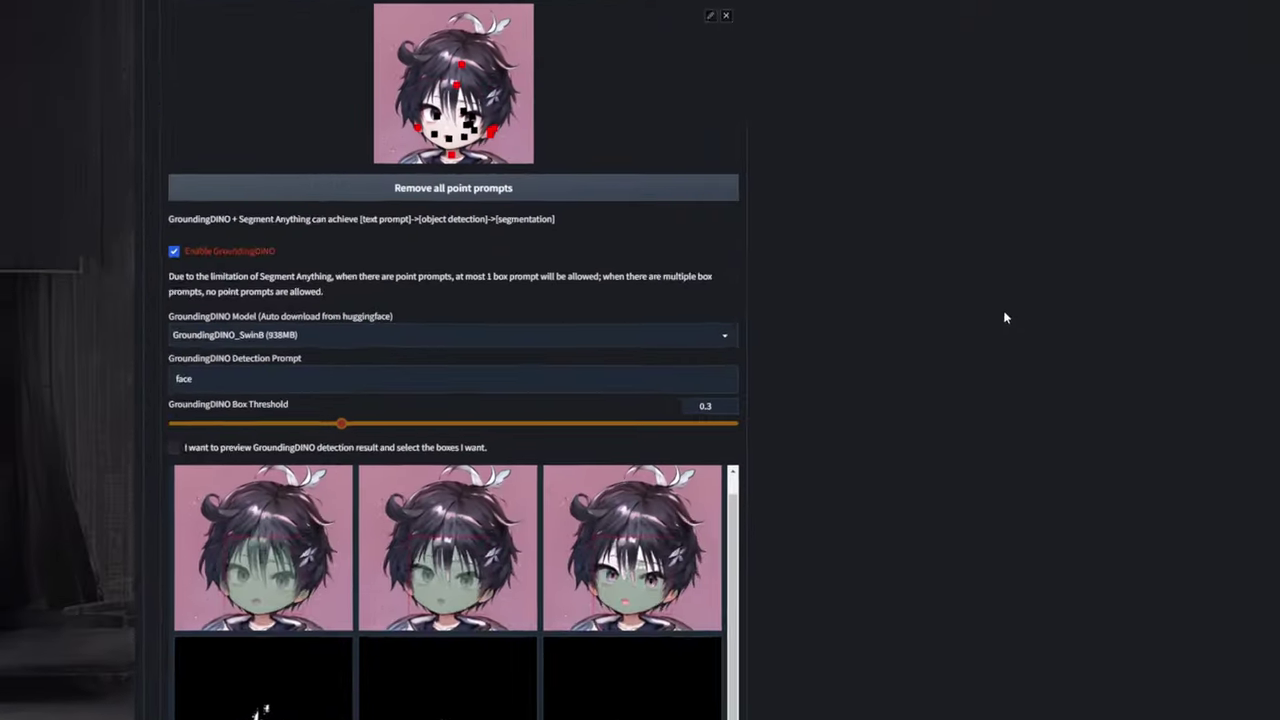
Step: Generate an img2img variation of the armored character with the prompt "make the armor (black:1.4)"
{"action": "scroll", "coordinate": [198, 10], "scroll_direction": "up", "scroll_amount": 2}
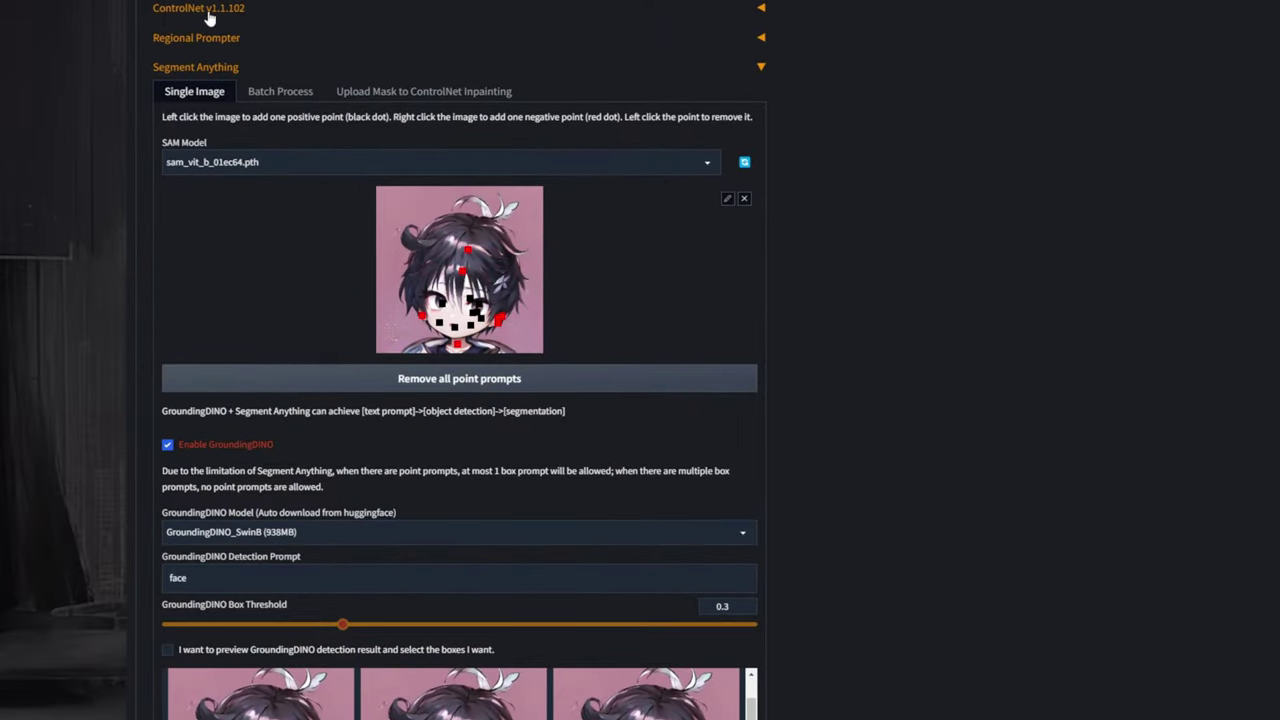
{"action": "scroll", "coordinate": [270, 135], "scroll_direction": "up", "scroll_amount": 6}
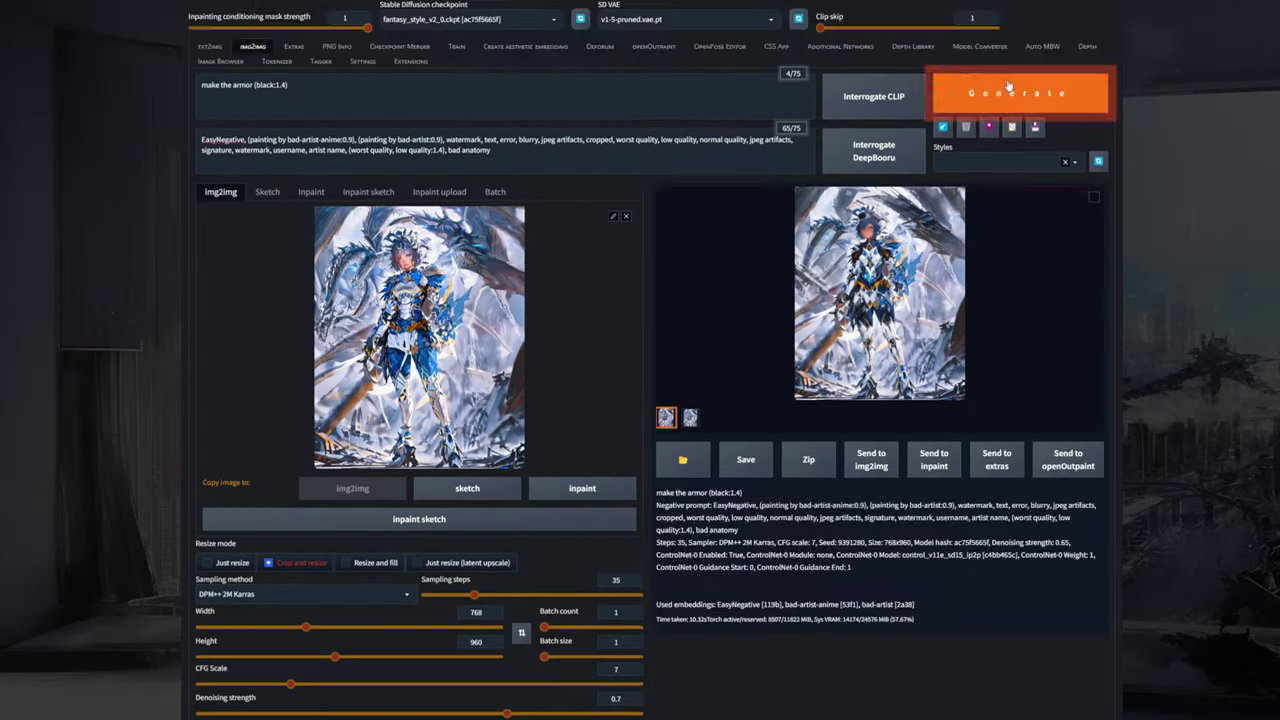
{"action": "left_click", "coordinate": [1008, 86]}
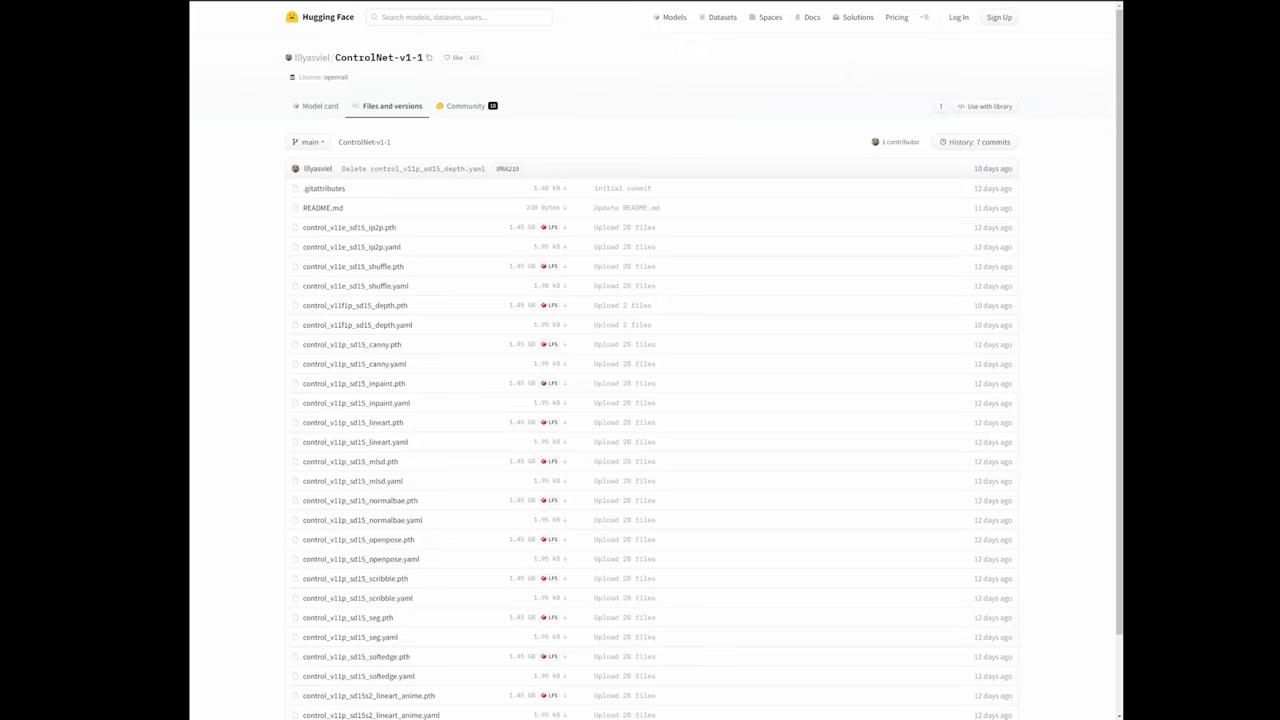
{"action": "key", "text": "ctrl+alt+t"}
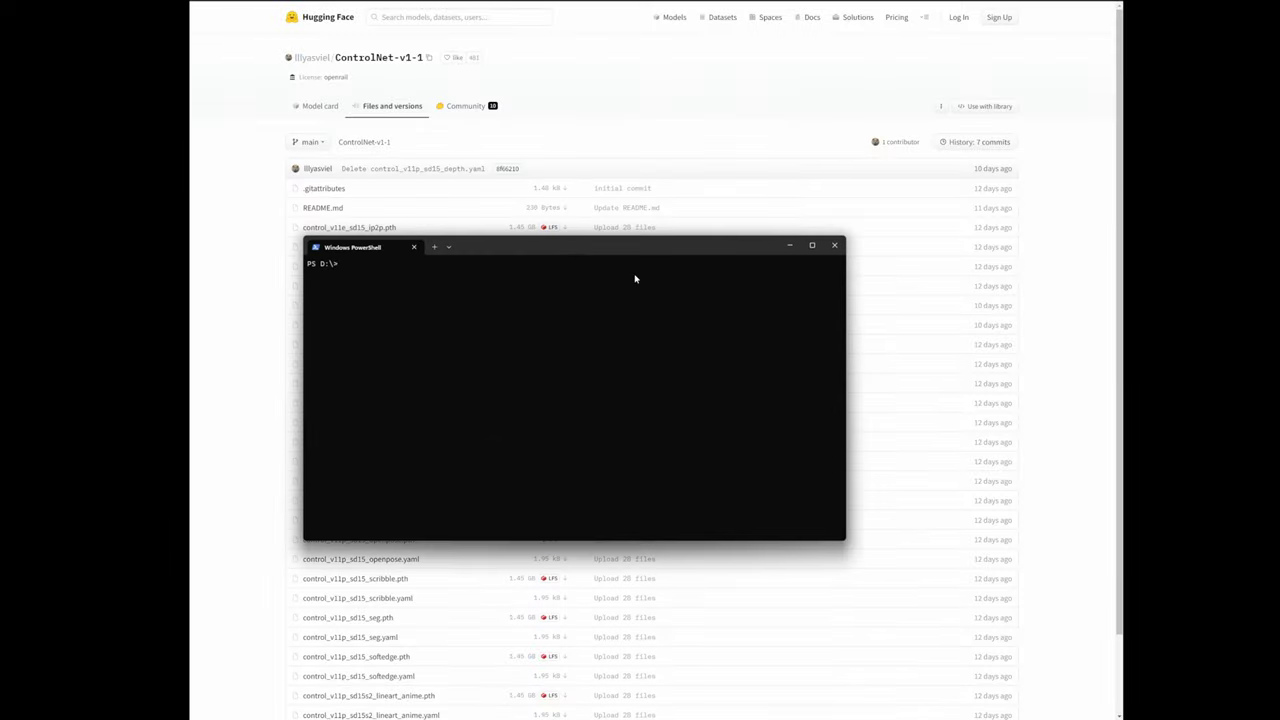
{"action": "type", "text": "git cl"}
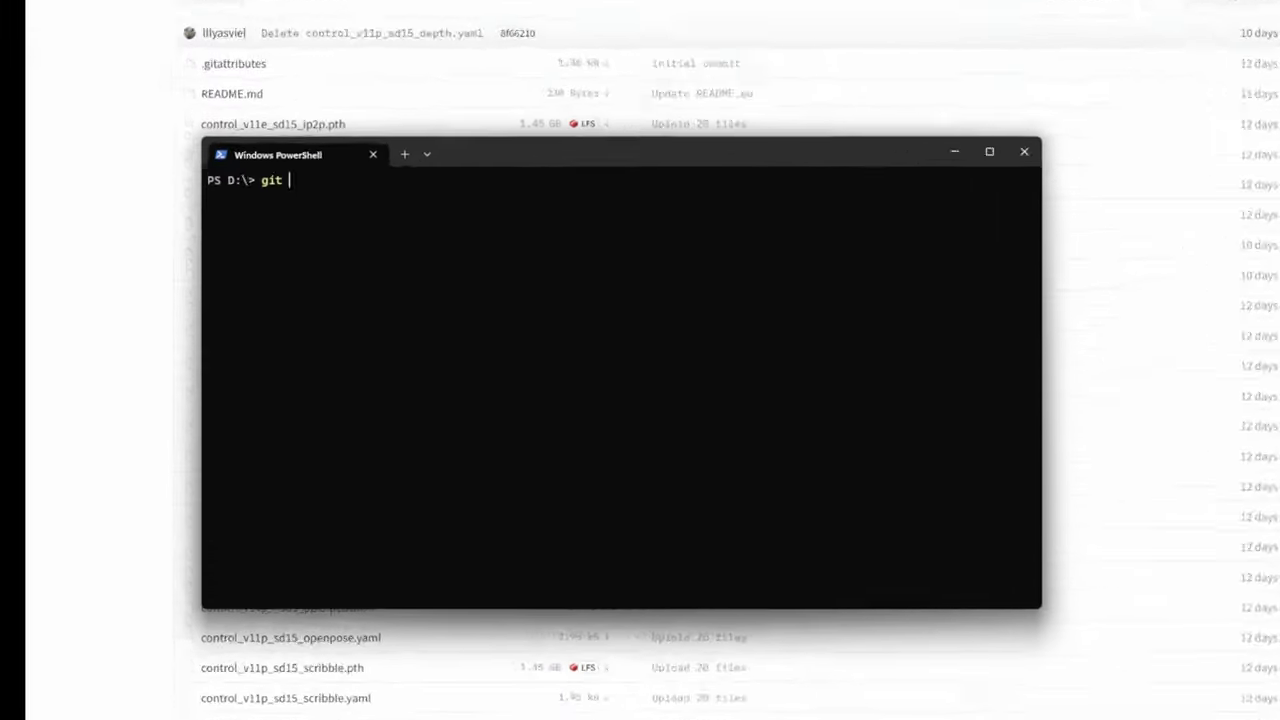
{"action": "type", "text": "one"}
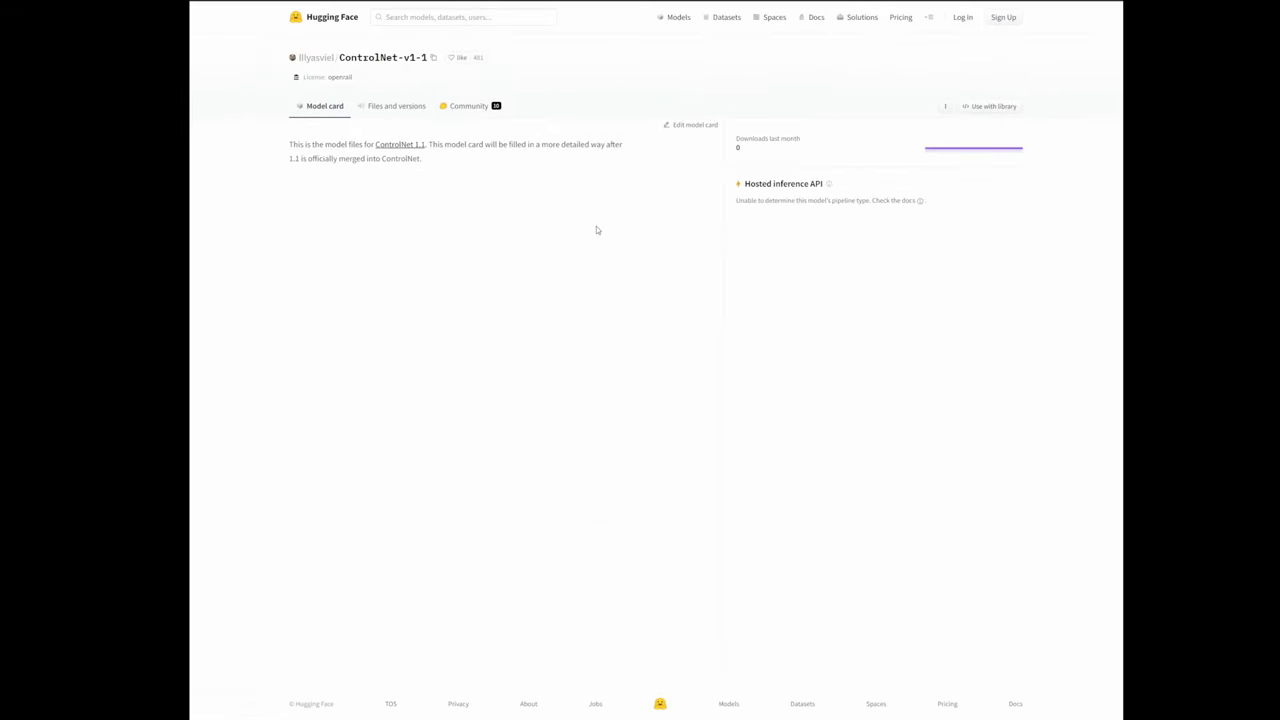
{"action": "key", "text": "alt+Tab"}
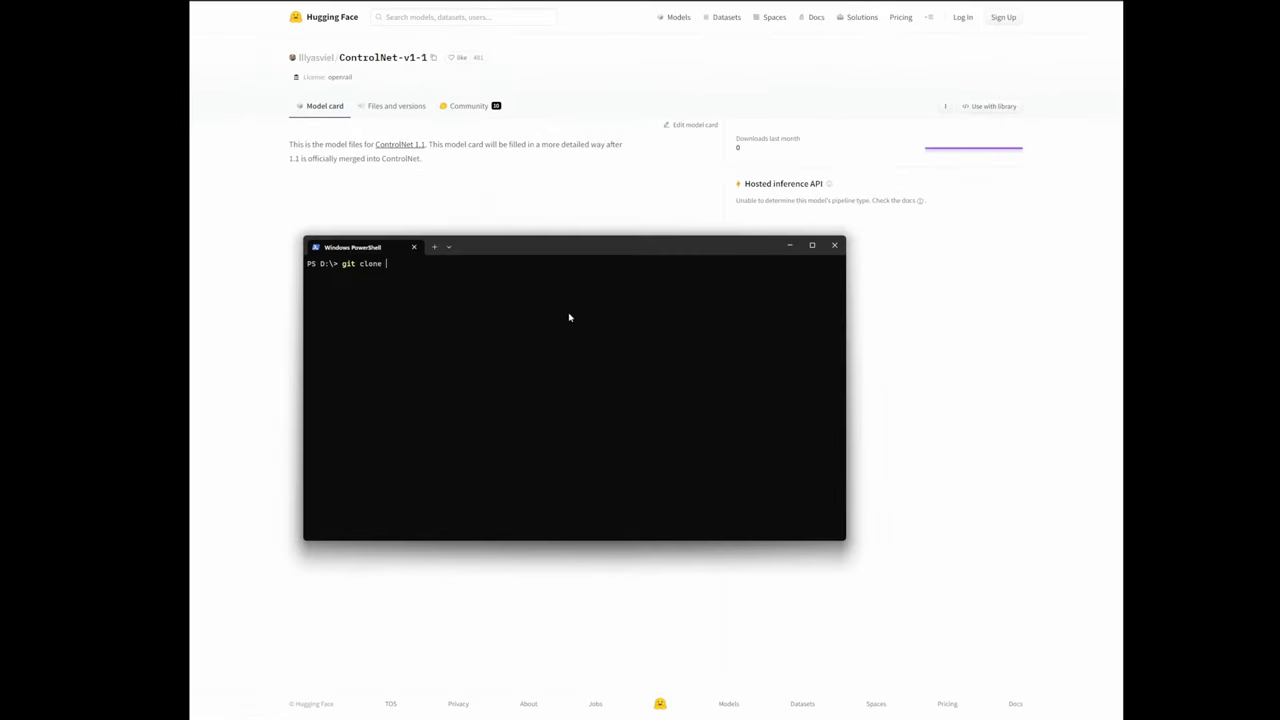
{"action": "type", "text": "https://huggingface.co/lllyasviel/ControlNet-v1-1"}
{"action": "key", "text": "Return"}
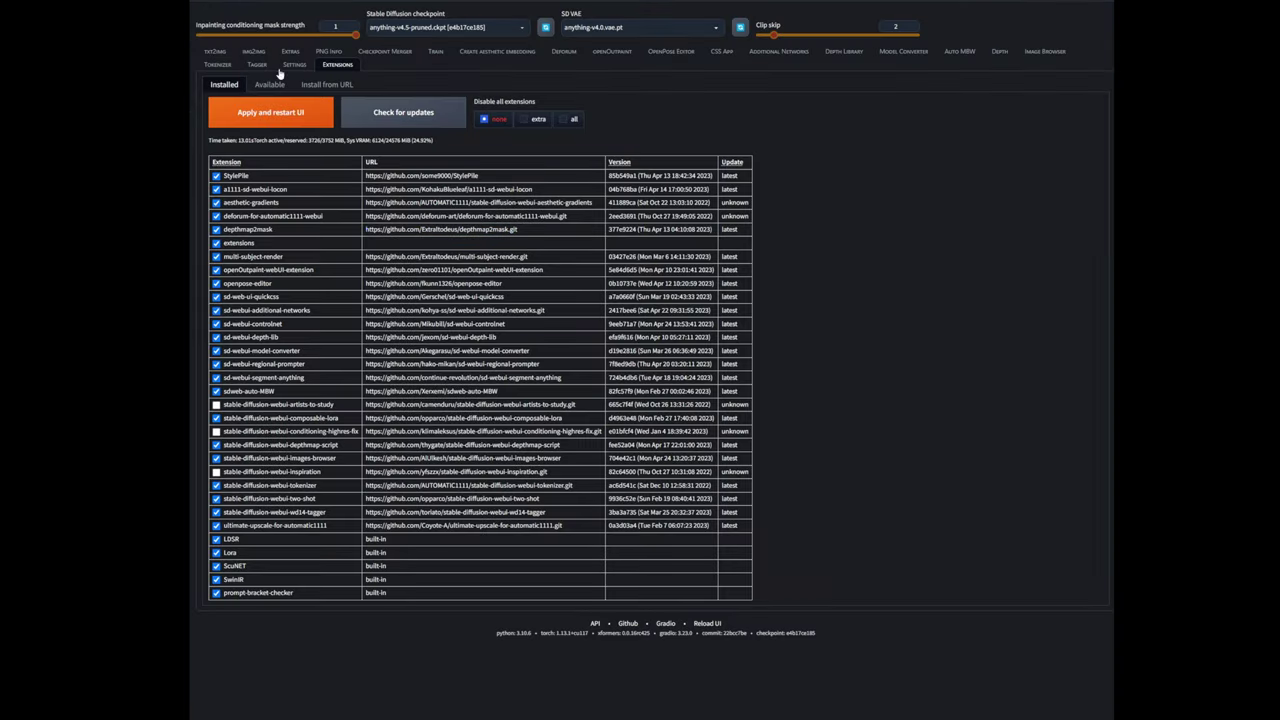
Step: Search the installed extensions list for "contro" and check the version and update status of sd-webui-controlnet
{"action": "left_click", "coordinate": [294, 64]}
{"action": "left_click", "coordinate": [337, 64]}
{"action": "key", "text": "ctrl+f"}
{"action": "type", "text": "contro"}
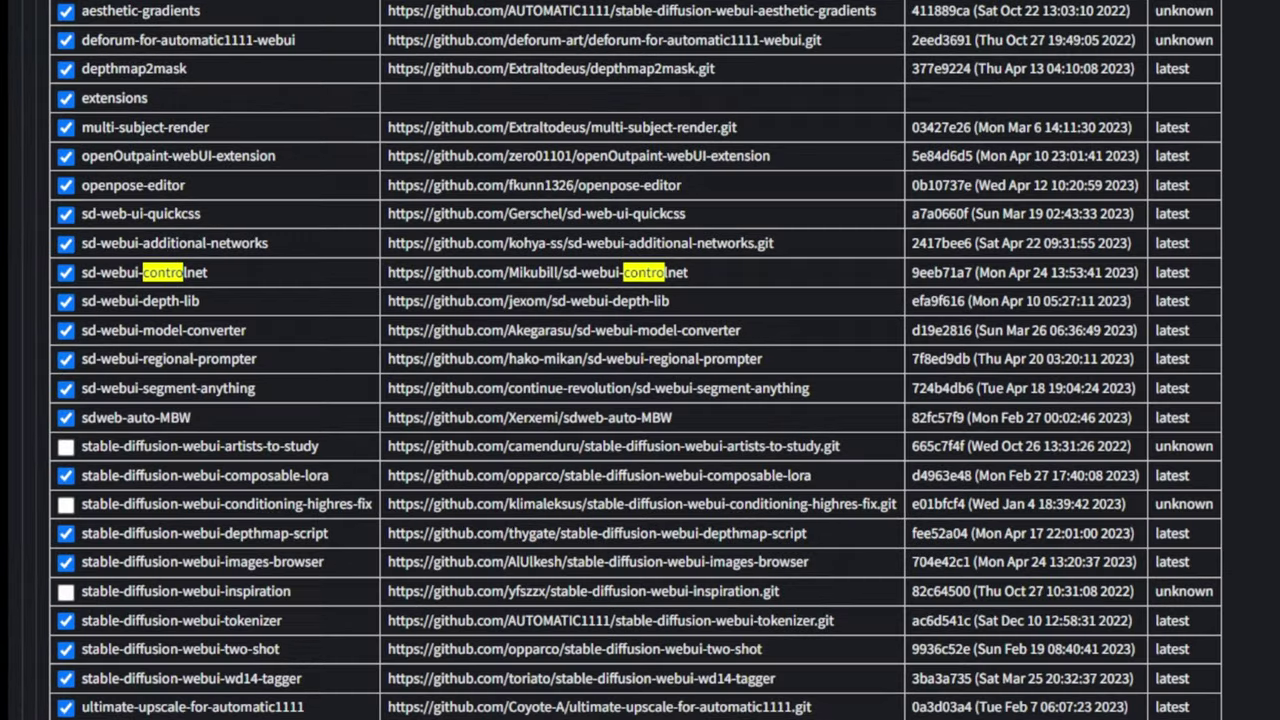
{"action": "left_click_drag", "start_coordinate": [1238, 298], "coordinate": [443, 286]}
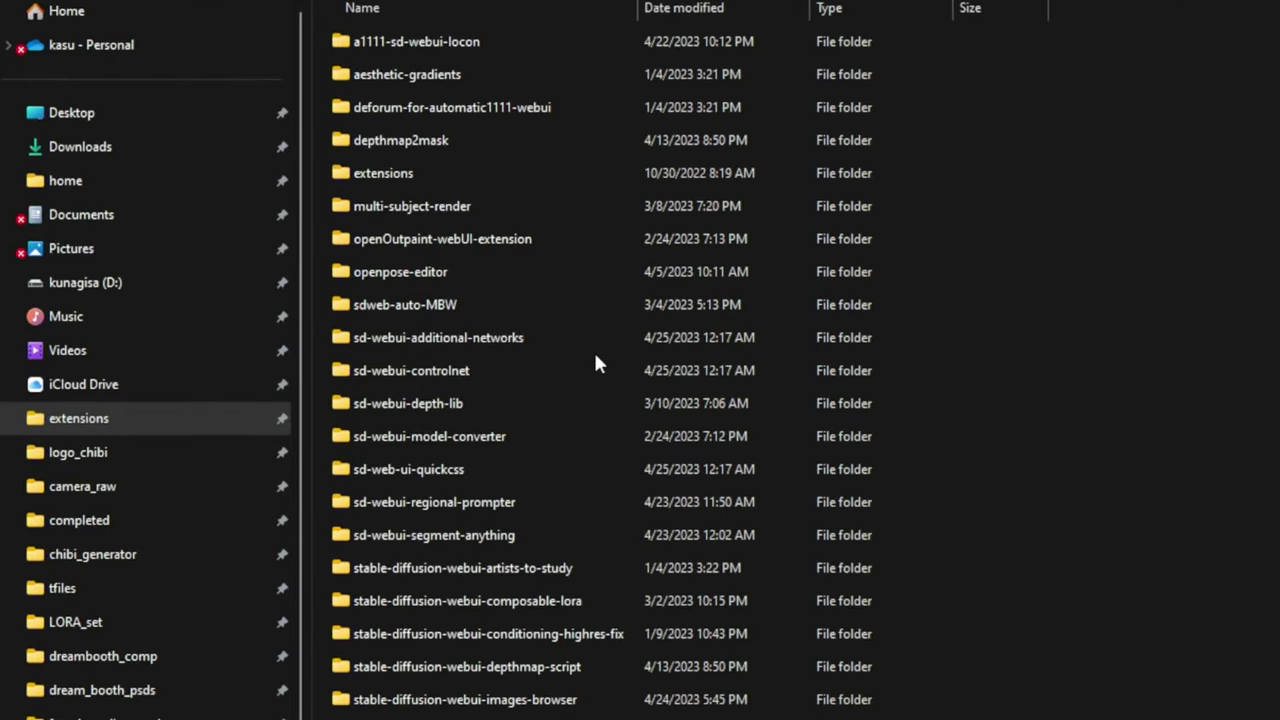
Step: Open the models folder of the sd-webui-controlnet extension and place the ControlNet-v1-1 folder window over it
{"action": "double_click", "coordinate": [470, 370]}
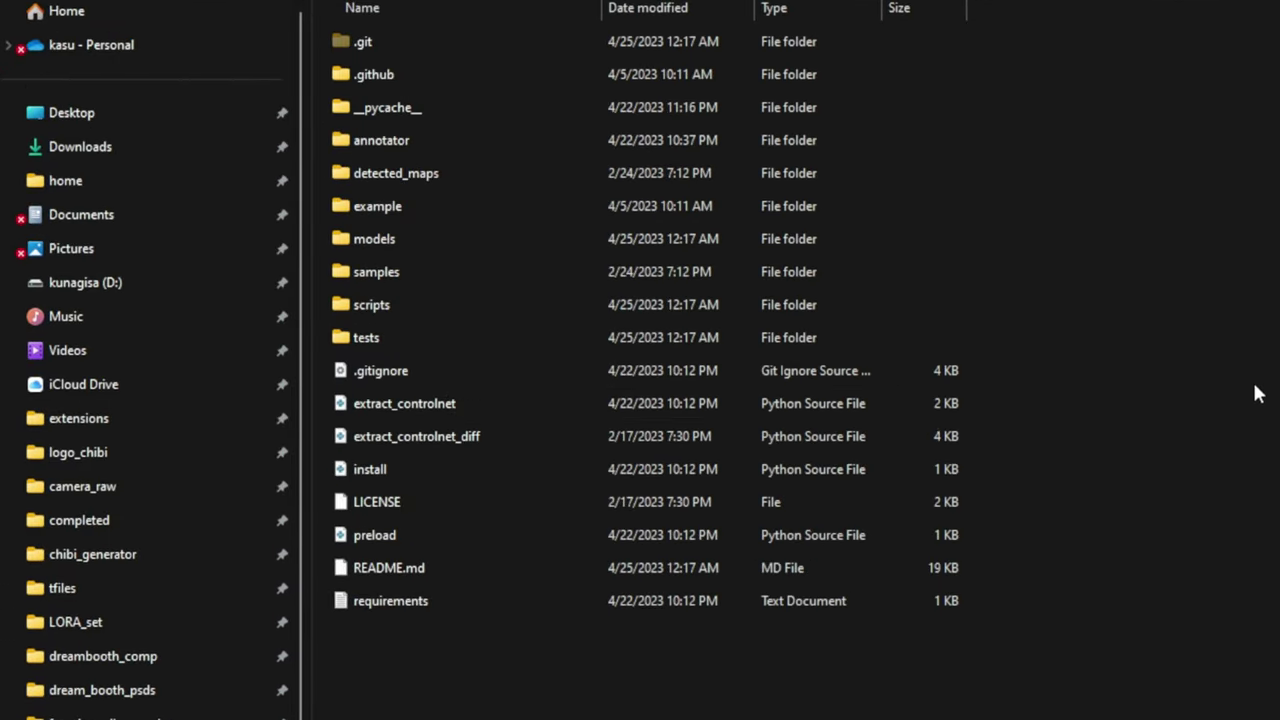
{"action": "double_click", "coordinate": [457, 240]}
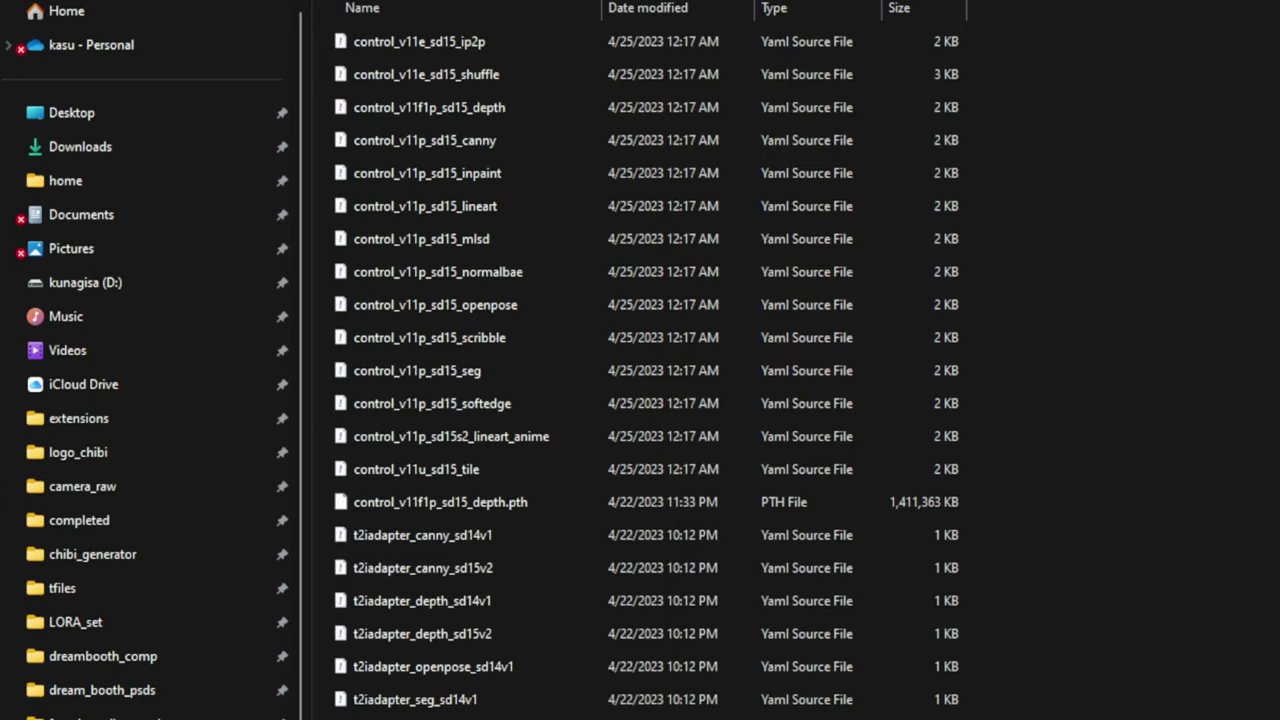
{"action": "key", "text": "alt+Tab"}
{"action": "left_click_drag", "start_coordinate": [979, 190], "coordinate": [1025, 157]}
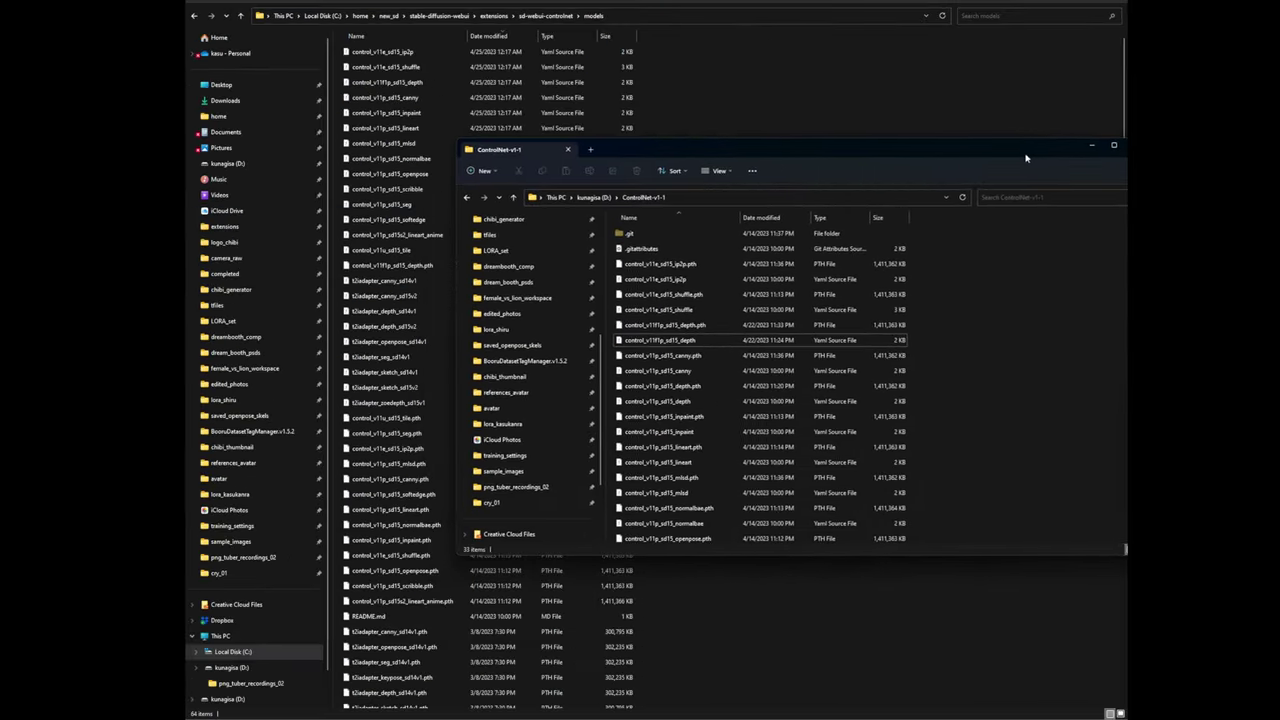
{"action": "left_click_drag", "start_coordinate": [763, 163], "coordinate": [966, 143]}
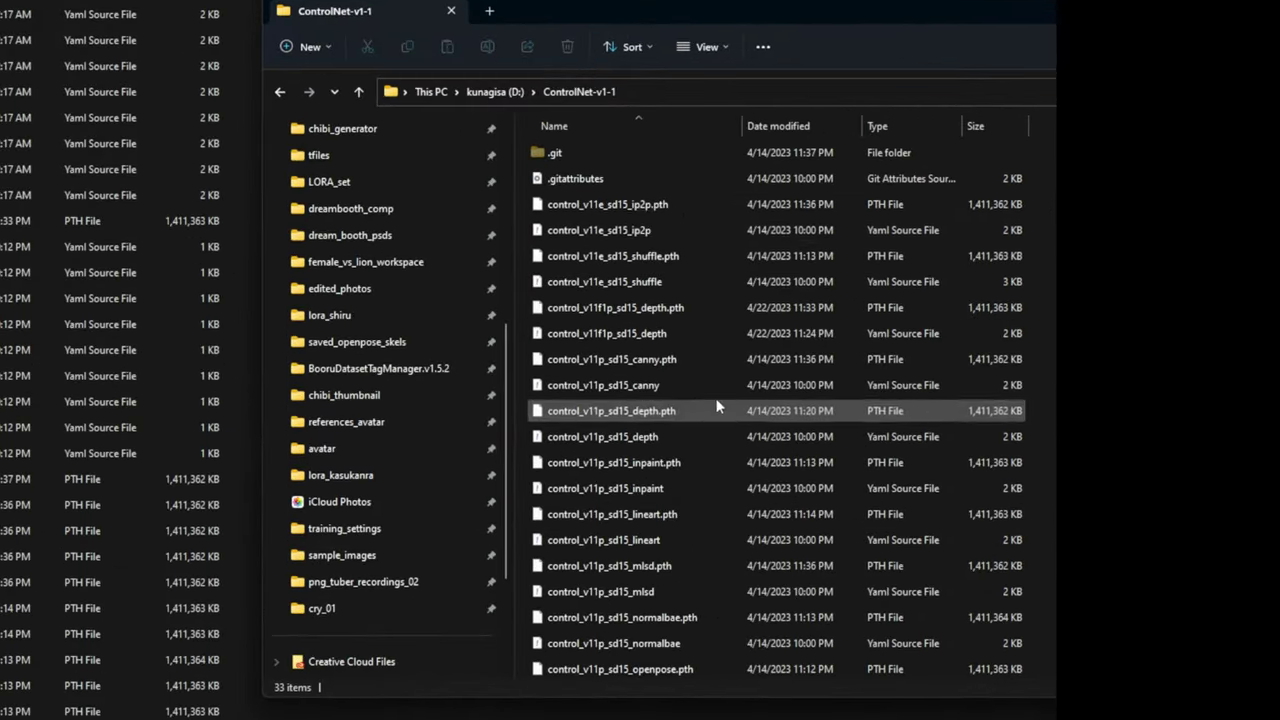
Step: Copy the downloaded ControlNet model files from ControlNet-v1-1 into the extension's models folder and dismiss the copy progress window
{"action": "left_click", "coordinate": [751, 405]}
{"action": "scroll", "coordinate": [733, 214], "scroll_direction": "down", "scroll_amount": 4}
{"action": "left_click", "coordinate": [619, 638], "text": "shift"}
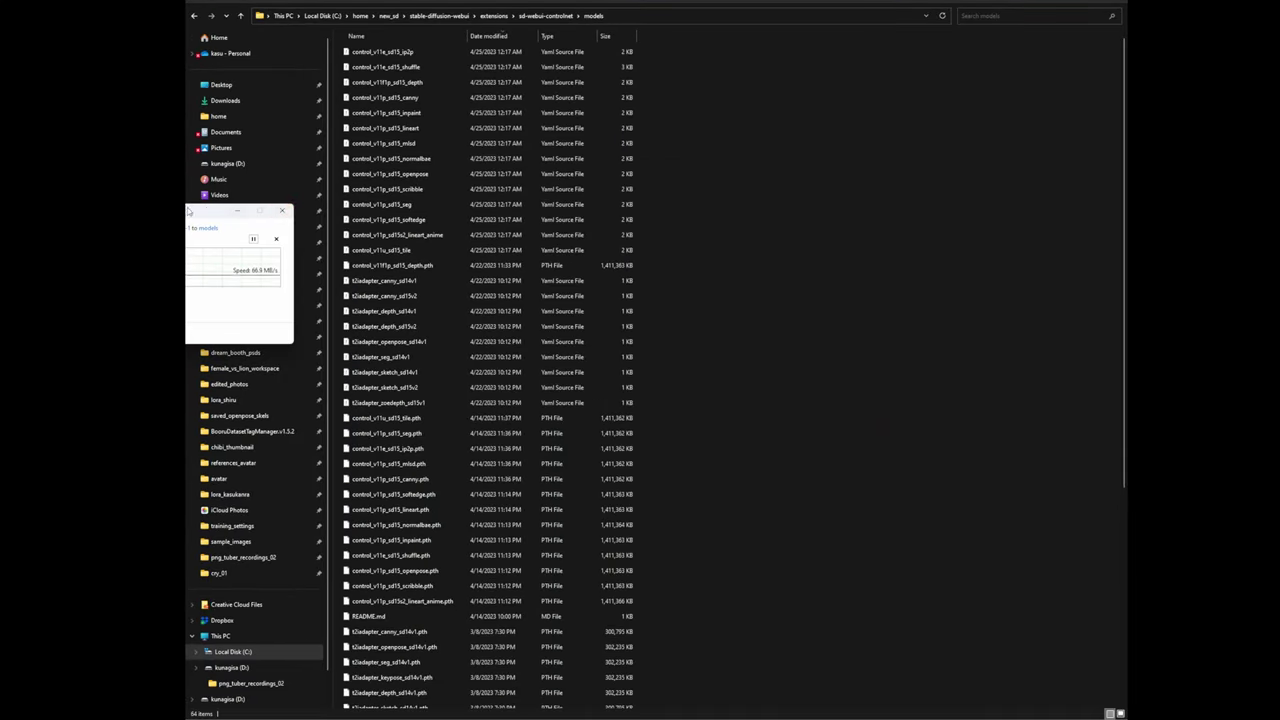
{"action": "left_click_drag", "start_coordinate": [188, 211], "coordinate": [471, 217]}
{"action": "left_click", "coordinate": [553, 216]}
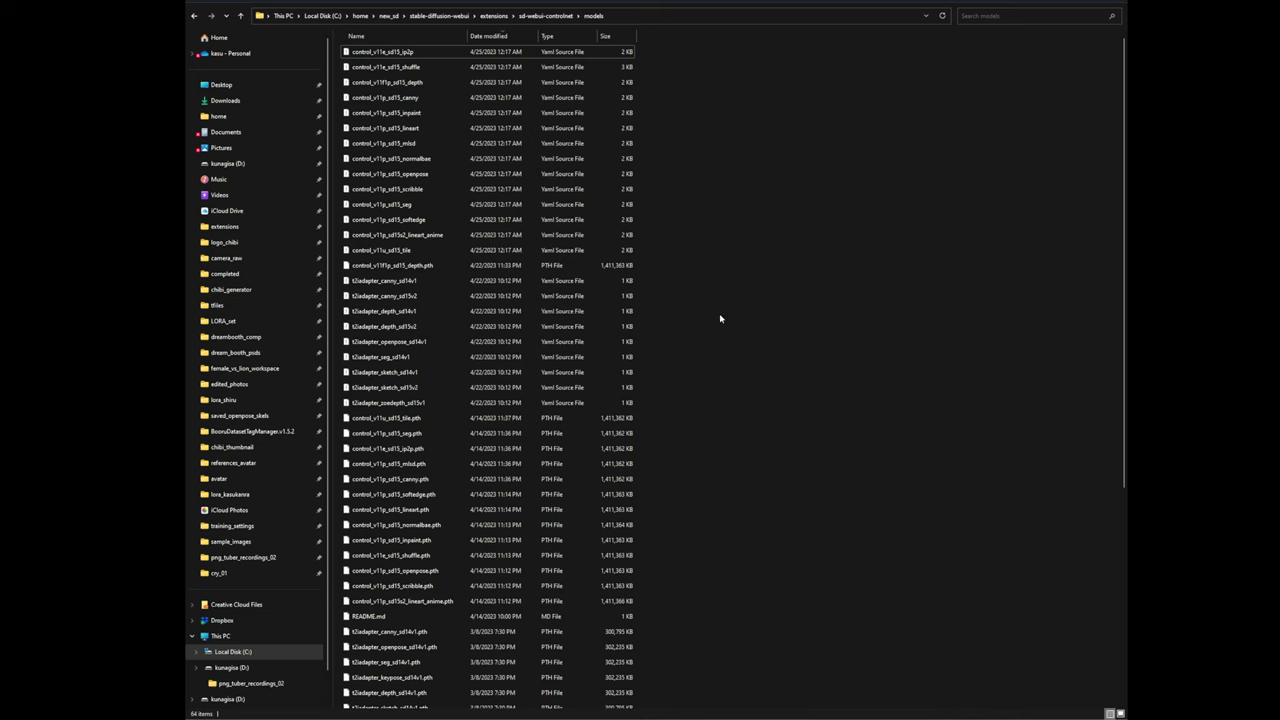
{"action": "left_click_drag", "start_coordinate": [685, 182], "coordinate": [634, 177]}
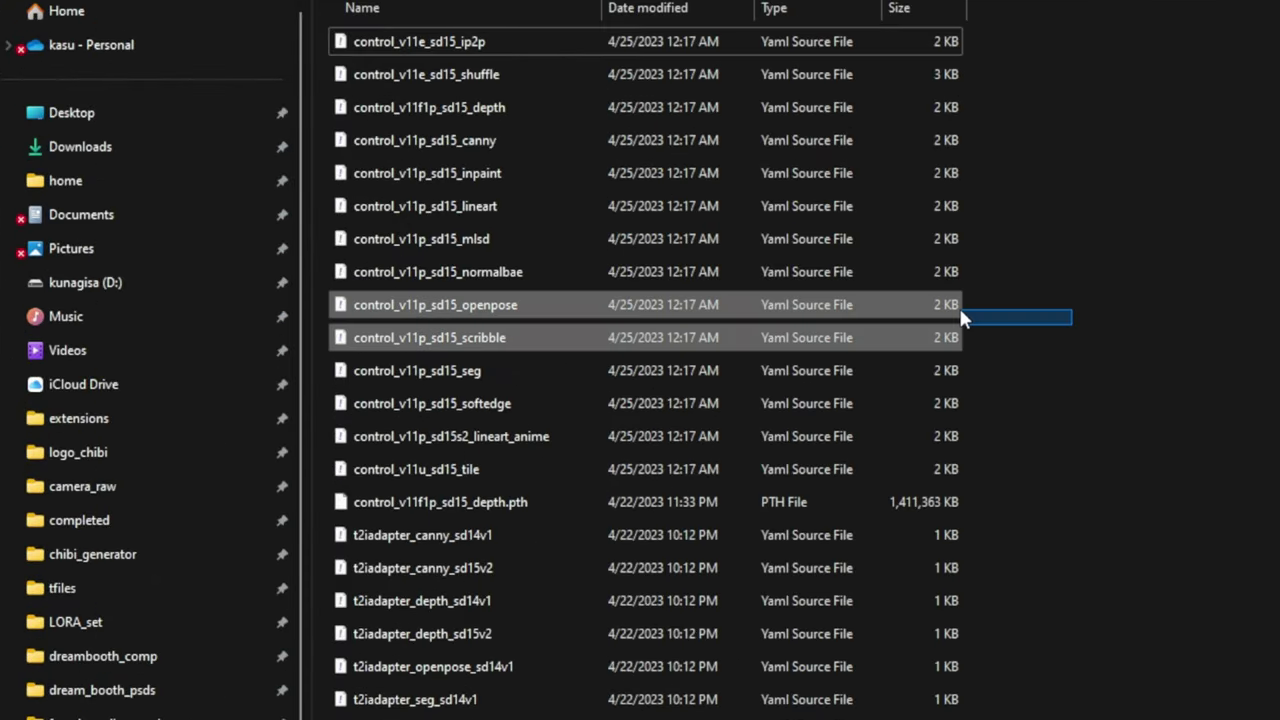
{"action": "left_click_drag", "start_coordinate": [962, 318], "coordinate": [962, 318]}
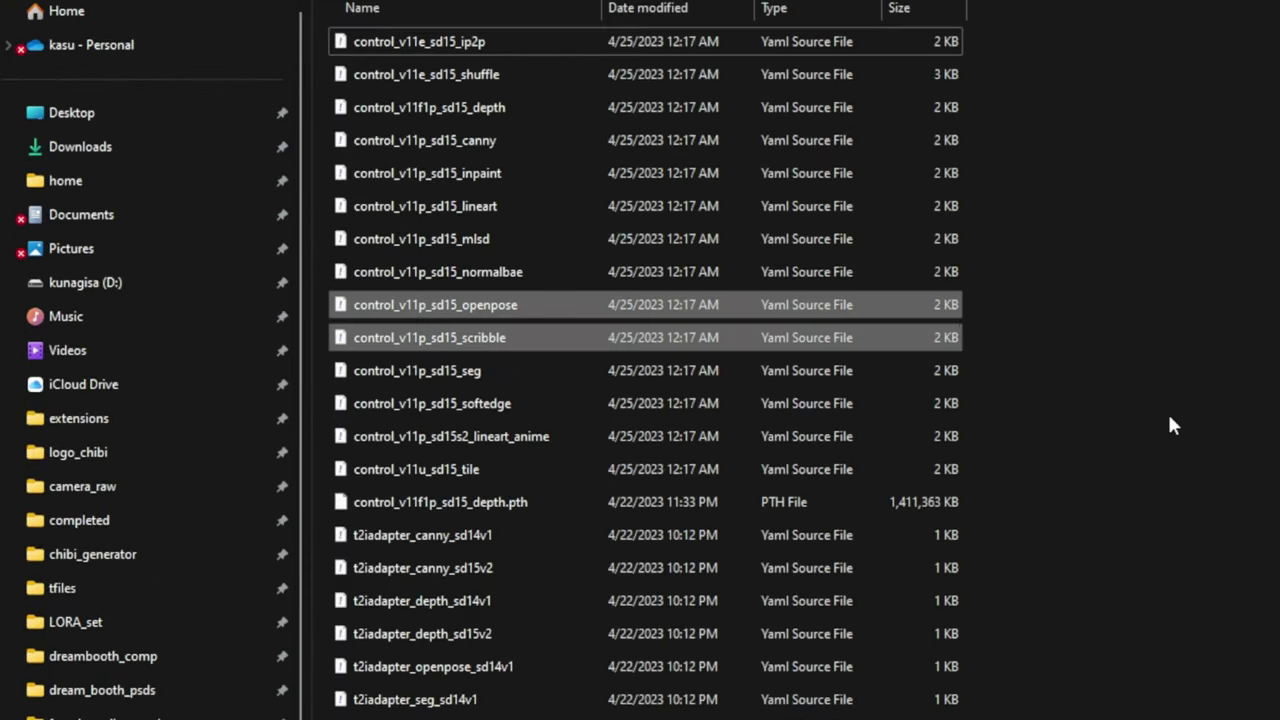
{"action": "left_click", "coordinate": [1169, 426]}
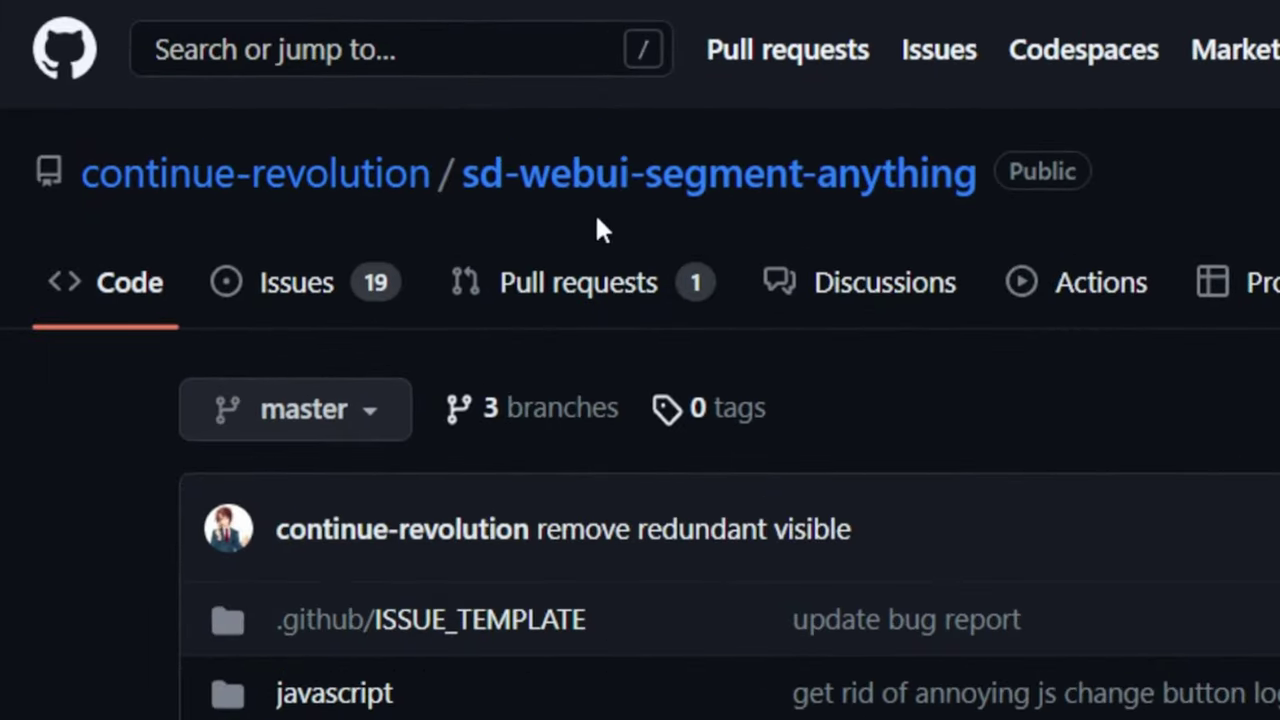
Step: Find Step 2 of How to Use in the sd-webui-segment-anything README and open the segment-anything model download page
{"action": "left_click_drag", "start_coordinate": [983, 192], "coordinate": [579, 193]}
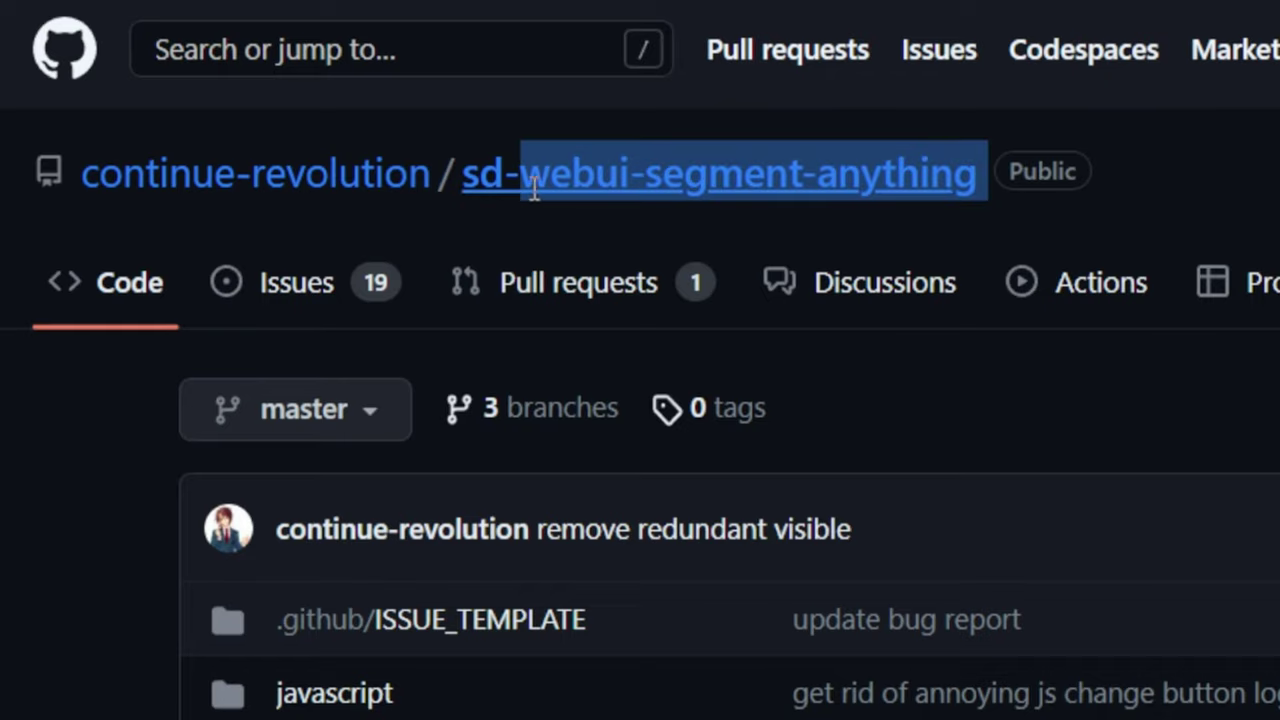
{"action": "left_click", "coordinate": [62, 220]}
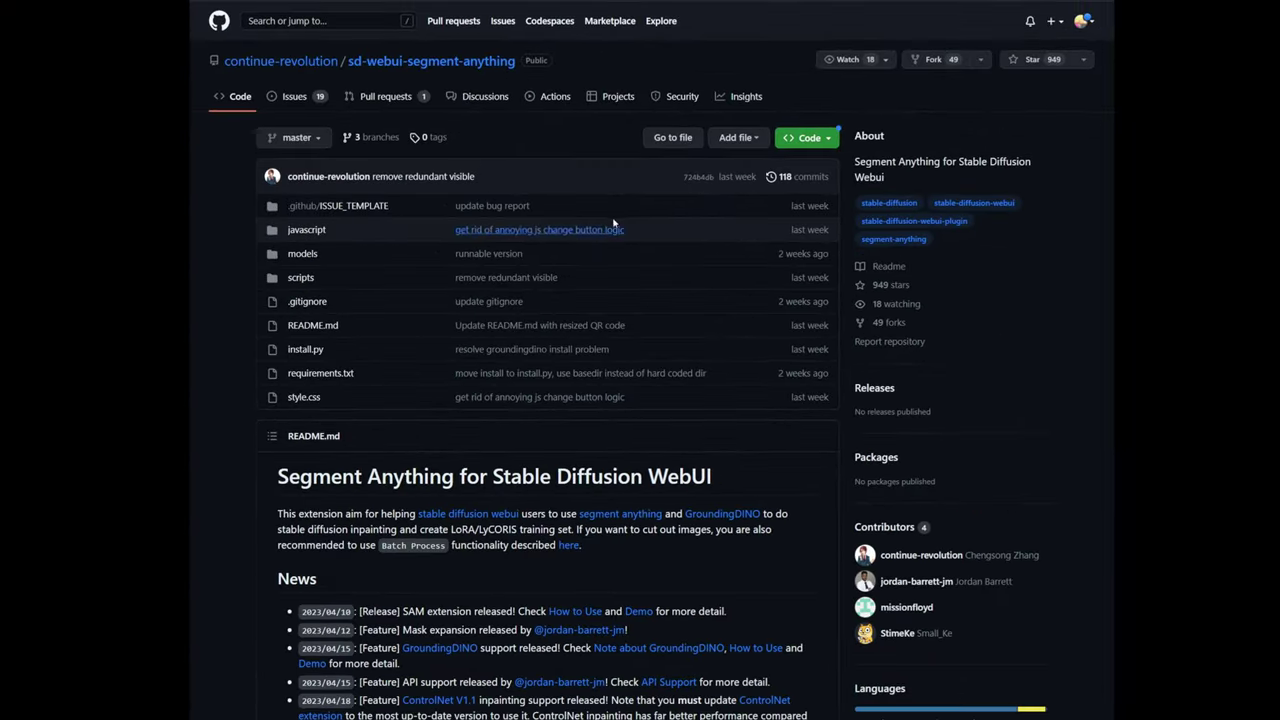
{"action": "scroll", "coordinate": [326, 289], "scroll_direction": "down", "scroll_amount": 3}
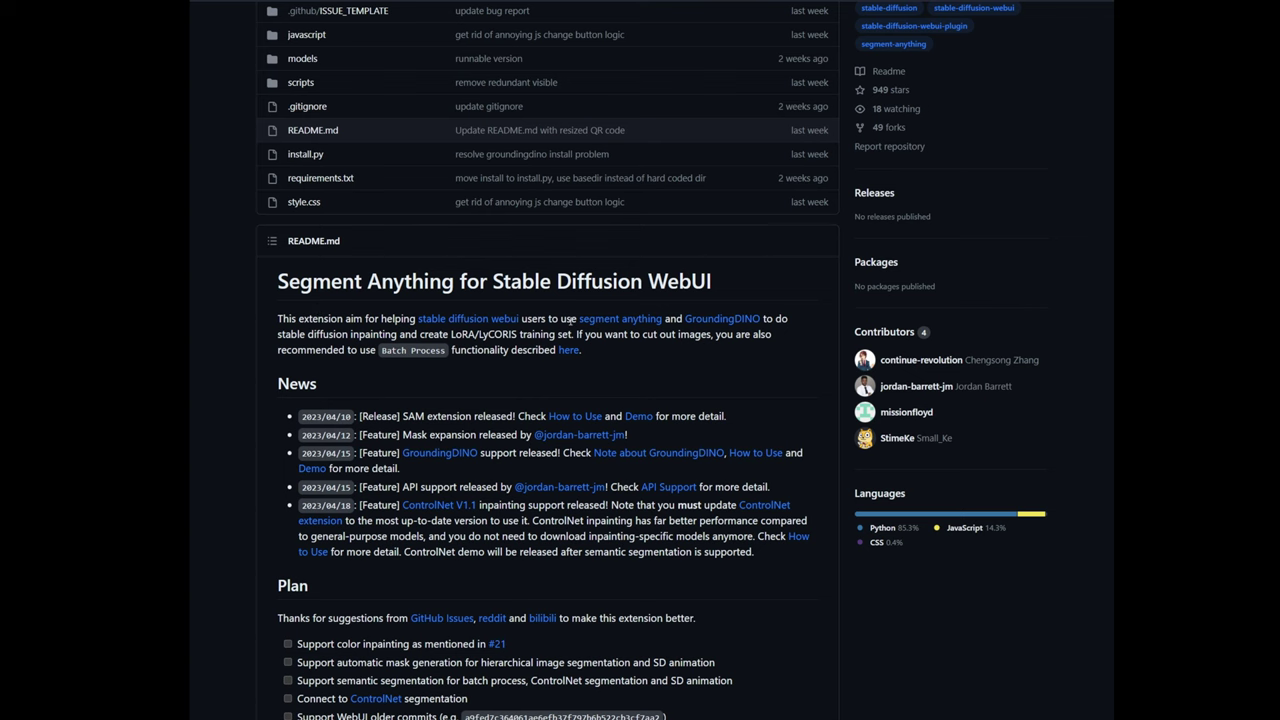
{"action": "scroll", "coordinate": [570, 320], "scroll_direction": "down", "scroll_amount": 3}
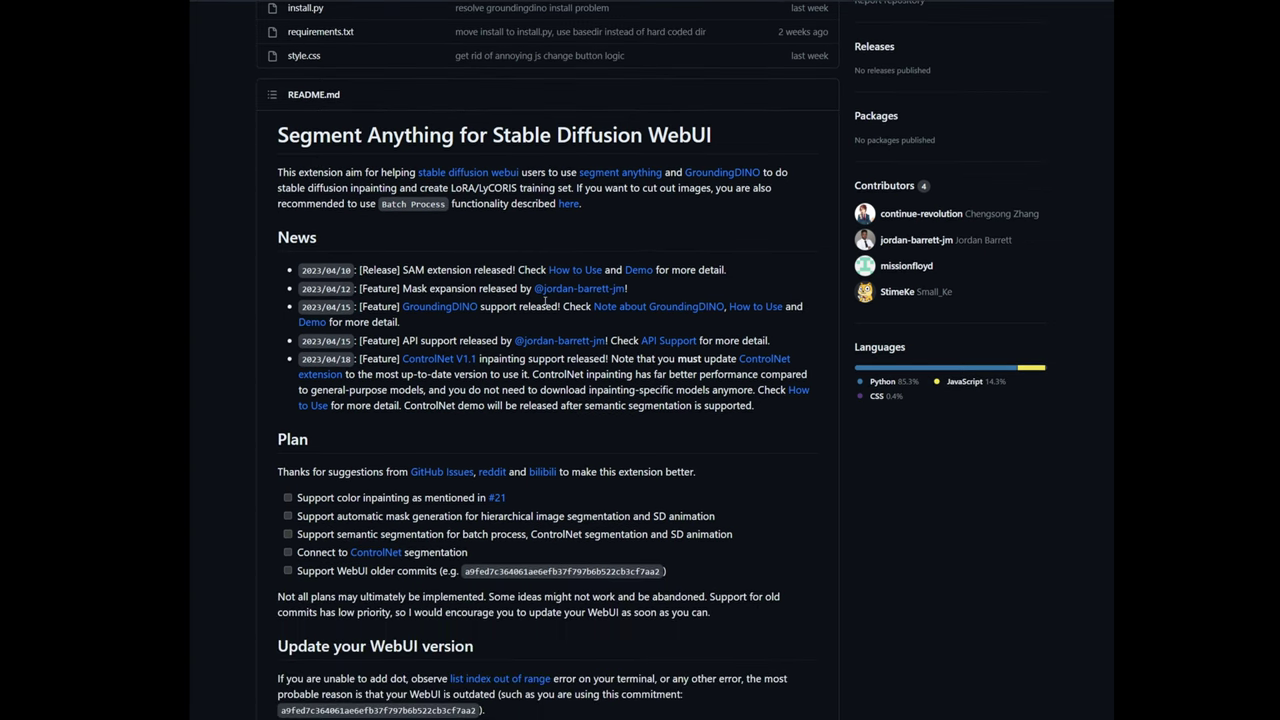
{"action": "scroll", "coordinate": [548, 324], "scroll_direction": "down", "scroll_amount": 10}
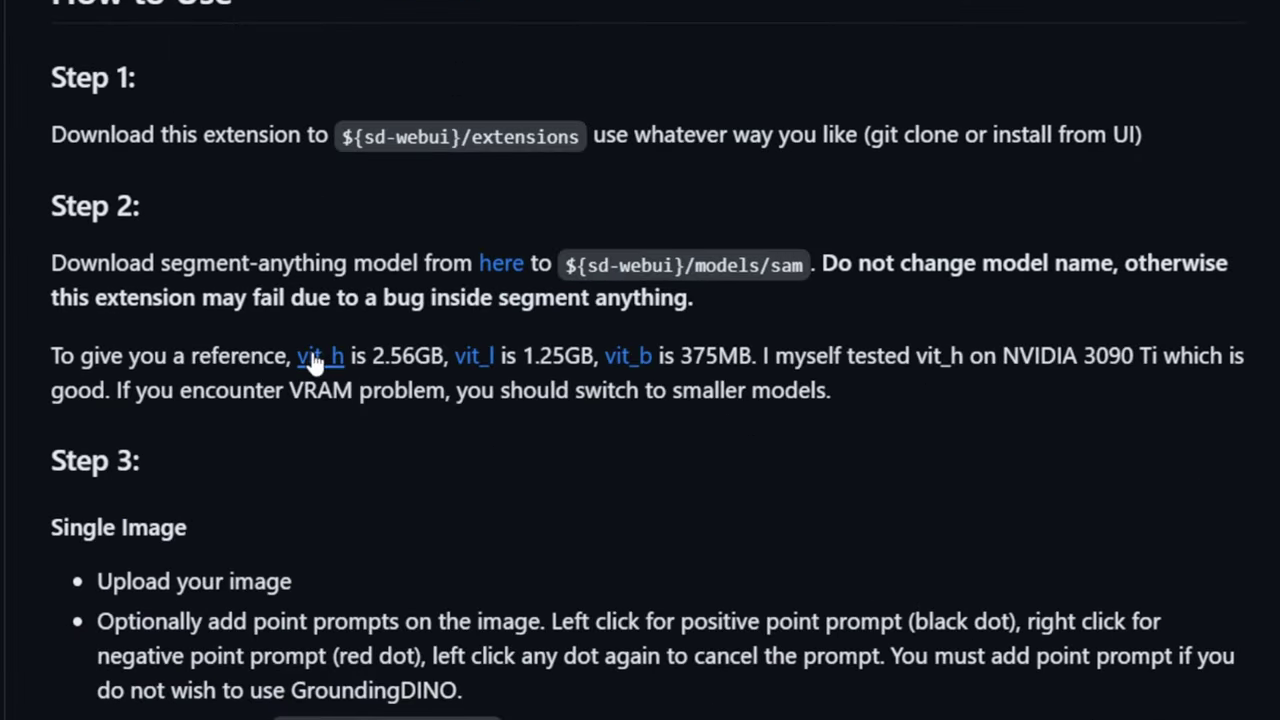
{"action": "left_click", "coordinate": [500, 264]}
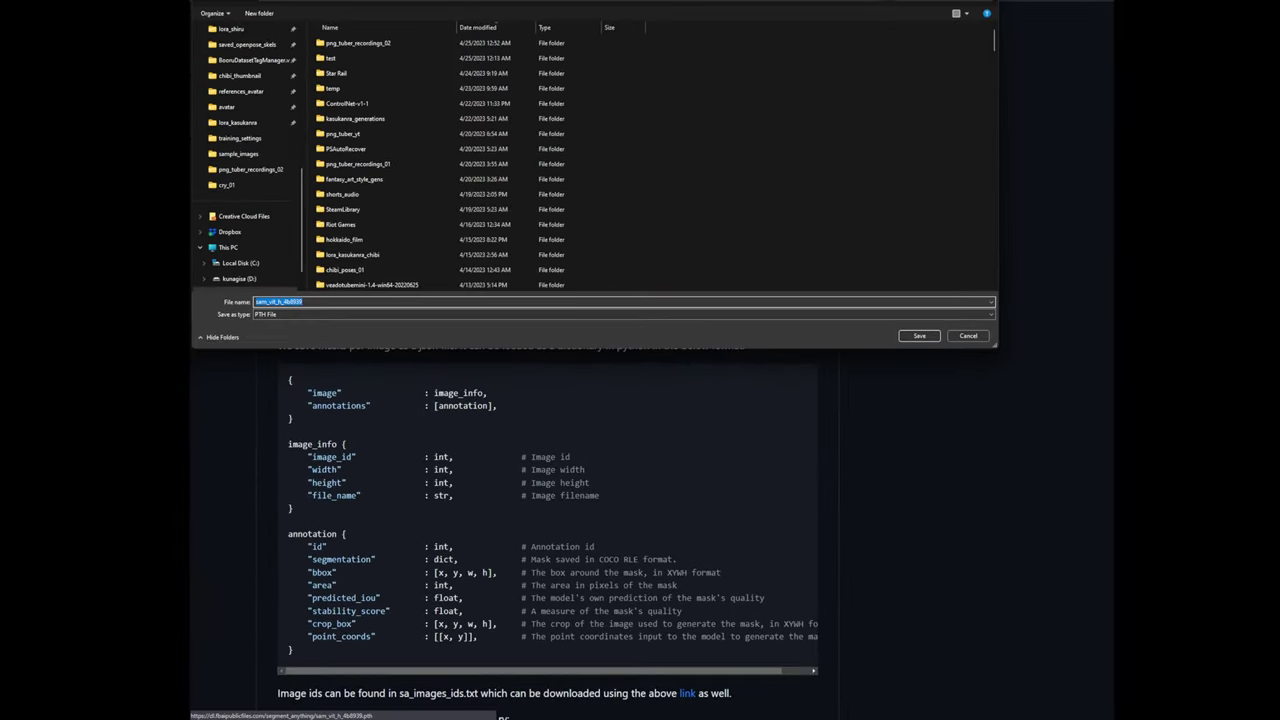
Step: Browse to extensions/sd-webui-segment-anything/models/sam as the download folder for sam_vit_h_4b8939 and close the save dialog
{"action": "scroll", "coordinate": [264, 105], "scroll_direction": "up", "scroll_amount": 8}
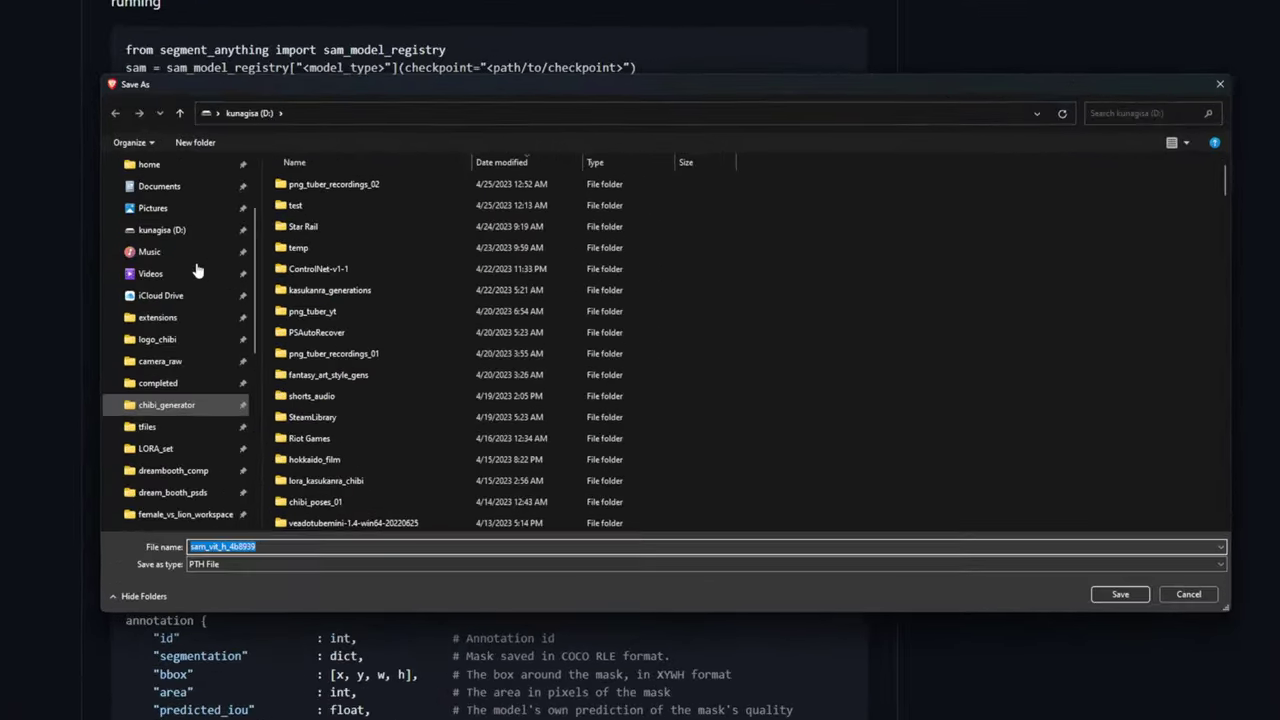
{"action": "scroll", "coordinate": [196, 270], "scroll_direction": "up", "scroll_amount": 2}
{"action": "scroll", "coordinate": [194, 266], "scroll_direction": "down", "scroll_amount": 2}
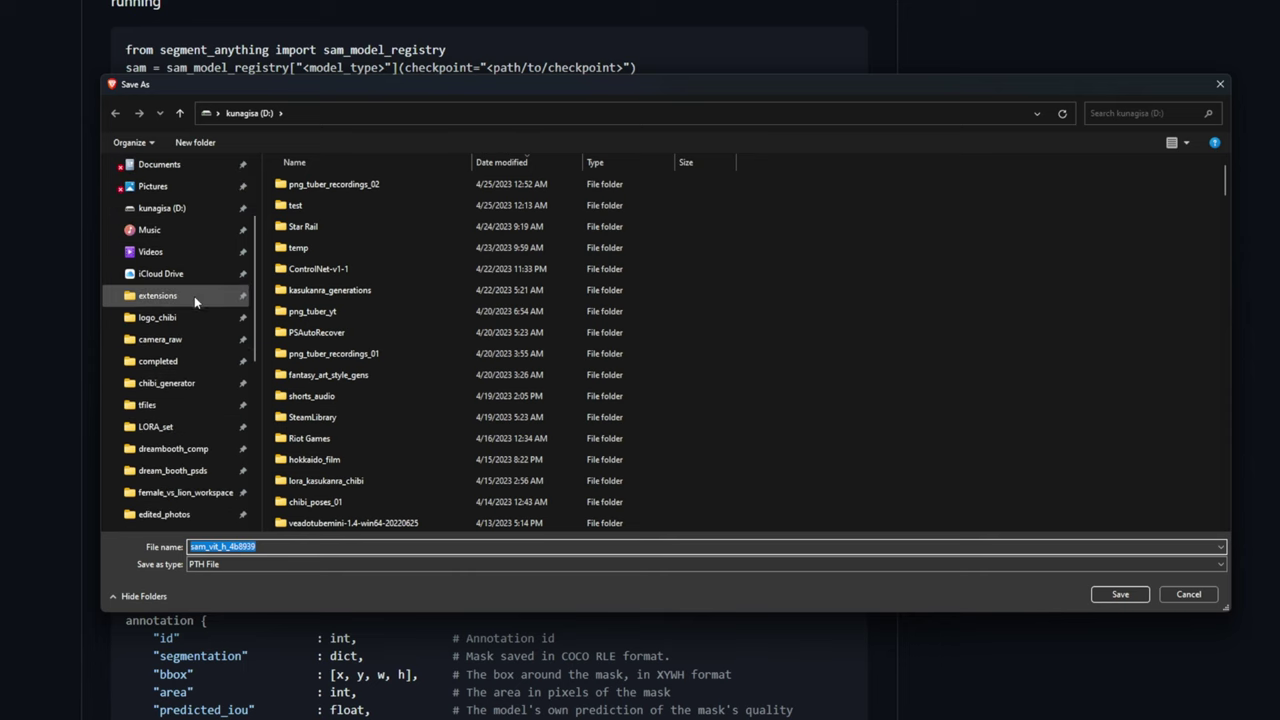
{"action": "left_click", "coordinate": [195, 306]}
{"action": "scroll", "coordinate": [514, 331], "scroll_direction": "down", "scroll_amount": 2}
{"action": "scroll", "coordinate": [480, 385], "scroll_direction": "down", "scroll_amount": 3}
{"action": "double_click", "coordinate": [388, 333]}
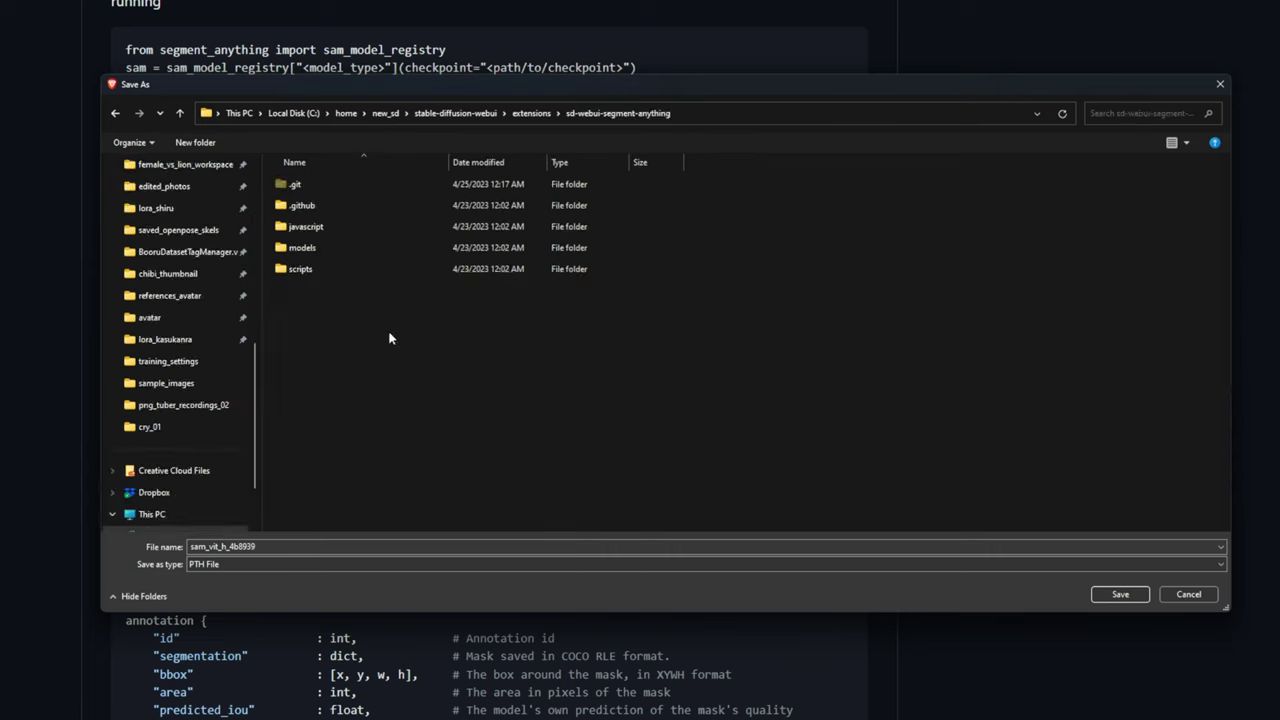
{"action": "double_click", "coordinate": [336, 247]}
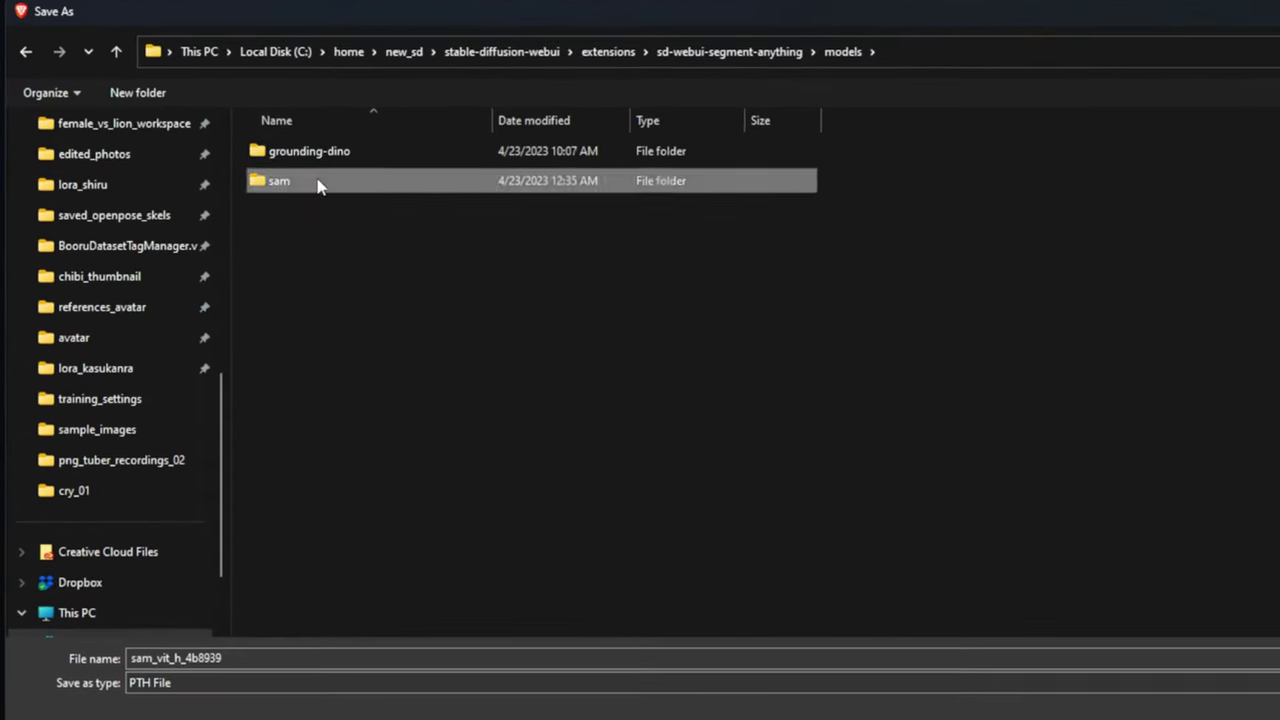
{"action": "double_click", "coordinate": [318, 183]}
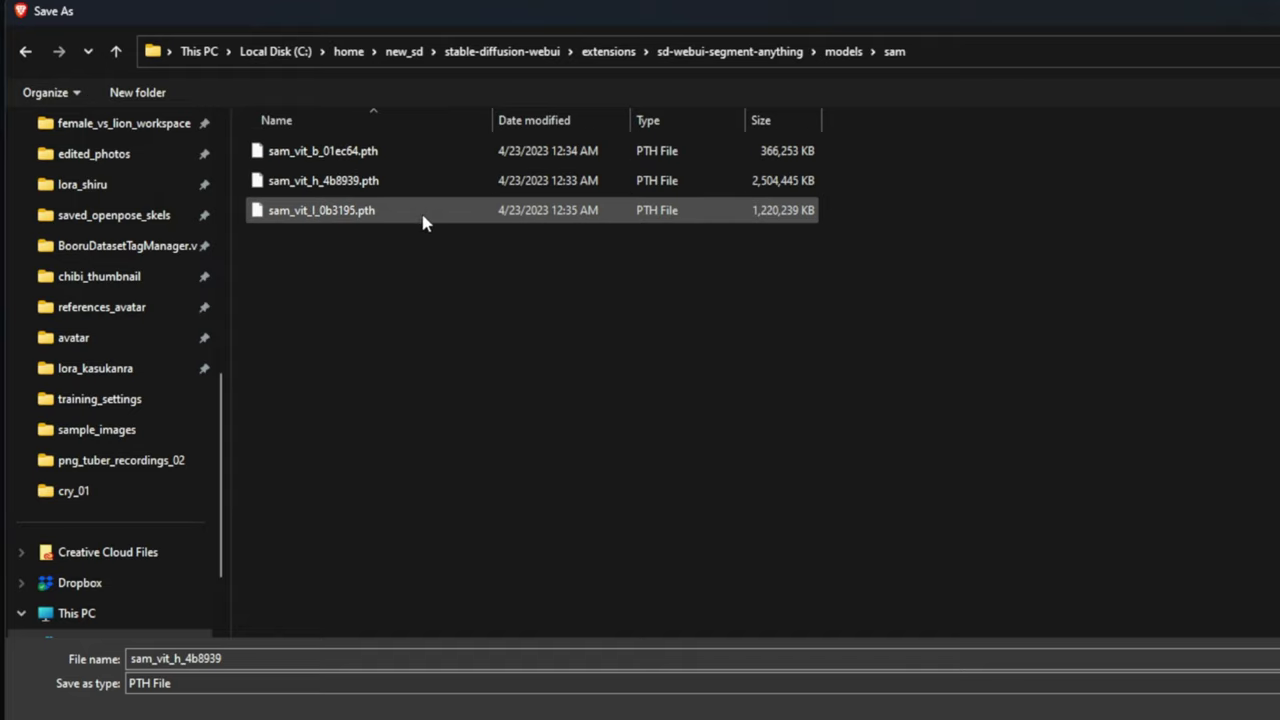
{"action": "left_click", "coordinate": [1000, 516]}
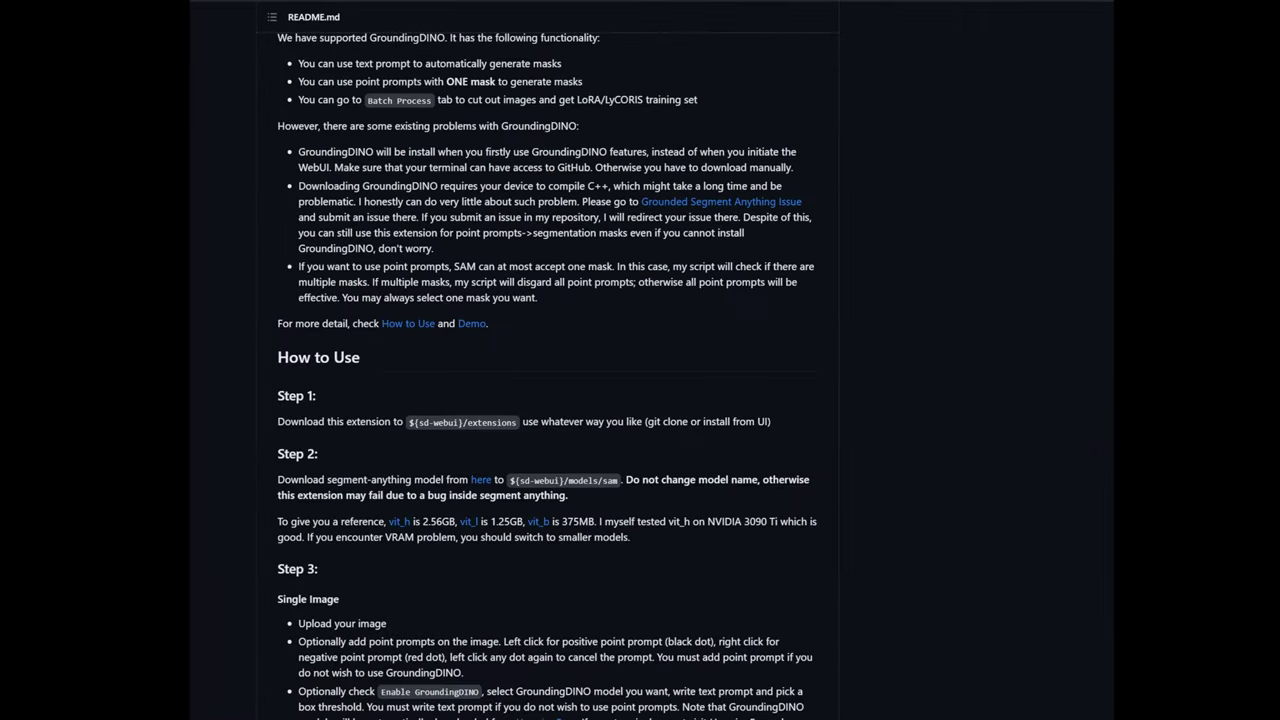
Step: Open the GroundingDINO repository linked in the Segment Anything README introduction and look through its page
{"action": "scroll", "coordinate": [590, 335], "scroll_direction": "up", "scroll_amount": 2}
{"action": "scroll", "coordinate": [567, 265], "scroll_direction": "up", "scroll_amount": 1}
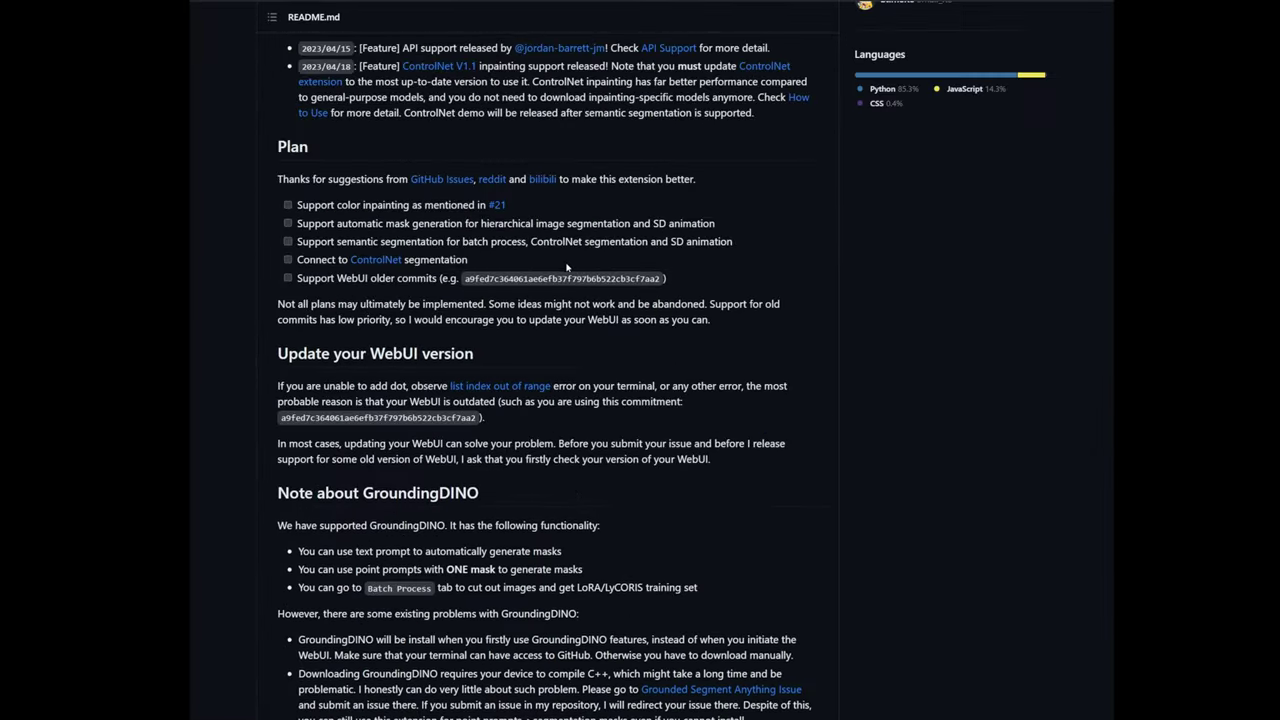
{"action": "scroll", "coordinate": [562, 370], "scroll_direction": "up", "scroll_amount": 5}
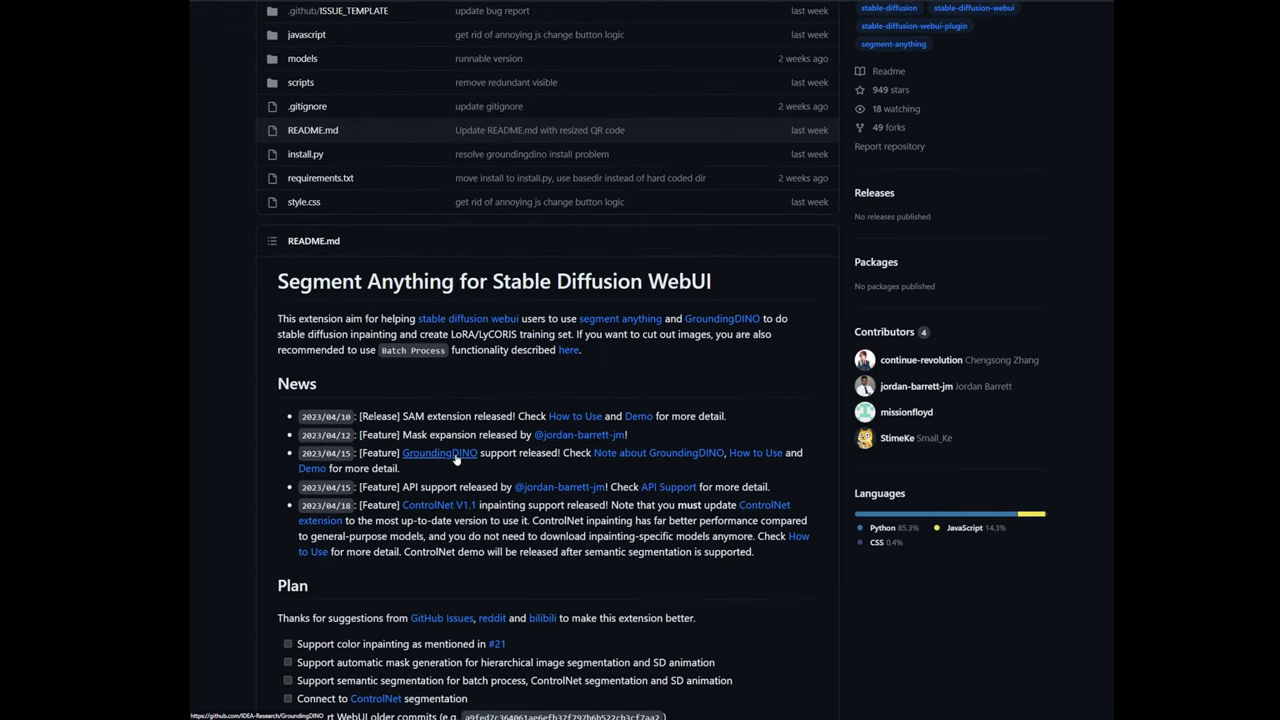
{"action": "left_click", "coordinate": [722, 318]}
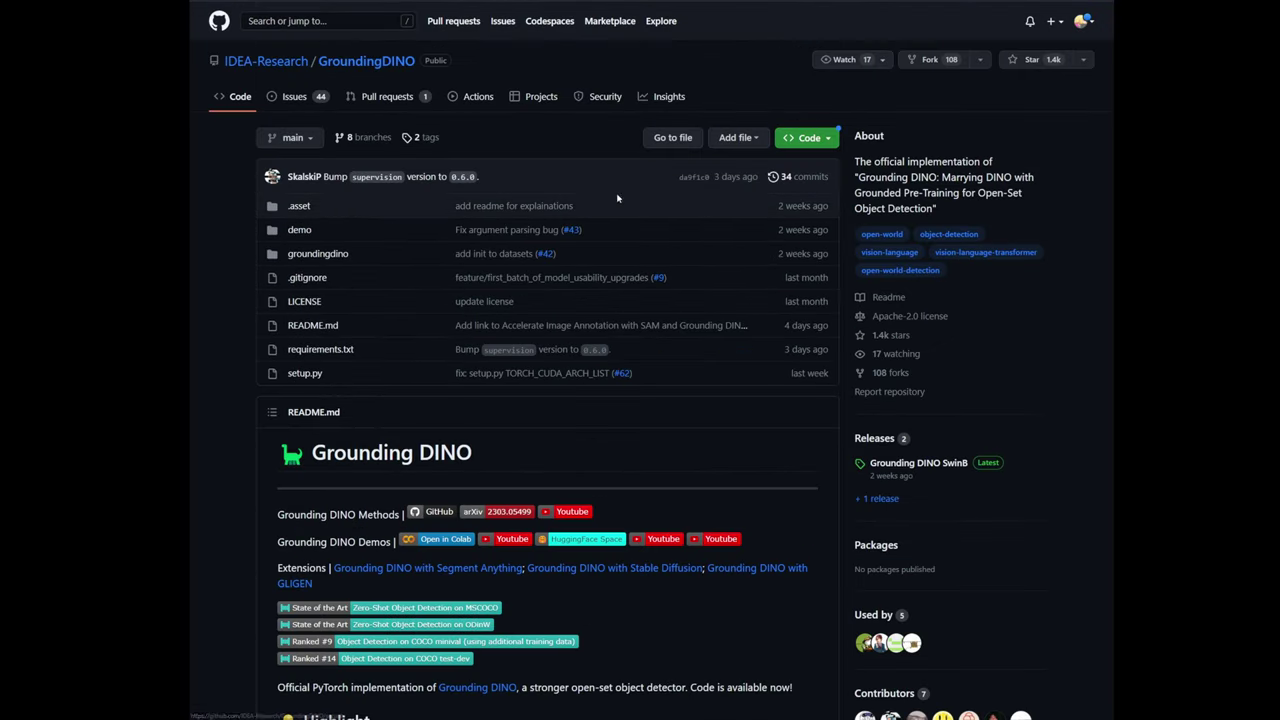
{"action": "scroll", "coordinate": [956, 370], "scroll_direction": "down", "scroll_amount": 10}
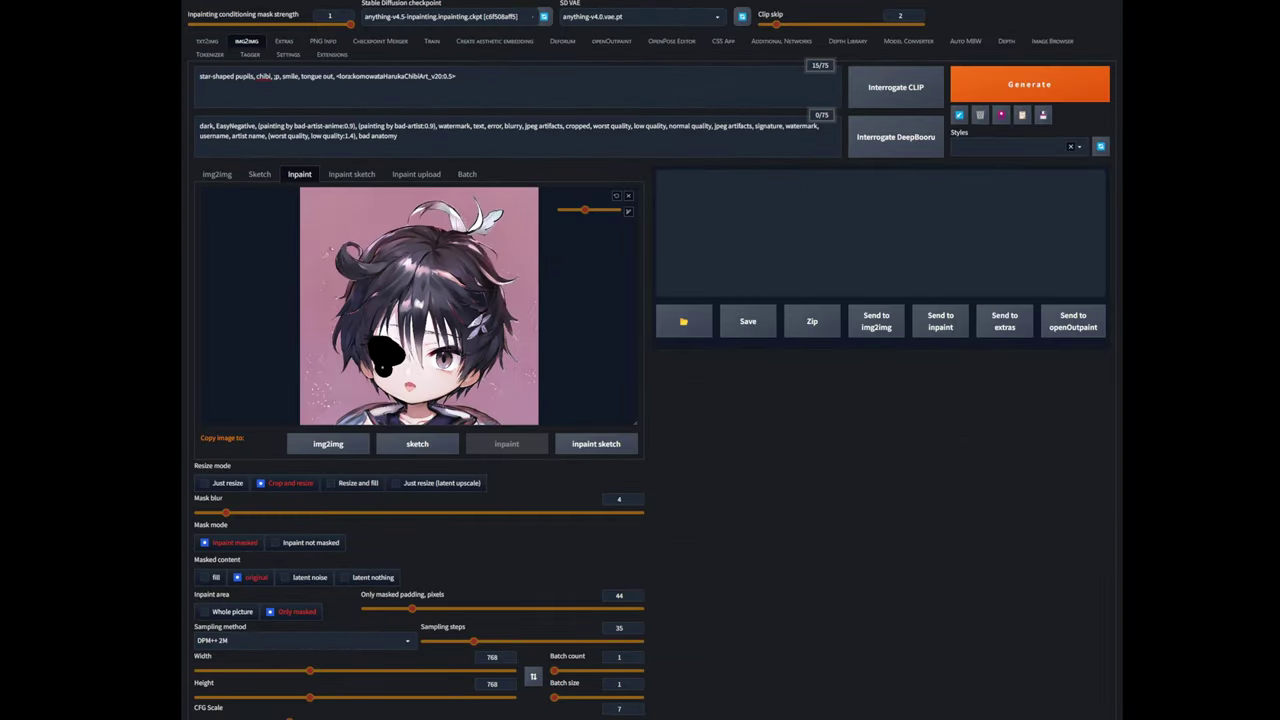
Step: Paint an inpaint mask over the chibi character's eyes, cheeks and mouth, and generate the inpainted images
{"action": "mouse_move", "coordinate": [390, 370]}
{"action": "left_mouse_down"}
{"action": "mouse_move", "coordinate": [406, 390]}
{"action": "mouse_move", "coordinate": [410, 372]}
{"action": "mouse_move", "coordinate": [450, 350]}
{"action": "mouse_move", "coordinate": [410, 385]}
{"action": "left_mouse_up"}
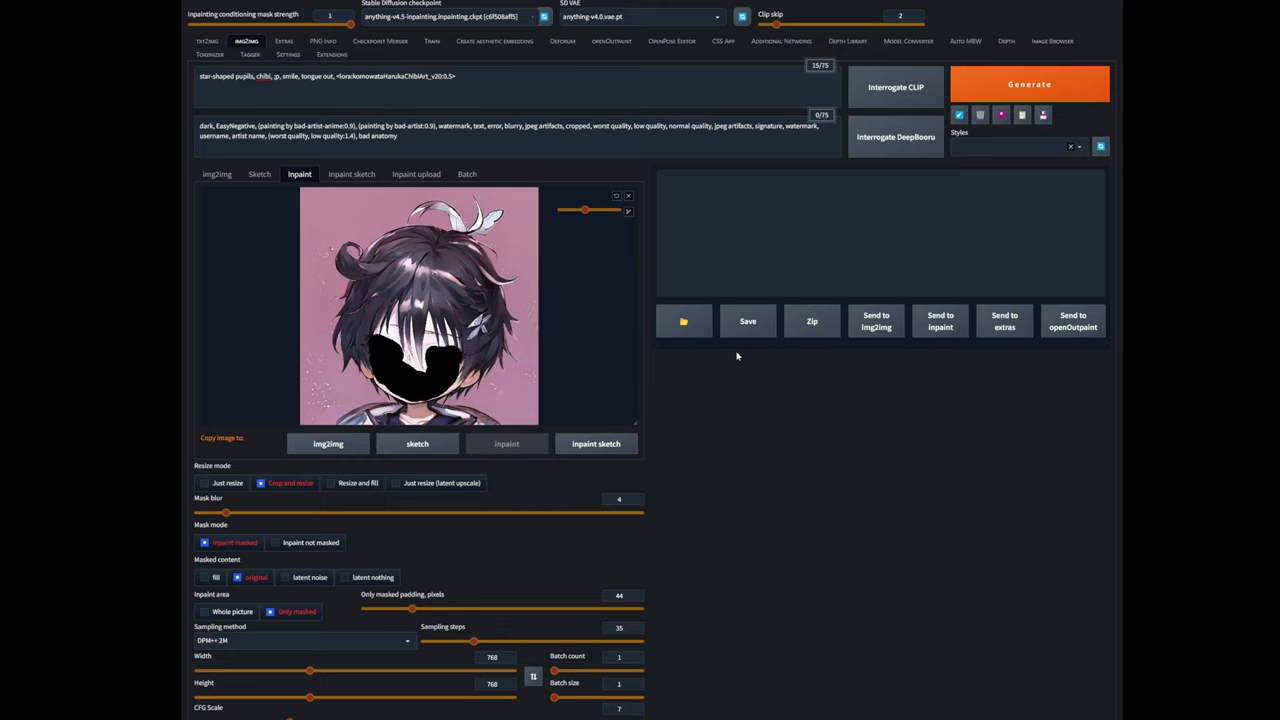
{"action": "scroll", "coordinate": [700, 370], "scroll_direction": "down", "scroll_amount": 1}
{"action": "scroll", "coordinate": [702, 301], "scroll_direction": "up", "scroll_amount": 1}
{"action": "left_click", "coordinate": [1010, 86]}
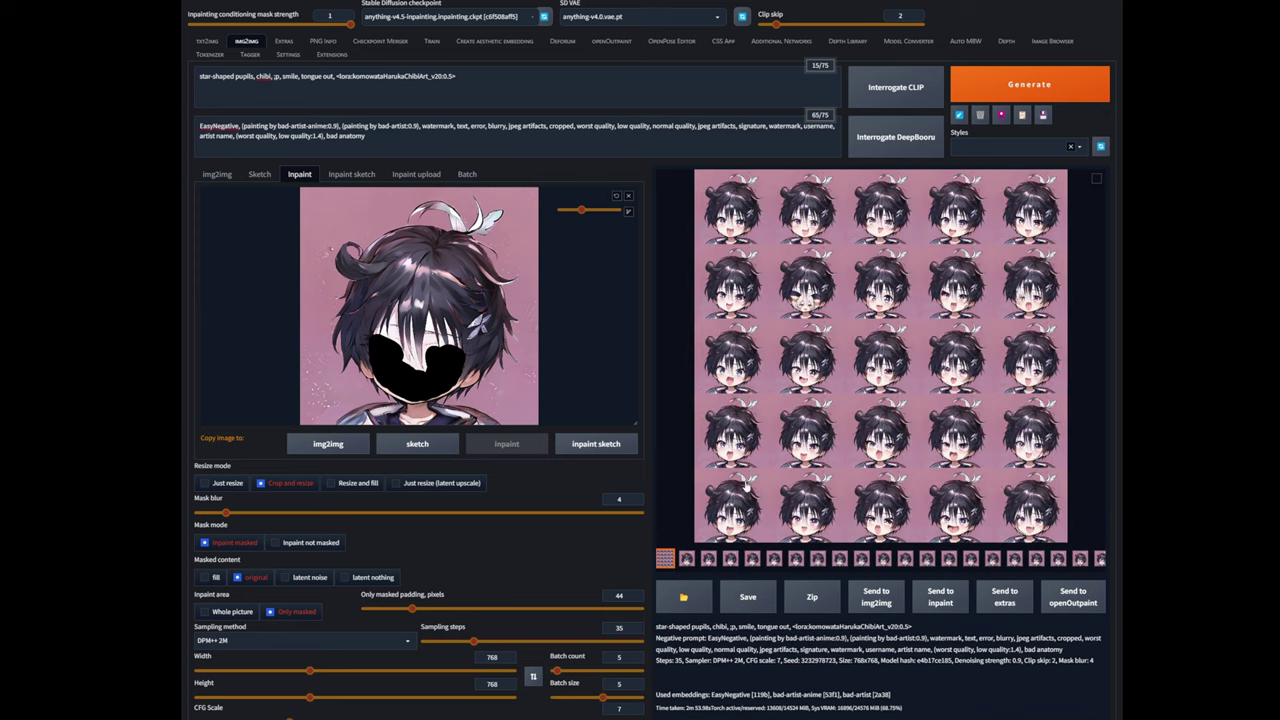
Step: Look through the generated images one by one to compare the inpainted eyes and mouth
{"action": "left_click", "coordinate": [708, 558]}
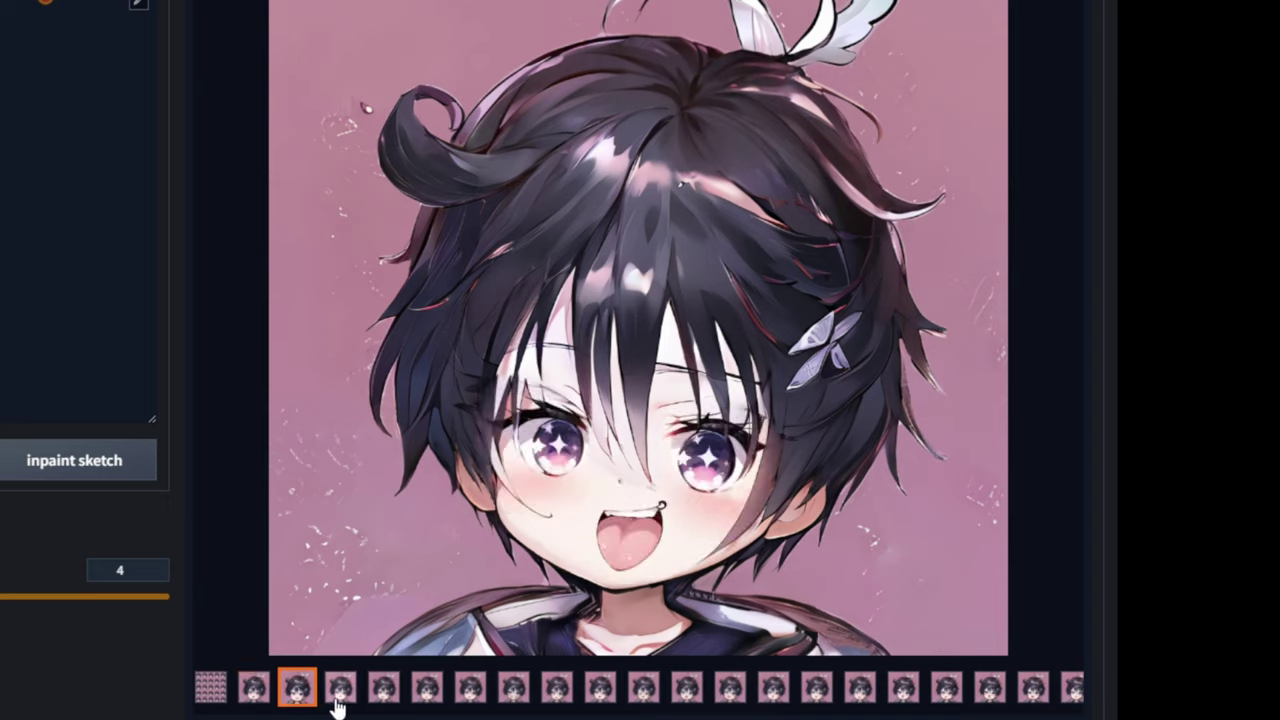
{"action": "left_click", "coordinate": [339, 698]}
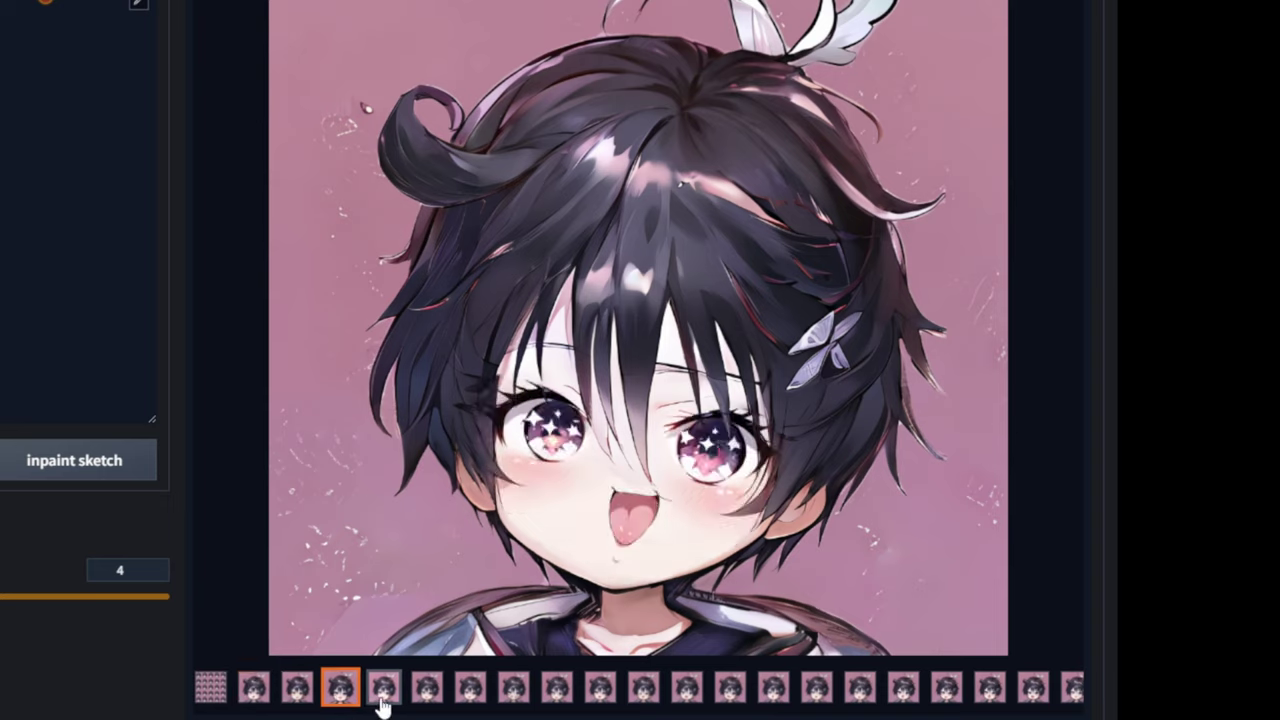
{"action": "left_click", "coordinate": [383, 700]}
{"action": "left_click", "coordinate": [428, 698]}
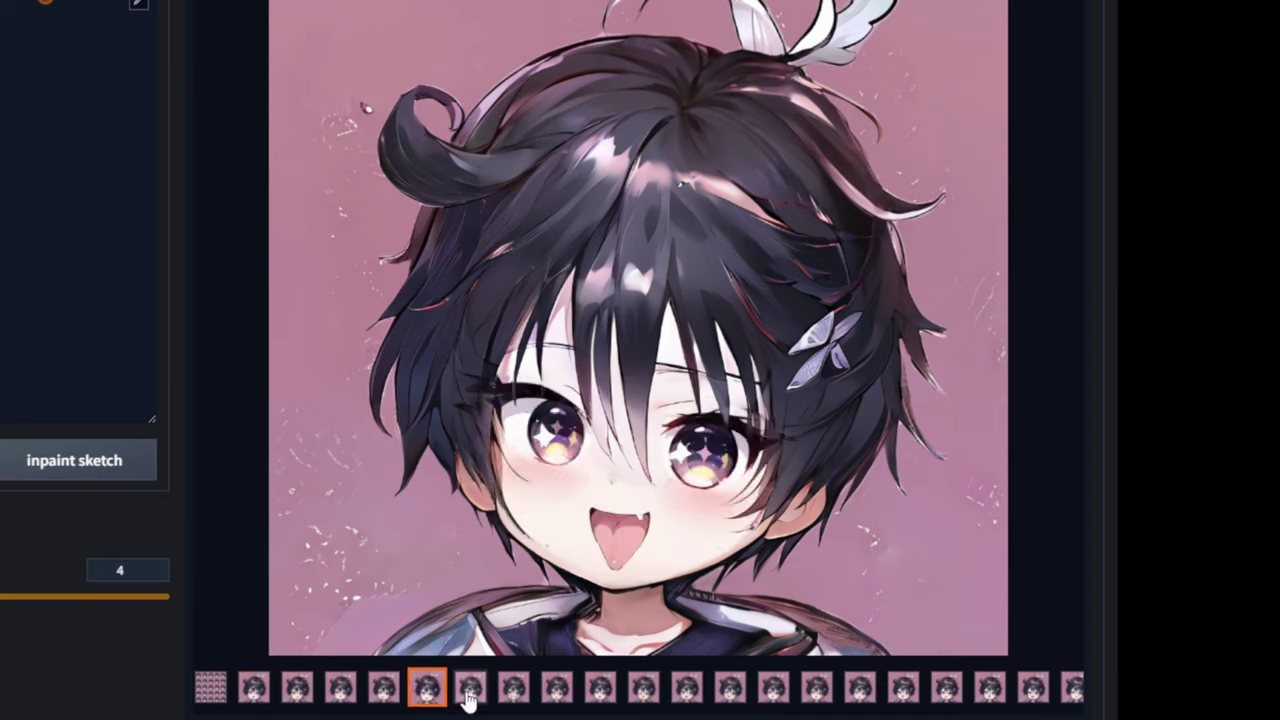
{"action": "left_click", "coordinate": [471, 698]}
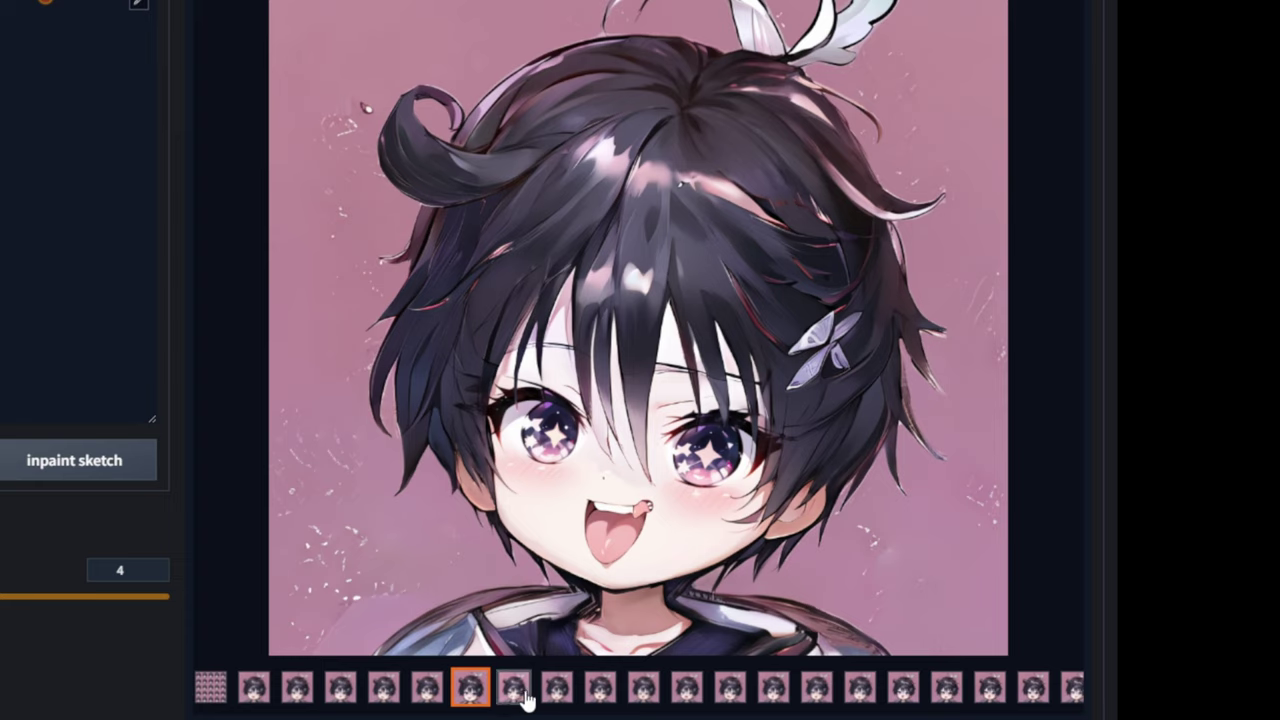
{"action": "left_click", "coordinate": [520, 694]}
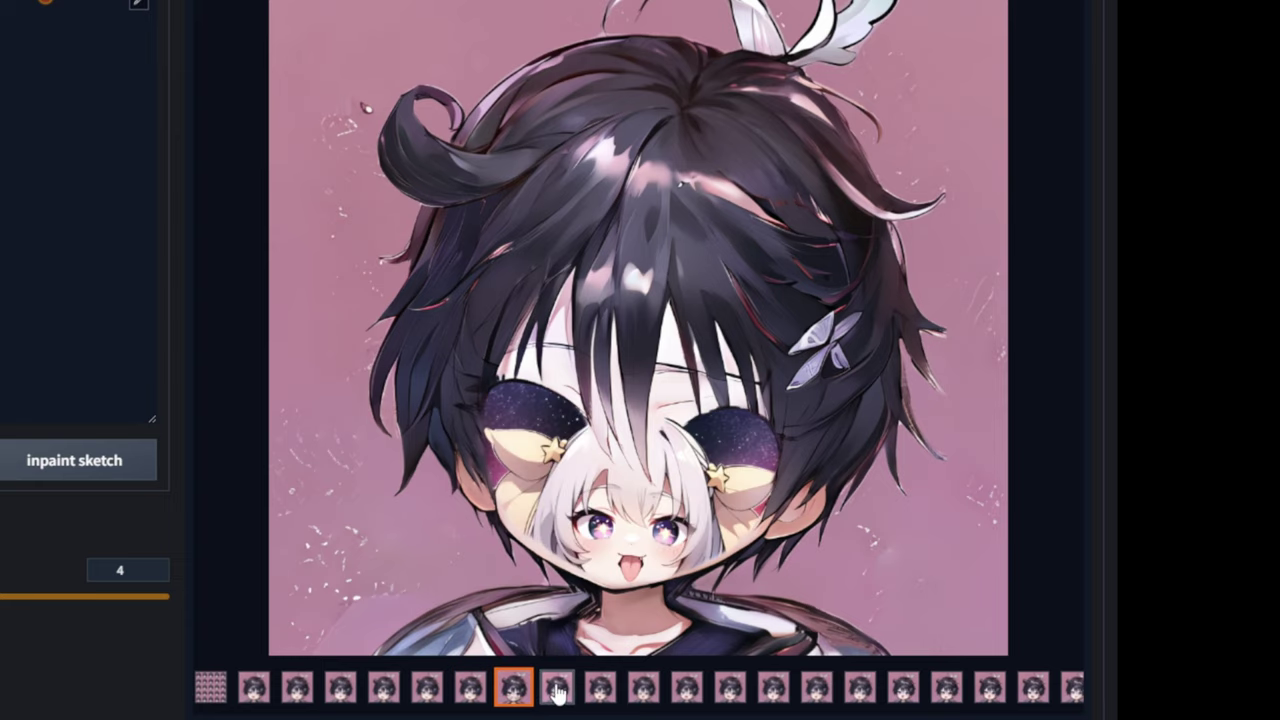
{"action": "left_click", "coordinate": [570, 692]}
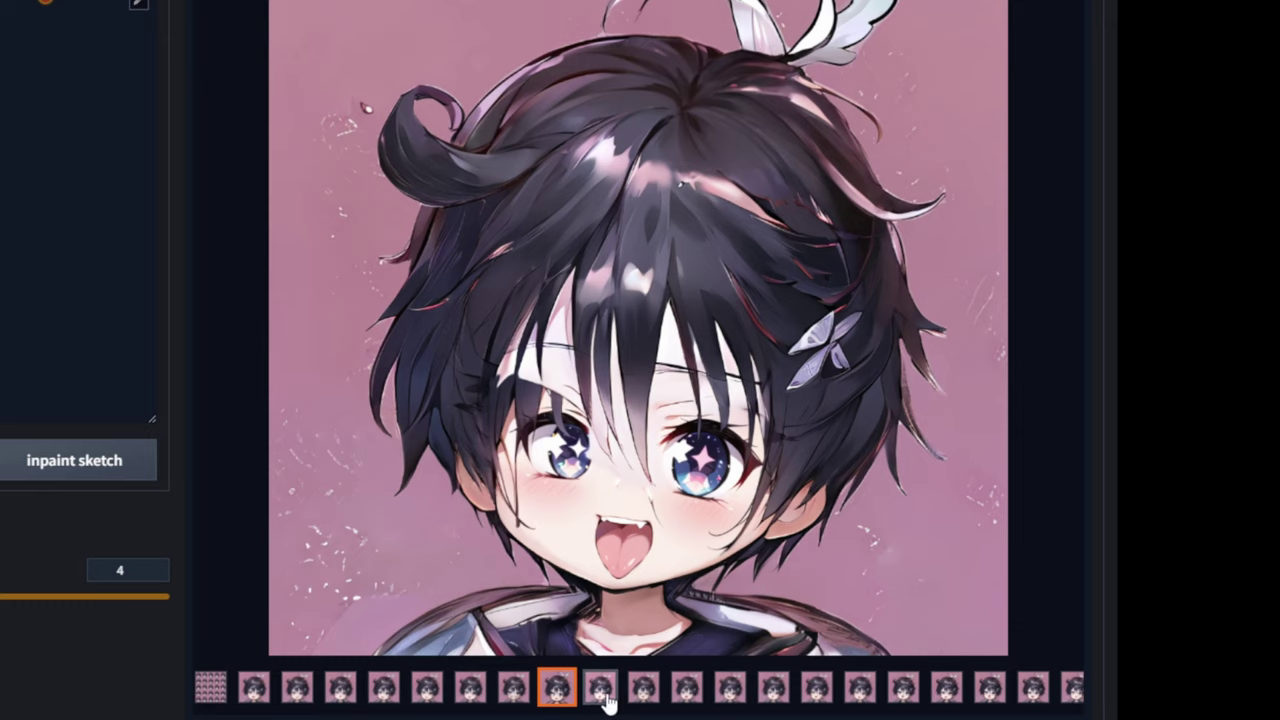
{"action": "left_click", "coordinate": [610, 695]}
{"action": "left_click", "coordinate": [638, 694]}
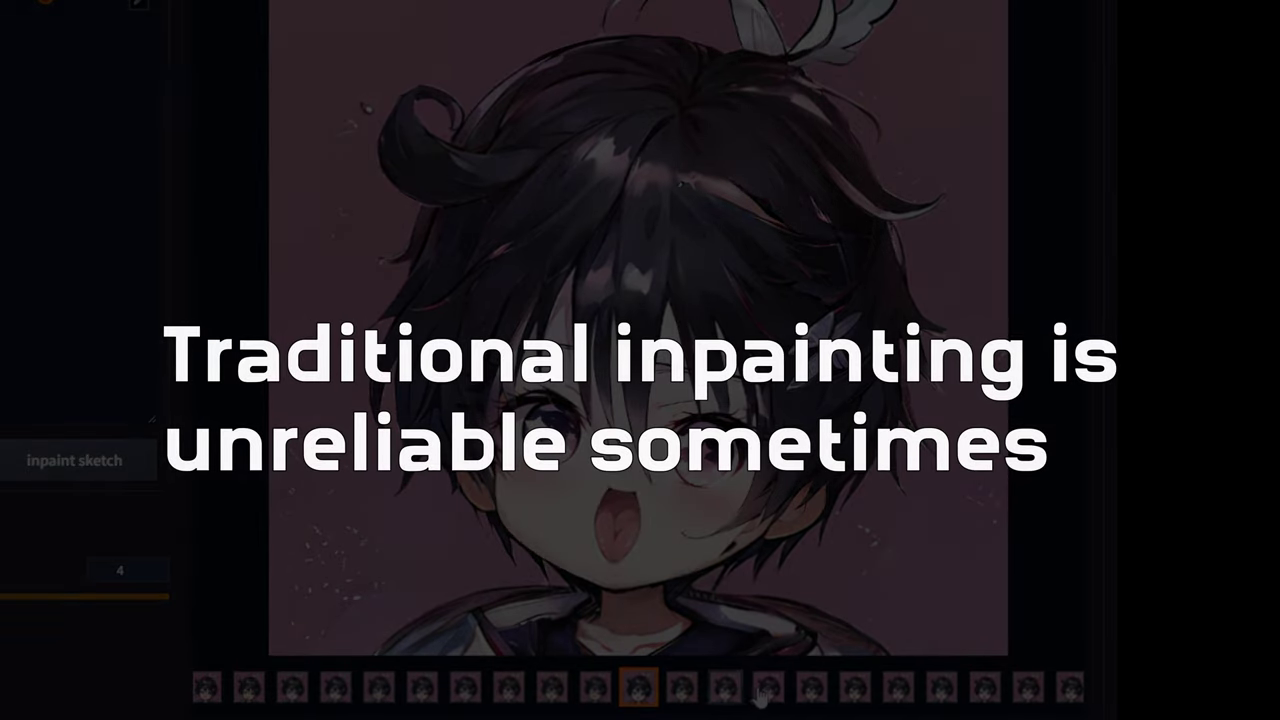
{"action": "left_click", "coordinate": [681, 690]}
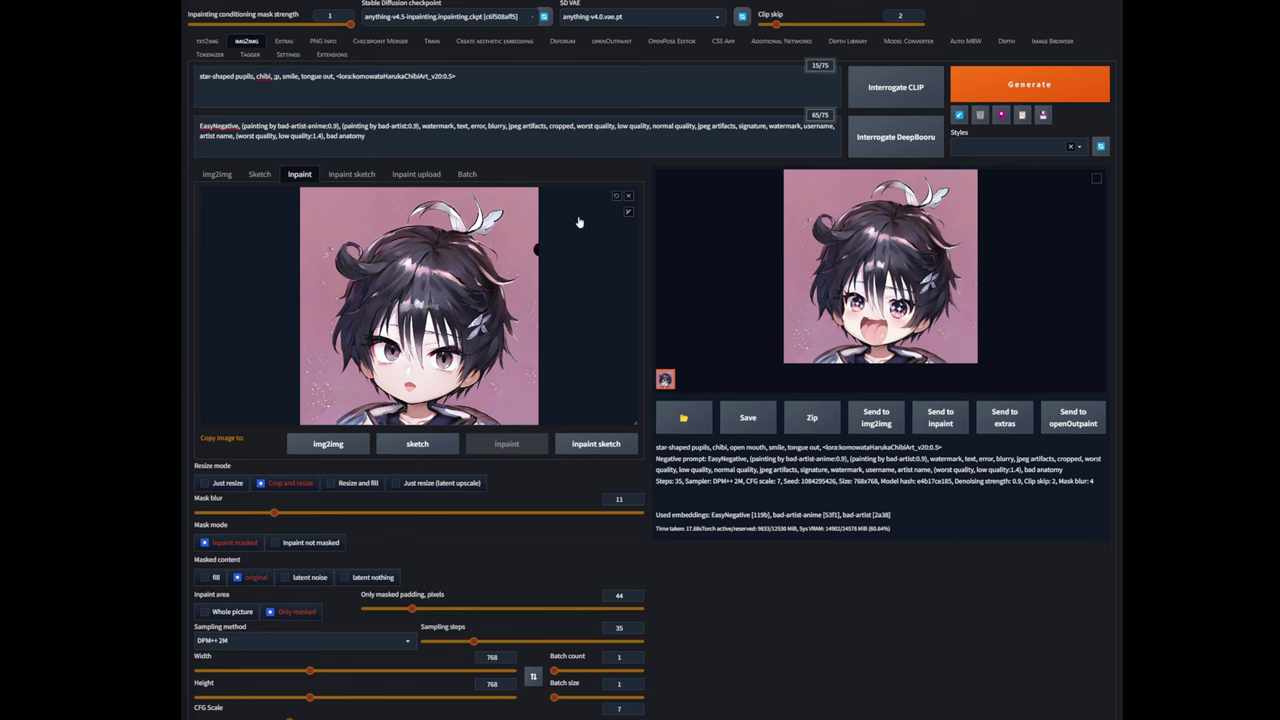
Step: Clear the source image from Inpaint and expand the Segment Anything settings for a single image
{"action": "left_click", "coordinate": [628, 197]}
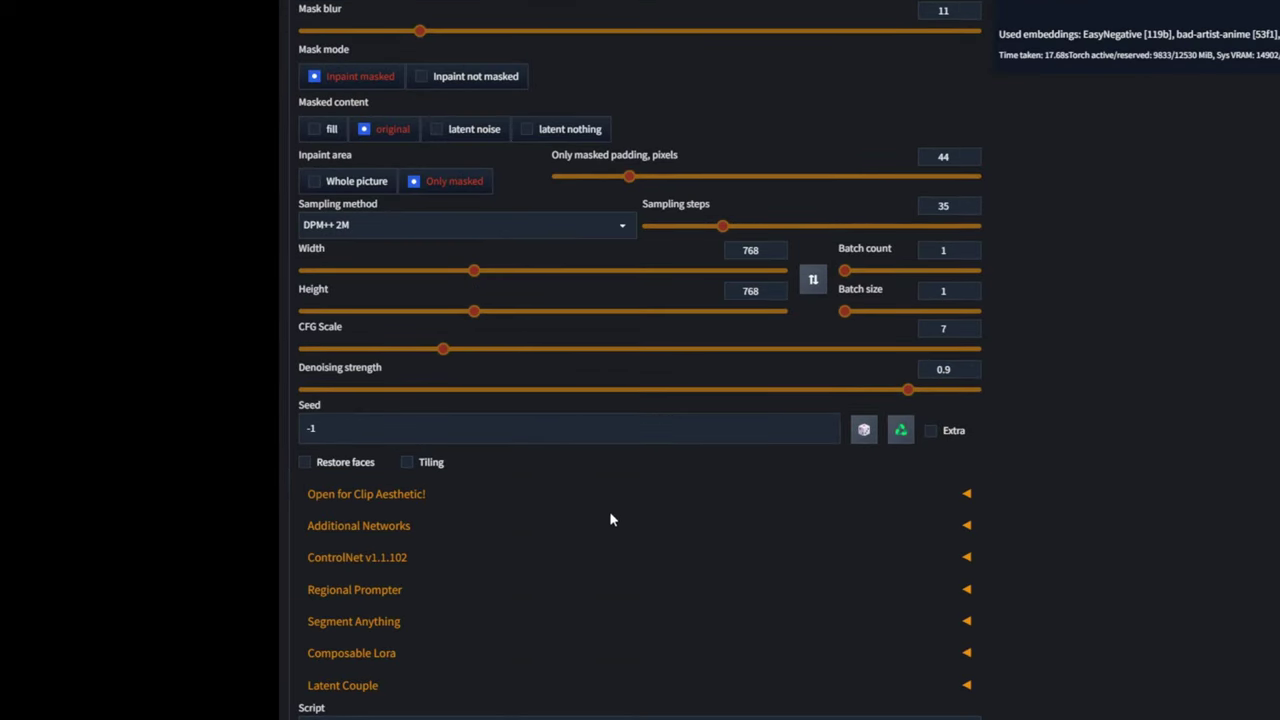
{"action": "left_click", "coordinate": [374, 622]}
{"action": "scroll", "coordinate": [829, 412], "scroll_direction": "down", "scroll_amount": 2}
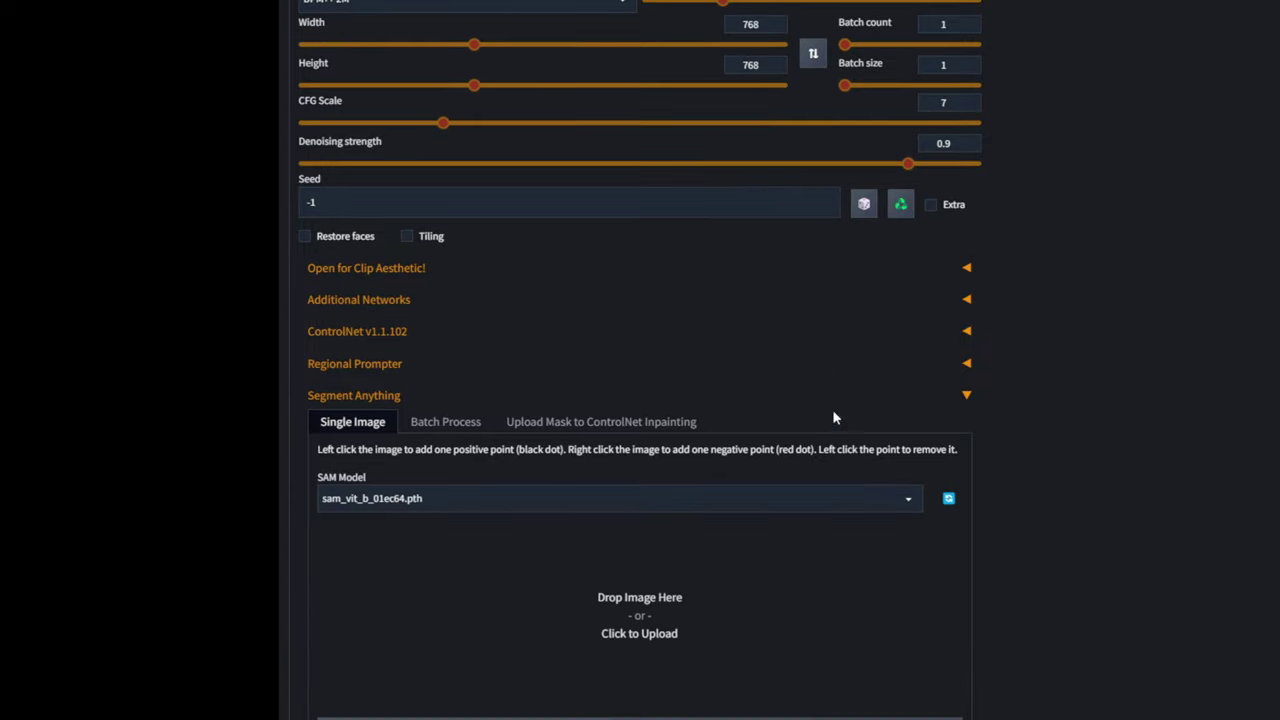
{"action": "scroll", "coordinate": [791, 457], "scroll_direction": "down", "scroll_amount": 4}
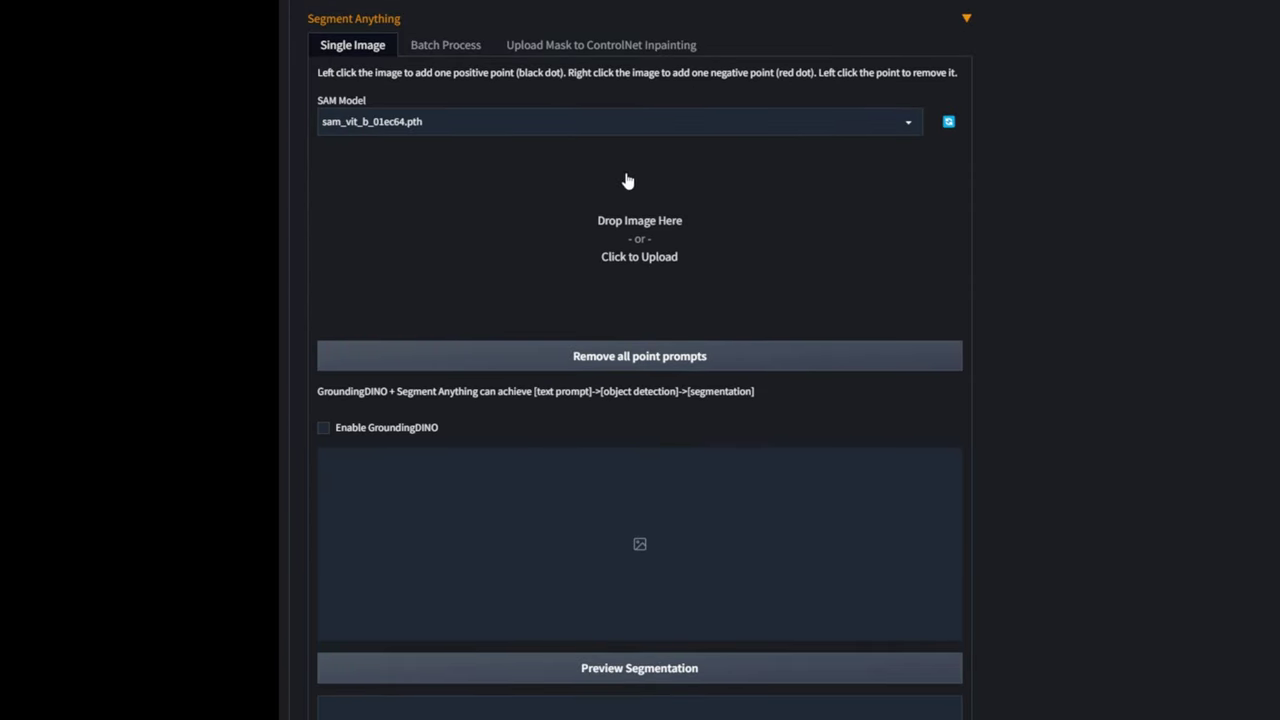
Step: Keep sam_vit_b_01ec64.pth as the SAM model and load the chibi character image for segmentation
{"action": "left_click", "coordinate": [667, 121]}
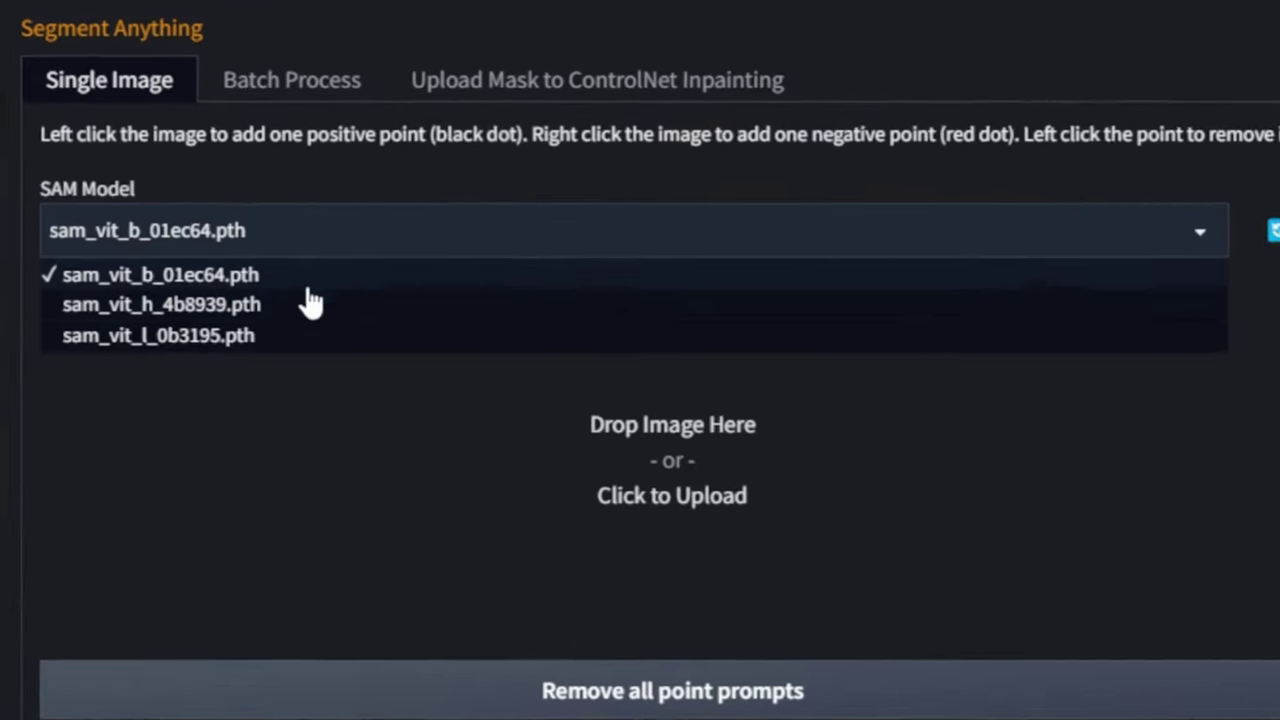
{"action": "left_click", "coordinate": [40, 228]}
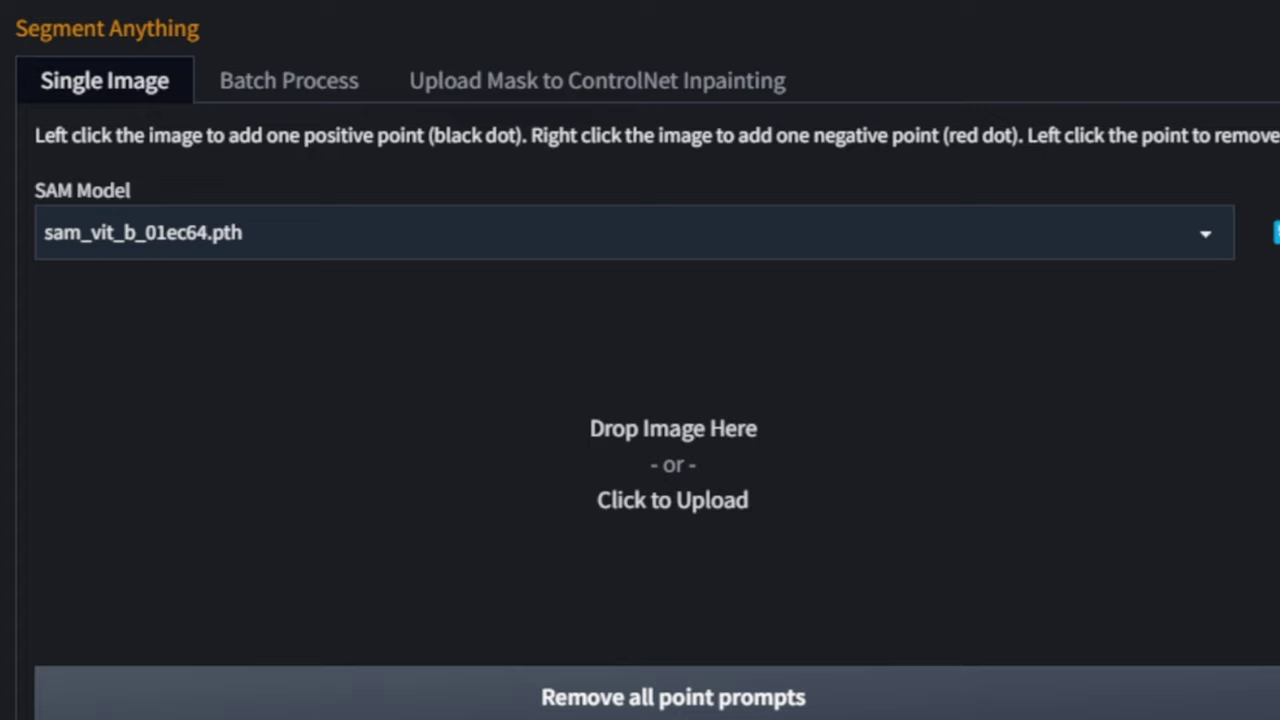
{"action": "left_click_drag", "start_coordinate": [529, 514], "coordinate": [651, 500]}
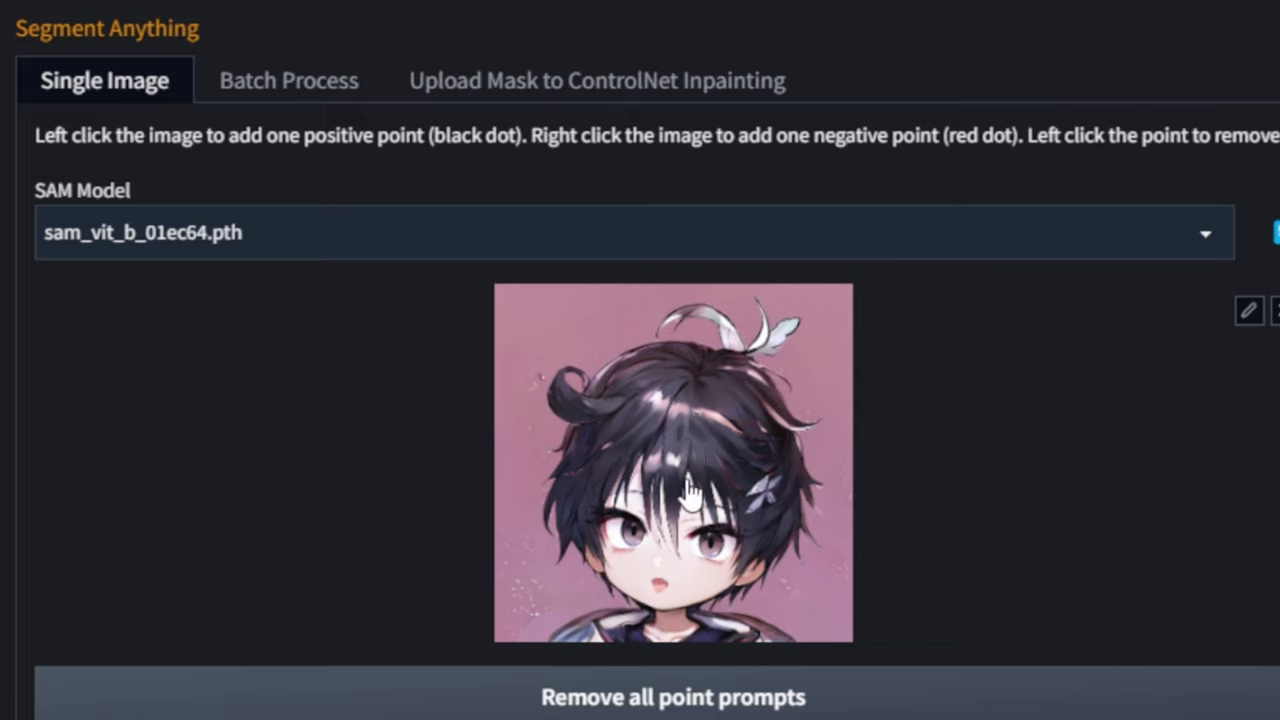
Step: Place positive points on the character's cheeks, eyes, forehead, nose and chin, plus one negative point on the hair
{"action": "left_click", "coordinate": [705, 587]}
{"action": "right_click", "coordinate": [693, 421]}
{"action": "left_click", "coordinate": [700, 578]}
{"action": "left_click", "coordinate": [633, 572]}
{"action": "left_click", "coordinate": [633, 535]}
{"action": "left_click", "coordinate": [717, 545]}
{"action": "left_click", "coordinate": [695, 519]}
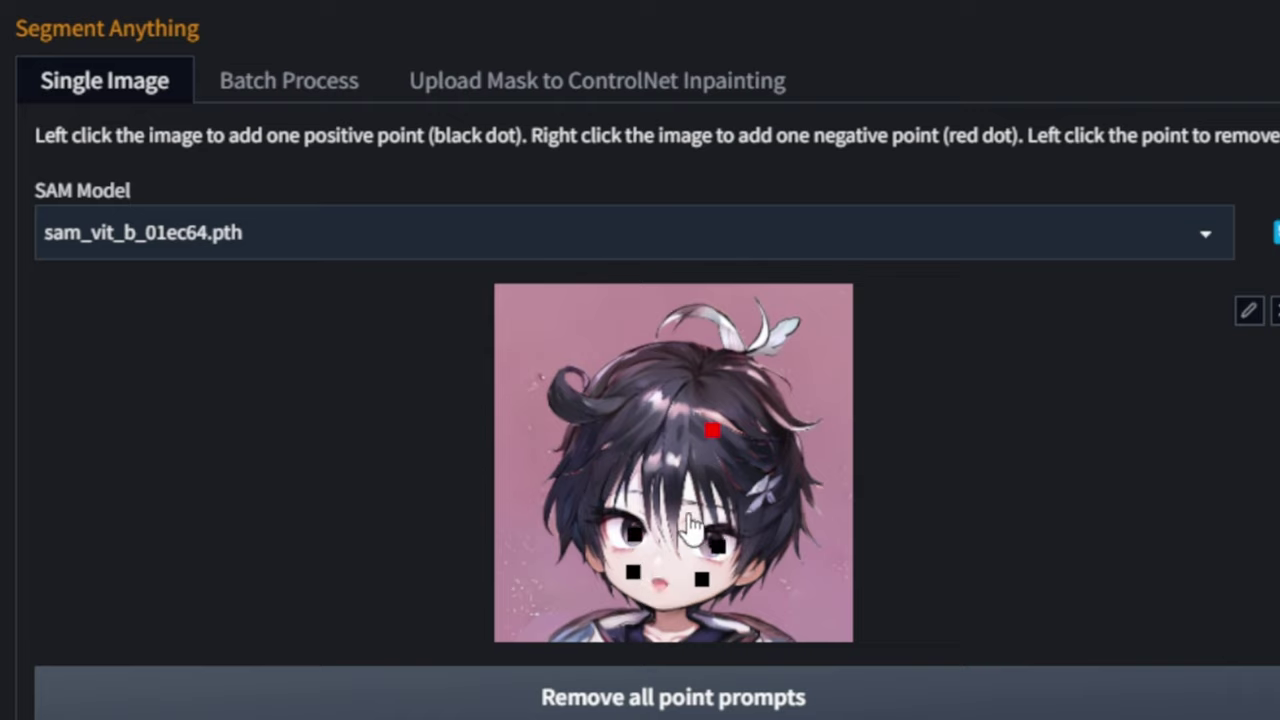
{"action": "left_click", "coordinate": [638, 510]}
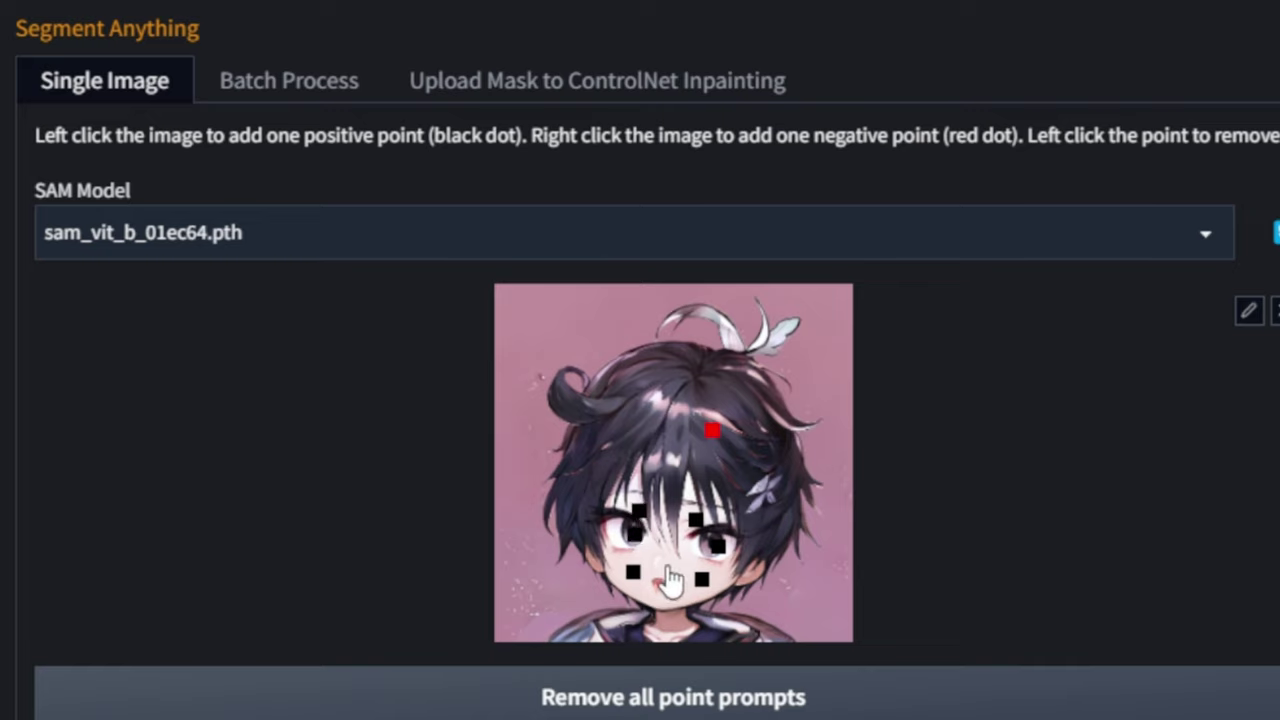
{"action": "left_click", "coordinate": [664, 568]}
{"action": "left_click", "coordinate": [663, 595]}
Step: Add negative points on the character's hair, beside both ears and on the neck to exclude them from the mask
{"action": "right_click", "coordinate": [670, 429]}
{"action": "right_click", "coordinate": [606, 462]}
{"action": "right_click", "coordinate": [586, 510]}
{"action": "right_click", "coordinate": [759, 573]}
{"action": "right_click", "coordinate": [591, 566]}
{"action": "right_click", "coordinate": [671, 624]}
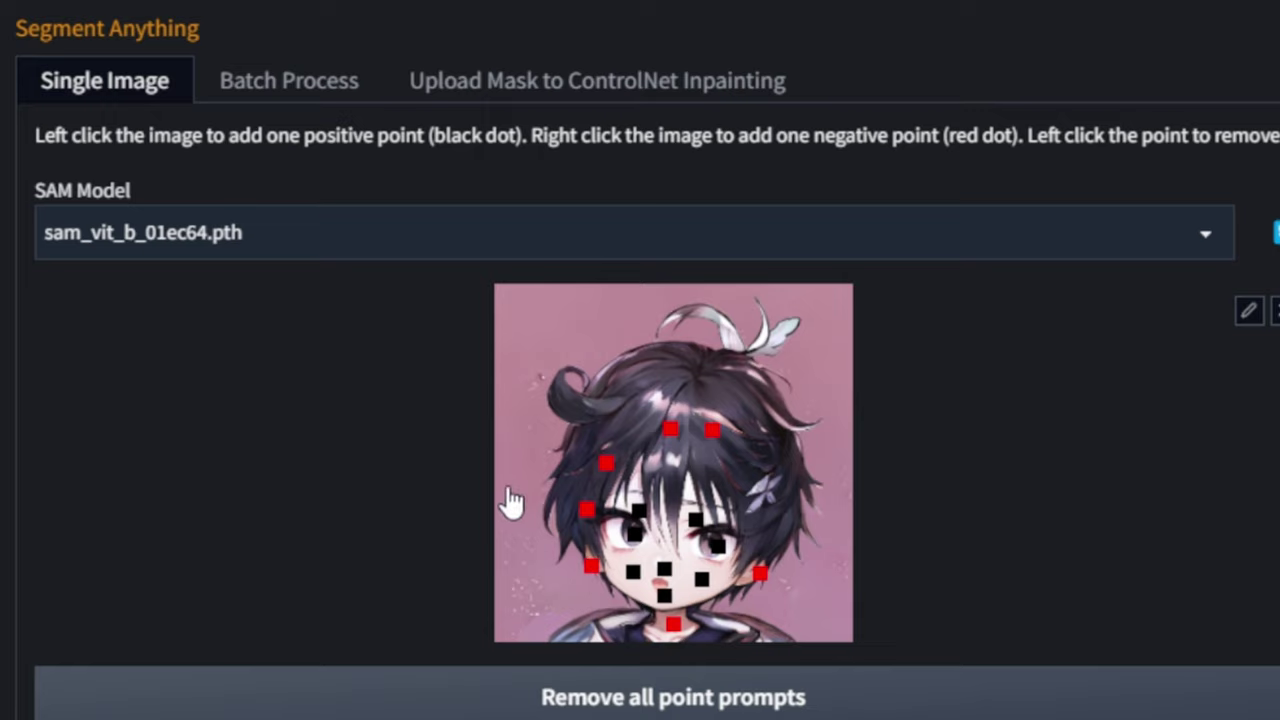
Step: Enable GroundingDINO with the detection prompt "face" and the GroundingDINO_SwinB (938MB) model
{"action": "scroll", "coordinate": [565, 540], "scroll_direction": "down", "scroll_amount": 5}
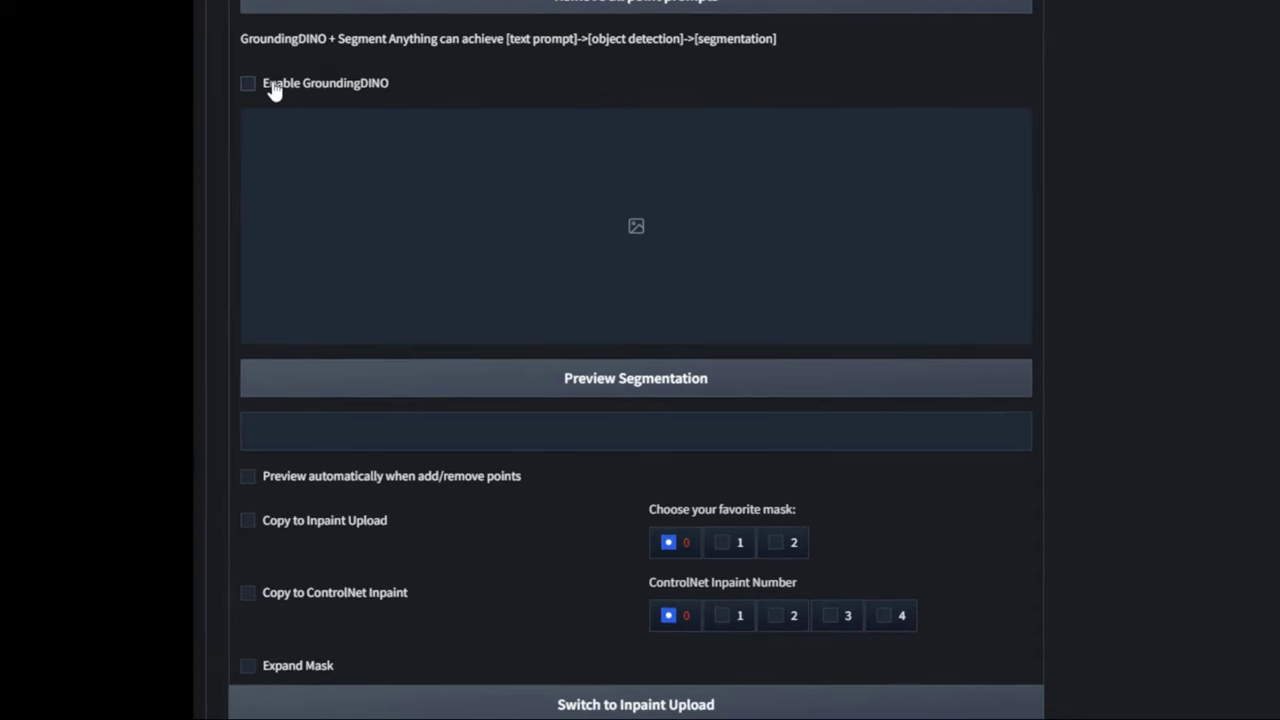
{"action": "left_click", "coordinate": [274, 86]}
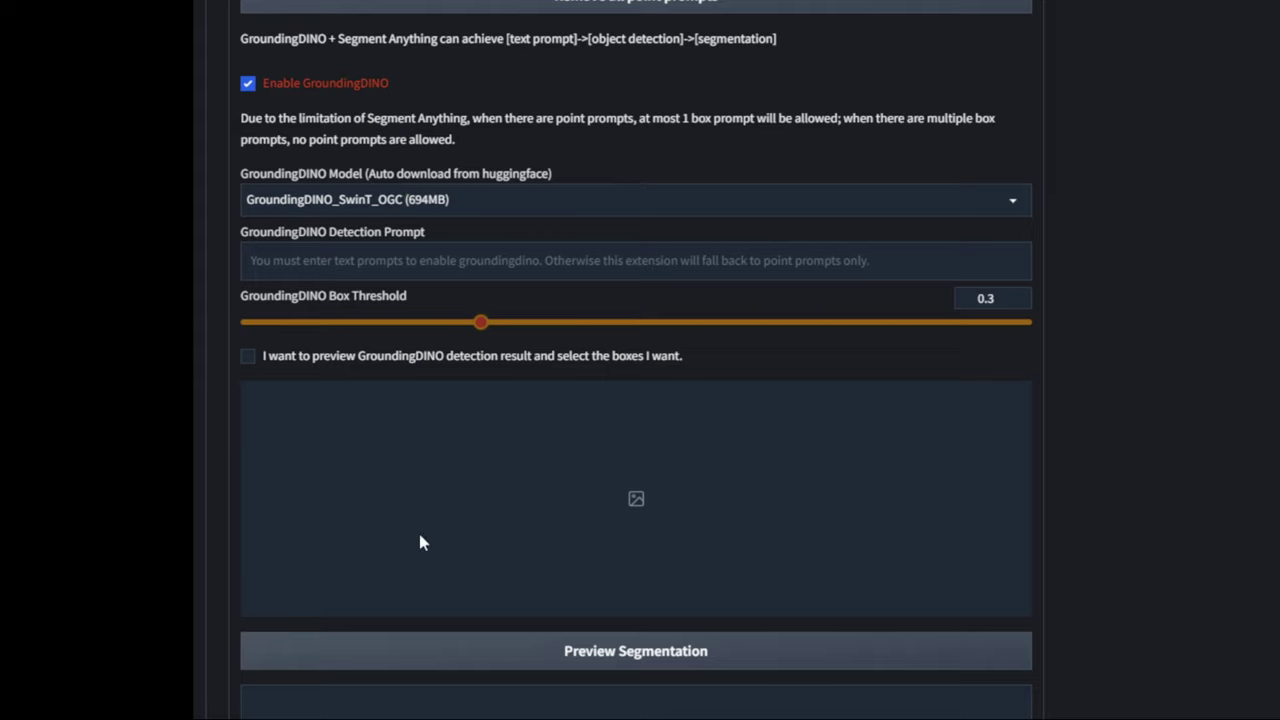
{"action": "scroll", "coordinate": [1237, 229], "scroll_direction": "down", "scroll_amount": 1}
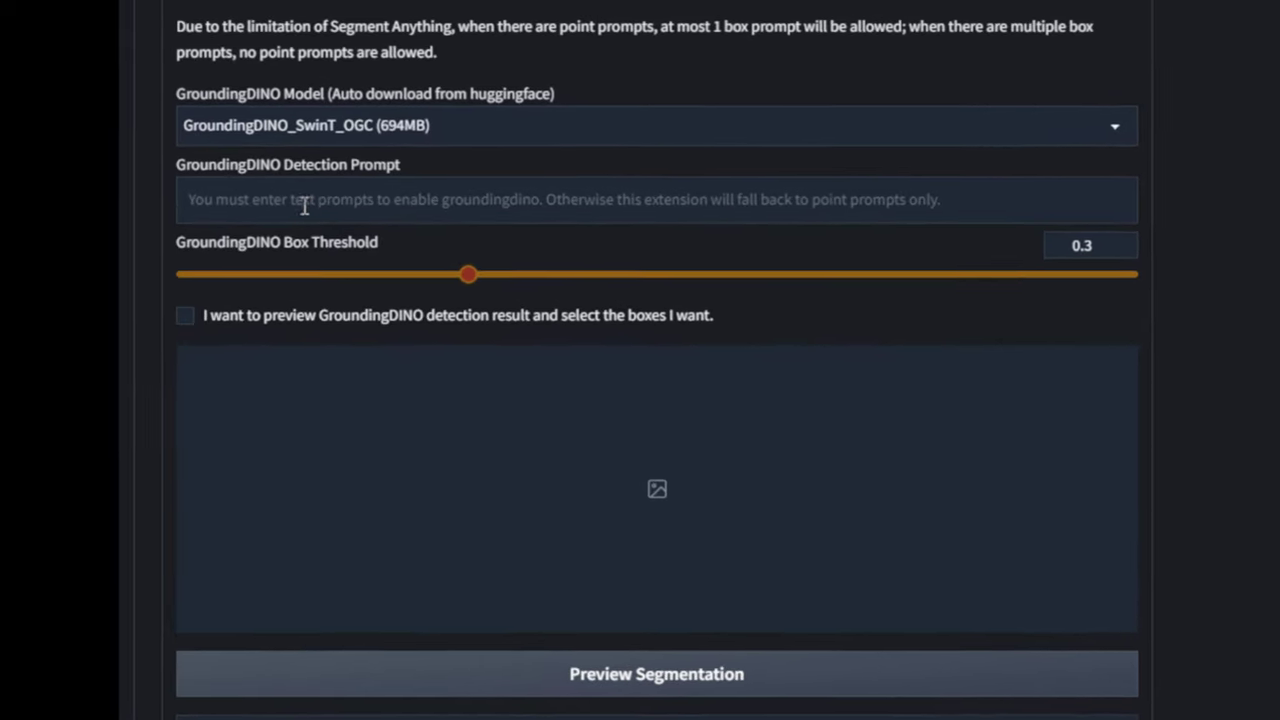
{"action": "left_click", "coordinate": [349, 173]}
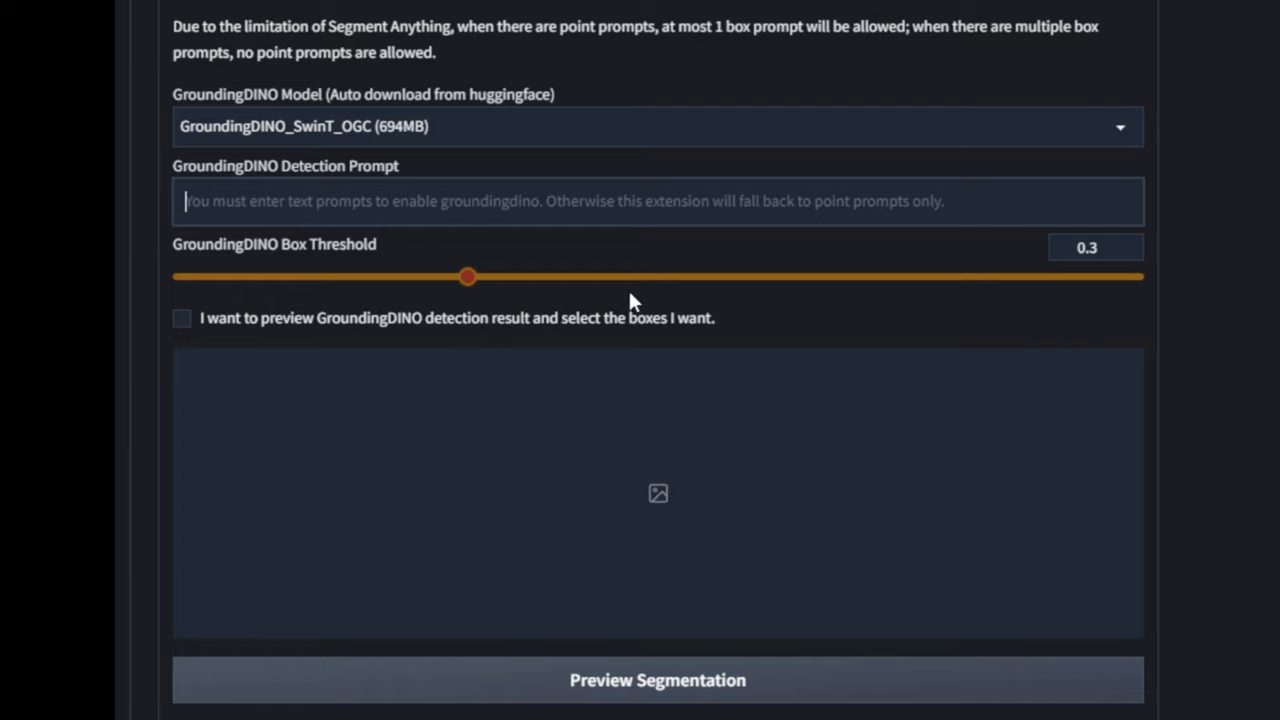
{"action": "type", "text": "face"}
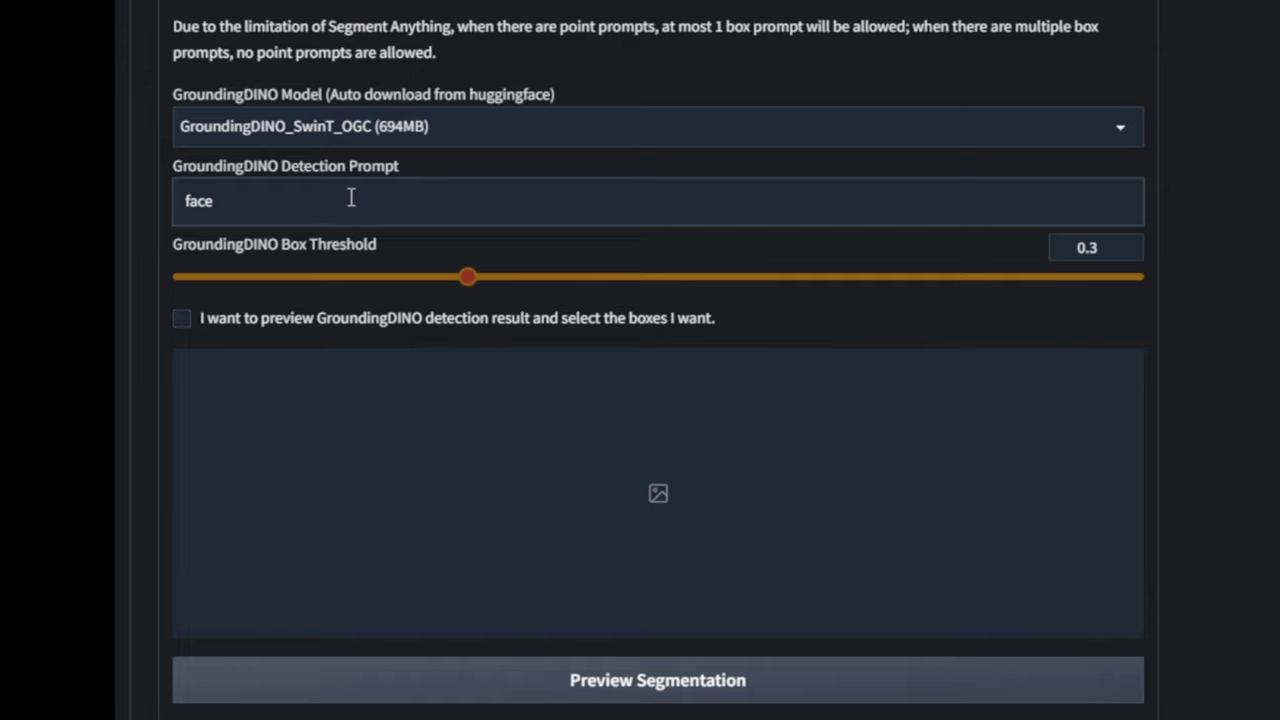
{"action": "left_click", "coordinate": [350, 128]}
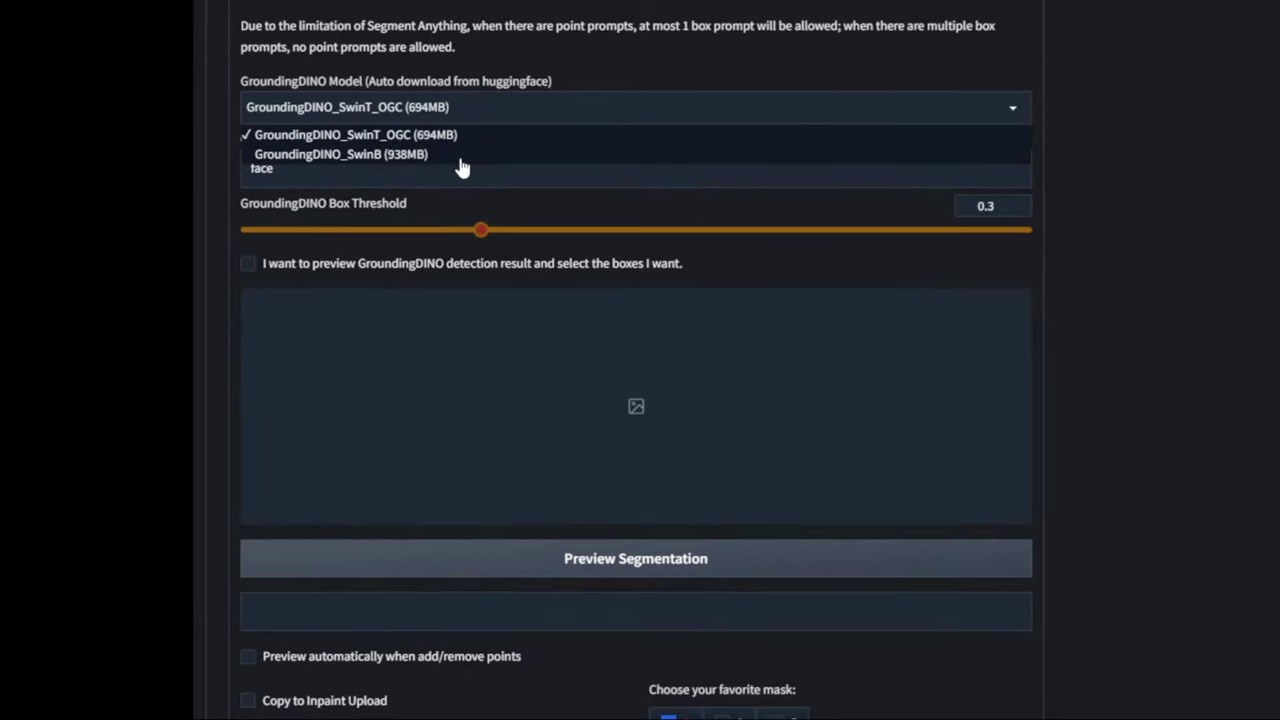
{"action": "left_click", "coordinate": [445, 181]}
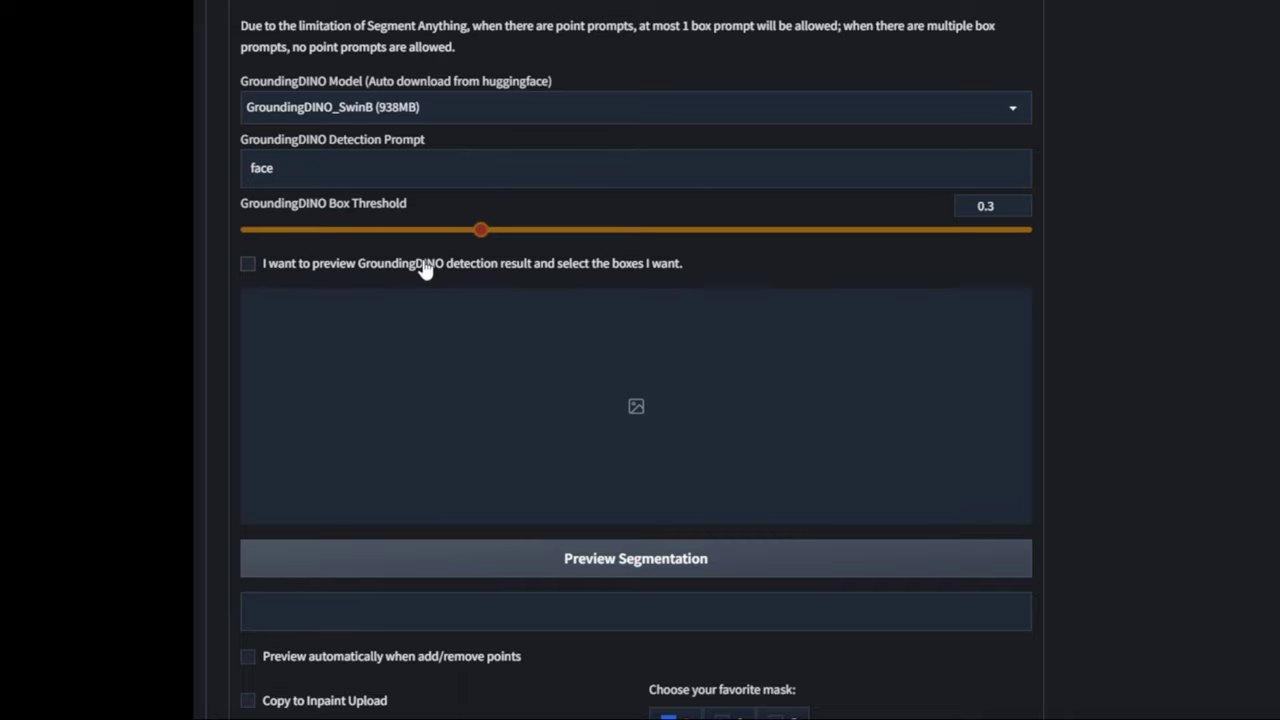
Step: Generate and examine a bounding box with the GroundingDINO detection preview enabled, and turn that preview option off again
{"action": "left_click", "coordinate": [314, 266]}
{"action": "scroll", "coordinate": [622, 232], "scroll_direction": "down", "scroll_amount": 3}
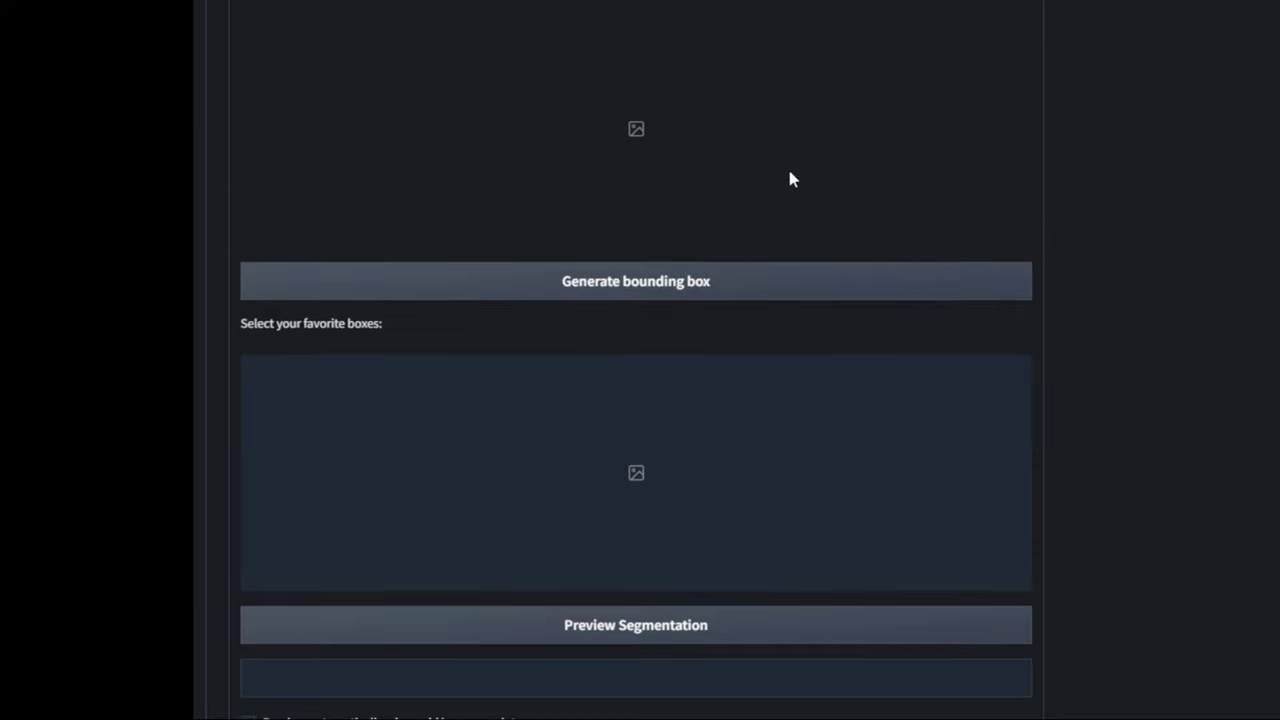
{"action": "scroll", "coordinate": [538, 250], "scroll_direction": "up", "scroll_amount": 2}
{"action": "left_click", "coordinate": [612, 466]}
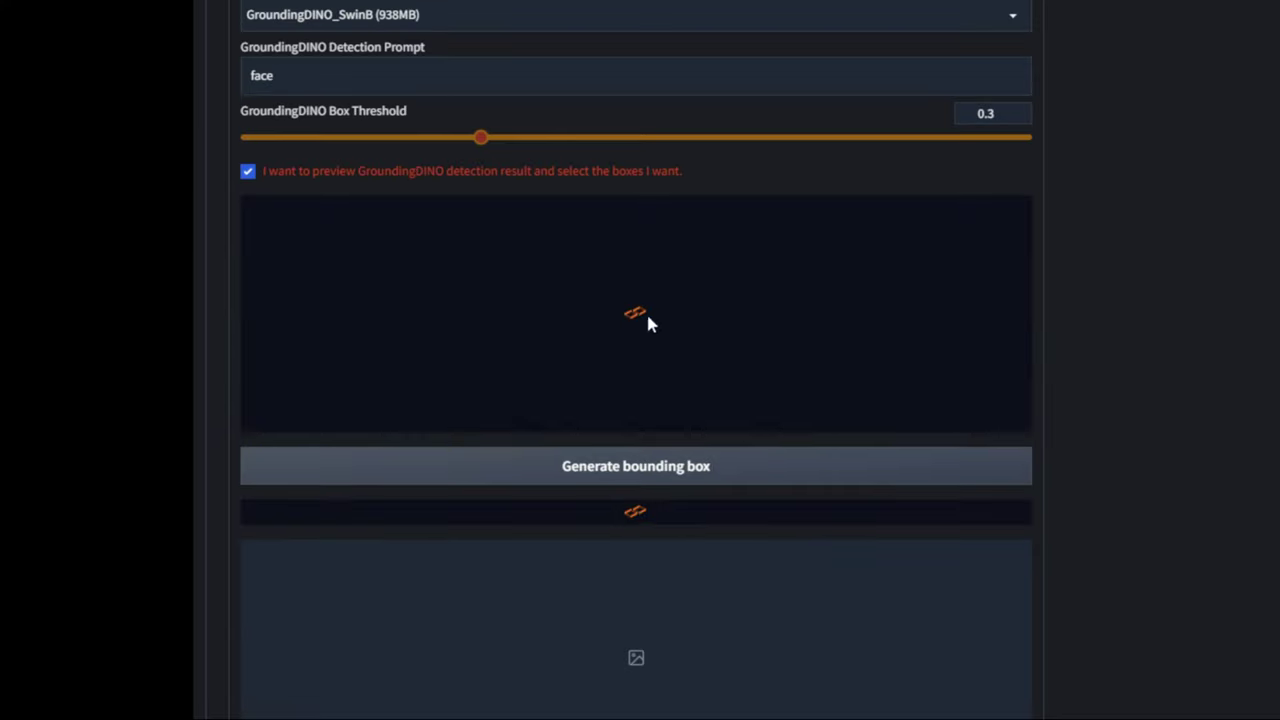
{"action": "scroll", "coordinate": [1238, 407], "scroll_direction": "down", "scroll_amount": 3}
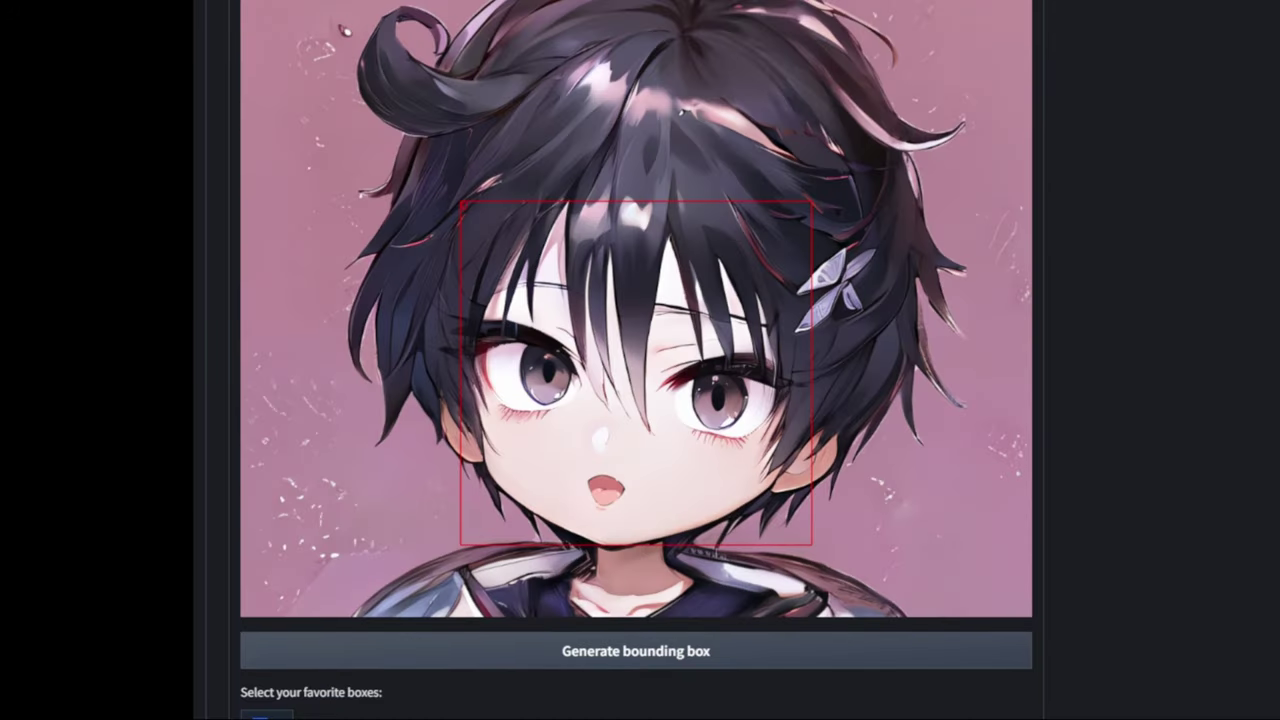
{"action": "scroll", "coordinate": [745, 110], "scroll_direction": "up", "scroll_amount": 2}
{"action": "scroll", "coordinate": [414, 271], "scroll_direction": "down", "scroll_amount": 4}
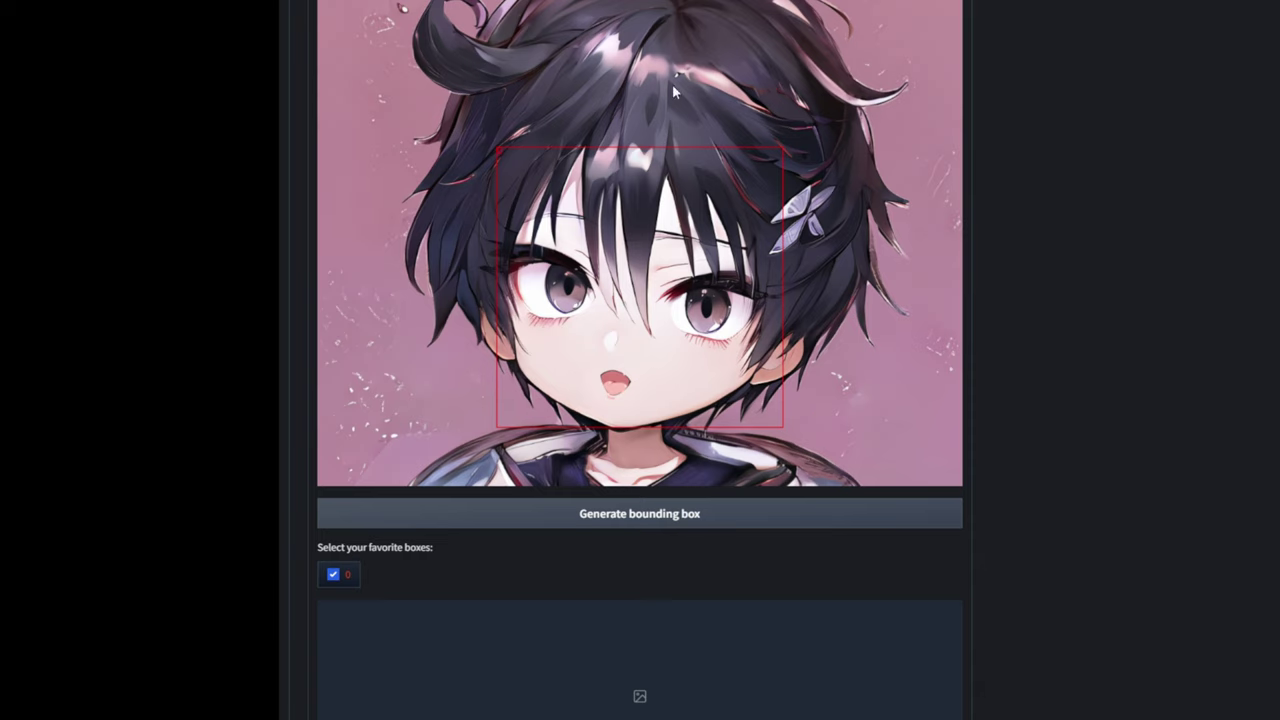
{"action": "scroll", "coordinate": [534, 206], "scroll_direction": "up", "scroll_amount": 3}
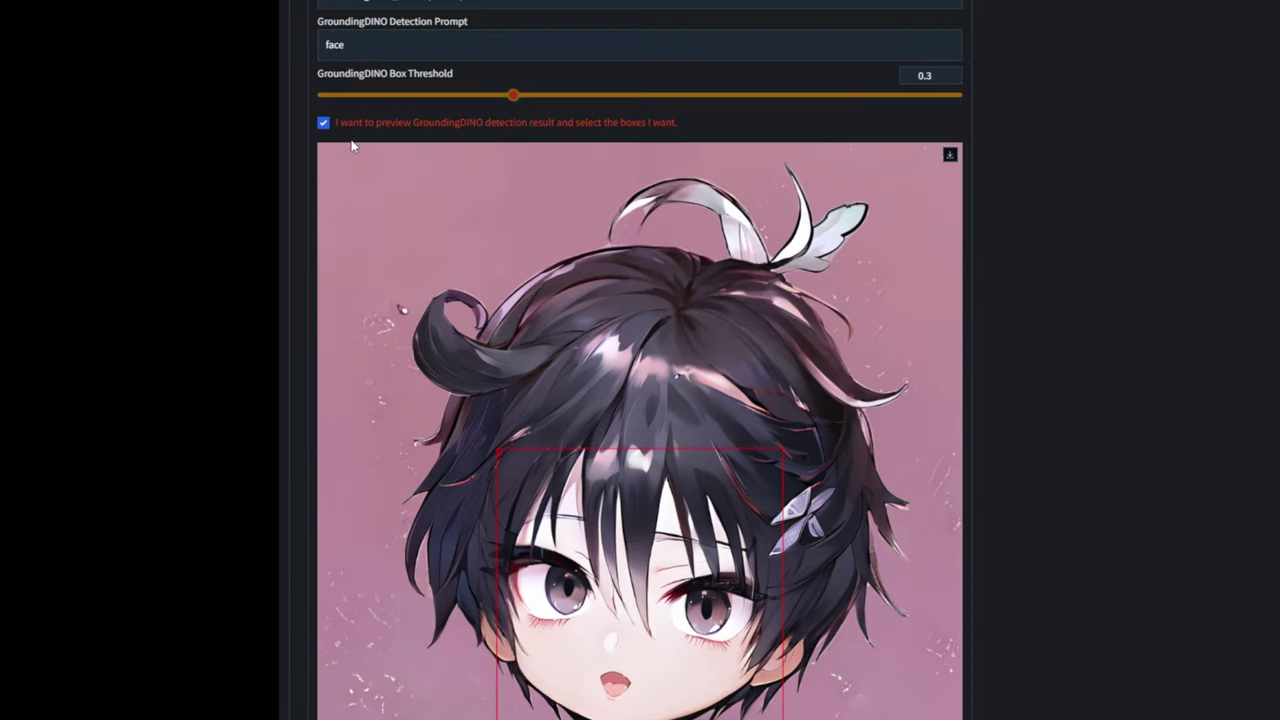
{"action": "left_click", "coordinate": [325, 125]}
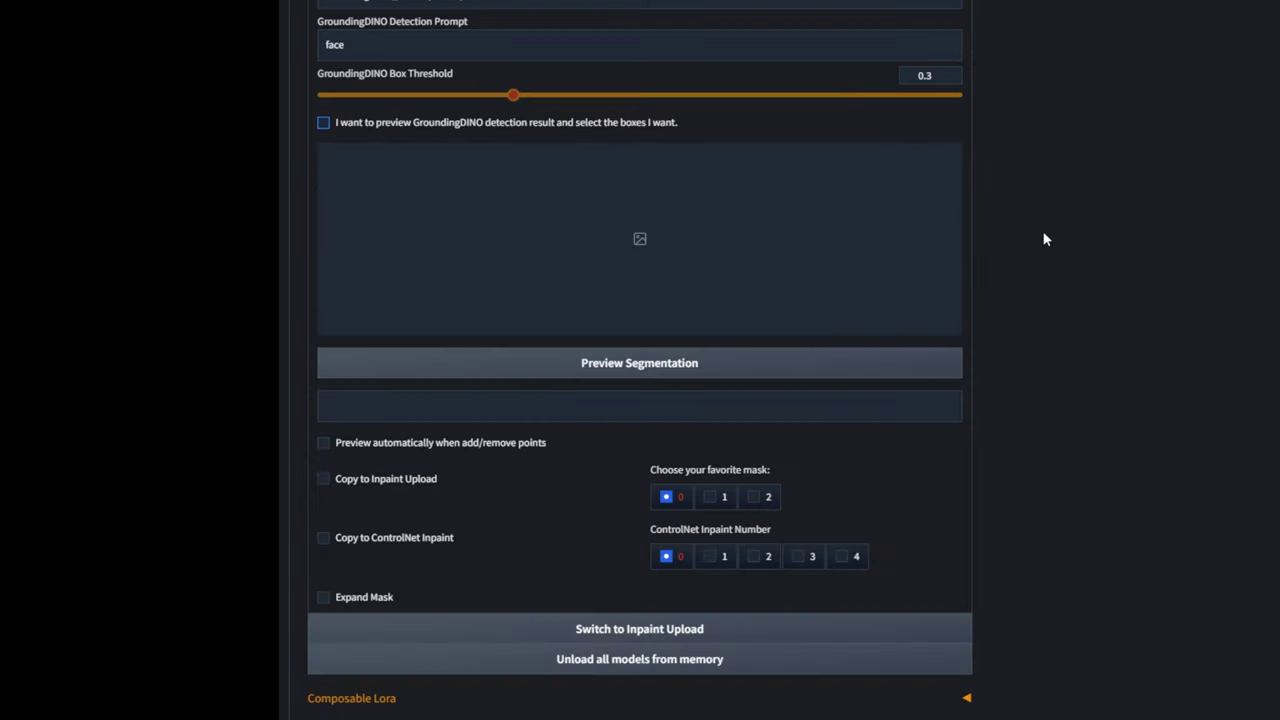
Step: Generate the segmentation preview and compare the three candidate face masks with their cutouts
{"action": "left_click", "coordinate": [637, 368]}
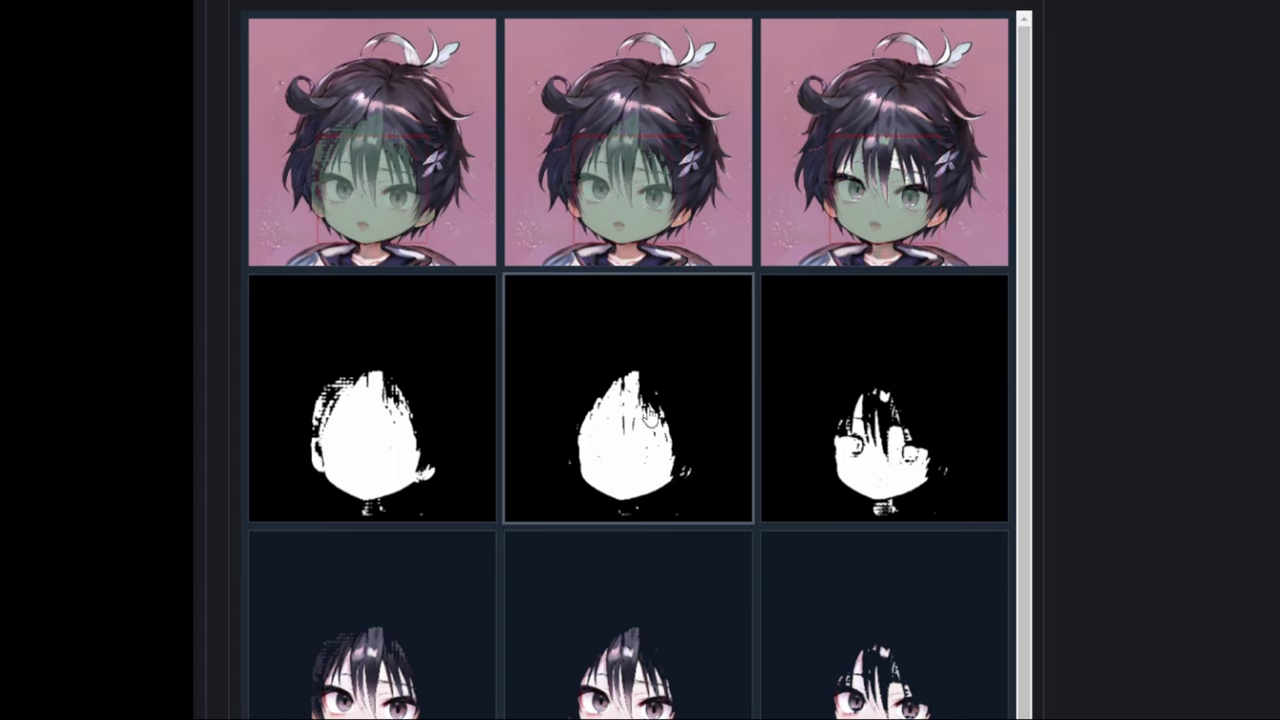
{"action": "scroll", "coordinate": [650, 406], "scroll_direction": "down", "scroll_amount": 1}
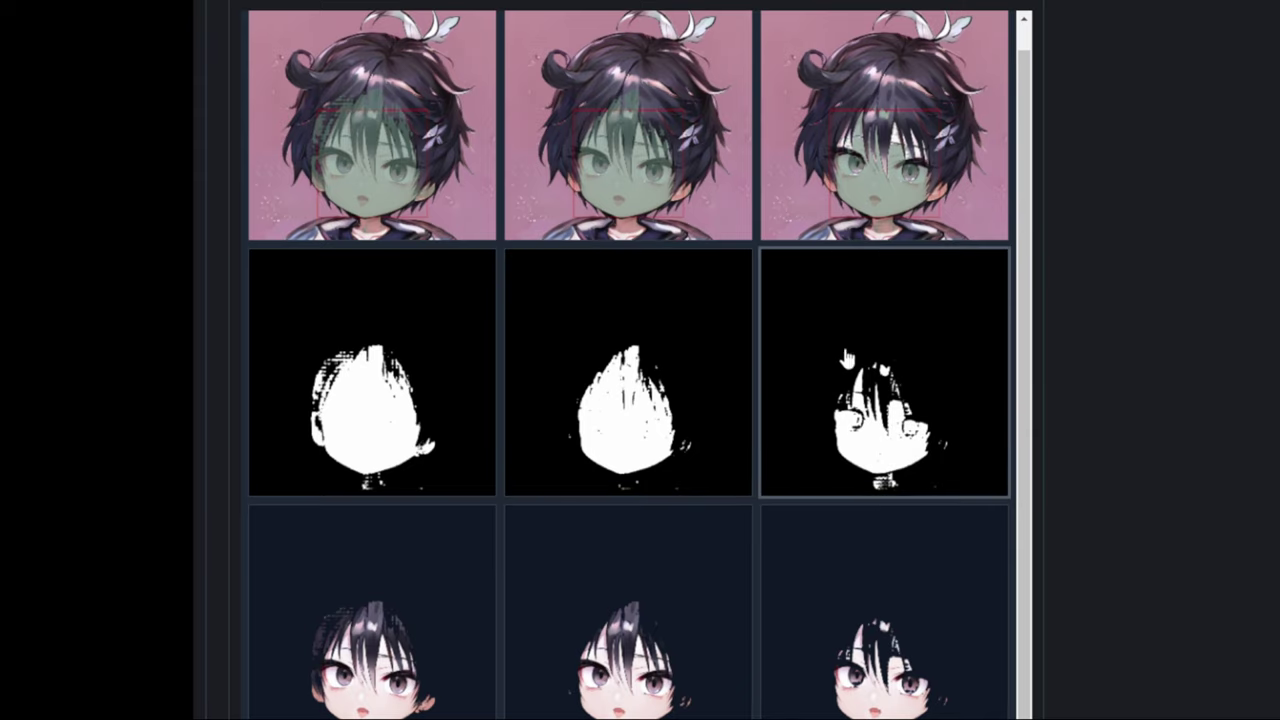
{"action": "scroll", "coordinate": [750, 390], "scroll_direction": "down", "scroll_amount": 1}
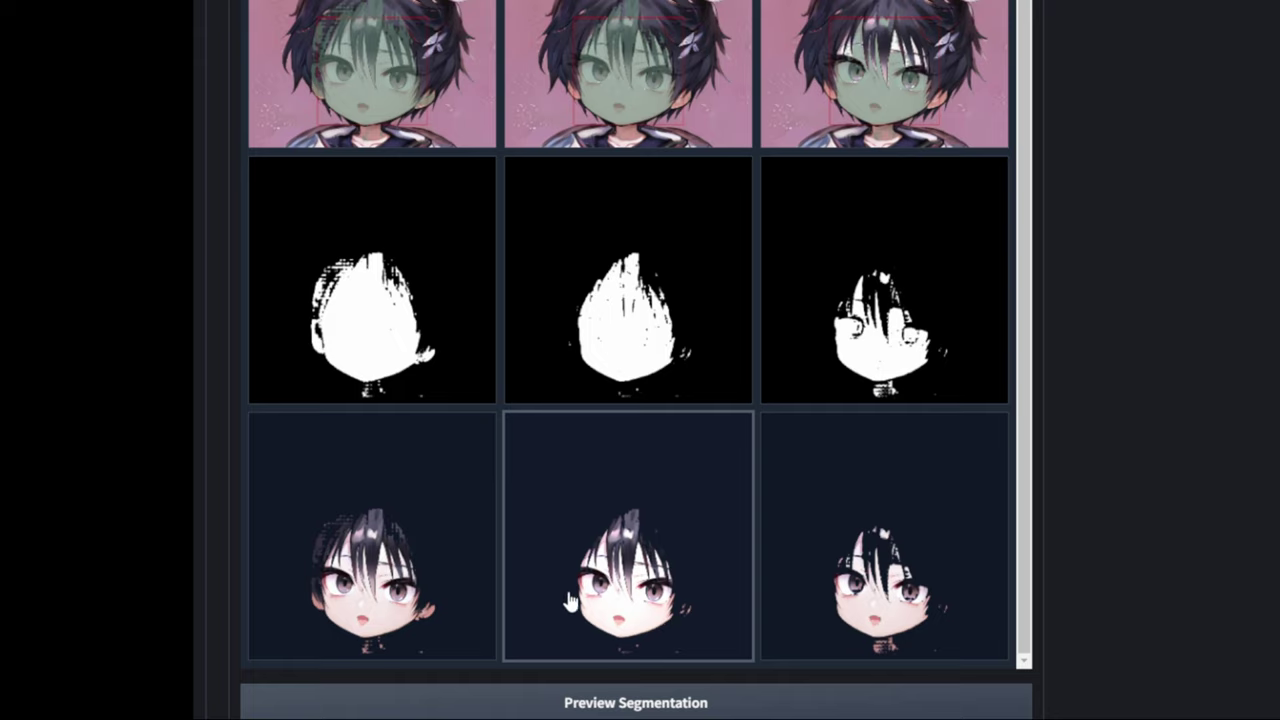
Step: Enlarge the middle black-and-white face mask to inspect its edges and compare it with the other candidates
{"action": "left_click", "coordinate": [643, 342]}
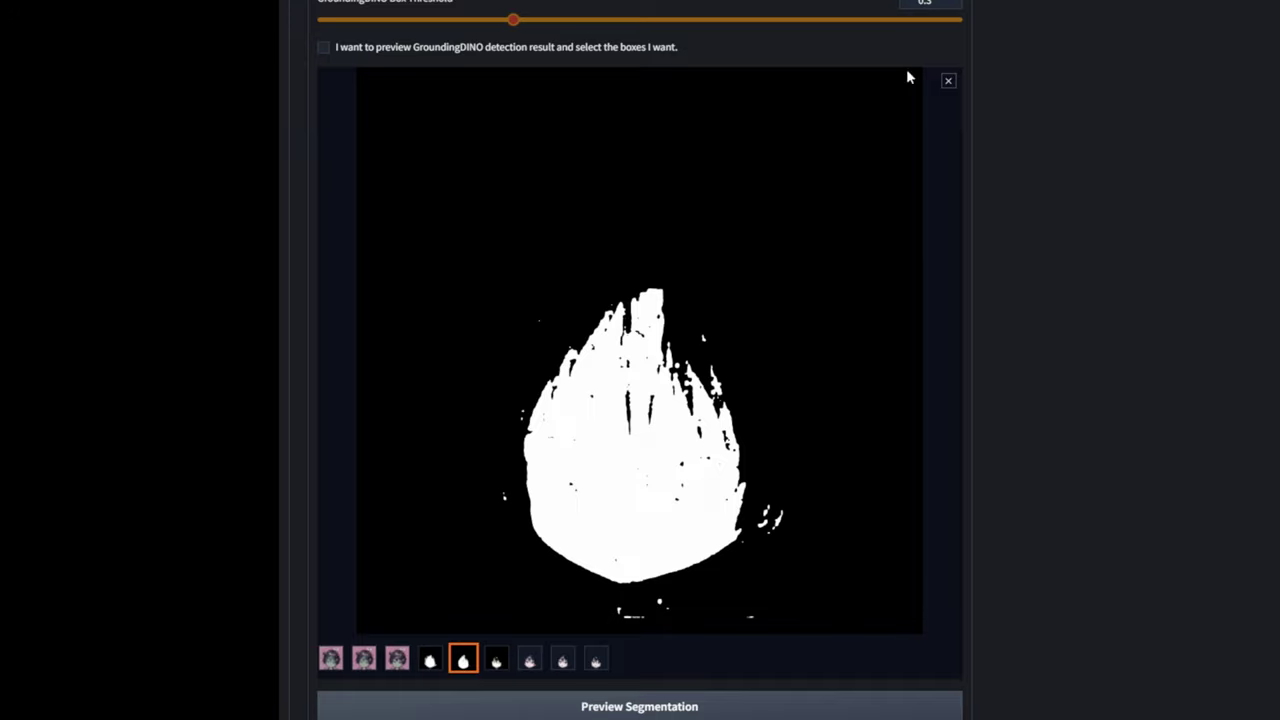
{"action": "left_click", "coordinate": [947, 83]}
{"action": "scroll", "coordinate": [1031, 132], "scroll_direction": "up", "scroll_amount": 6}
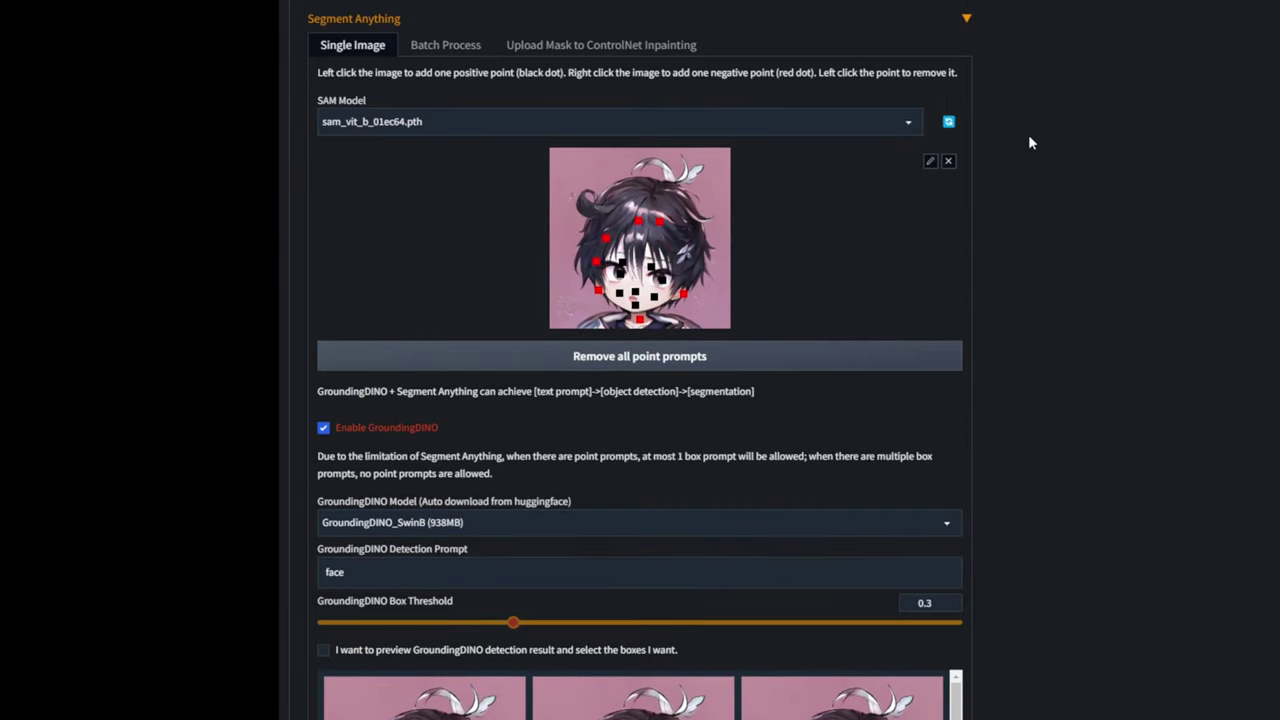
{"action": "scroll", "coordinate": [791, 314], "scroll_direction": "down", "scroll_amount": 5}
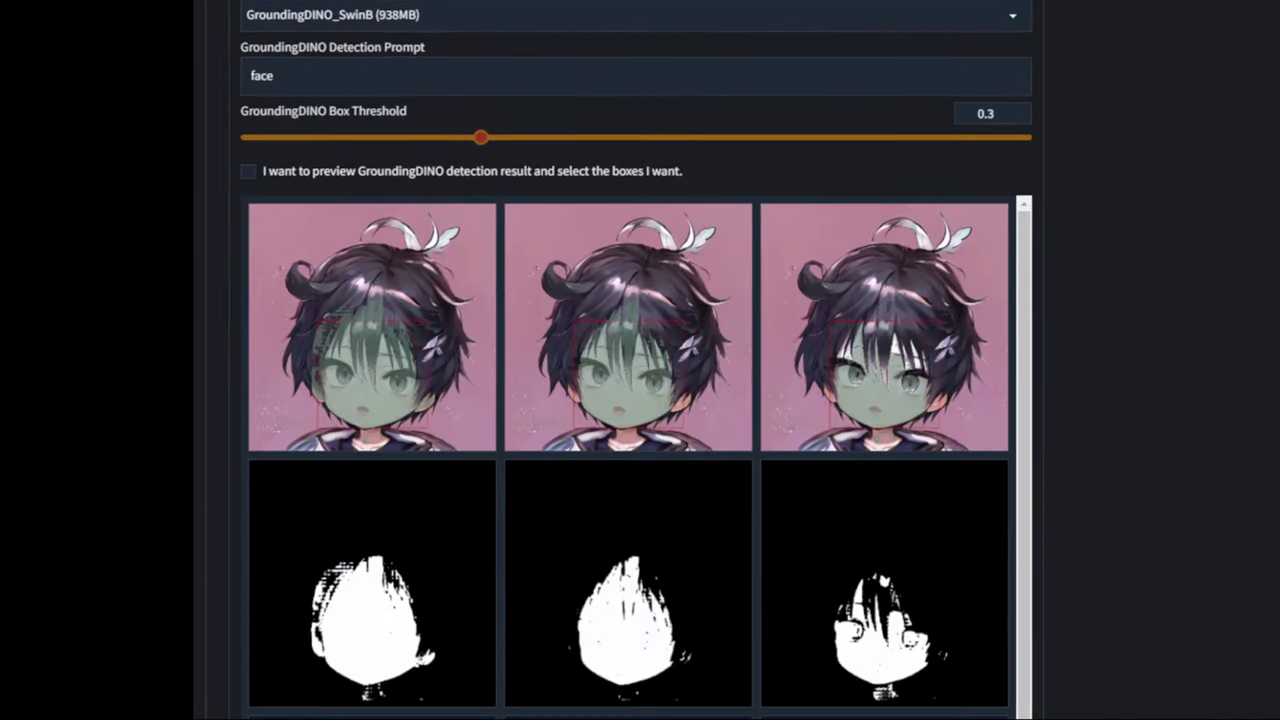
{"action": "scroll", "coordinate": [662, 618], "scroll_direction": "down", "scroll_amount": 1}
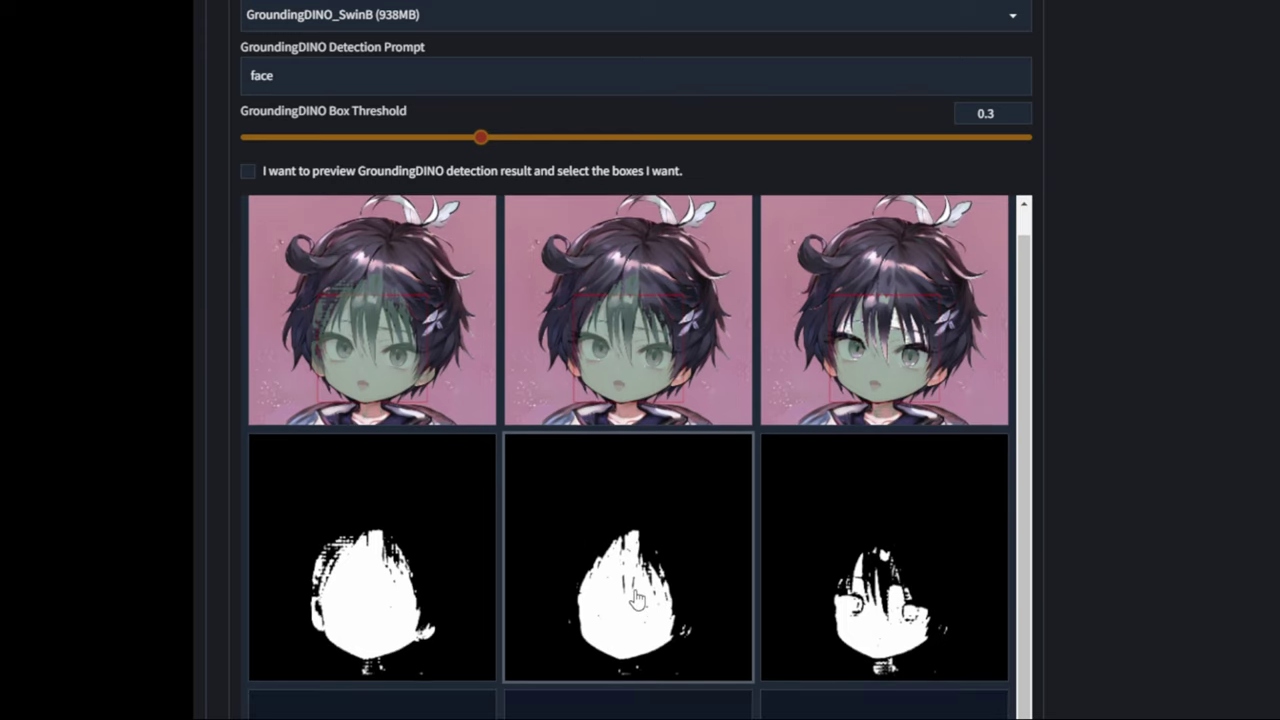
Step: Add negative points on the hair strands between the eyes, around the ear on the image's right side and on the neck
{"action": "scroll", "coordinate": [866, 137], "scroll_direction": "up", "scroll_amount": 5}
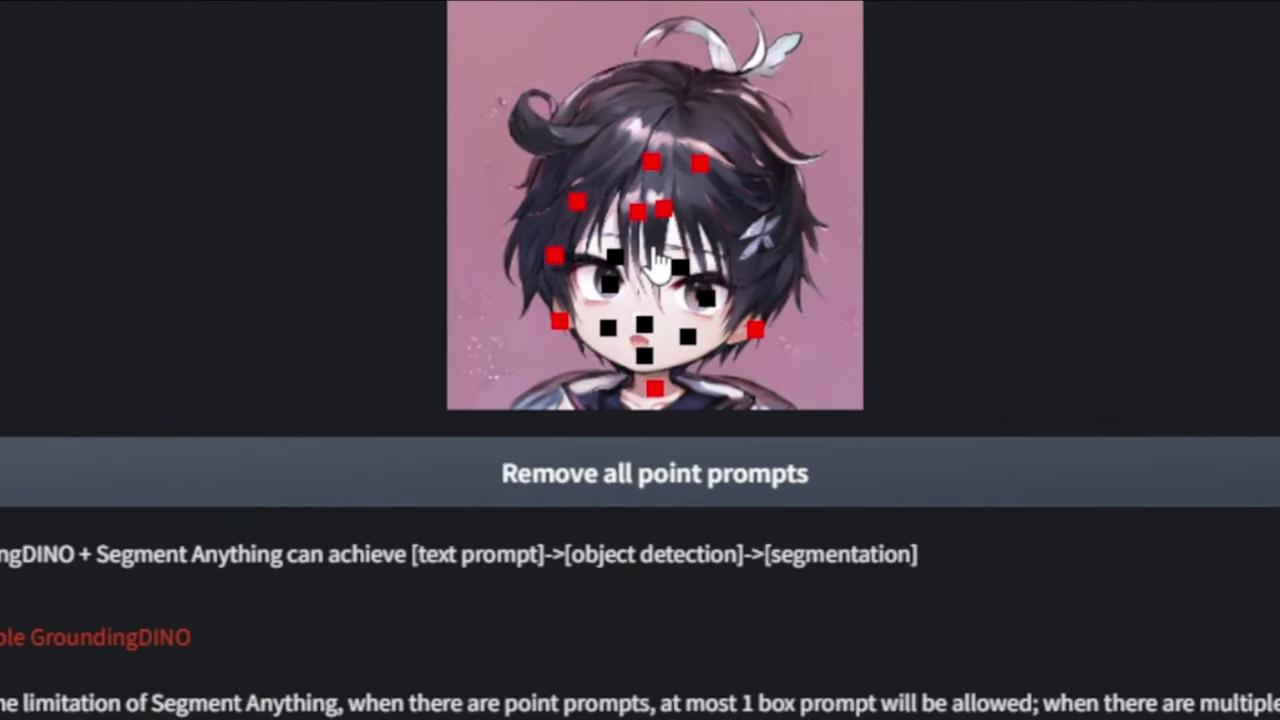
{"action": "left_click", "coordinate": [664, 243]}
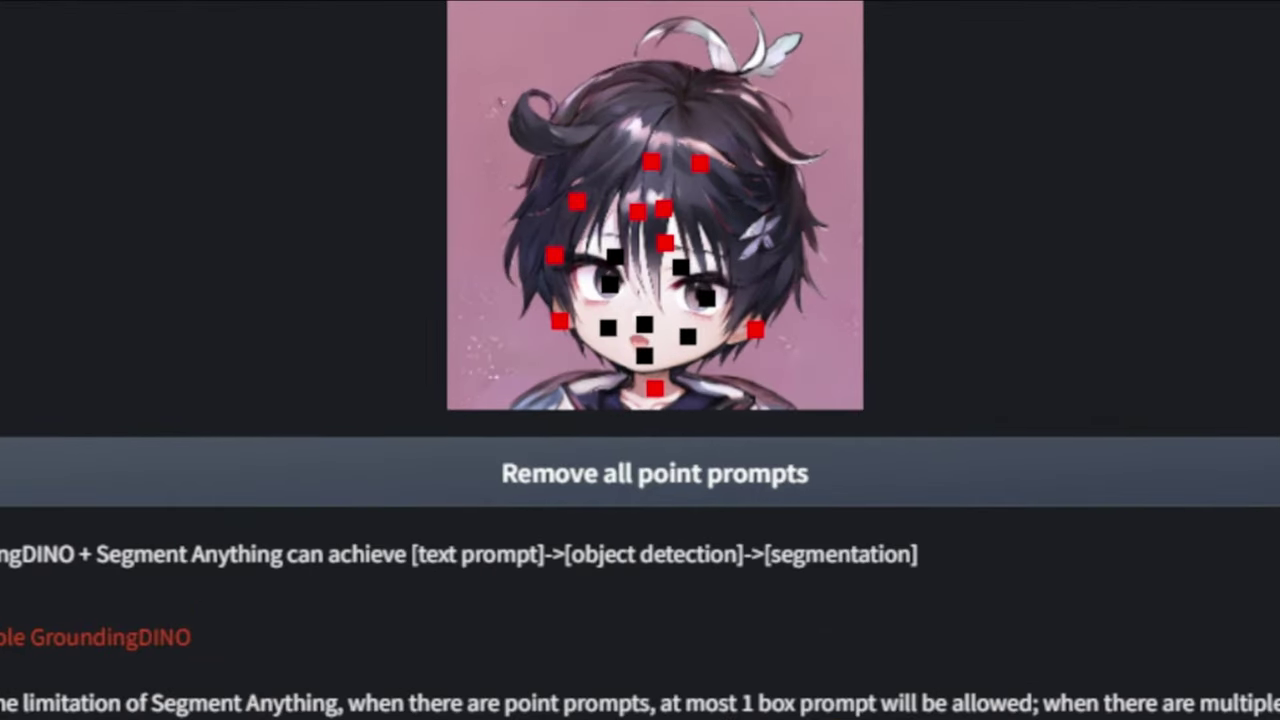
{"action": "left_click", "coordinate": [665, 243]}
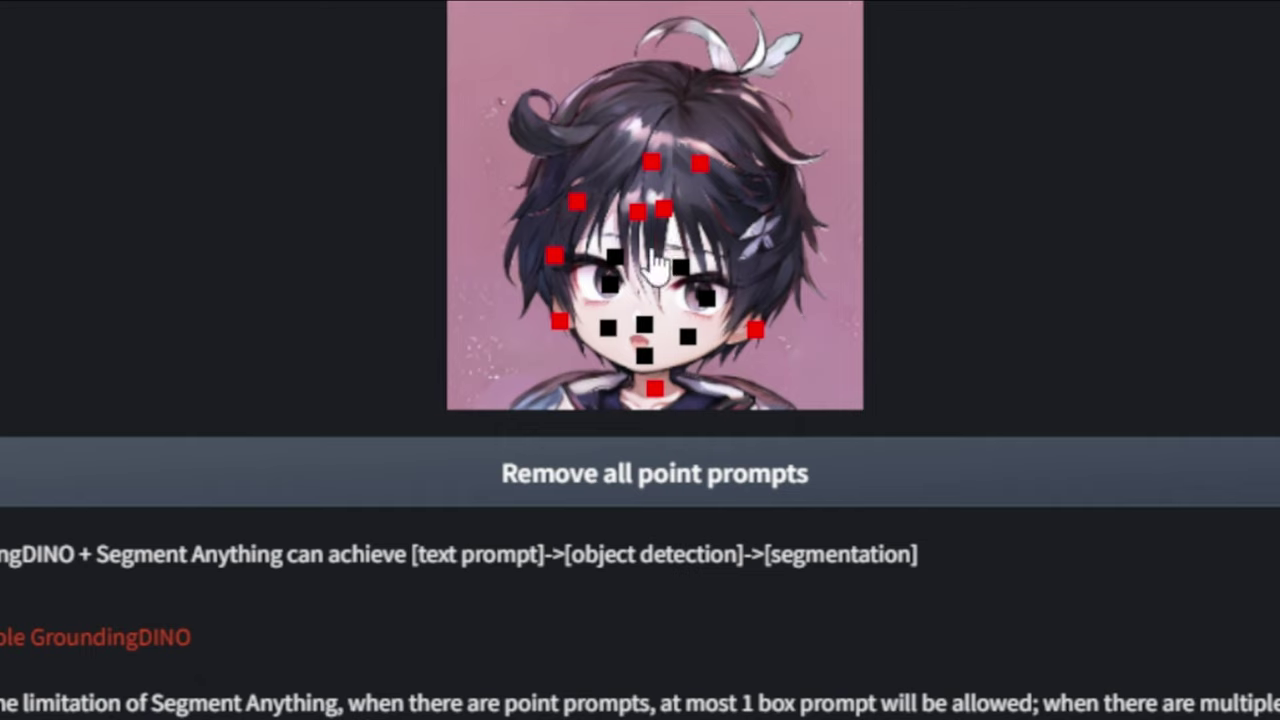
{"action": "left_click", "coordinate": [661, 251]}
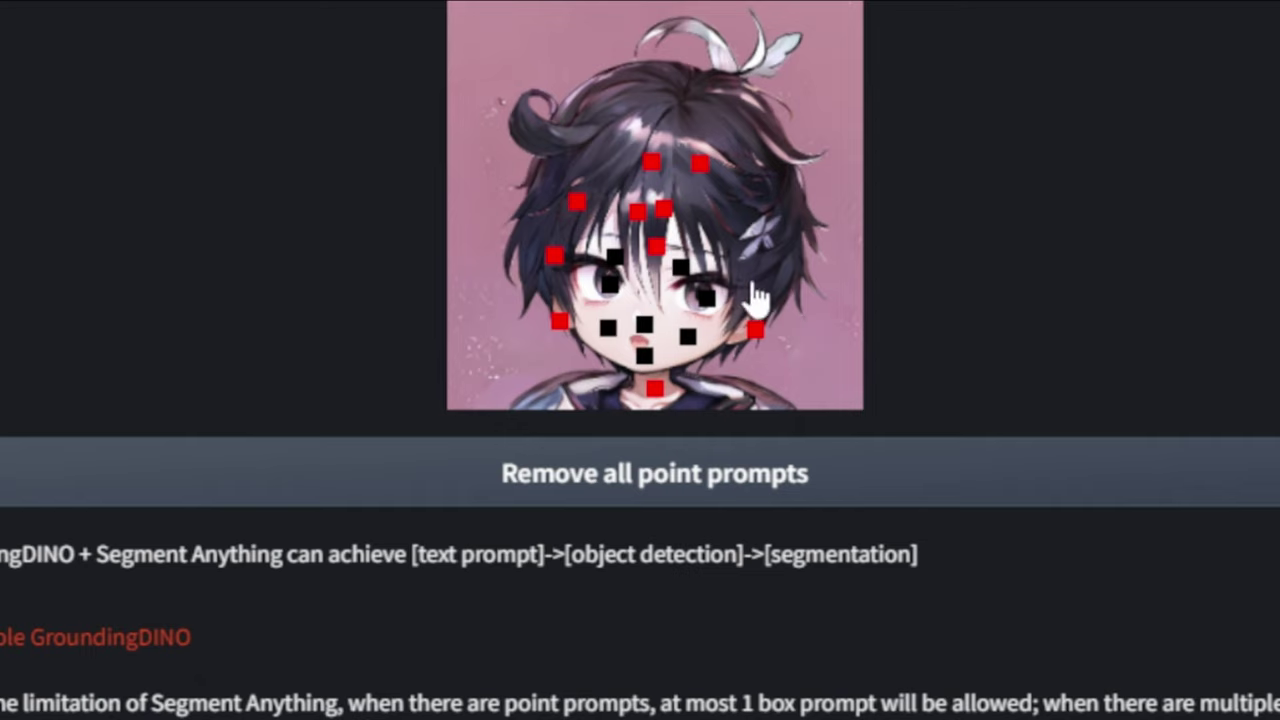
{"action": "scroll", "coordinate": [740, 290], "scroll_direction": "down", "scroll_amount": 3}
{"action": "scroll", "coordinate": [640, 360], "scroll_direction": "down", "scroll_amount": 5}
{"action": "scroll", "coordinate": [957, 429], "scroll_direction": "up", "scroll_amount": 8}
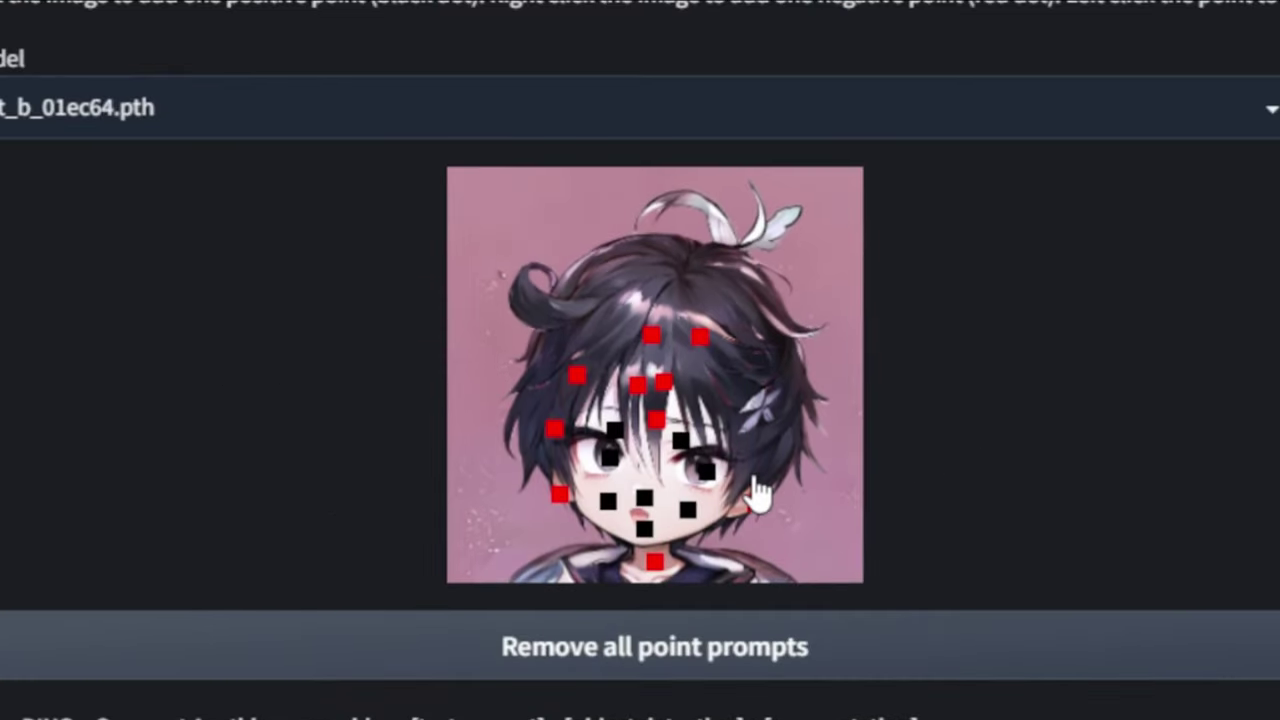
{"action": "right_click", "coordinate": [760, 482]}
{"action": "right_click", "coordinate": [753, 502]}
{"action": "scroll", "coordinate": [640, 400], "scroll_direction": "down", "scroll_amount": 5}
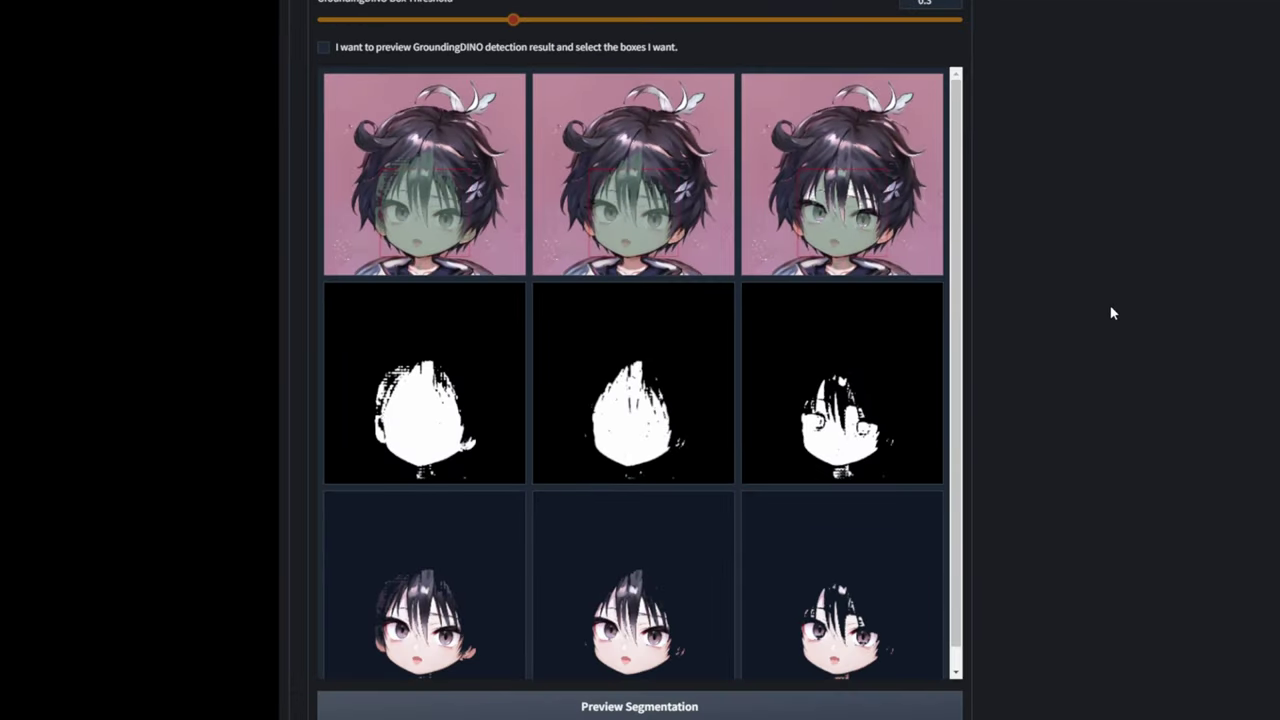
Step: Add positive points on the image's left eye and beside the mouth, and regenerate the segmentation preview
{"action": "scroll", "coordinate": [1041, 322], "scroll_direction": "up", "scroll_amount": 5}
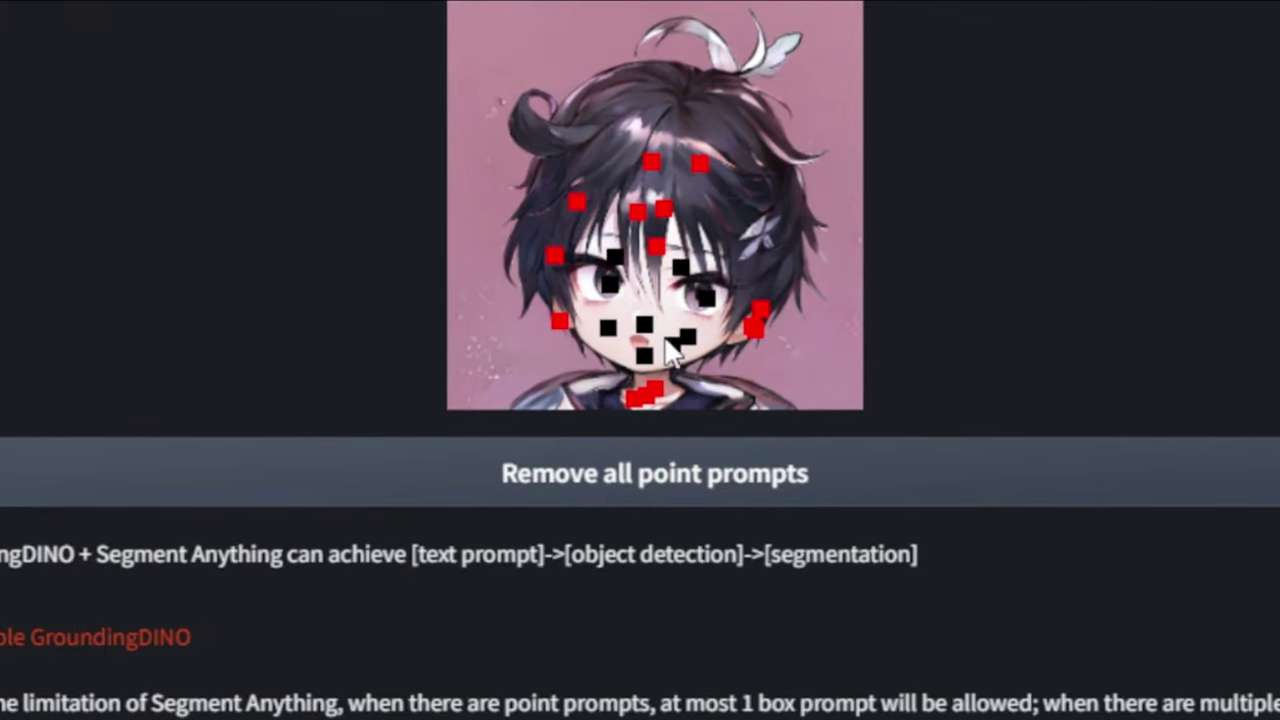
{"action": "left_click", "coordinate": [608, 285]}
{"action": "left_click", "coordinate": [613, 289]}
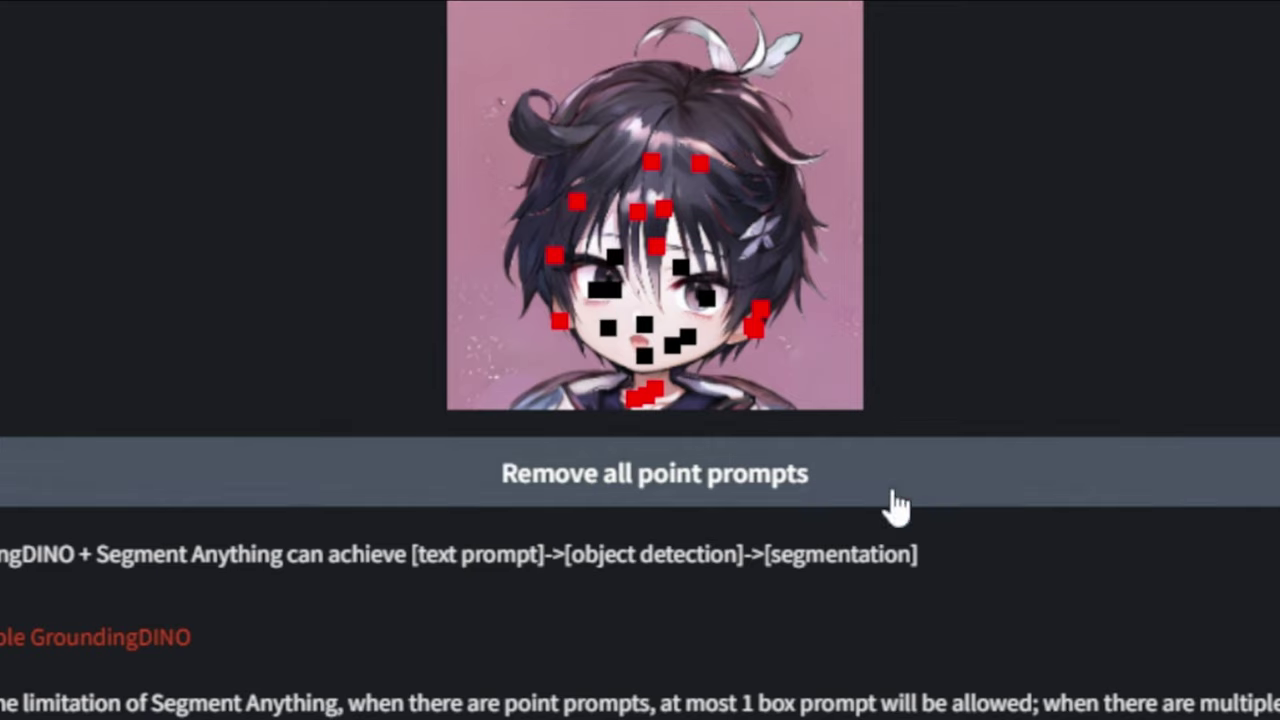
{"action": "scroll", "coordinate": [831, 437], "scroll_direction": "down", "scroll_amount": 1}
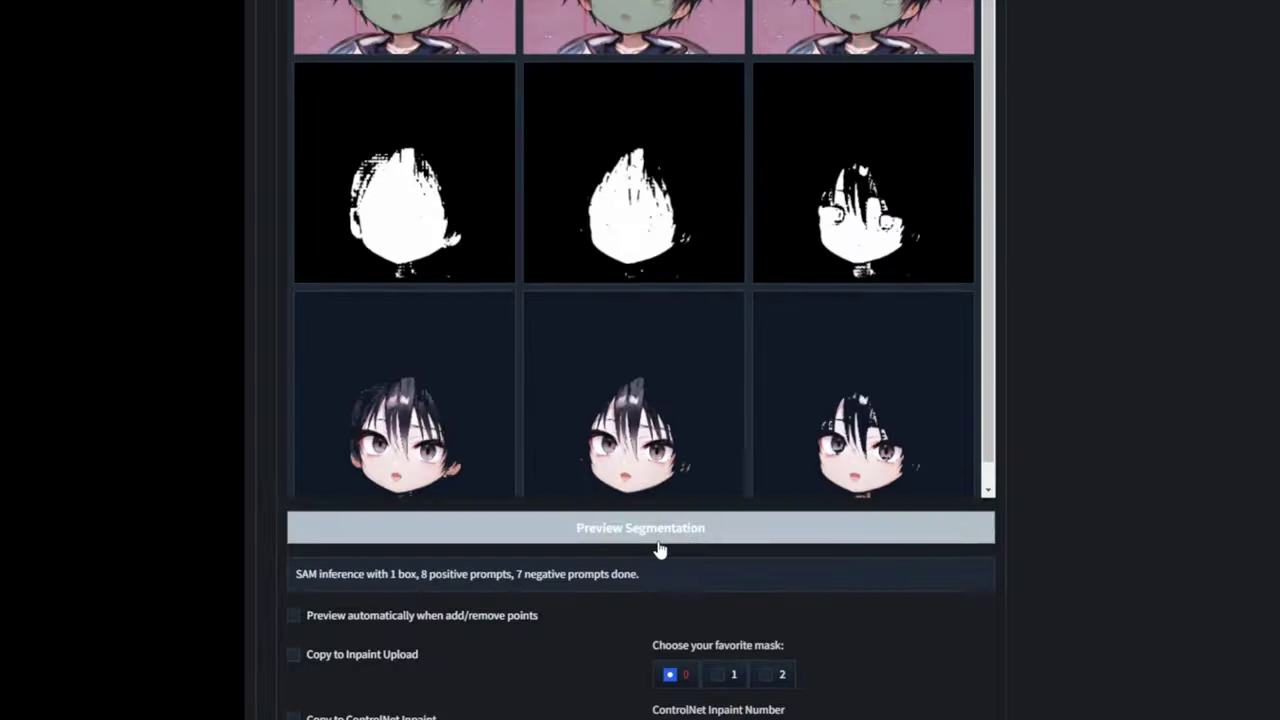
{"action": "left_click", "coordinate": [659, 549]}
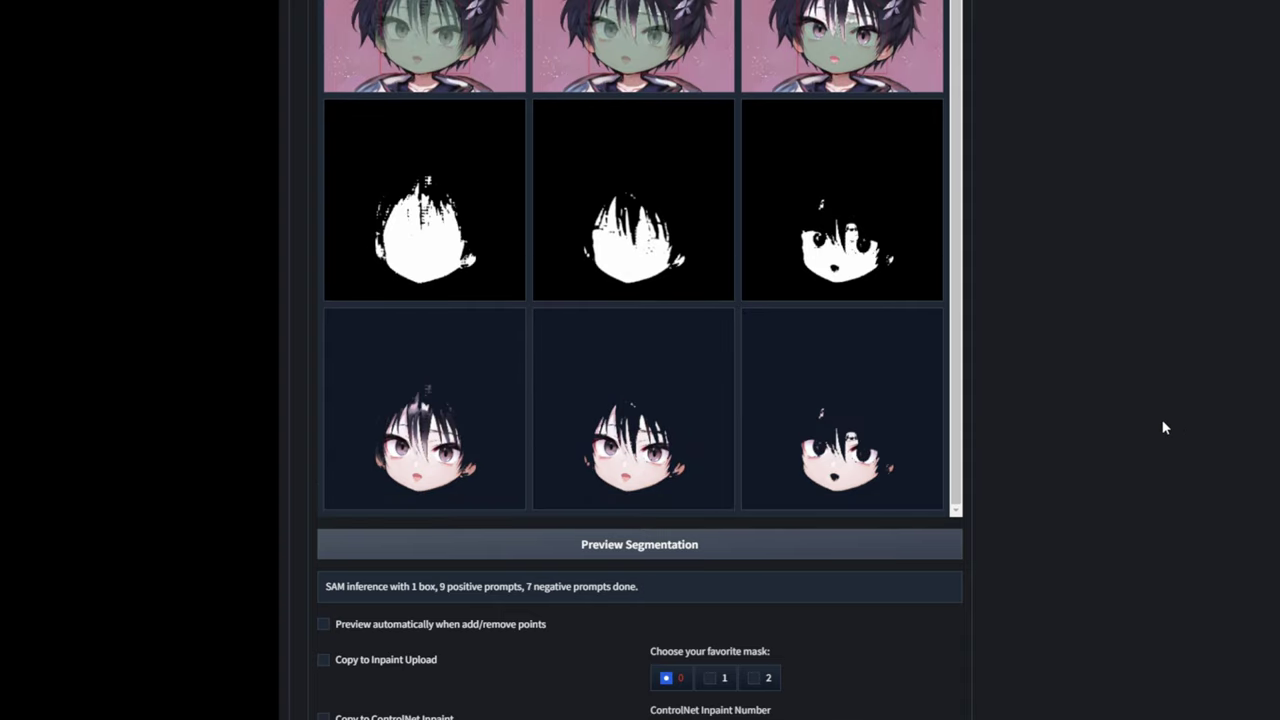
Step: Examine the new face masks and cutouts, enlarging the middle black-and-white mask to check the hair and ears
{"action": "scroll", "coordinate": [1172, 426], "scroll_direction": "up", "scroll_amount": 7}
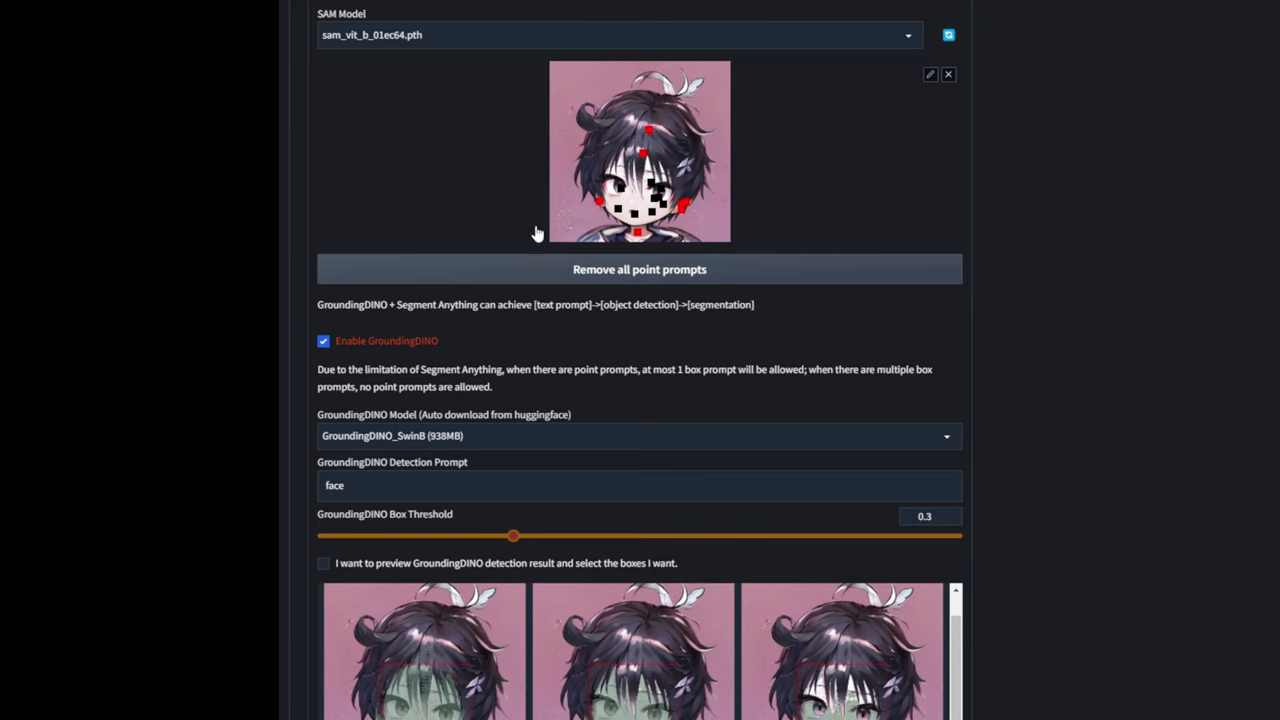
{"action": "scroll", "coordinate": [1052, 222], "scroll_direction": "down", "scroll_amount": 6}
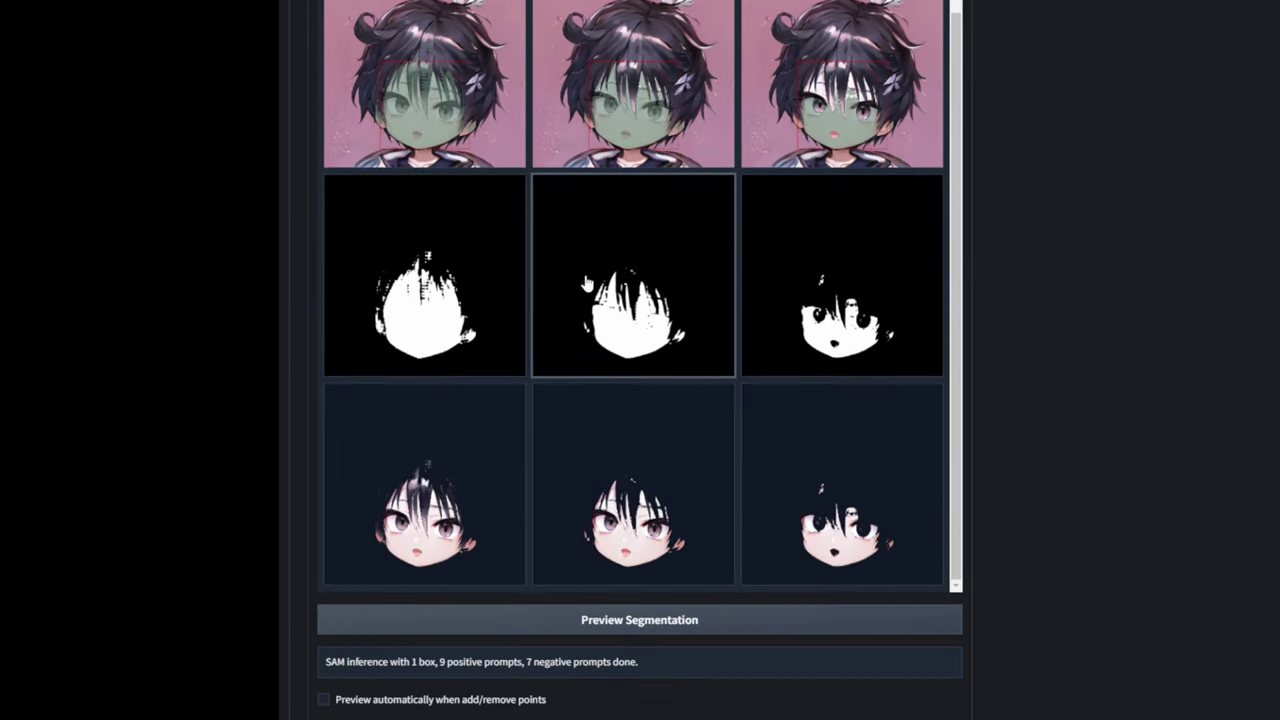
{"action": "left_click", "coordinate": [650, 313]}
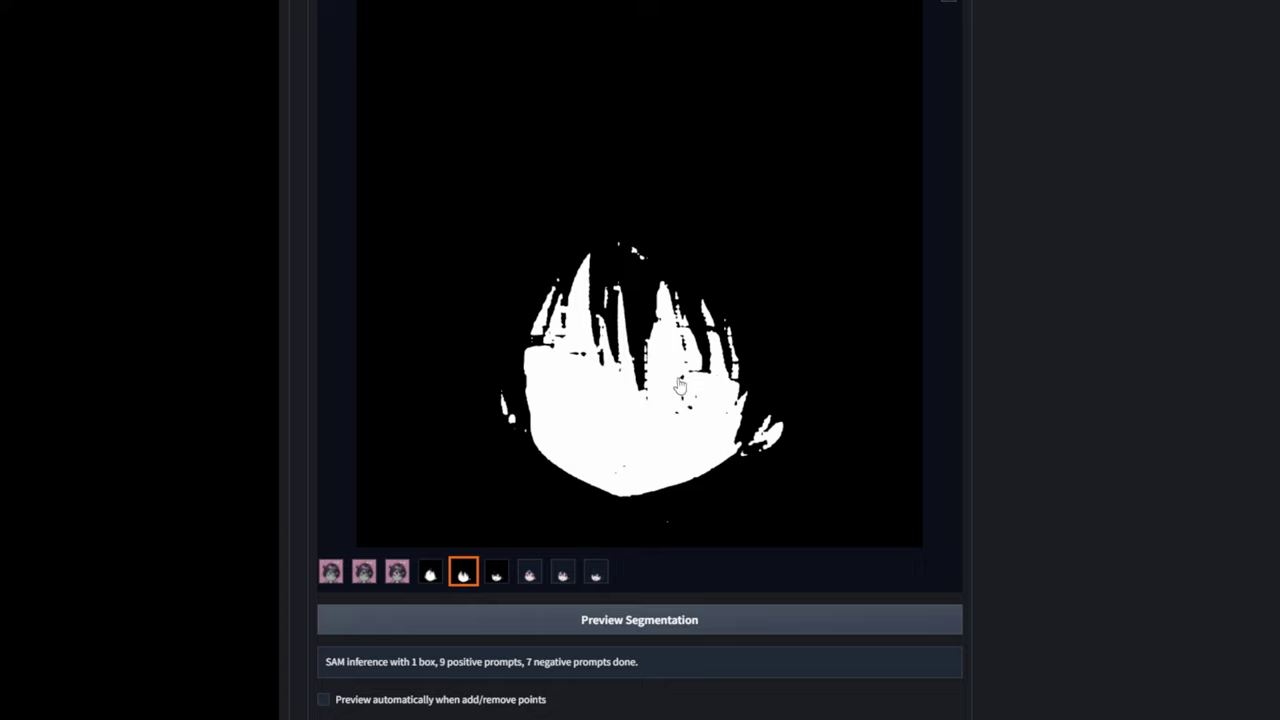
{"action": "left_click", "coordinate": [952, 5]}
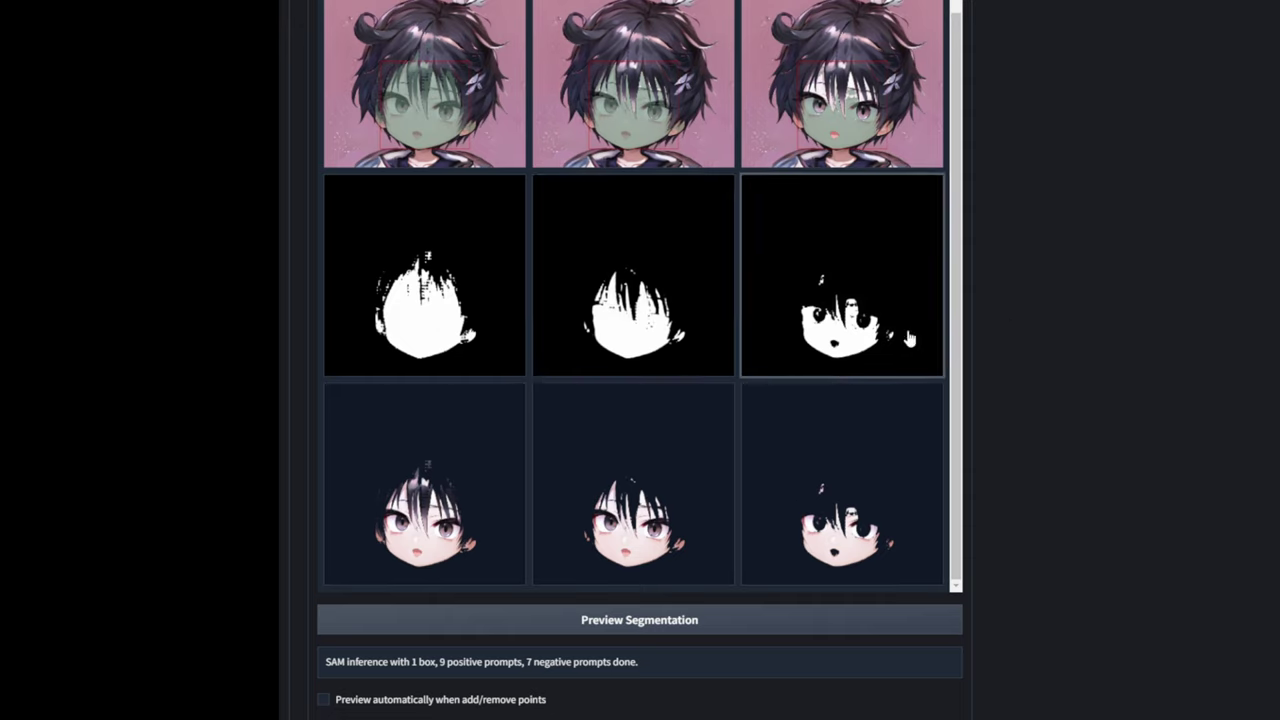
{"action": "scroll", "coordinate": [760, 318], "scroll_direction": "down", "scroll_amount": 3}
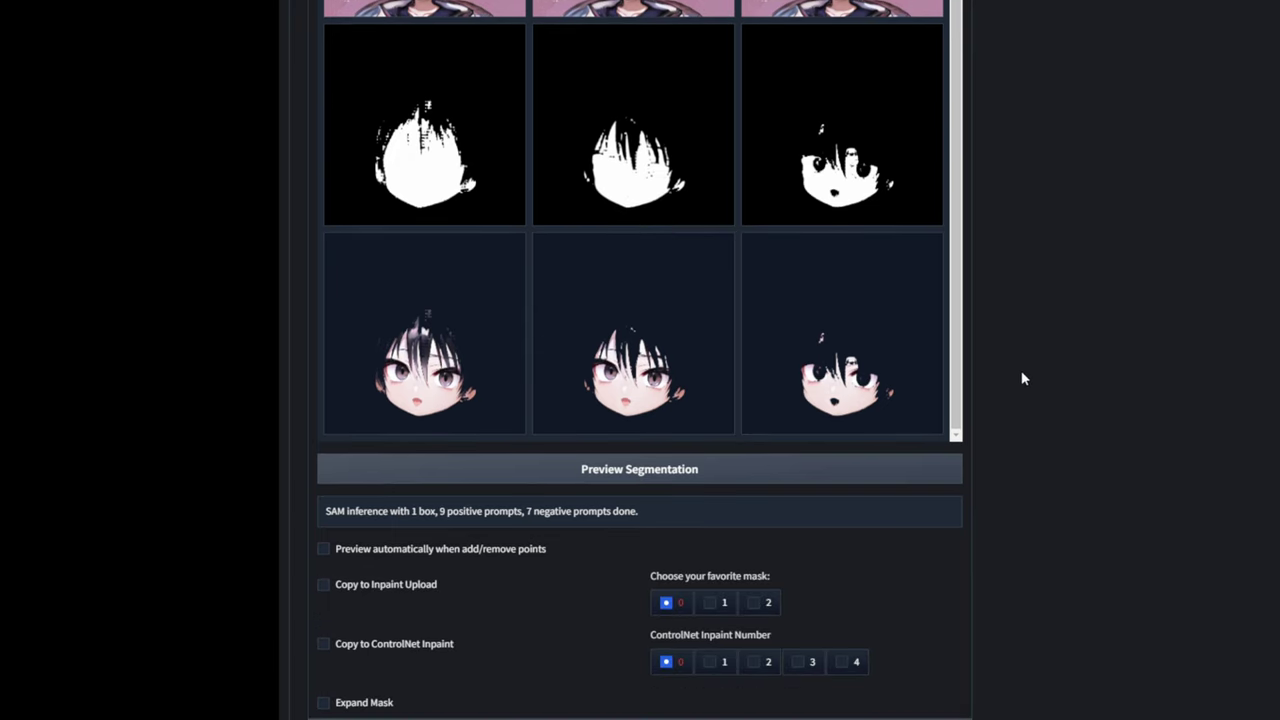
Step: Try expanding the mask by 5, update it and enlarge the expanded black-and-white mask
{"action": "scroll", "coordinate": [1022, 370], "scroll_direction": "up", "scroll_amount": 1}
{"action": "scroll", "coordinate": [992, 371], "scroll_direction": "down", "scroll_amount": 3}
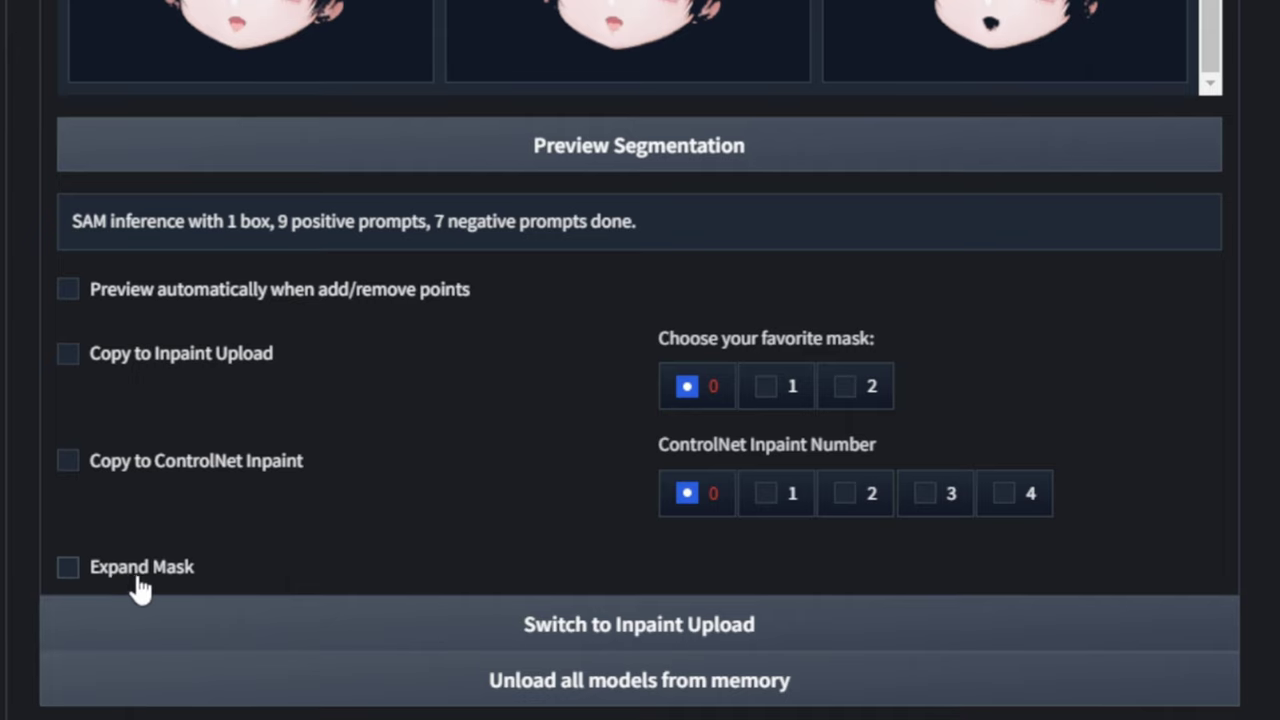
{"action": "left_click", "coordinate": [386, 626]}
{"action": "scroll", "coordinate": [640, 400], "scroll_direction": "down", "scroll_amount": 5}
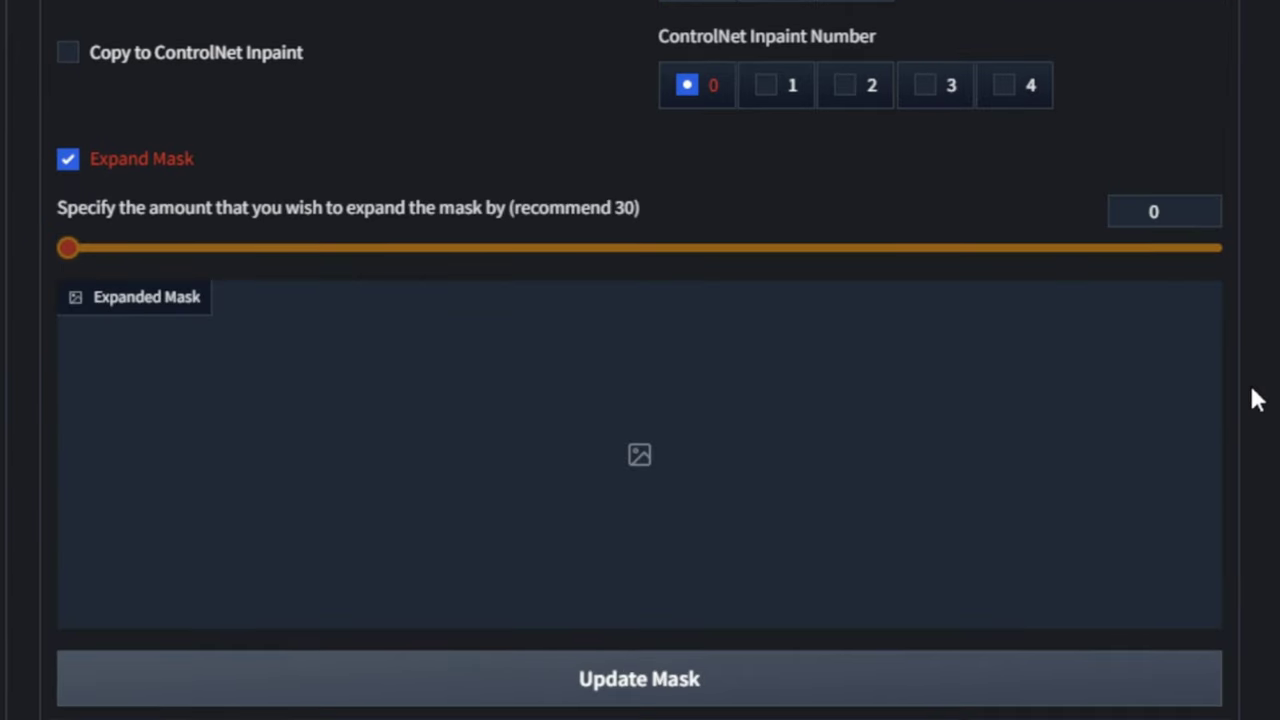
{"action": "left_click_drag", "start_coordinate": [68, 248], "coordinate": [128, 268]}
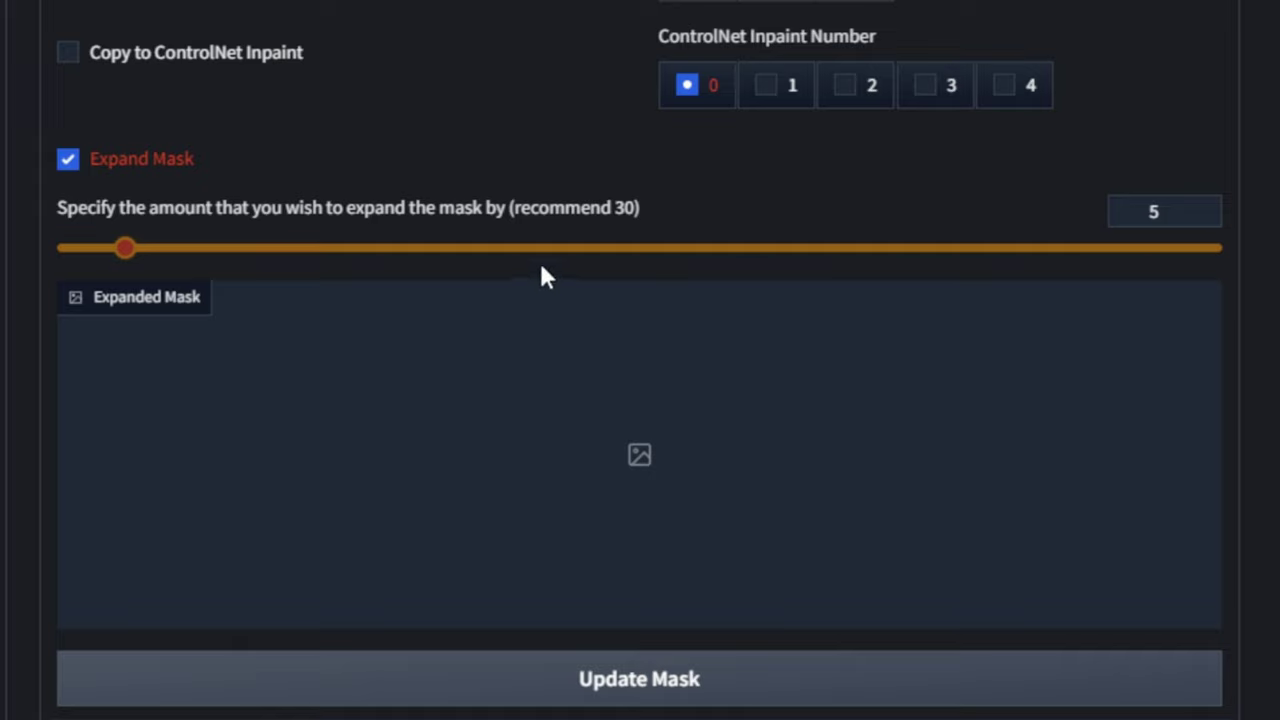
{"action": "left_click", "coordinate": [714, 686]}
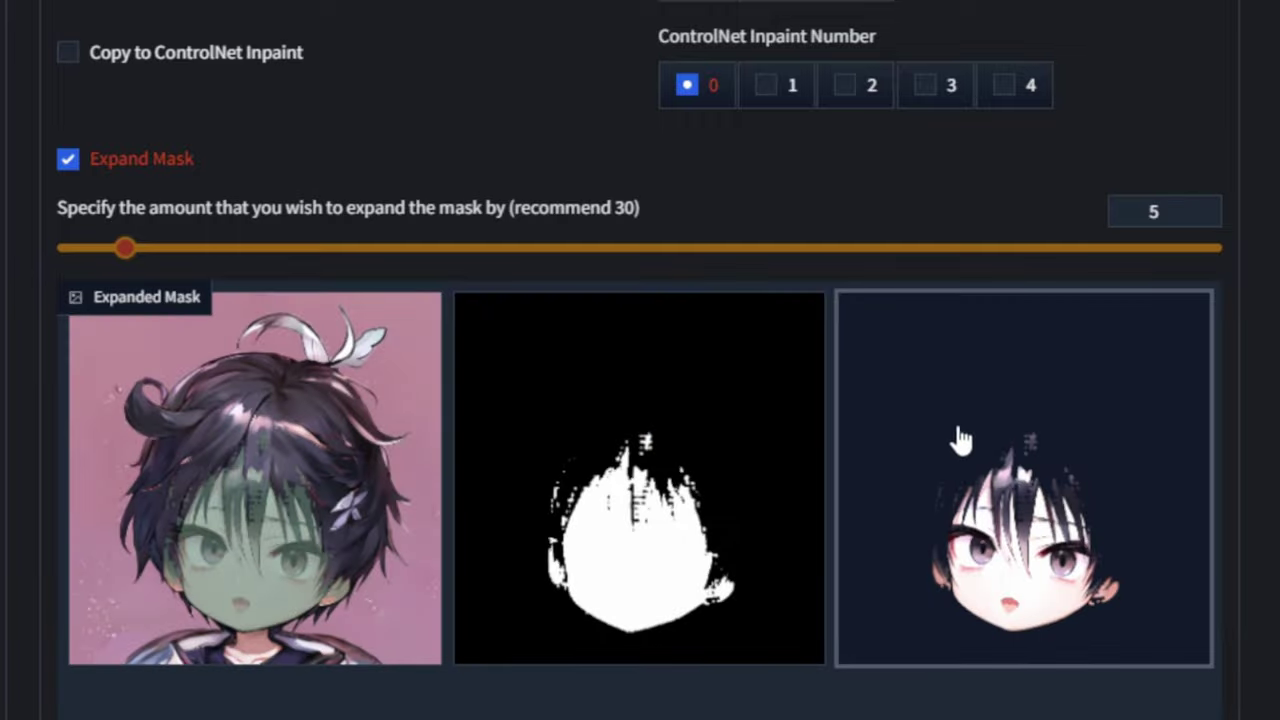
{"action": "left_click", "coordinate": [683, 586]}
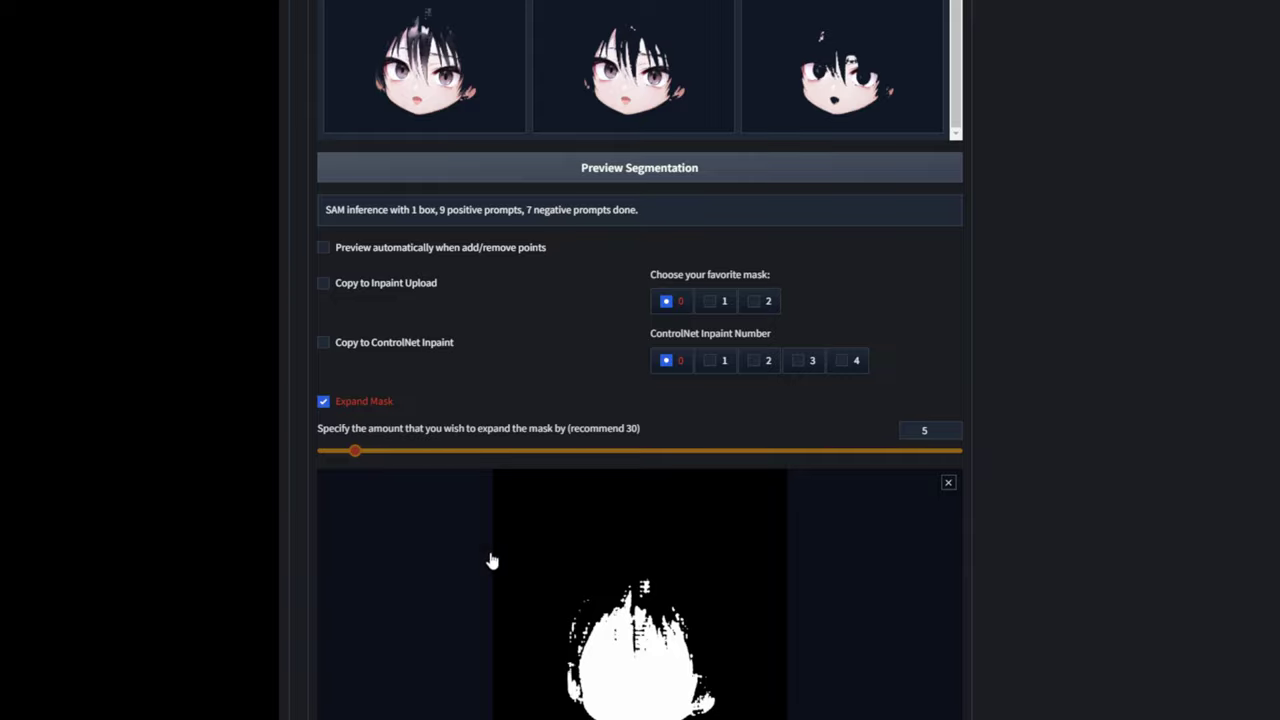
Step: Reduce the mask expansion to 2 and further to 0, updating the expanded mask, and turn Expand Mask off
{"action": "left_click_drag", "start_coordinate": [372, 461], "coordinate": [334, 463]}
{"action": "scroll", "coordinate": [600, 600], "scroll_direction": "down", "scroll_amount": 2}
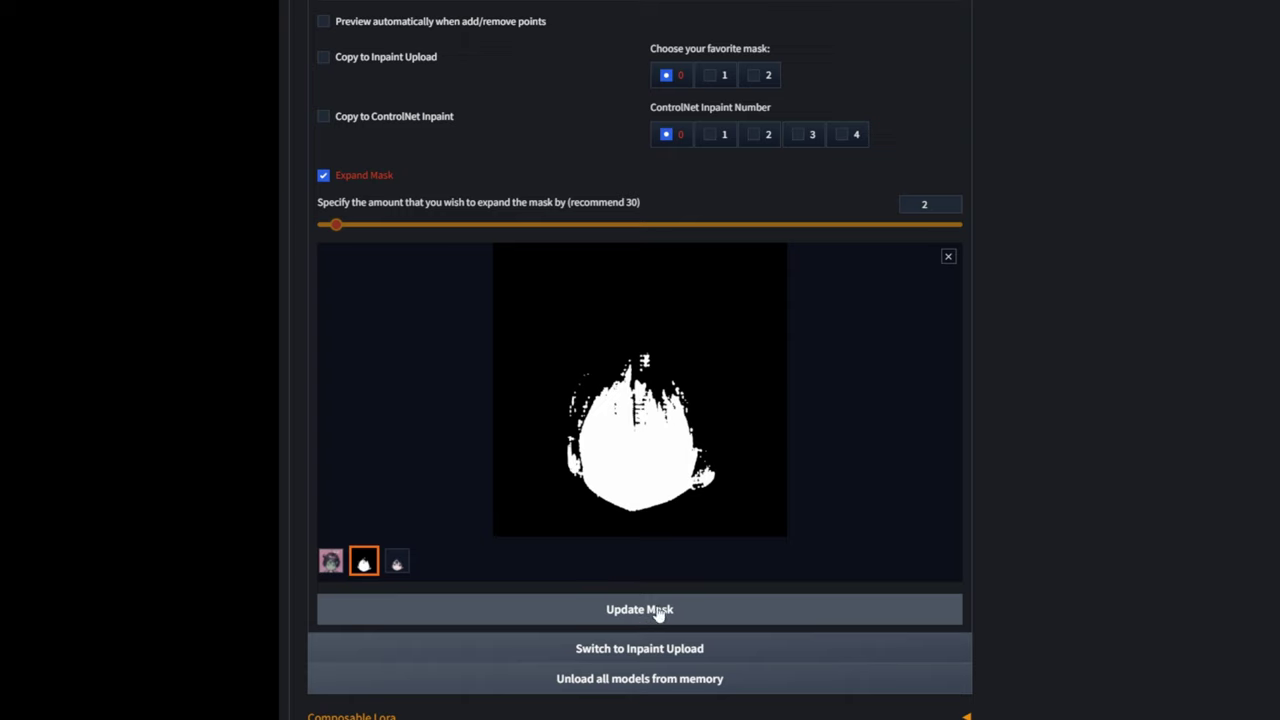
{"action": "left_click", "coordinate": [657, 609]}
{"action": "scroll", "coordinate": [1160, 450], "scroll_direction": "up", "scroll_amount": 3}
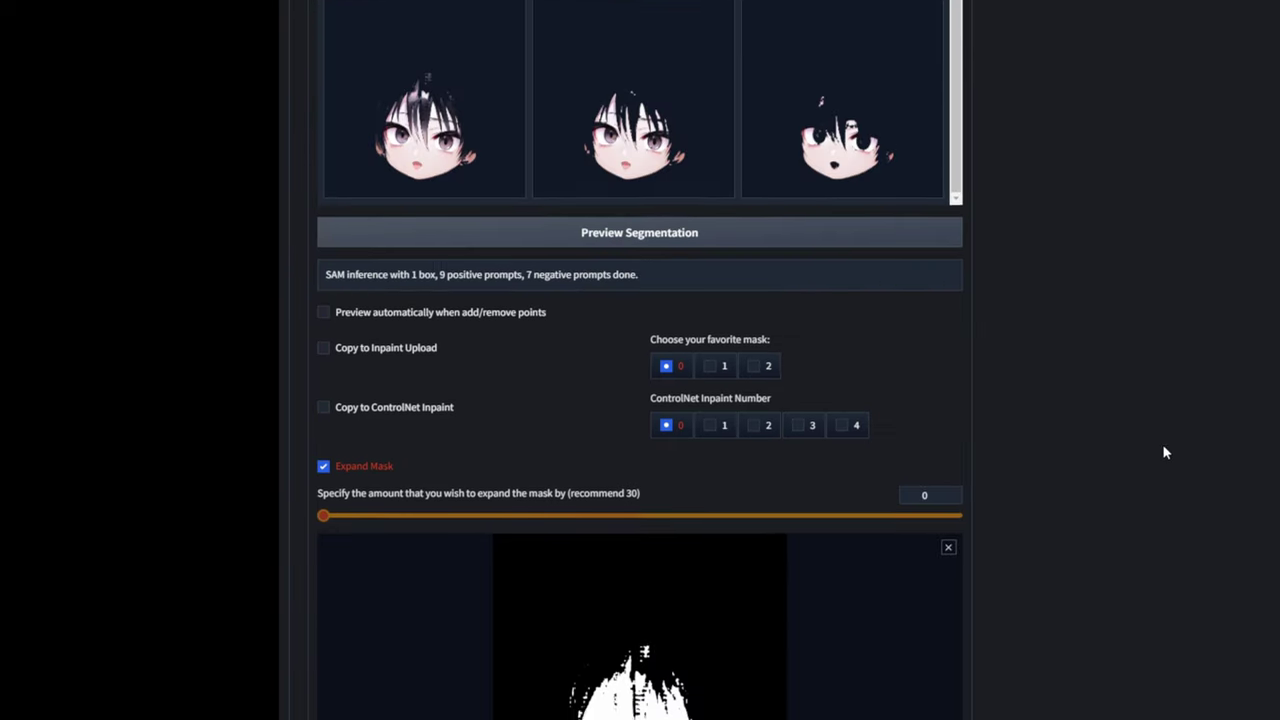
{"action": "scroll", "coordinate": [1163, 449], "scroll_direction": "down", "scroll_amount": 3}
{"action": "left_click", "coordinate": [355, 259]}
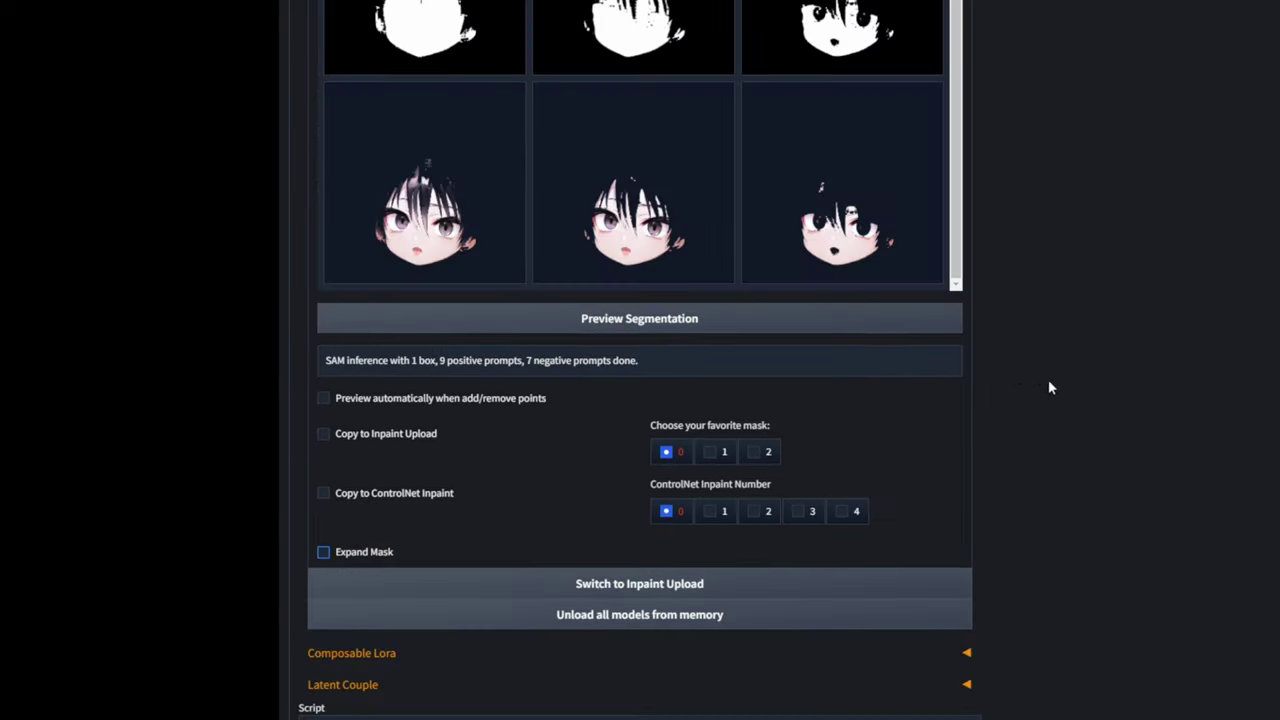
Step: Enable copying the mask to both ControlNet Inpaint and Inpaint Upload
{"action": "scroll", "coordinate": [1176, 408], "scroll_direction": "up", "scroll_amount": 2}
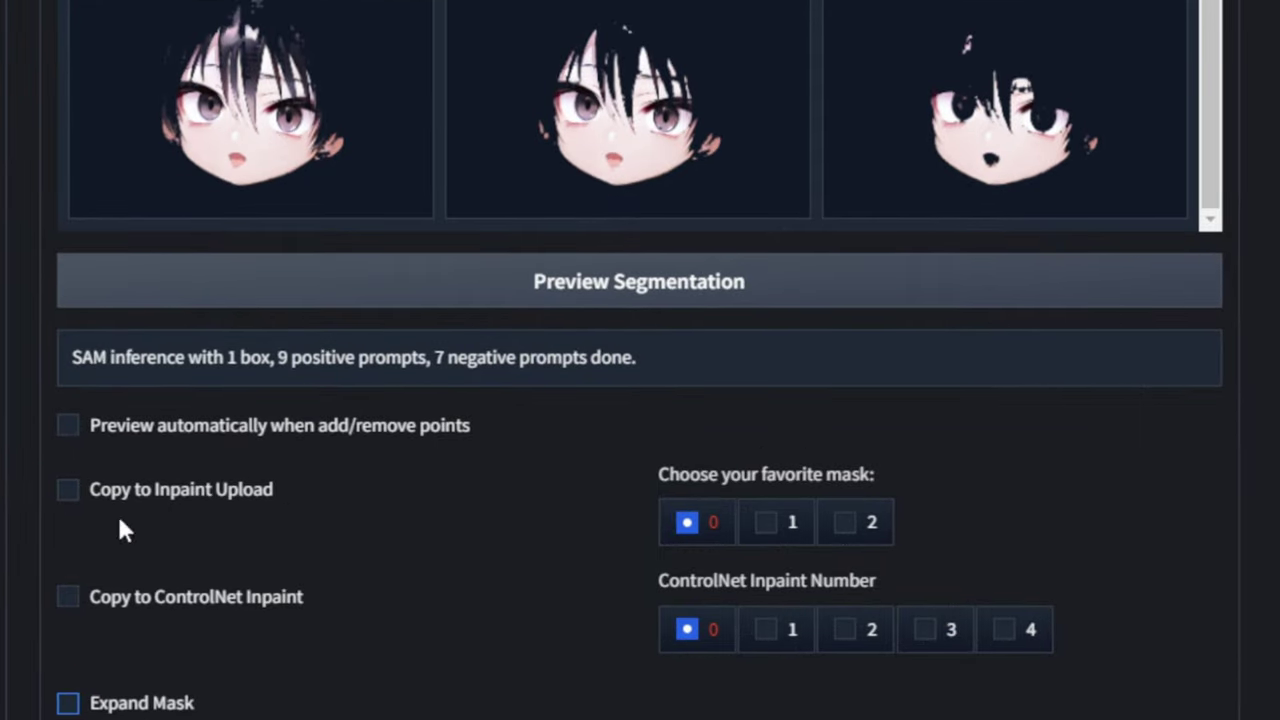
{"action": "left_click", "coordinate": [68, 596]}
{"action": "left_click", "coordinate": [67, 490]}
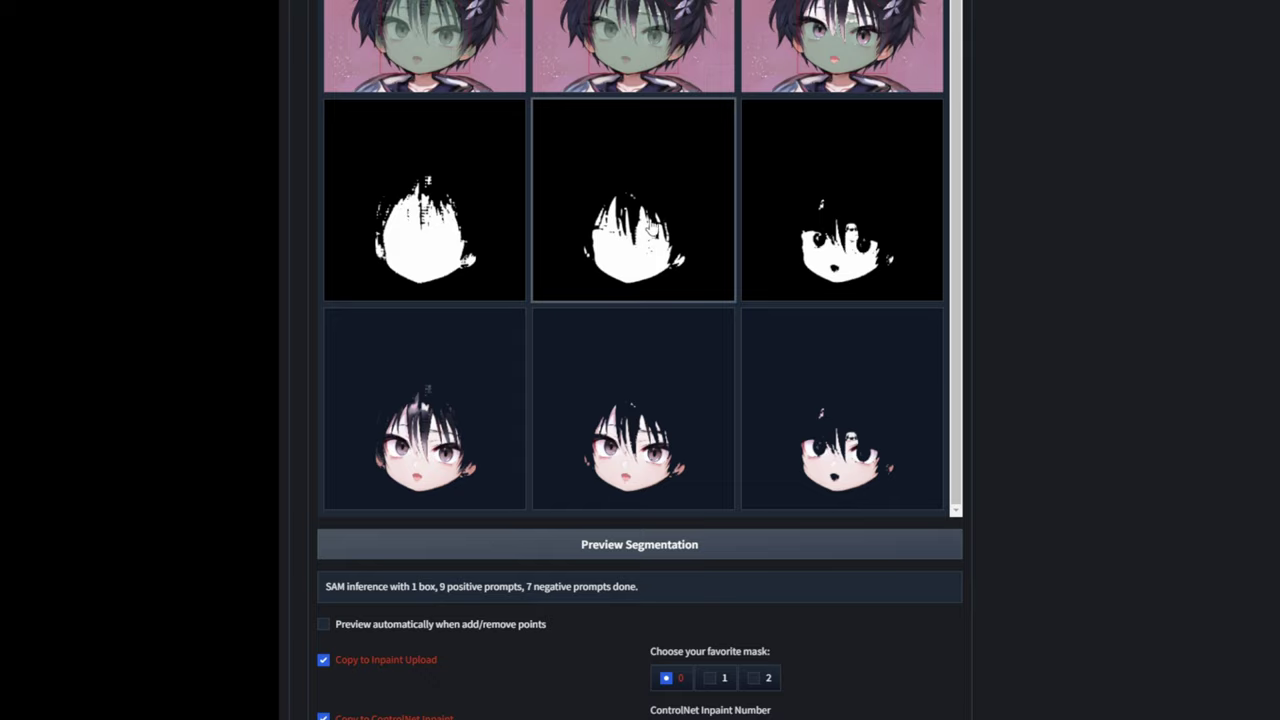
Step: Enlarge each of the three black-and-white masks in turn to compare how well they cover the face
{"action": "left_click", "coordinate": [634, 200]}
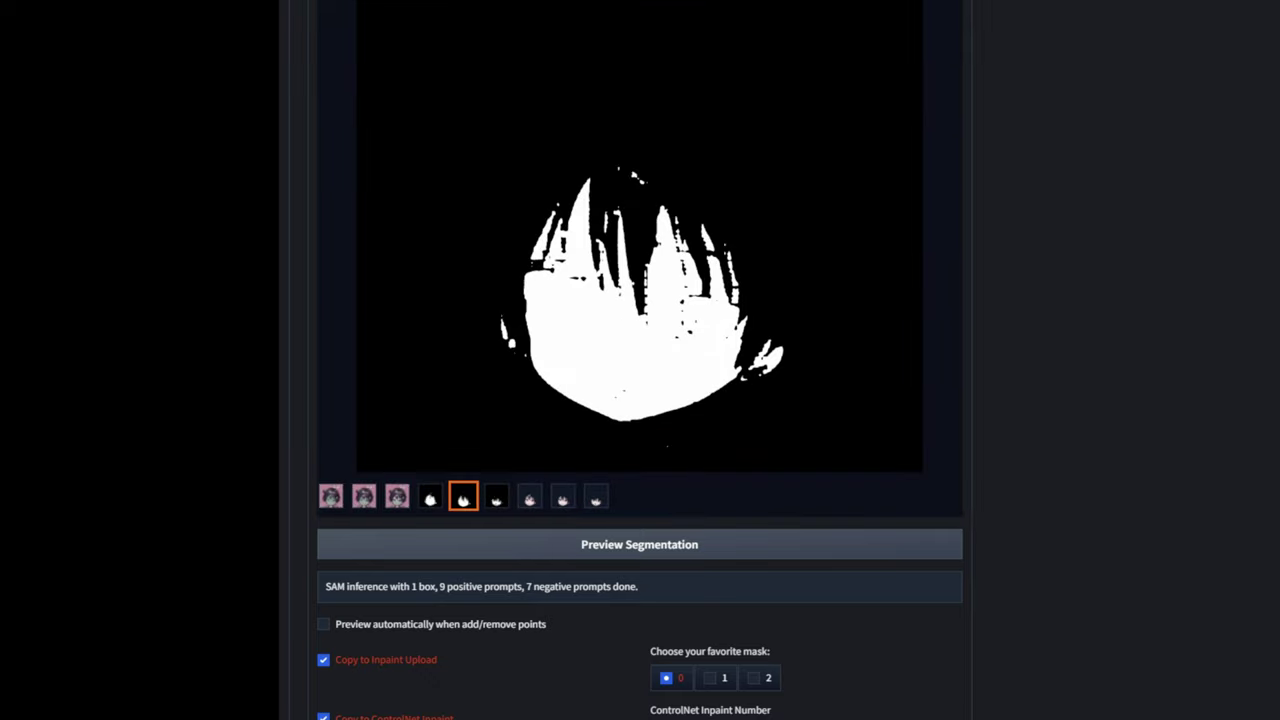
{"action": "key", "text": "Escape"}
{"action": "left_click", "coordinate": [450, 210]}
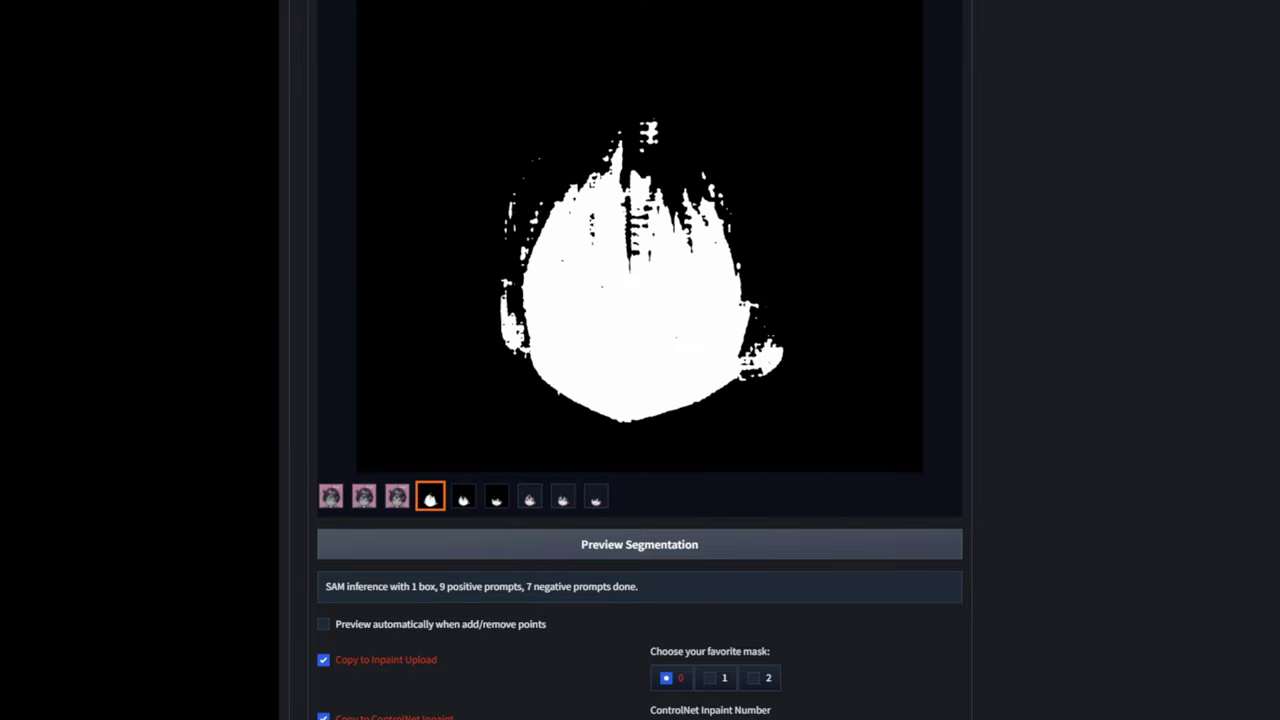
{"action": "key", "text": "Escape"}
{"action": "left_click", "coordinate": [847, 213]}
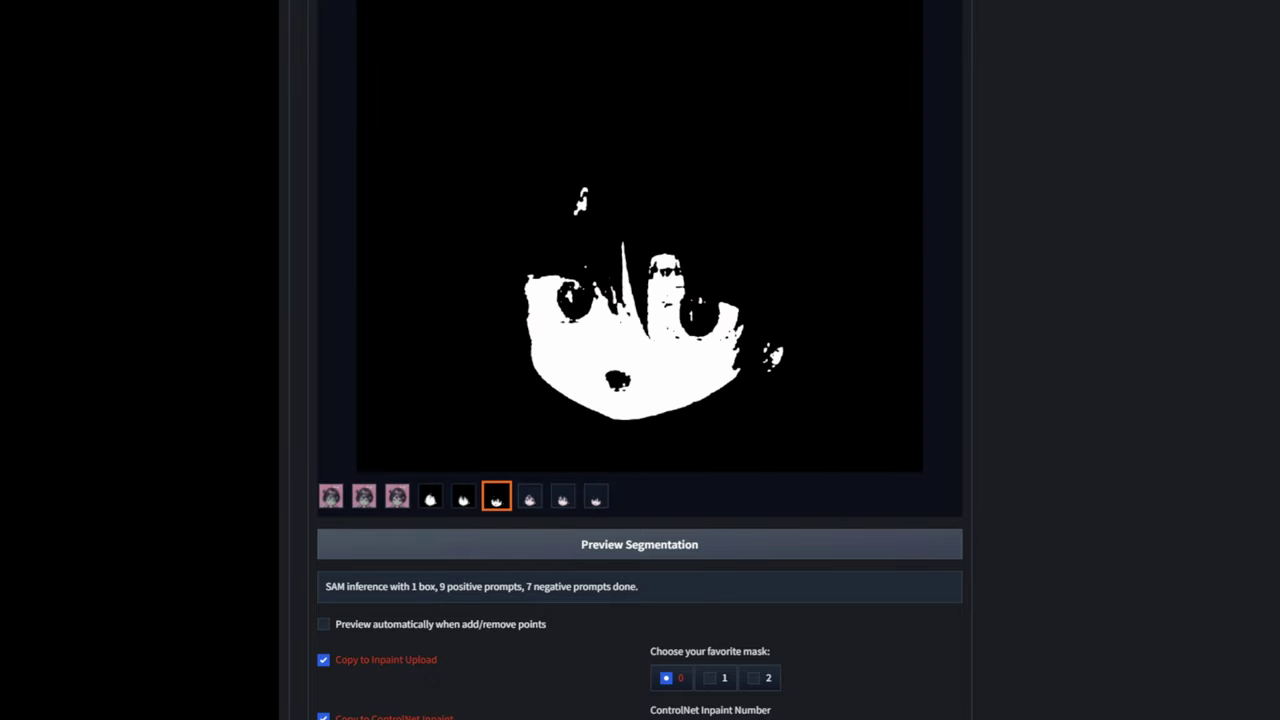
{"action": "key", "text": "Escape"}
Step: Choose mask 1 as the favorite mask and set the ControlNet Inpaint Number to 1
{"action": "scroll", "coordinate": [703, 590], "scroll_direction": "down", "scroll_amount": 1}
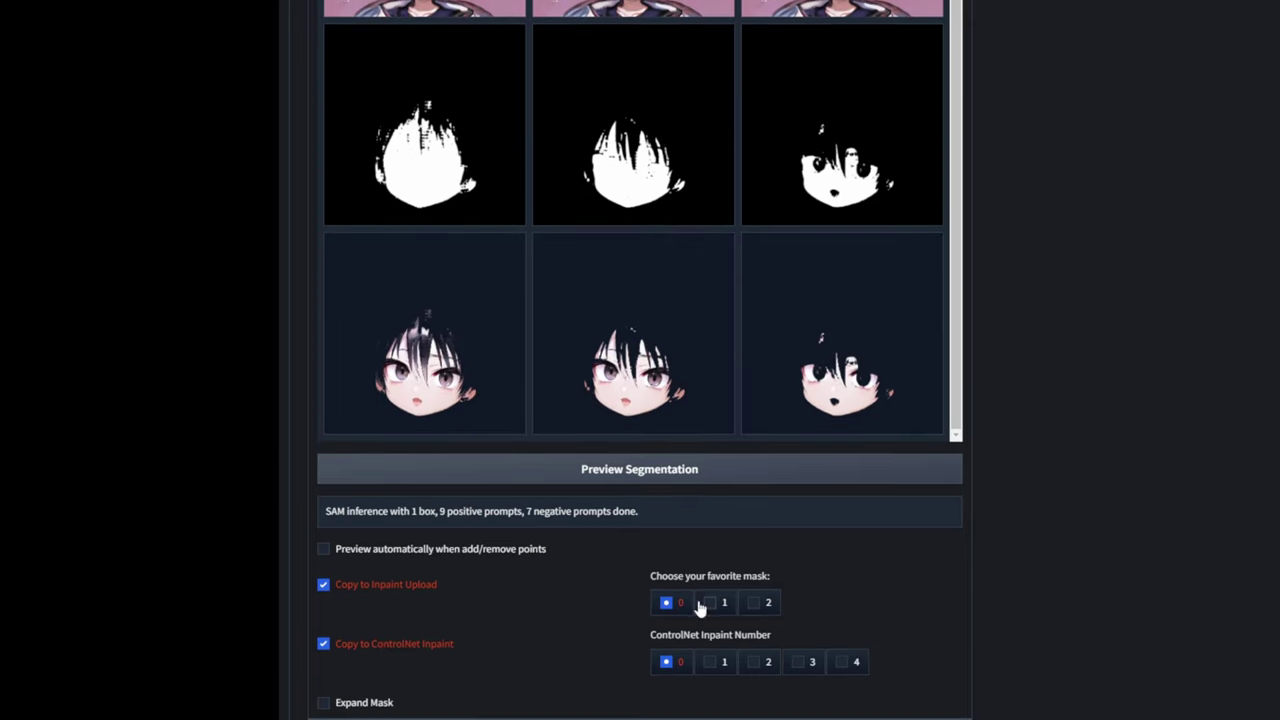
{"action": "left_click", "coordinate": [722, 604]}
{"action": "scroll", "coordinate": [1148, 368], "scroll_direction": "up", "scroll_amount": 1}
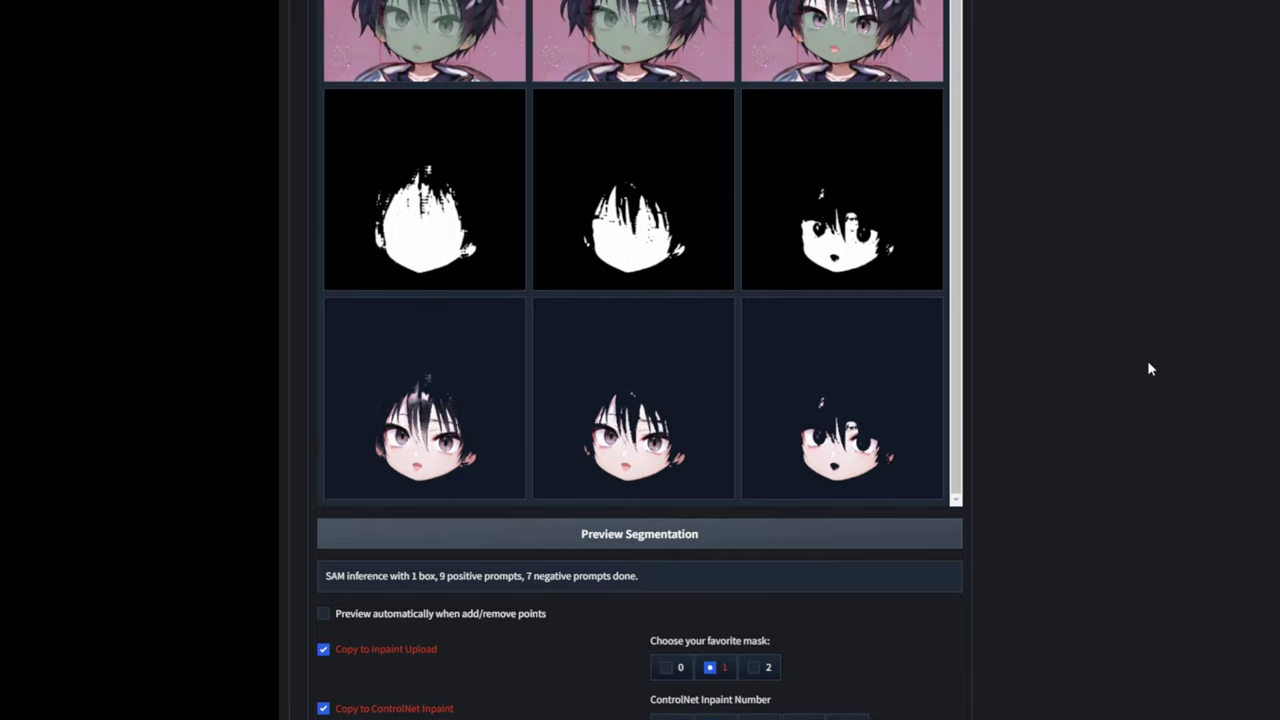
{"action": "scroll", "coordinate": [1149, 368], "scroll_direction": "down", "scroll_amount": 2}
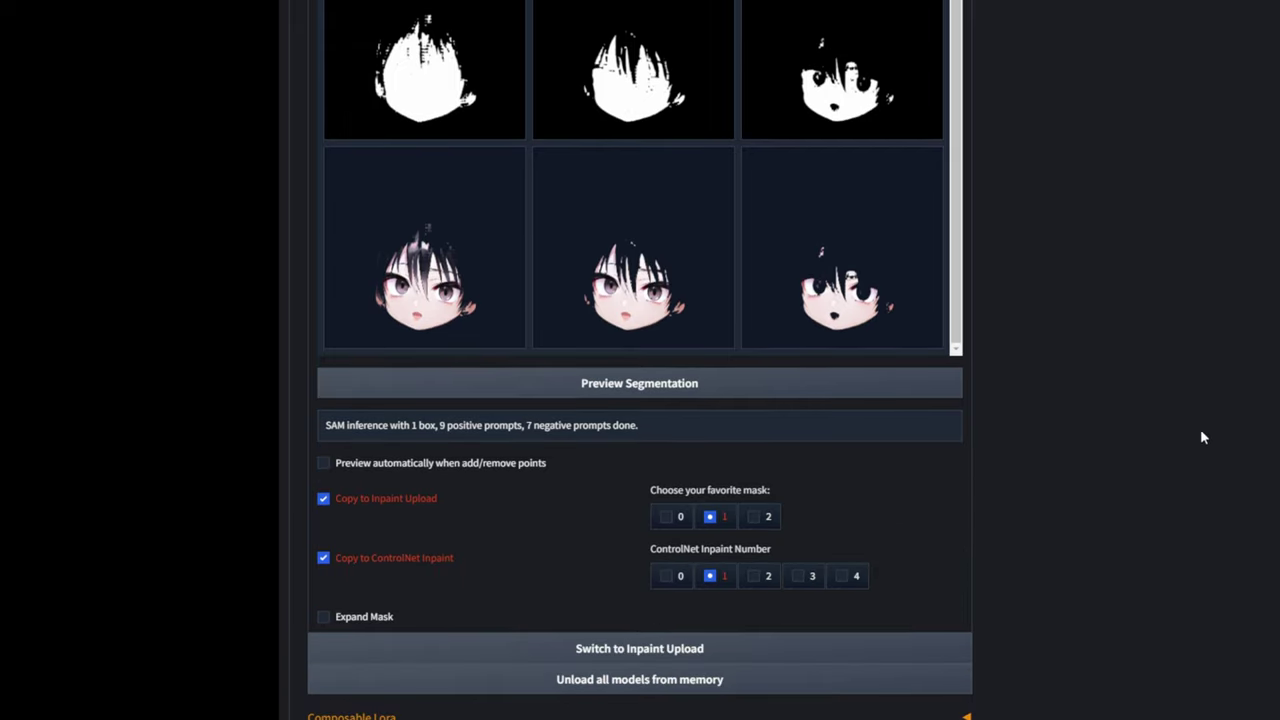
Step: Enable ControlNet Unit 0 with the inpaint_global_harmonious preprocessor and the control_v11p_sd15_inpaint [ebff9138] model
{"action": "scroll", "coordinate": [1180, 360], "scroll_direction": "down", "scroll_amount": 1}
{"action": "scroll", "coordinate": [1203, 355], "scroll_direction": "up", "scroll_amount": 10}
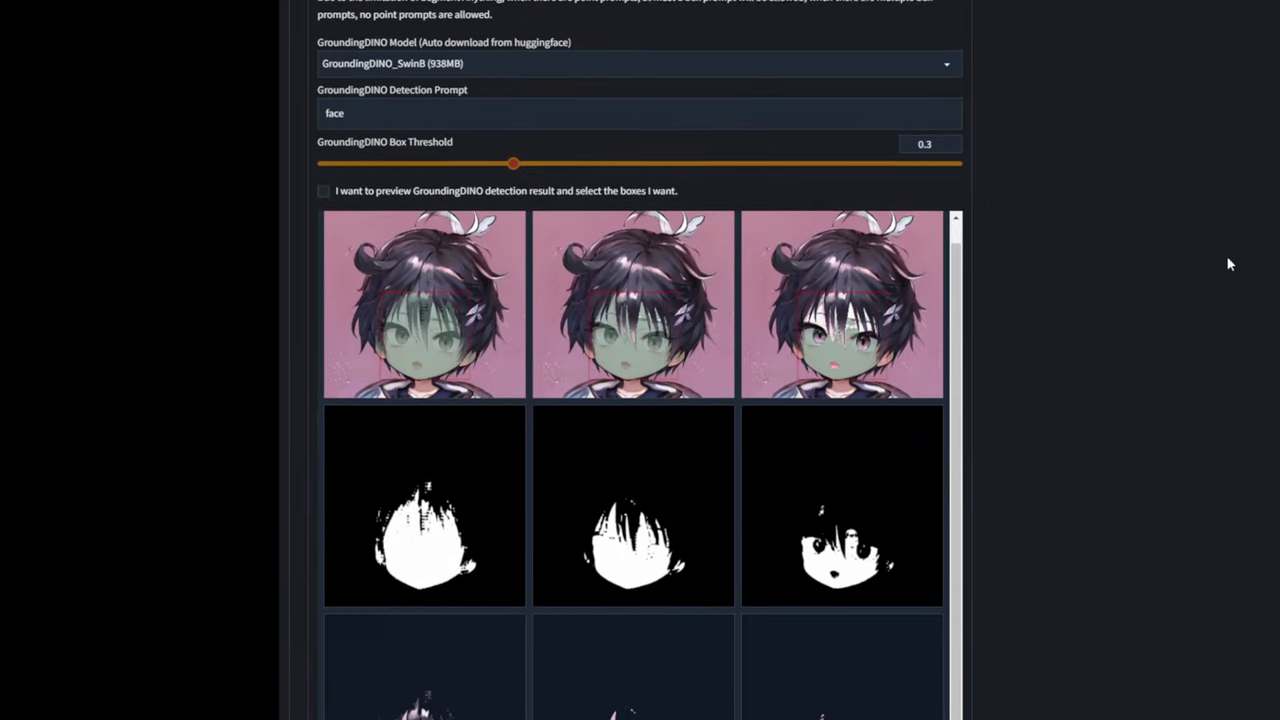
{"action": "scroll", "coordinate": [1263, 345], "scroll_direction": "up", "scroll_amount": 3}
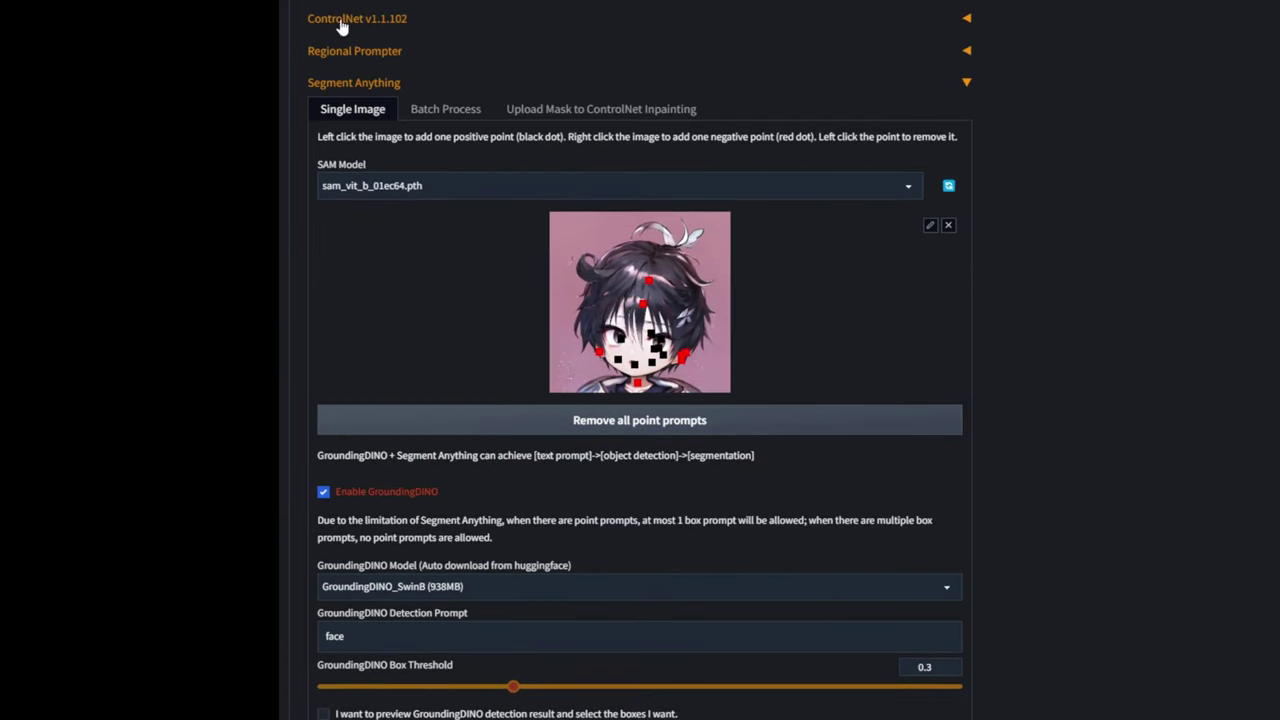
{"action": "left_click", "coordinate": [392, 20]}
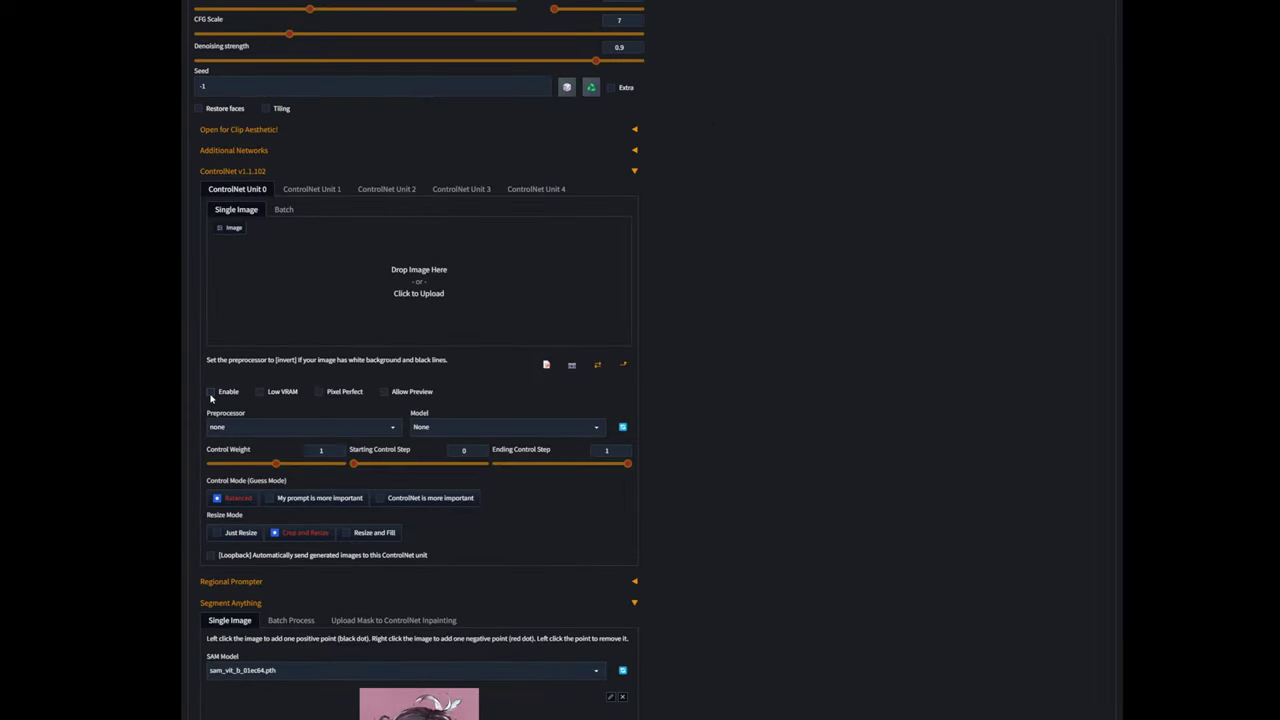
{"action": "left_click", "coordinate": [300, 427]}
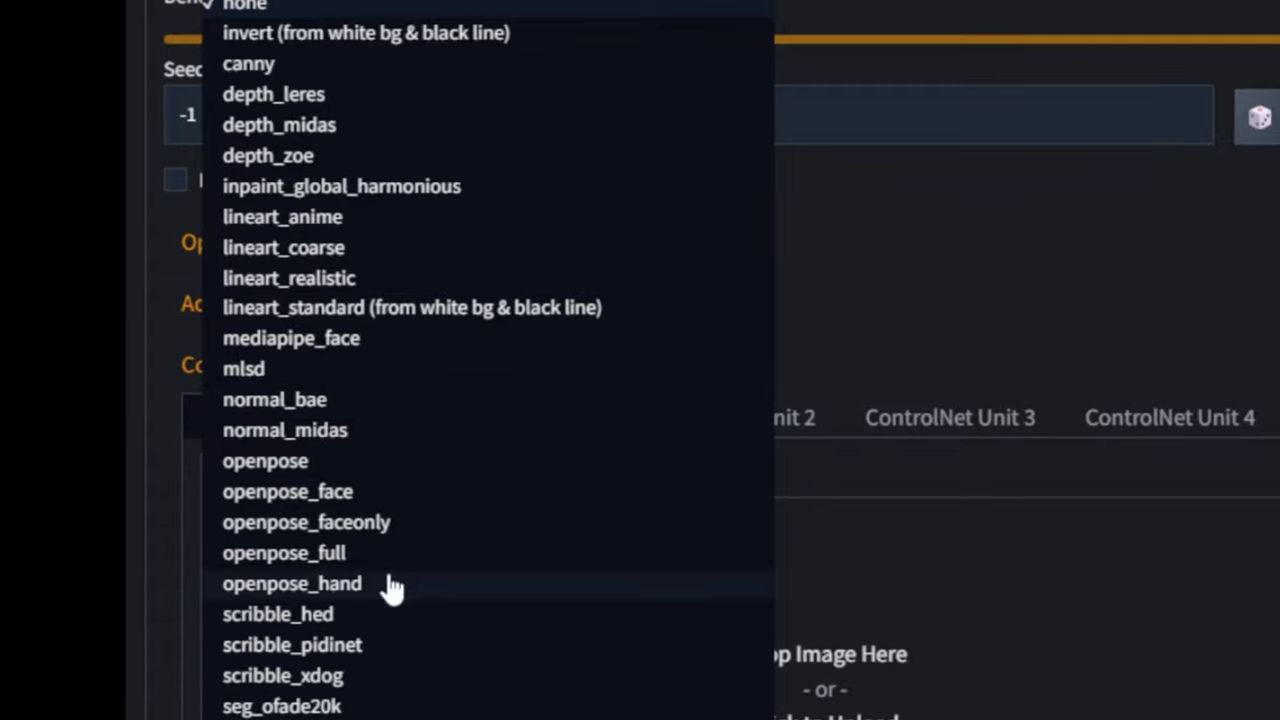
{"action": "left_click", "coordinate": [395, 188]}
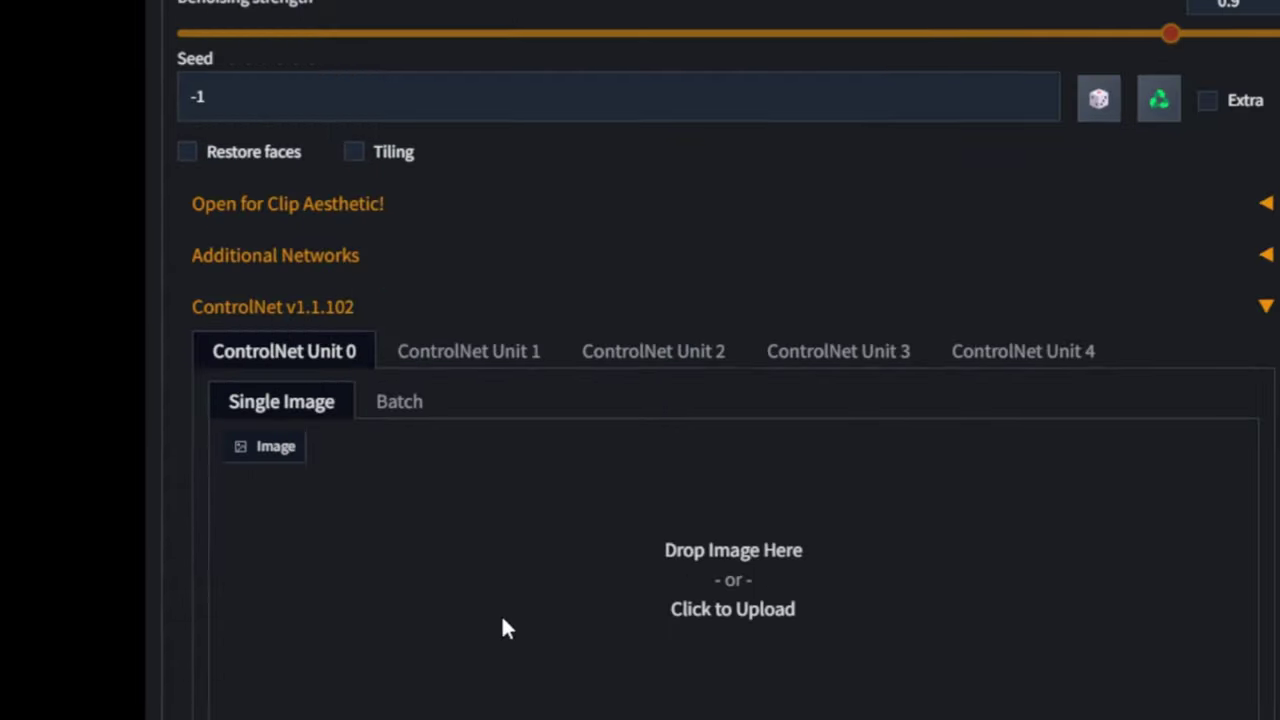
{"action": "left_click", "coordinate": [534, 428]}
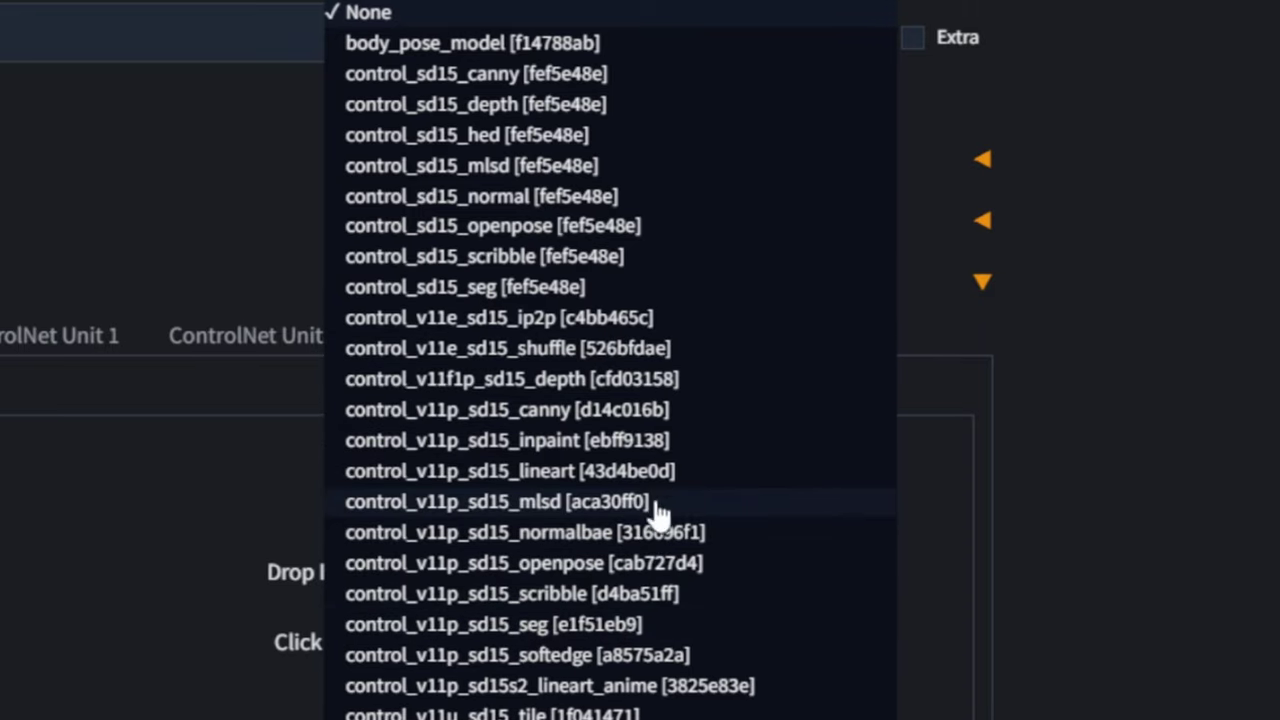
{"action": "left_click", "coordinate": [605, 445]}
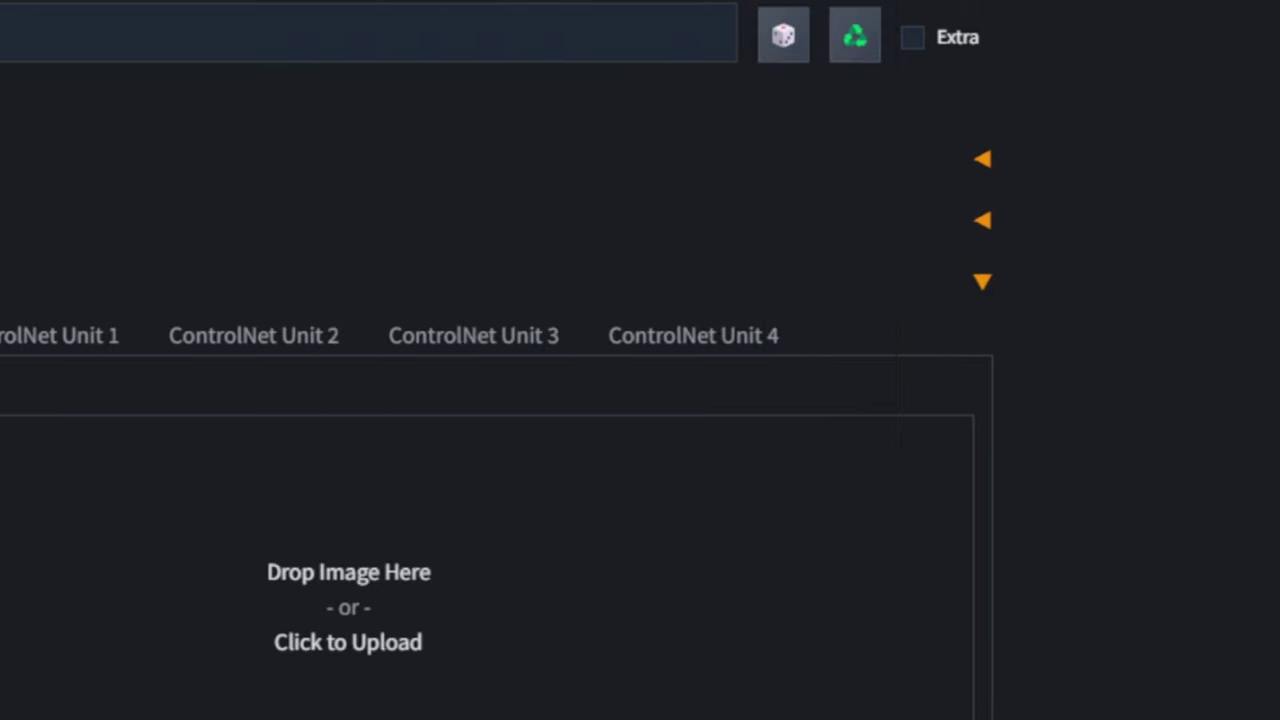
Step: Switch from Segment Anything to Inpaint Upload and change the Stable Diffusion checkpoint to anything-v4.5-pruned.ckpt
{"action": "scroll", "coordinate": [777, 423], "scroll_direction": "down", "scroll_amount": 5}
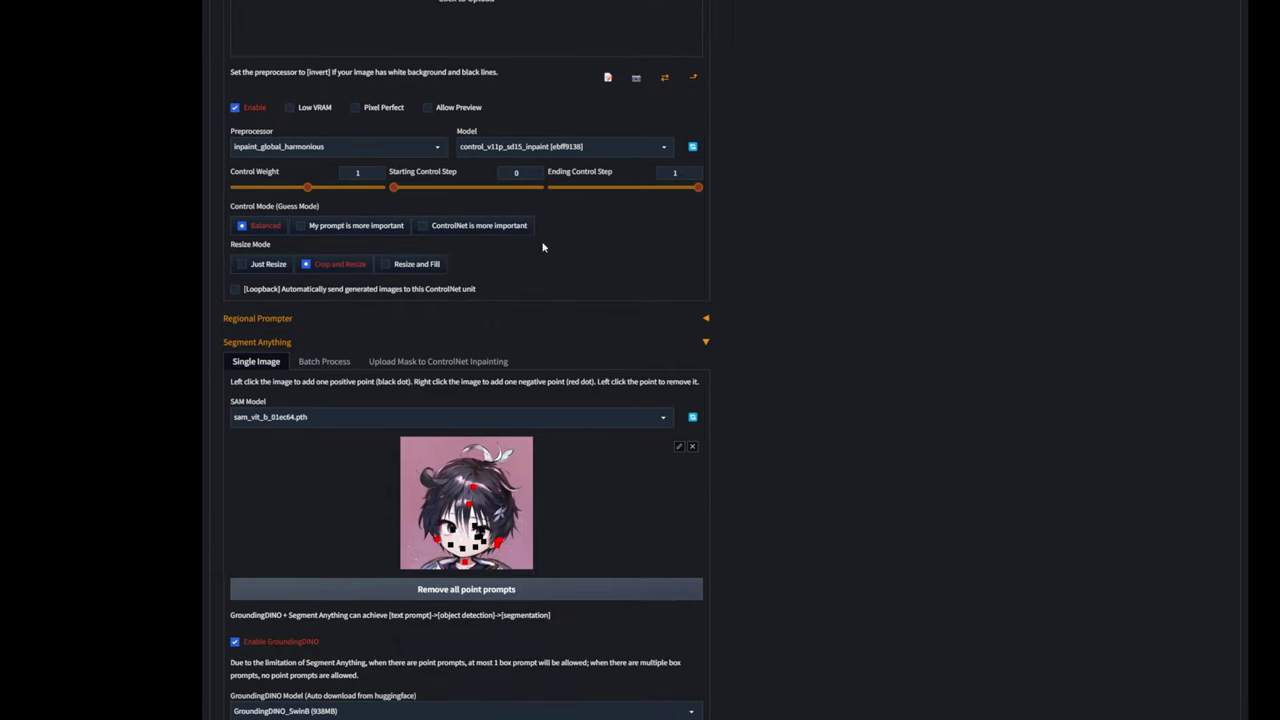
{"action": "scroll", "coordinate": [751, 323], "scroll_direction": "down", "scroll_amount": 8}
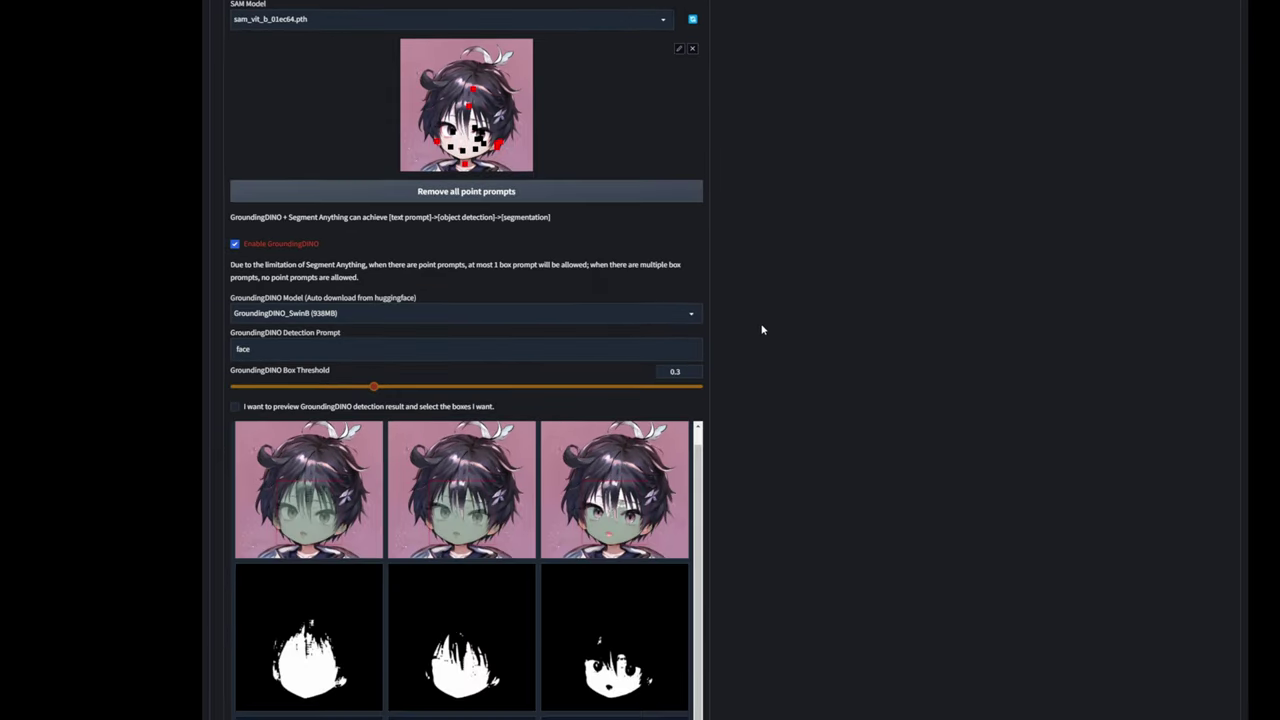
{"action": "scroll", "coordinate": [846, 446], "scroll_direction": "down", "scroll_amount": 1}
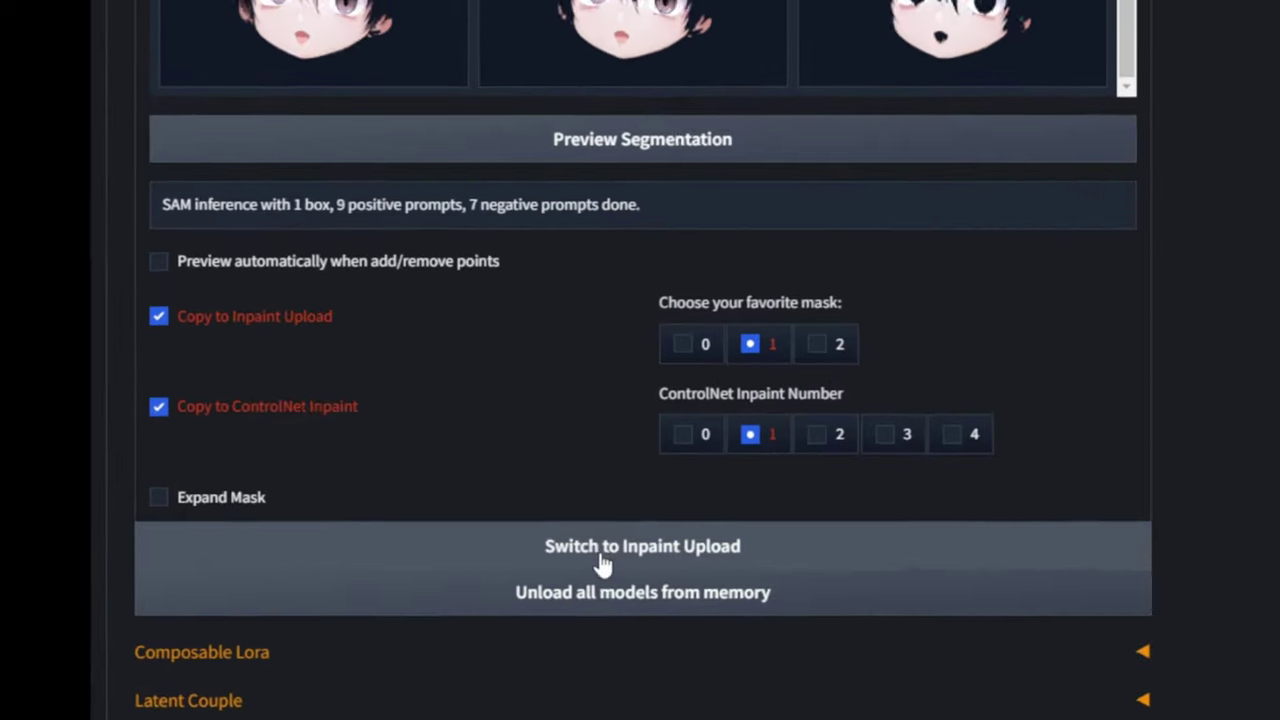
{"action": "left_click", "coordinate": [686, 553]}
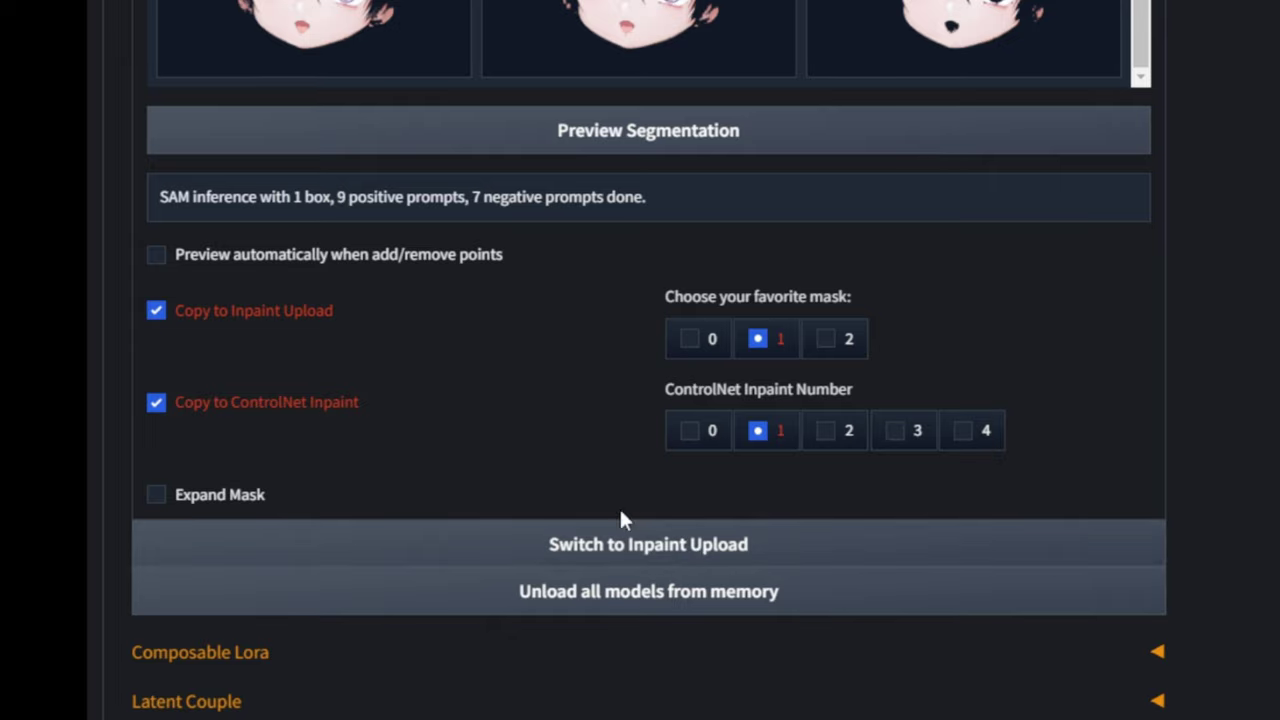
{"action": "left_click", "coordinate": [591, 543]}
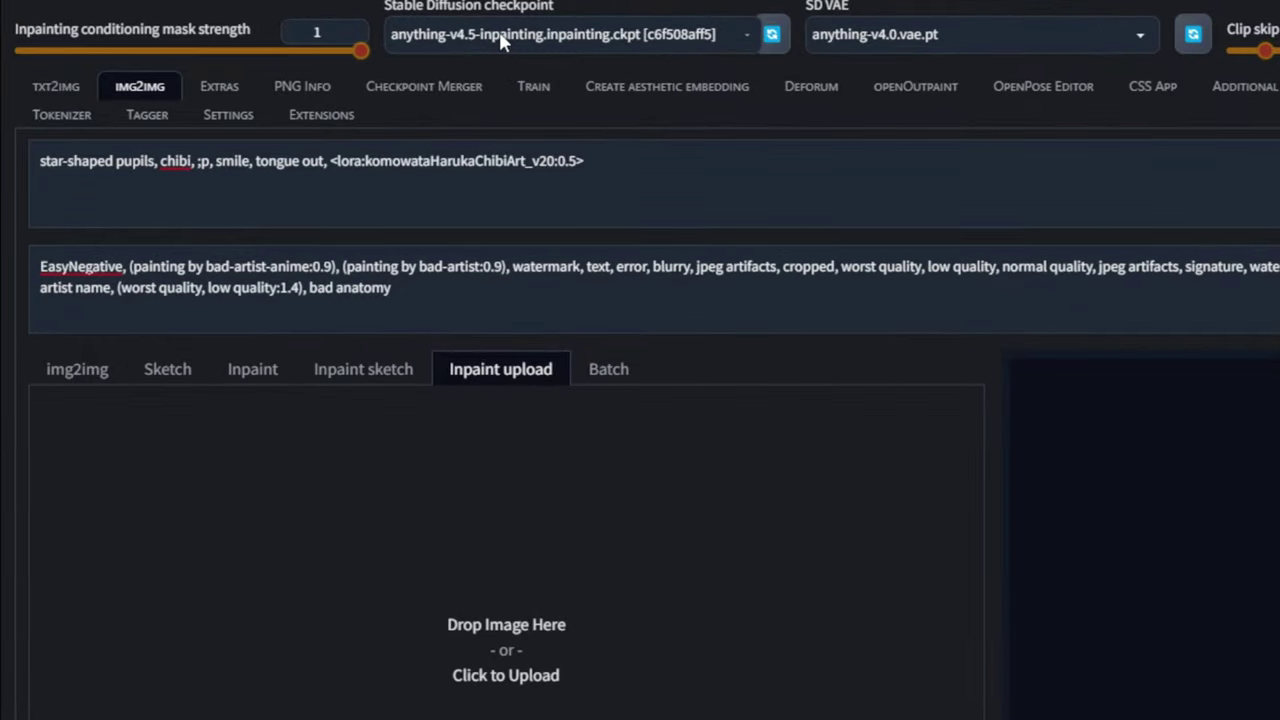
{"action": "left_click", "coordinate": [499, 31]}
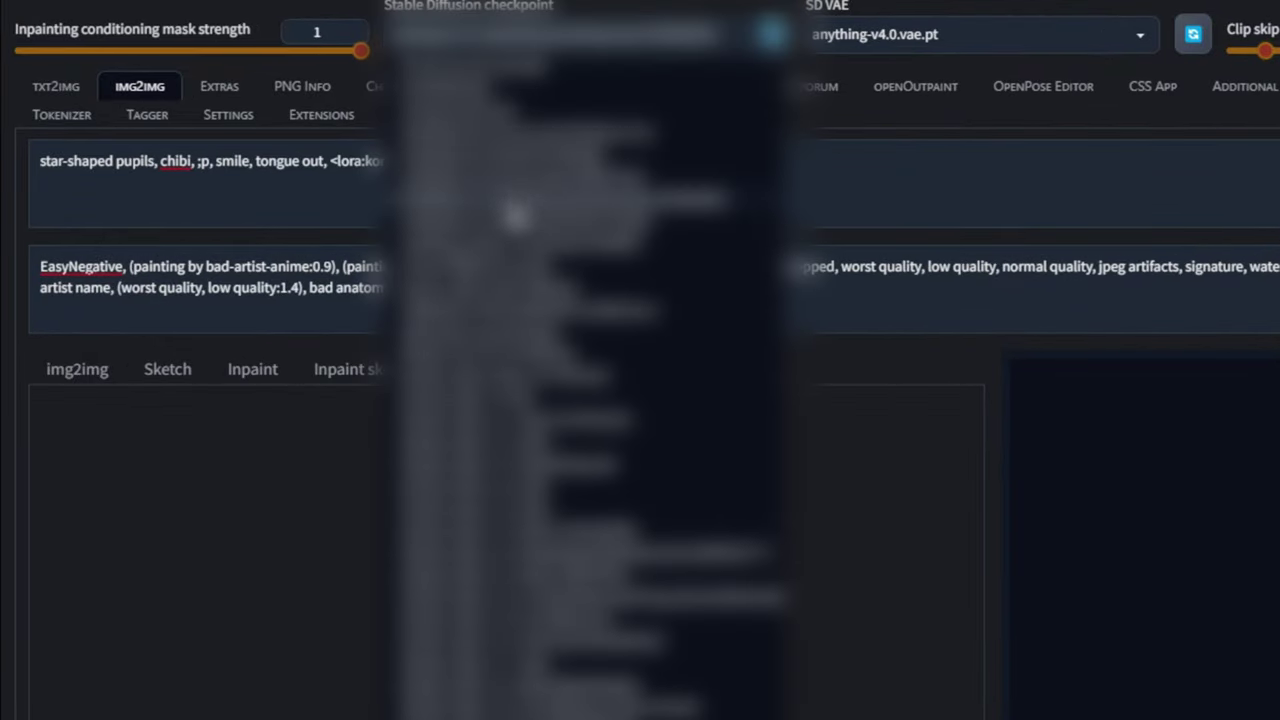
{"action": "left_click", "coordinate": [508, 232]}
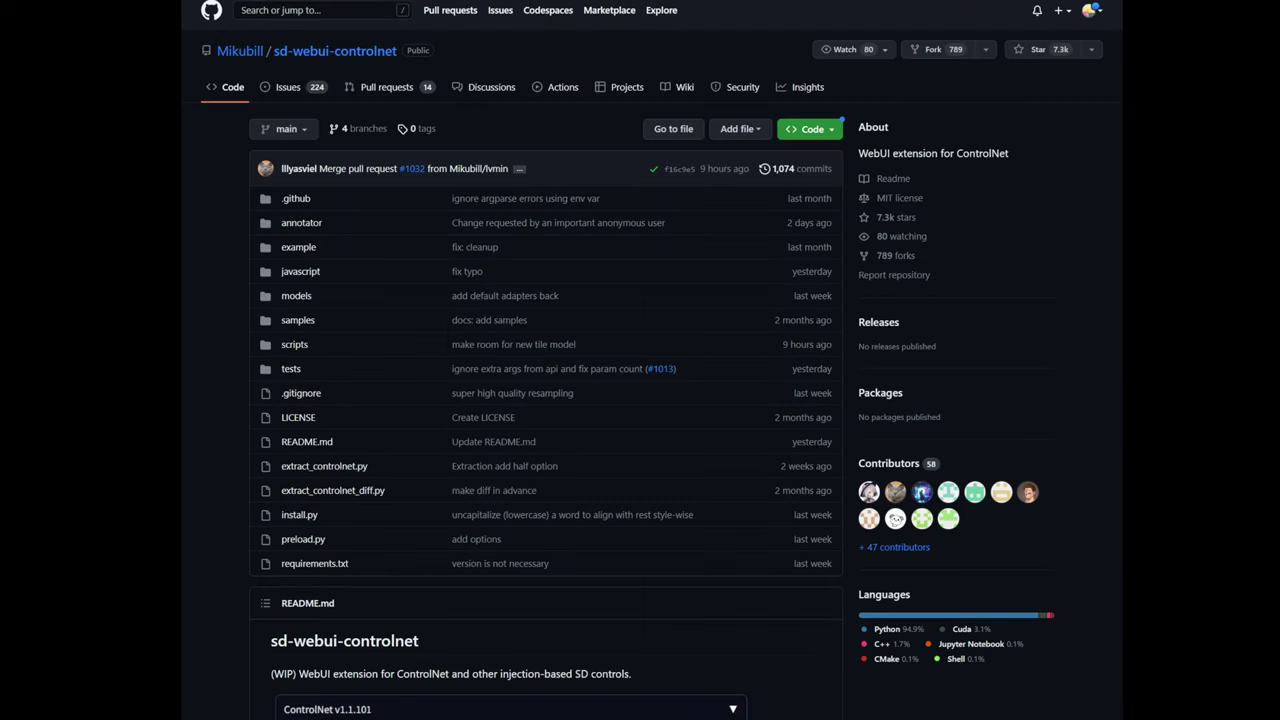
Step: In the sd-webui-controlnet repository on GitHub, find and open the issue "[New Feature] Guidelines for using inpaint in A1111"
{"action": "left_click", "coordinate": [315, 95]}
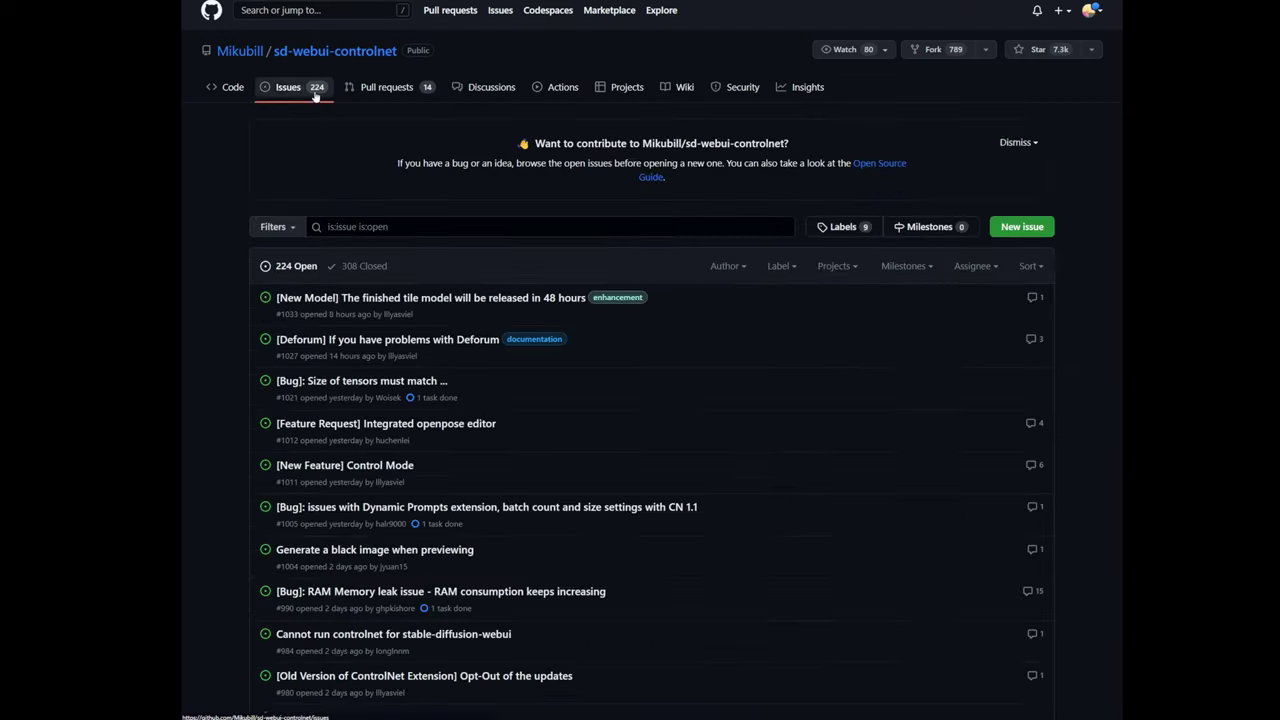
{"action": "scroll", "coordinate": [420, 297], "scroll_direction": "down", "scroll_amount": 3}
{"action": "scroll", "coordinate": [517, 337], "scroll_direction": "down", "scroll_amount": 3}
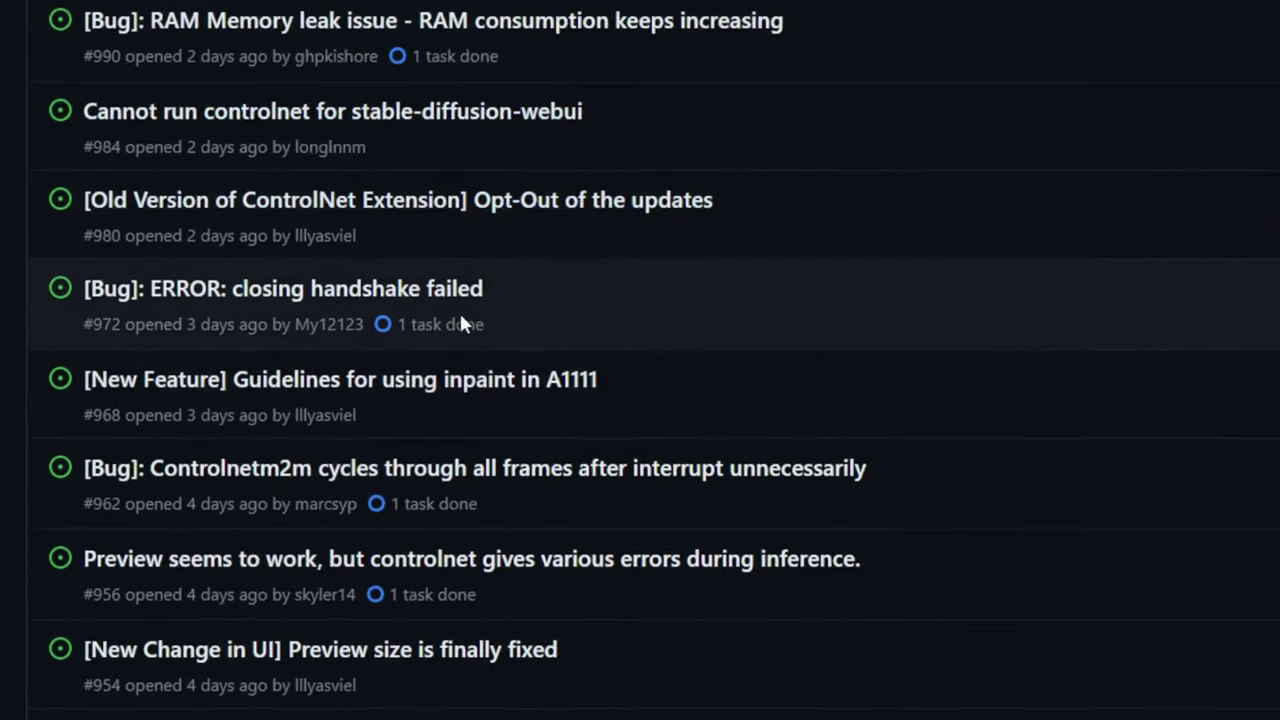
{"action": "mouse_move", "coordinate": [140, 392]}
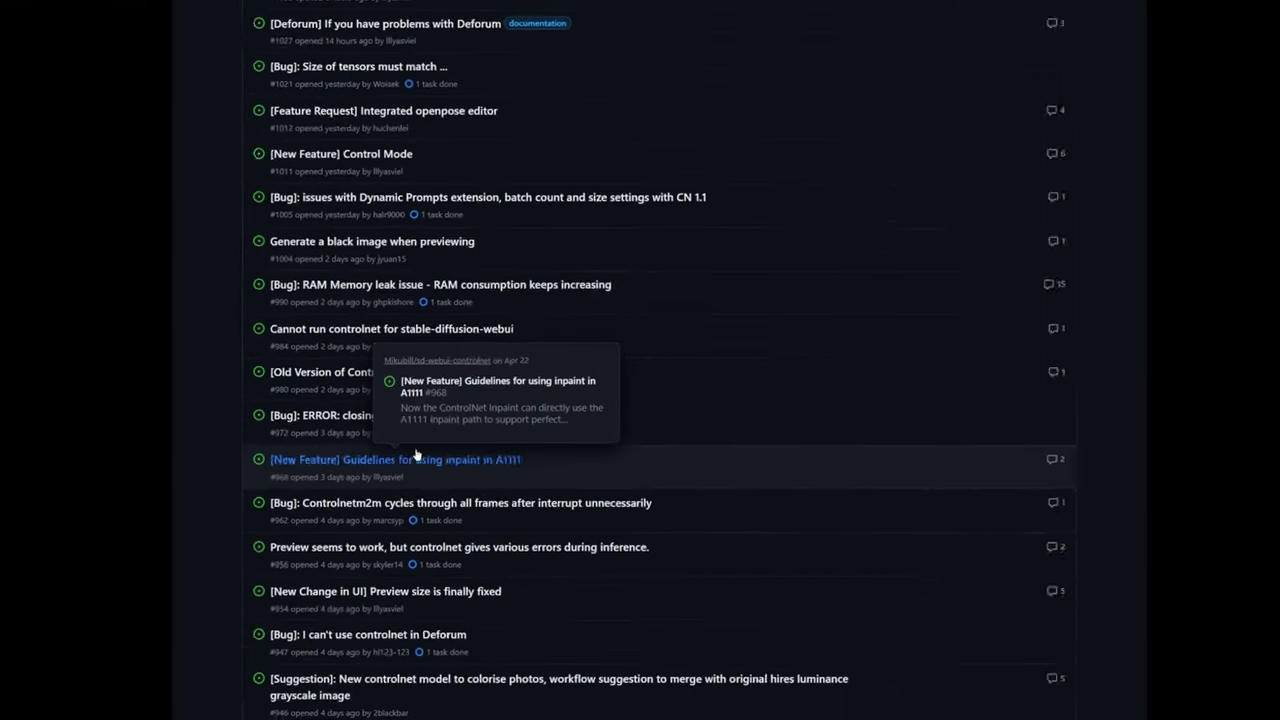
{"action": "left_click", "coordinate": [368, 397]}
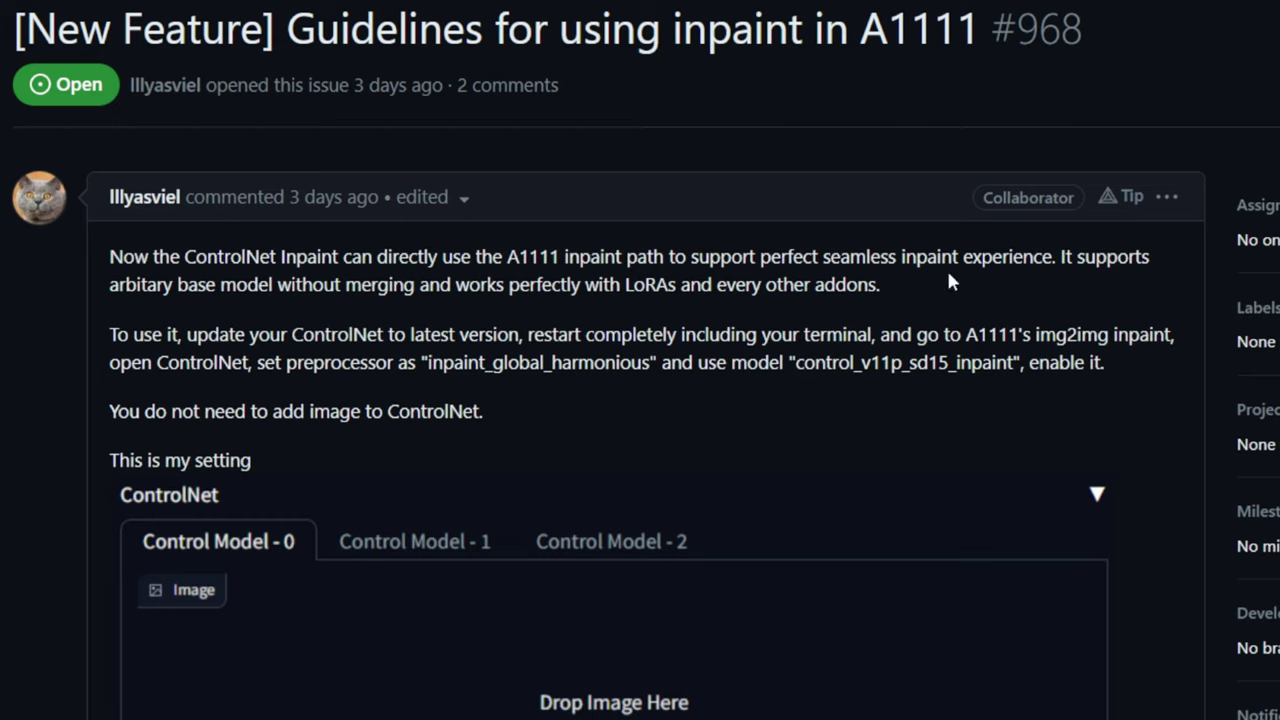
Step: Read the inpaint guidelines on base model support without merging and review the recommended ControlNet settings
{"action": "left_click_drag", "start_coordinate": [1060, 254], "coordinate": [1121, 289]}
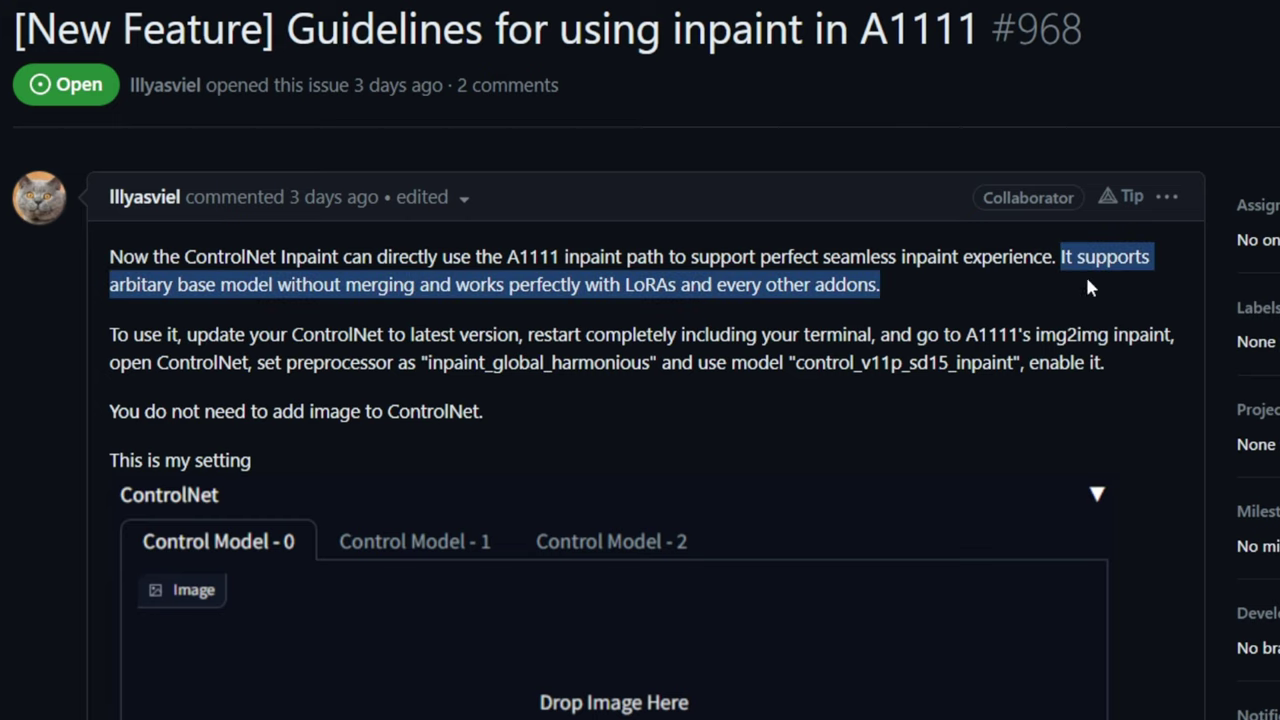
{"action": "left_click", "coordinate": [241, 285]}
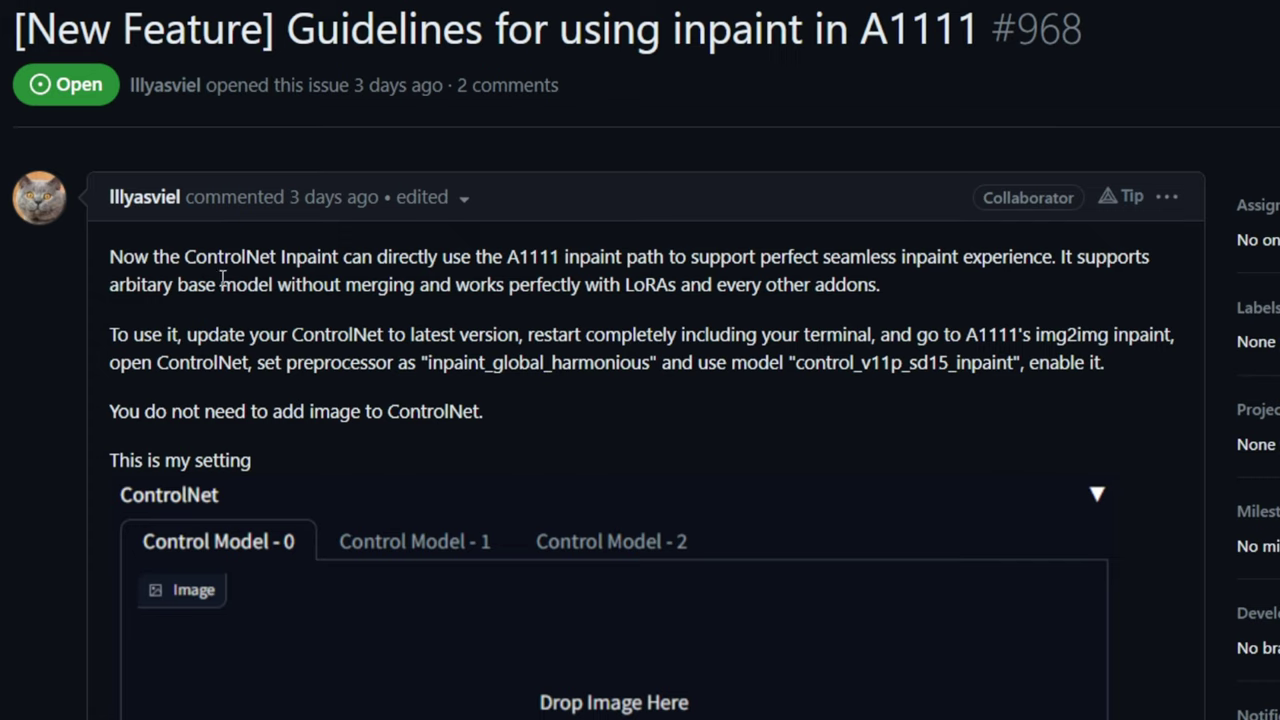
{"action": "left_click_drag", "start_coordinate": [278, 284], "coordinate": [188, 288]}
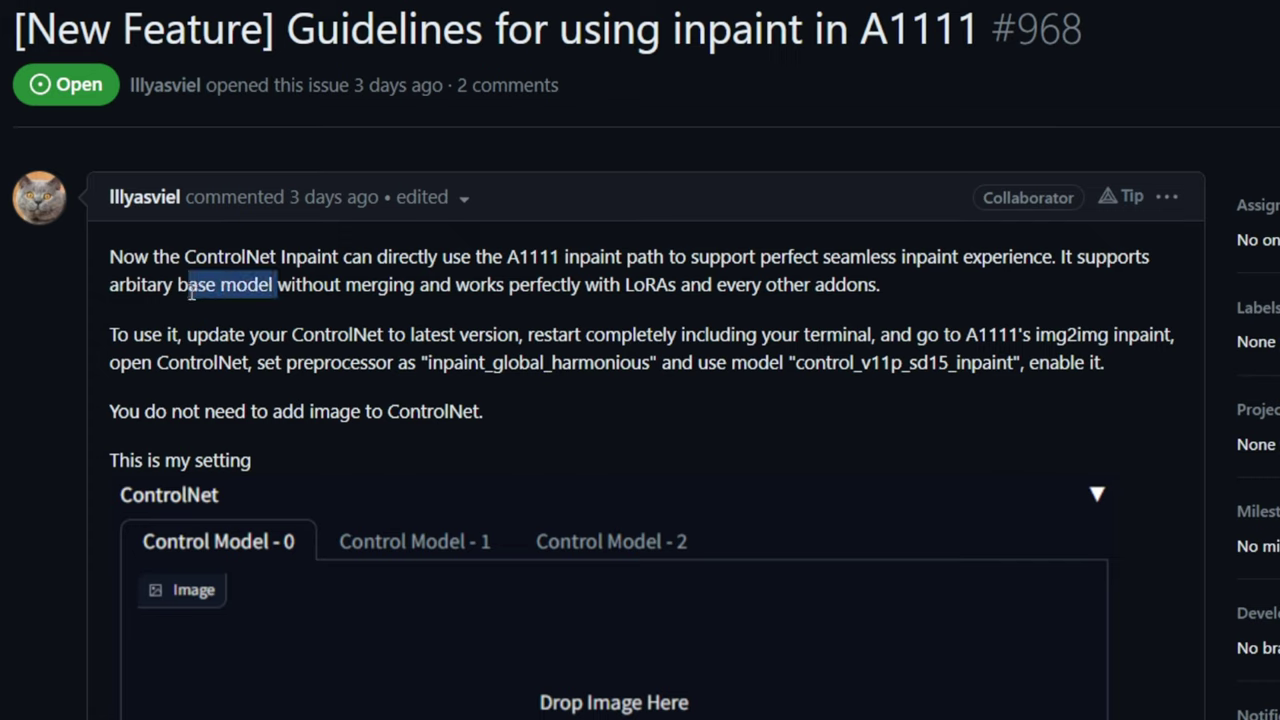
{"action": "left_click_drag", "start_coordinate": [345, 287], "coordinate": [415, 288]}
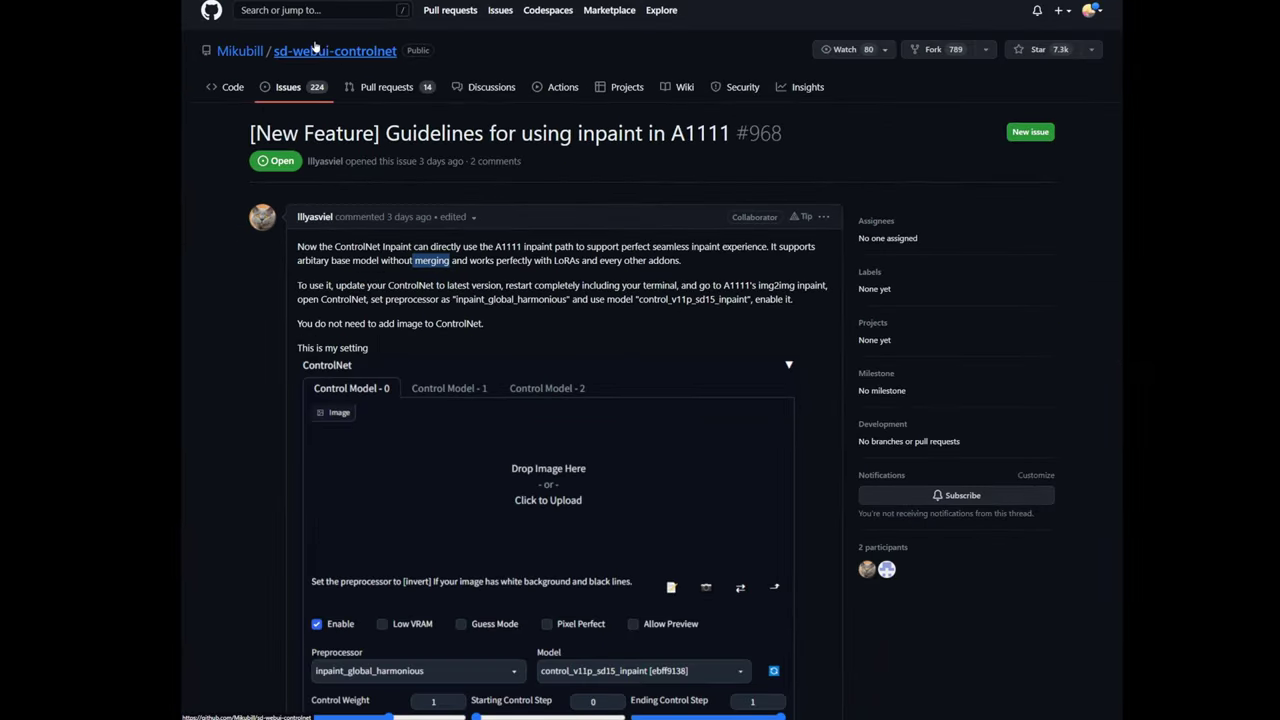
{"action": "scroll", "coordinate": [419, 351], "scroll_direction": "down", "scroll_amount": 3}
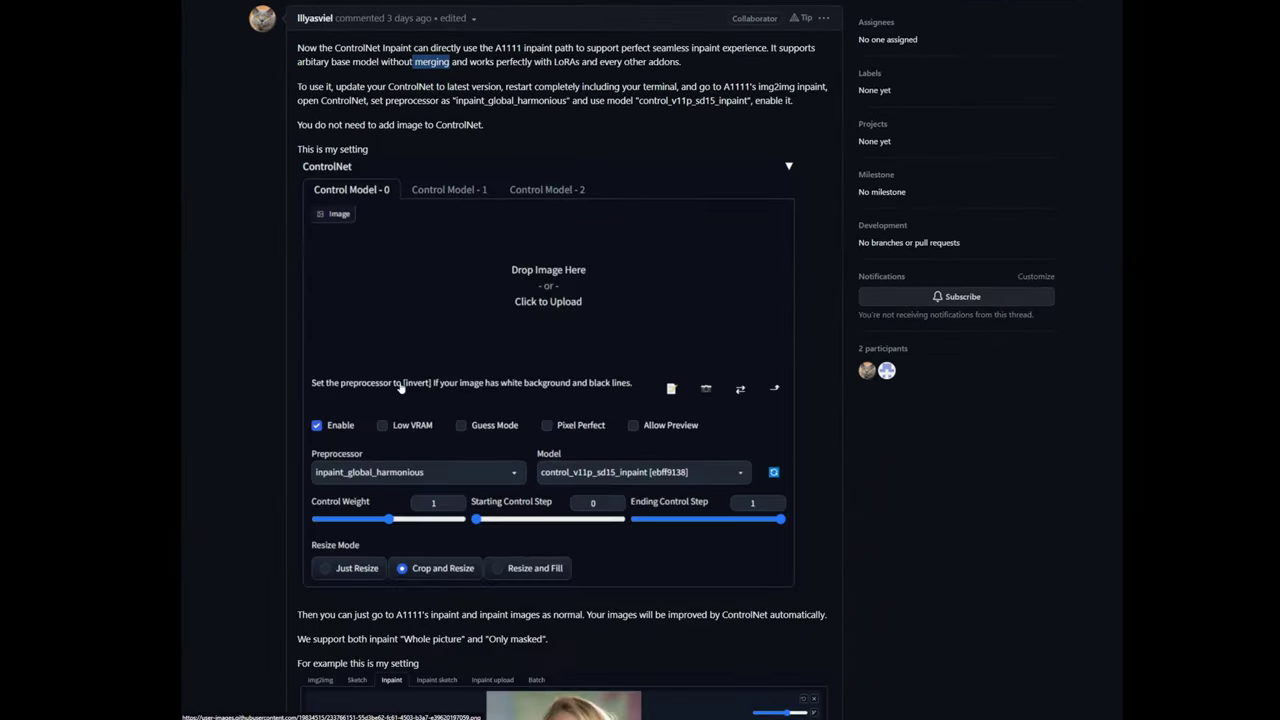
{"action": "scroll", "coordinate": [446, 516], "scroll_direction": "down", "scroll_amount": 3}
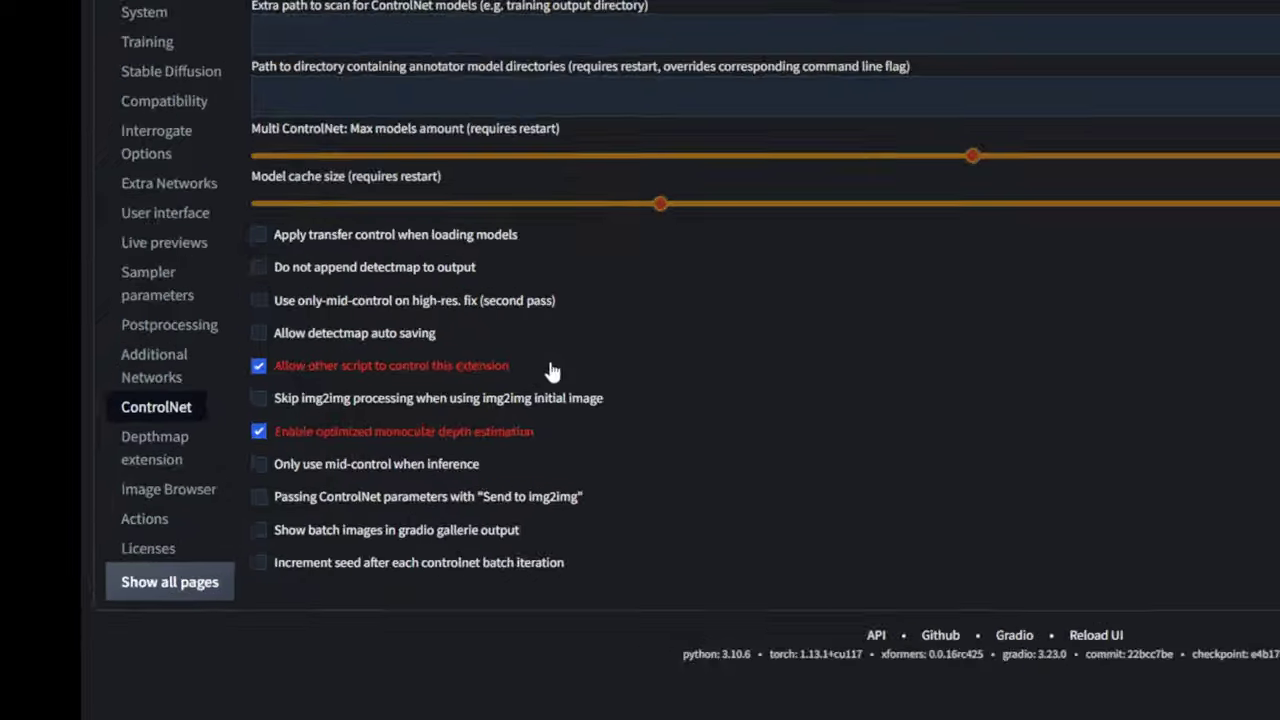
Step: In the WebUI's ControlNet settings, turn "Allow other script to control this extension" off and back on
{"action": "left_click_drag", "start_coordinate": [420, 408], "coordinate": [362, 411]}
{"action": "left_click_drag", "start_coordinate": [498, 341], "coordinate": [750, 342]}
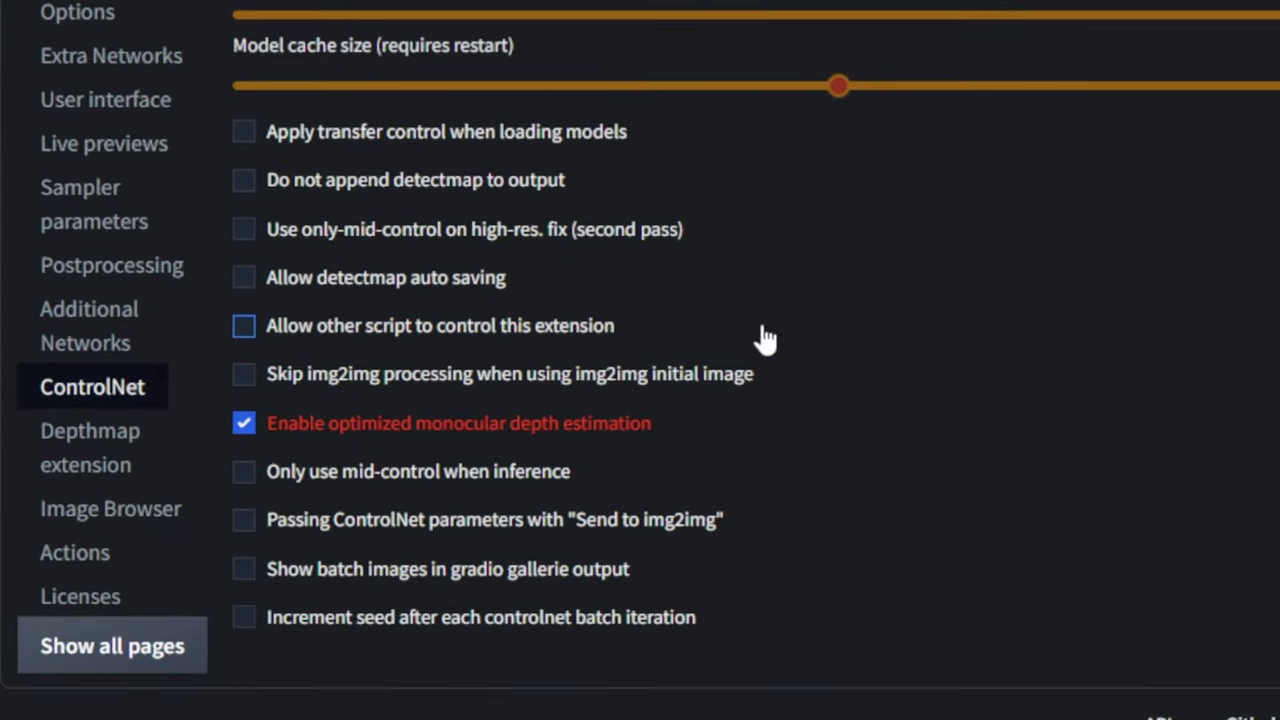
{"action": "left_click", "coordinate": [322, 328]}
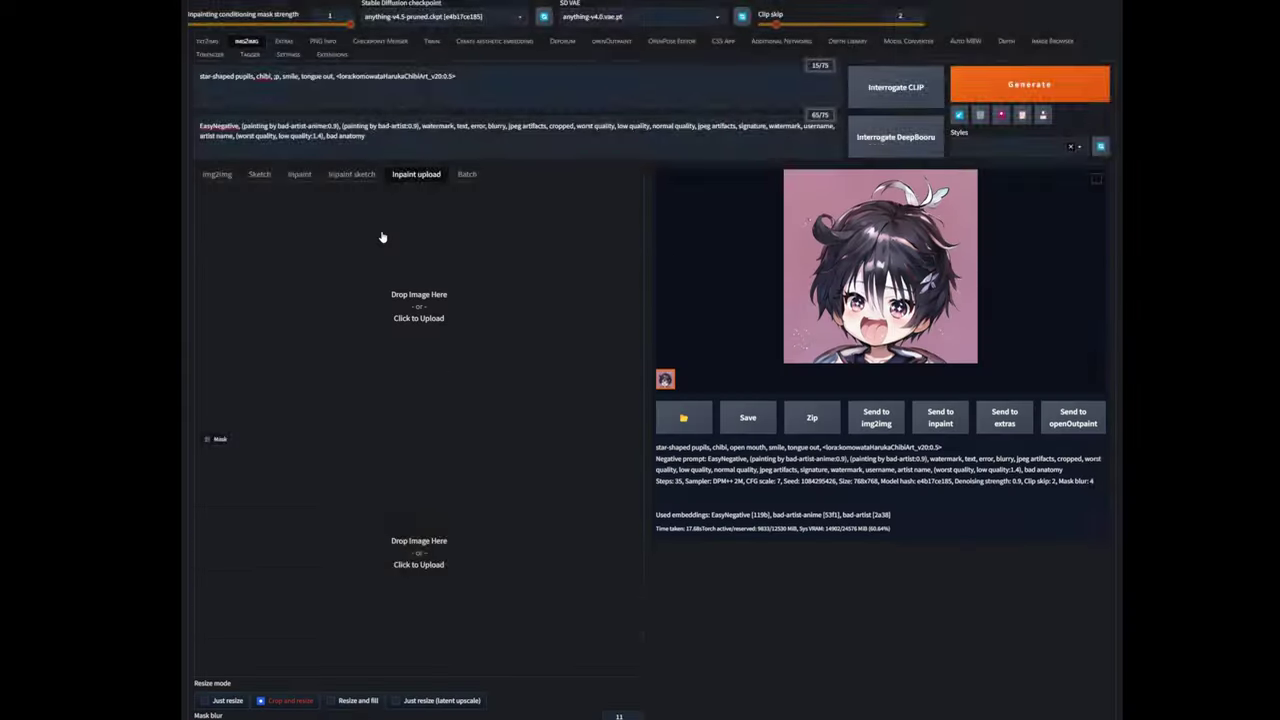
Step: Review the Inpaint Upload mask and denoising settings, generate the inpainted face, and inspect the result enlarged
{"action": "scroll", "coordinate": [365, 380], "scroll_direction": "down", "scroll_amount": 3}
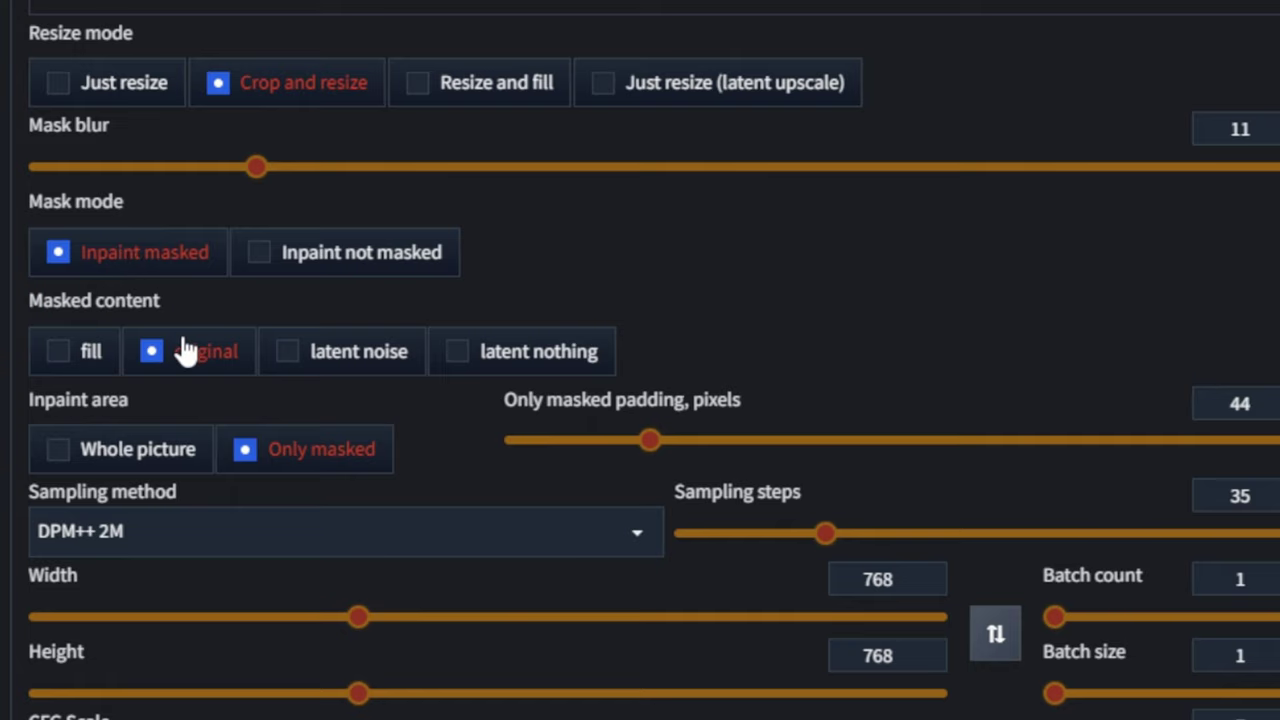
{"action": "scroll", "coordinate": [329, 457], "scroll_direction": "down", "scroll_amount": 1}
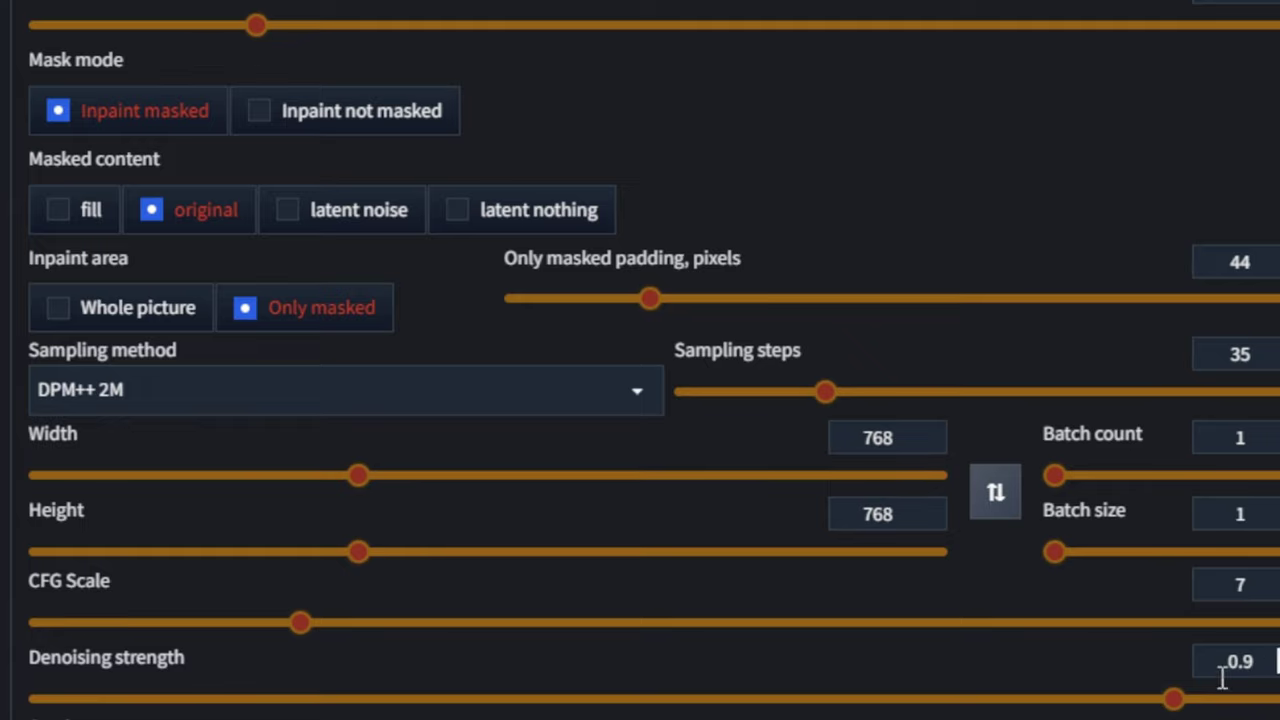
{"action": "scroll", "coordinate": [640, 360], "scroll_direction": "up", "scroll_amount": 5}
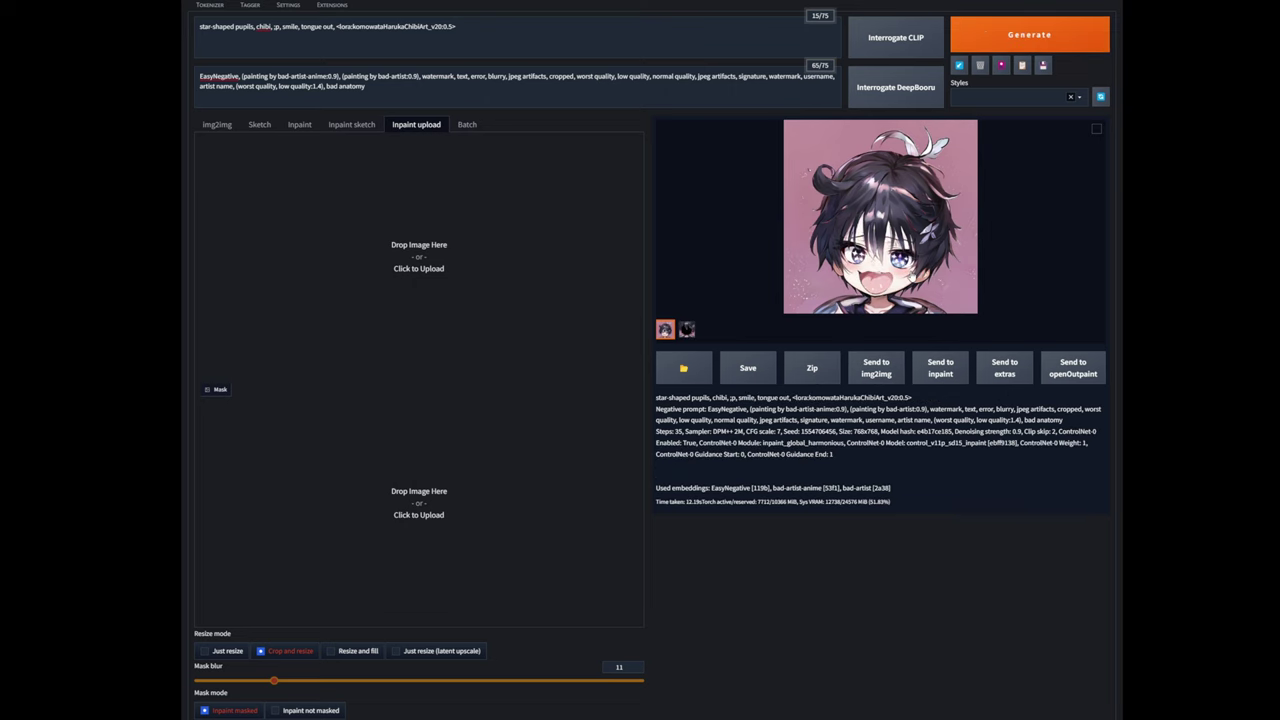
{"action": "left_click", "coordinate": [912, 277]}
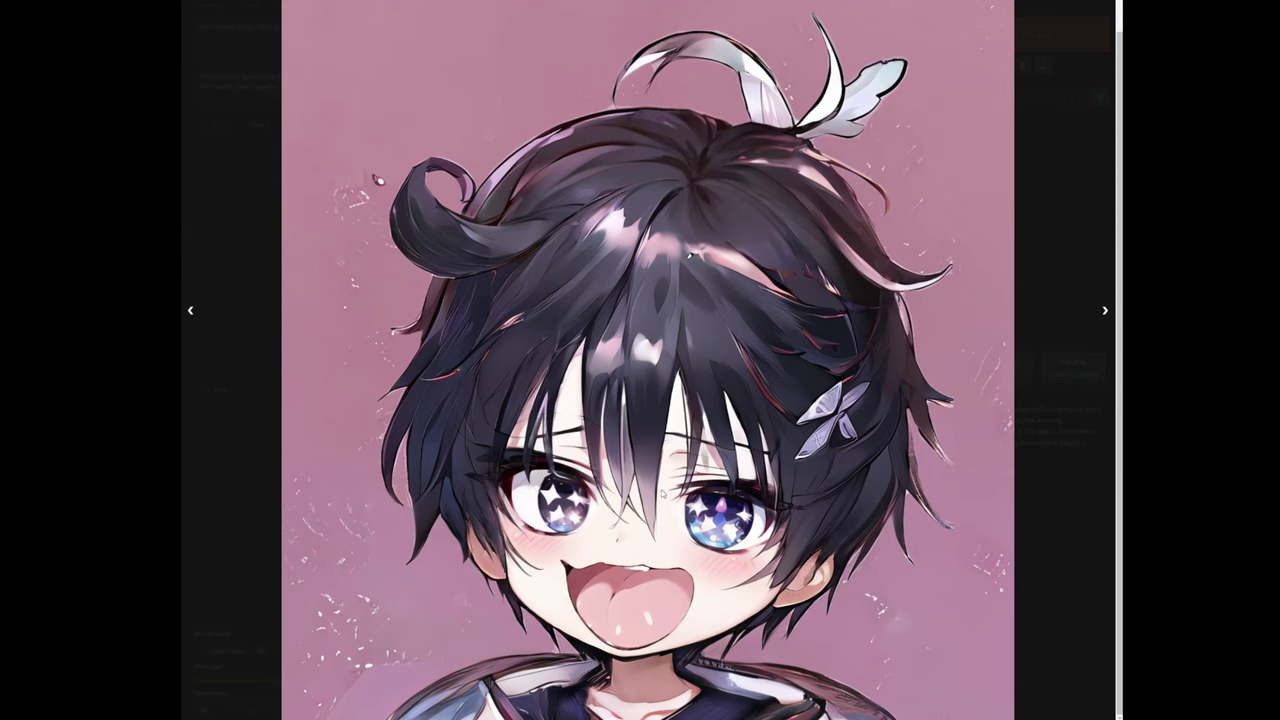
{"action": "left_click", "coordinate": [1069, 396]}
Step: Recheck the checkpoint and ControlNet settings, generate another version of the face, and inspect it enlarged
{"action": "scroll", "coordinate": [971, 363], "scroll_direction": "up", "scroll_amount": 1}
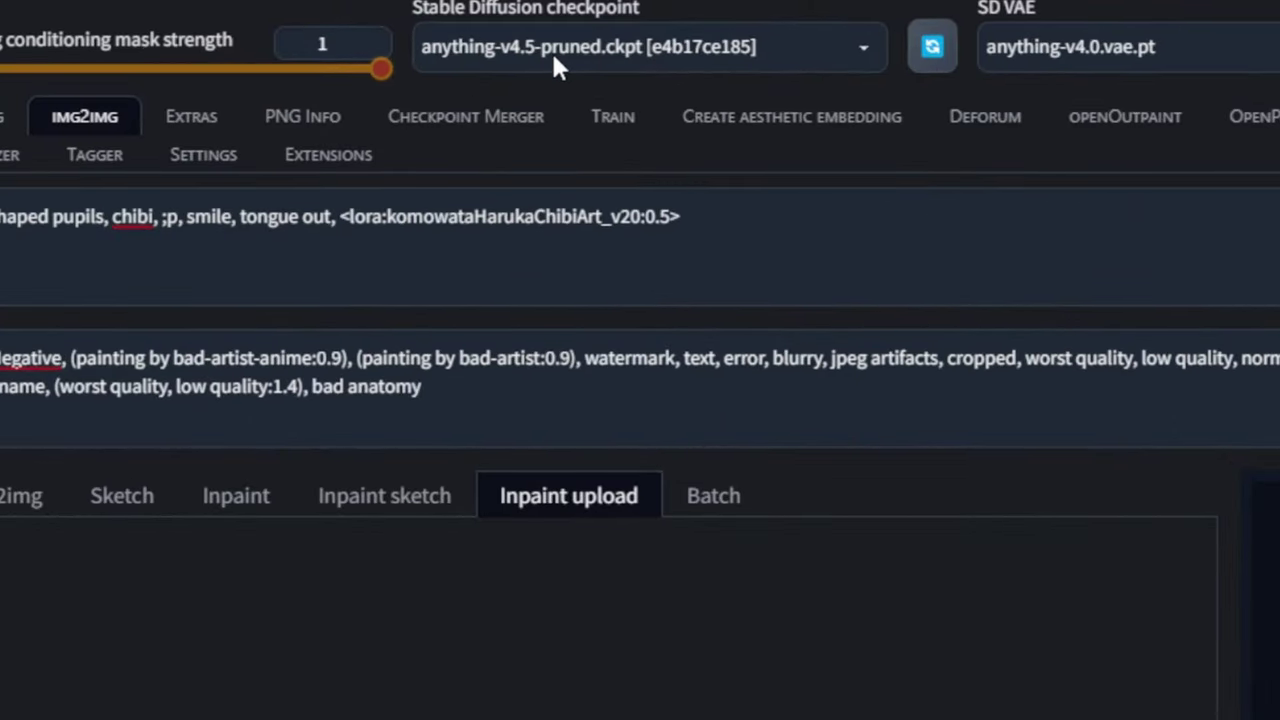
{"action": "scroll", "coordinate": [640, 450], "scroll_direction": "down", "scroll_amount": 15}
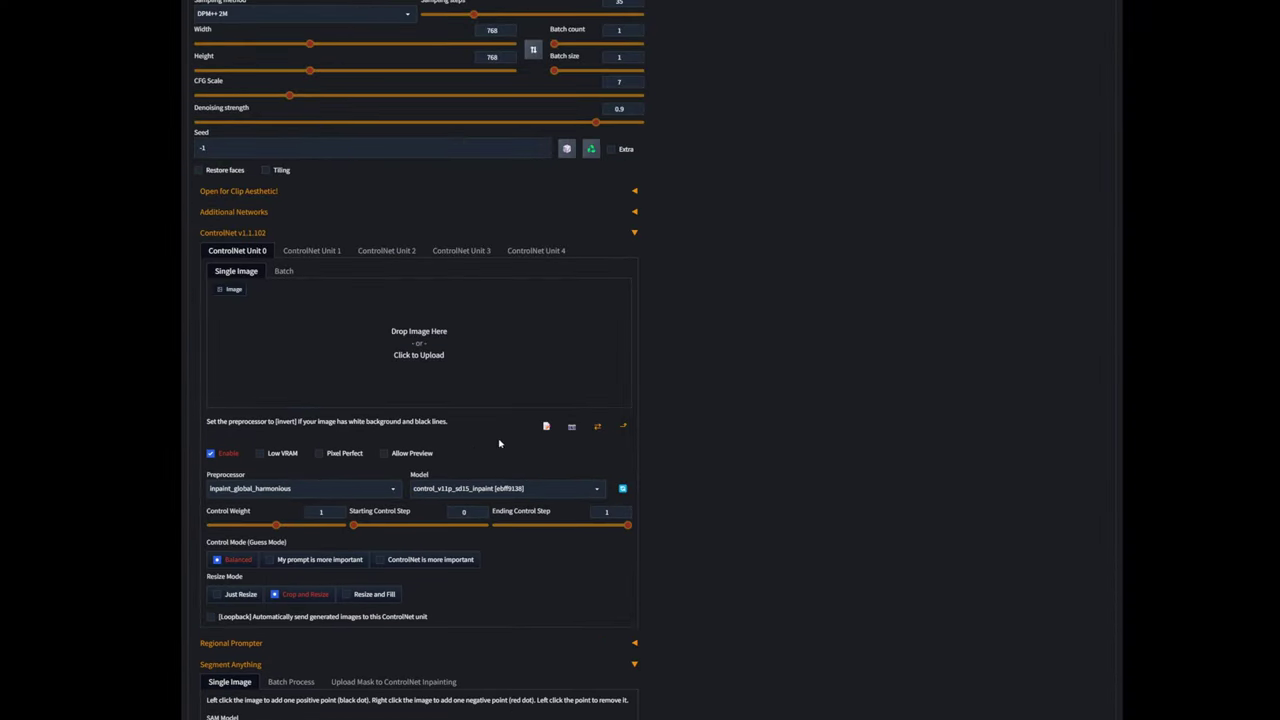
{"action": "scroll", "coordinate": [476, 445], "scroll_direction": "down", "scroll_amount": 3}
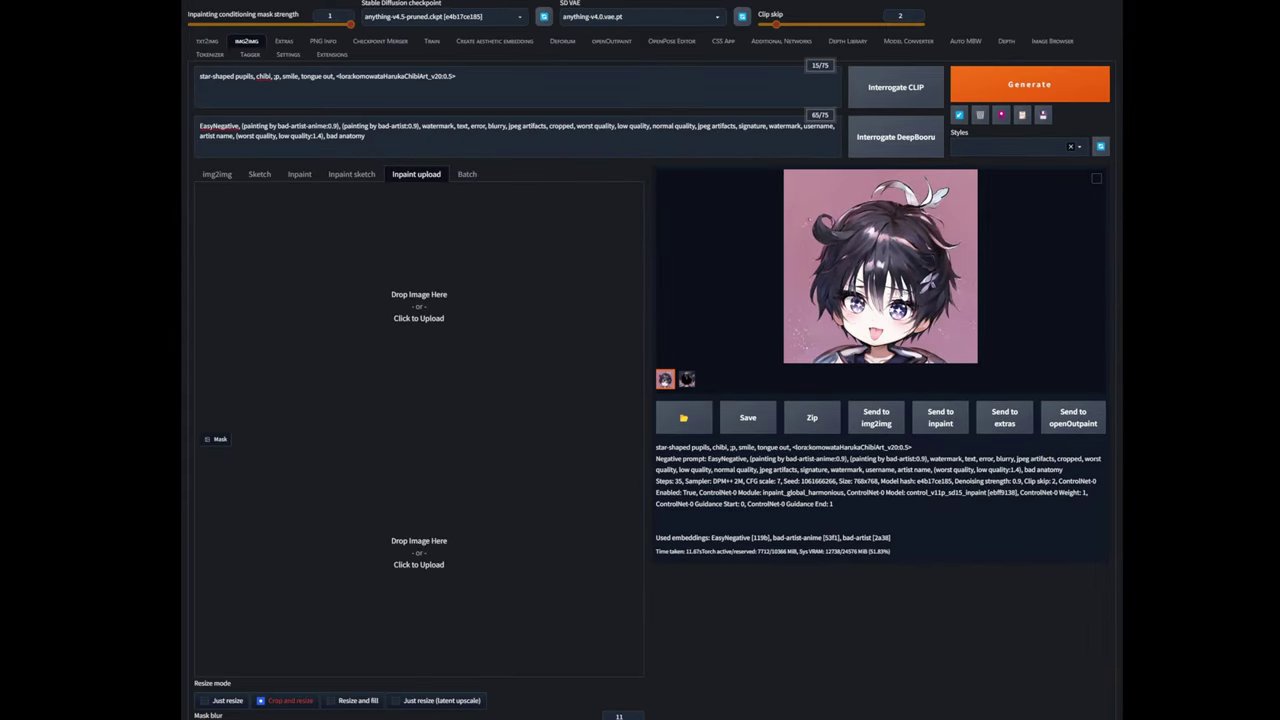
{"action": "left_click", "coordinate": [901, 291]}
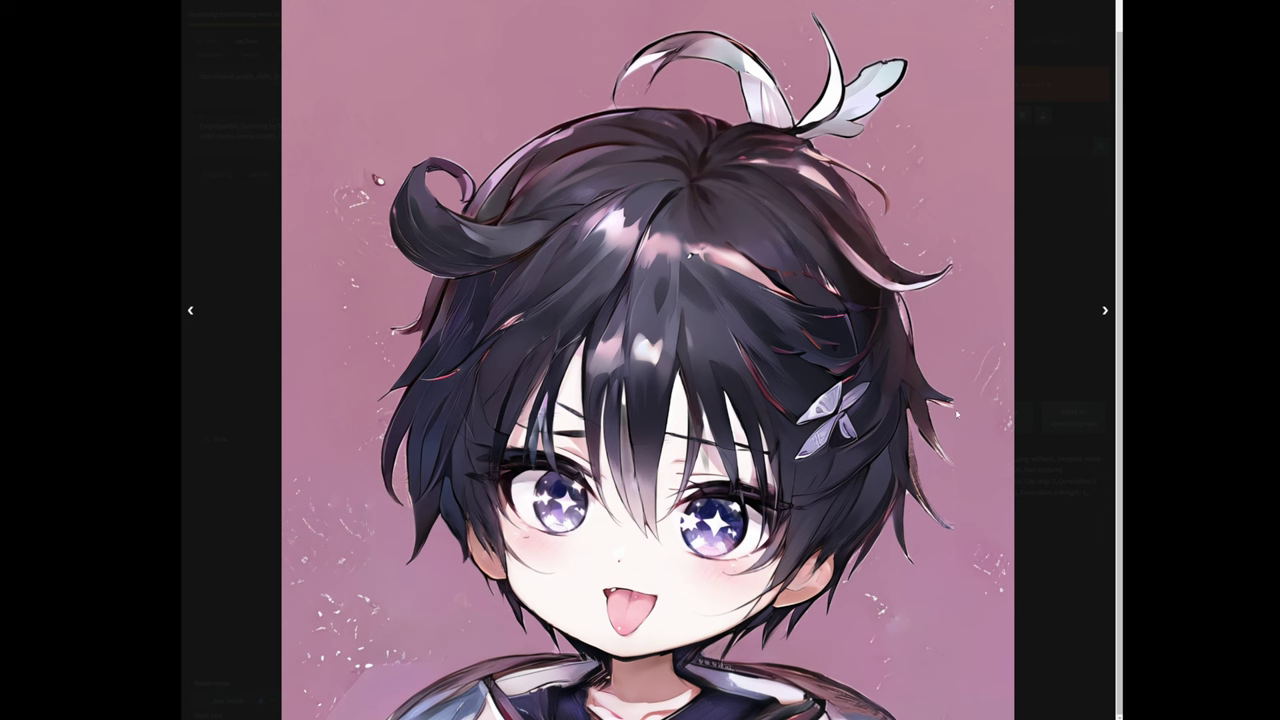
{"action": "left_click", "coordinate": [1049, 397]}
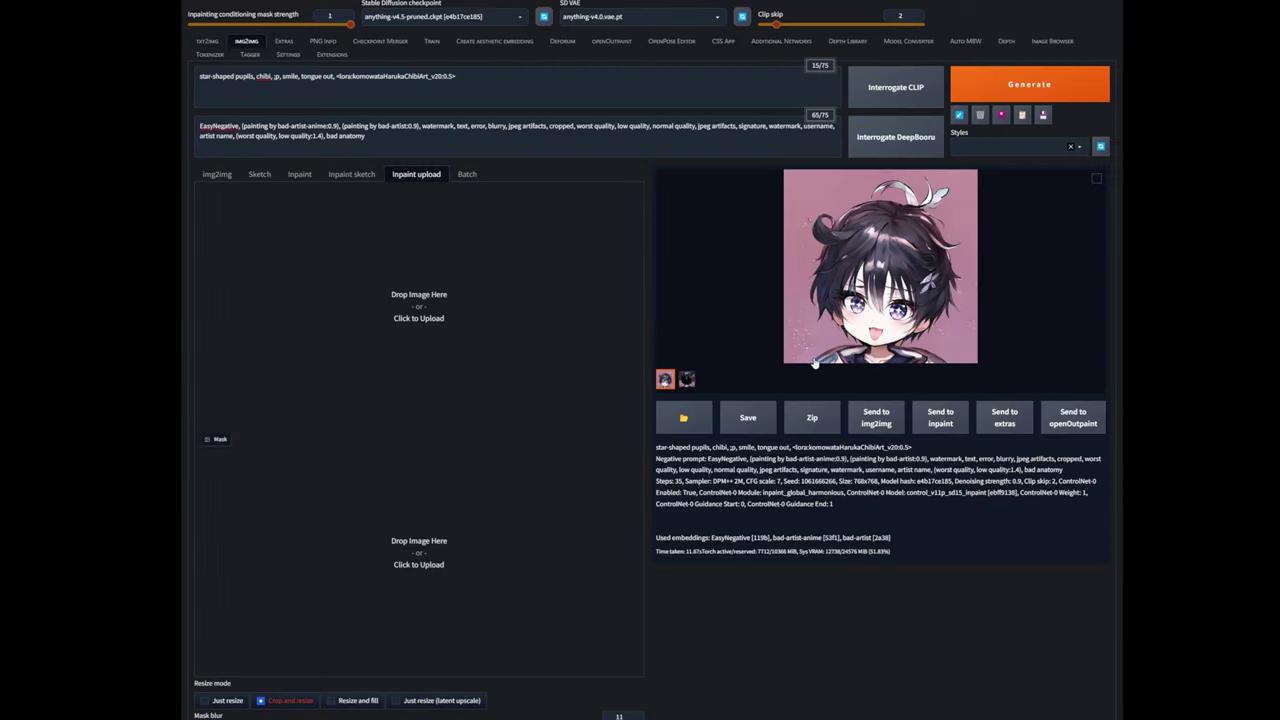
Step: Check the masked crop, set the komowataHarukaChibiArt_v20 LoRA weight to 1, and generate a new face to inspect enlarged
{"action": "left_click", "coordinate": [690, 380]}
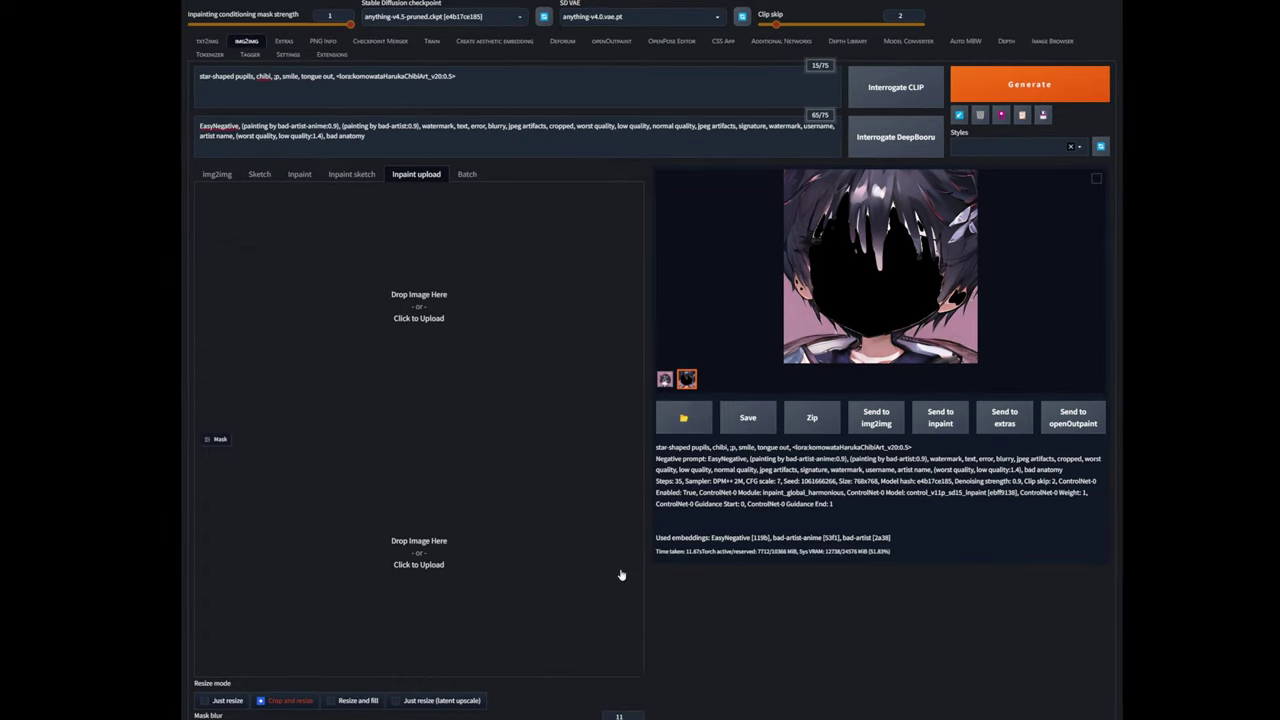
{"action": "left_click", "coordinate": [98, 562]}
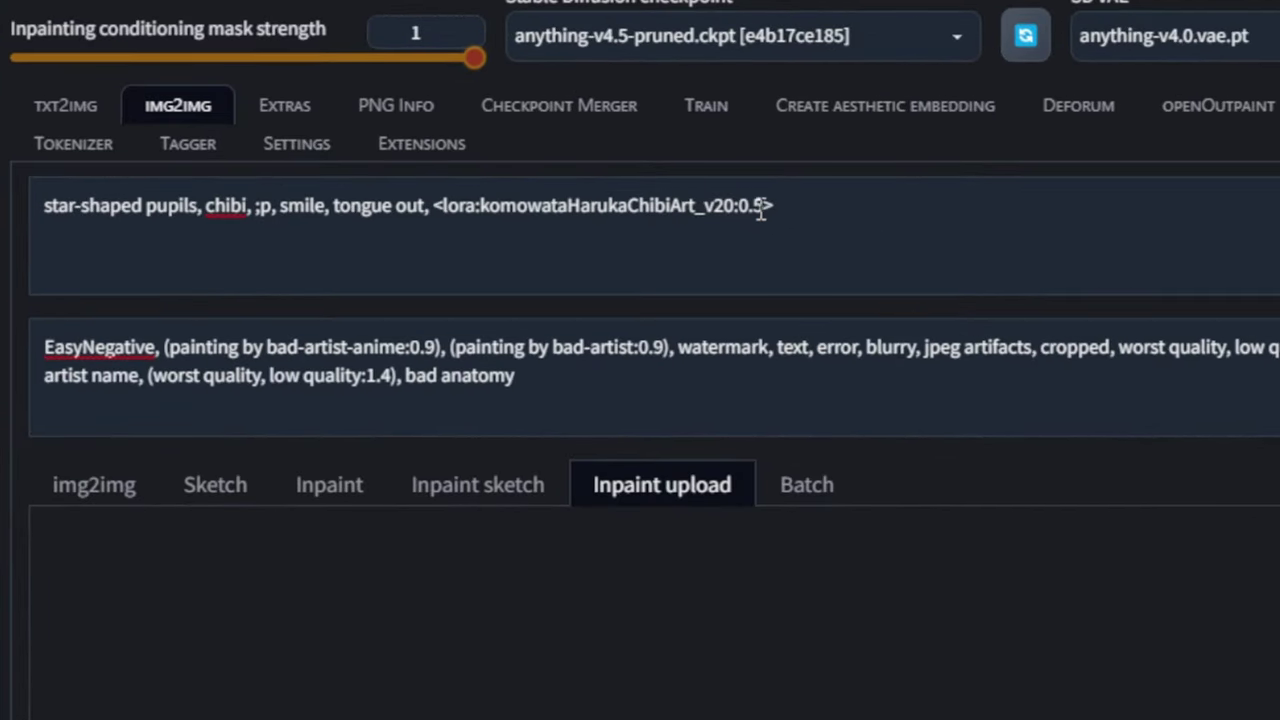
{"action": "left_click", "coordinate": [762, 208]}
{"action": "key", "text": "BackSpace"}
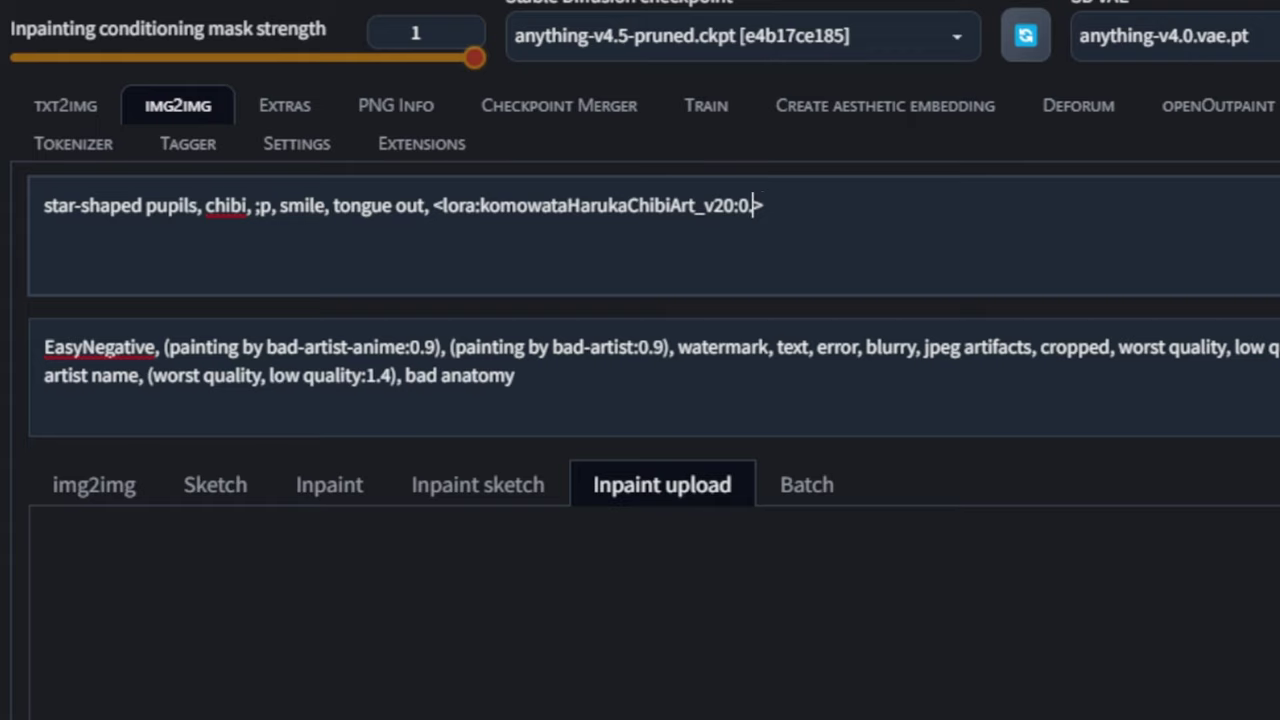
{"action": "key", "text": "BackSpace"}
{"action": "key", "text": "ctrl+Return"}
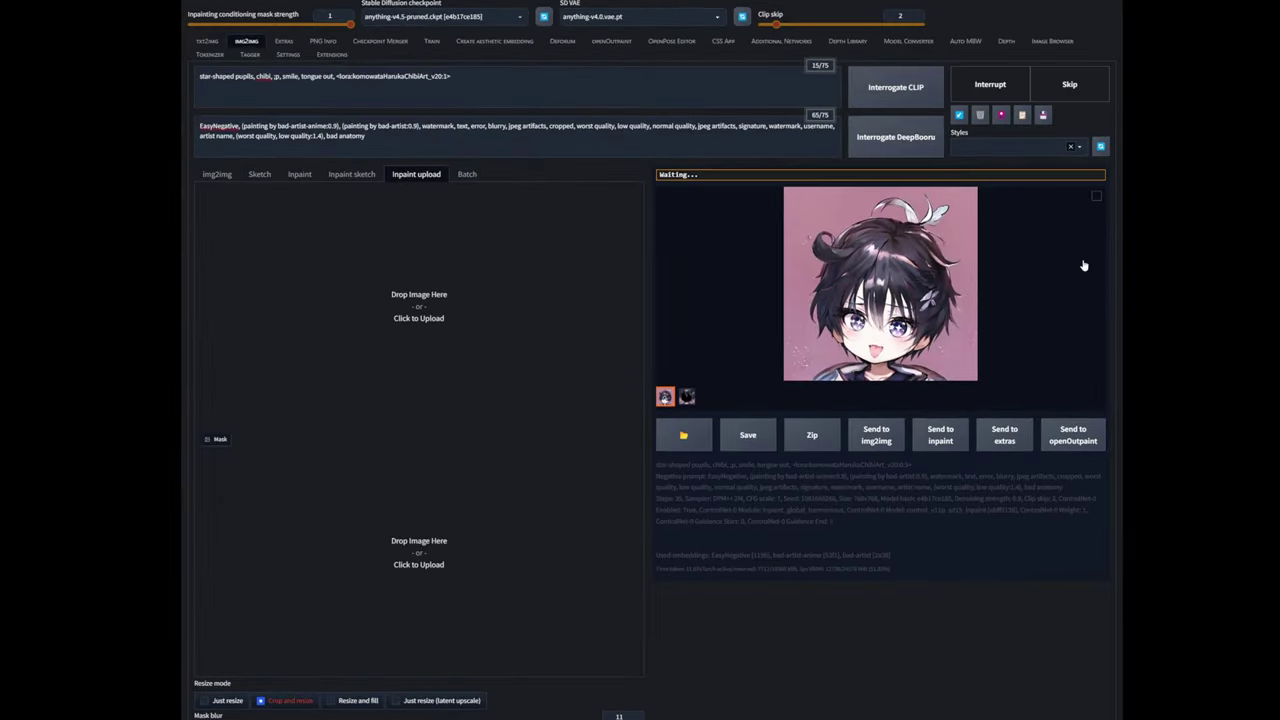
{"action": "left_click", "coordinate": [928, 348]}
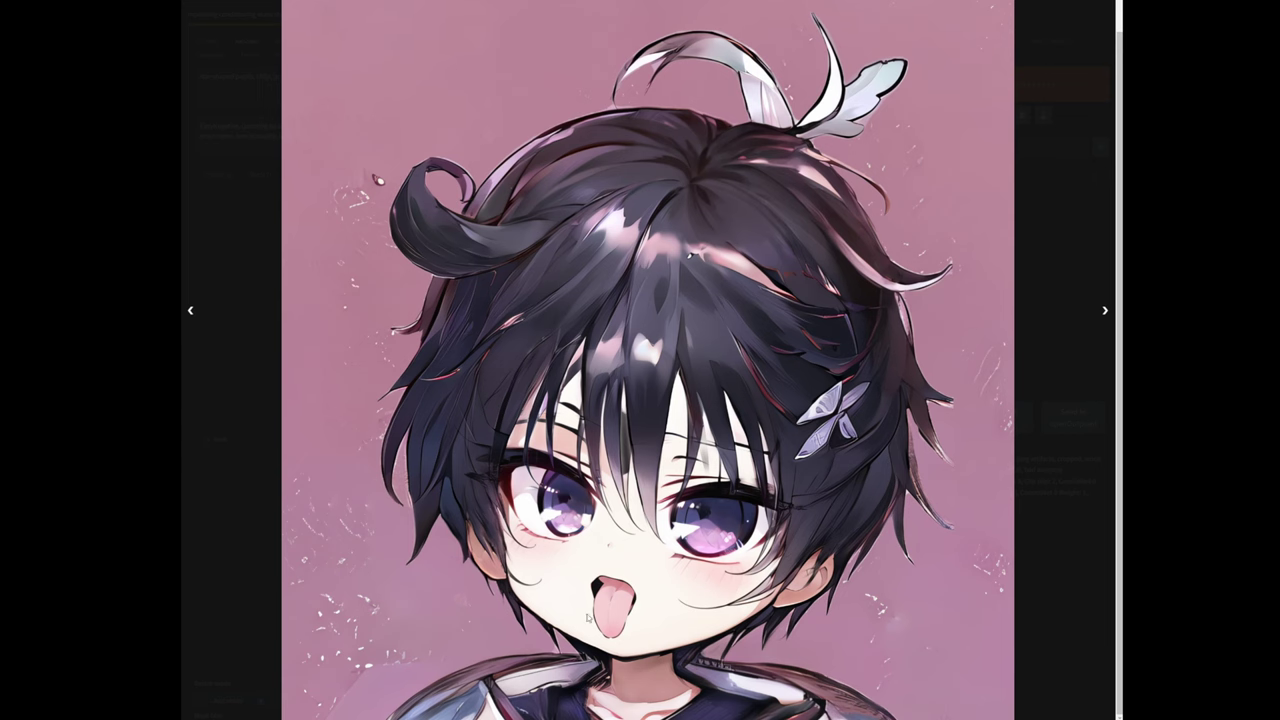
{"action": "left_click", "coordinate": [1052, 420]}
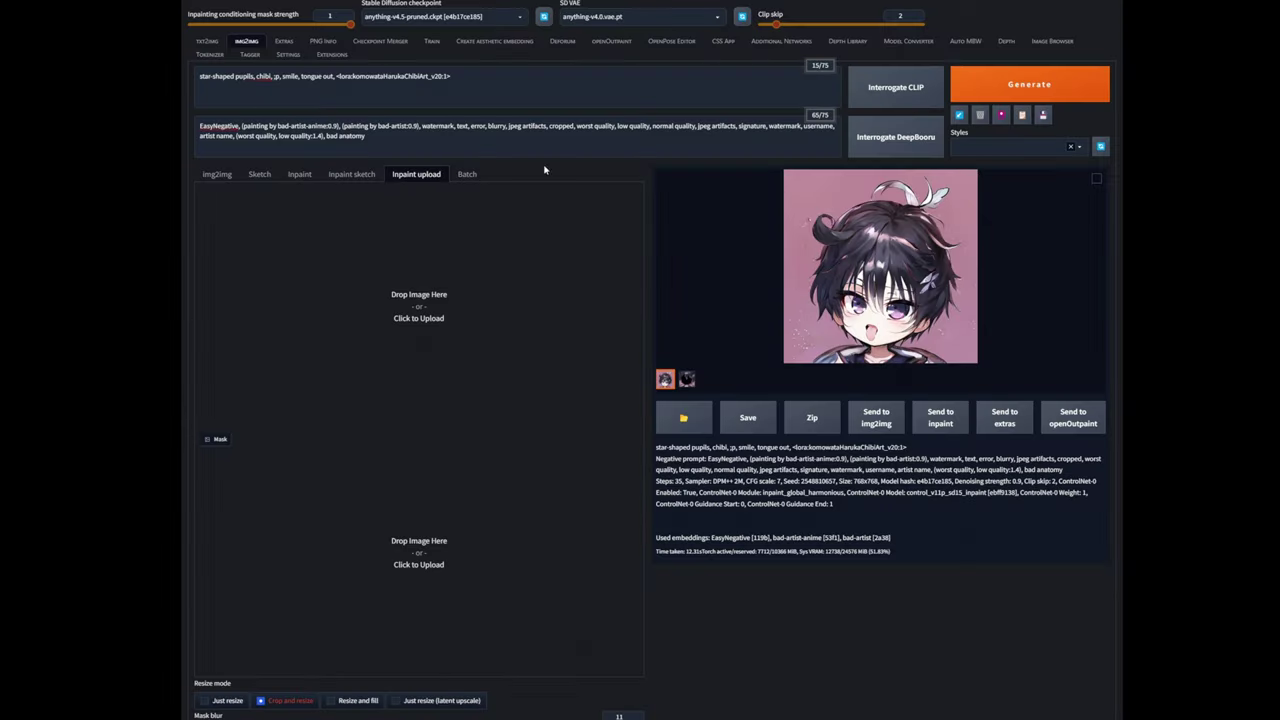
Step: Set the komowataHarukaChibiArt_v20 LoRA weight to 0.7, generate the face again, and inspect the result enlarged
{"action": "left_click", "coordinate": [447, 77]}
{"action": "key", "text": "BackSpace"}
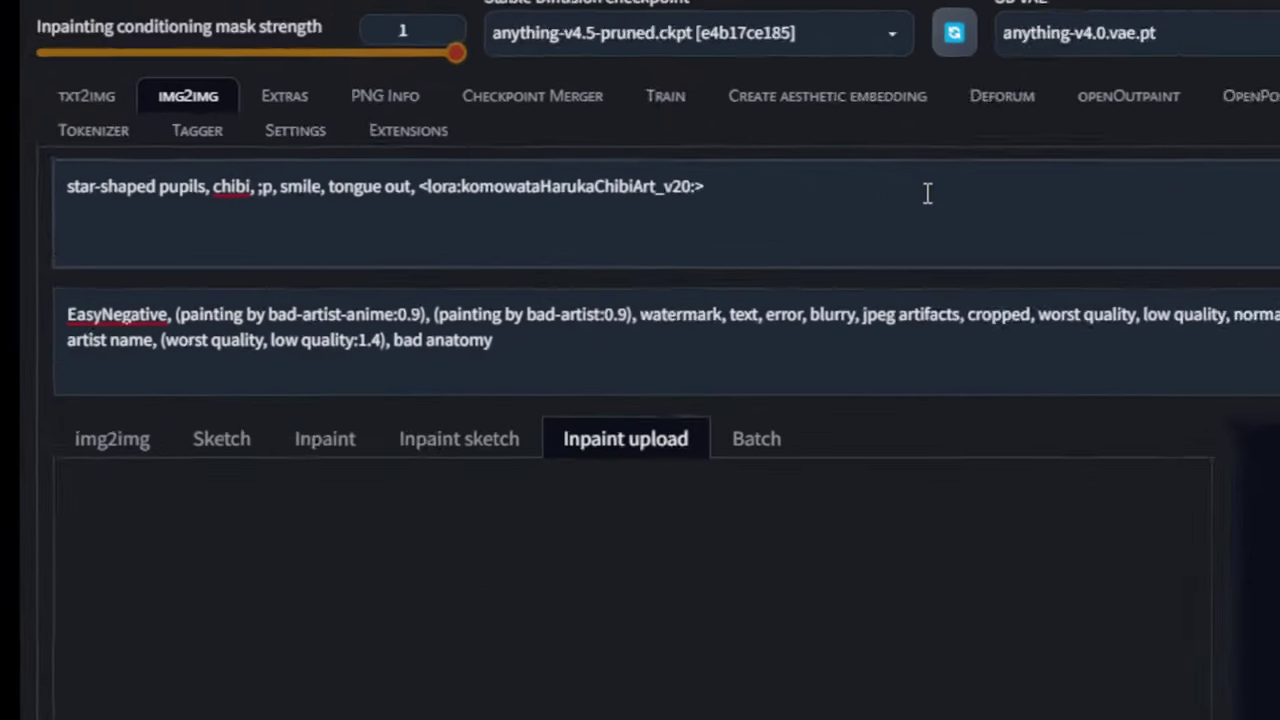
{"action": "type", "text": "0.7"}
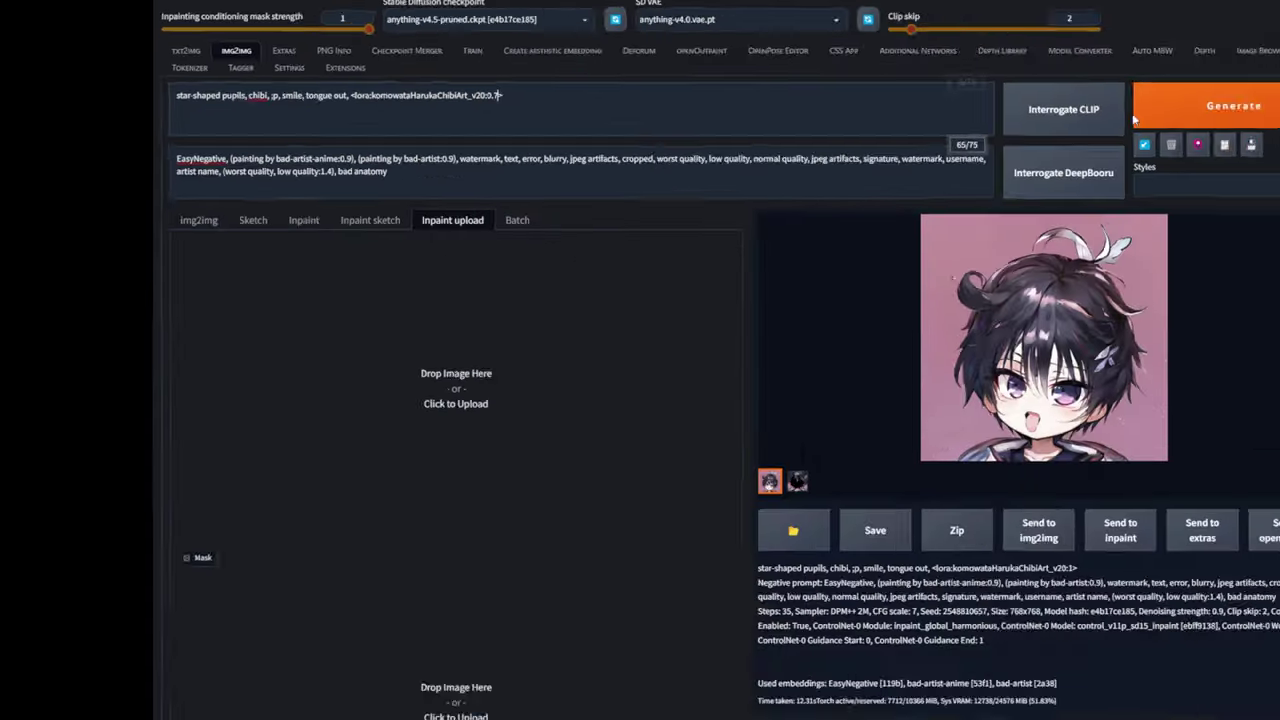
{"action": "key", "text": "ctrl+Return"}
{"action": "left_click", "coordinate": [882, 337]}
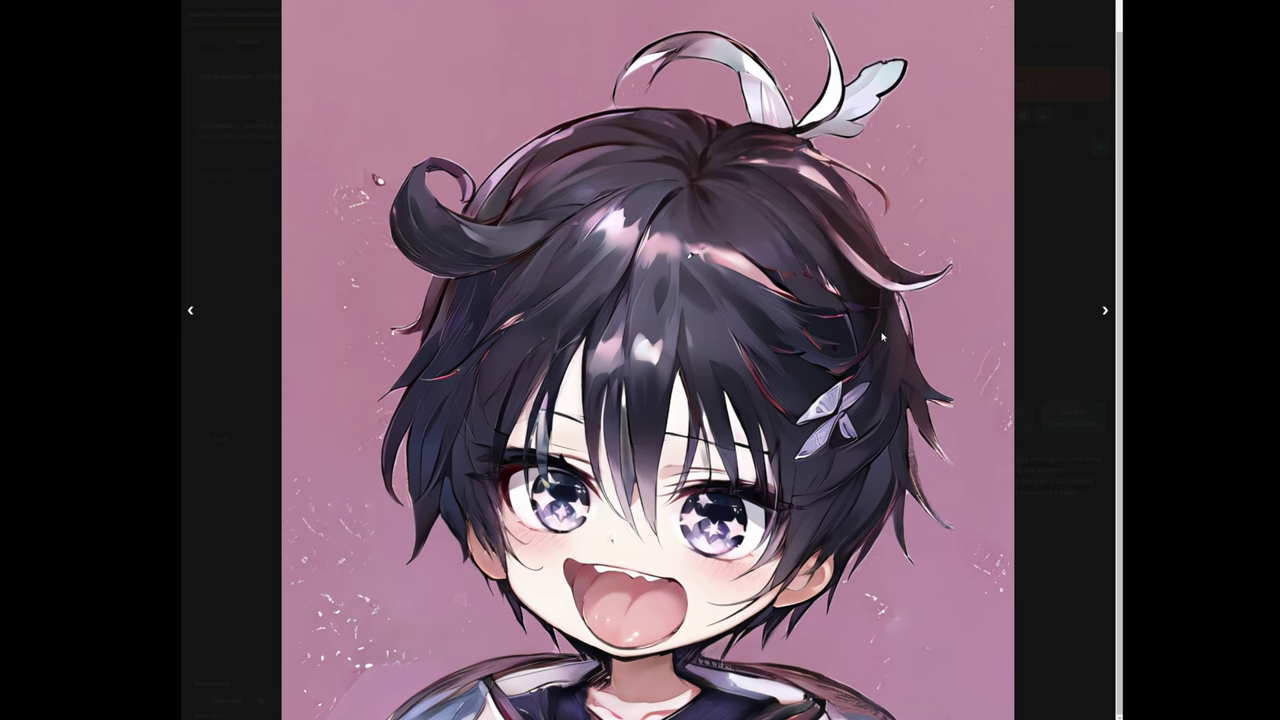
{"action": "left_click", "coordinate": [1048, 433]}
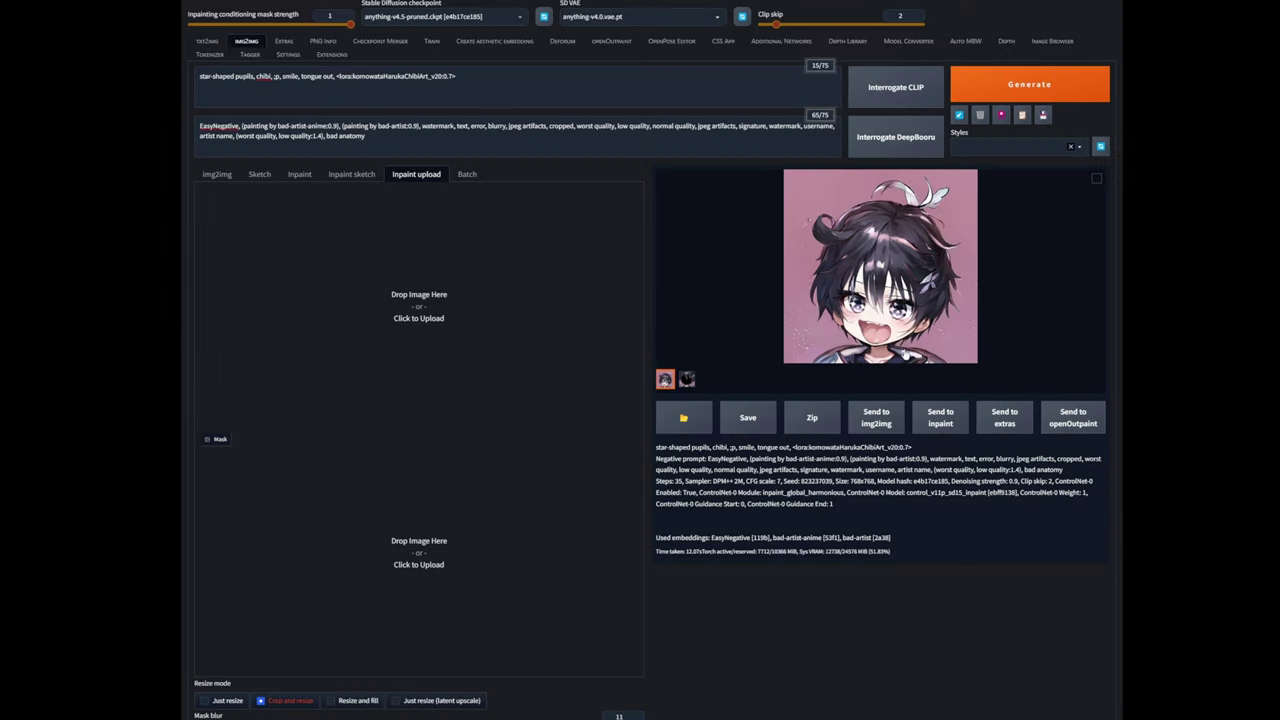
{"action": "left_click", "coordinate": [924, 324]}
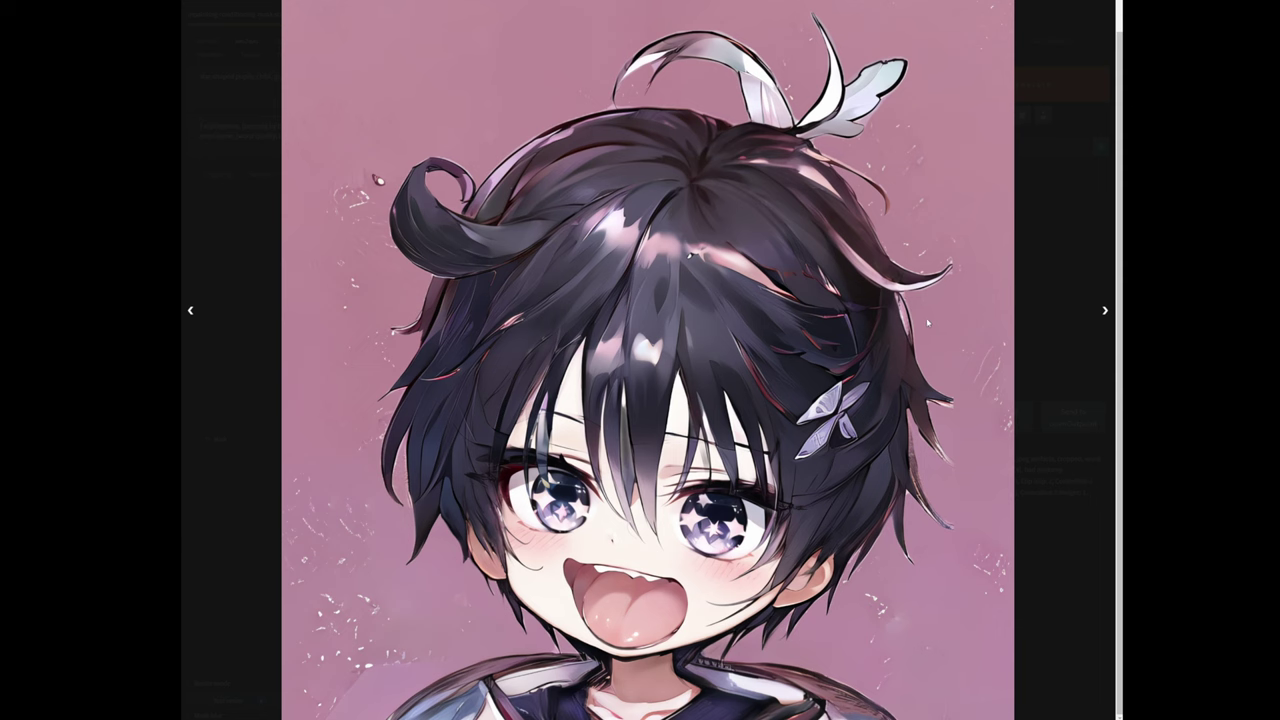
{"action": "left_click", "coordinate": [1043, 430]}
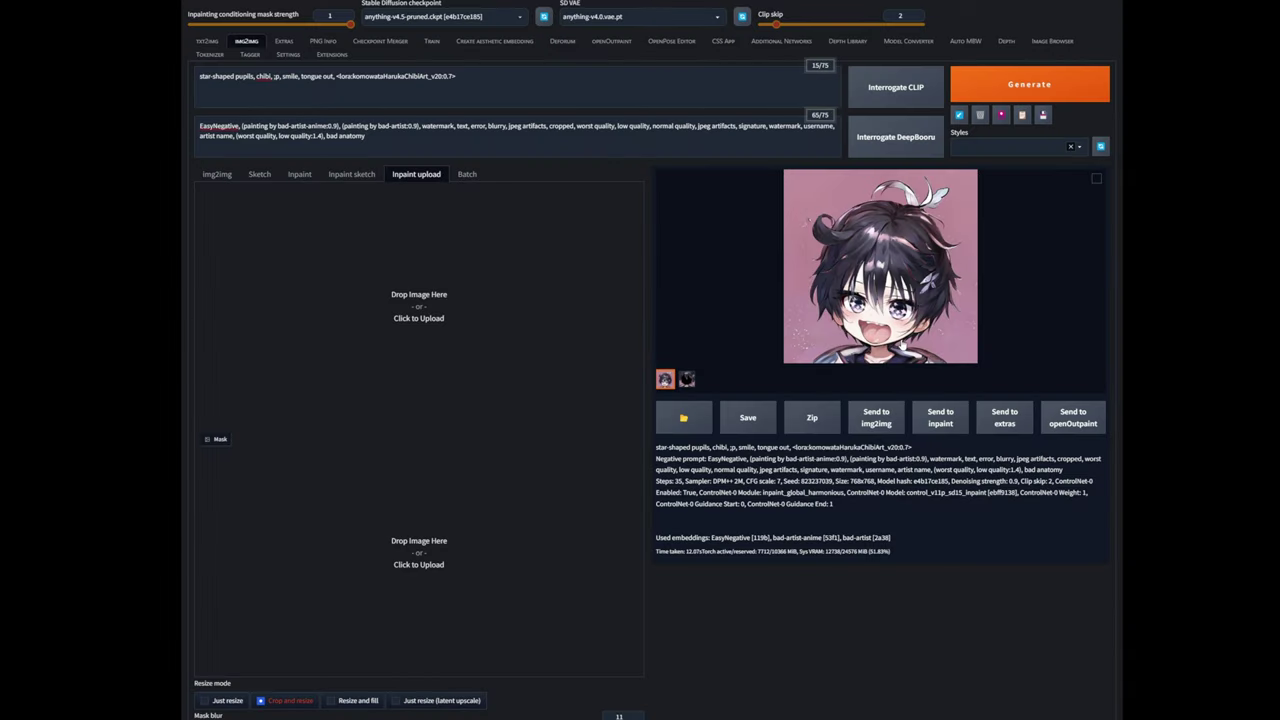
{"action": "left_click", "coordinate": [884, 323]}
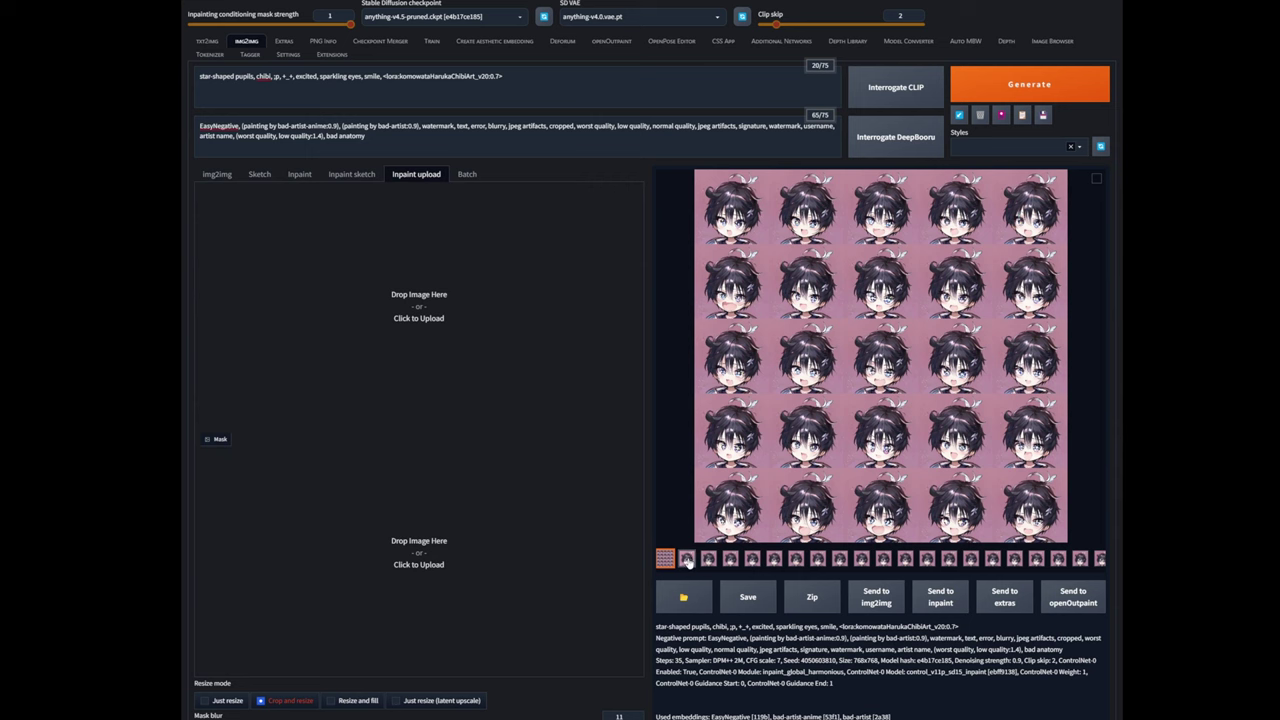
Step: Inspect the grid of generated faces and the first individual face enlarged
{"action": "left_click", "coordinate": [755, 496]}
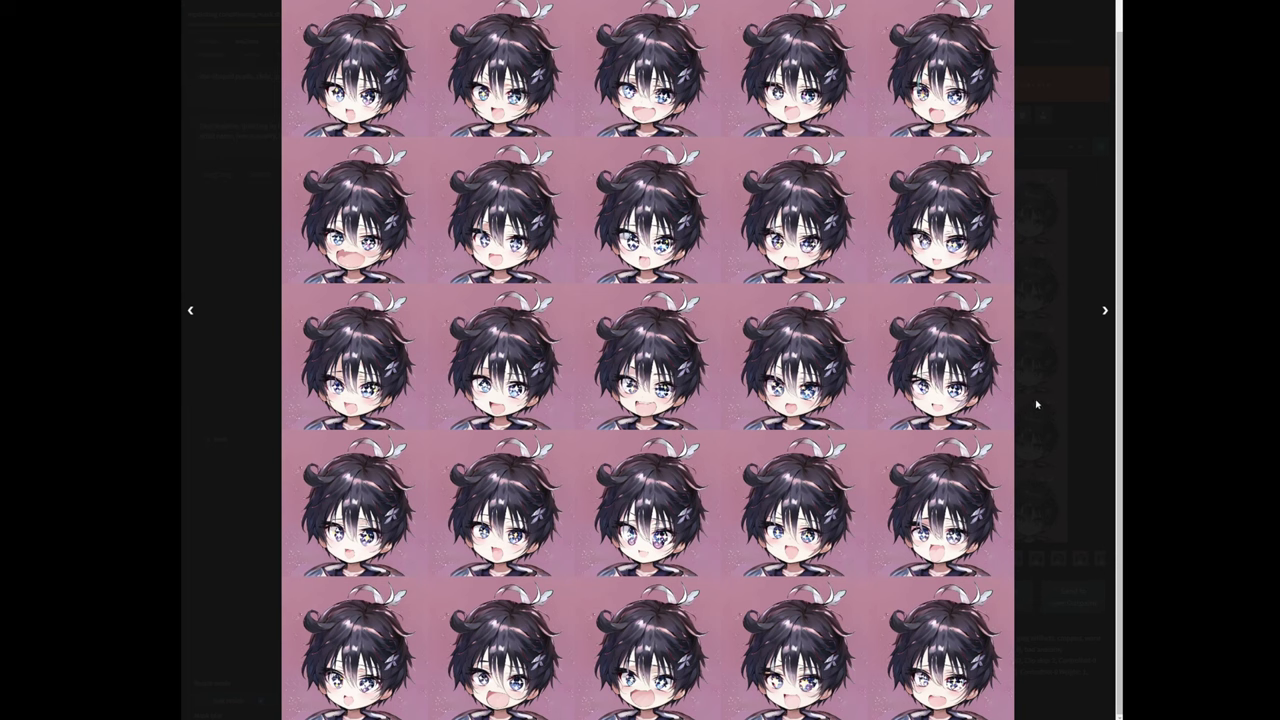
{"action": "left_click", "coordinate": [1102, 315]}
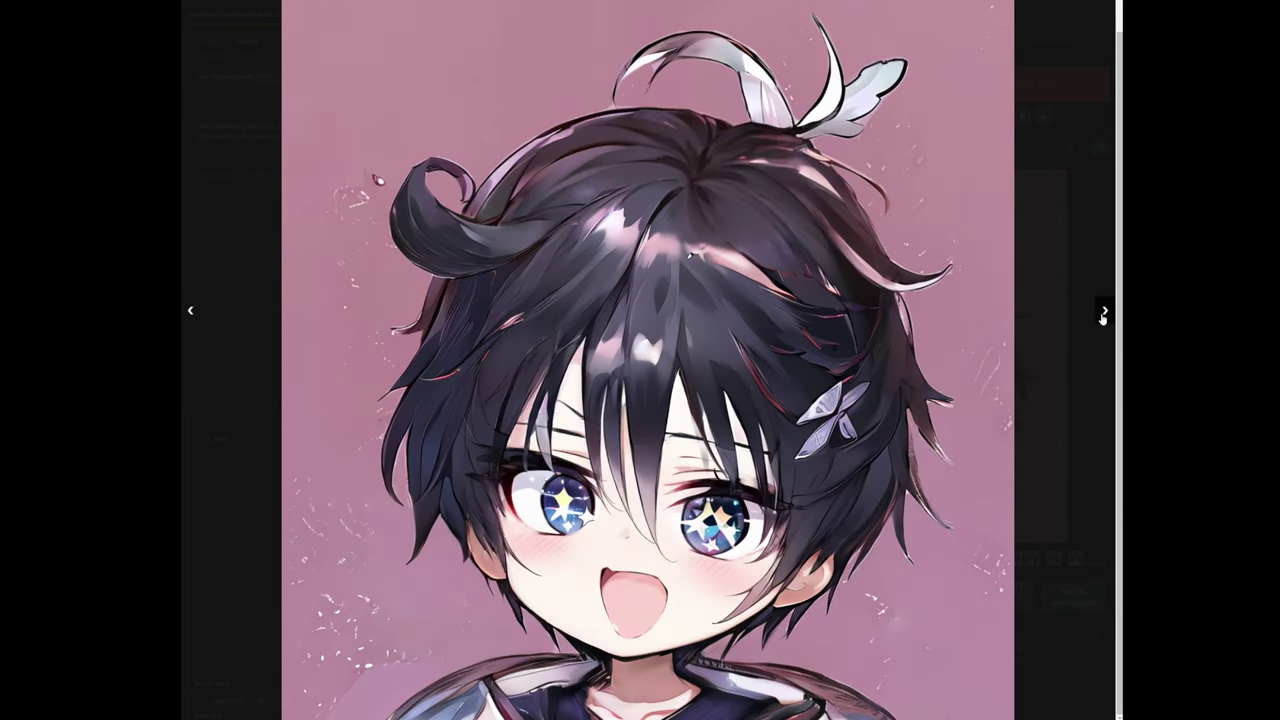
{"action": "key", "text": "Escape"}
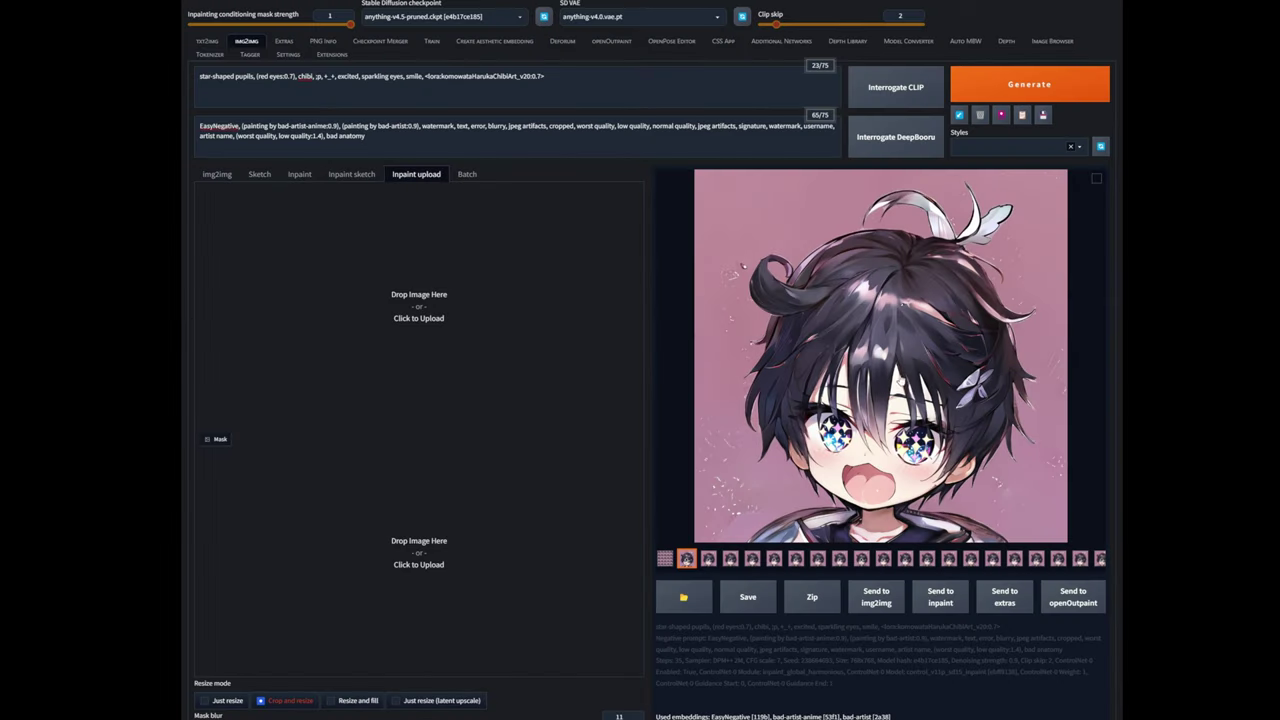
Step: Switch the ControlNet control mode to Balanced and back to "ControlNet is more important"
{"action": "scroll", "coordinate": [540, 434], "scroll_direction": "down", "scroll_amount": 7}
{"action": "scroll", "coordinate": [533, 434], "scroll_direction": "down", "scroll_amount": 5}
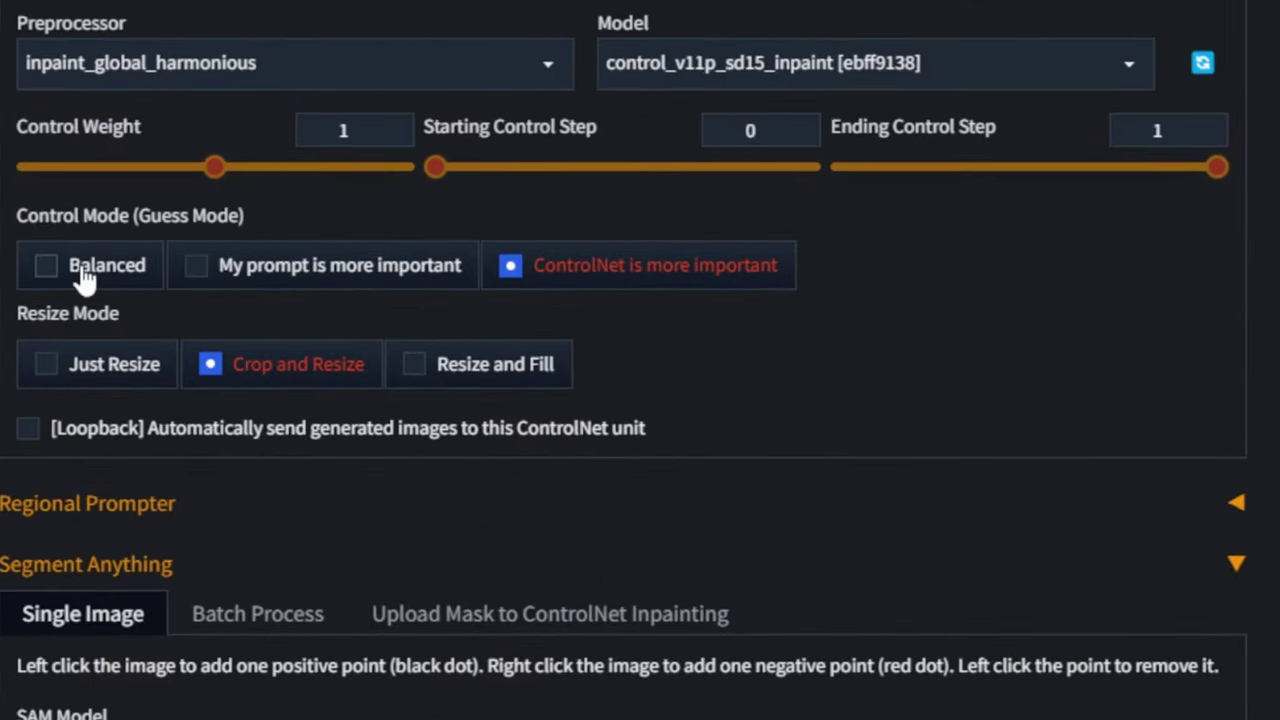
{"action": "left_click", "coordinate": [85, 278]}
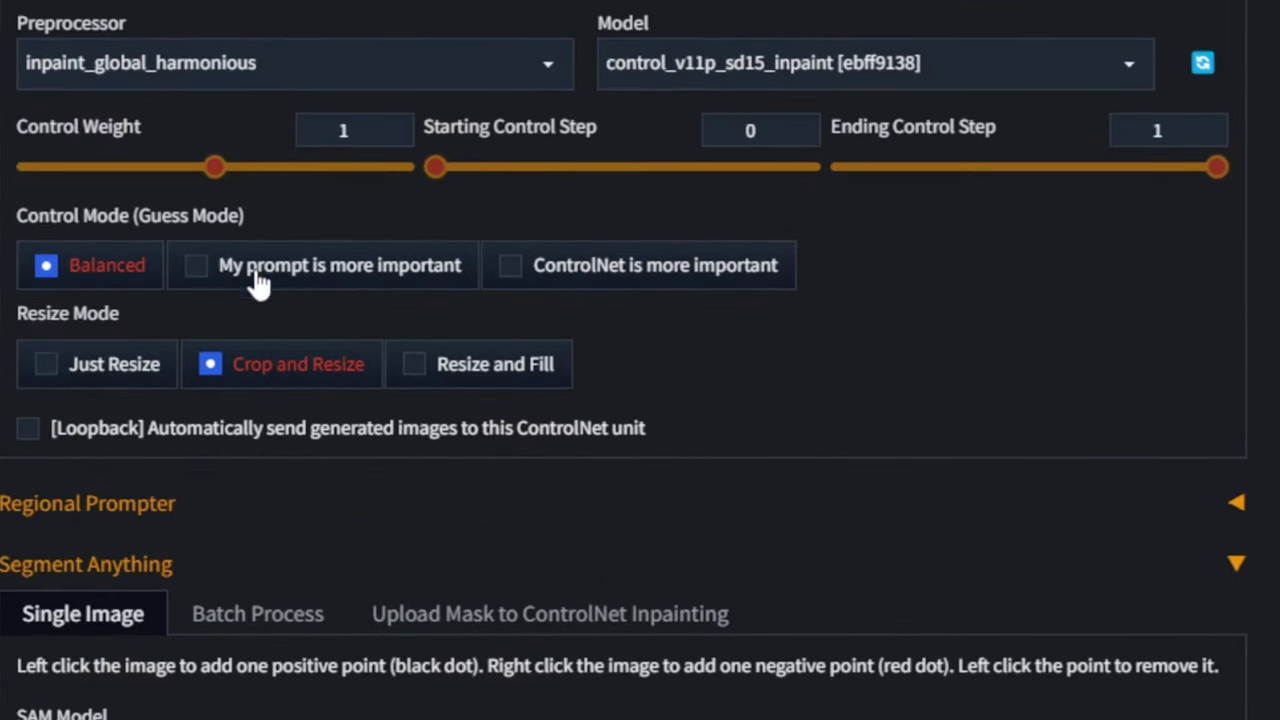
{"action": "left_click", "coordinate": [688, 280]}
{"action": "scroll", "coordinate": [766, 388], "scroll_direction": "up", "scroll_amount": 10}
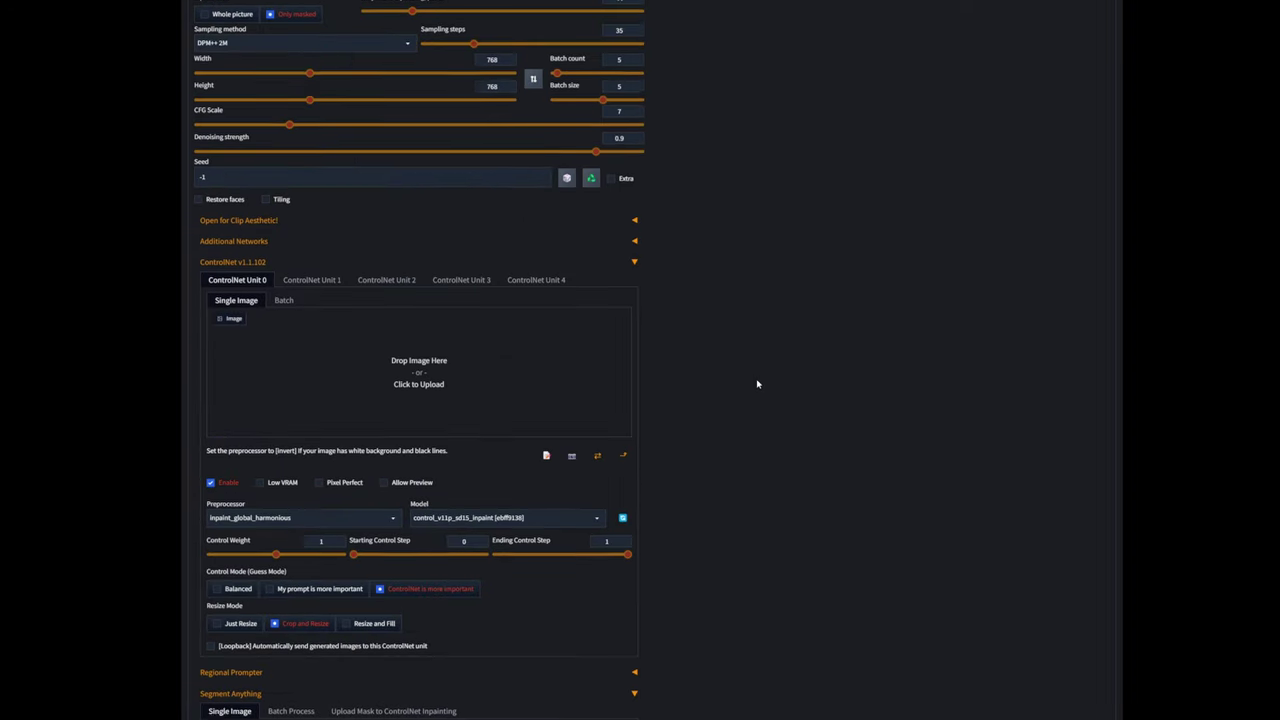
{"action": "scroll", "coordinate": [766, 388], "scroll_direction": "up", "scroll_amount": 6}
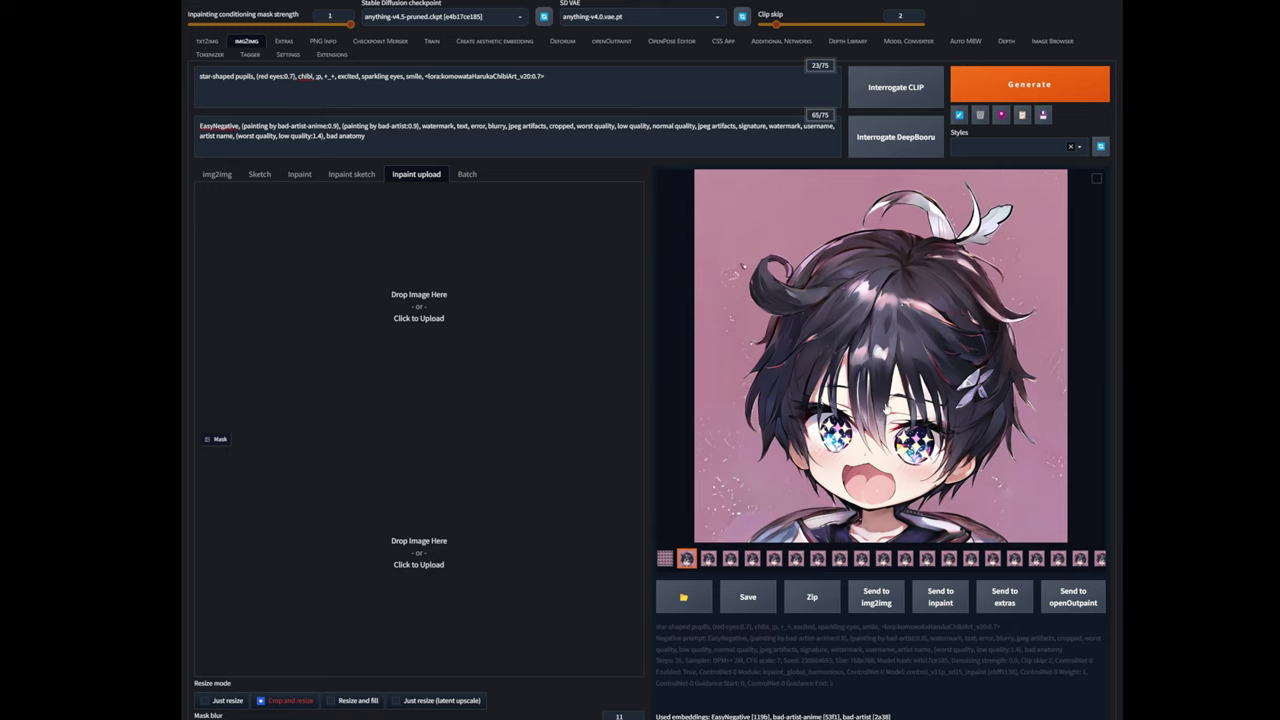
Step: Compare several of the generated red-eyes prompt variations in the output gallery
{"action": "left_click", "coordinate": [709, 559]}
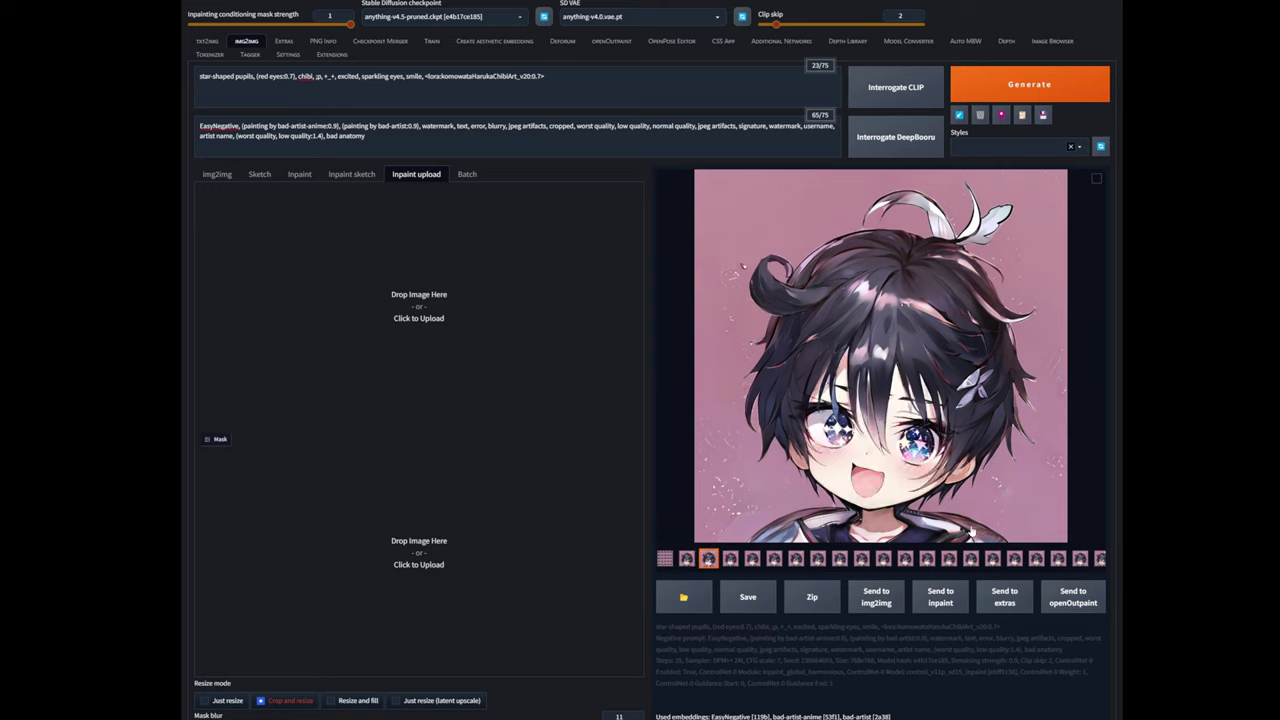
{"action": "left_click", "coordinate": [983, 559]}
{"action": "left_click", "coordinate": [1009, 559]}
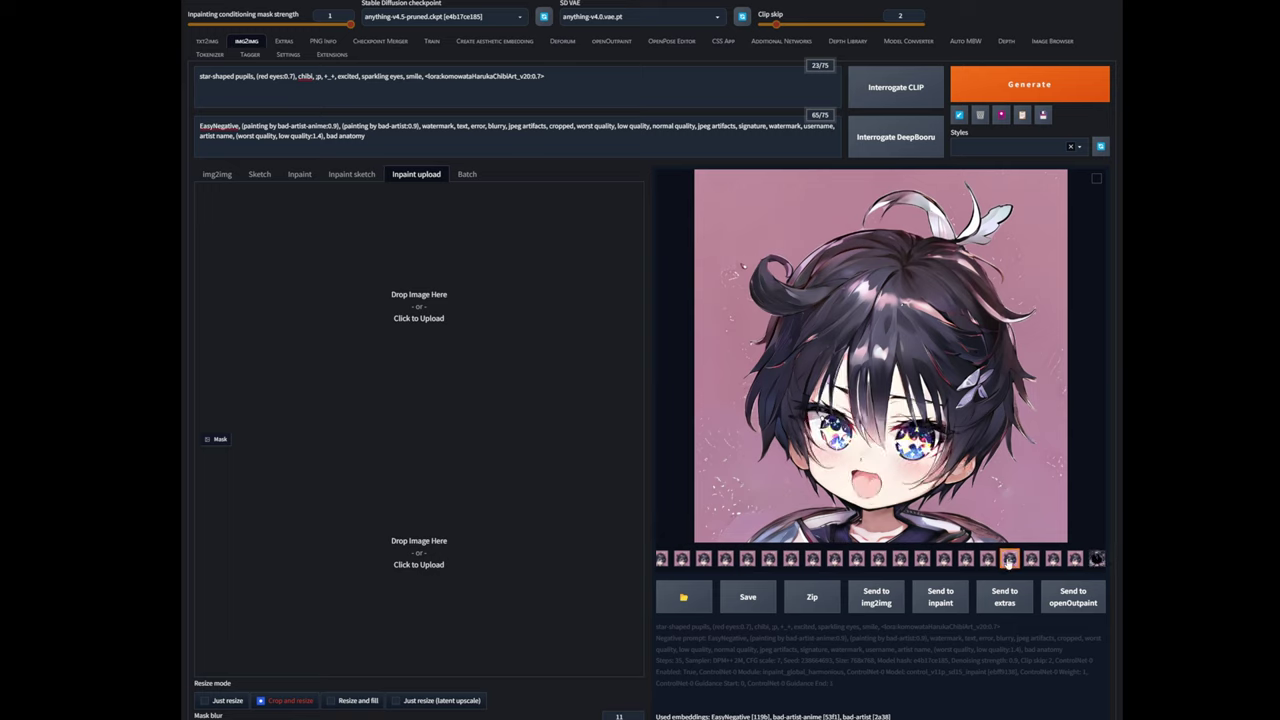
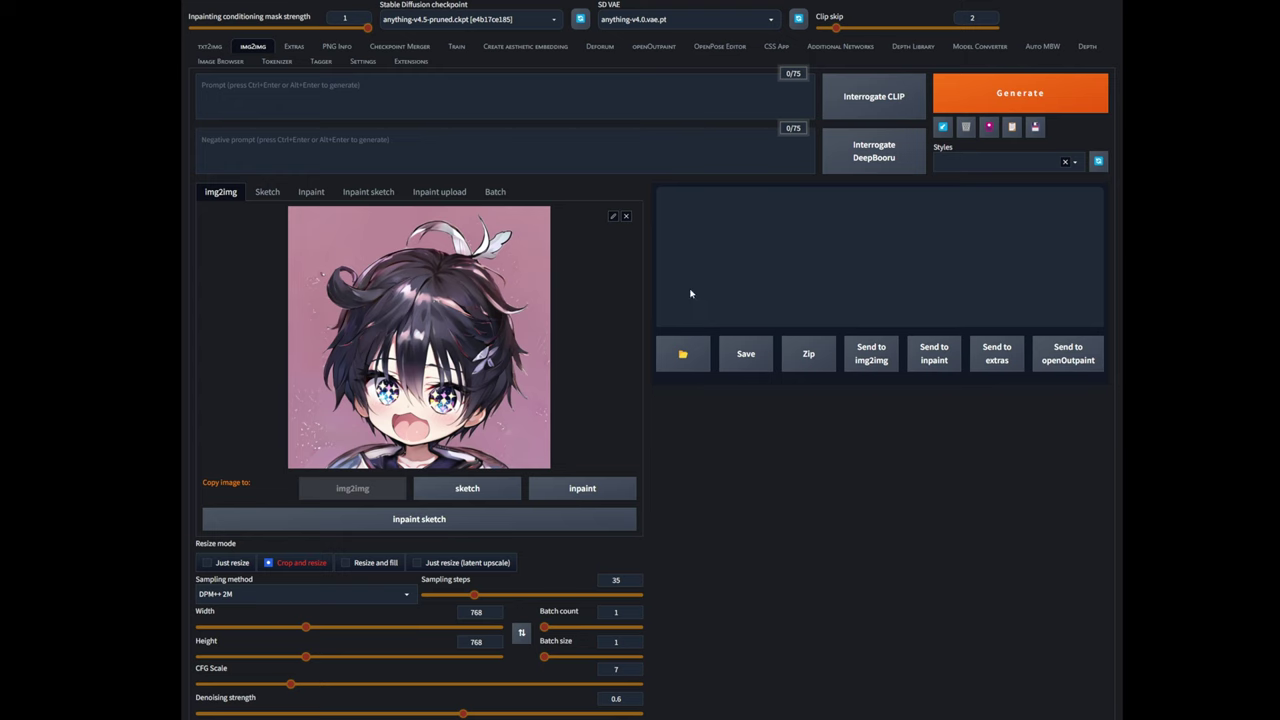
Step: Review the img2img ControlNet settings for the ip2p model and briefly check the Segment Anything section
{"action": "scroll", "coordinate": [911, 505], "scroll_direction": "down", "scroll_amount": 7}
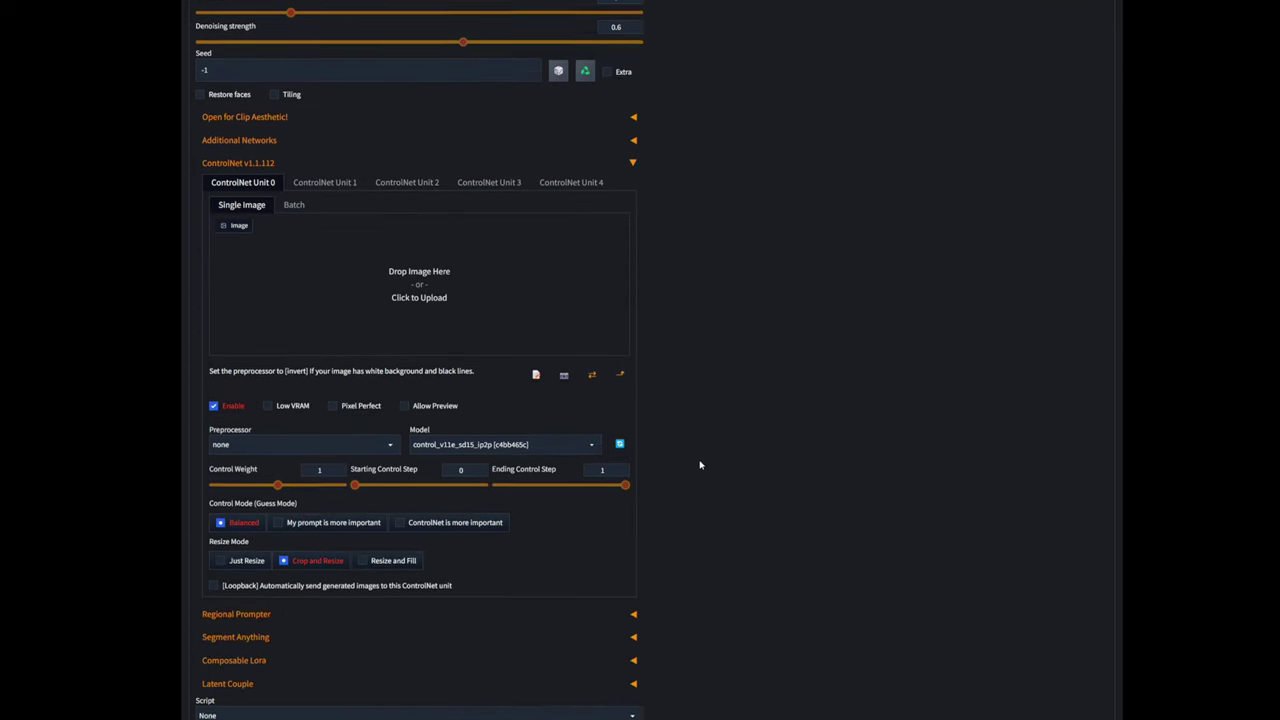
{"action": "left_click", "coordinate": [263, 590]}
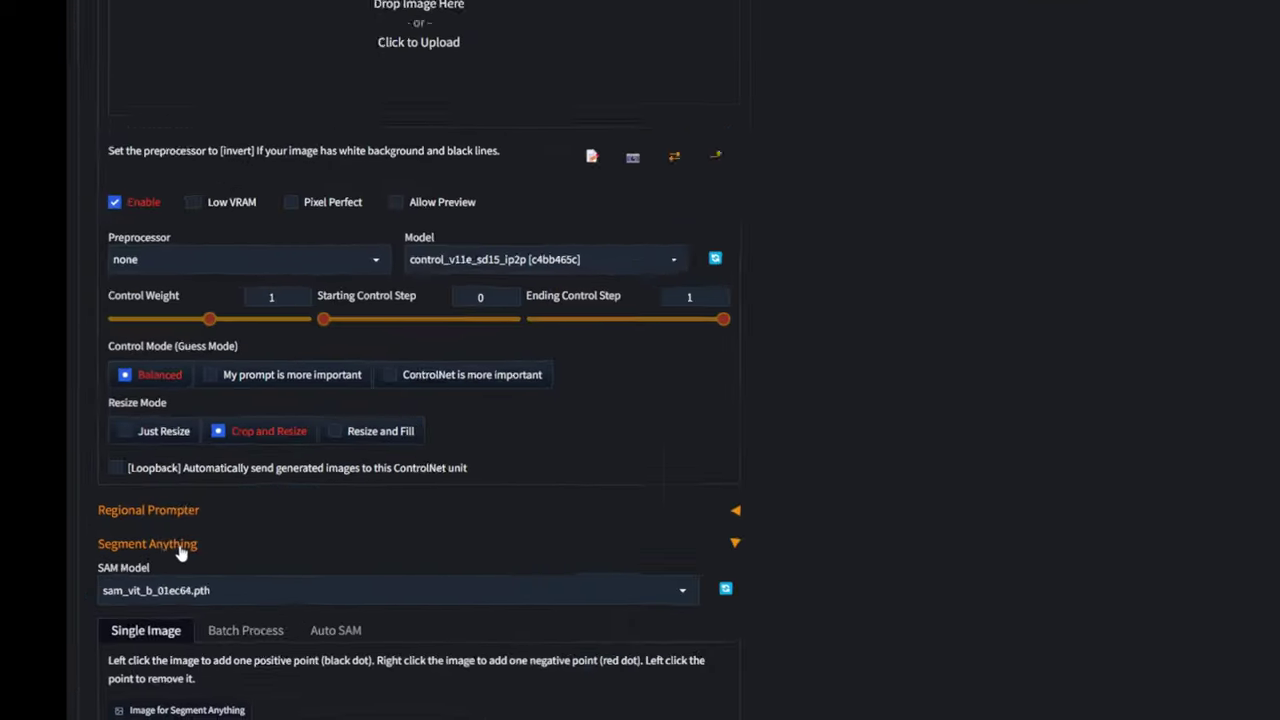
{"action": "left_click", "coordinate": [263, 590]}
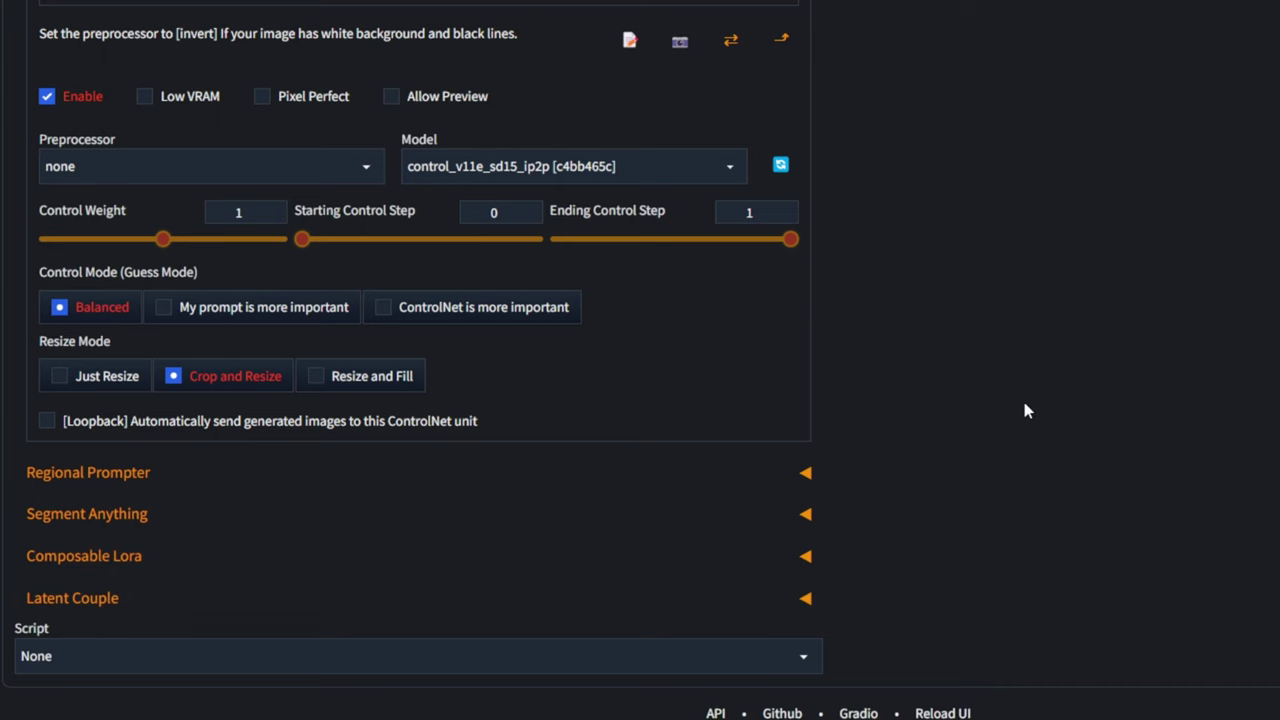
{"action": "scroll", "coordinate": [1022, 400], "scroll_direction": "up", "scroll_amount": 10}
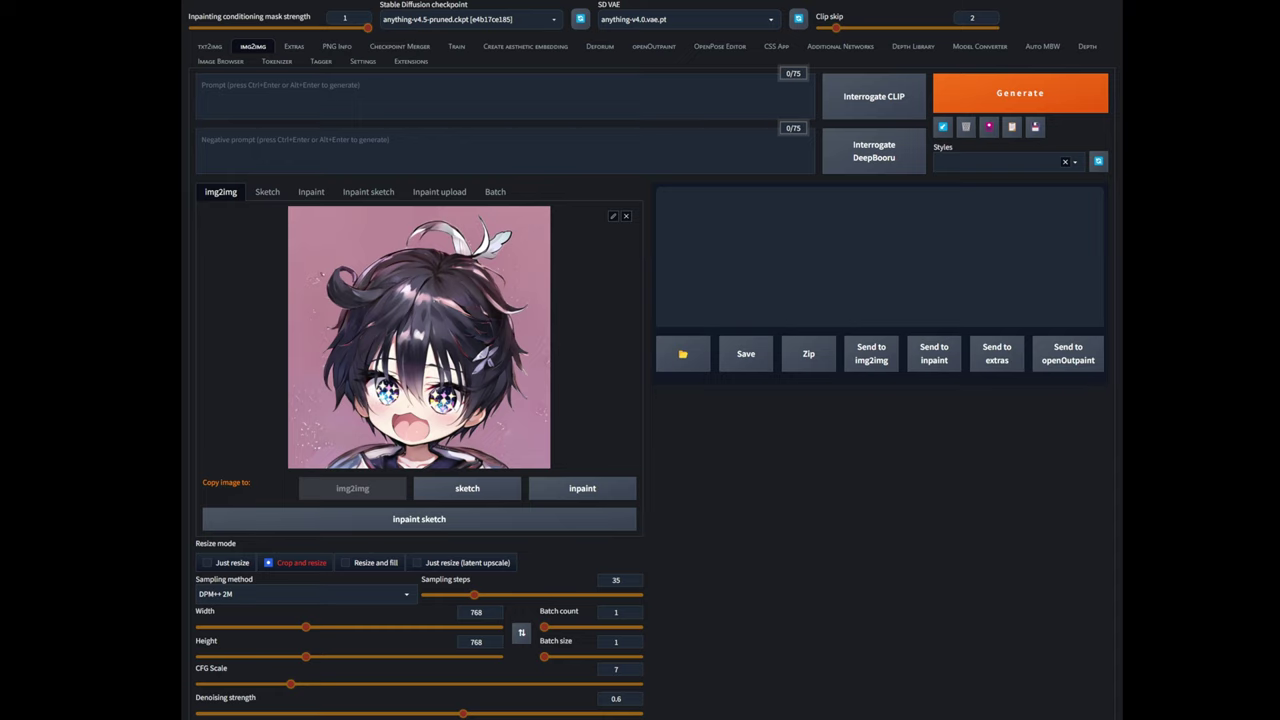
Step: Fill the negative prompt with the EasyNegative quality tags ending in "bad anatomy" and set the prompt to "make the mouth closed"
{"action": "left_click", "coordinate": [293, 147]}
{"action": "type", "text": "EasyNegative, (painting by bad-artist-anime:0.9), (painting by bad-artist:0.9), watermark, text, error, blurry, jpeg artifacts, cropped, worst quality, low quality, normal quality, jpeg artifacts, signature, watermark, username, artist name, (worst quality, low quality:1.4), bad anatomy"}
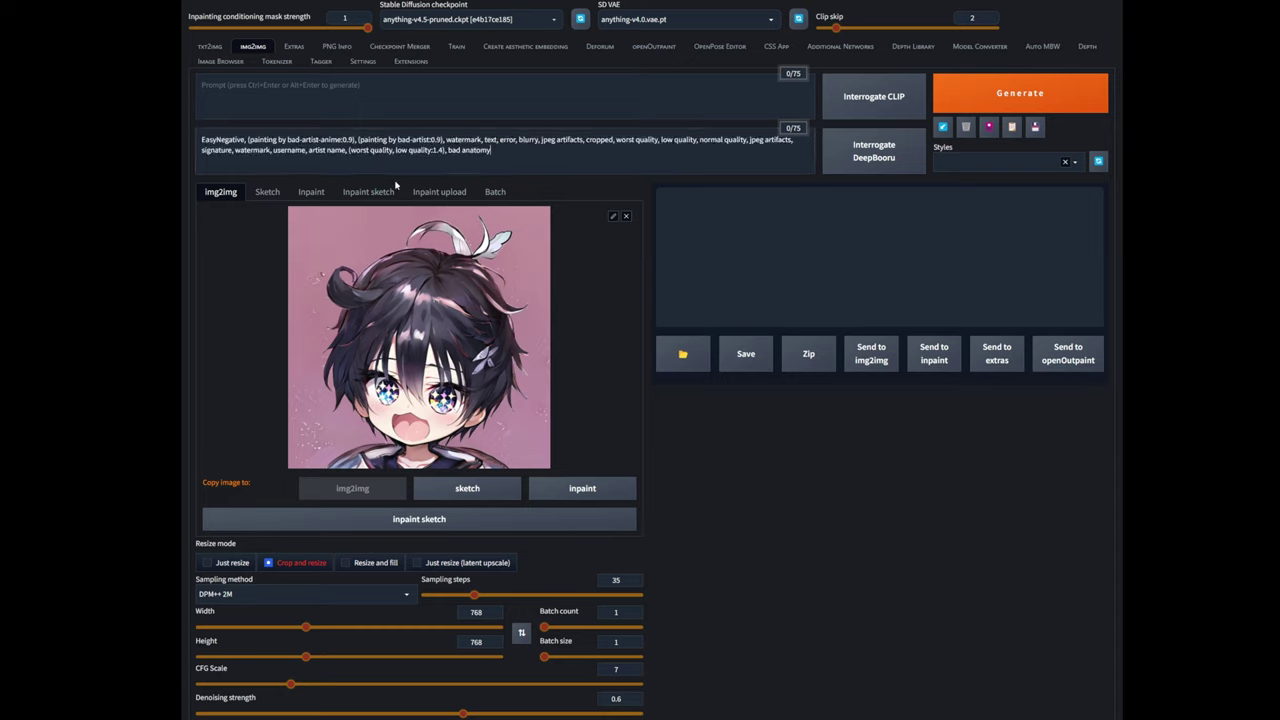
{"action": "left_click", "coordinate": [372, 98]}
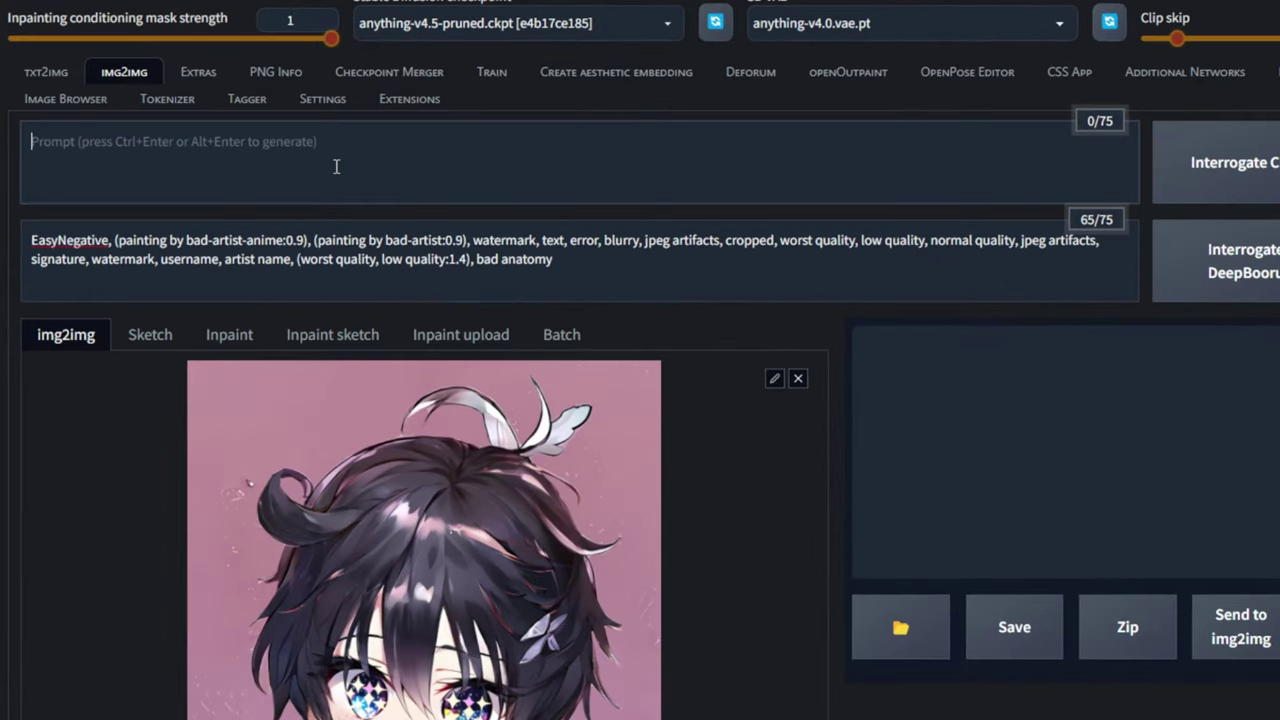
{"action": "type", "text": "make the mouth closed"}
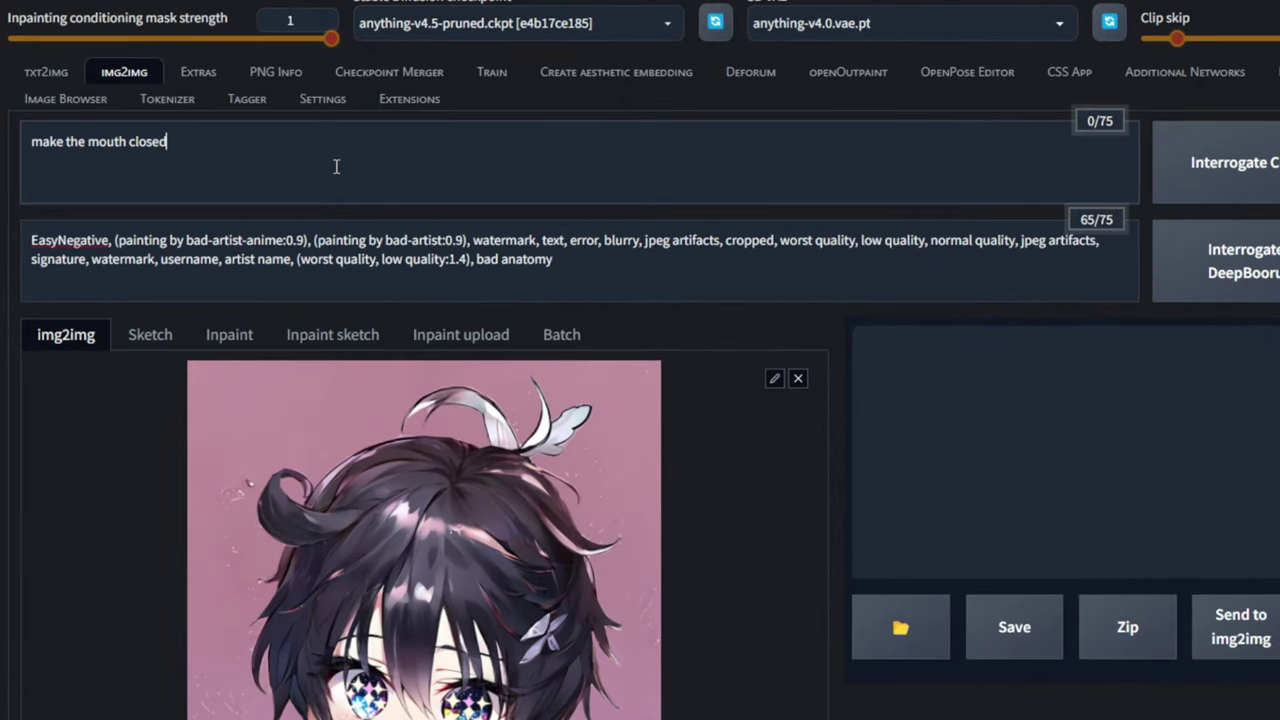
Step: Generate the closed-mouth edit and compare the enlarged result with the other gallery image
{"action": "scroll", "coordinate": [404, 608], "scroll_direction": "down", "scroll_amount": 1}
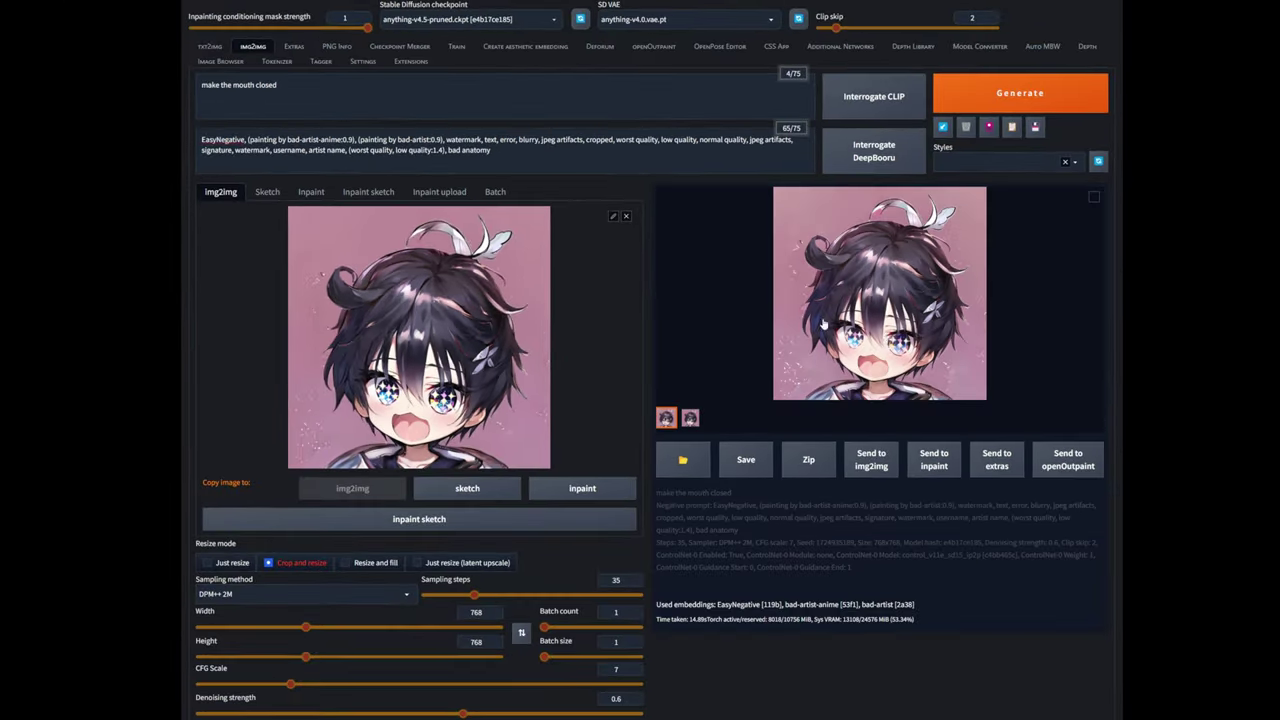
{"action": "left_click", "coordinate": [903, 349]}
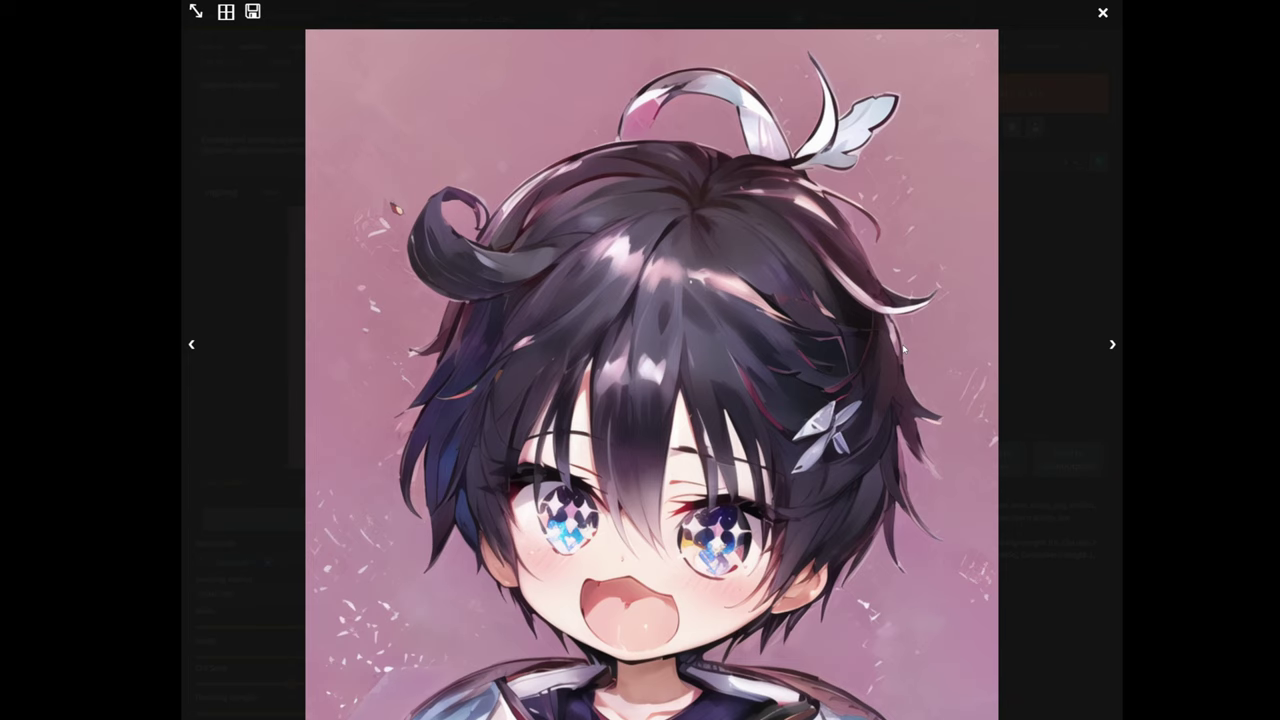
{"action": "left_click", "coordinate": [1112, 347]}
{"action": "left_click", "coordinate": [193, 344]}
{"action": "left_click", "coordinate": [1008, 468]}
Step: Set the CFG scale to 19 and the denoising strength to 0.75
{"action": "scroll", "coordinate": [640, 400], "scroll_direction": "down", "scroll_amount": 5}
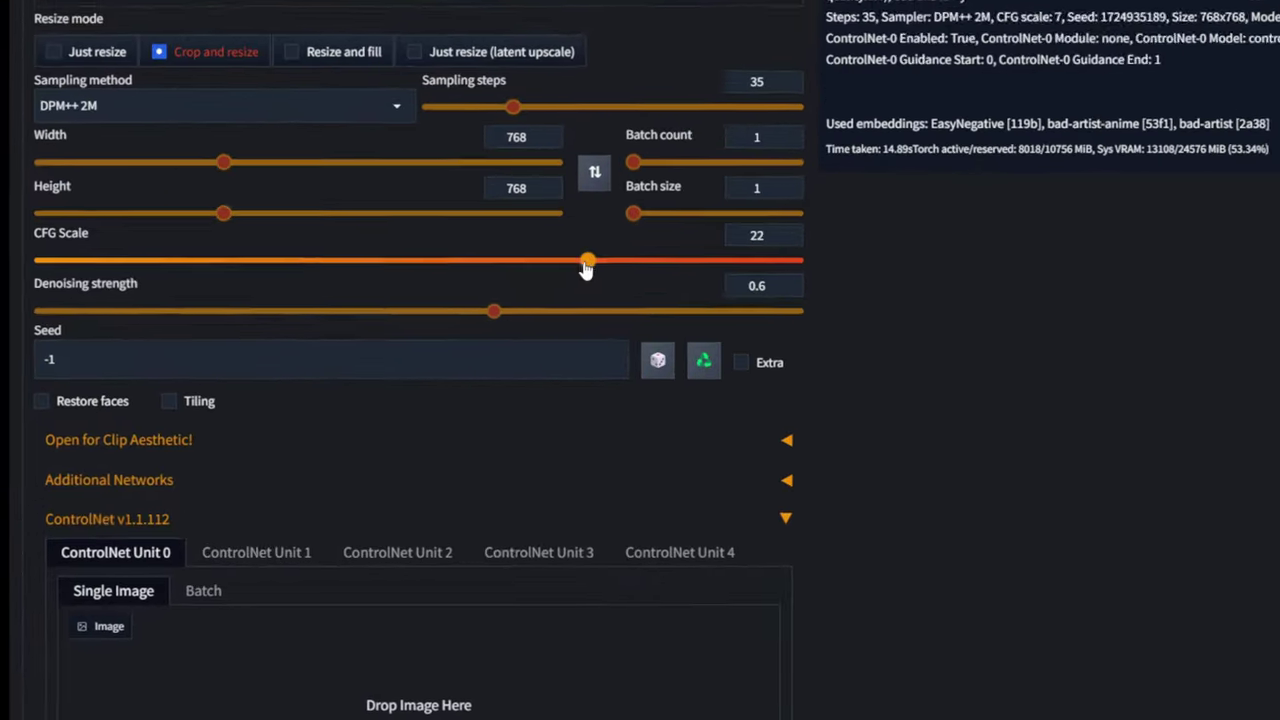
{"action": "left_click_drag", "start_coordinate": [587, 262], "coordinate": [508, 262]}
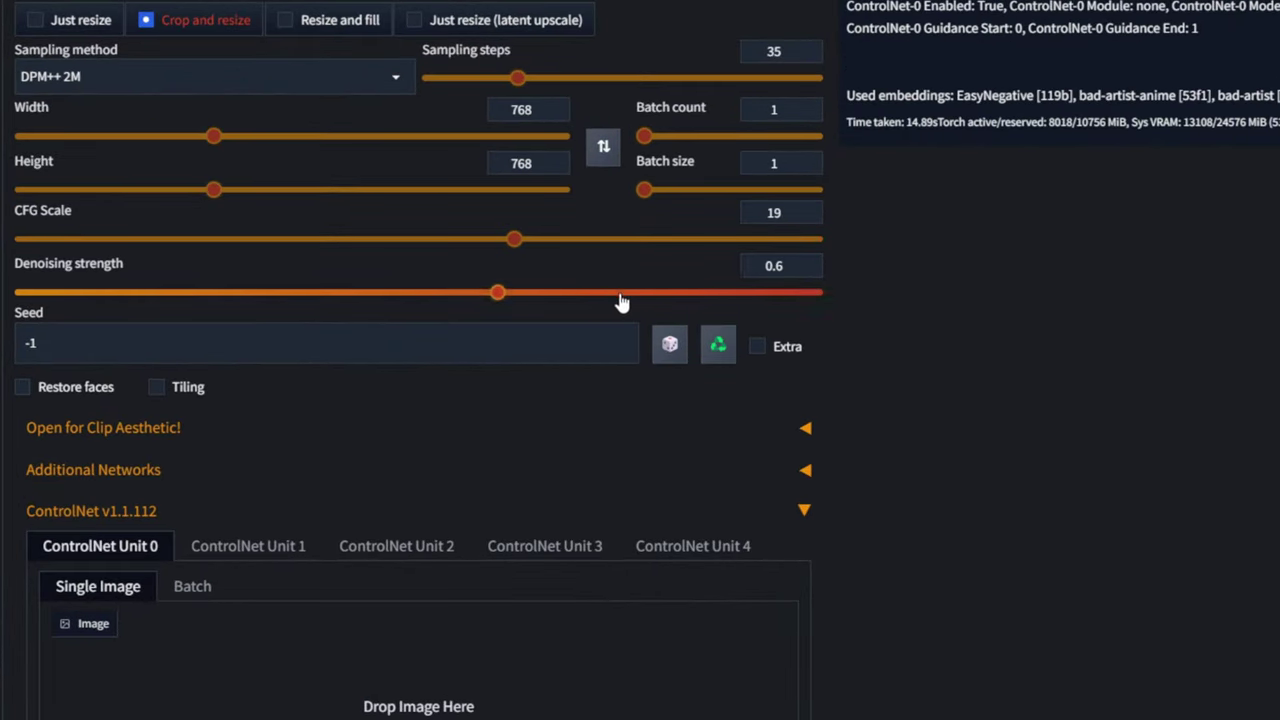
{"action": "mouse_move", "coordinate": [620, 297]}
{"action": "left_mouse_down"}
{"action": "mouse_move", "coordinate": [604, 298]}
{"action": "mouse_move", "coordinate": [616, 296]}
{"action": "left_mouse_up"}
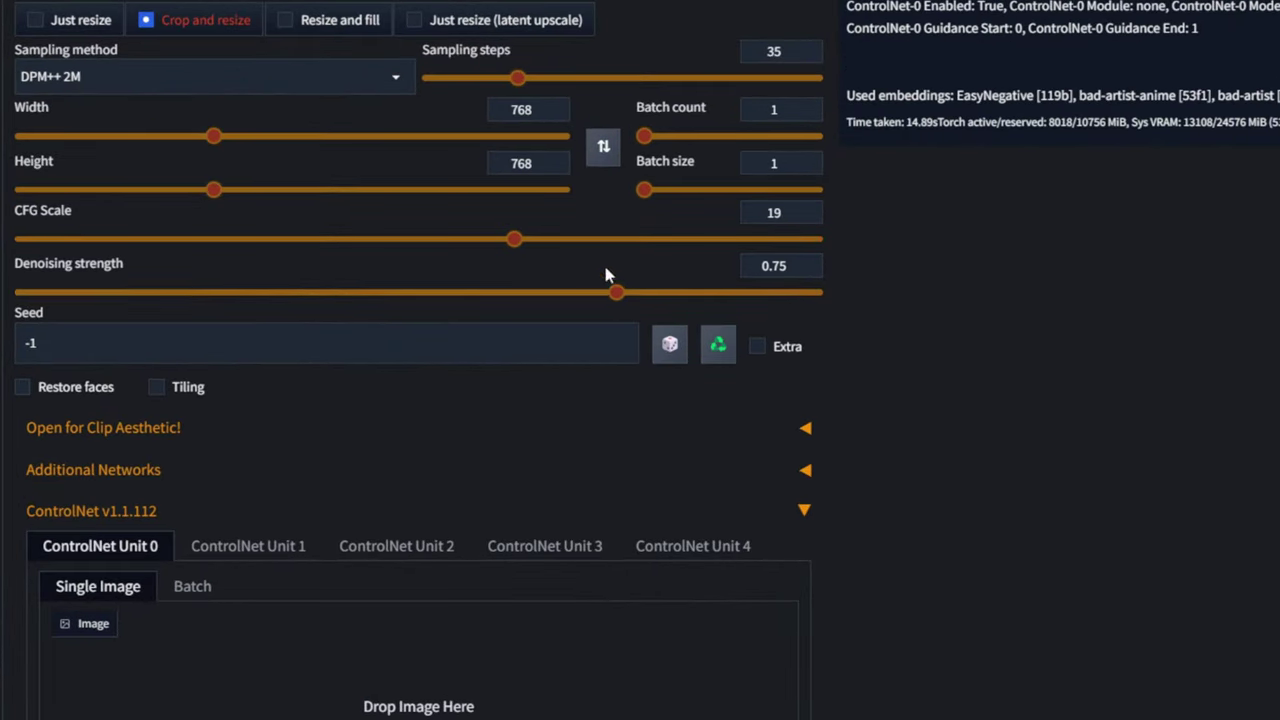
Step: Generate the closed-mouth edit with the current settings and inspect the new result enlarged
{"action": "scroll", "coordinate": [889, 481], "scroll_direction": "up", "scroll_amount": 5}
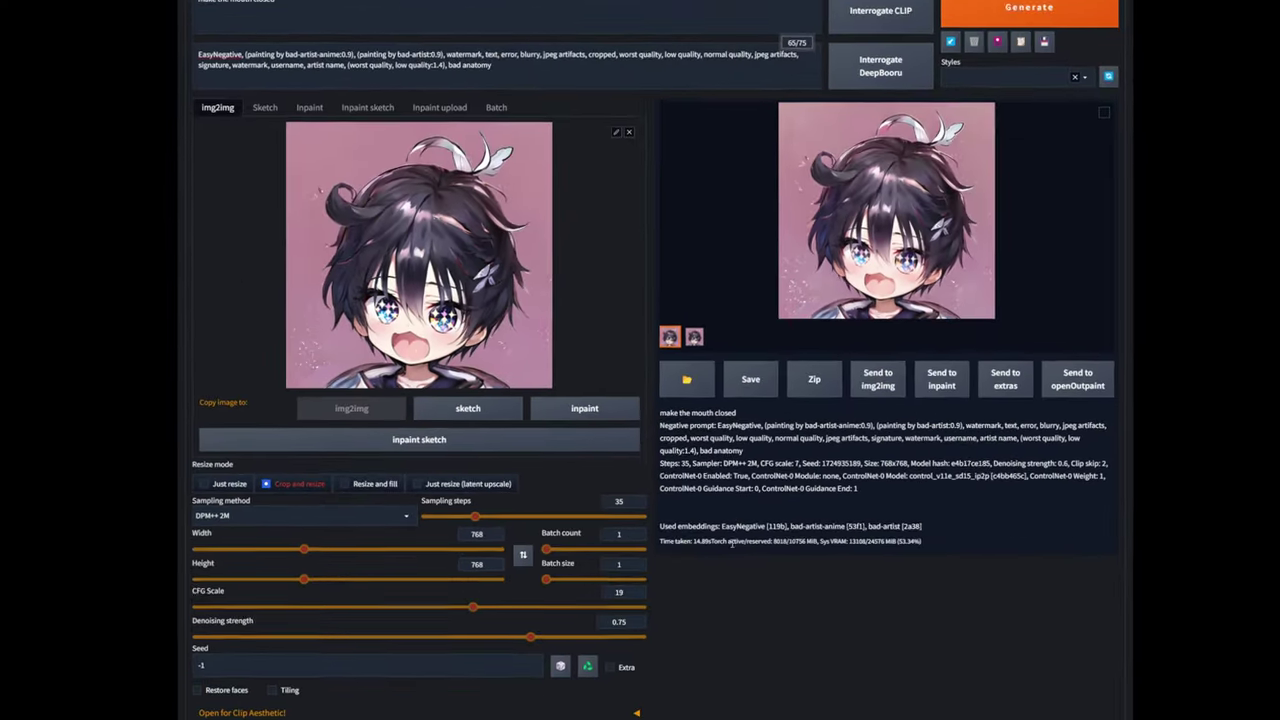
{"action": "scroll", "coordinate": [751, 453], "scroll_direction": "down", "scroll_amount": 5}
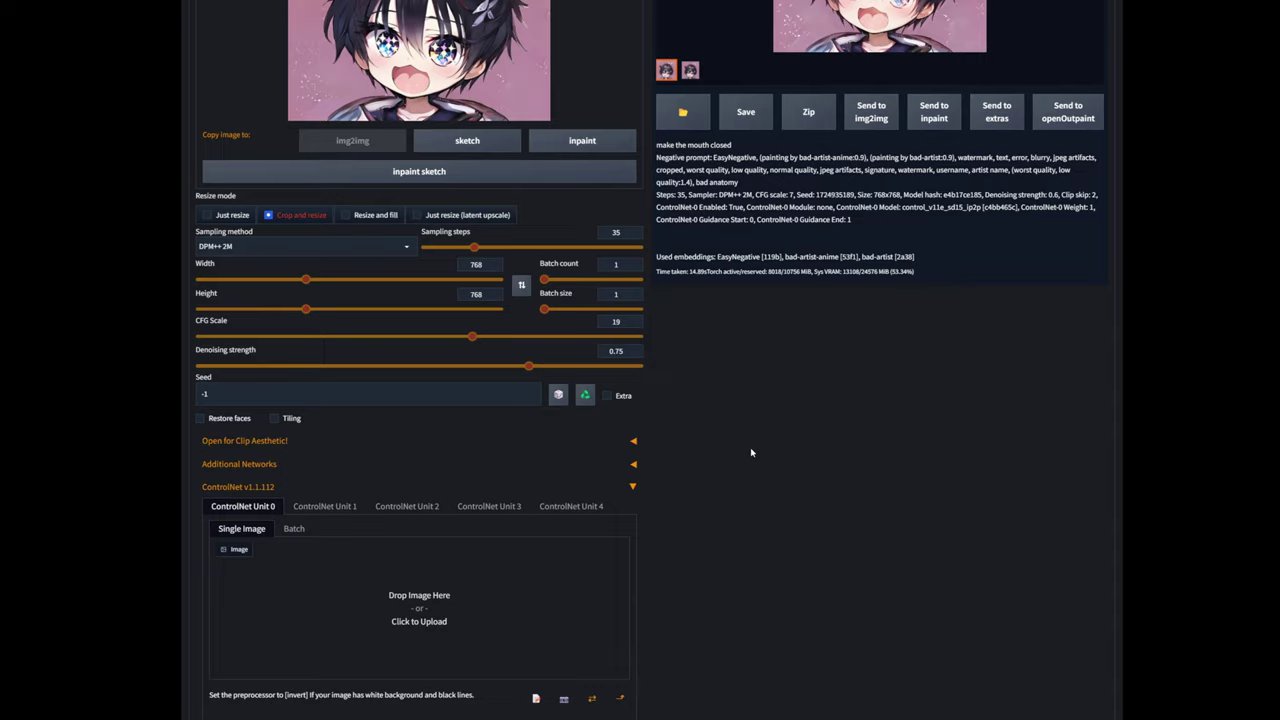
{"action": "scroll", "coordinate": [751, 453], "scroll_direction": "down", "scroll_amount": 4}
{"action": "scroll", "coordinate": [751, 451], "scroll_direction": "up", "scroll_amount": 8}
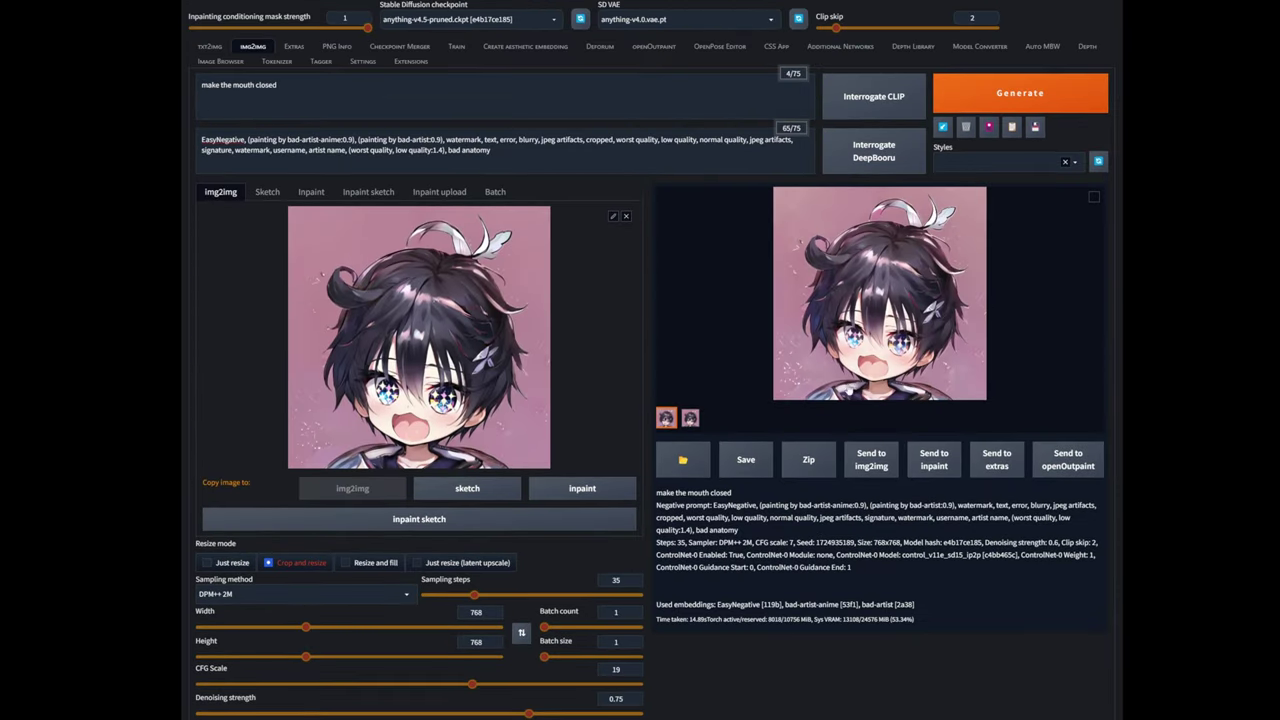
{"action": "left_click", "coordinate": [1005, 100]}
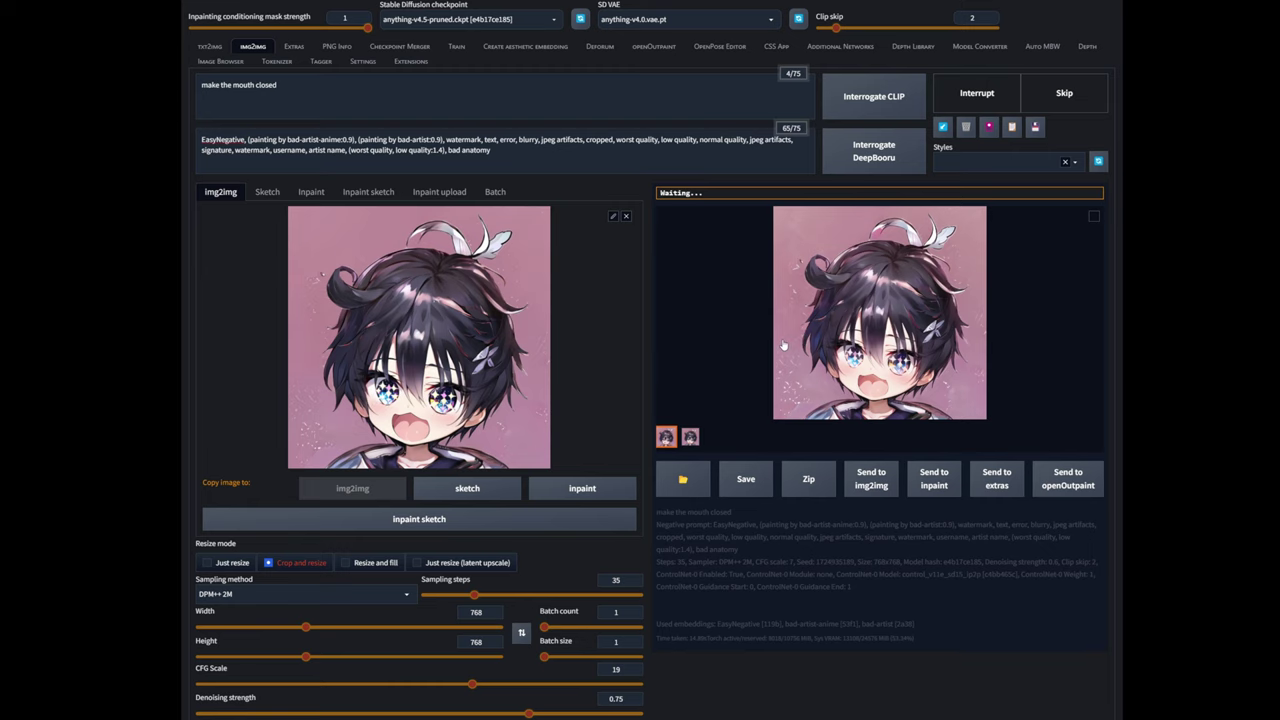
{"action": "left_click", "coordinate": [689, 417]}
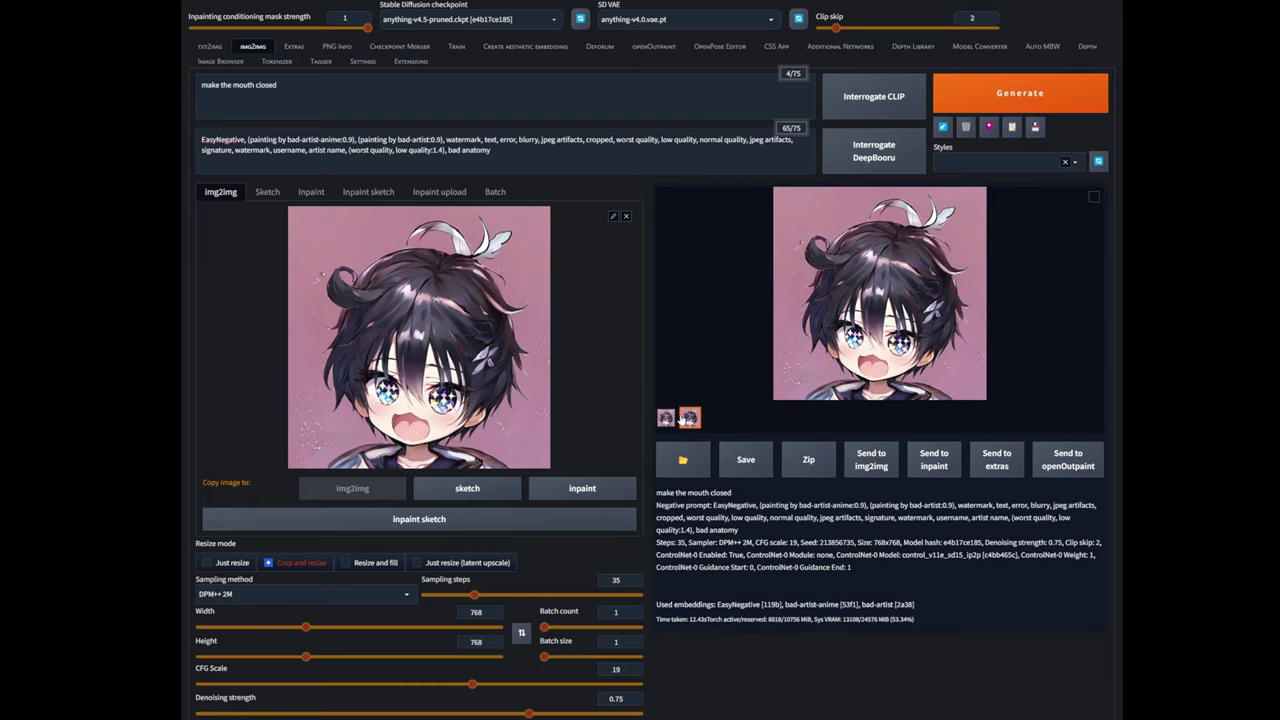
{"action": "left_click", "coordinate": [879, 293]}
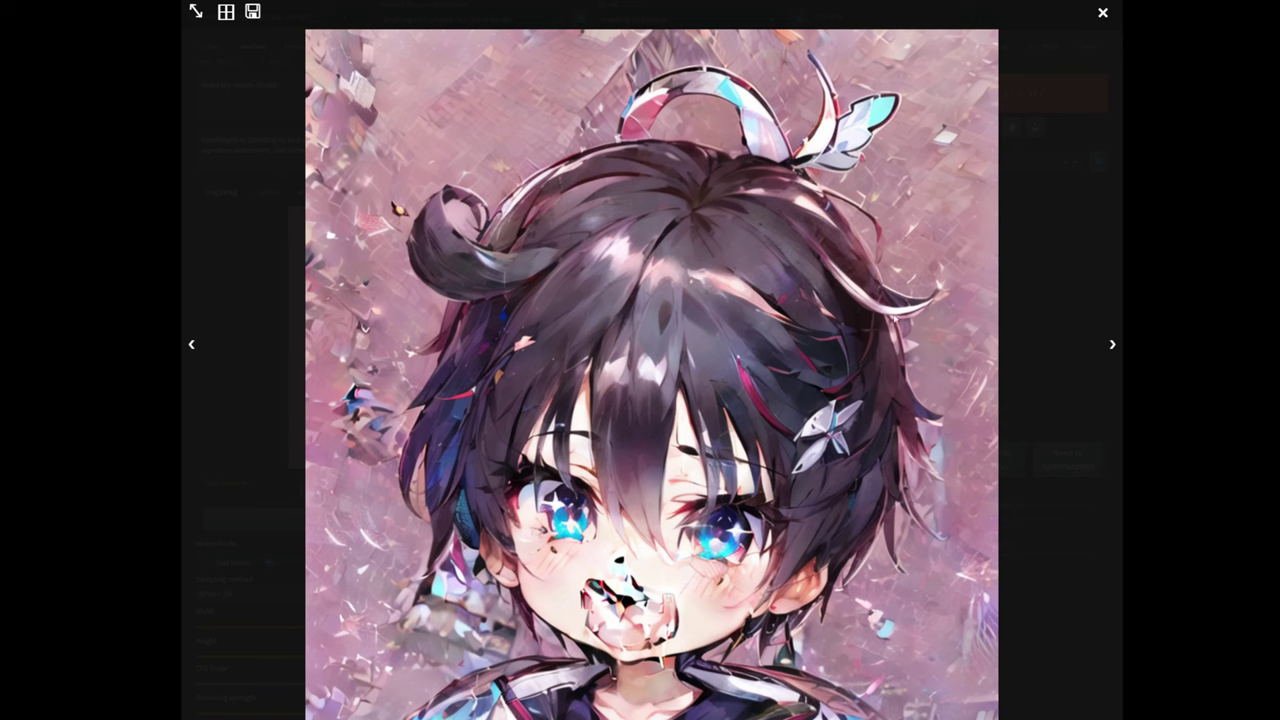
{"action": "left_click", "coordinate": [1043, 386]}
Step: Set the CFG scale to 7 and the denoising strength to 0.7
{"action": "scroll", "coordinate": [719, 470], "scroll_direction": "down", "scroll_amount": 2}
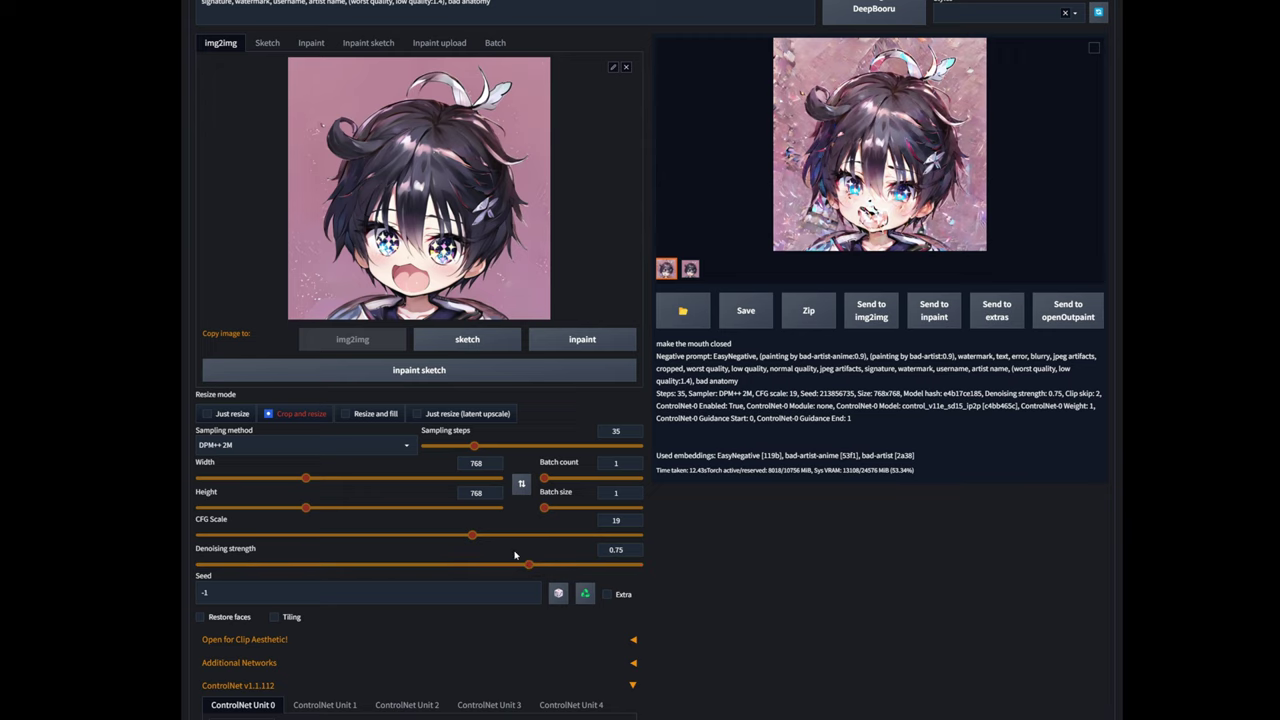
{"action": "scroll", "coordinate": [528, 565], "scroll_direction": "up", "scroll_amount": 2}
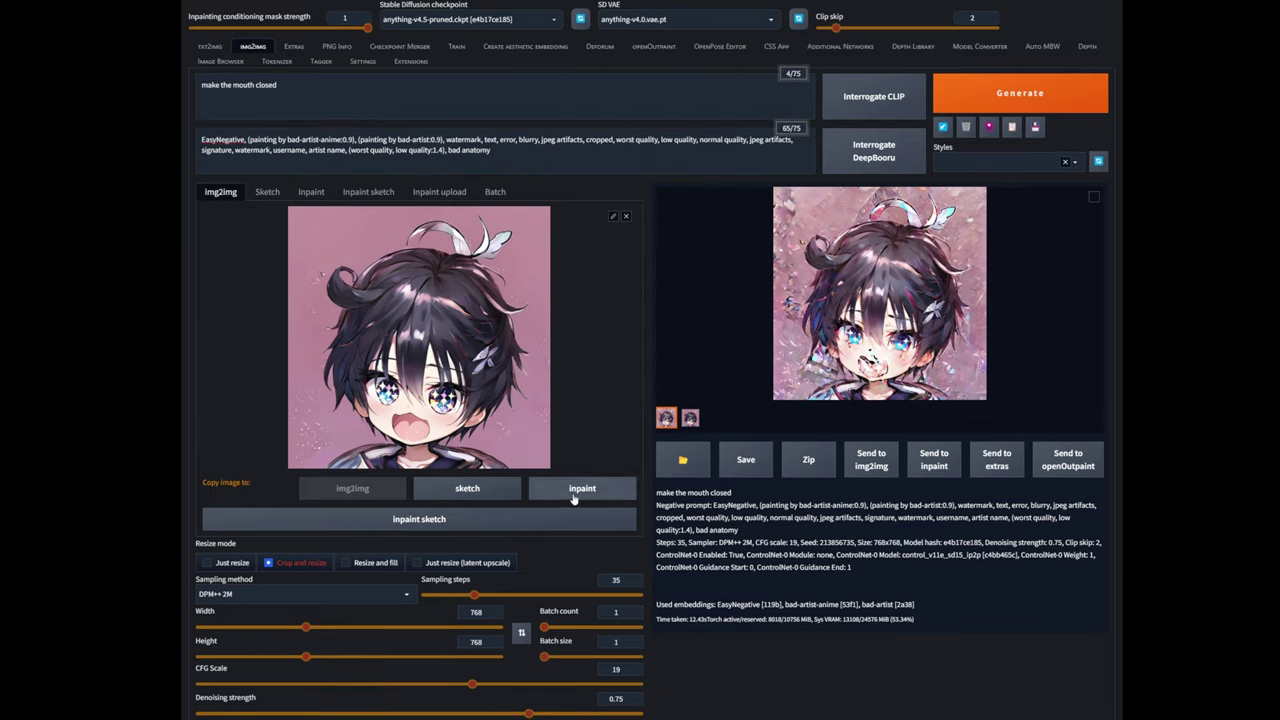
{"action": "scroll", "coordinate": [515, 330], "scroll_direction": "down", "scroll_amount": 2}
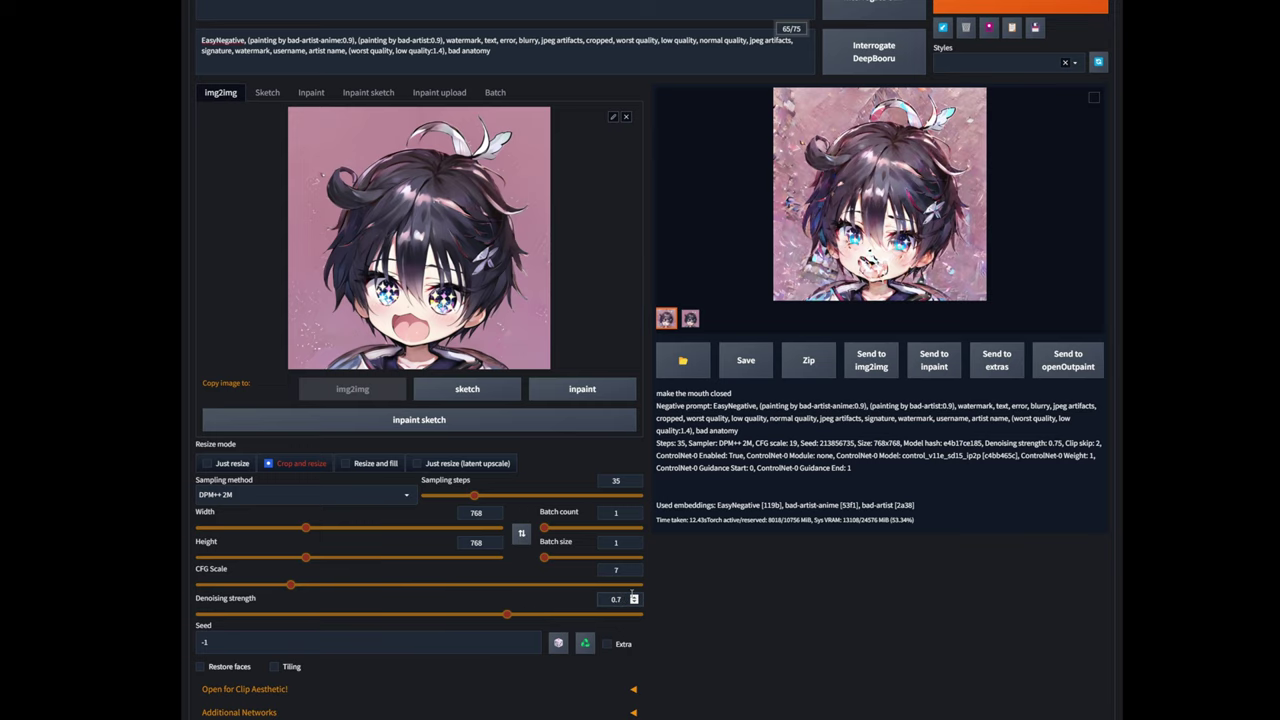
Step: Expand the Segment Anything section and load the character portrait as its single image
{"action": "scroll", "coordinate": [281, 576], "scroll_direction": "down", "scroll_amount": 6}
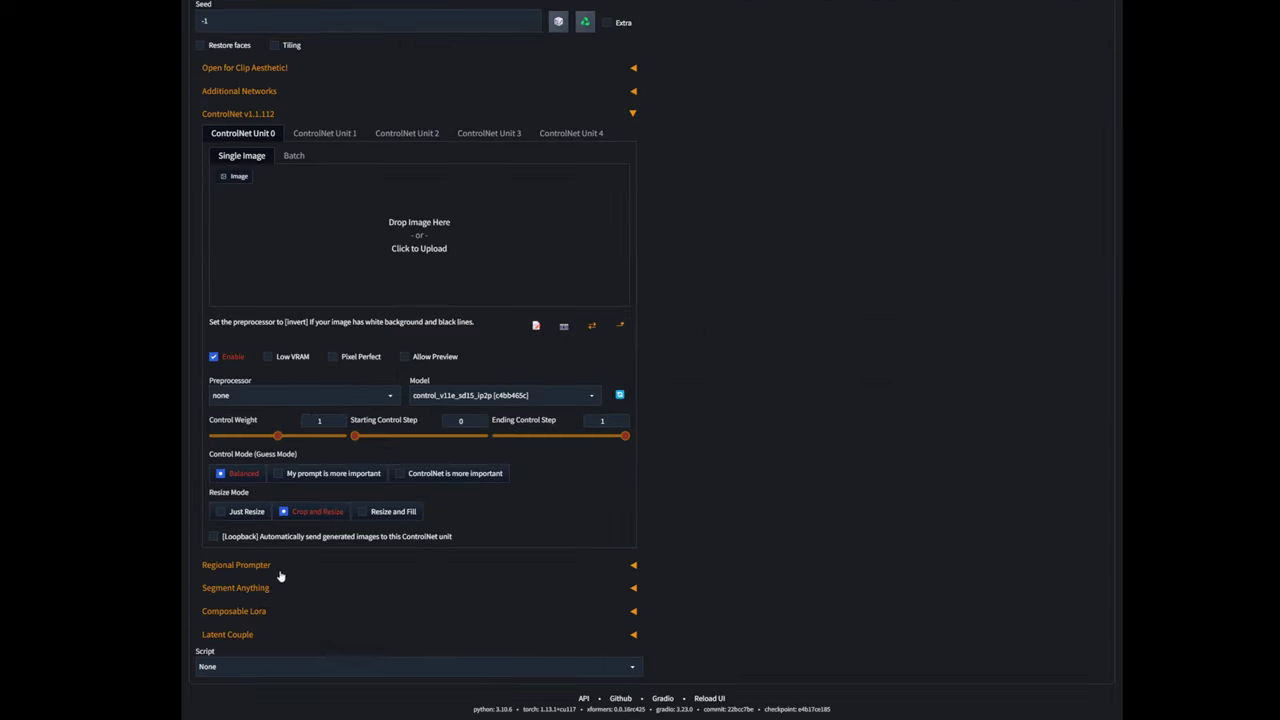
{"action": "left_click", "coordinate": [262, 589]}
{"action": "scroll", "coordinate": [780, 440], "scroll_direction": "down", "scroll_amount": 4}
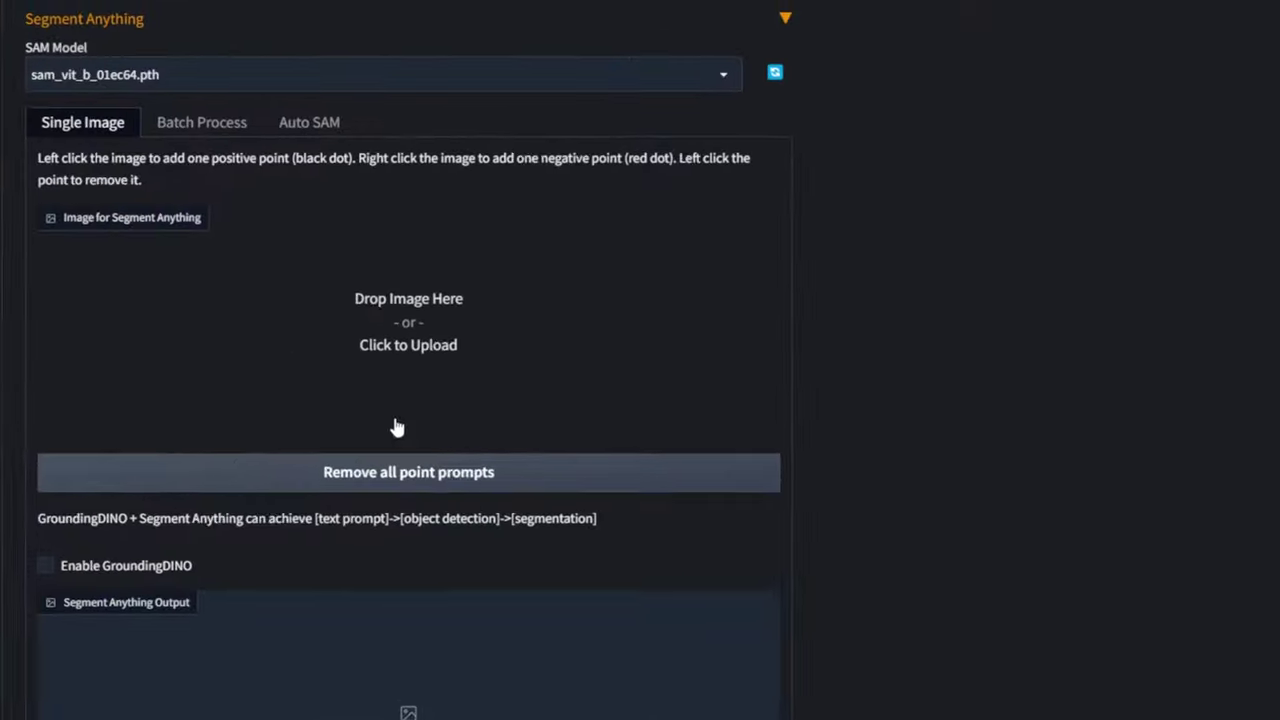
{"action": "left_click_drag", "start_coordinate": [1000, 300], "coordinate": [200, 310]}
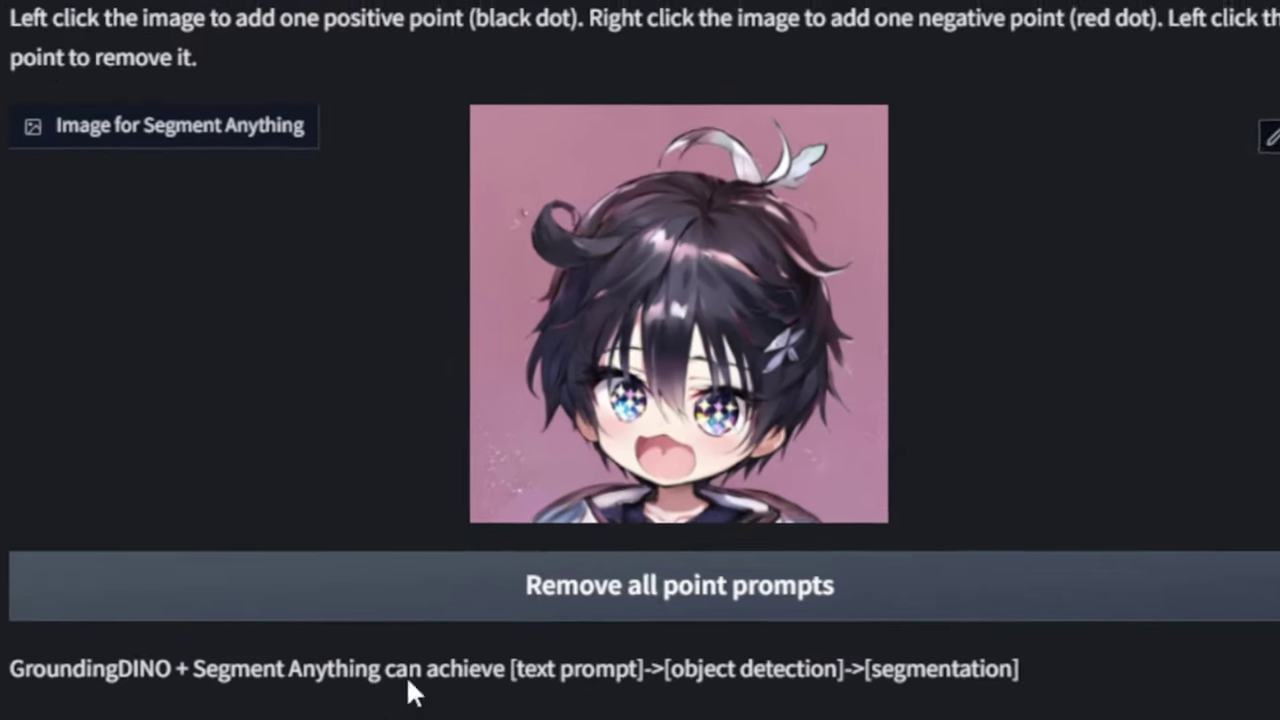
Step: Place positive points on the character's cheeks, both eyes, the areas just above the eyes, and the open mouth
{"action": "left_click", "coordinate": [710, 452]}
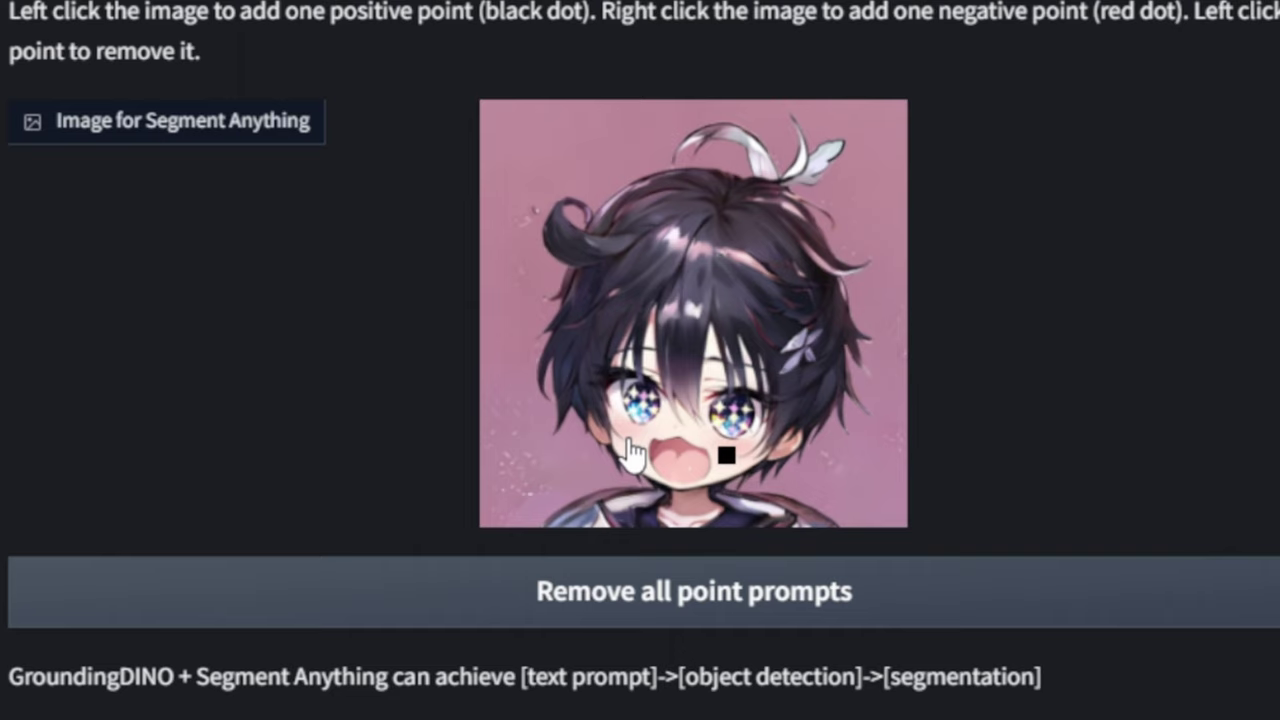
{"action": "left_click", "coordinate": [634, 445]}
{"action": "left_click", "coordinate": [654, 410]}
{"action": "left_click", "coordinate": [737, 425]}
{"action": "left_click", "coordinate": [722, 385]}
{"action": "left_click", "coordinate": [651, 375]}
{"action": "left_click", "coordinate": [676, 462]}
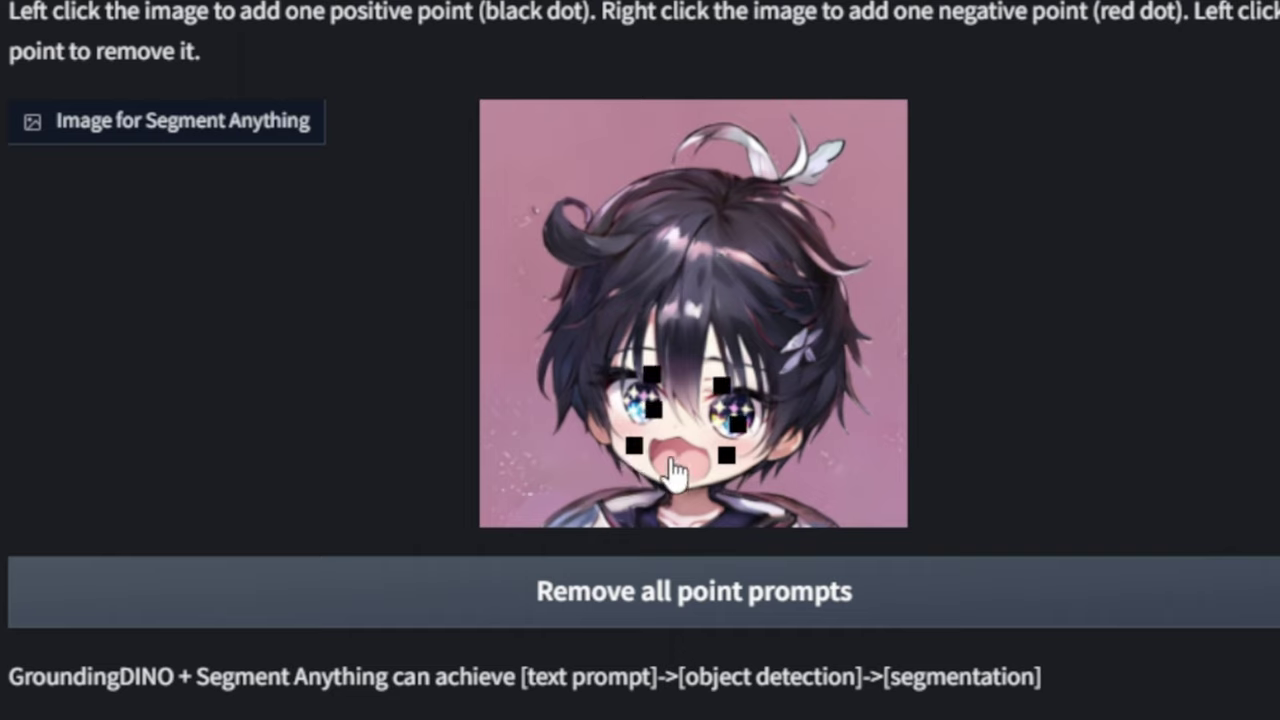
Step: Place negative points on the crown, the bangs, both sides of the hair, the neck and the ear
{"action": "right_click", "coordinate": [715, 243]}
{"action": "right_click", "coordinate": [653, 260]}
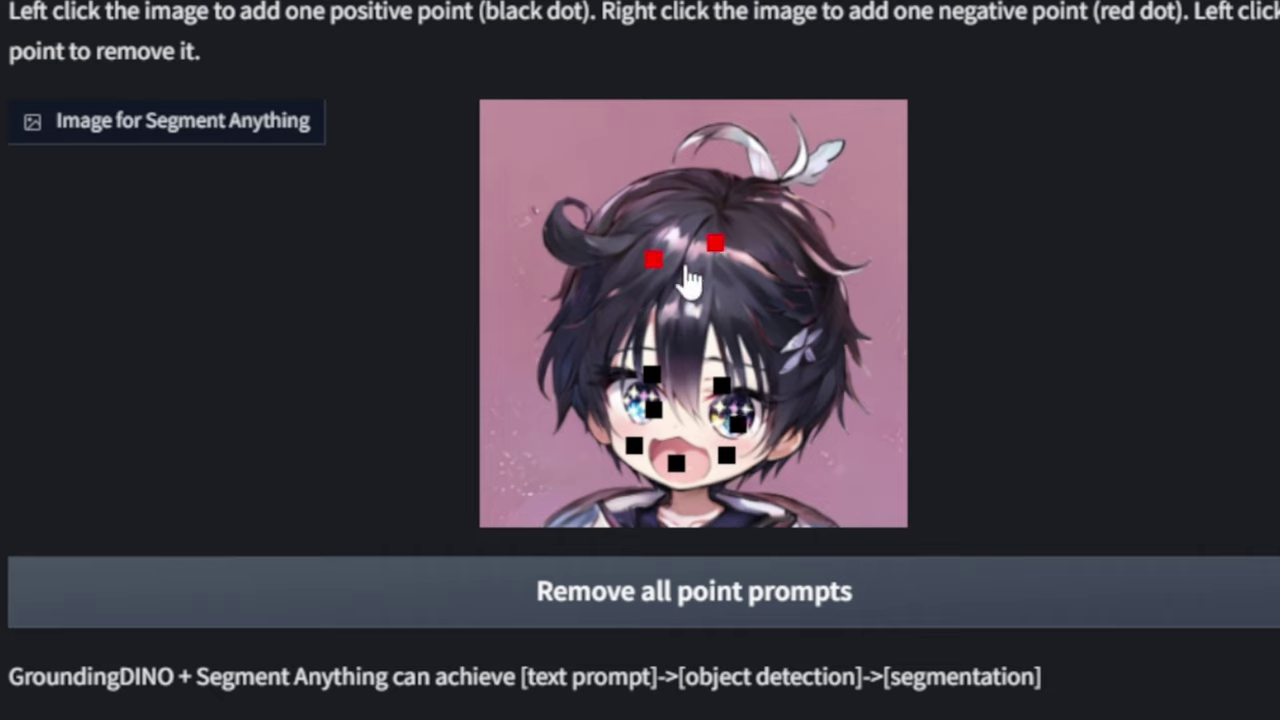
{"action": "right_click", "coordinate": [693, 343]}
{"action": "right_click", "coordinate": [800, 395]}
{"action": "right_click", "coordinate": [582, 356]}
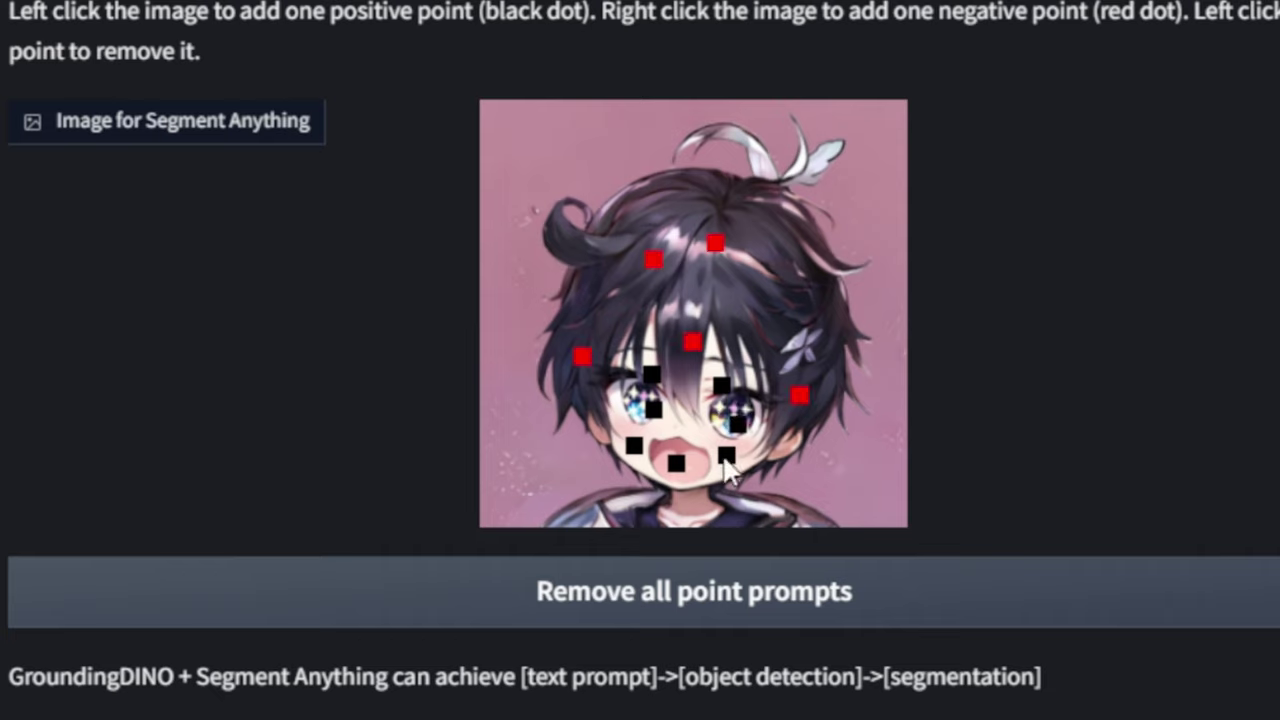
{"action": "right_click", "coordinate": [700, 512]}
{"action": "right_click", "coordinate": [793, 444]}
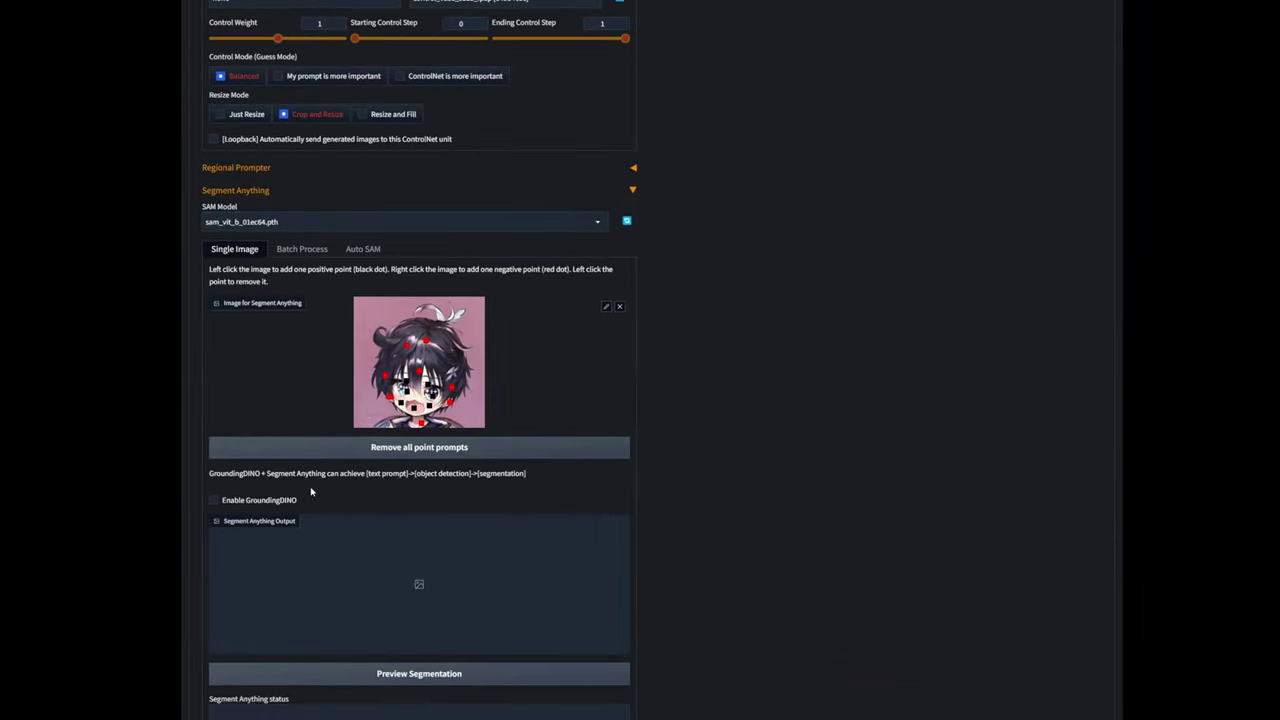
Step: Enable GroundingDINO with the detection prompt "face" and box preview, and generate the bounding box
{"action": "left_click", "coordinate": [268, 500]}
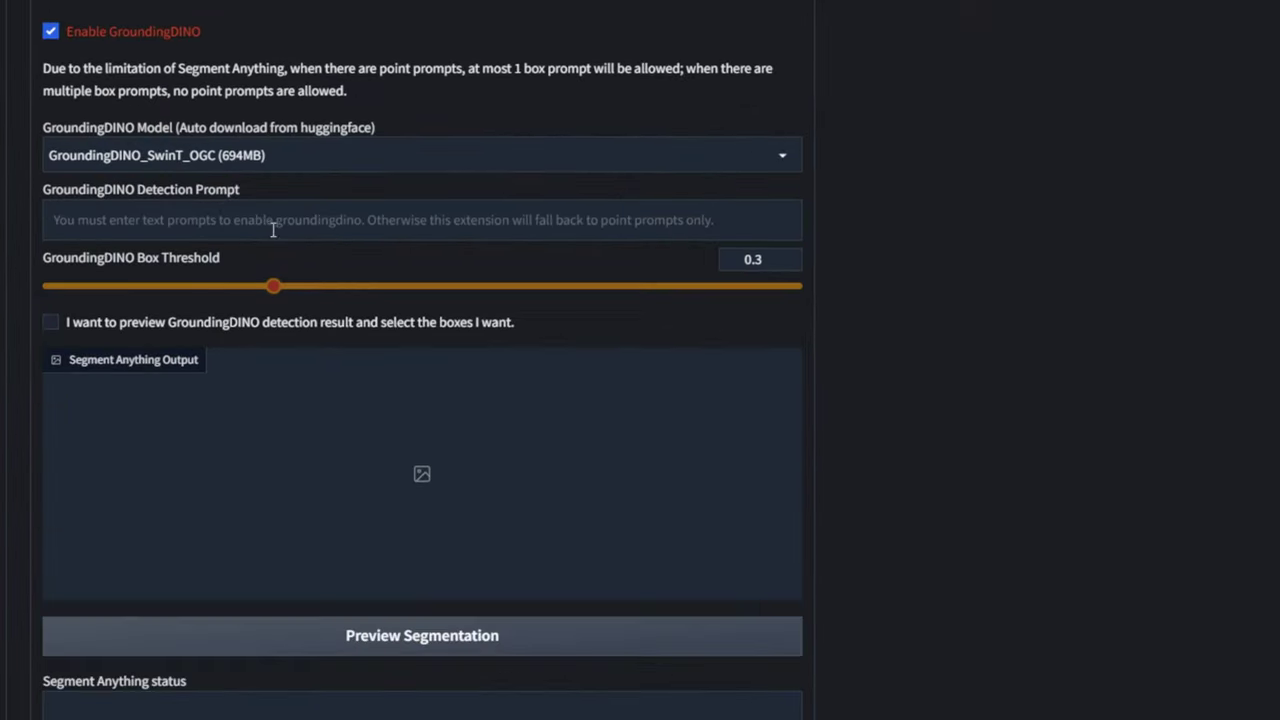
{"action": "left_click", "coordinate": [309, 232]}
{"action": "type", "text": "face"}
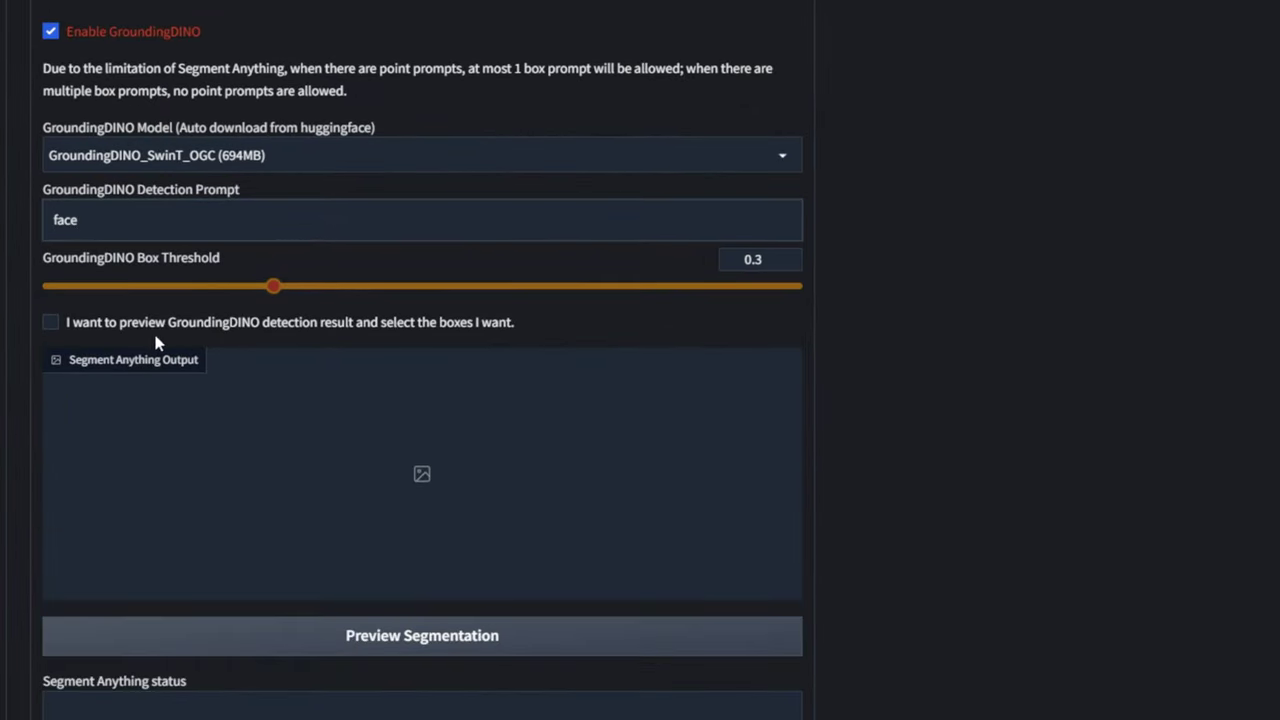
{"action": "left_click", "coordinate": [212, 326]}
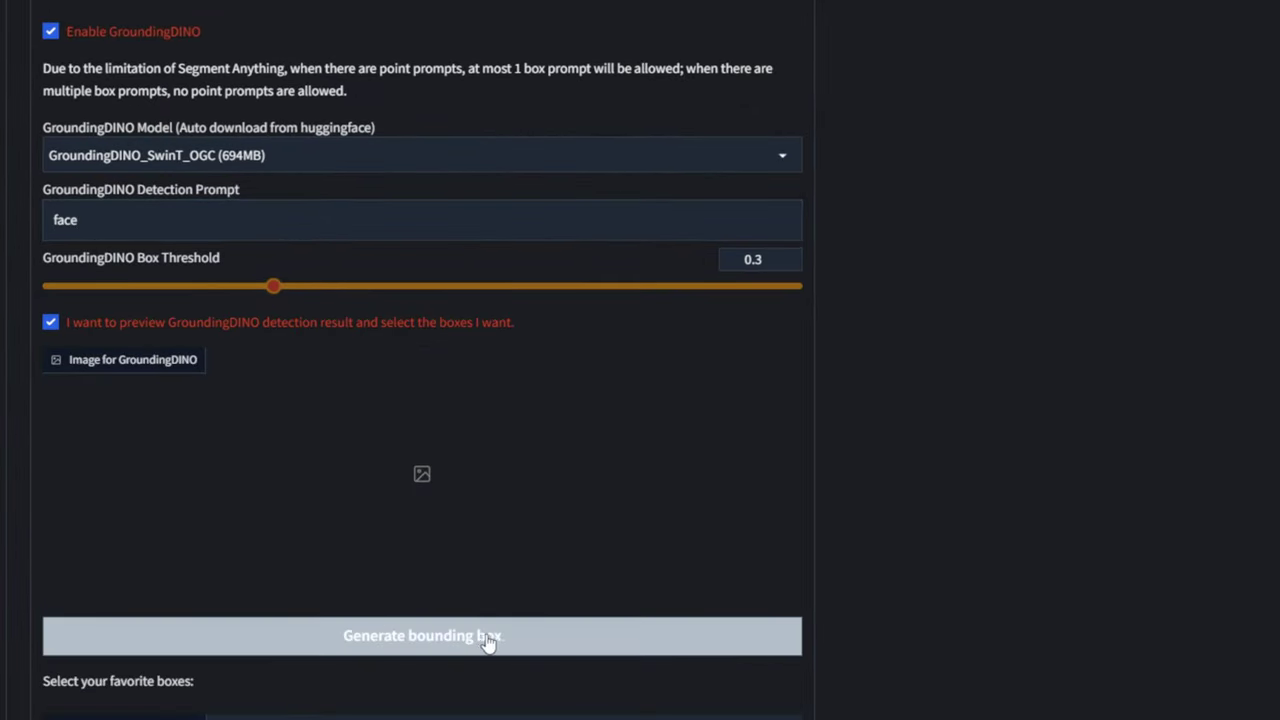
{"action": "left_click", "coordinate": [486, 640]}
{"action": "scroll", "coordinate": [1014, 363], "scroll_direction": "down", "scroll_amount": 1}
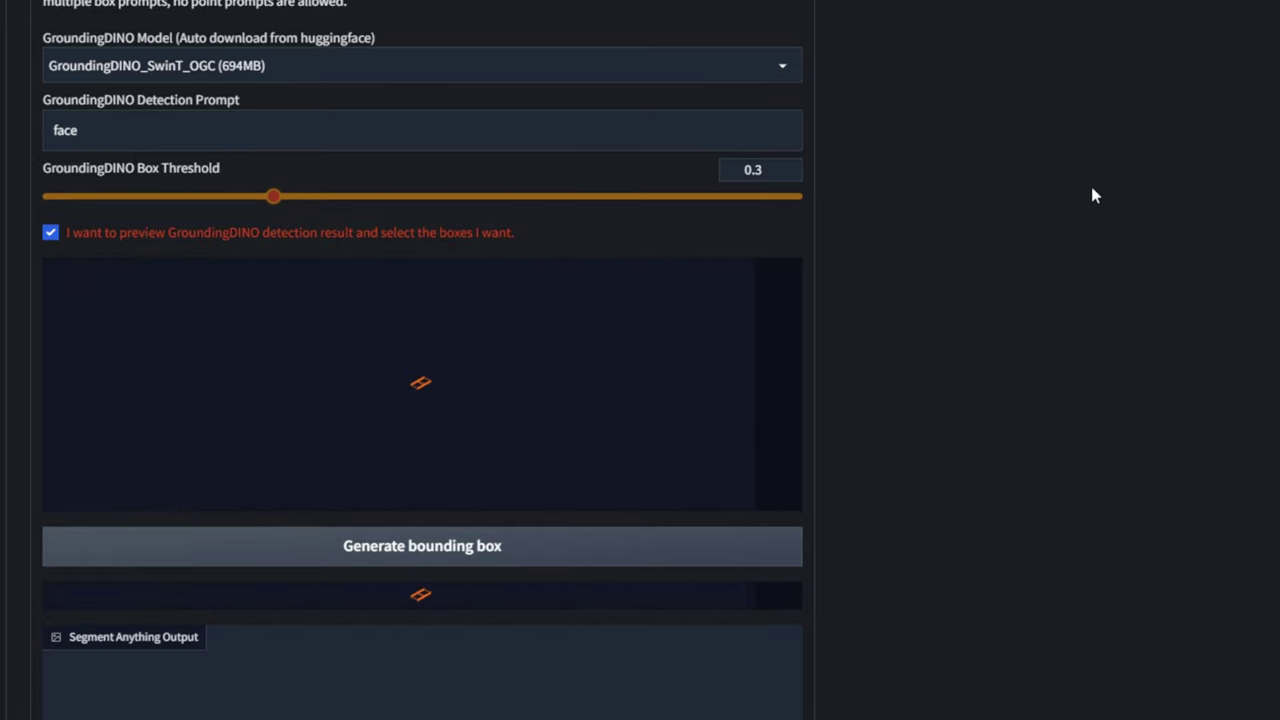
Step: Preview the segmentation using face box 0 and compare the three candidate masks
{"action": "scroll", "coordinate": [986, 374], "scroll_direction": "down", "scroll_amount": 8}
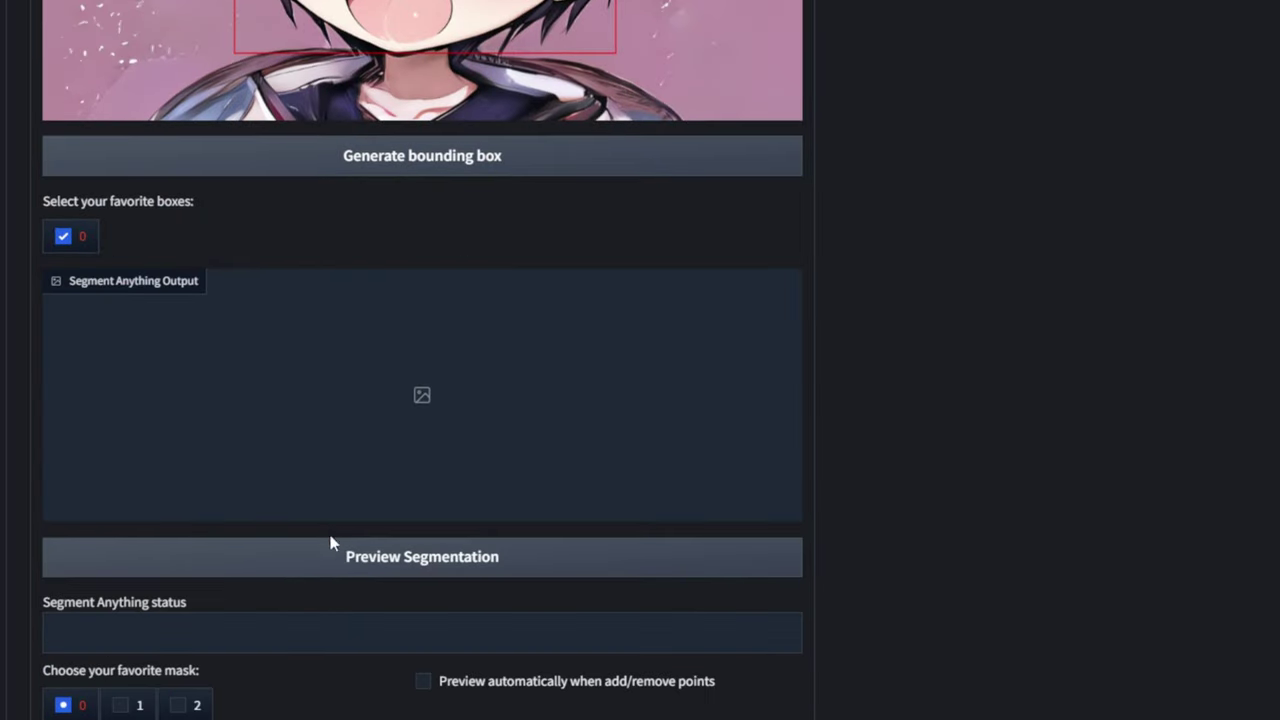
{"action": "left_click", "coordinate": [352, 566]}
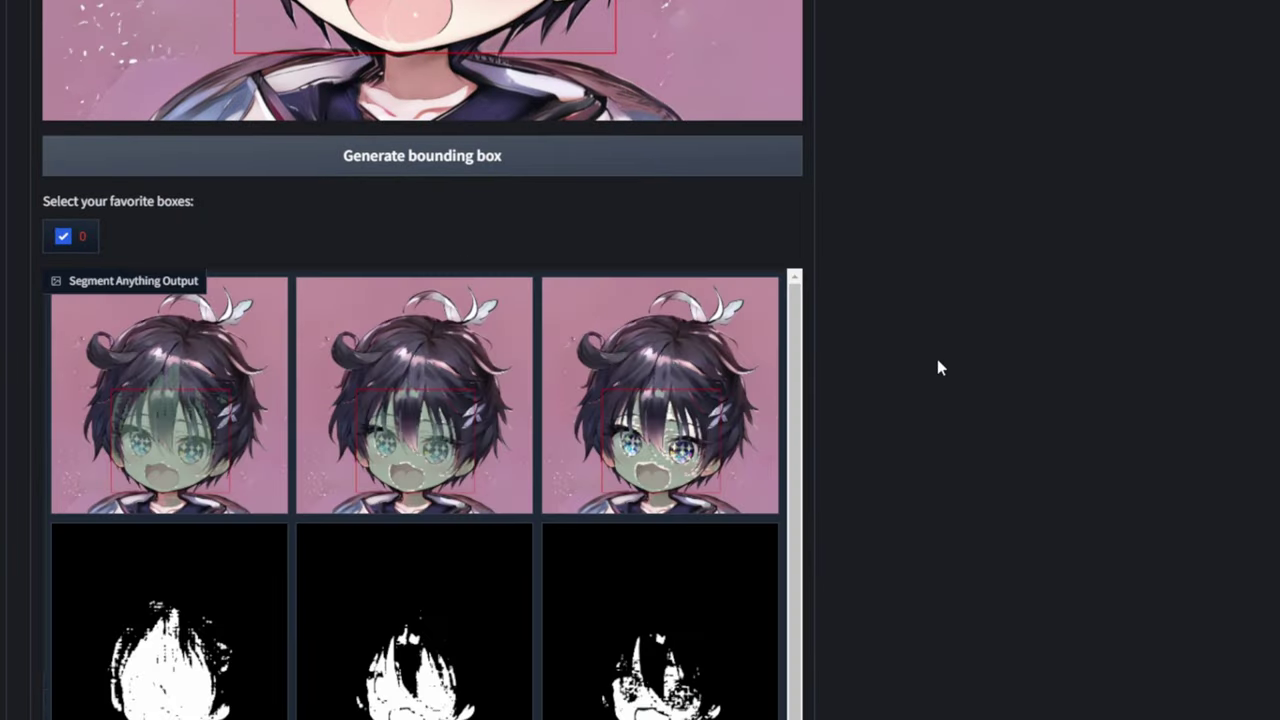
{"action": "scroll", "coordinate": [1010, 358], "scroll_direction": "down", "scroll_amount": 3}
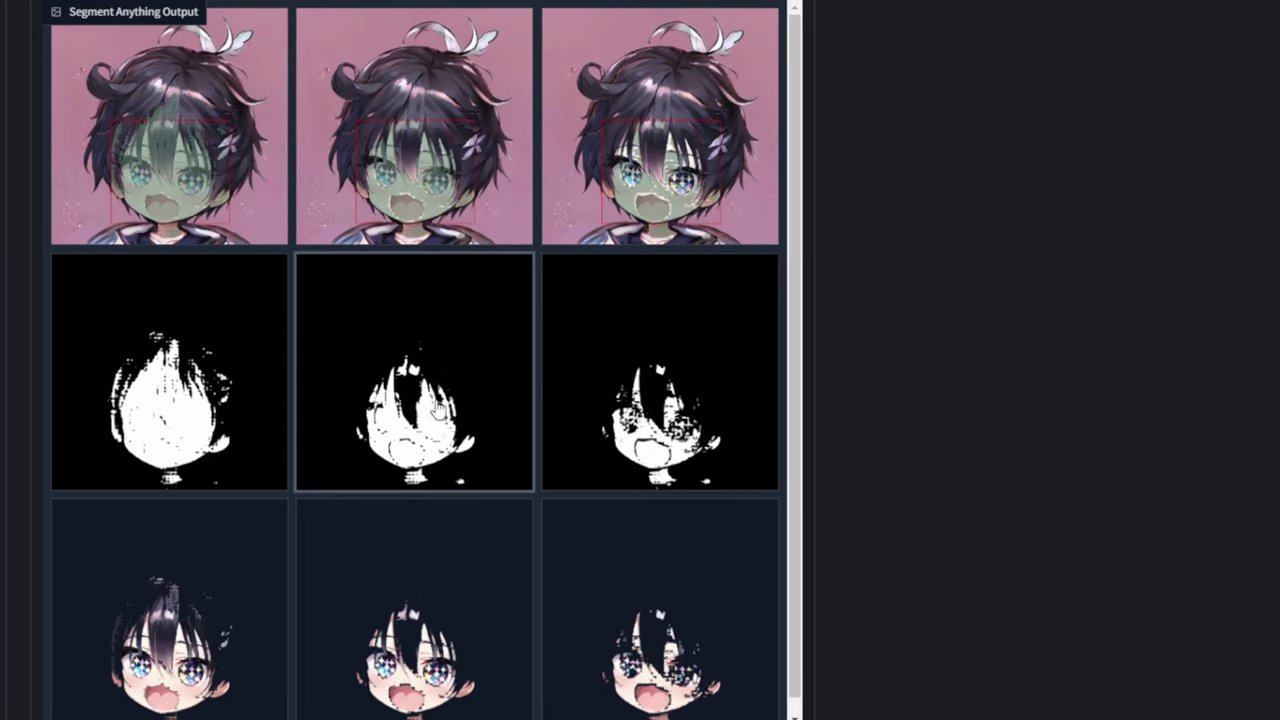
{"action": "scroll", "coordinate": [430, 420], "scroll_direction": "down", "scroll_amount": 1}
{"action": "scroll", "coordinate": [811, 391], "scroll_direction": "down", "scroll_amount": 2}
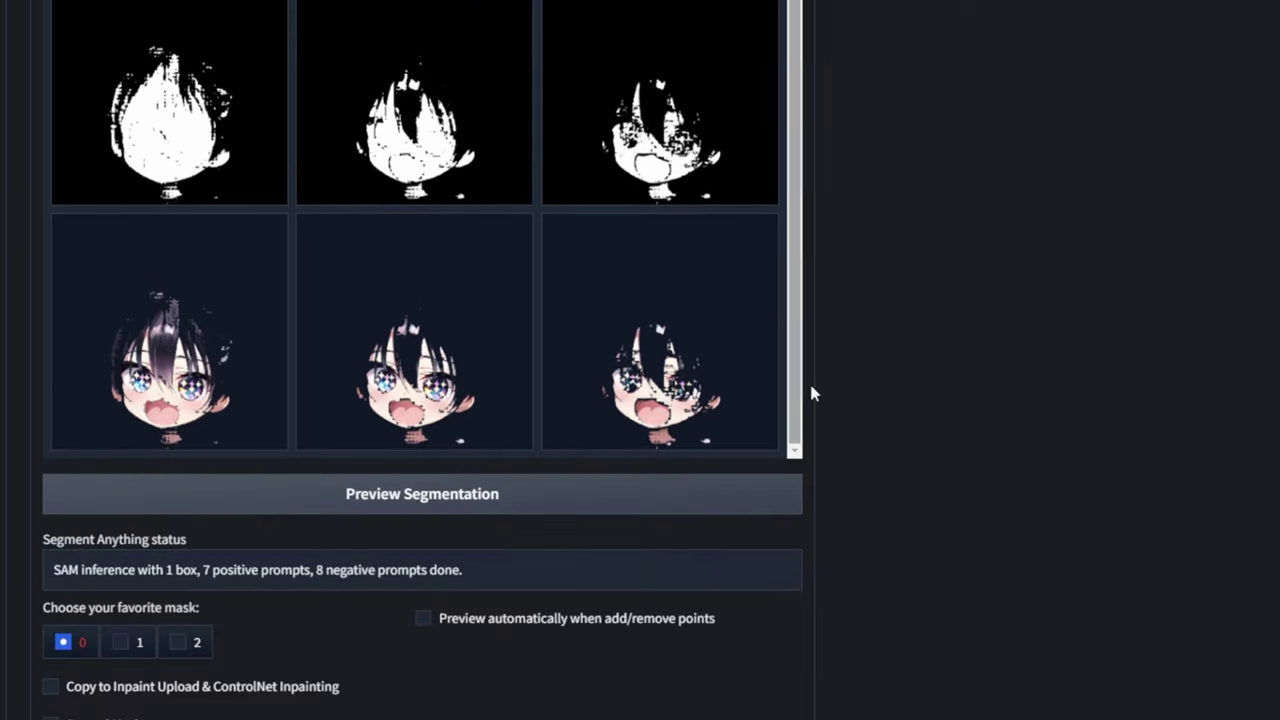
Step: Check the placed points, turn on automatic preview when points are added or removed, and rerun the segmentation preview
{"action": "scroll", "coordinate": [837, 371], "scroll_direction": "up", "scroll_amount": 15}
{"action": "scroll", "coordinate": [757, 165], "scroll_direction": "up", "scroll_amount": 4}
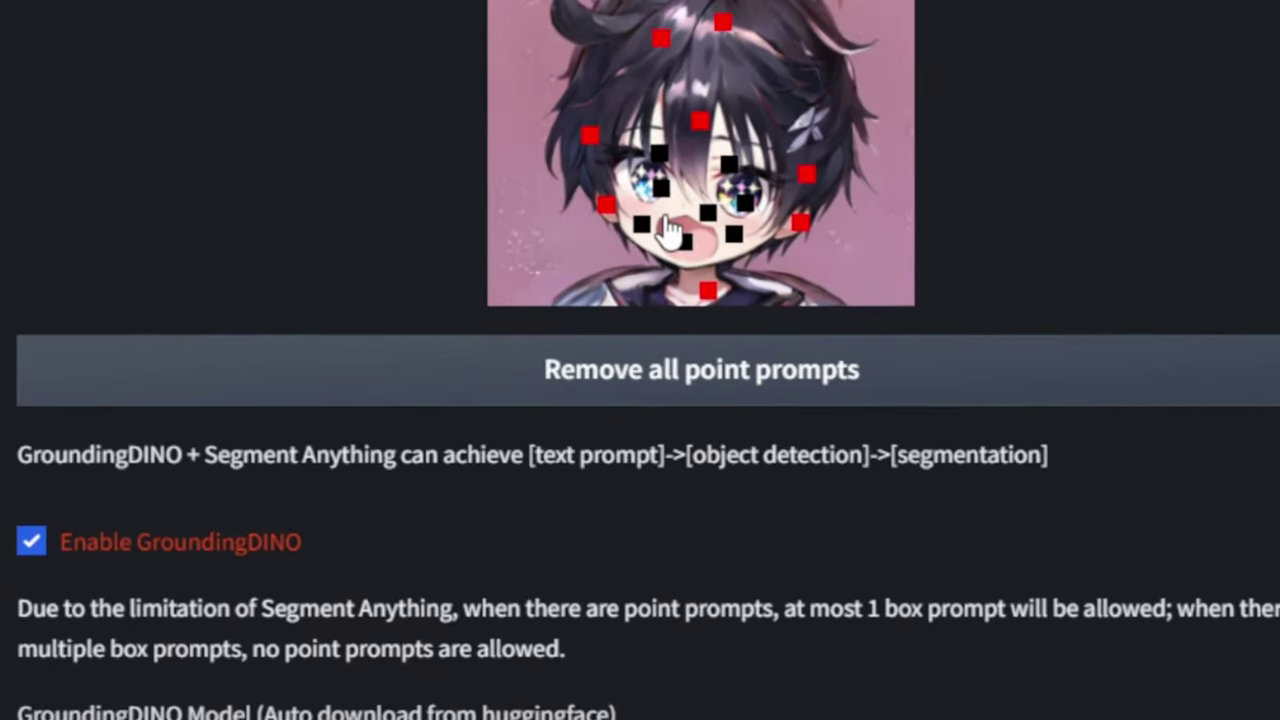
{"action": "scroll", "coordinate": [940, 300], "scroll_direction": "down", "scroll_amount": 4}
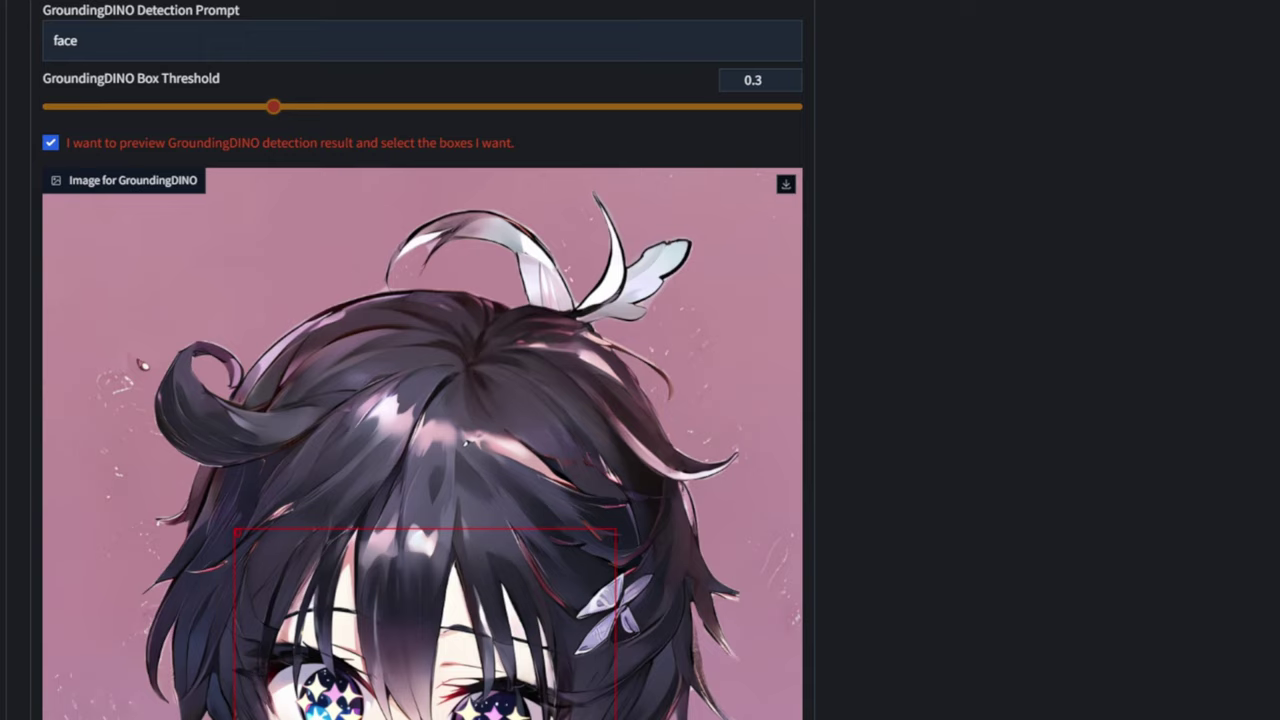
{"action": "scroll", "coordinate": [806, 277], "scroll_direction": "down", "scroll_amount": 15}
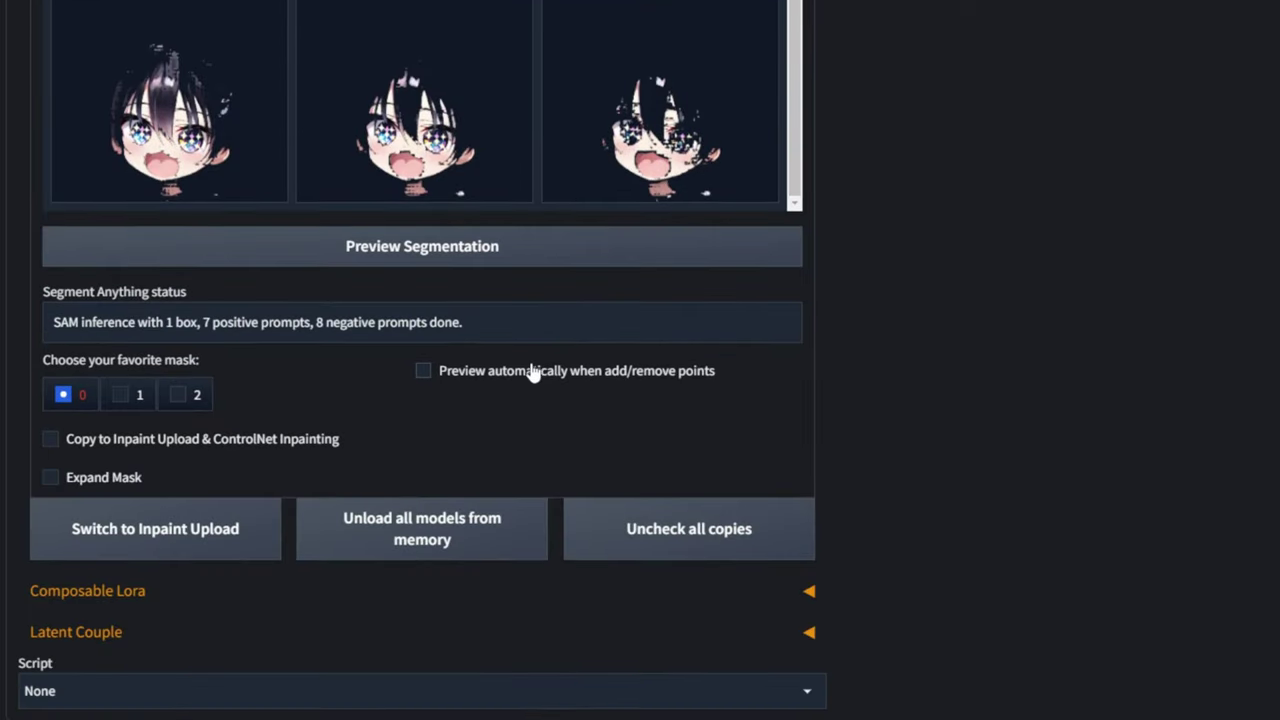
{"action": "left_click", "coordinate": [532, 370]}
{"action": "scroll", "coordinate": [1040, 351], "scroll_direction": "up", "scroll_amount": 2}
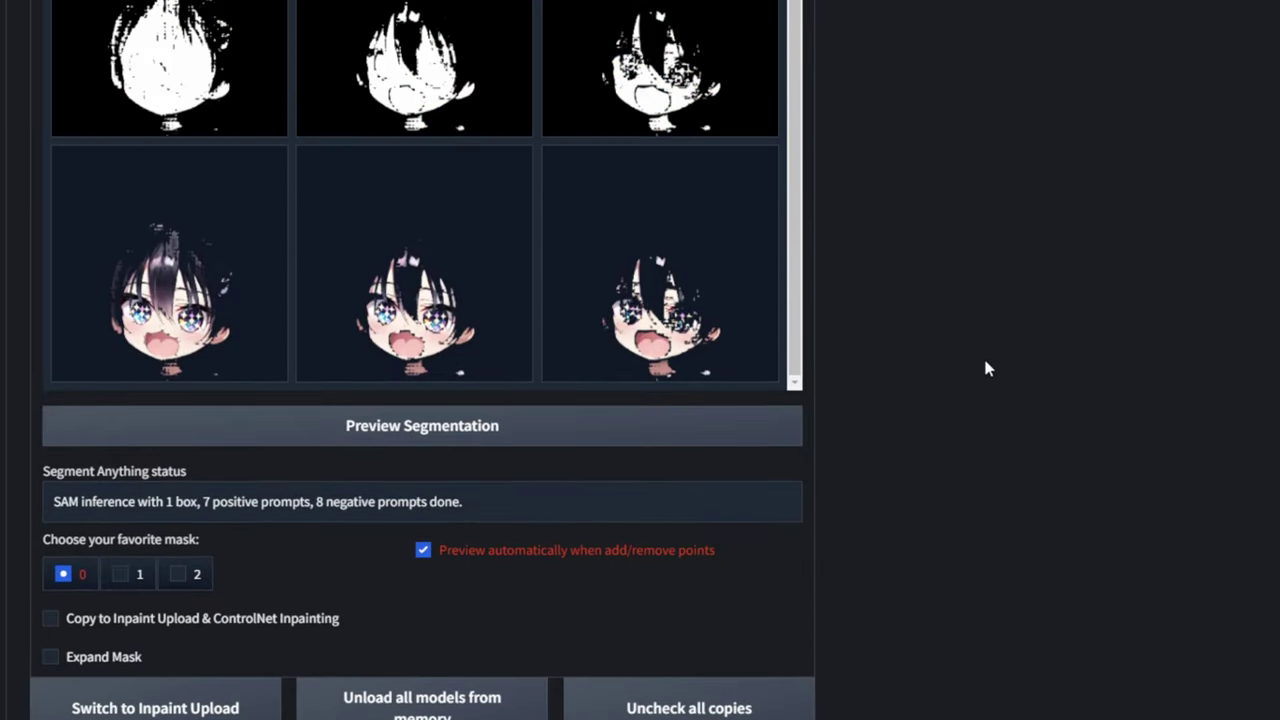
{"action": "left_click", "coordinate": [531, 429]}
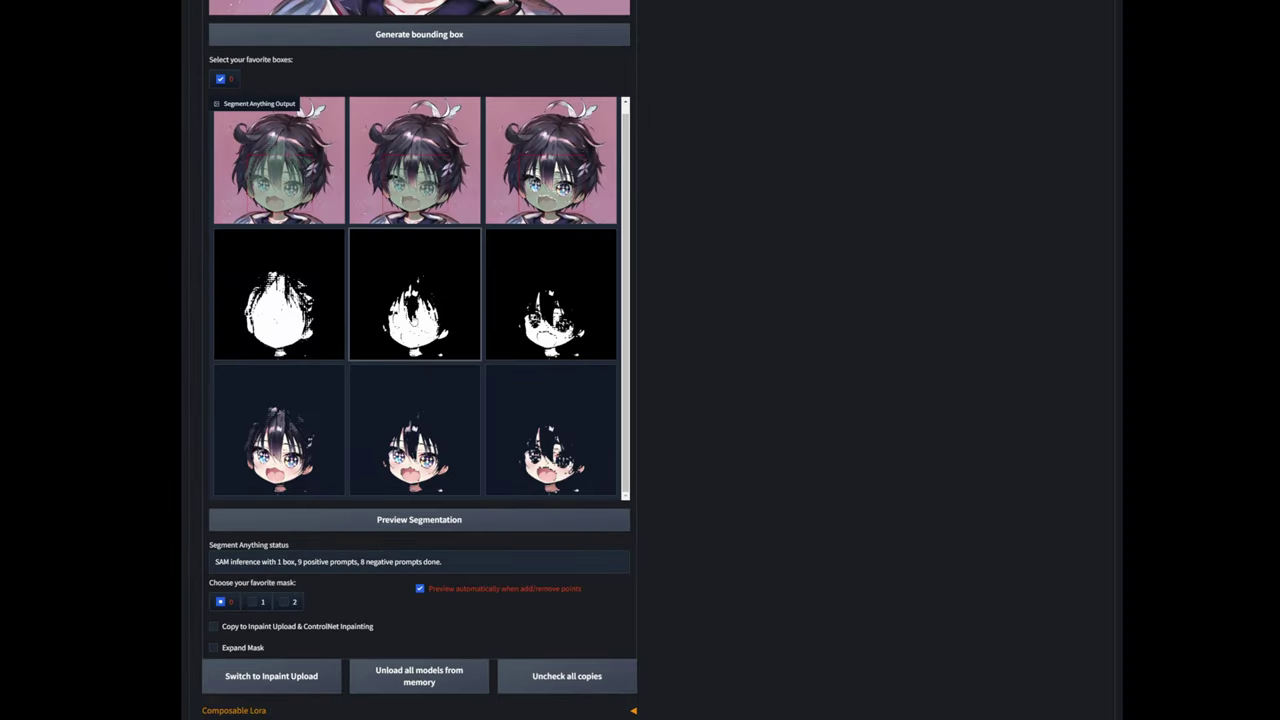
Step: Add more negative points on the central bangs and review the updated masks and the mask options below
{"action": "scroll", "coordinate": [706, 353], "scroll_direction": "up", "scroll_amount": 3}
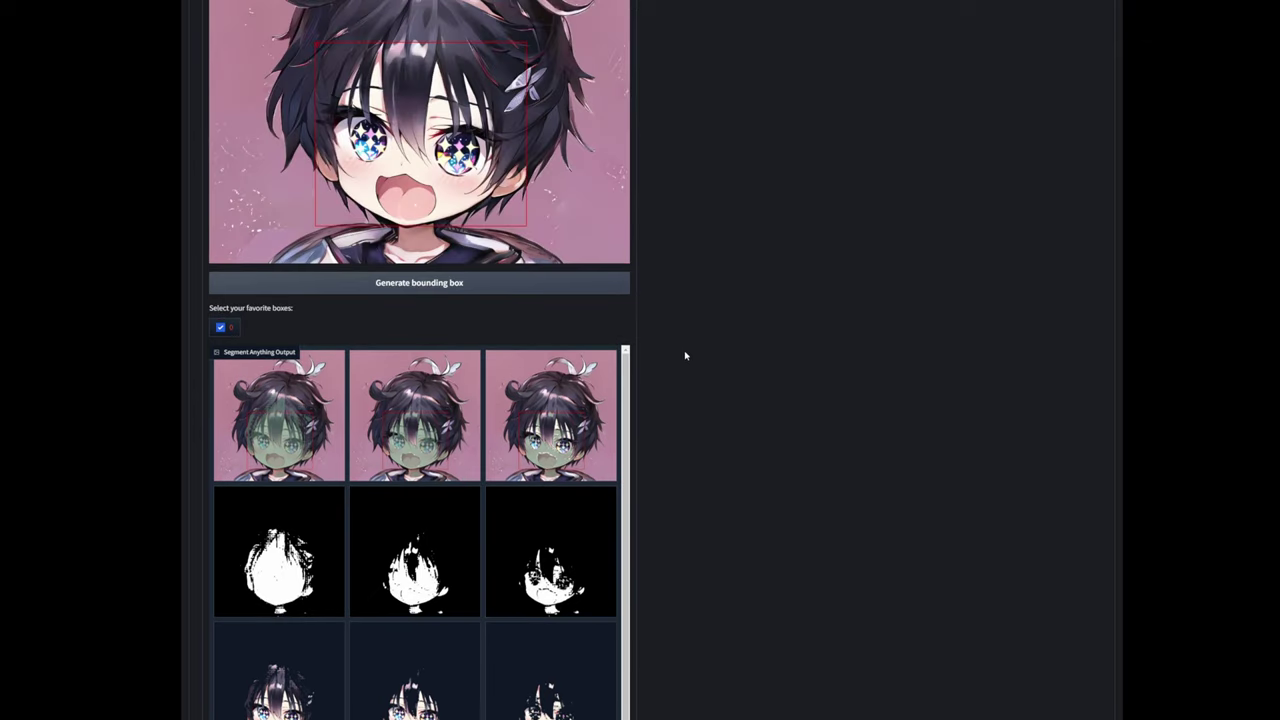
{"action": "scroll", "coordinate": [685, 355], "scroll_direction": "up", "scroll_amount": 10}
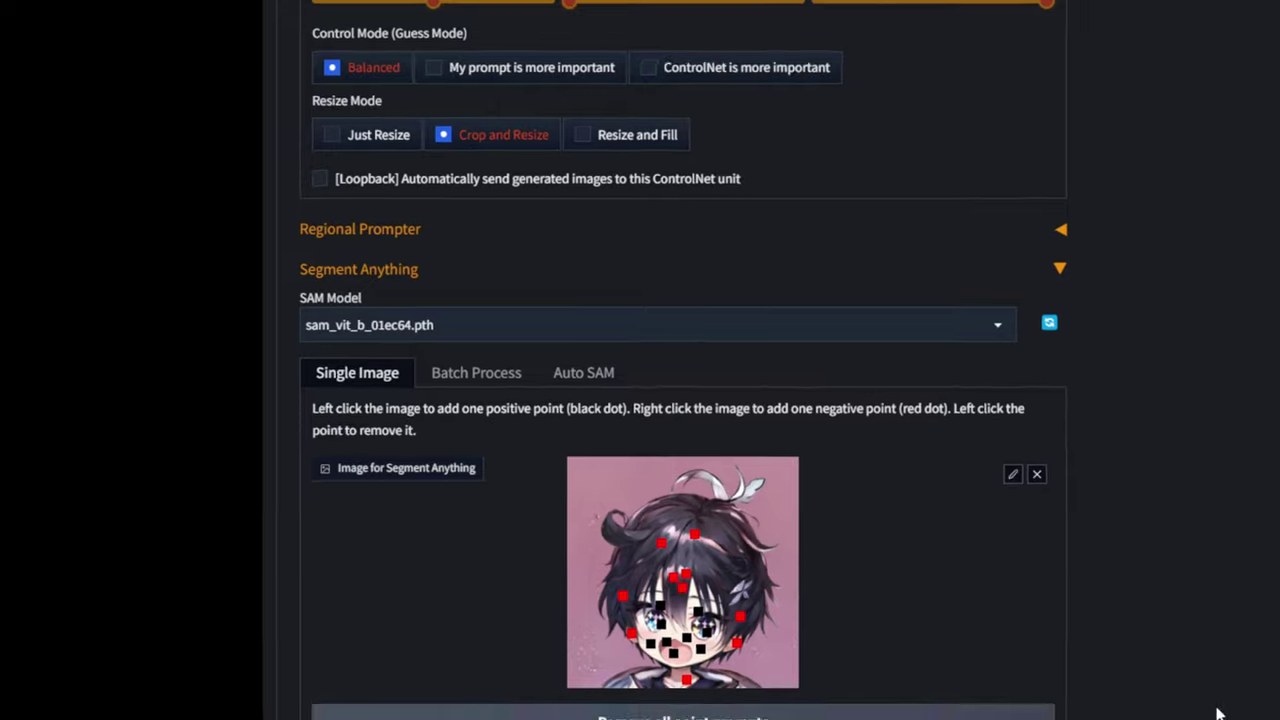
{"action": "scroll", "coordinate": [720, 450], "scroll_direction": "down", "scroll_amount": 10}
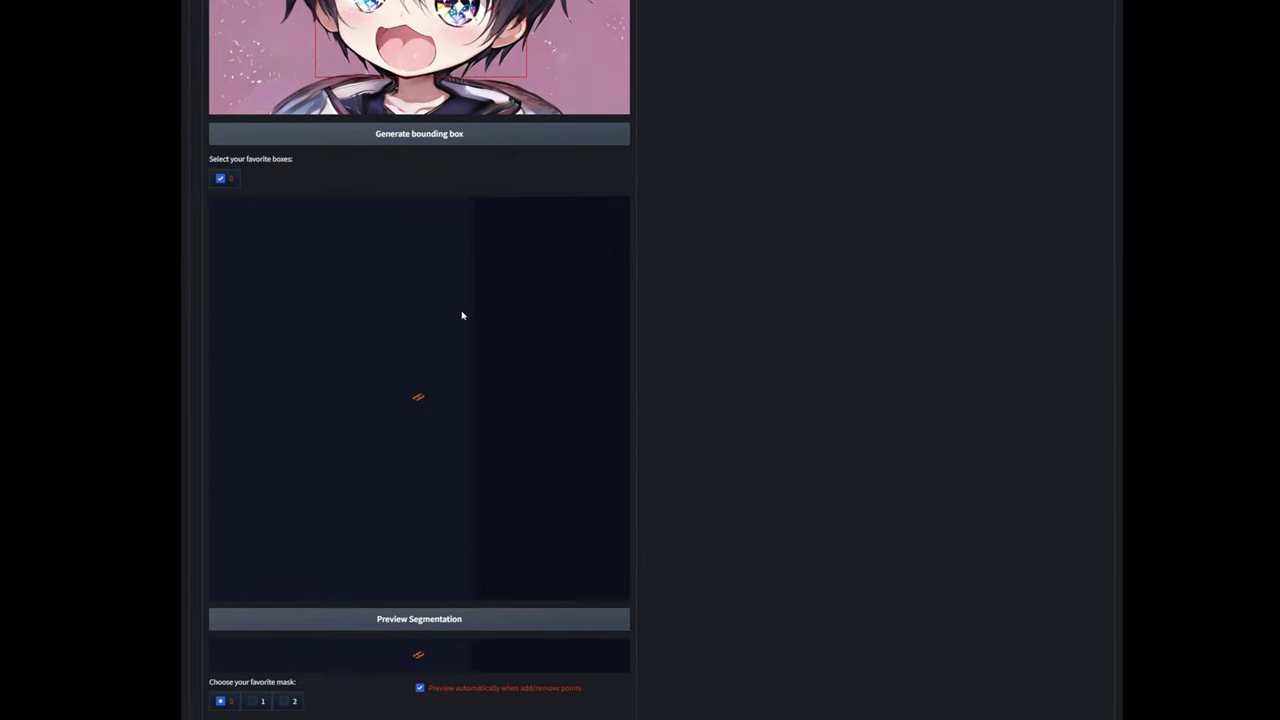
{"action": "scroll", "coordinate": [462, 315], "scroll_direction": "down", "scroll_amount": 2}
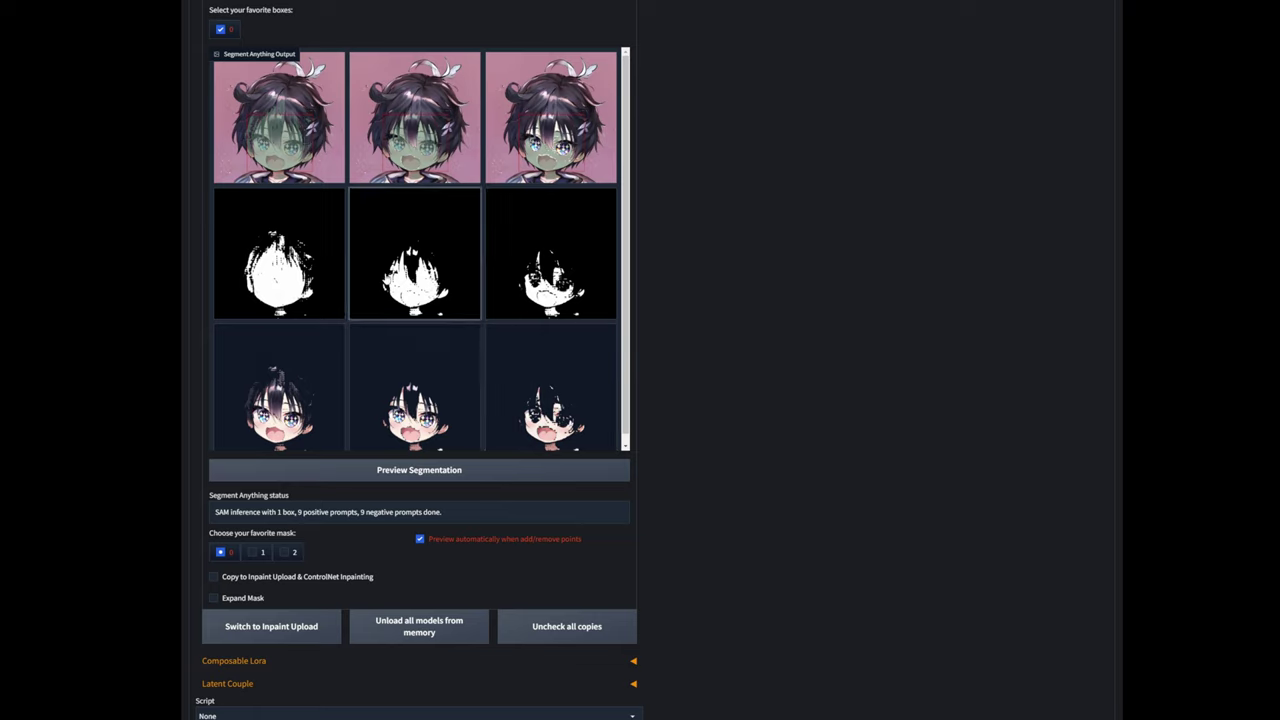
{"action": "scroll", "coordinate": [485, 495], "scroll_direction": "down", "scroll_amount": 2}
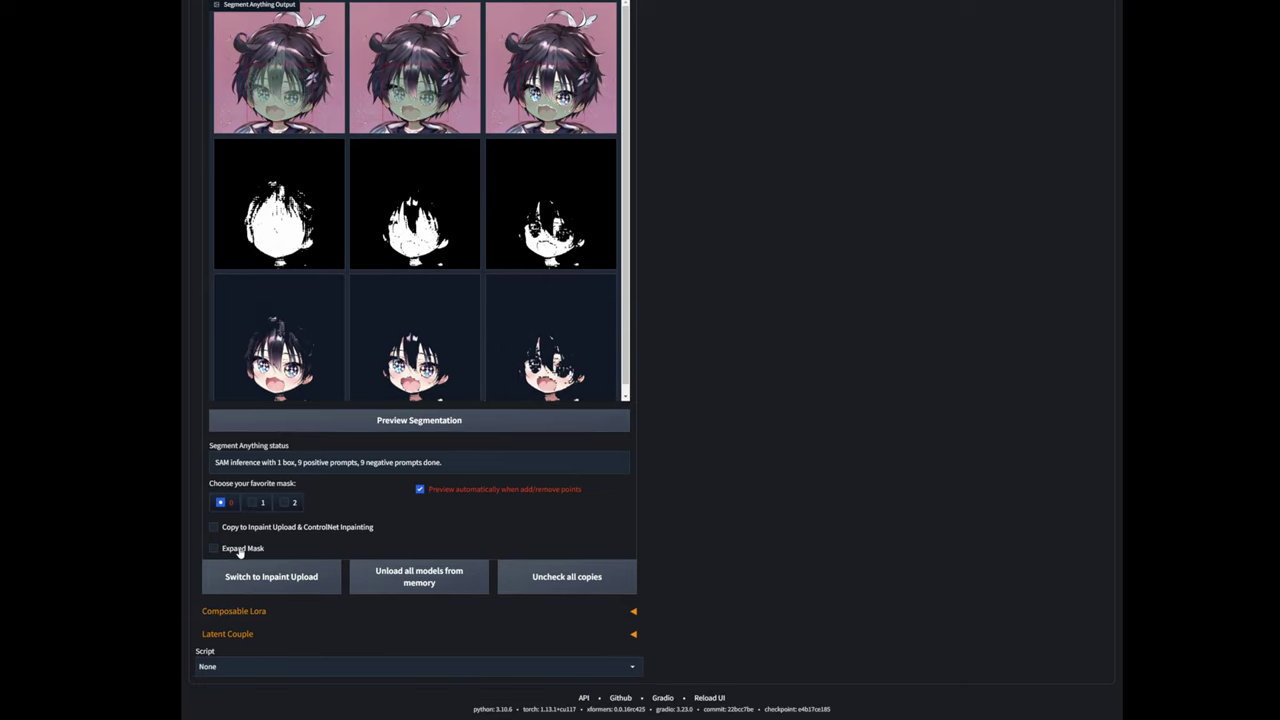
Step: Turn on Expand Mask with an expansion amount of 5 and update the expanded mask
{"action": "left_click", "coordinate": [240, 552]}
{"action": "scroll", "coordinate": [380, 497], "scroll_direction": "down", "scroll_amount": 2}
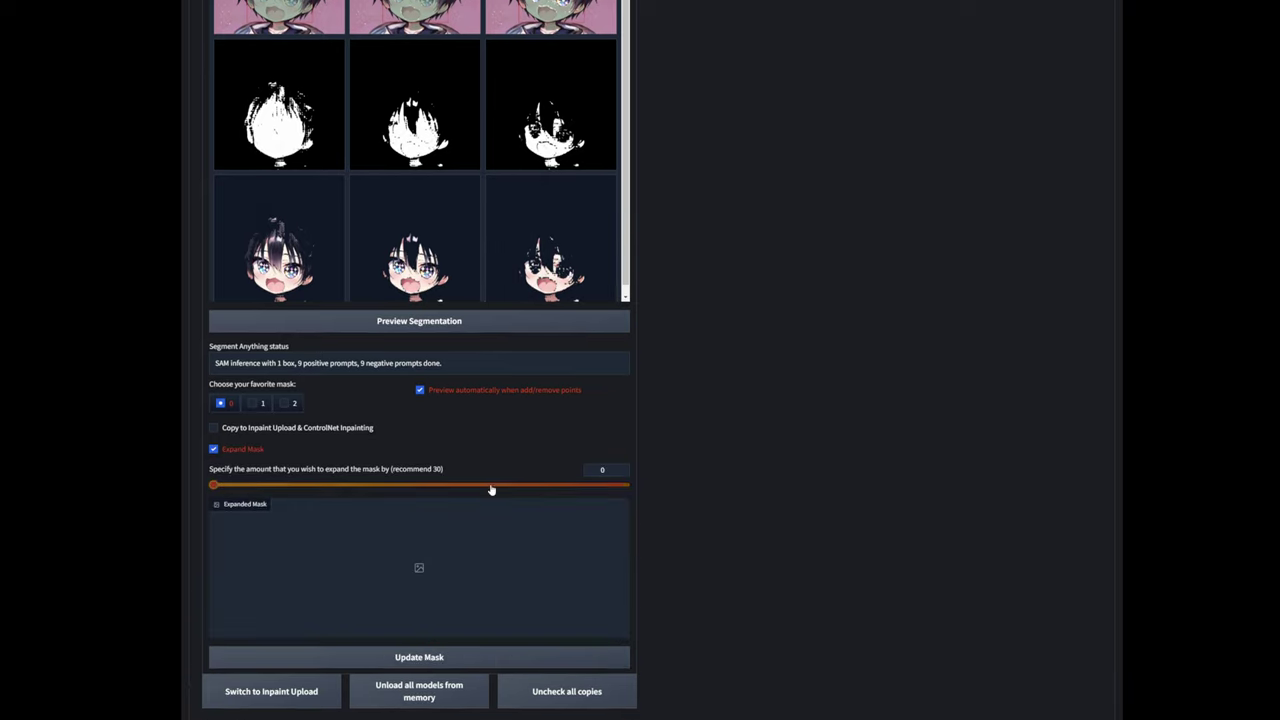
{"action": "left_click", "coordinate": [234, 486]}
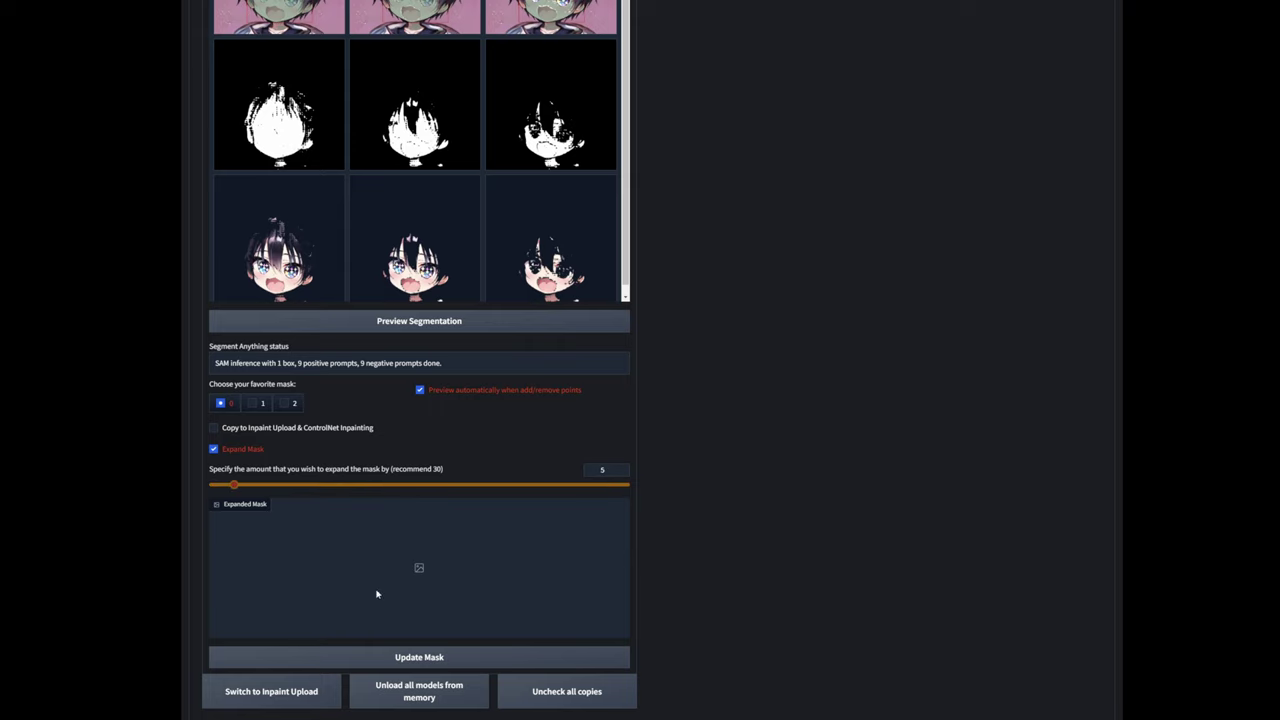
{"action": "left_click", "coordinate": [428, 657]}
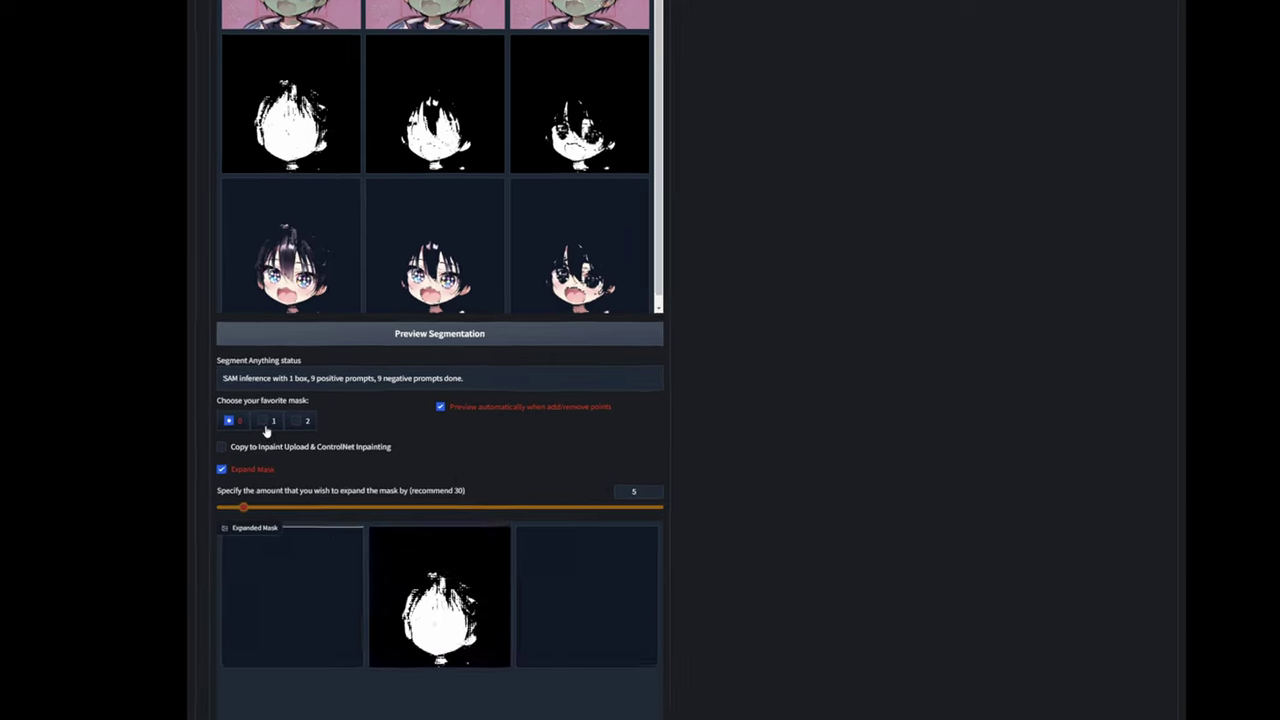
Step: Choose mask 1, update its expanded version, and enable copying it to Inpaint Upload and ControlNet inpainting
{"action": "left_click", "coordinate": [264, 422]}
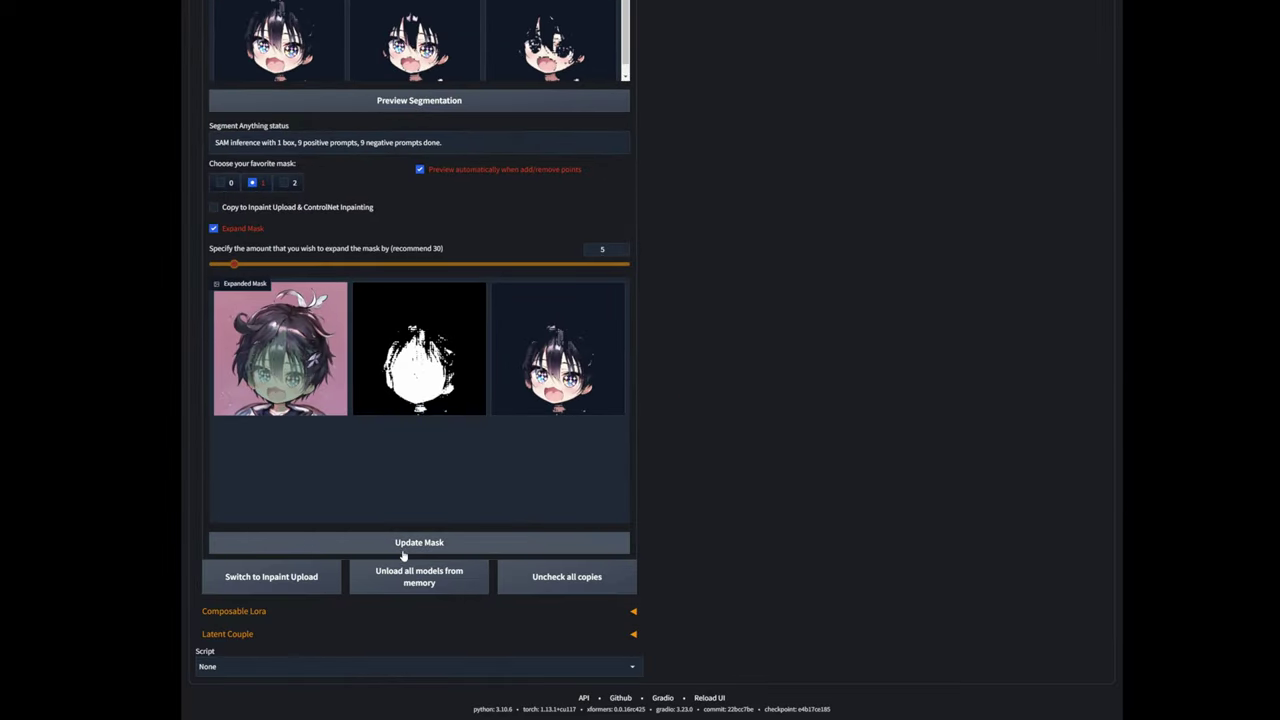
{"action": "left_click", "coordinate": [404, 545]}
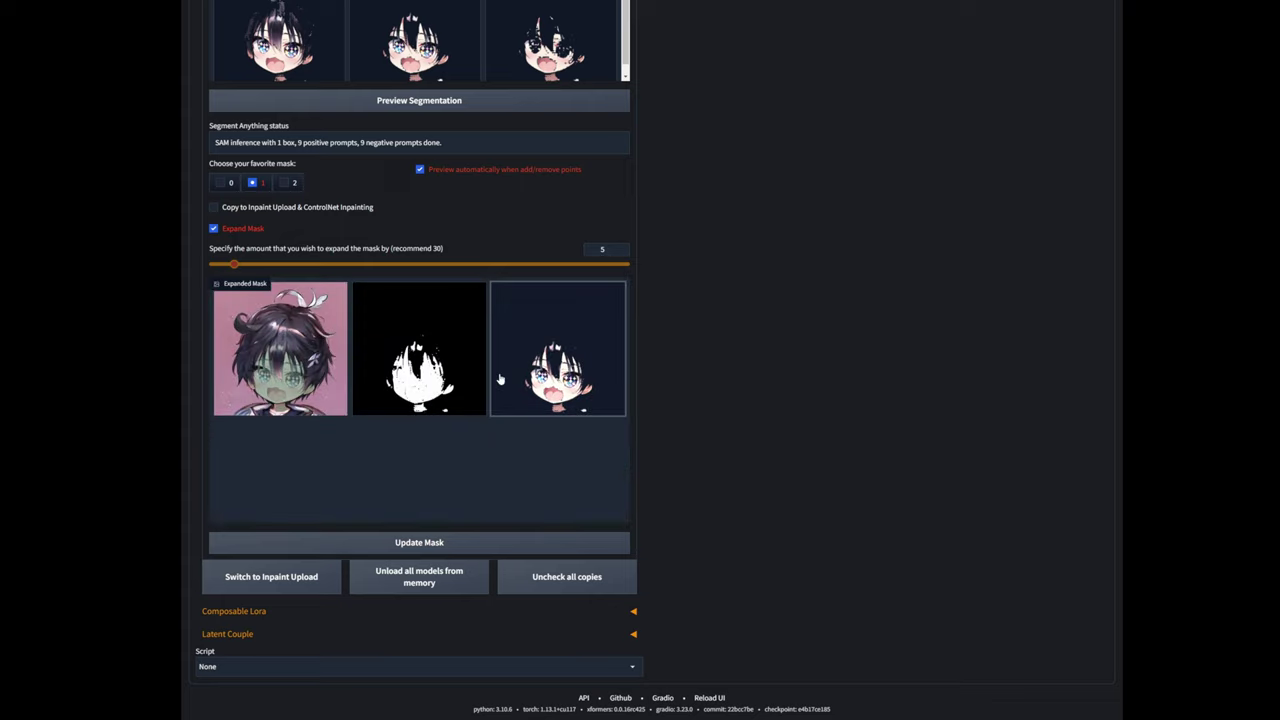
{"action": "scroll", "coordinate": [500, 378], "scroll_direction": "up", "scroll_amount": 3}
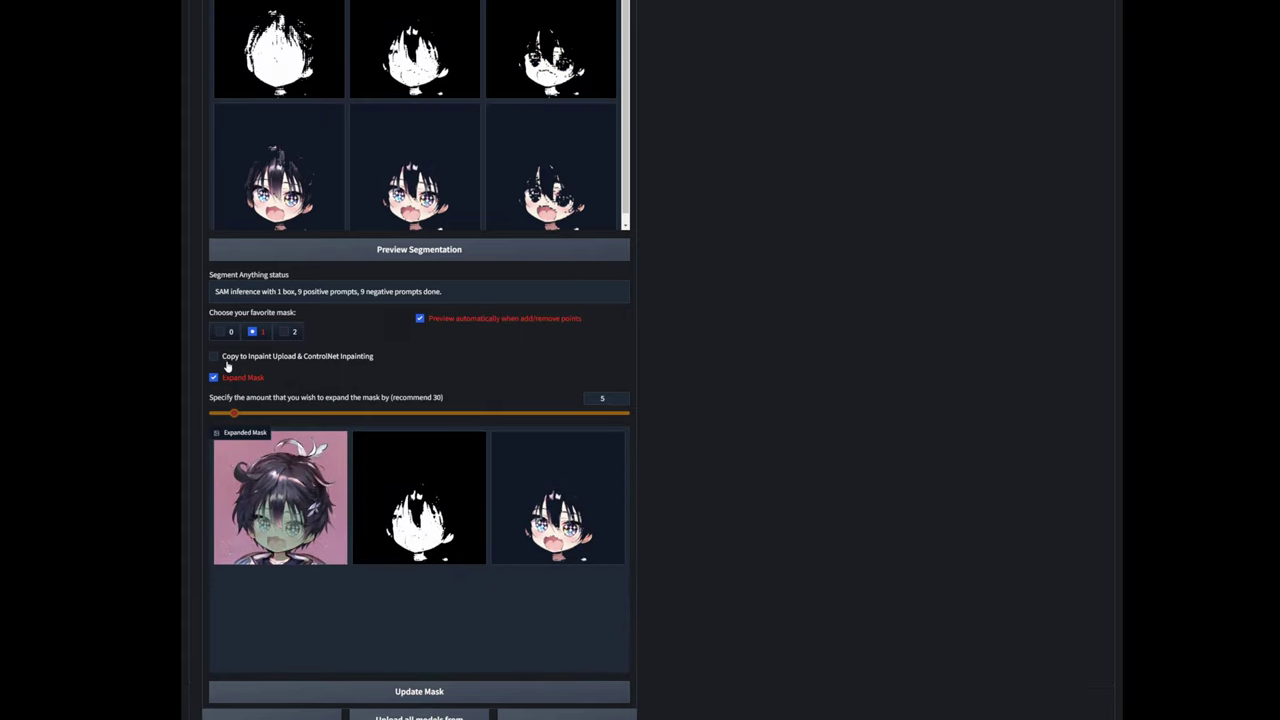
{"action": "left_click", "coordinate": [236, 359]}
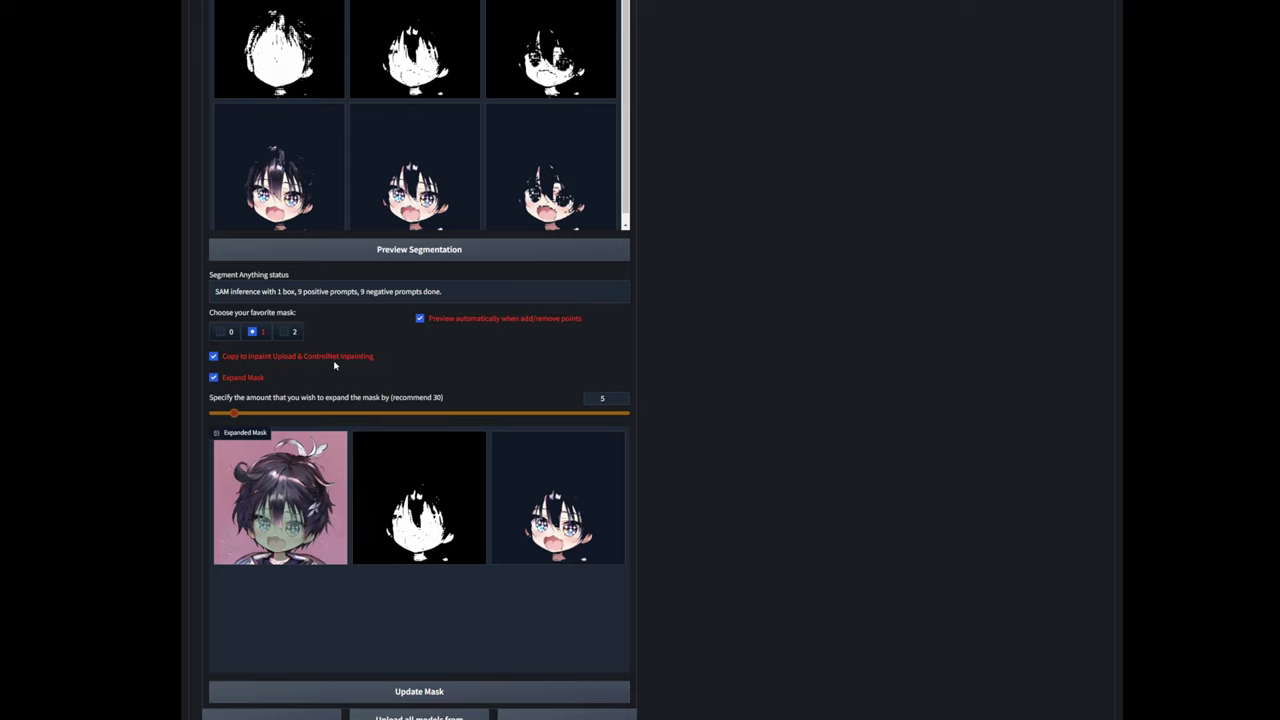
{"action": "scroll", "coordinate": [797, 523], "scroll_direction": "down", "scroll_amount": 3}
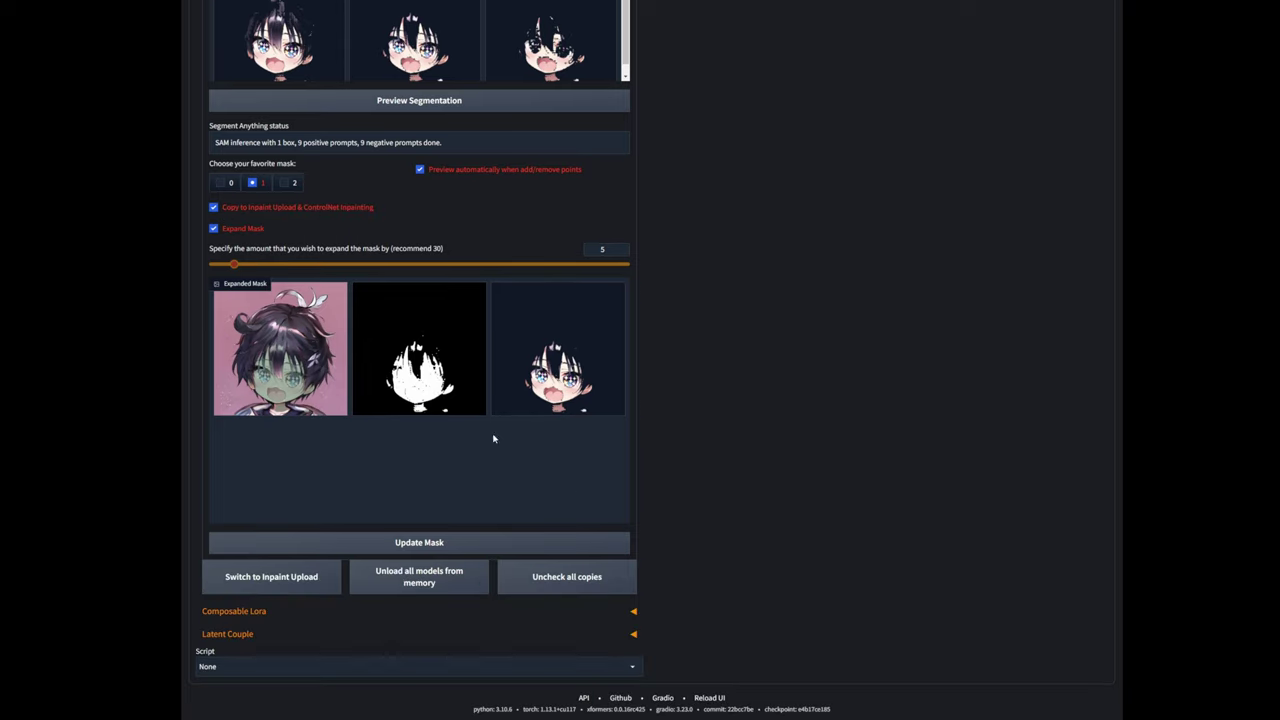
Step: Generate an img2img result with the prompt "make the mouth closed" and compare the output images at full size
{"action": "scroll", "coordinate": [493, 438], "scroll_direction": "up", "scroll_amount": 2}
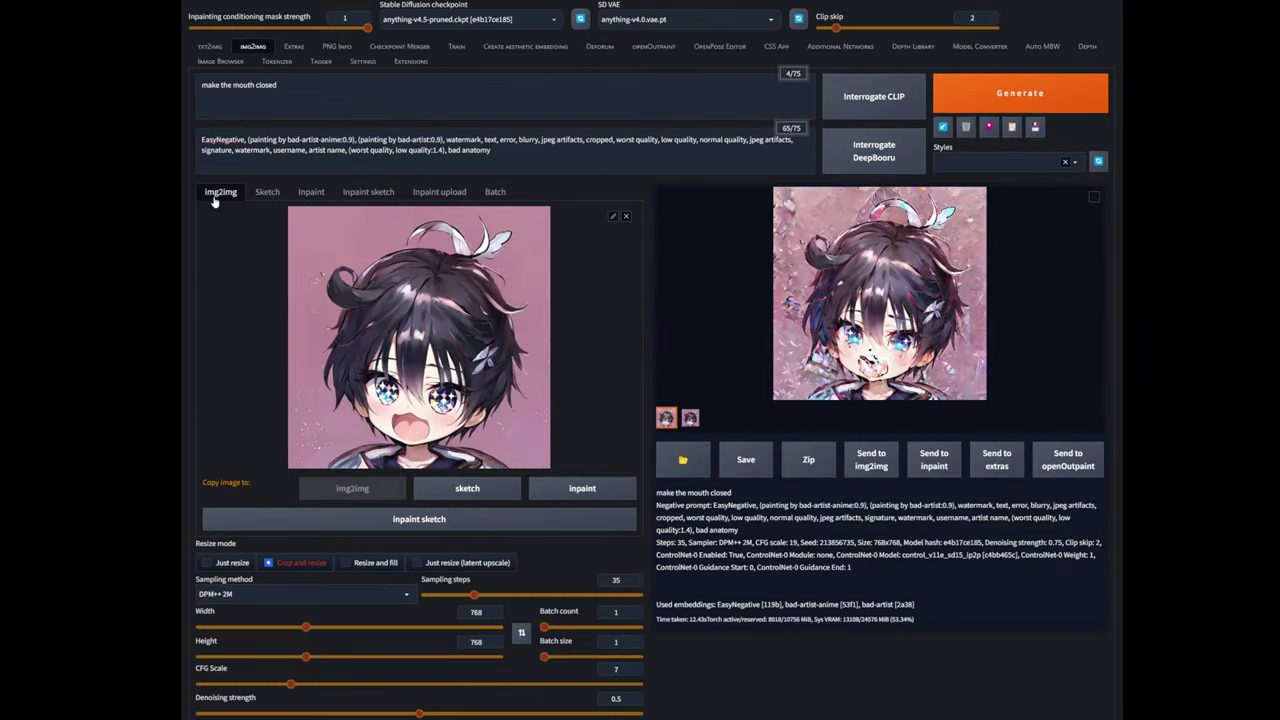
{"action": "scroll", "coordinate": [490, 405], "scroll_direction": "down", "scroll_amount": 2}
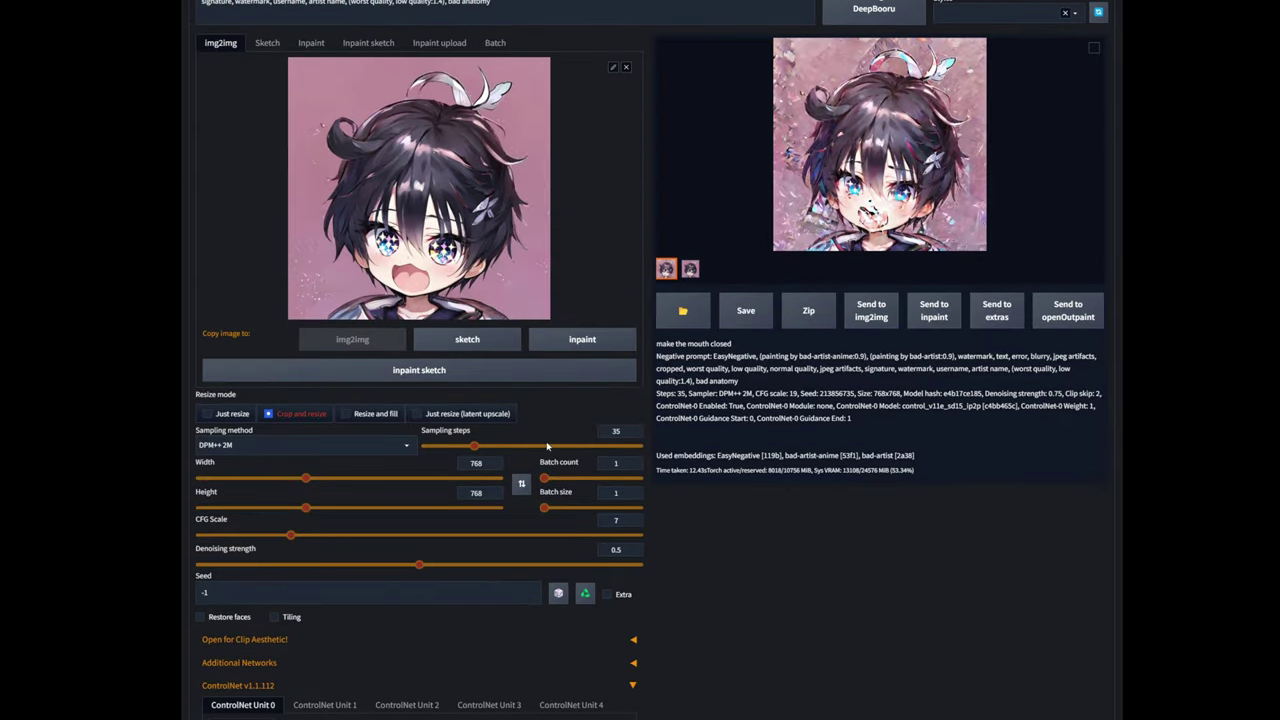
{"action": "scroll", "coordinate": [547, 447], "scroll_direction": "up", "scroll_amount": 2}
{"action": "key", "text": "ctrl+Return"}
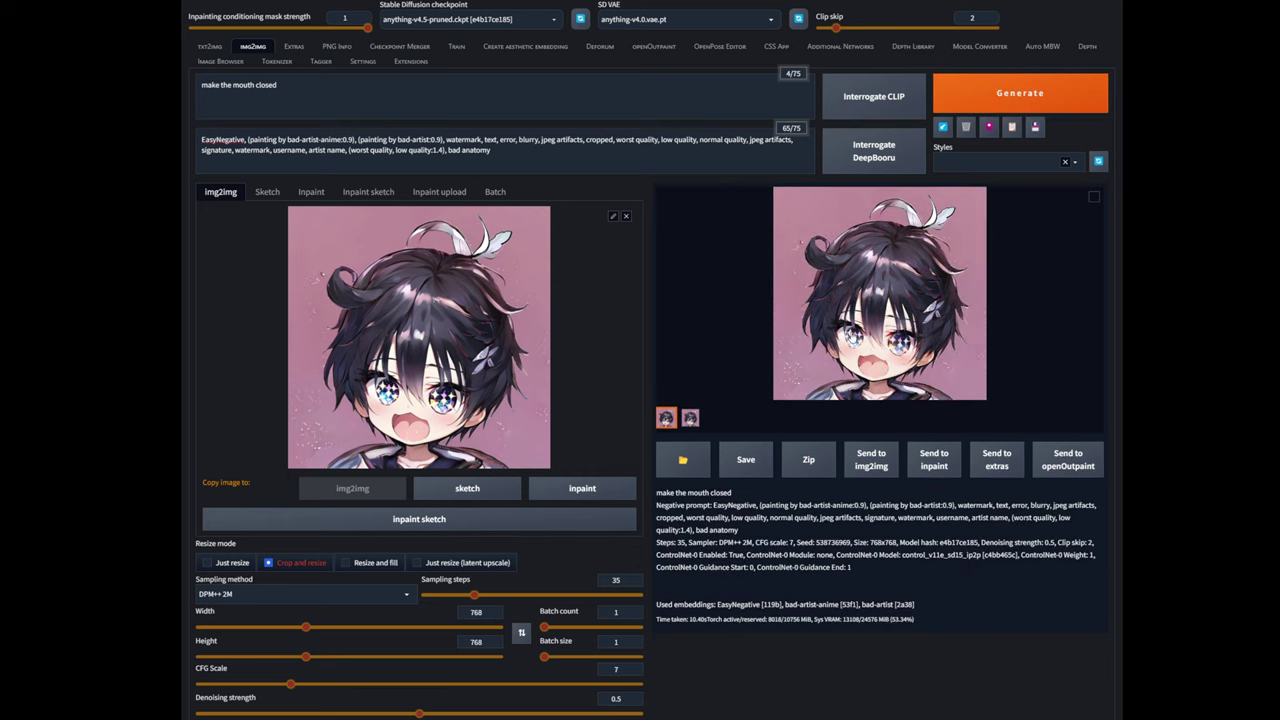
{"action": "left_click", "coordinate": [852, 337]}
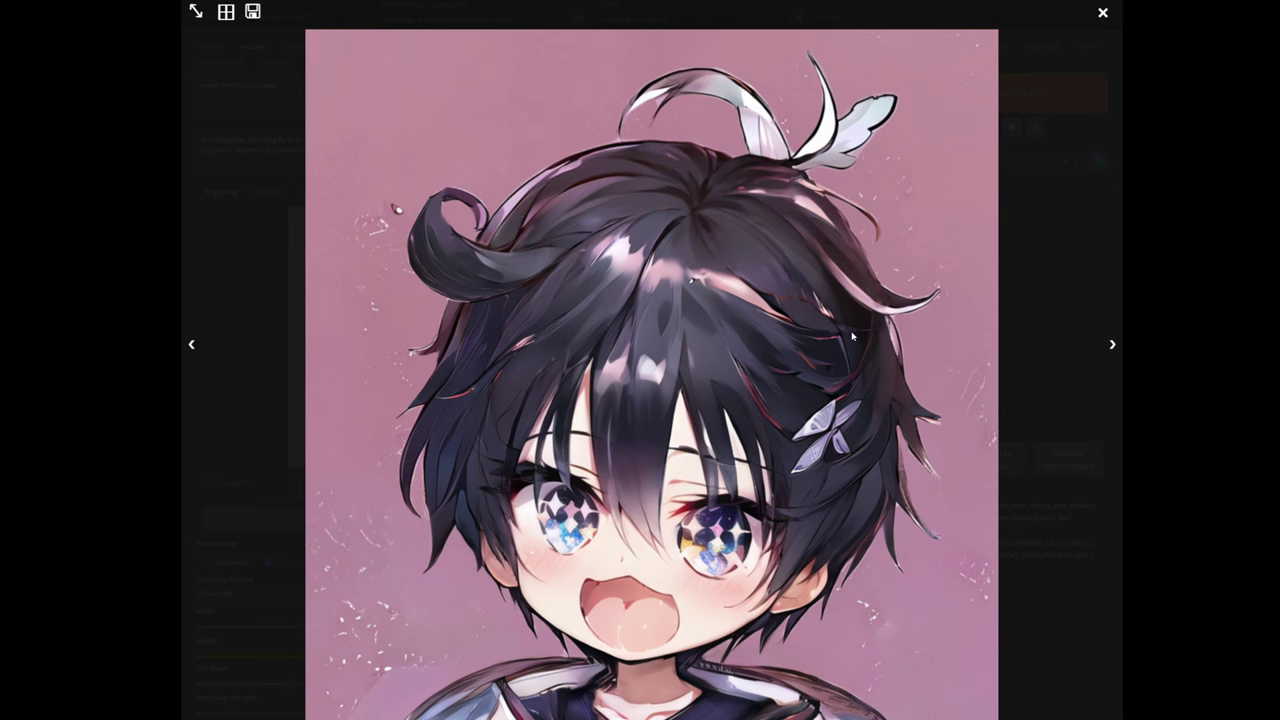
{"action": "left_click", "coordinate": [1113, 347]}
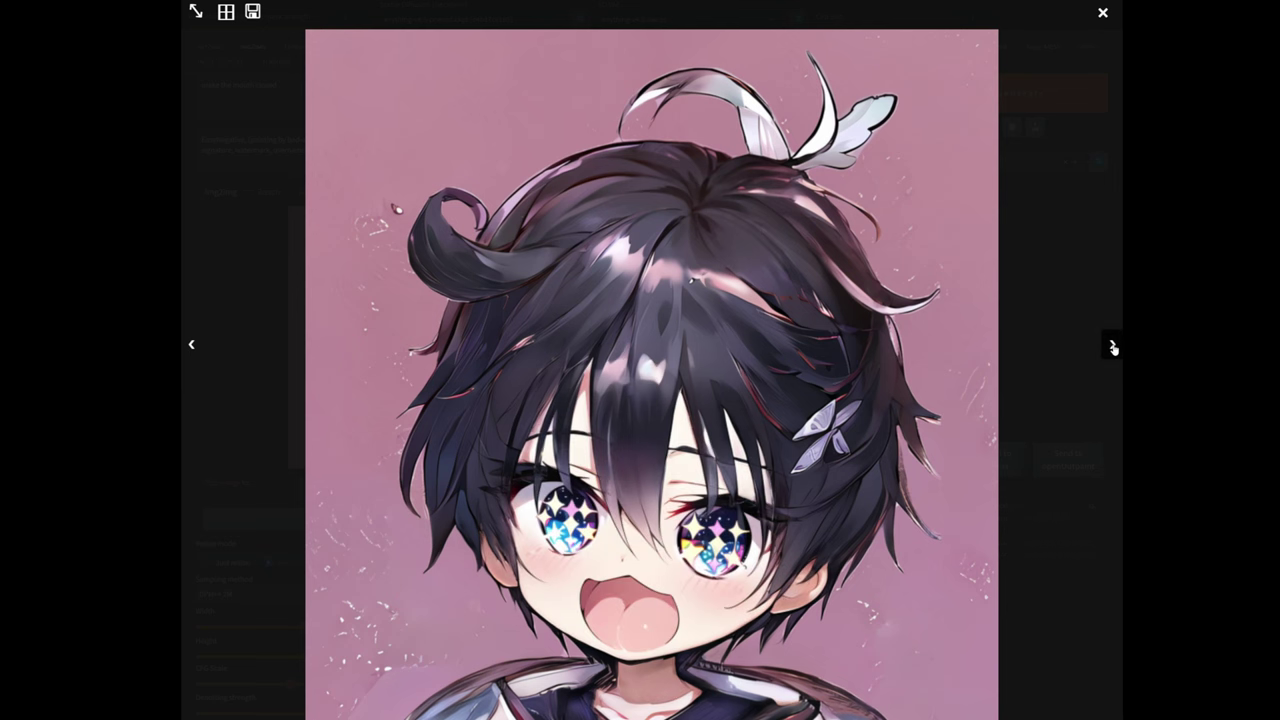
{"action": "left_click", "coordinate": [195, 347]}
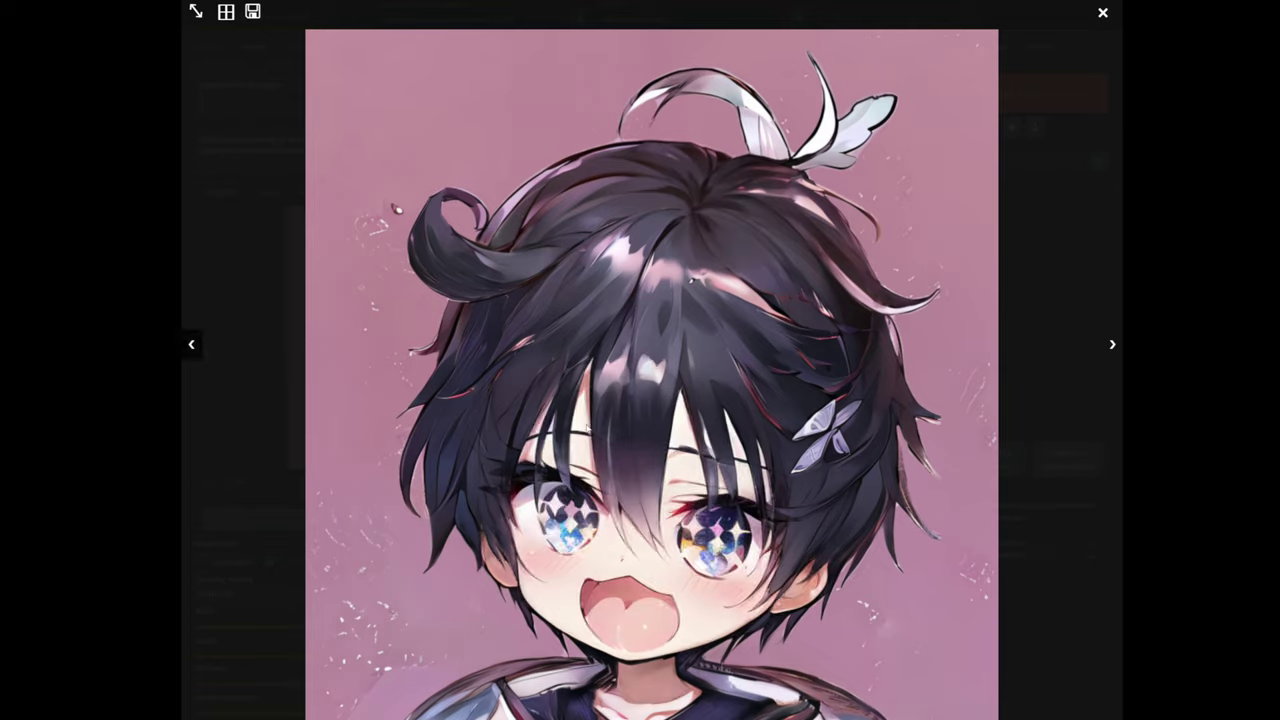
{"action": "key", "text": "Escape"}
Step: Set the ControlNet control mode to "My prompt is more important" and enable Pixel Perfect and Allow Preview
{"action": "scroll", "coordinate": [646, 503], "scroll_direction": "down", "scroll_amount": 10}
{"action": "scroll", "coordinate": [646, 505], "scroll_direction": "down", "scroll_amount": 15}
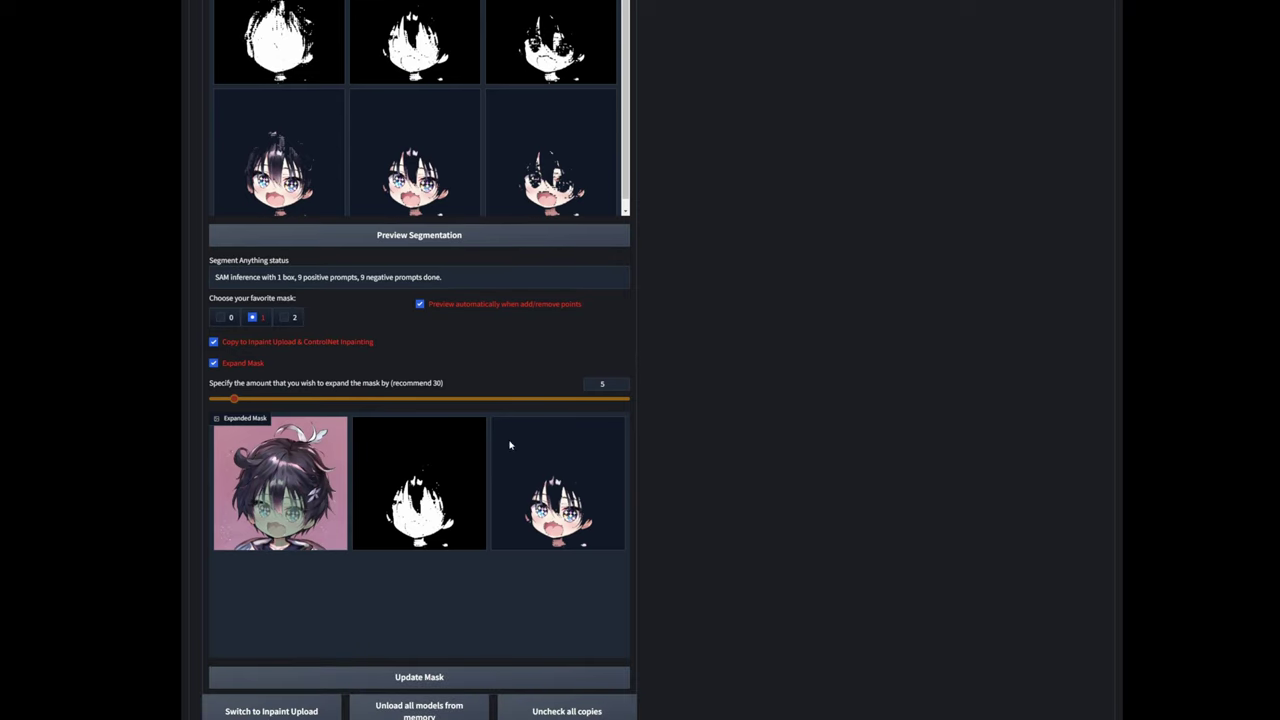
{"action": "scroll", "coordinate": [680, 534], "scroll_direction": "up", "scroll_amount": 10}
{"action": "scroll", "coordinate": [335, 405], "scroll_direction": "up", "scroll_amount": 3}
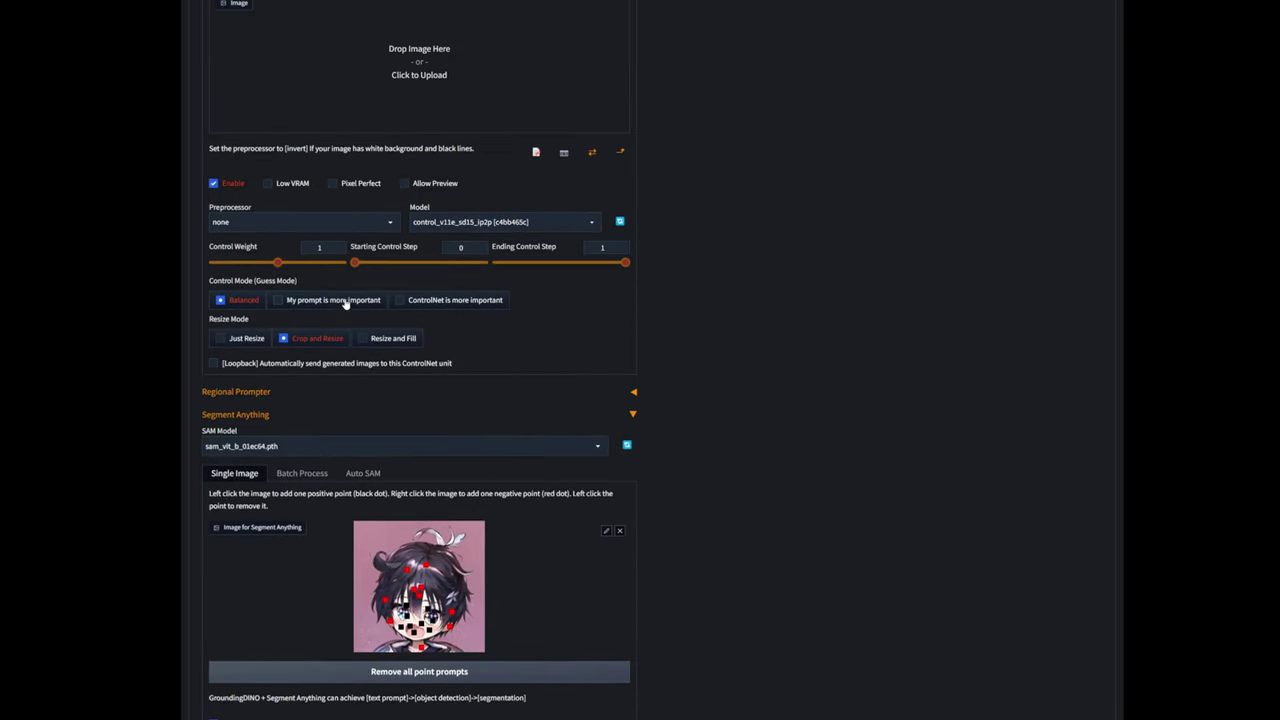
{"action": "left_click", "coordinate": [345, 302]}
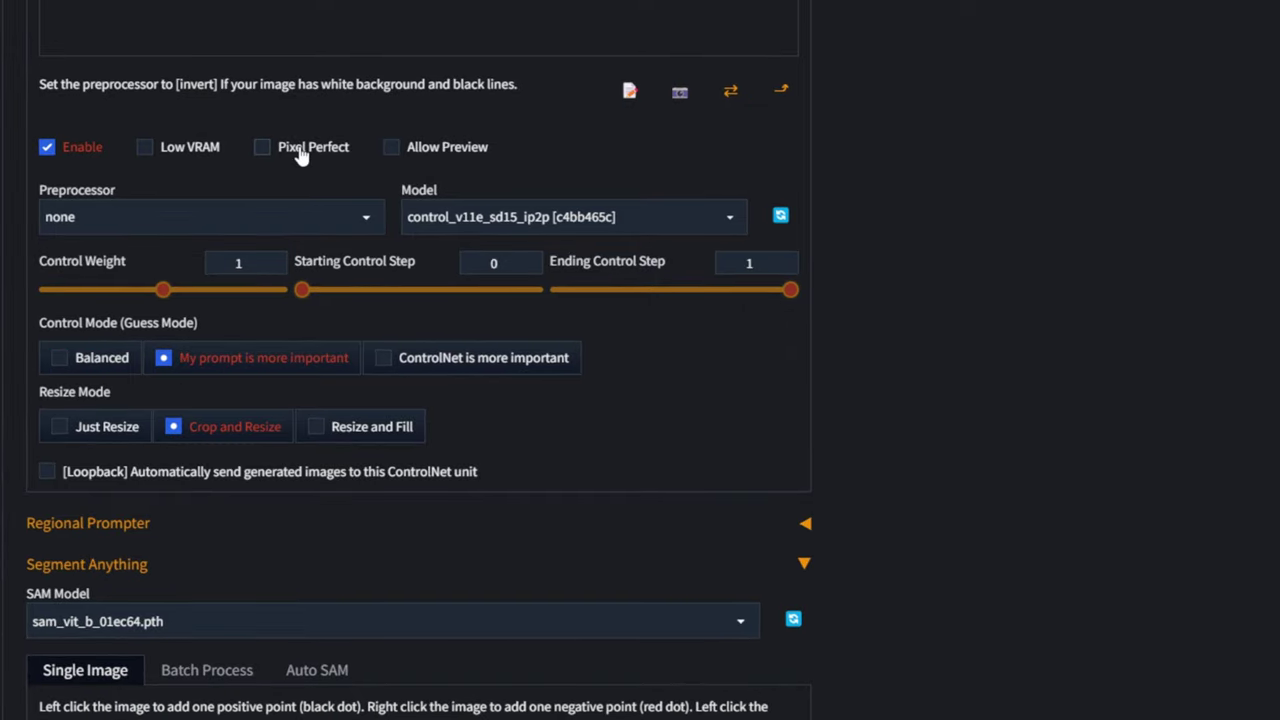
{"action": "left_click", "coordinate": [300, 150]}
{"action": "left_click", "coordinate": [390, 147]}
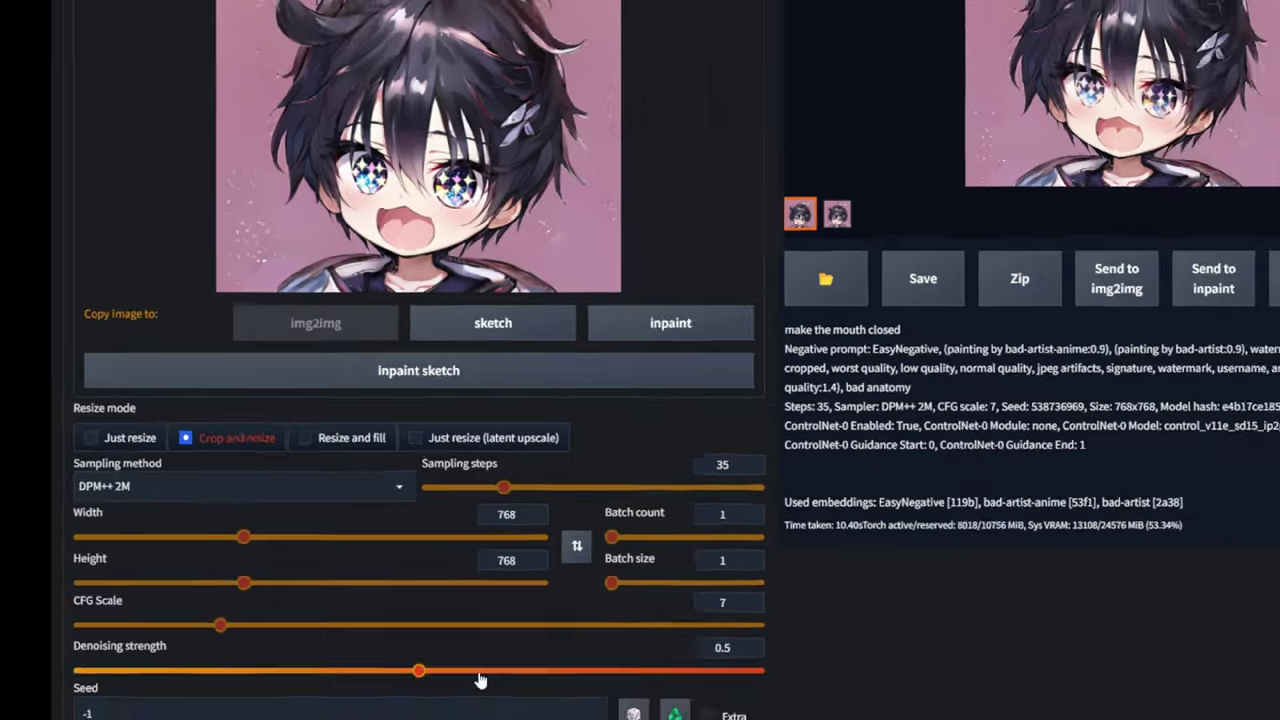
Step: Raise the denoising strength to 0.7, regenerate the image, and inspect the result at full size
{"action": "left_click_drag", "start_coordinate": [418, 719], "coordinate": [537, 719]}
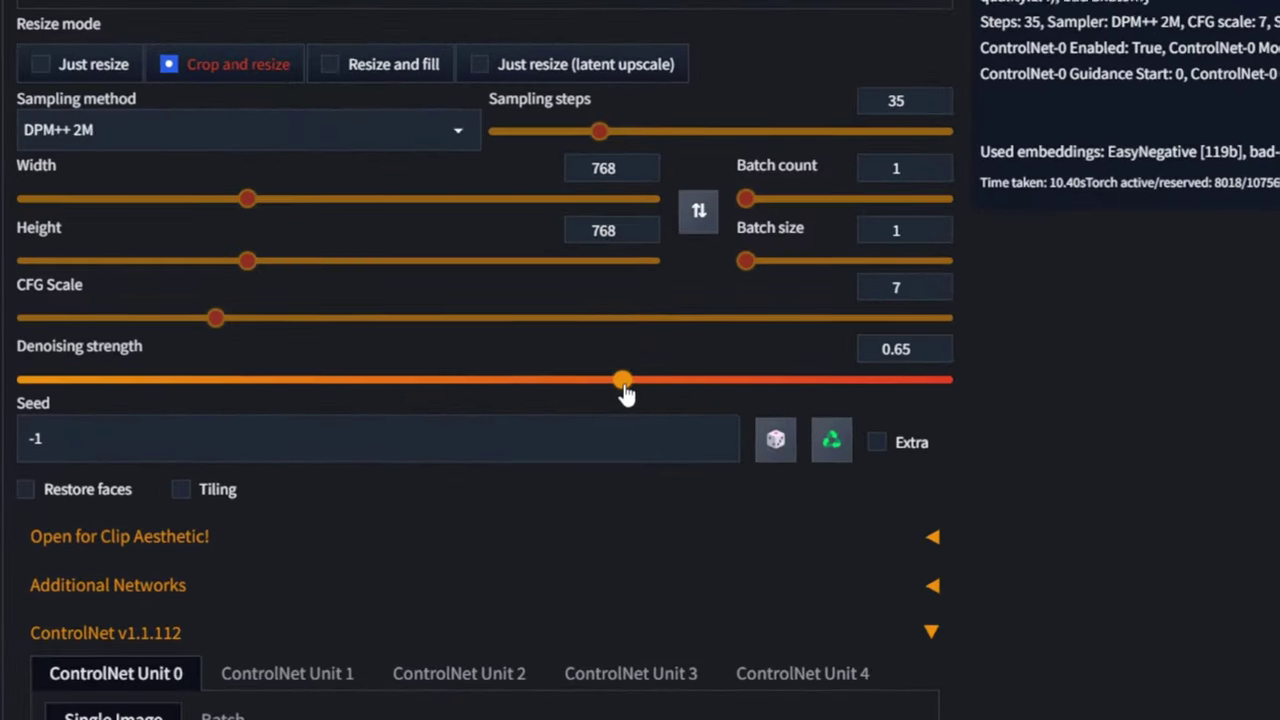
{"action": "left_click_drag", "start_coordinate": [623, 393], "coordinate": [675, 395]}
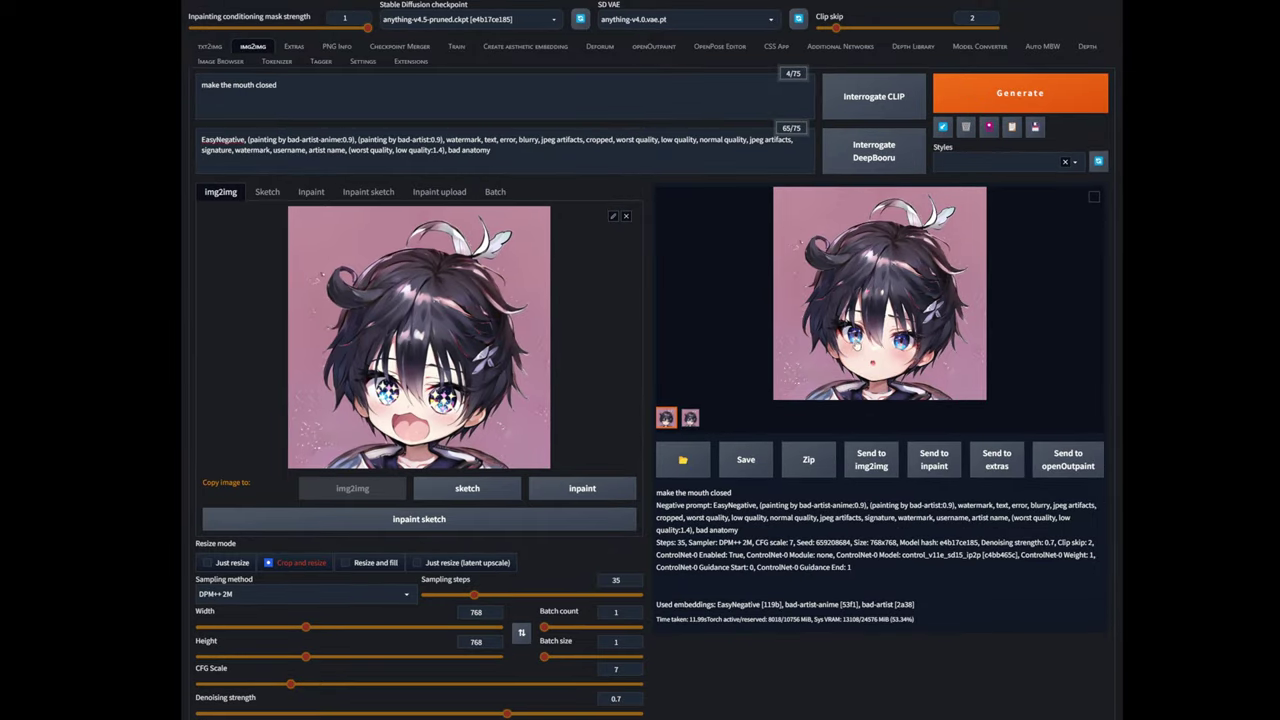
{"action": "left_click", "coordinate": [857, 345]}
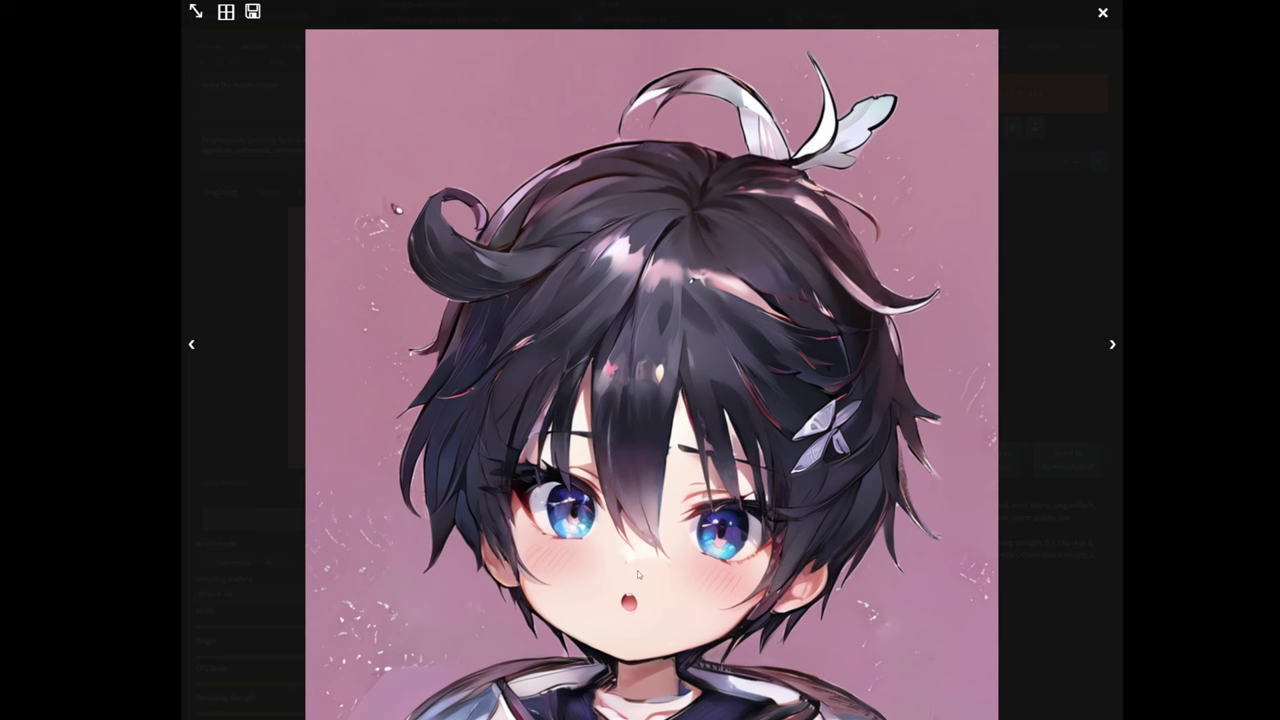
{"action": "left_click", "coordinate": [1006, 517]}
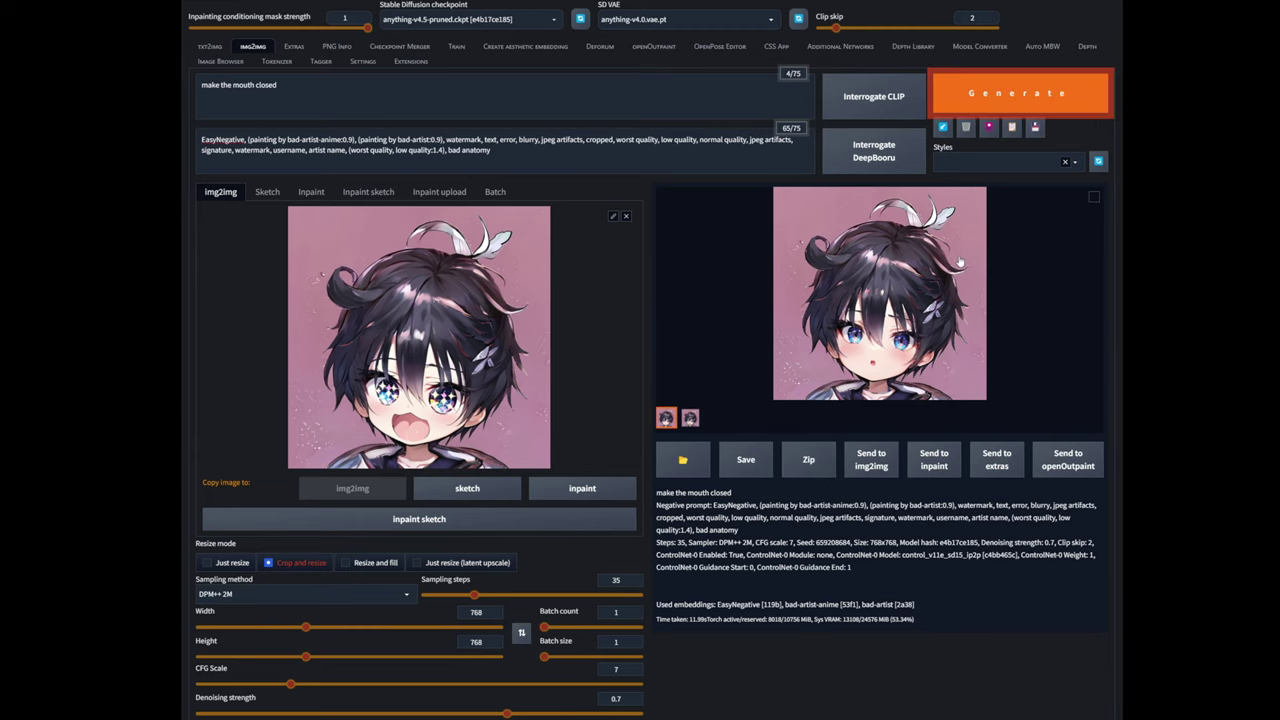
Step: Generate another variation with the same settings and check the mouth at full size
{"action": "left_click", "coordinate": [1013, 93]}
{"action": "left_click", "coordinate": [858, 354]}
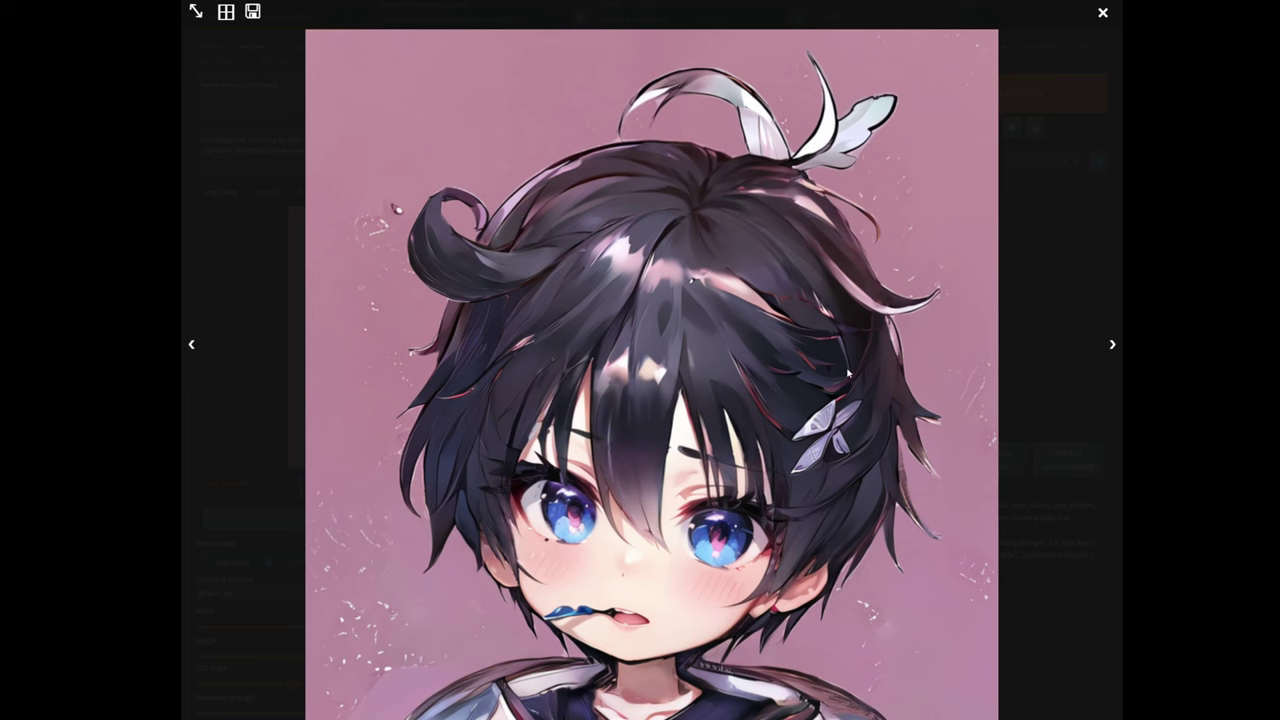
{"action": "left_click", "coordinate": [1043, 405]}
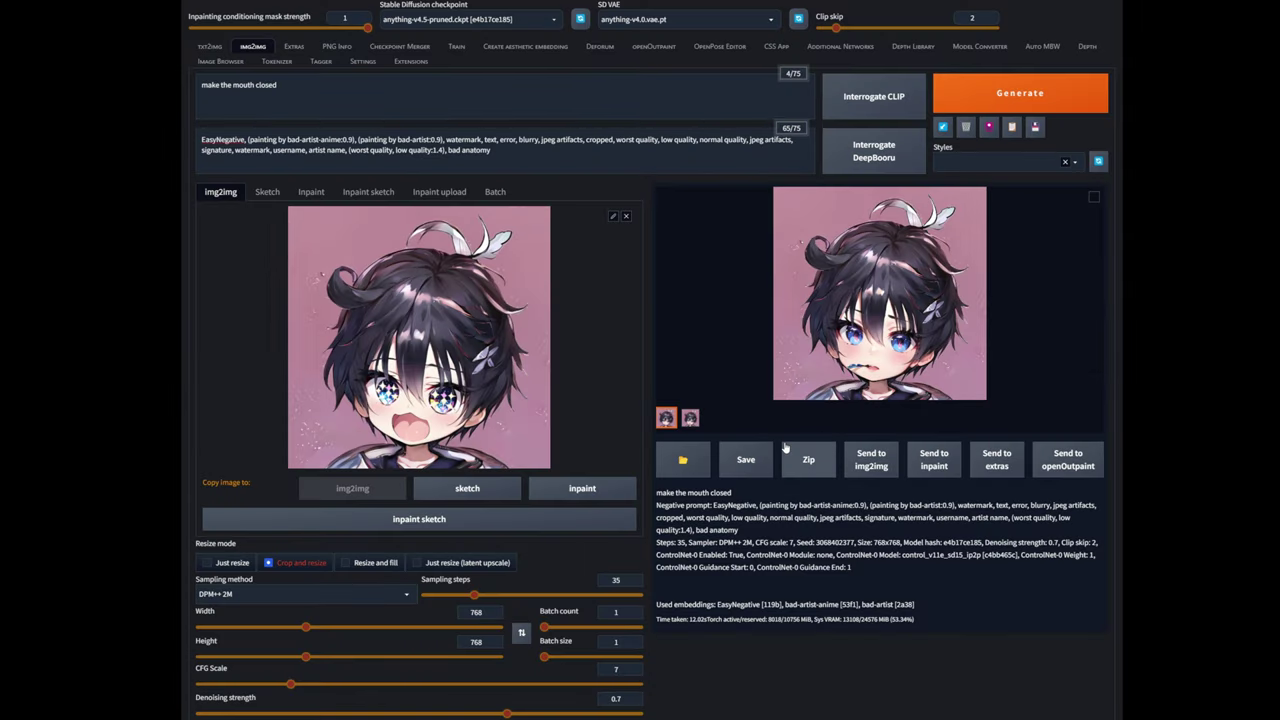
{"action": "scroll", "coordinate": [785, 449], "scroll_direction": "down", "scroll_amount": 1}
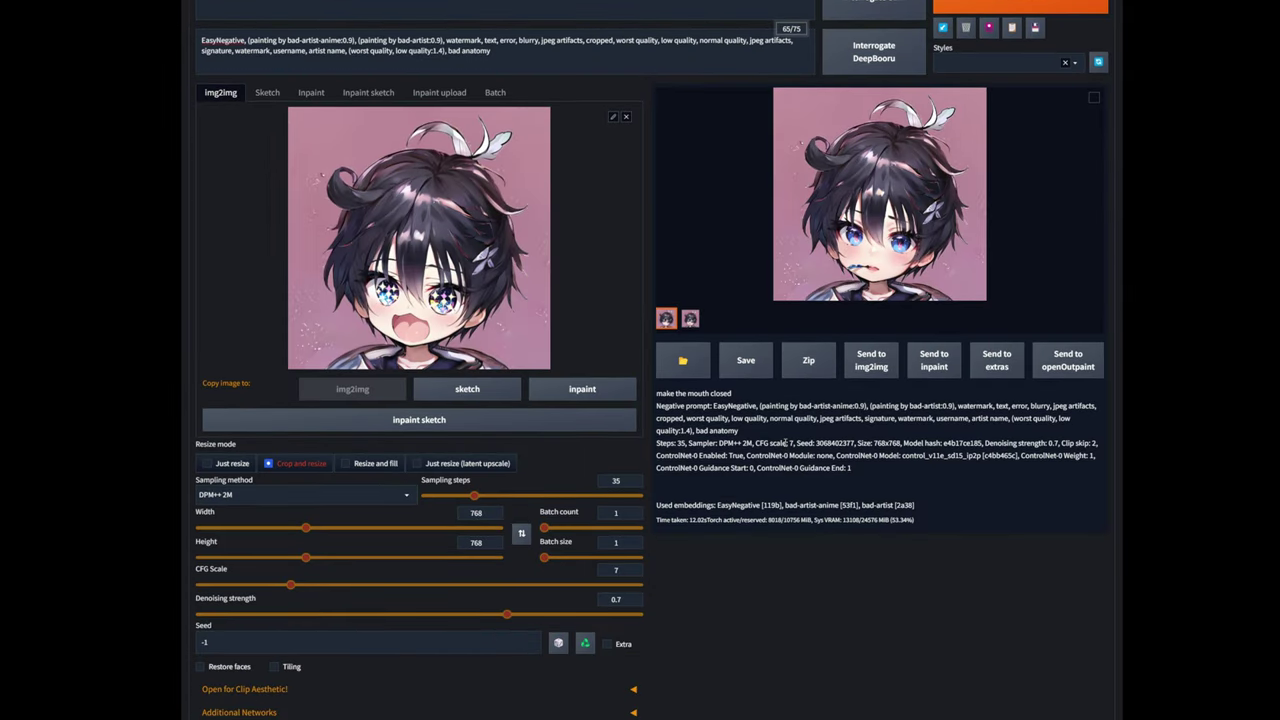
{"action": "scroll", "coordinate": [786, 443], "scroll_direction": "up", "scroll_amount": 1}
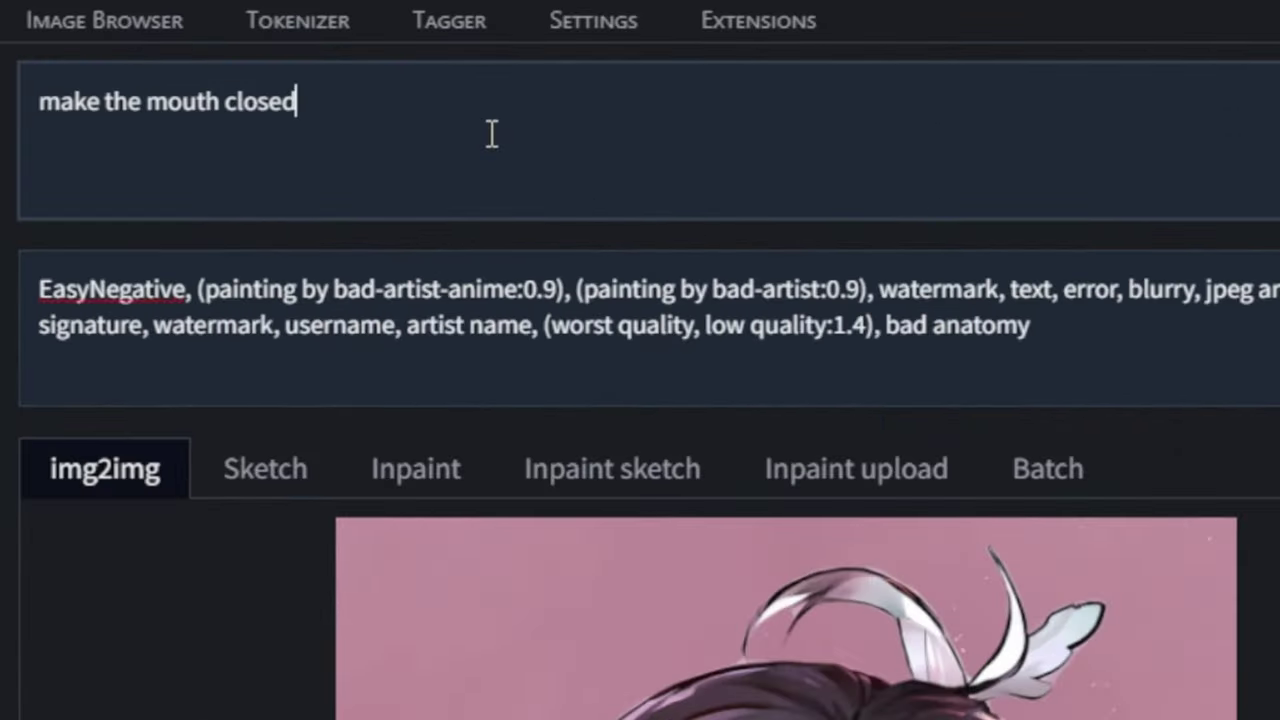
Step: Replace the prompt with "(closed mouth:1.4), smile, chibi, <lora:komowataHarukaChibiArt_v20:1>", generate, and inspect the result at full size
{"action": "key", "text": "ctrl+a"}
{"action": "type", "text": "(closed mouth:1.4), smile, chibi, <lora:komowataHarukaChibiArt_v20:1>"}
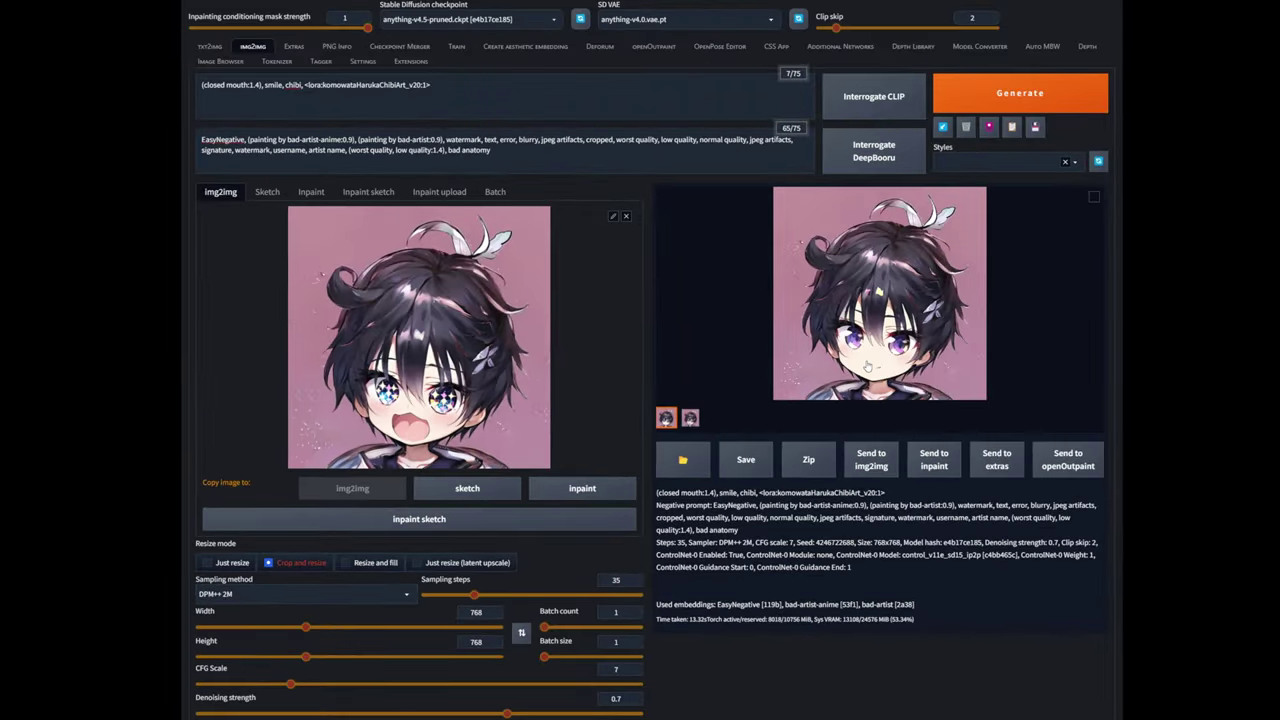
{"action": "left_click", "coordinate": [867, 366]}
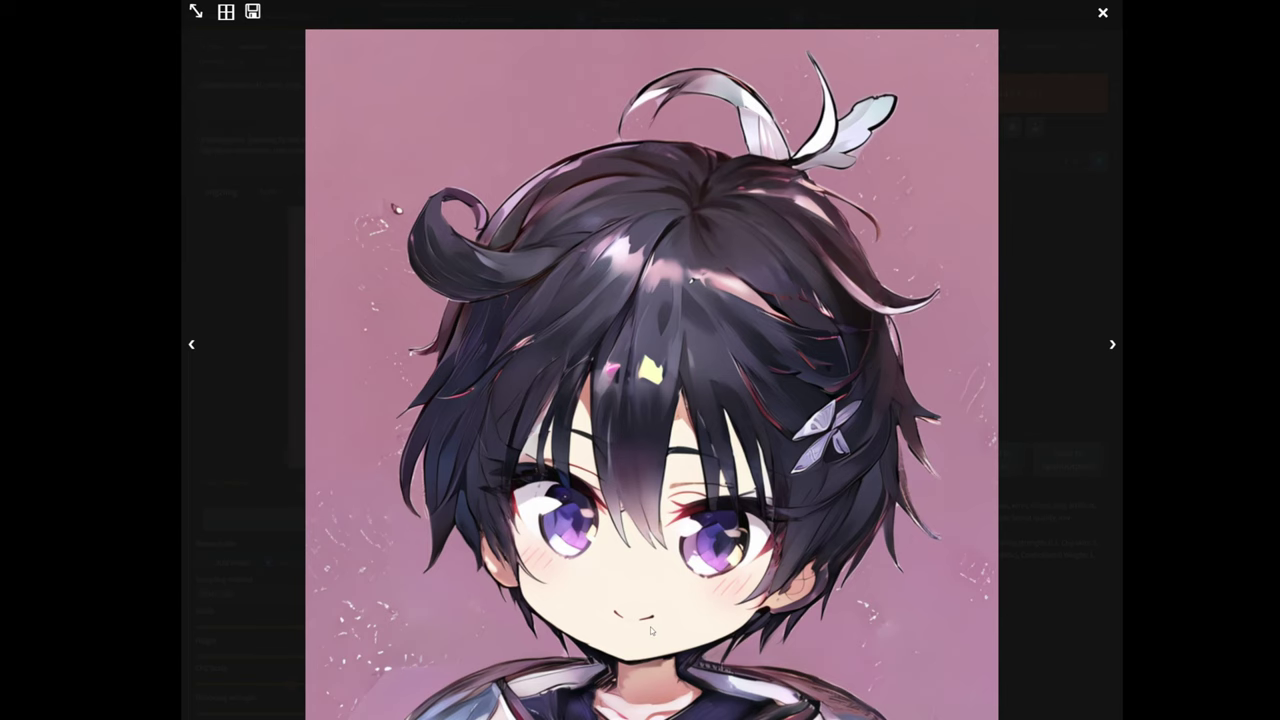
{"action": "left_click", "coordinate": [1034, 500]}
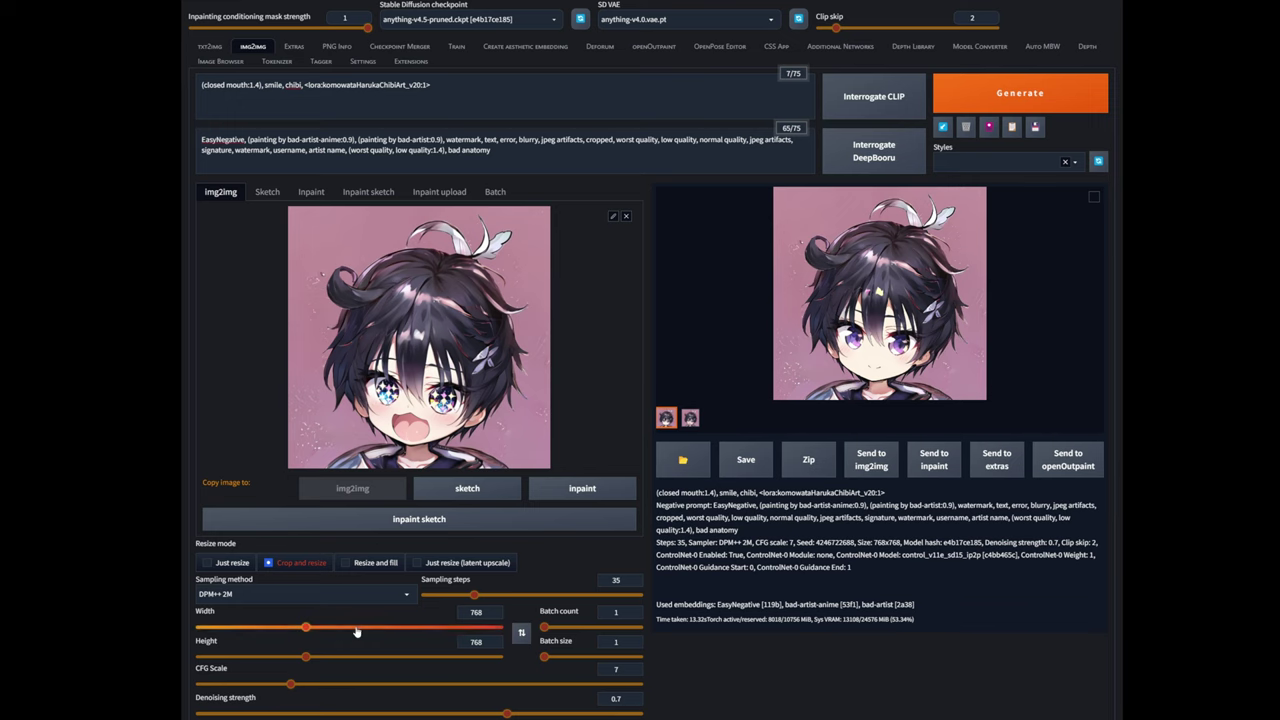
Step: Set the output width and height to 1024 each
{"action": "double_click", "coordinate": [490, 612]}
{"action": "type", "text": "1024"}
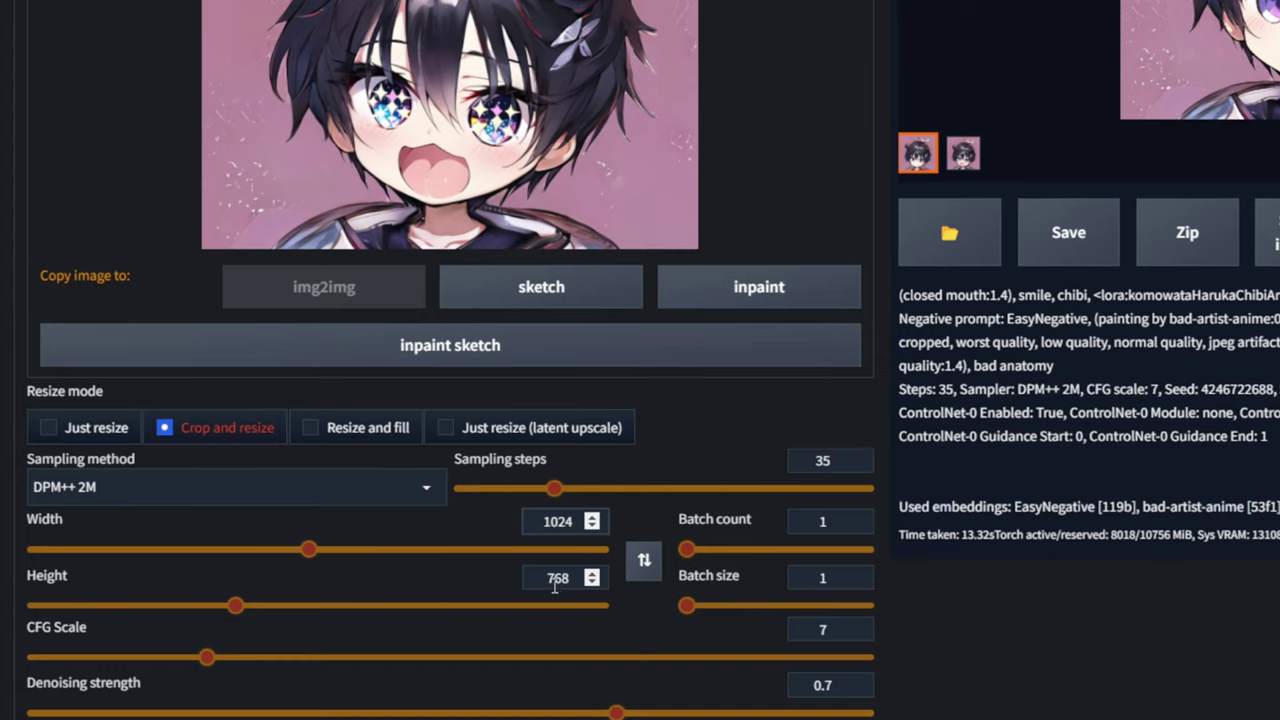
{"action": "double_click", "coordinate": [537, 594]}
{"action": "type", "text": "1024"}
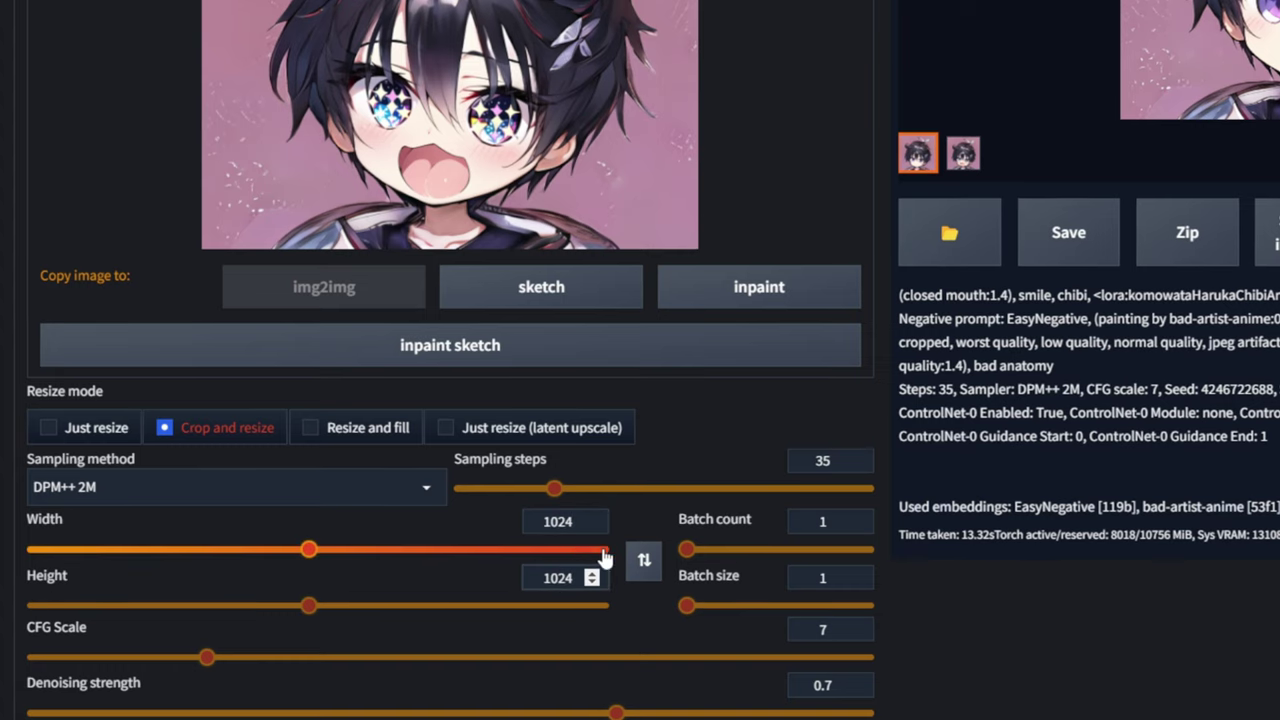
Step: Set the batch count to 5 and the batch size to 3
{"action": "left_click_drag", "start_coordinate": [686, 552], "coordinate": [700, 556]}
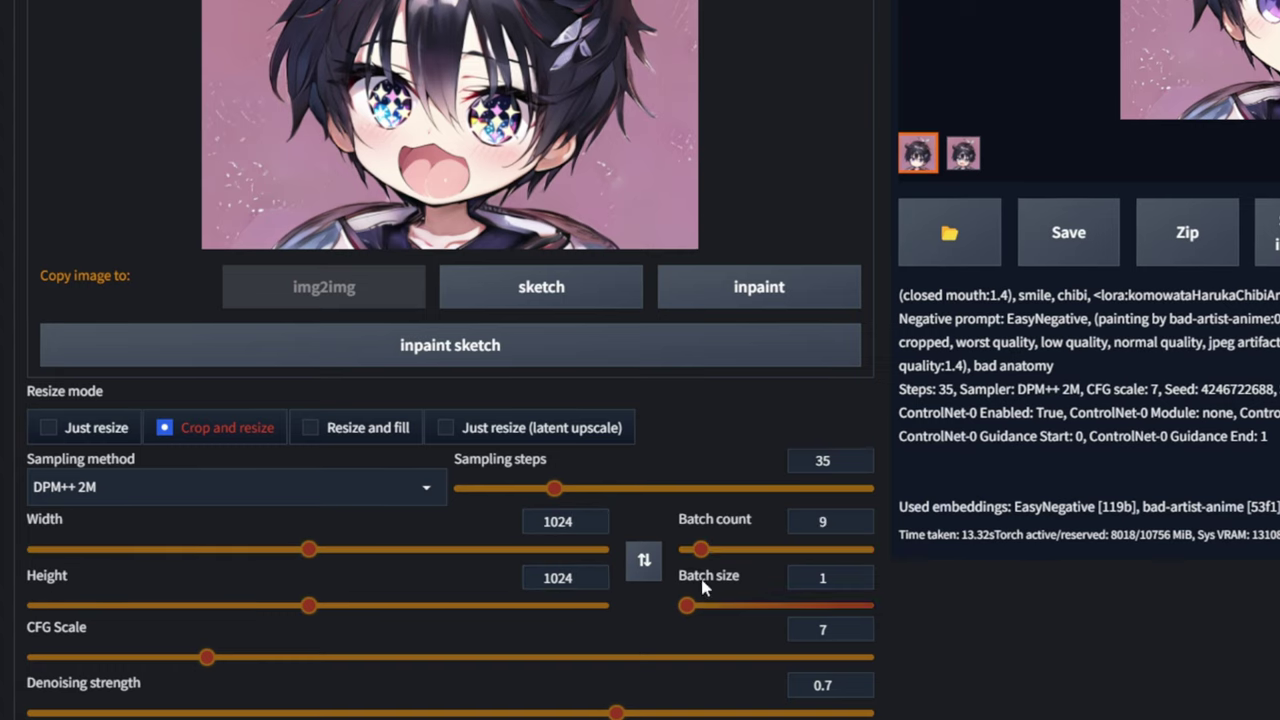
{"action": "left_click_drag", "start_coordinate": [686, 608], "coordinate": [712, 609]}
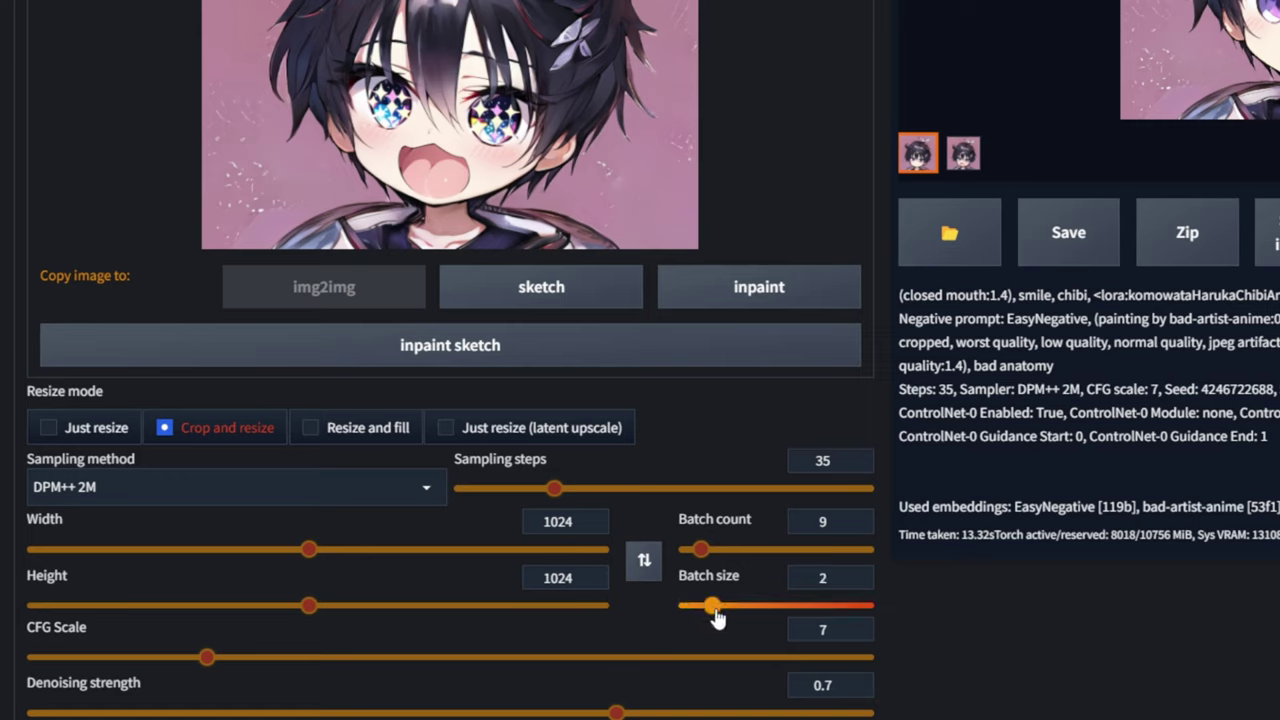
{"action": "left_click_drag", "start_coordinate": [703, 553], "coordinate": [693, 553]}
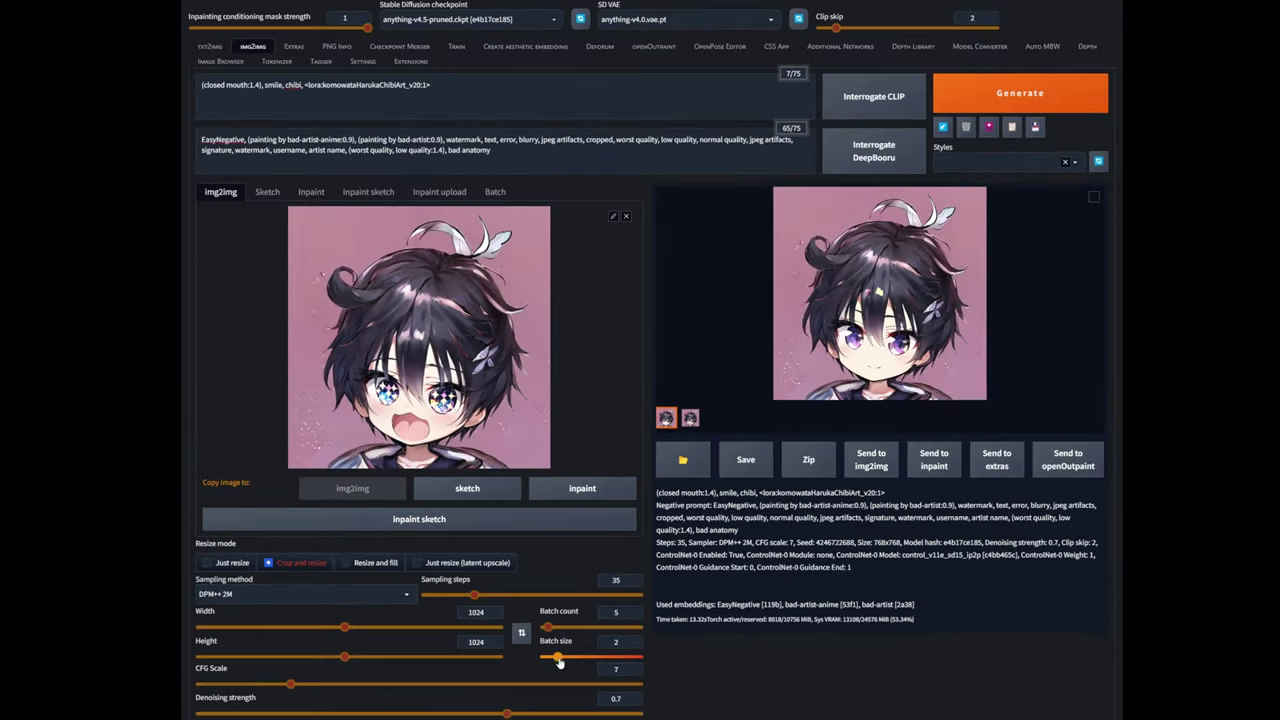
{"action": "left_click_drag", "start_coordinate": [712, 606], "coordinate": [745, 614]}
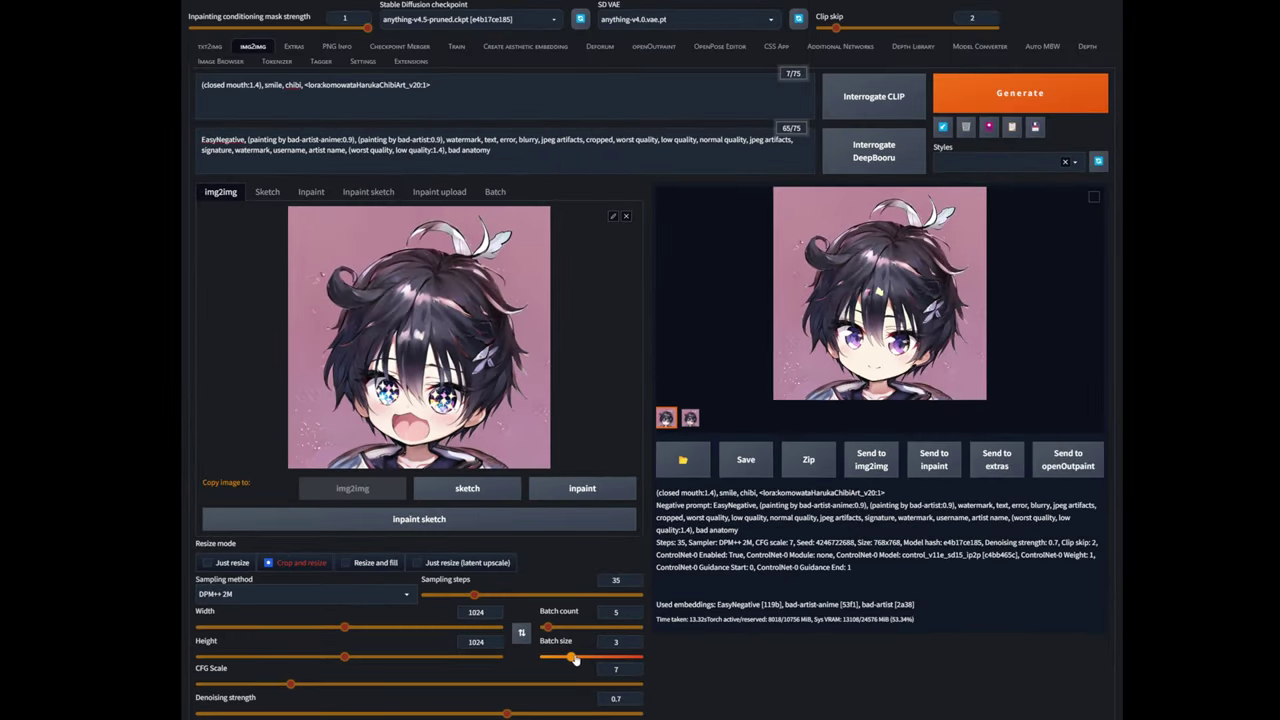
Step: Generate the batch of variations with a batch size of 4 and open the results at full size
{"action": "left_click", "coordinate": [1020, 93]}
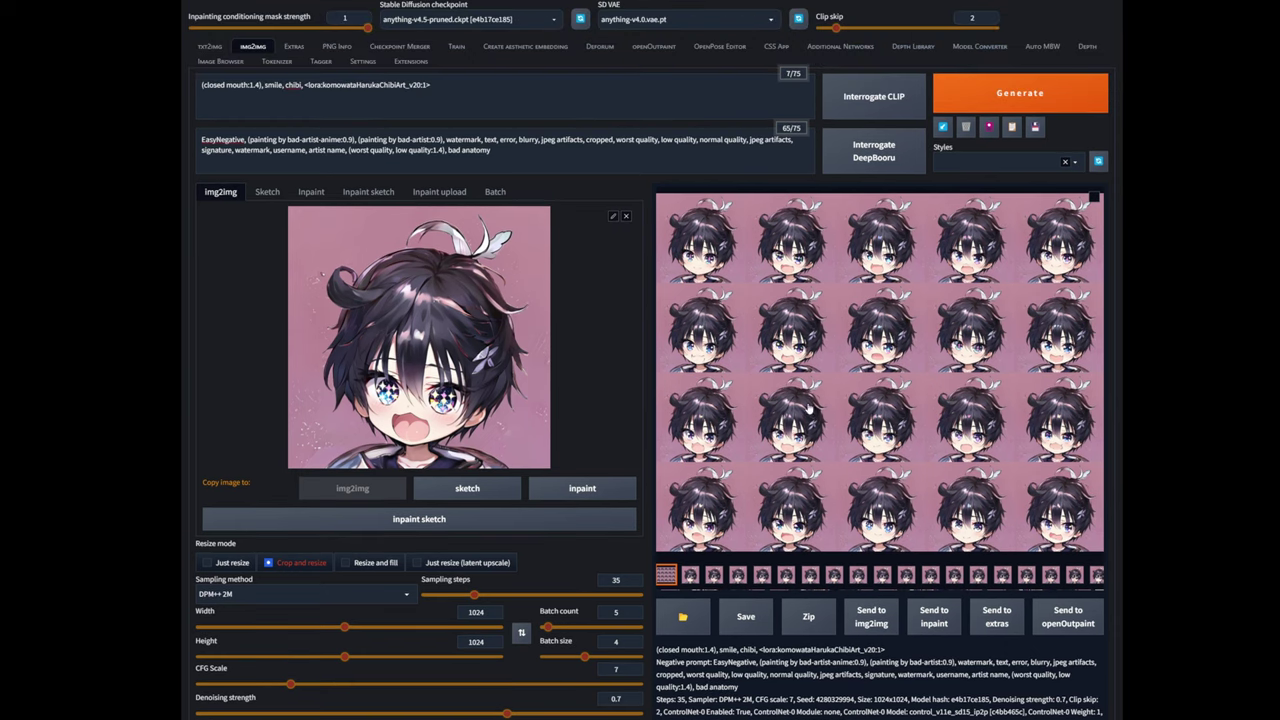
{"action": "left_click", "coordinate": [880, 273]}
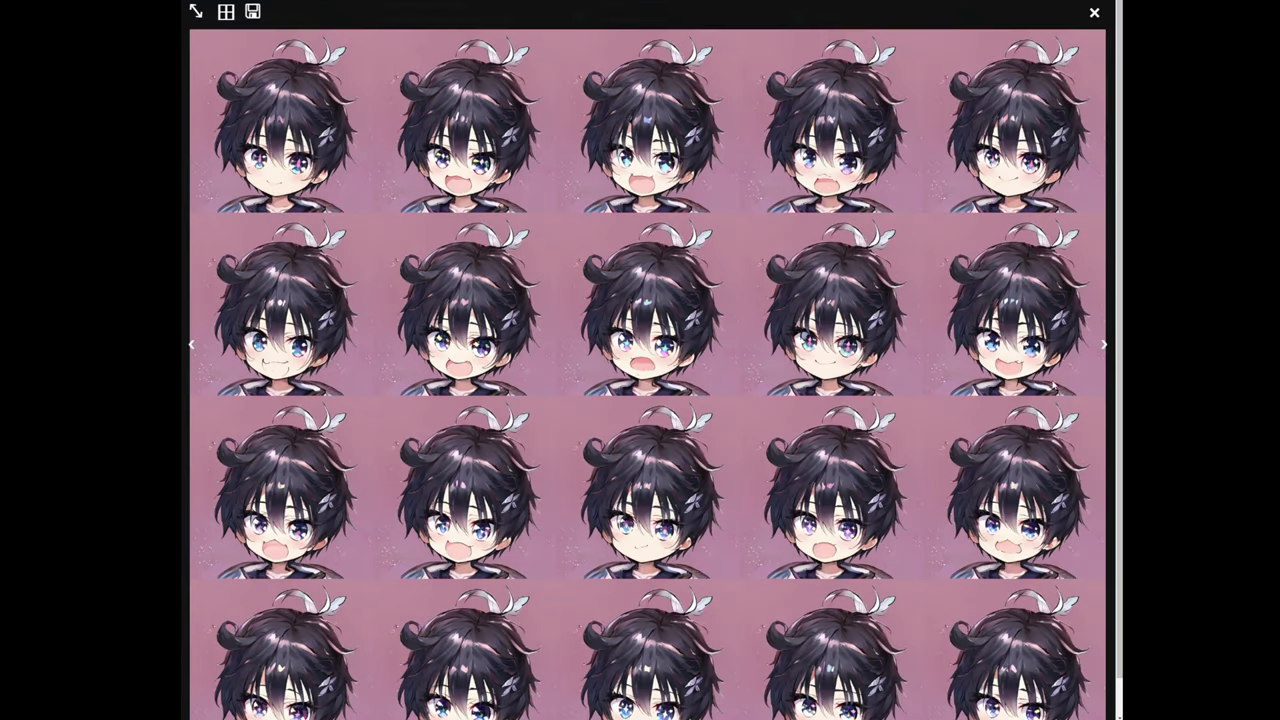
{"action": "left_click", "coordinate": [1104, 345]}
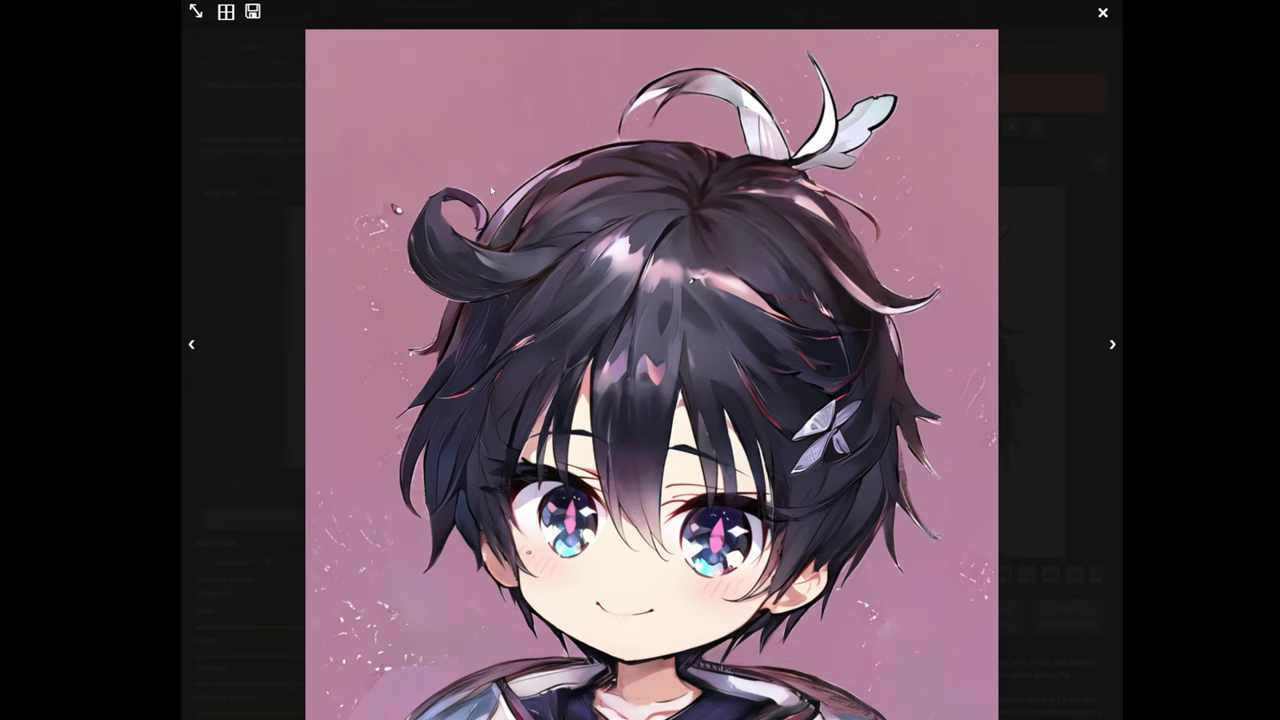
Step: Page through the generated variations at full size, examining the mouth and eyes in each
{"action": "left_click", "coordinate": [1110, 346]}
{"action": "left_click", "coordinate": [1110, 346]}
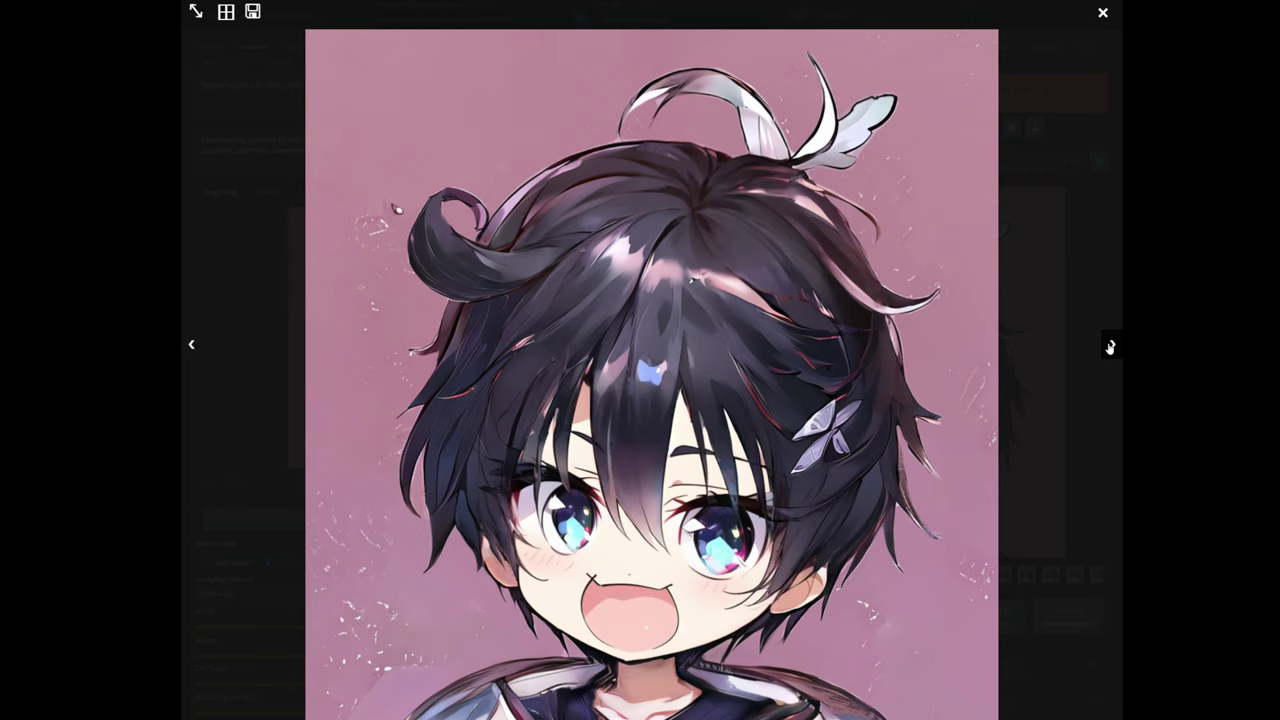
{"action": "left_click", "coordinate": [1110, 346]}
{"action": "left_click", "coordinate": [1110, 346]}
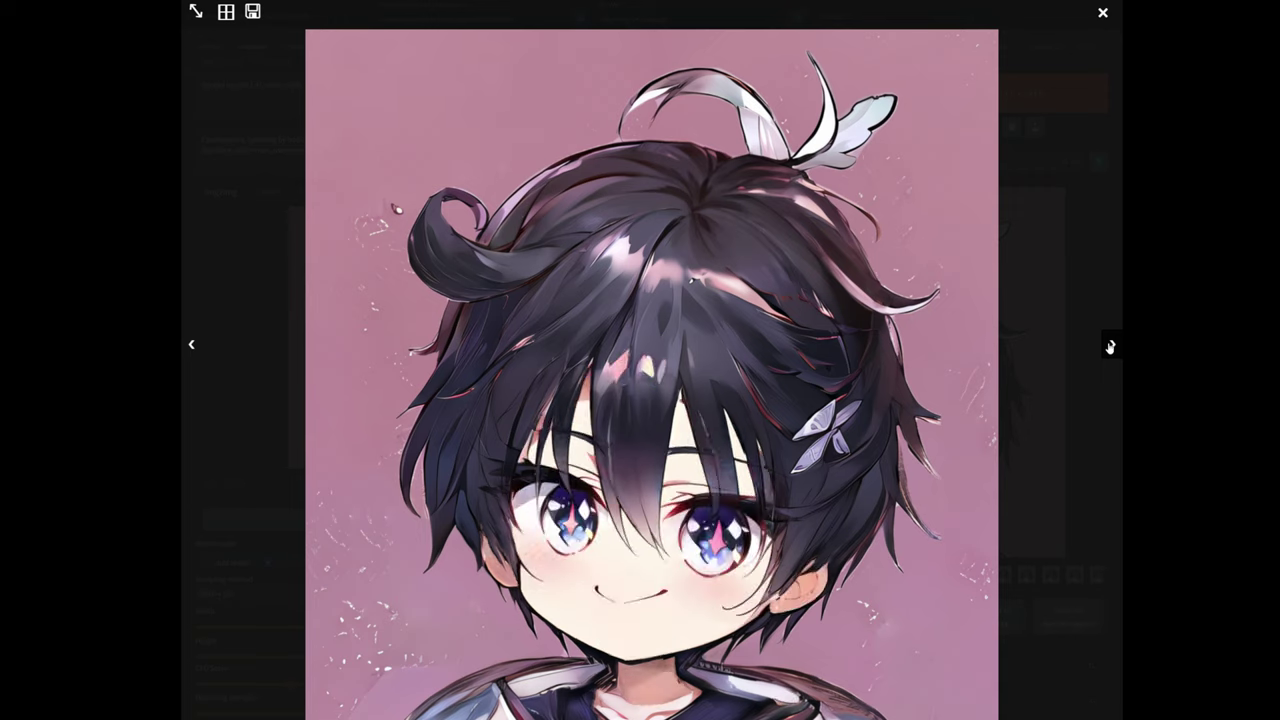
{"action": "left_click", "coordinate": [1110, 346]}
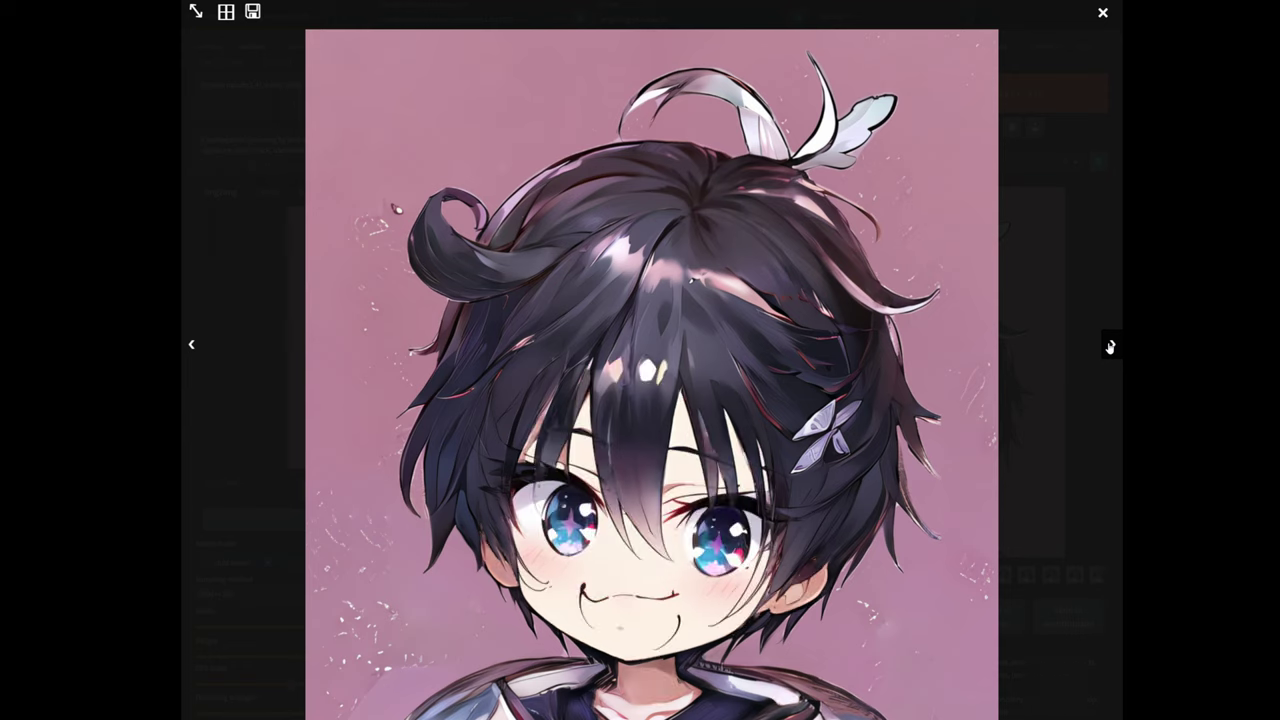
{"action": "left_click", "coordinate": [1110, 346]}
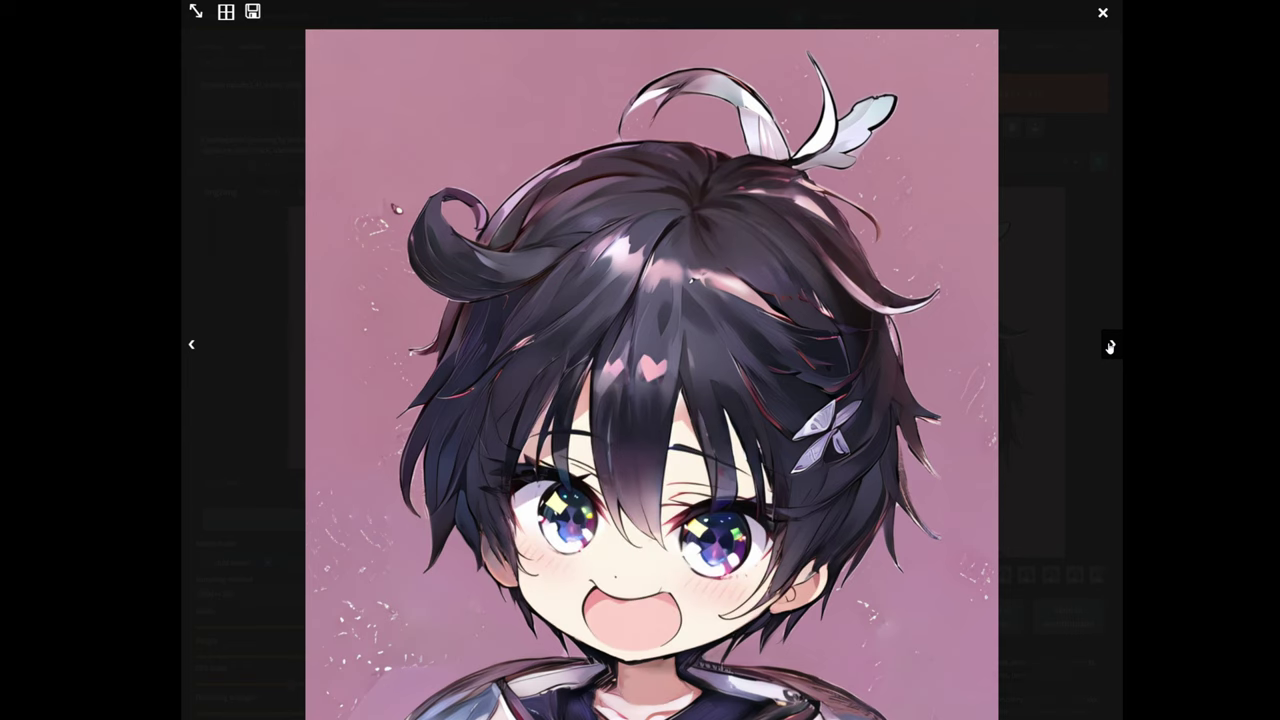
{"action": "left_click", "coordinate": [1110, 346]}
{"action": "left_click", "coordinate": [1110, 346]}
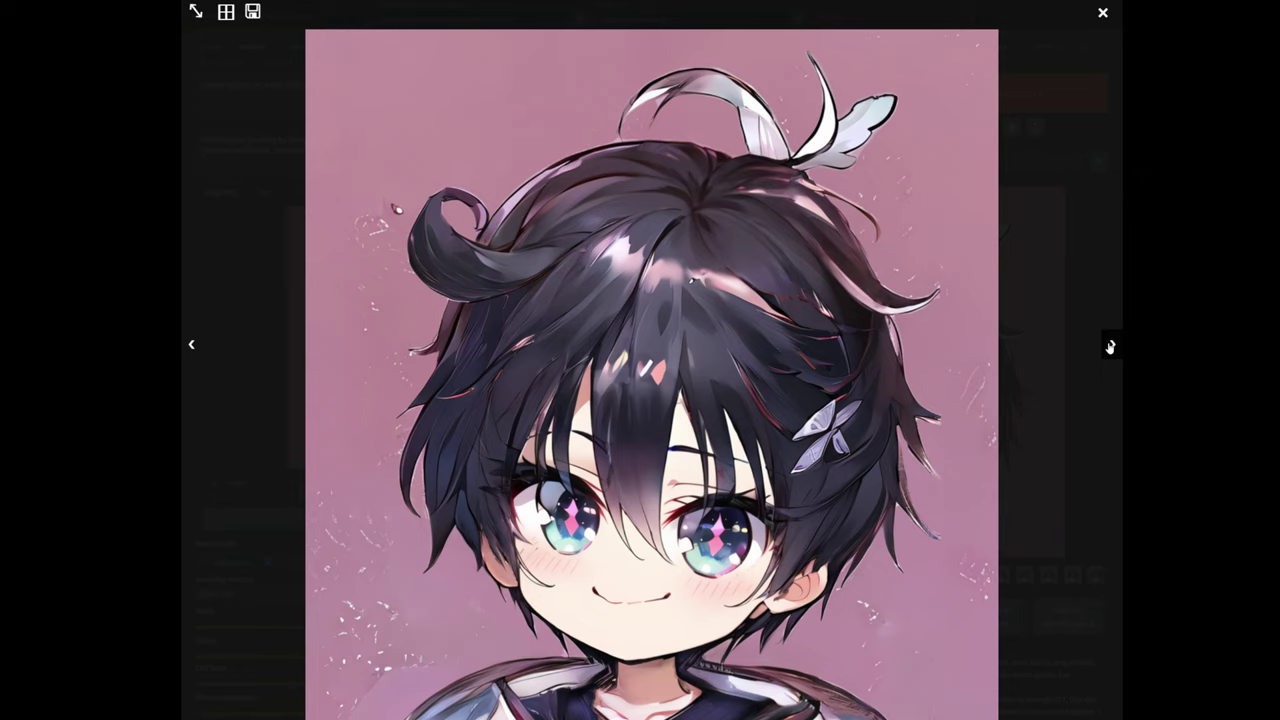
{"action": "left_click", "coordinate": [1110, 346]}
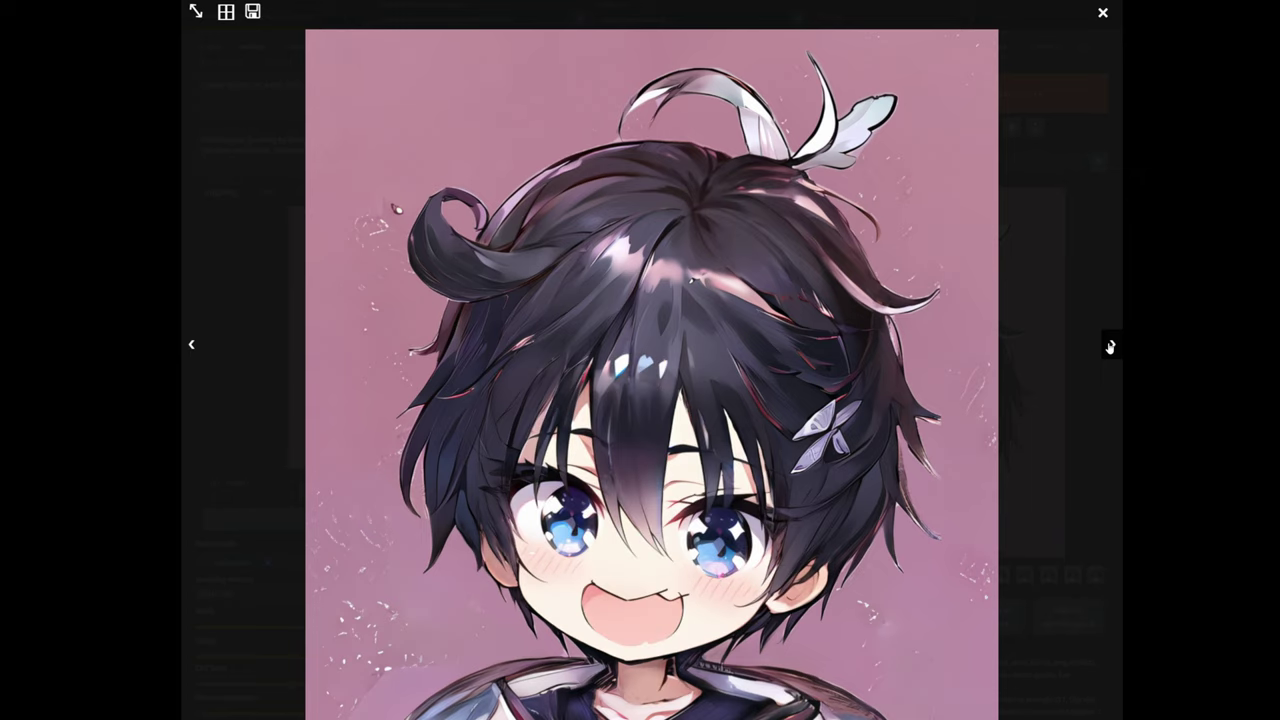
{"action": "left_click", "coordinate": [1110, 346]}
{"action": "left_click", "coordinate": [1110, 346]}
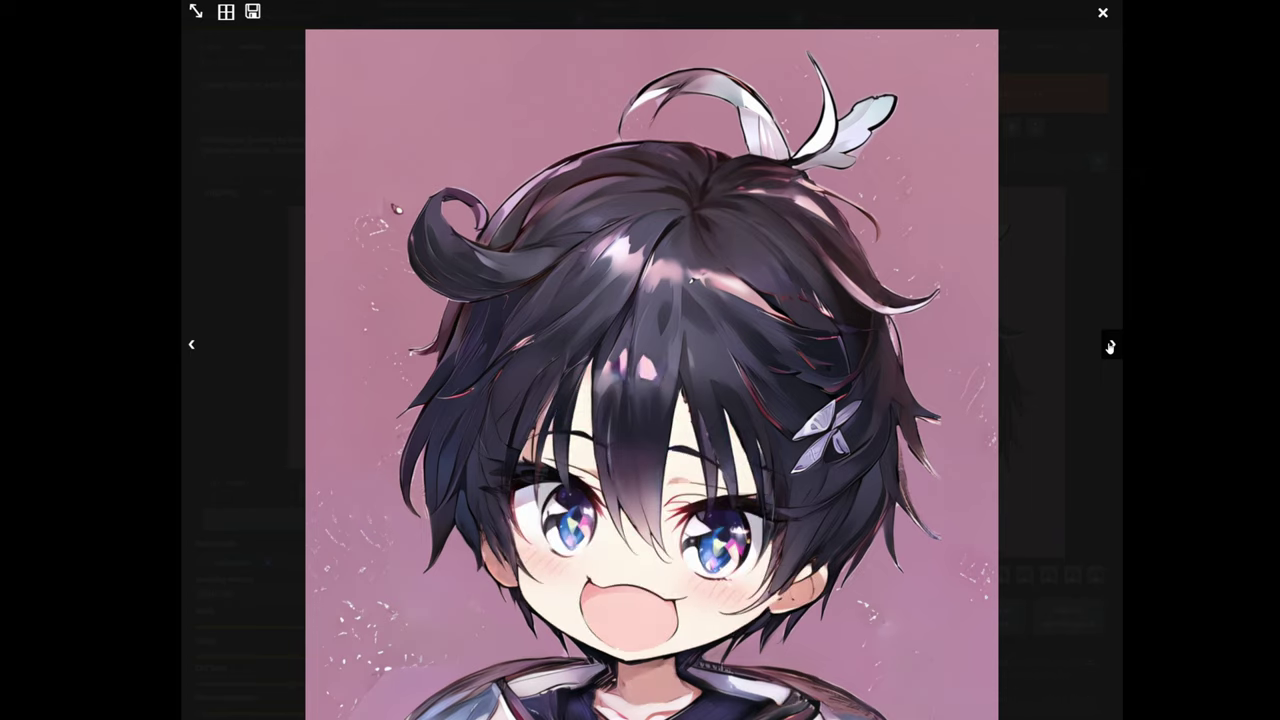
{"action": "left_click", "coordinate": [1110, 346]}
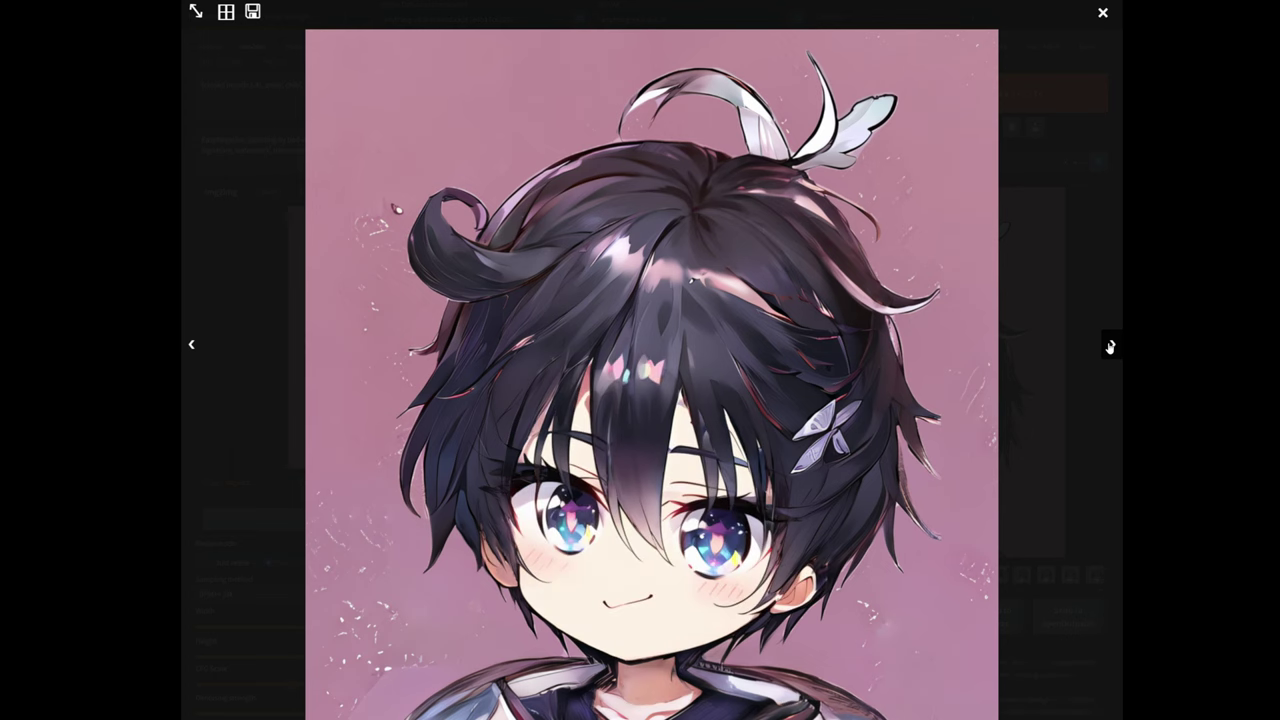
{"action": "left_click", "coordinate": [1110, 346]}
{"action": "left_click", "coordinate": [1110, 346]}
{"action": "left_click", "coordinate": [1110, 346]}
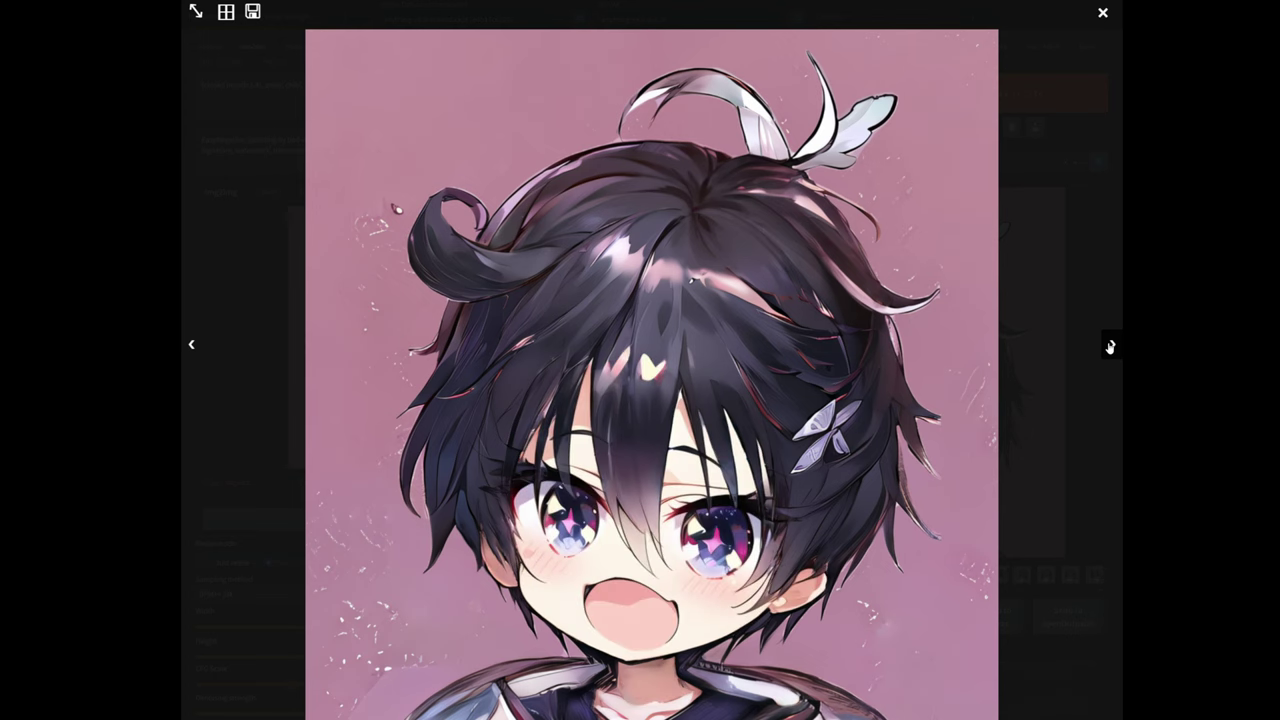
{"action": "left_click", "coordinate": [1110, 346]}
{"action": "left_click", "coordinate": [1044, 424]}
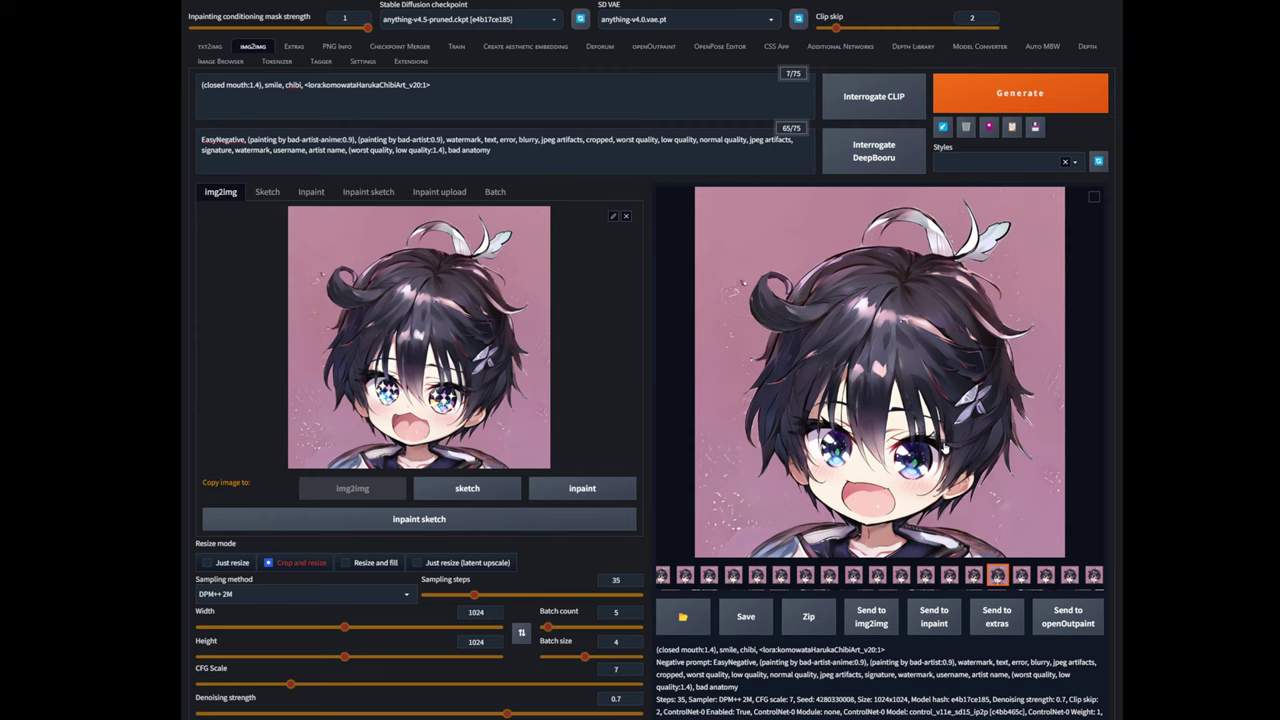
Step: Select a closed-mouth variation near the end of the batch and inspect it at full size
{"action": "left_click", "coordinate": [1021, 575]}
{"action": "left_click", "coordinate": [969, 404]}
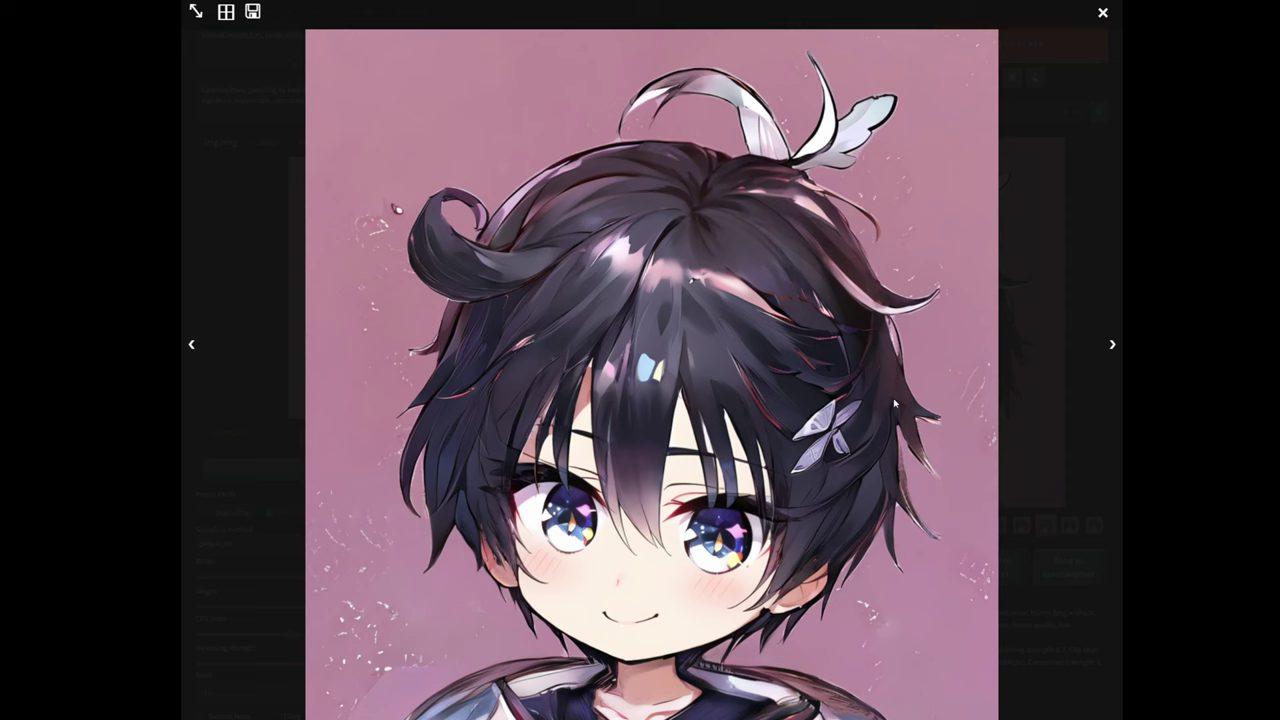
{"action": "left_click", "coordinate": [1062, 395]}
Step: Set the CFG scale to 8.5 and generate a new batch of variations
{"action": "scroll", "coordinate": [790, 325], "scroll_direction": "down", "scroll_amount": 1}
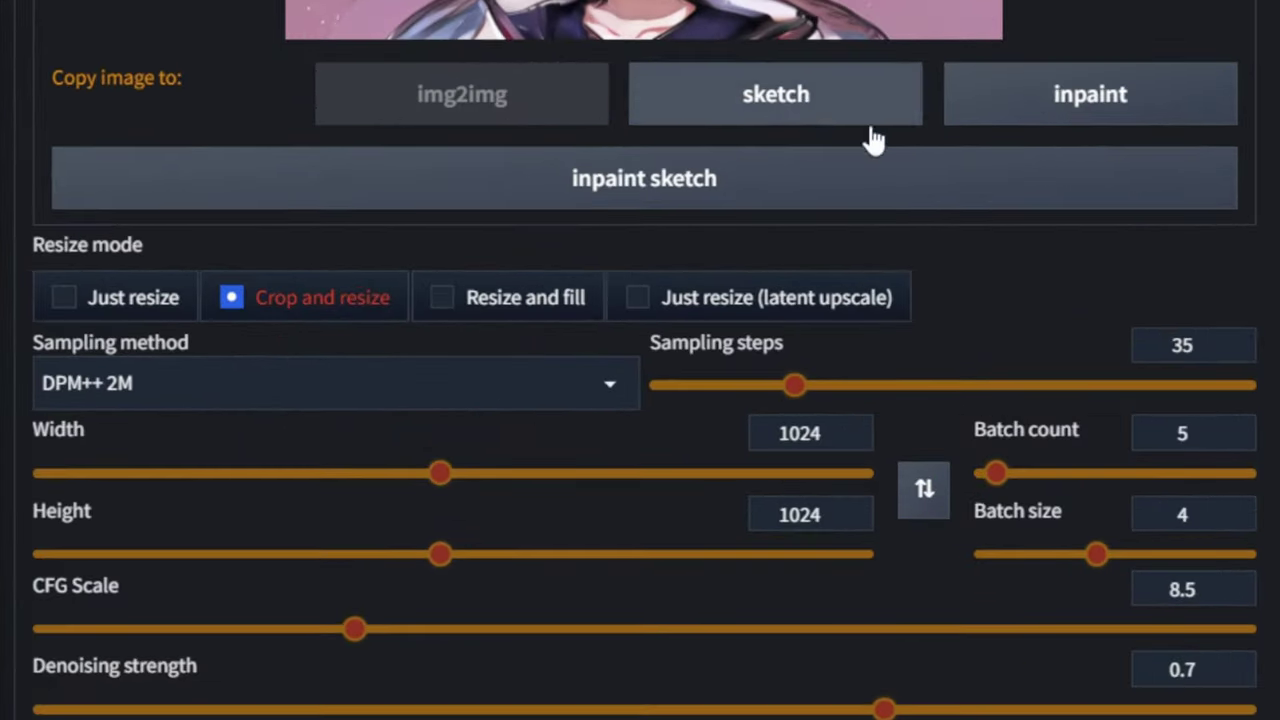
{"action": "scroll", "coordinate": [883, 194], "scroll_direction": "down", "scroll_amount": 3}
{"action": "left_click_drag", "start_coordinate": [1203, 455], "coordinate": [1154, 452]}
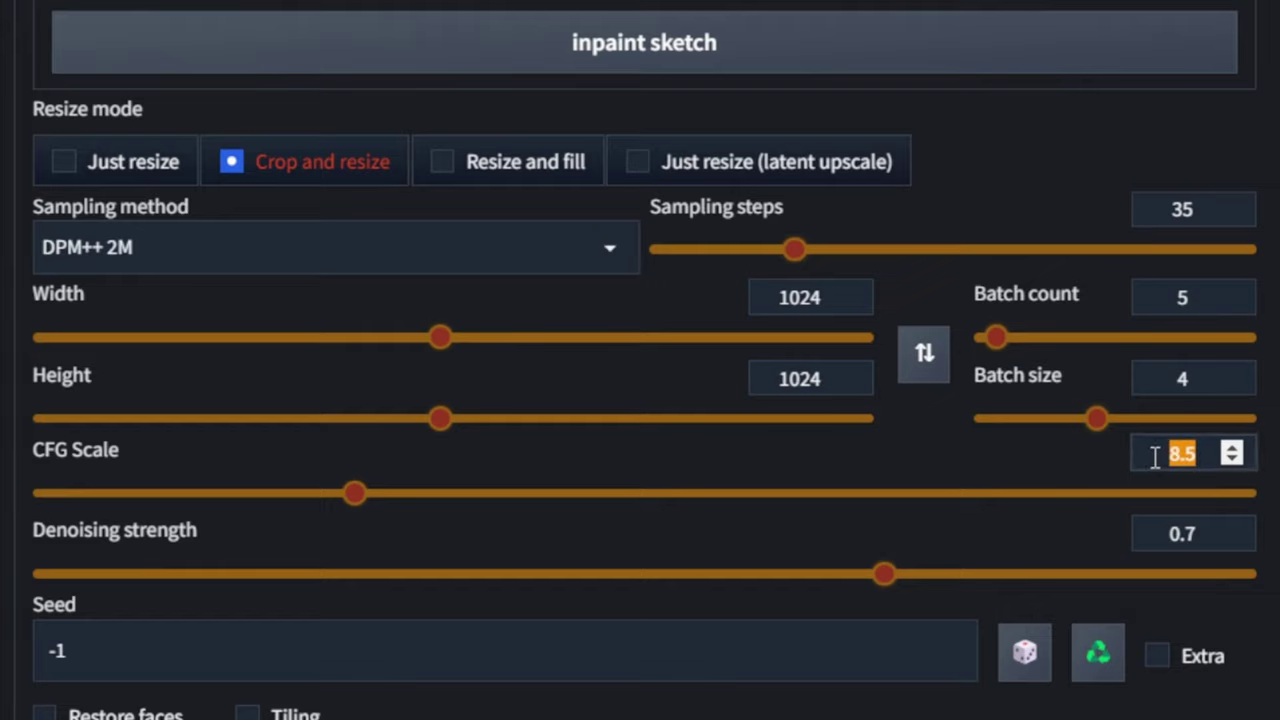
{"action": "type", "text": "6"}
{"action": "key", "text": "ctrl+z"}
{"action": "type", "text": "7"}
{"action": "key", "text": "ctrl+z"}
{"action": "scroll", "coordinate": [640, 360], "scroll_direction": "up", "scroll_amount": 3}
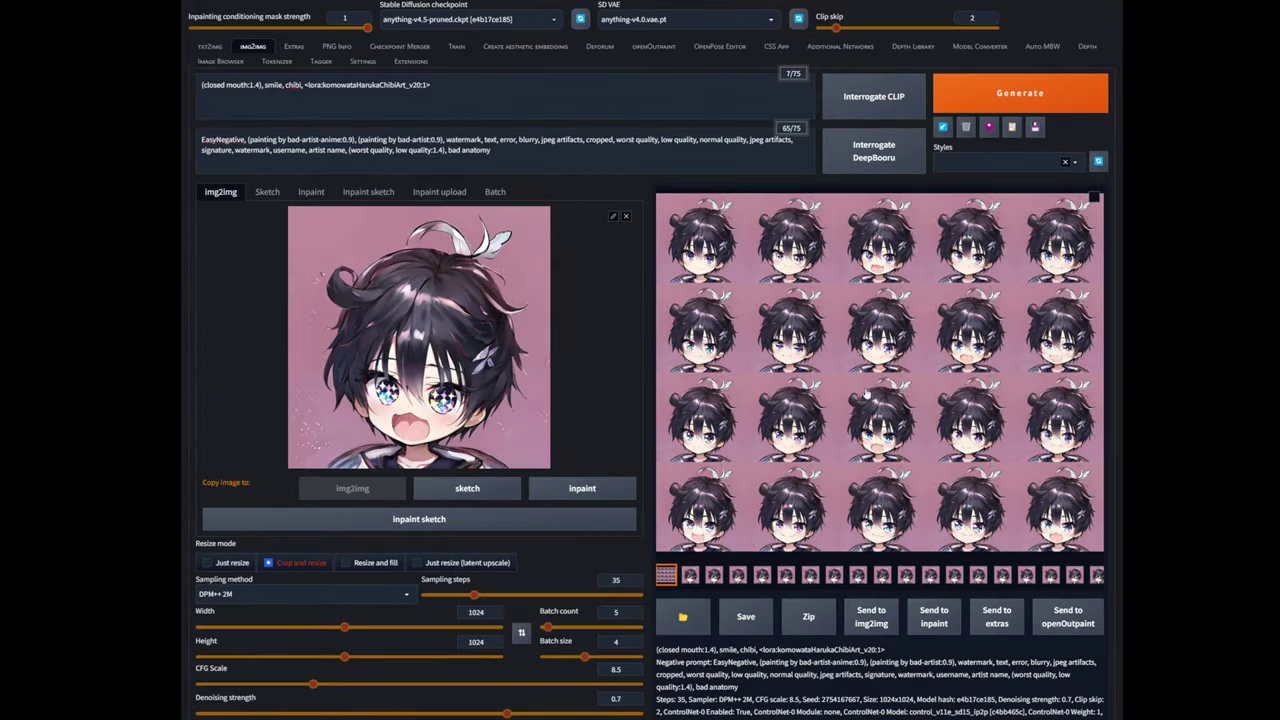
Step: Go through the whole new batch at full size, comparing how closely each expression follows the closed-mouth prompt
{"action": "left_click", "coordinate": [869, 394]}
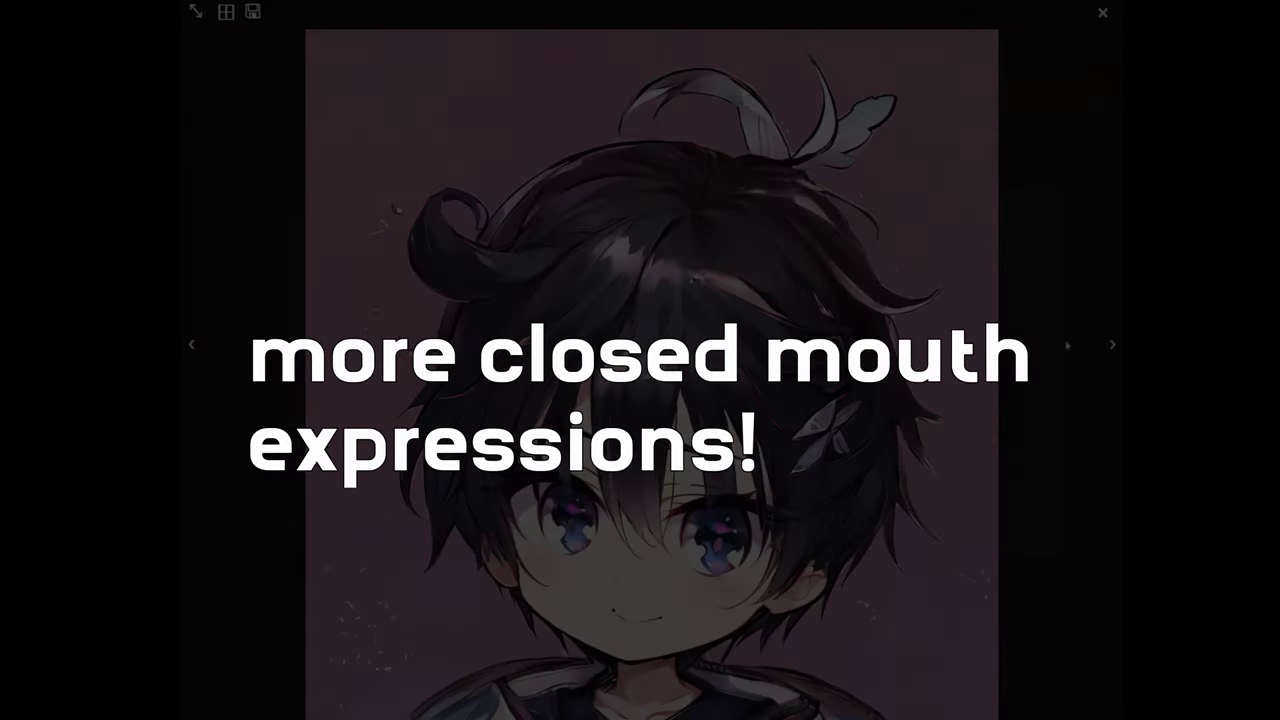
{"action": "left_click", "coordinate": [1113, 346]}
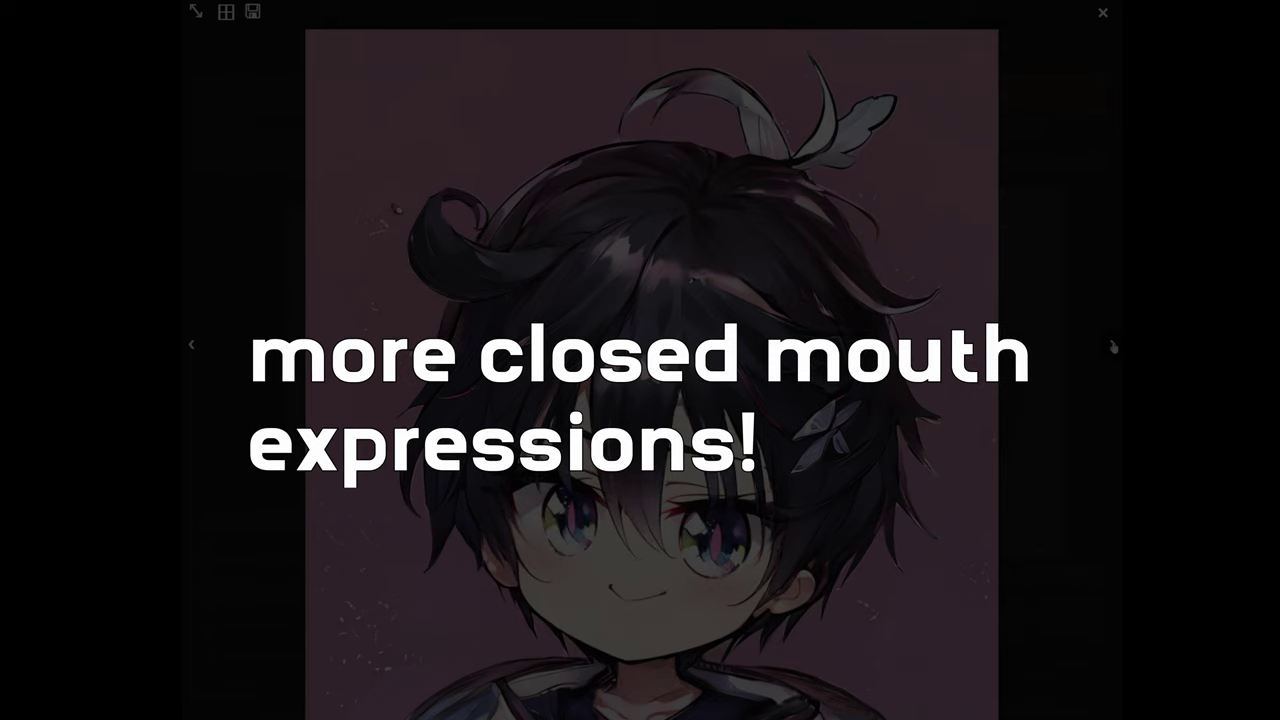
{"action": "left_click", "coordinate": [1113, 346]}
{"action": "left_click", "coordinate": [1113, 346]}
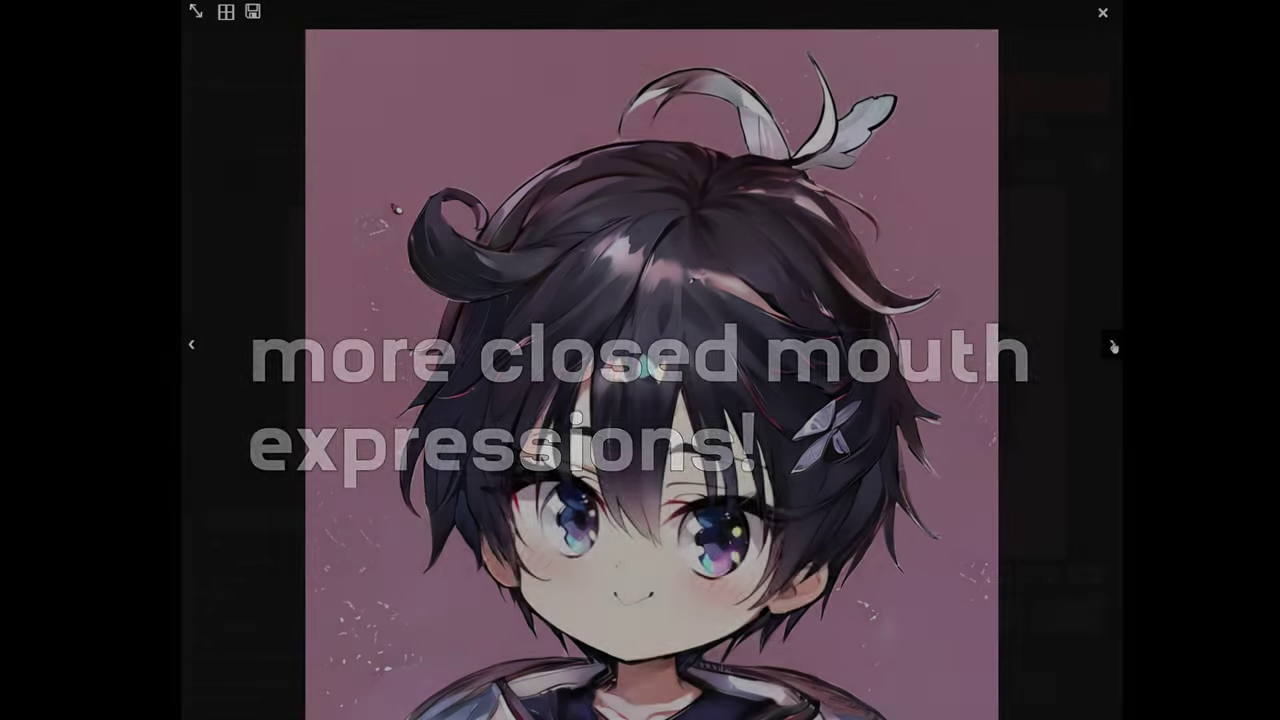
{"action": "left_click", "coordinate": [1113, 346]}
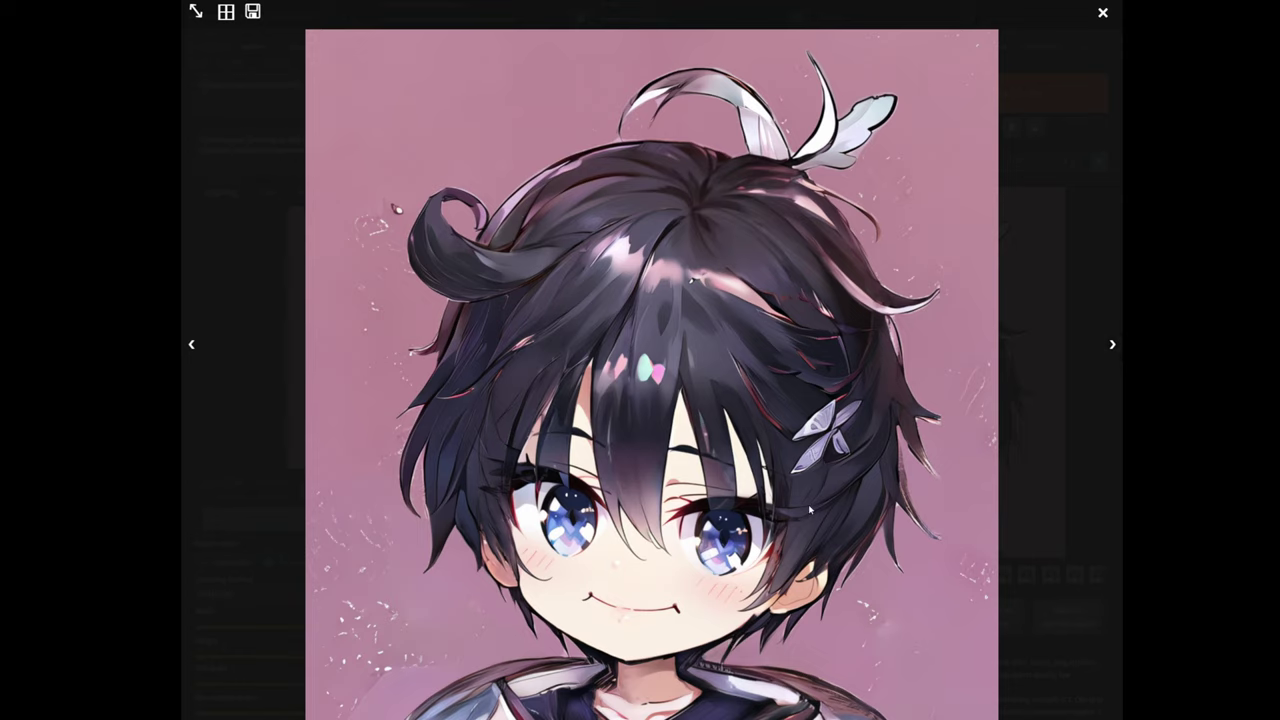
{"action": "left_click", "coordinate": [1109, 345]}
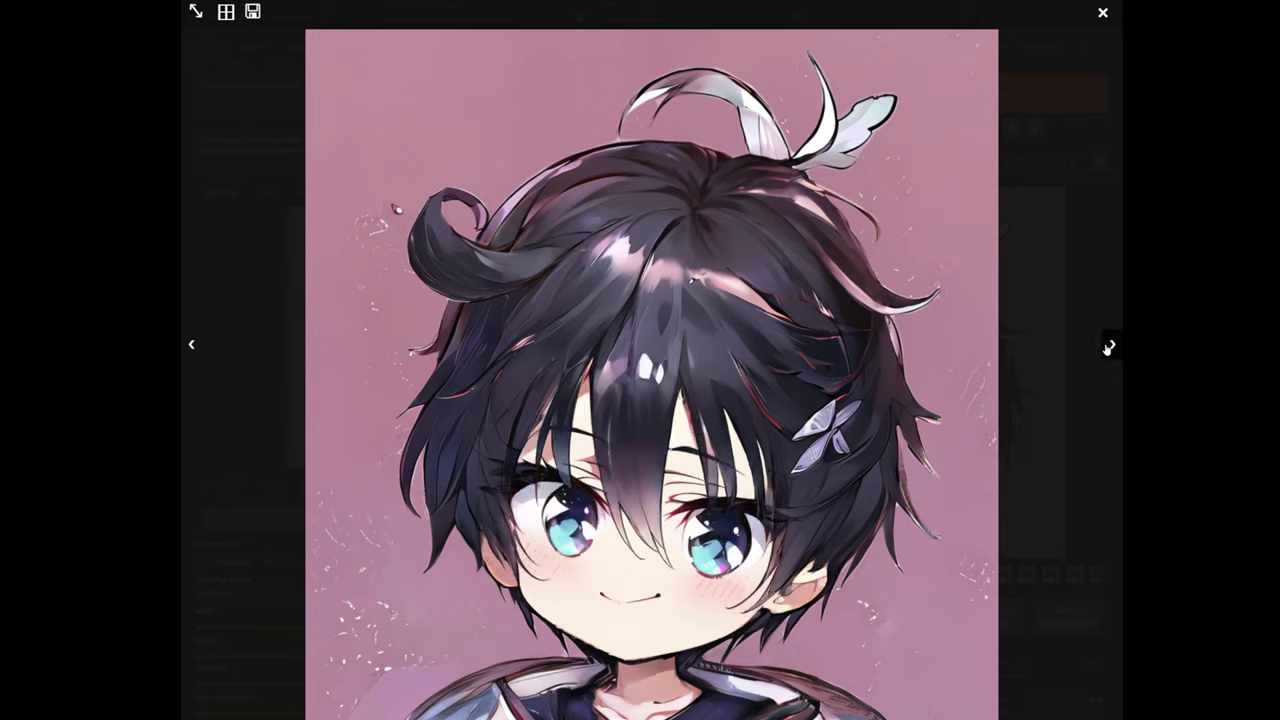
{"action": "left_click", "coordinate": [1109, 345]}
{"action": "left_click", "coordinate": [1109, 345]}
{"action": "left_click", "coordinate": [1109, 345]}
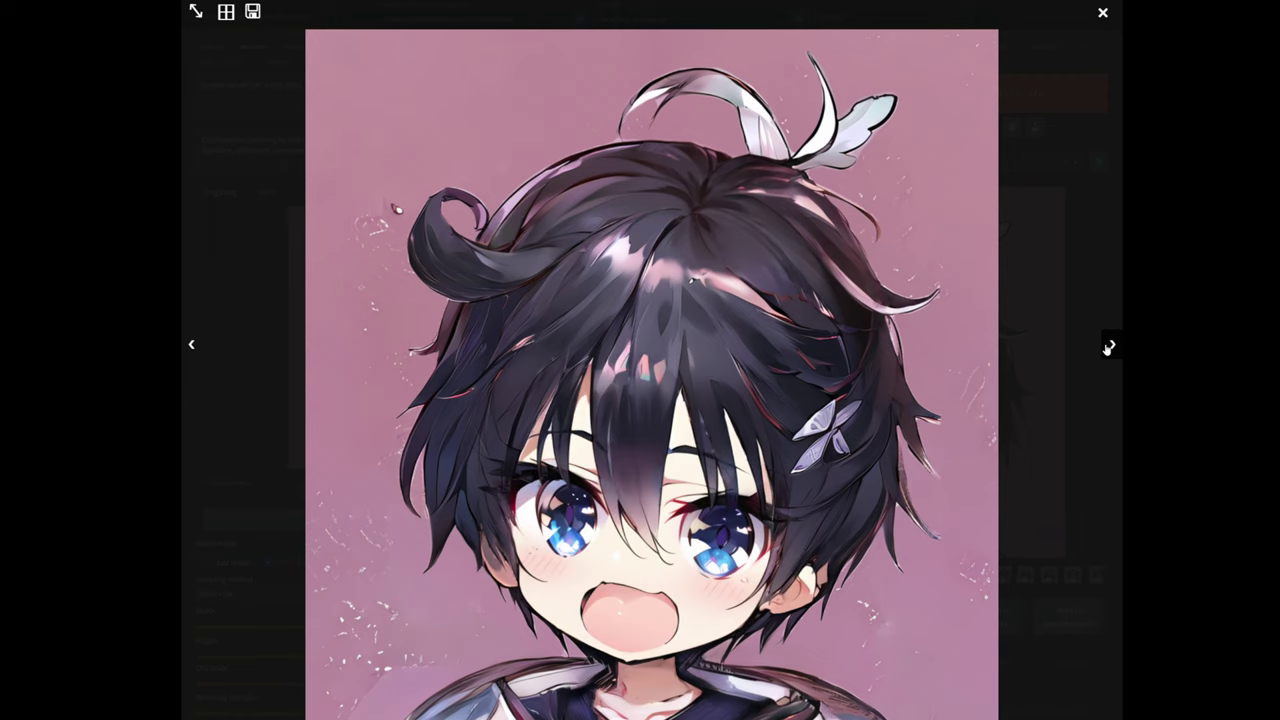
{"action": "left_click", "coordinate": [1109, 345]}
{"action": "left_click", "coordinate": [1109, 345]}
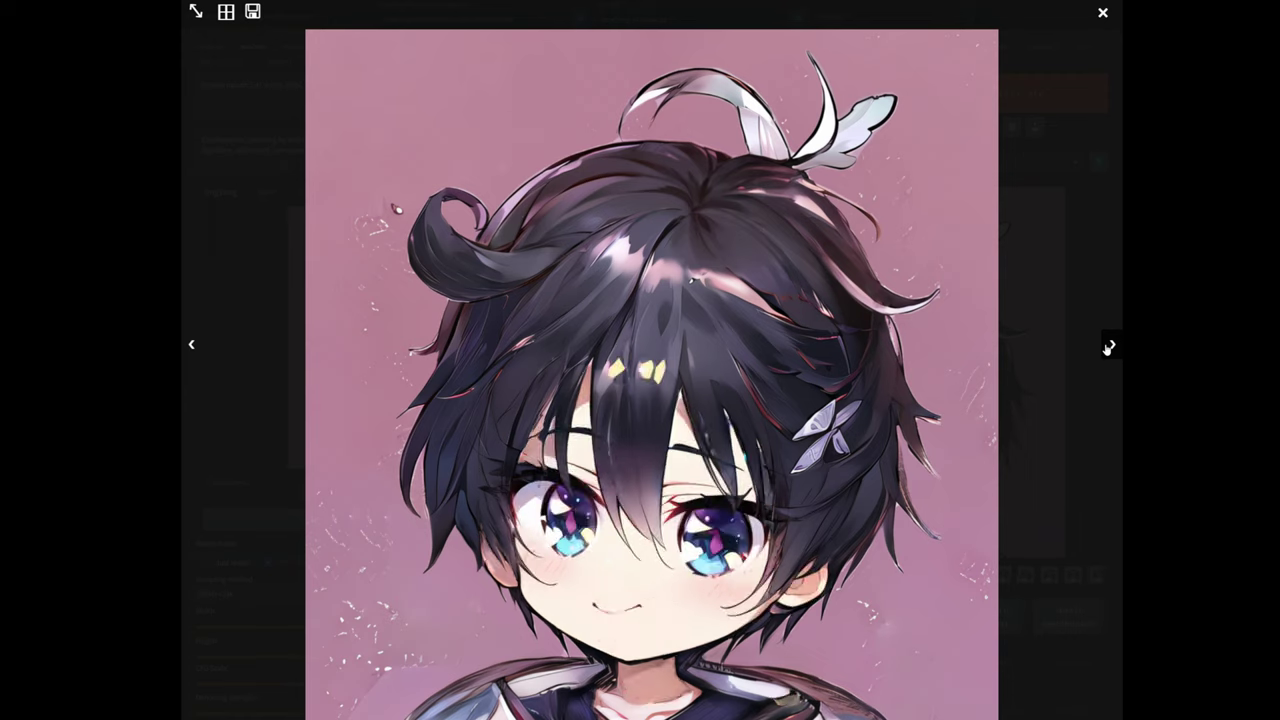
{"action": "left_click", "coordinate": [1109, 345]}
{"action": "left_click", "coordinate": [1109, 345]}
{"action": "left_click", "coordinate": [1109, 345]}
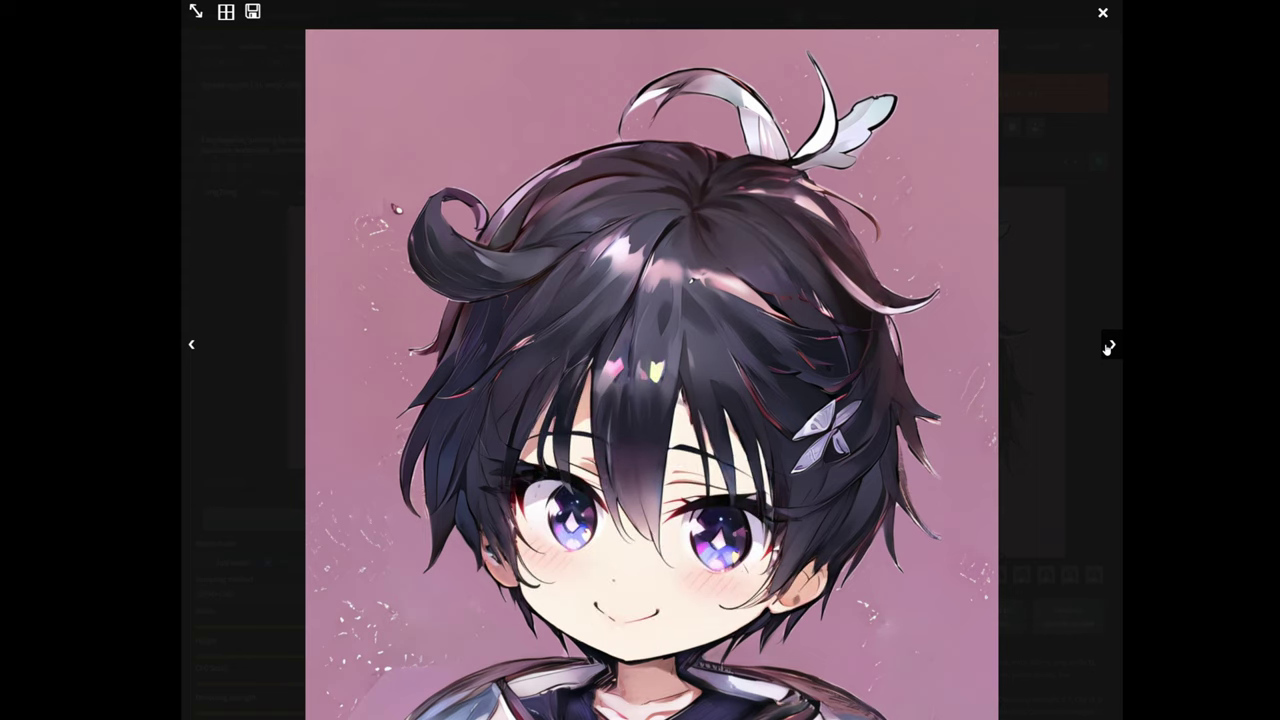
{"action": "left_click", "coordinate": [1109, 345]}
{"action": "left_click", "coordinate": [1109, 345]}
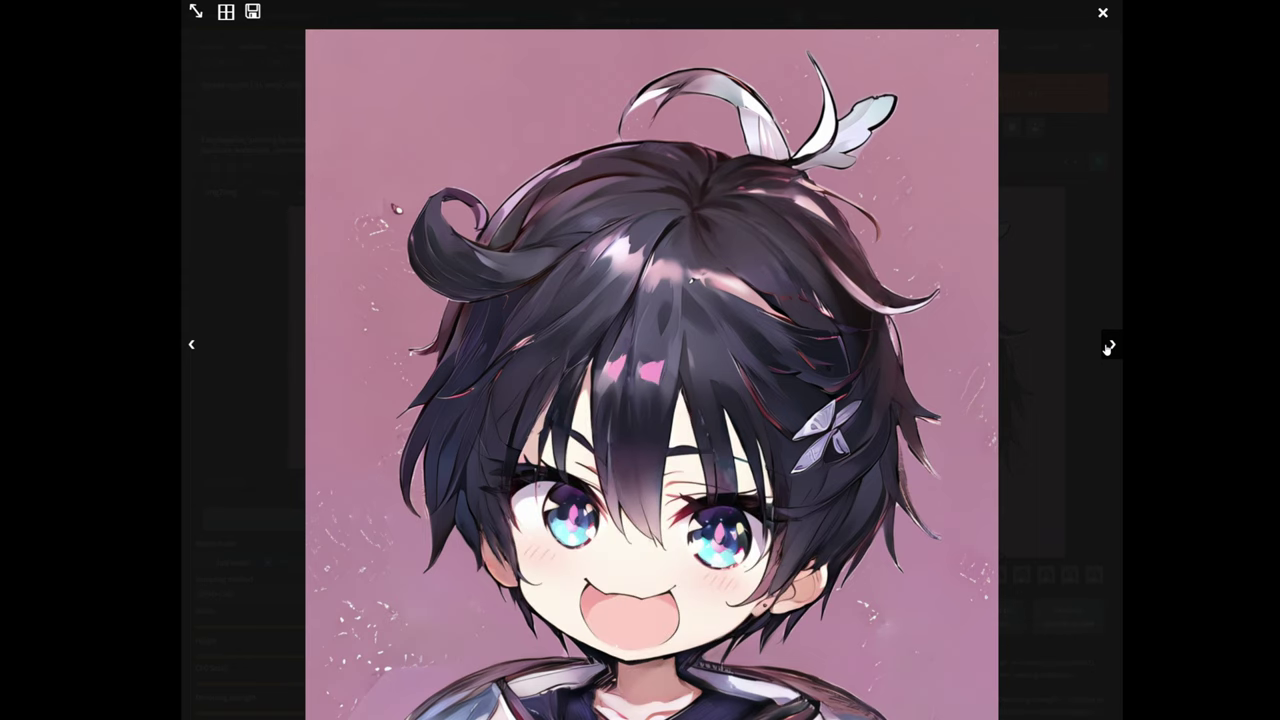
{"action": "left_click", "coordinate": [1109, 345]}
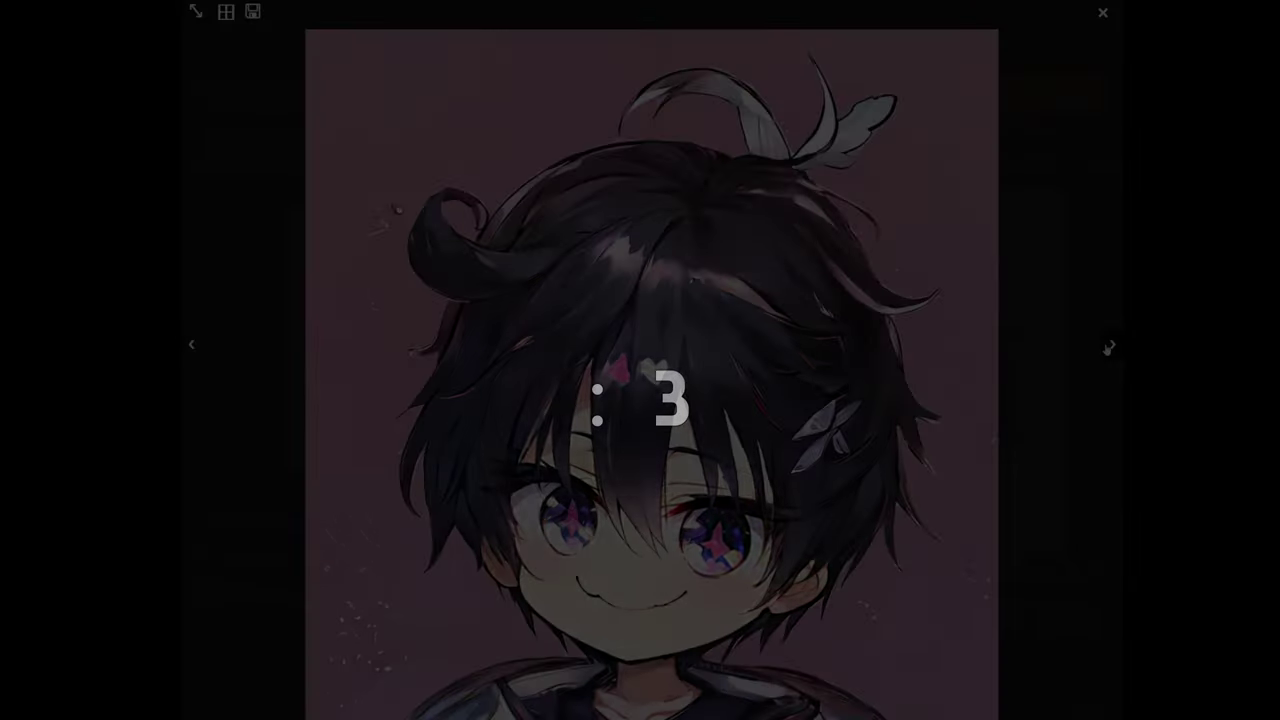
{"action": "left_click", "coordinate": [1109, 345]}
{"action": "left_click", "coordinate": [1109, 345]}
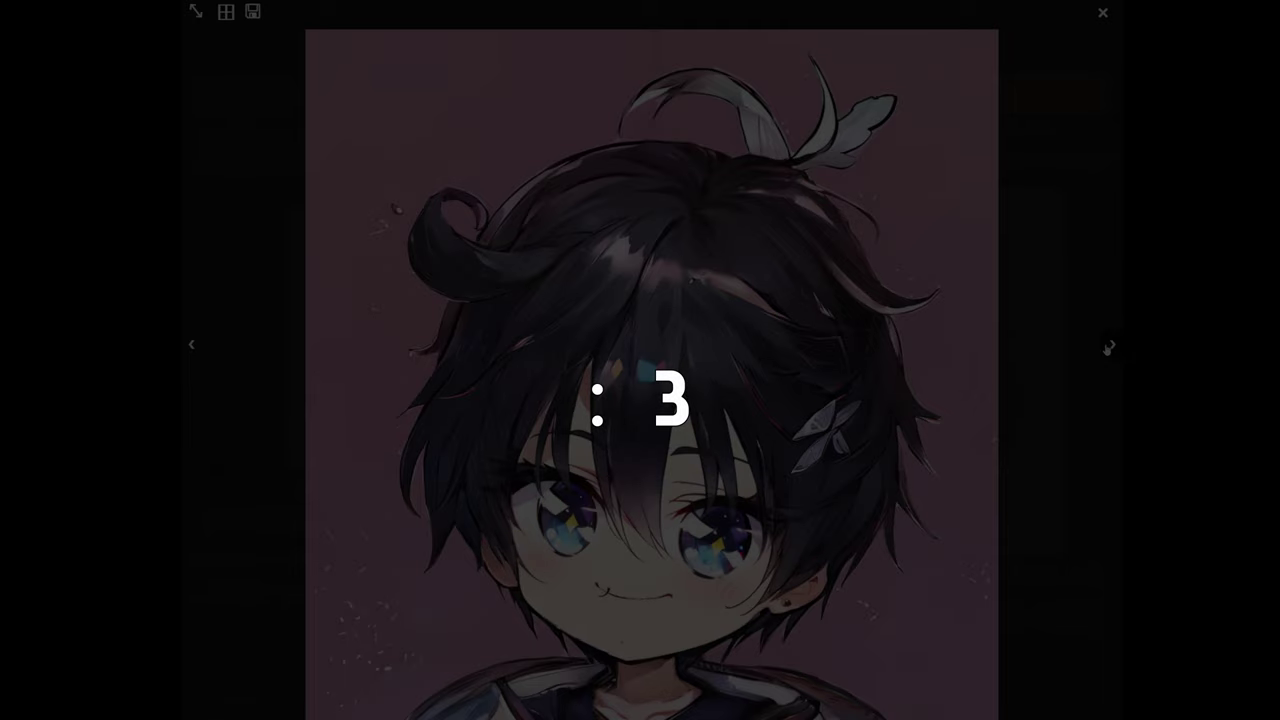
{"action": "left_click", "coordinate": [1109, 345]}
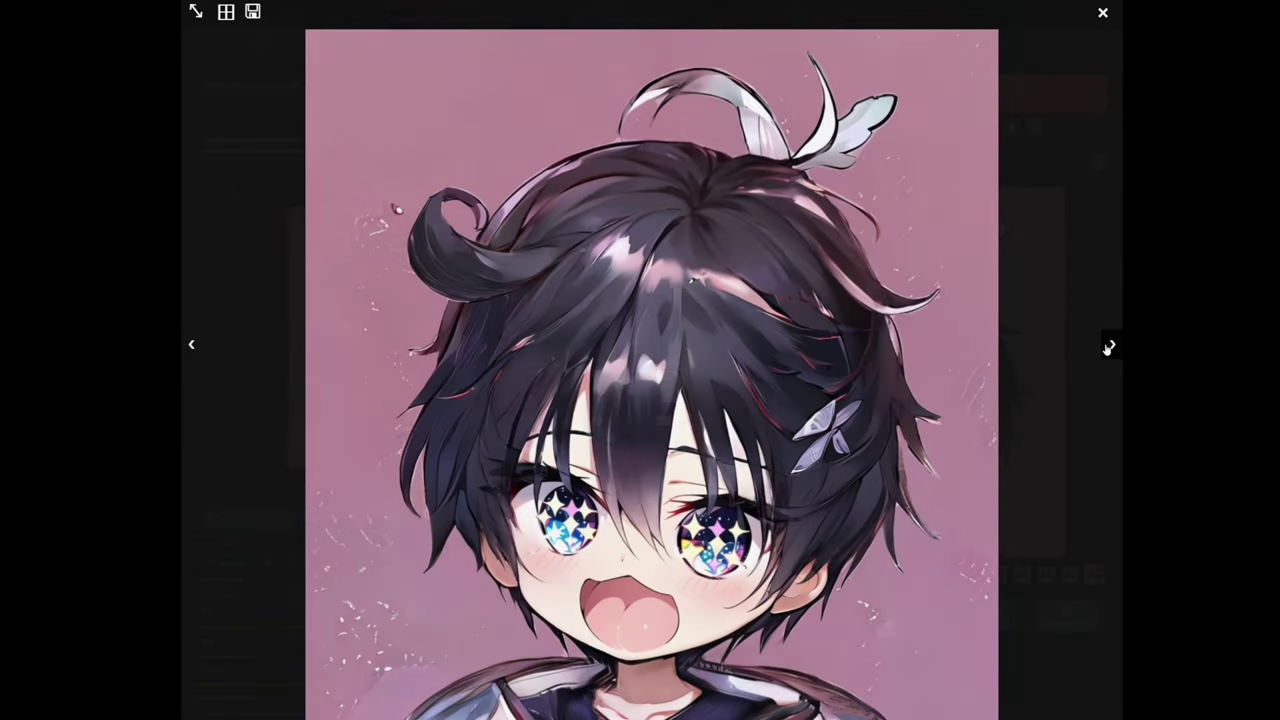
{"action": "left_click", "coordinate": [1107, 346]}
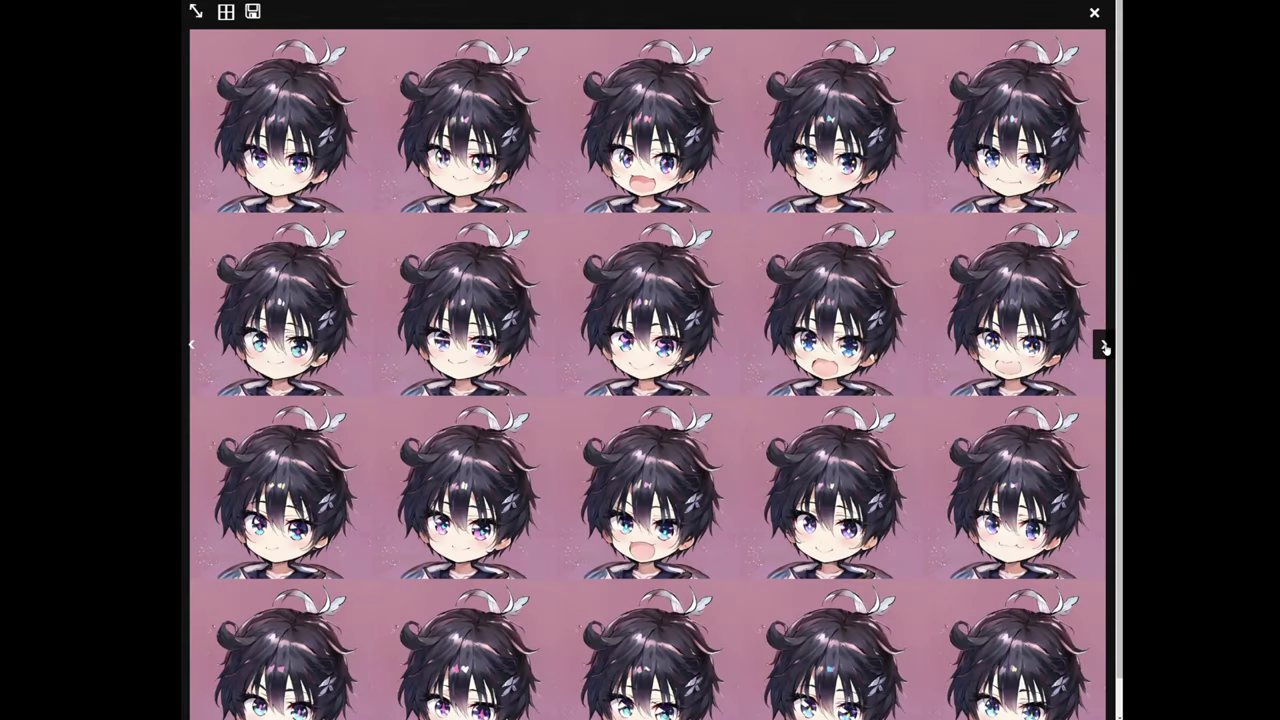
{"action": "left_click", "coordinate": [1093, 13]}
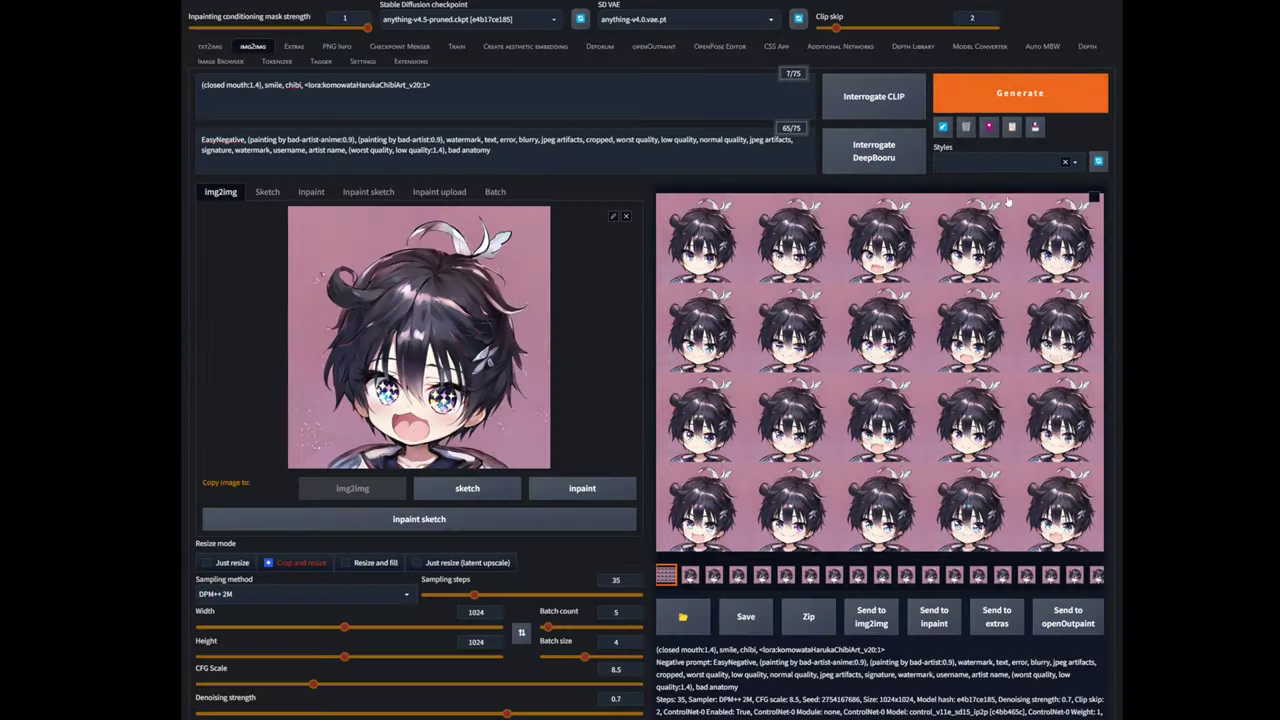
Step: Select the fourth and fifth individual variations and inspect the fifth one's smile at full size
{"action": "left_click", "coordinate": [762, 576]}
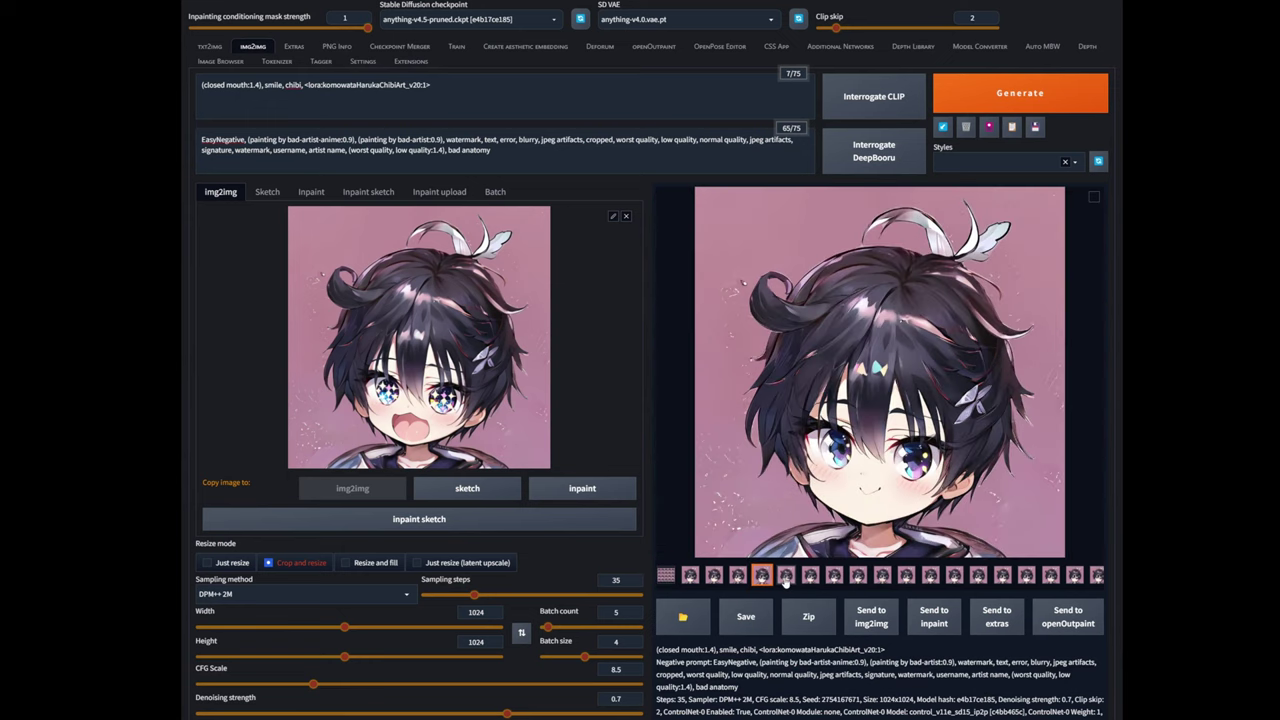
{"action": "left_click", "coordinate": [785, 577]}
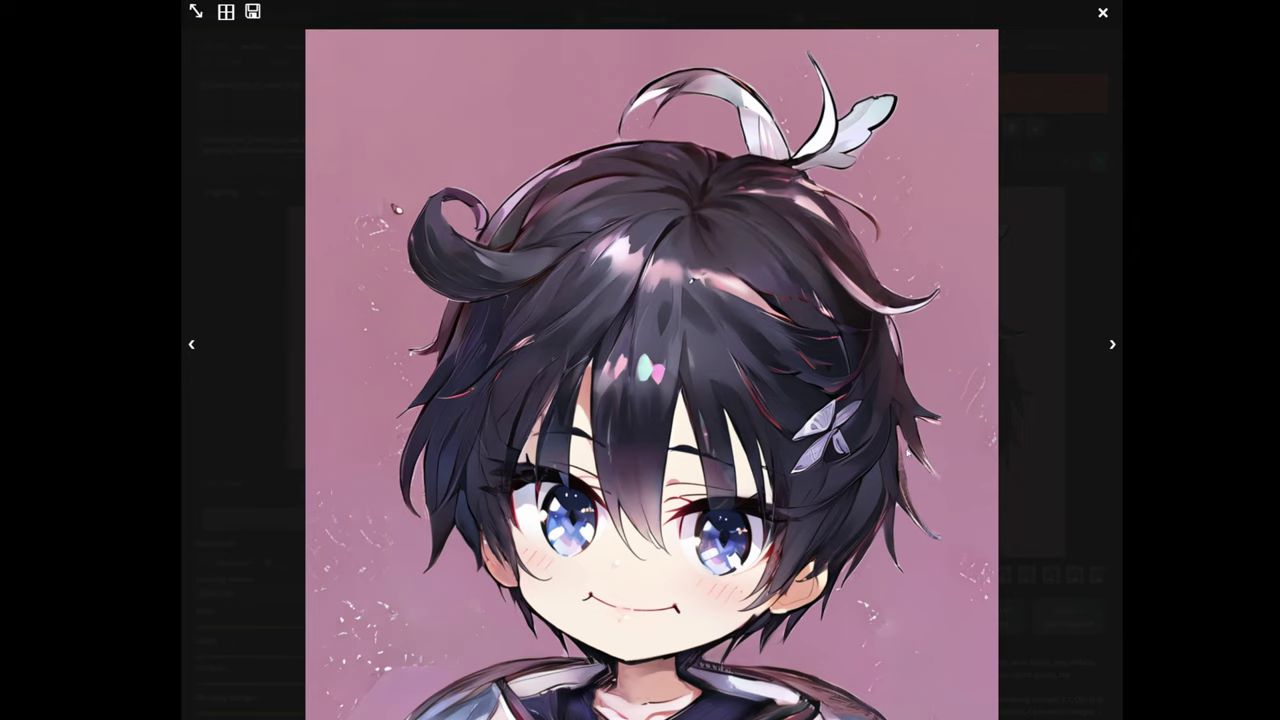
{"action": "left_click", "coordinate": [1054, 431]}
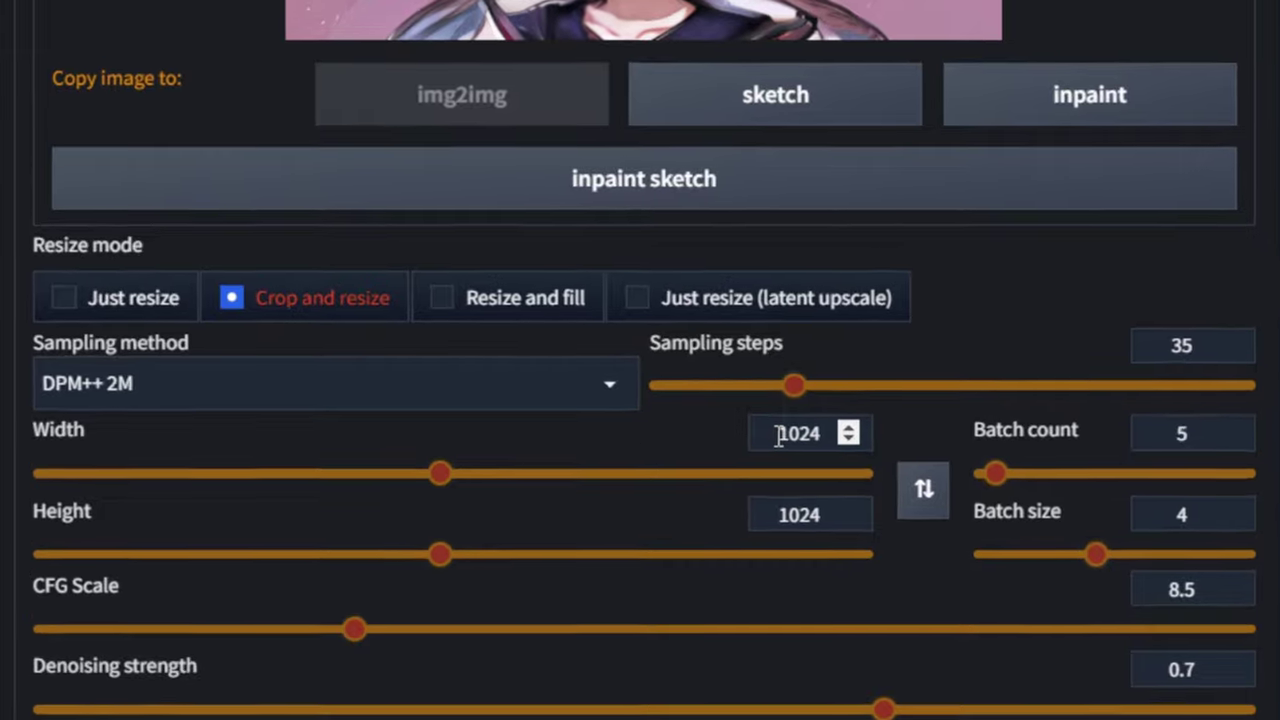
{"action": "double_click", "coordinate": [500, 615]}
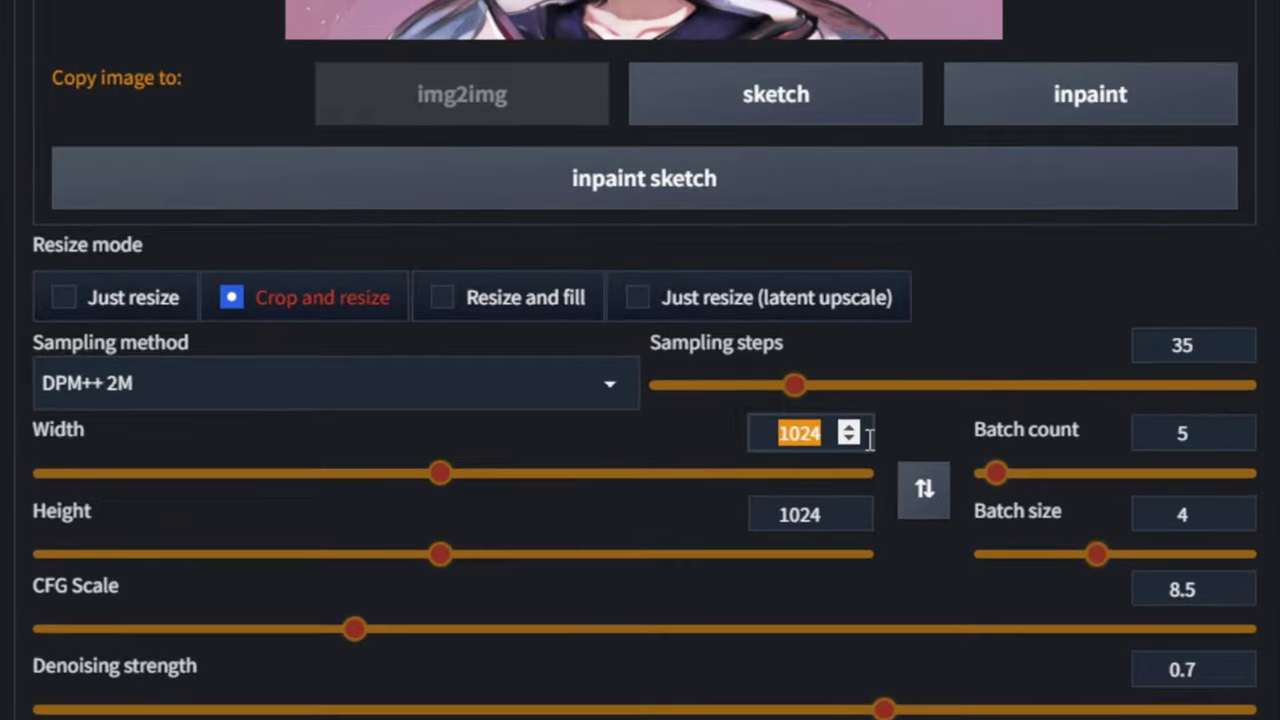
{"action": "left_click", "coordinate": [800, 435]}
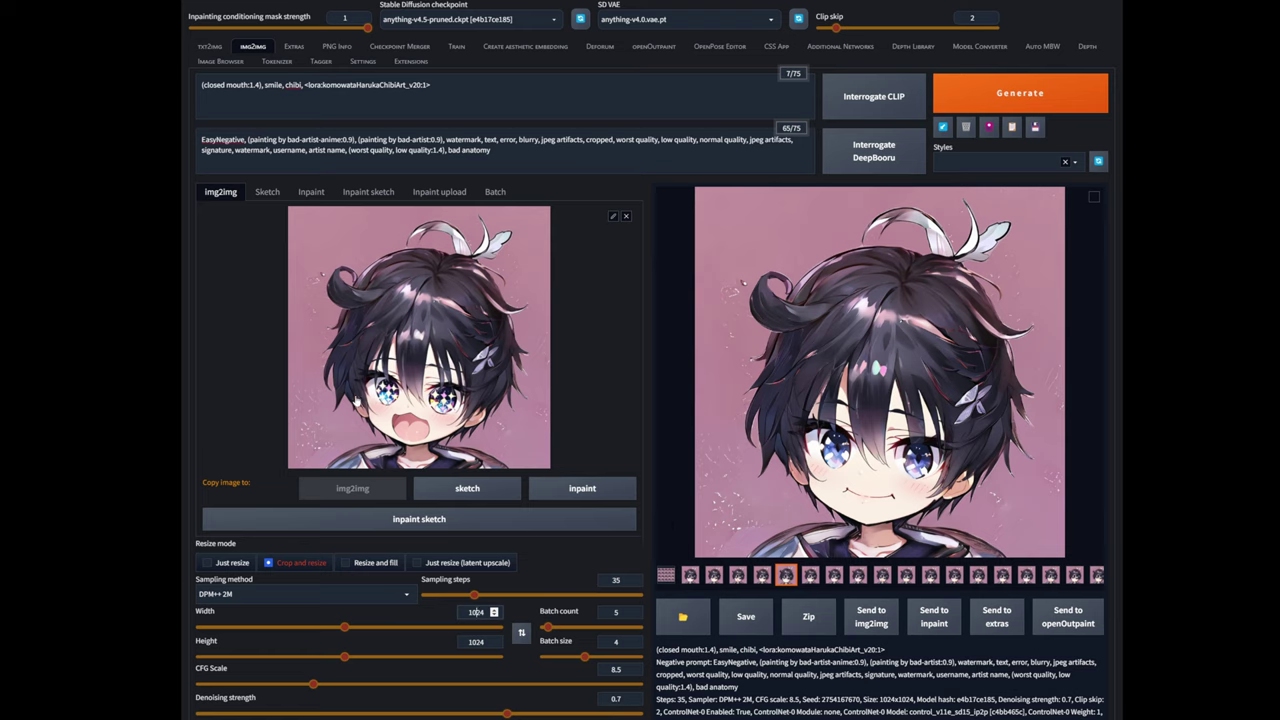
Step: Choose 4x-UltraMix_Balanced as the first upscaler in Extras and return to img2img
{"action": "left_click", "coordinate": [293, 46]}
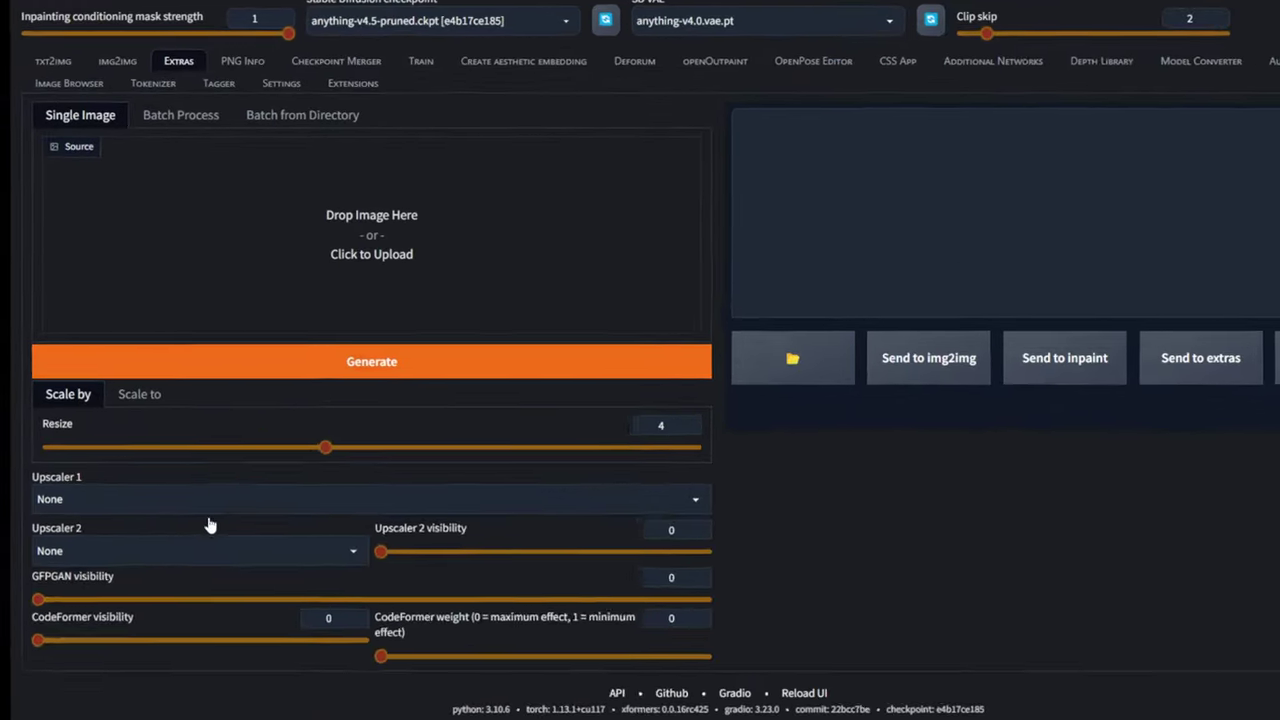
{"action": "left_click", "coordinate": [295, 357]}
{"action": "left_click", "coordinate": [88, 584]}
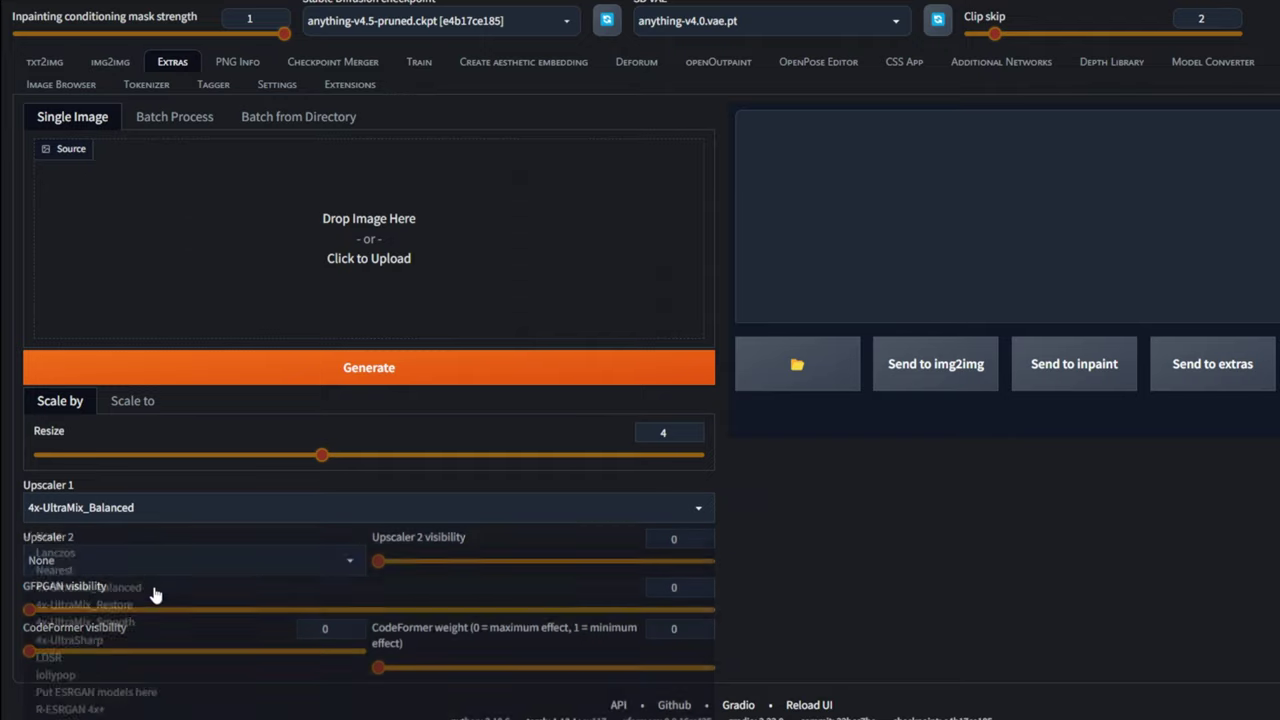
{"action": "left_click", "coordinate": [111, 62]}
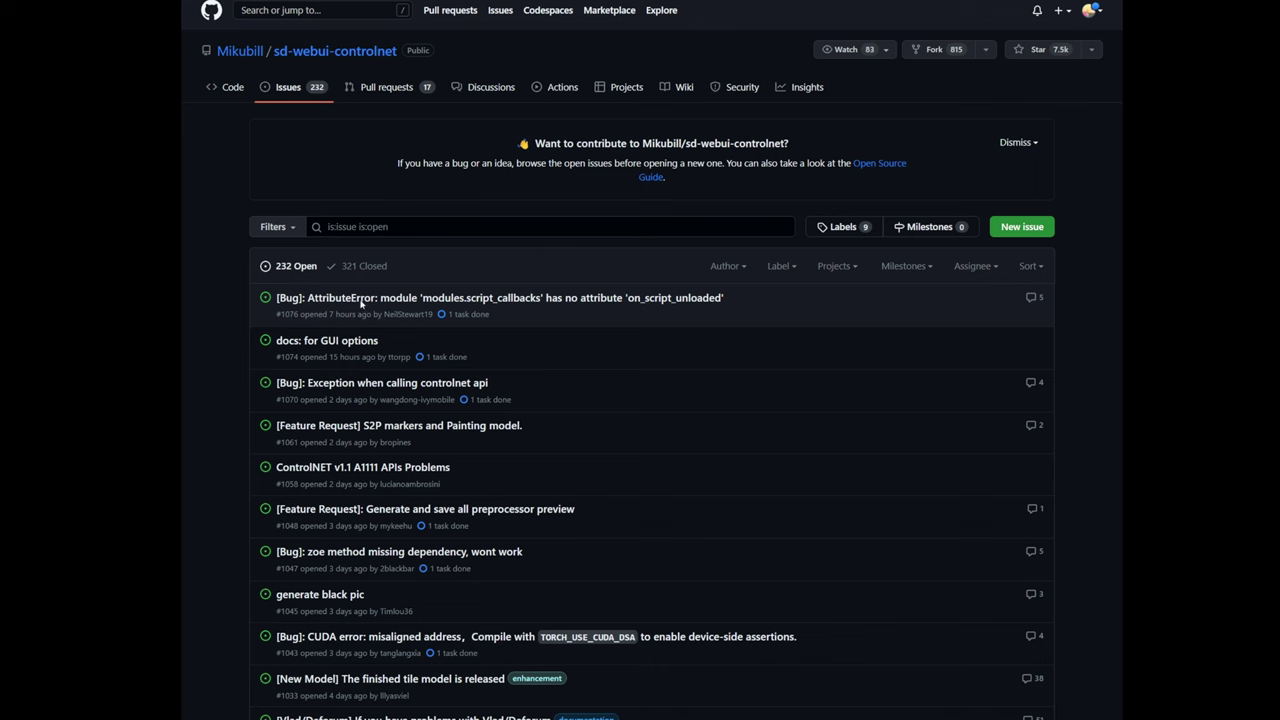
Step: Open the issue "[New Model] The finished tile model is released" from the sd-webui-controlnet issue list
{"action": "scroll", "coordinate": [266, 464], "scroll_direction": "down", "scroll_amount": 2}
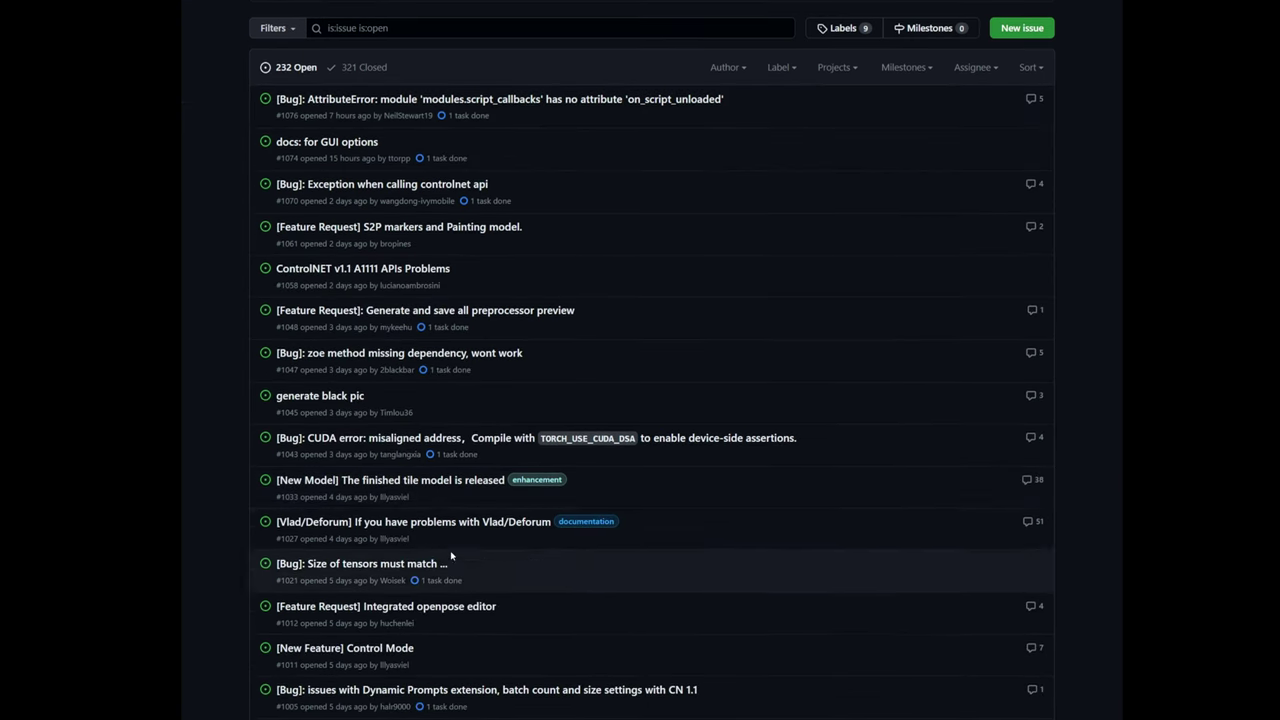
{"action": "mouse_move", "coordinate": [388, 484]}
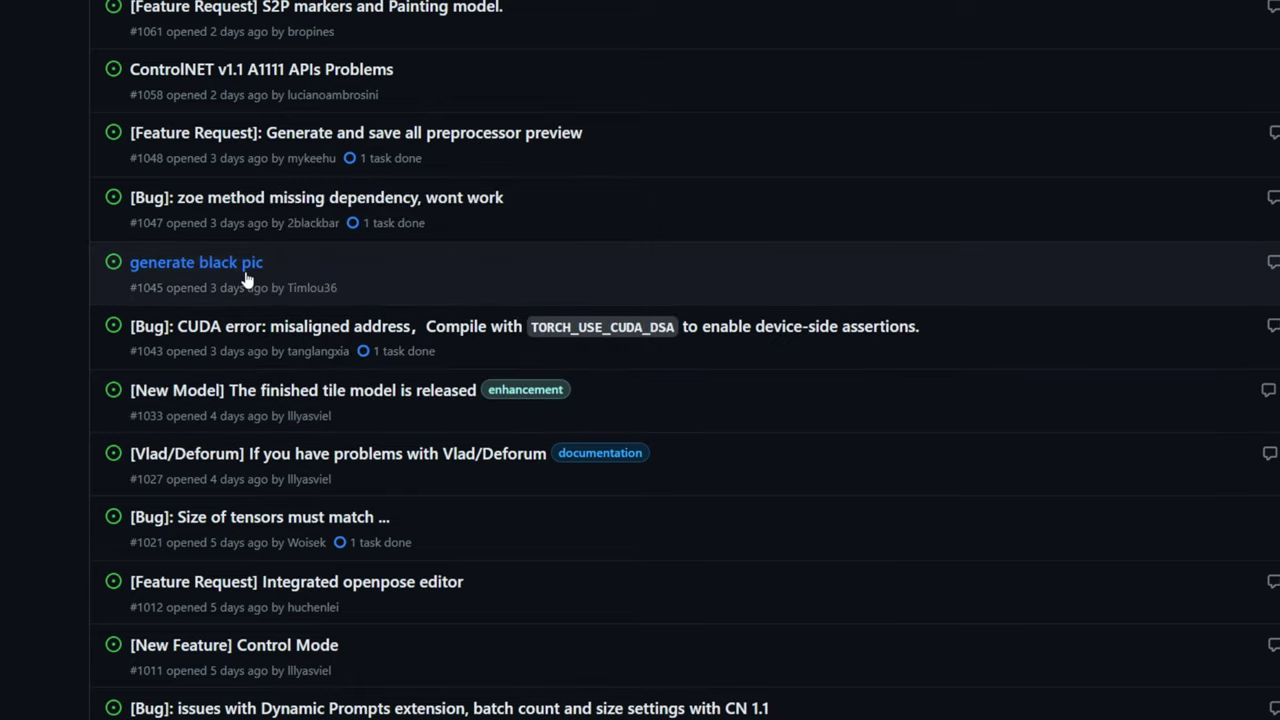
{"action": "mouse_move", "coordinate": [324, 379]}
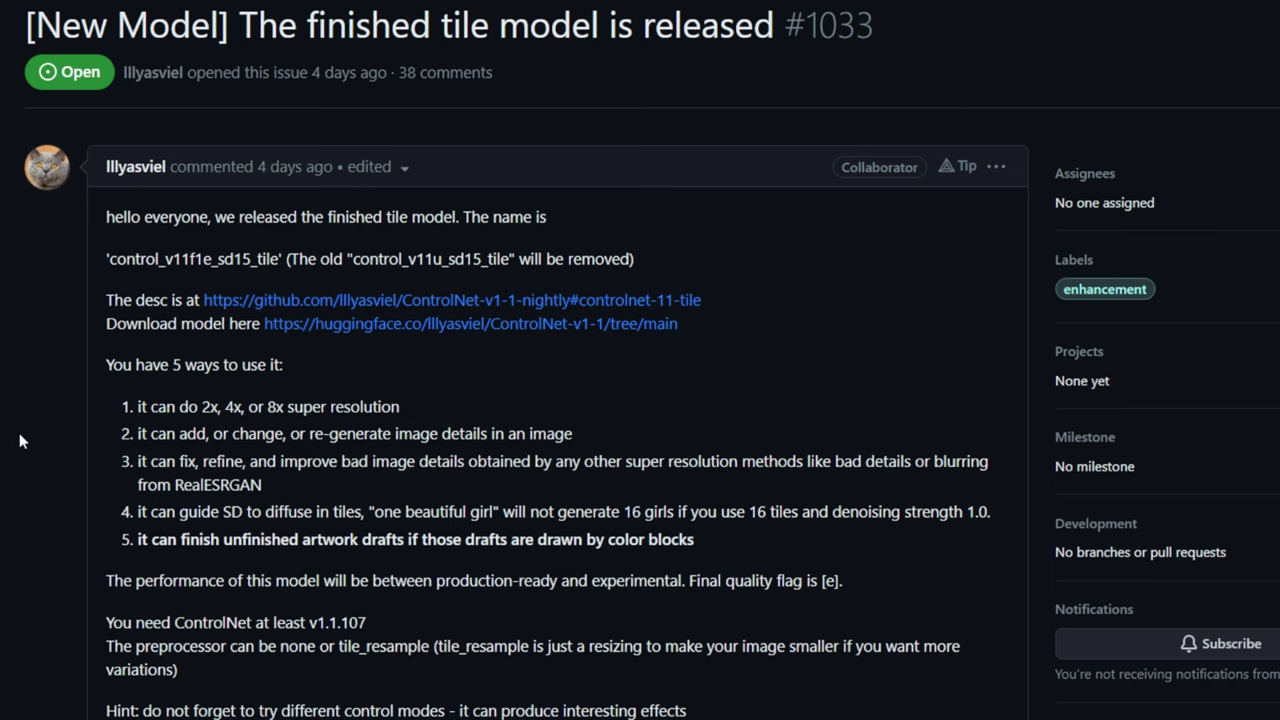
Step: Examine the tile model's usage notes, the recommended ControlNet settings, the portrait example and the "Silver Armor" test in the issue comments
{"action": "scroll", "coordinate": [18, 432], "scroll_direction": "down", "scroll_amount": 8}
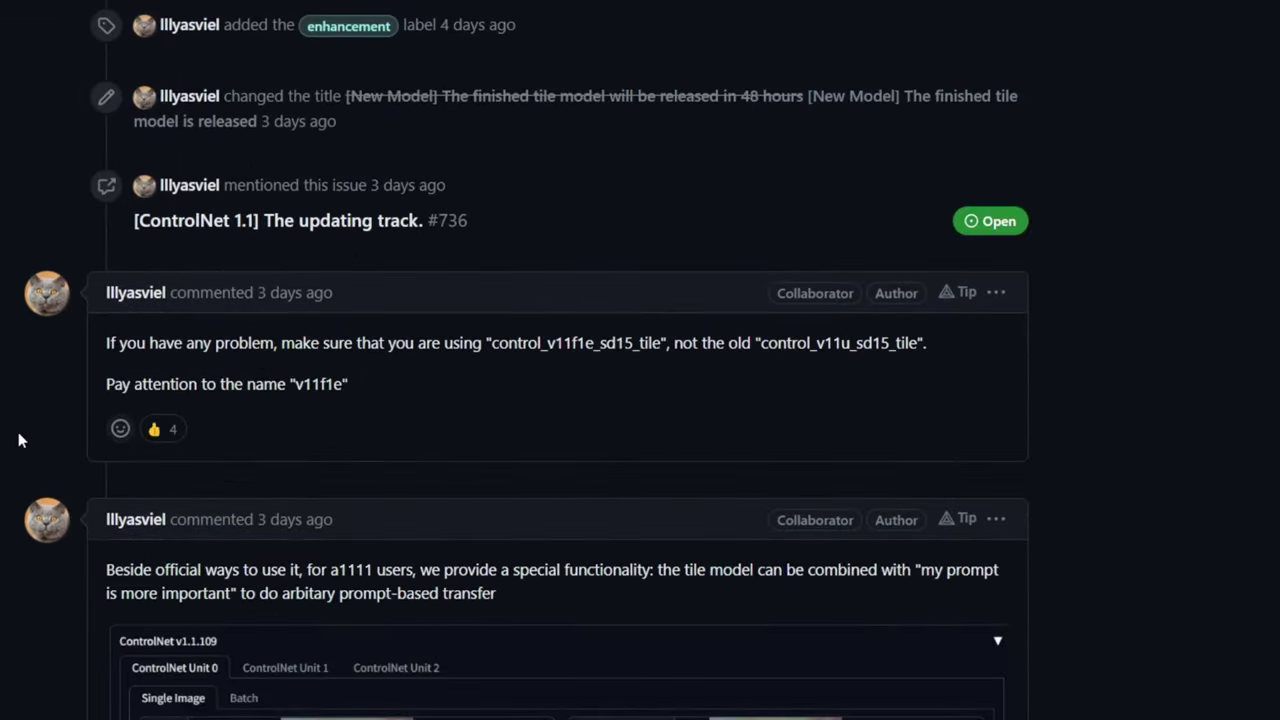
{"action": "scroll", "coordinate": [18, 432], "scroll_direction": "down", "scroll_amount": 4}
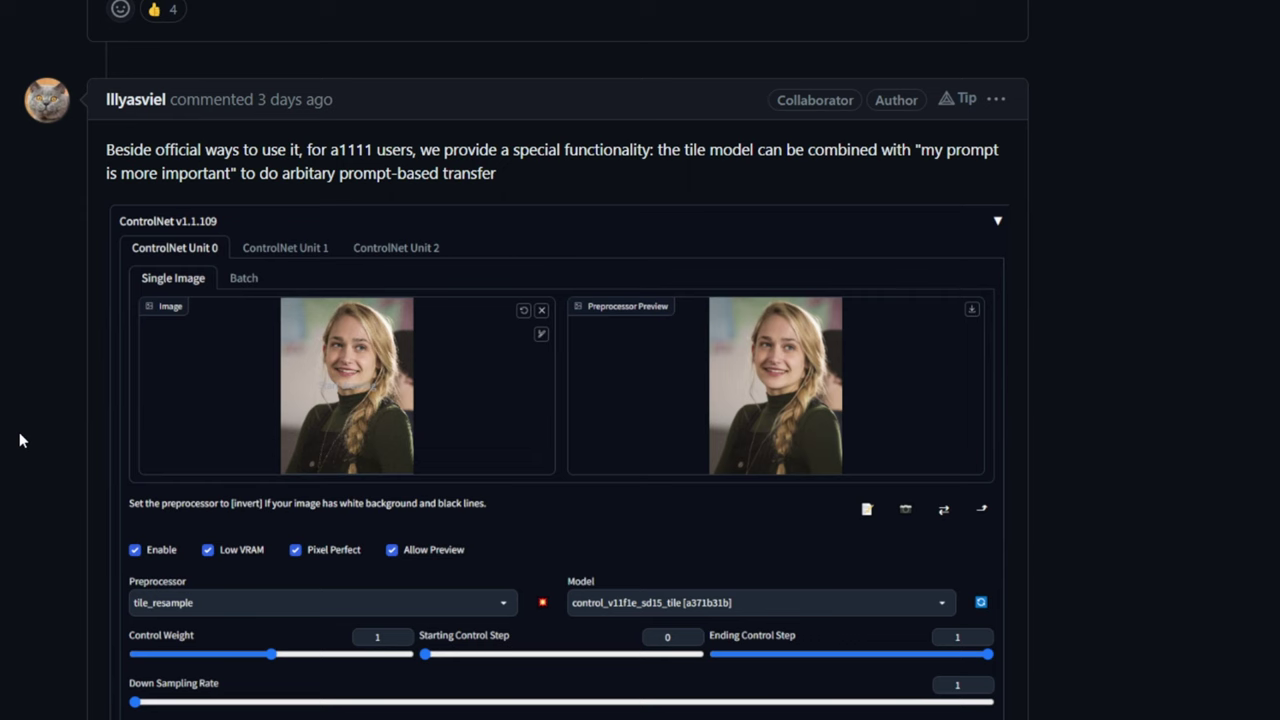
{"action": "scroll", "coordinate": [19, 432], "scroll_direction": "down", "scroll_amount": 15}
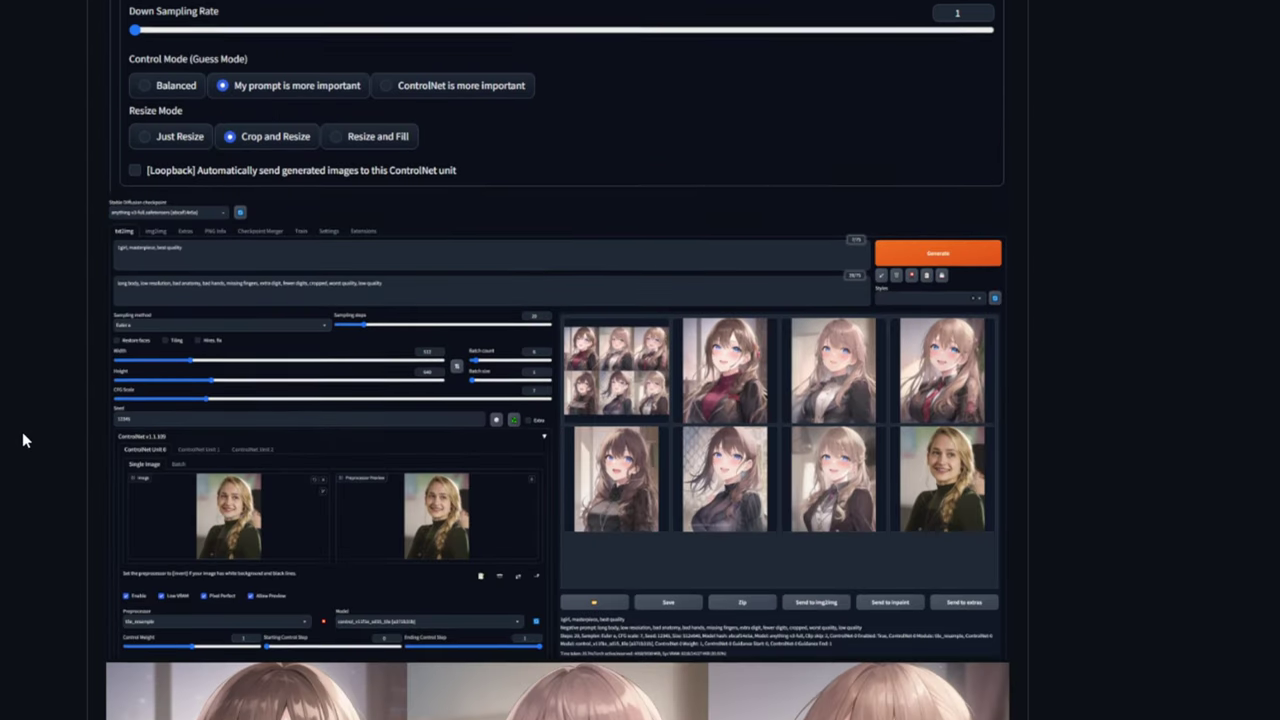
{"action": "scroll", "coordinate": [22, 440], "scroll_direction": "down", "scroll_amount": 7}
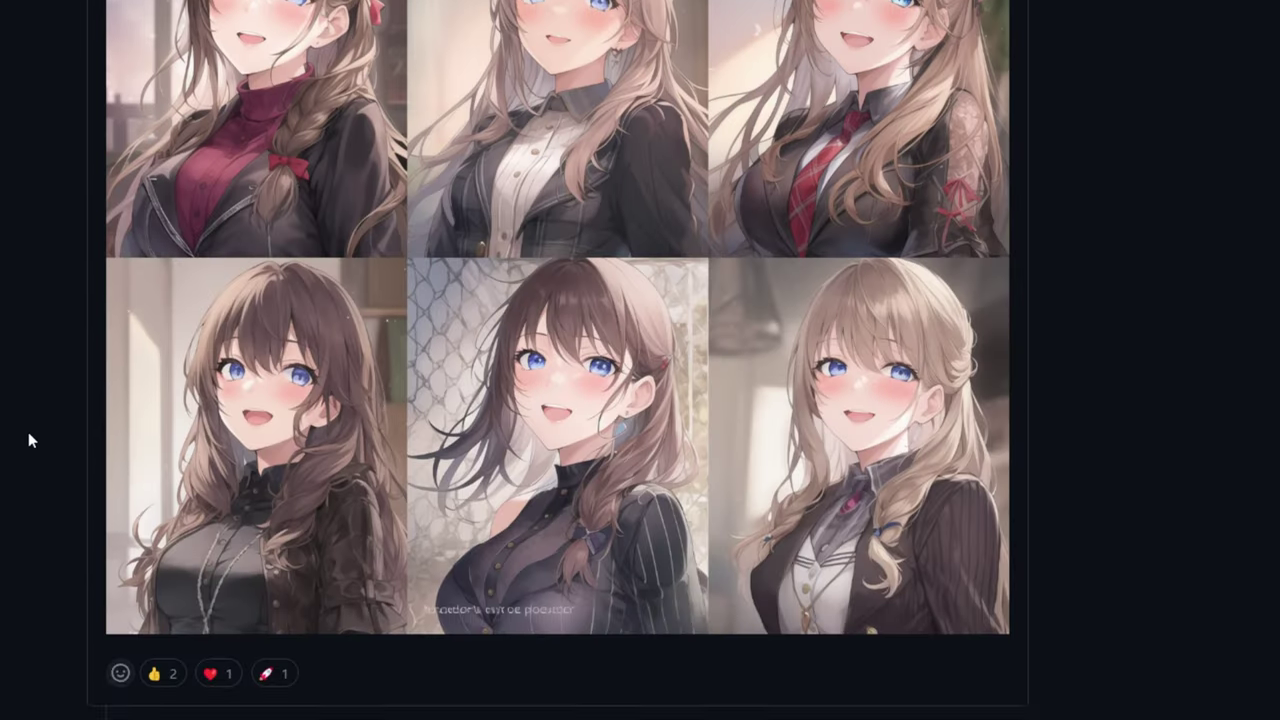
{"action": "scroll", "coordinate": [31, 438], "scroll_direction": "down", "scroll_amount": 3}
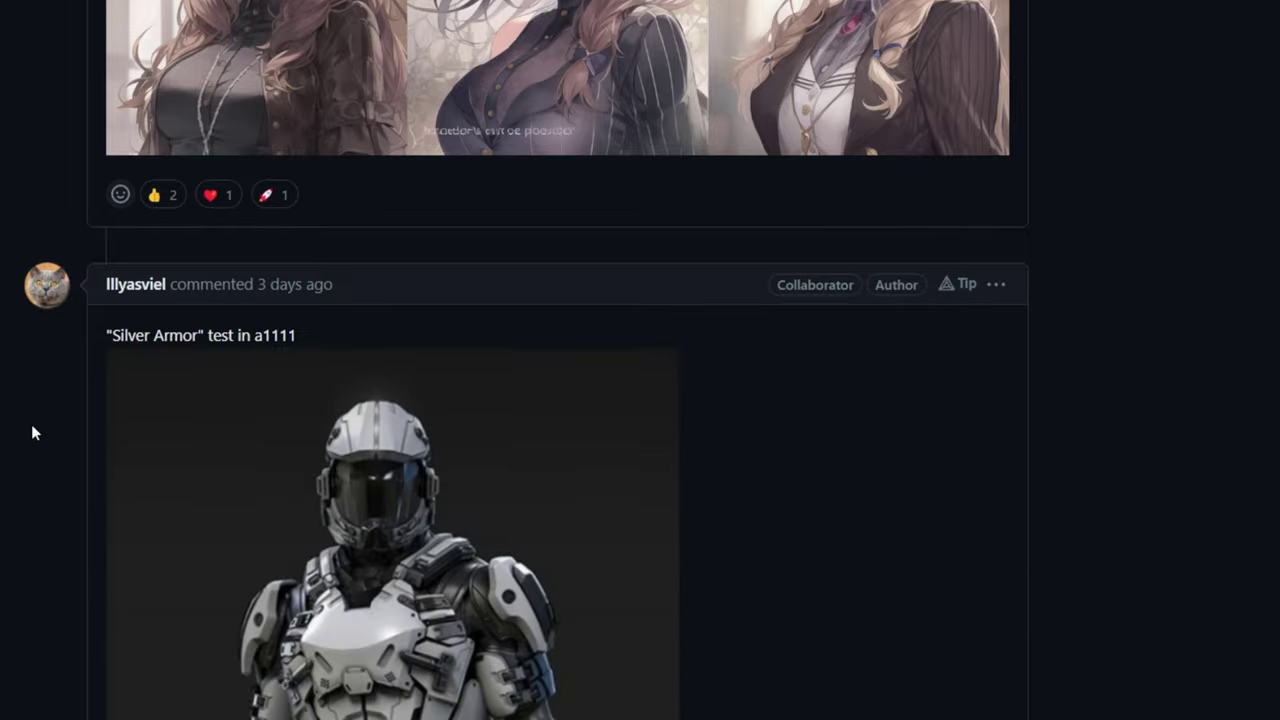
{"action": "scroll", "coordinate": [31, 432], "scroll_direction": "down", "scroll_amount": 4}
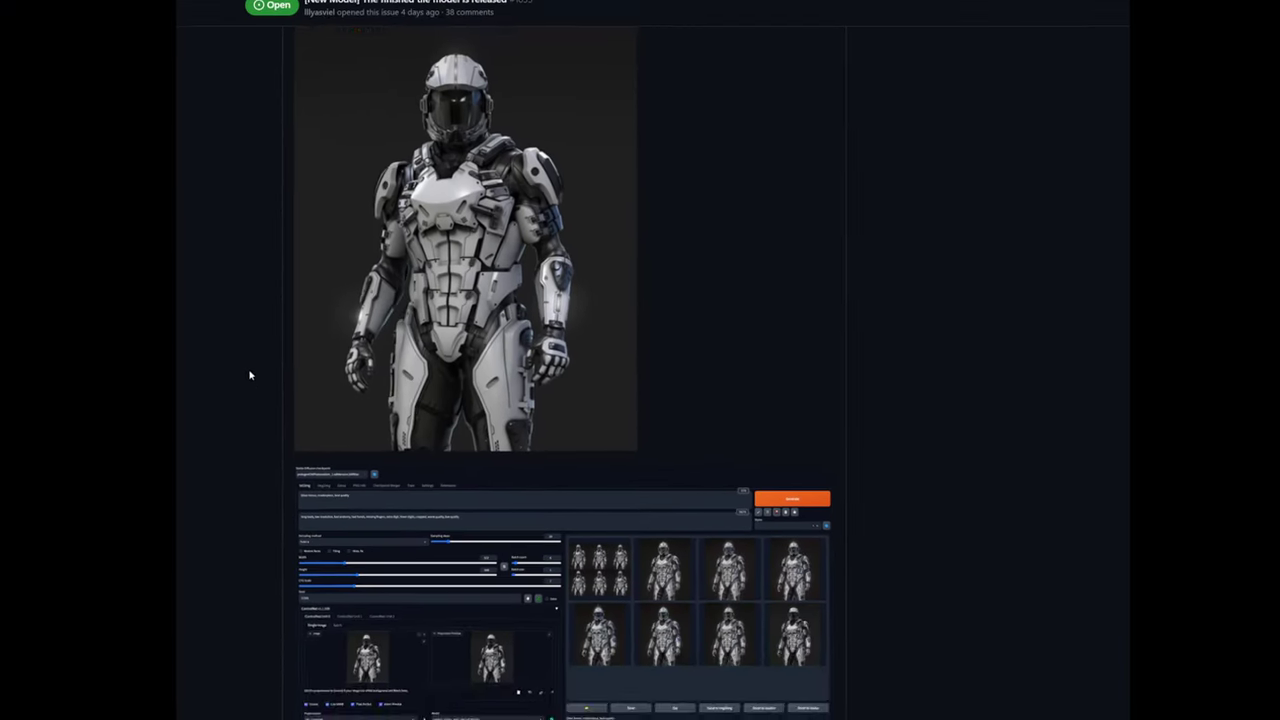
{"action": "scroll", "coordinate": [31, 420], "scroll_direction": "up", "scroll_amount": 2}
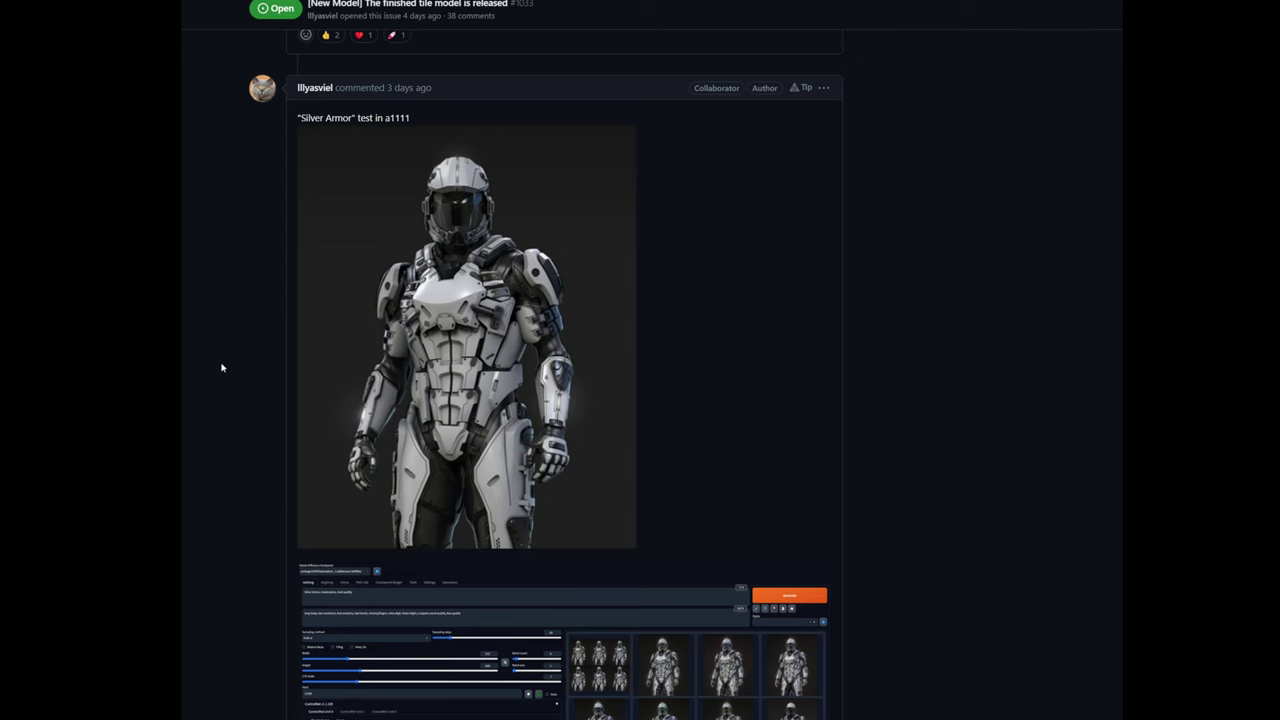
{"action": "scroll", "coordinate": [223, 368], "scroll_direction": "down", "scroll_amount": 3}
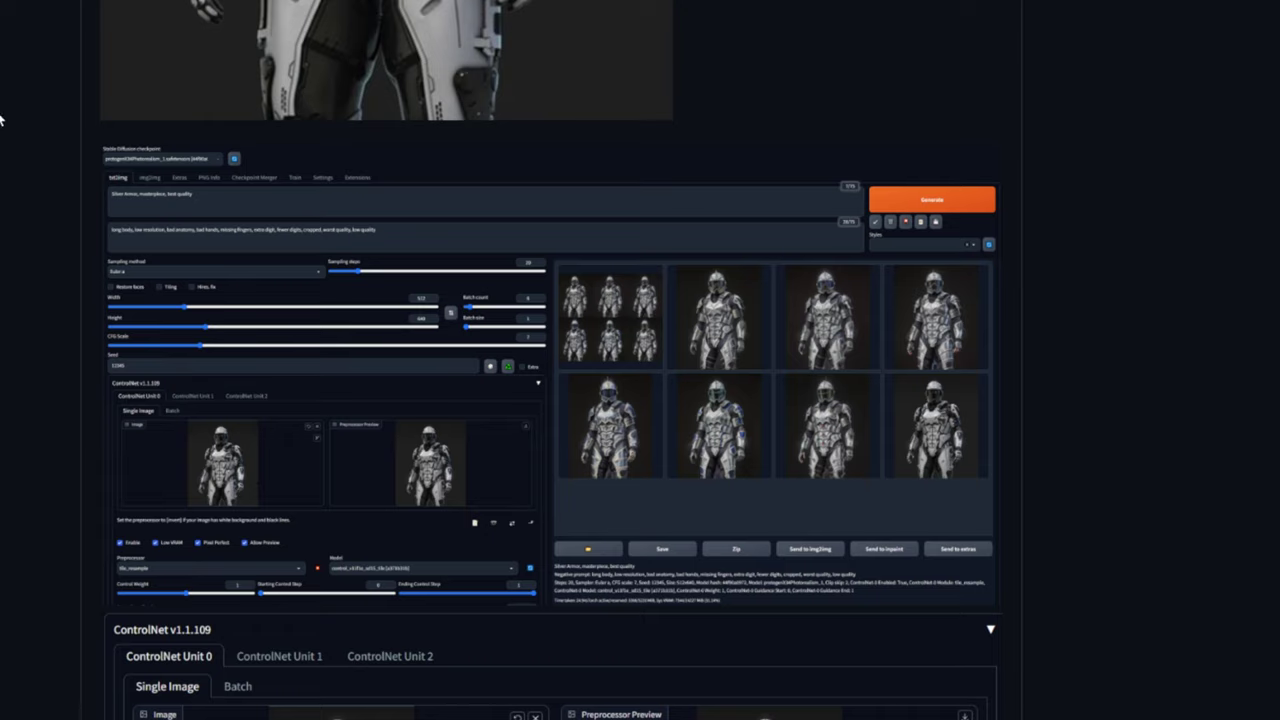
{"action": "scroll", "coordinate": [0, 120], "scroll_direction": "up", "scroll_amount": 3}
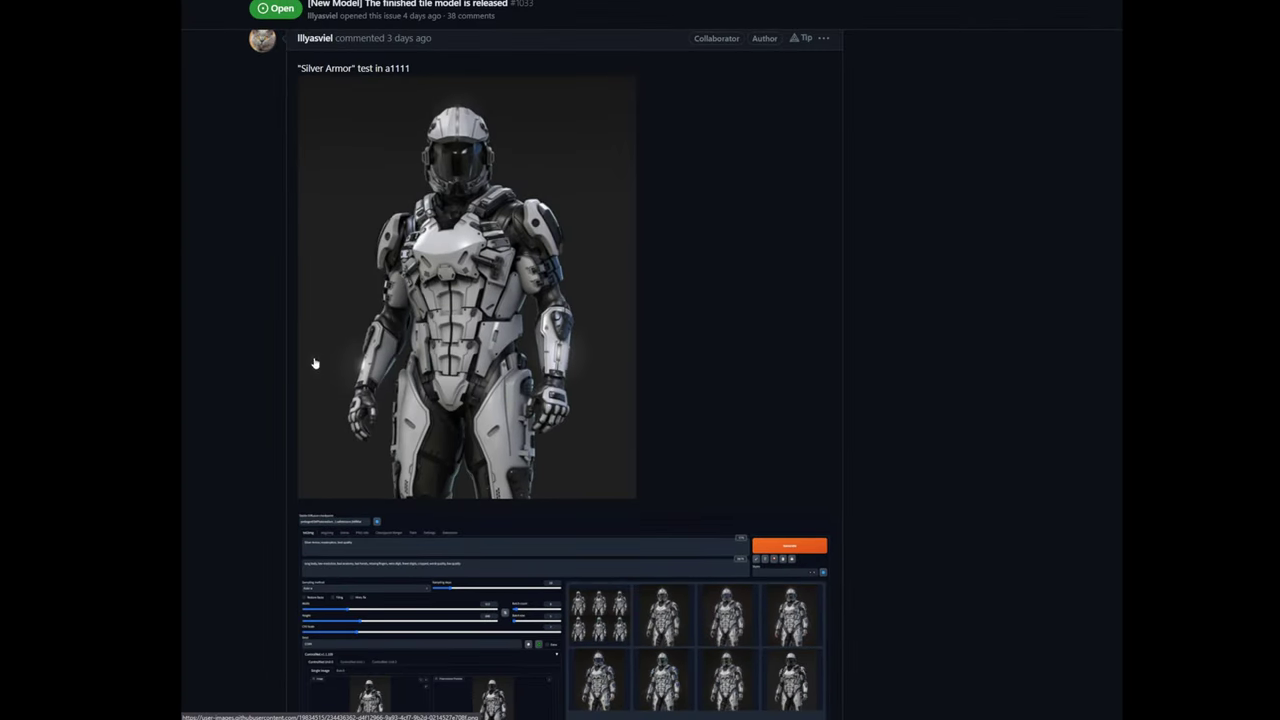
{"action": "scroll", "coordinate": [241, 411], "scroll_direction": "down", "scroll_amount": 3}
{"action": "scroll", "coordinate": [241, 411], "scroll_direction": "down", "scroll_amount": 10}
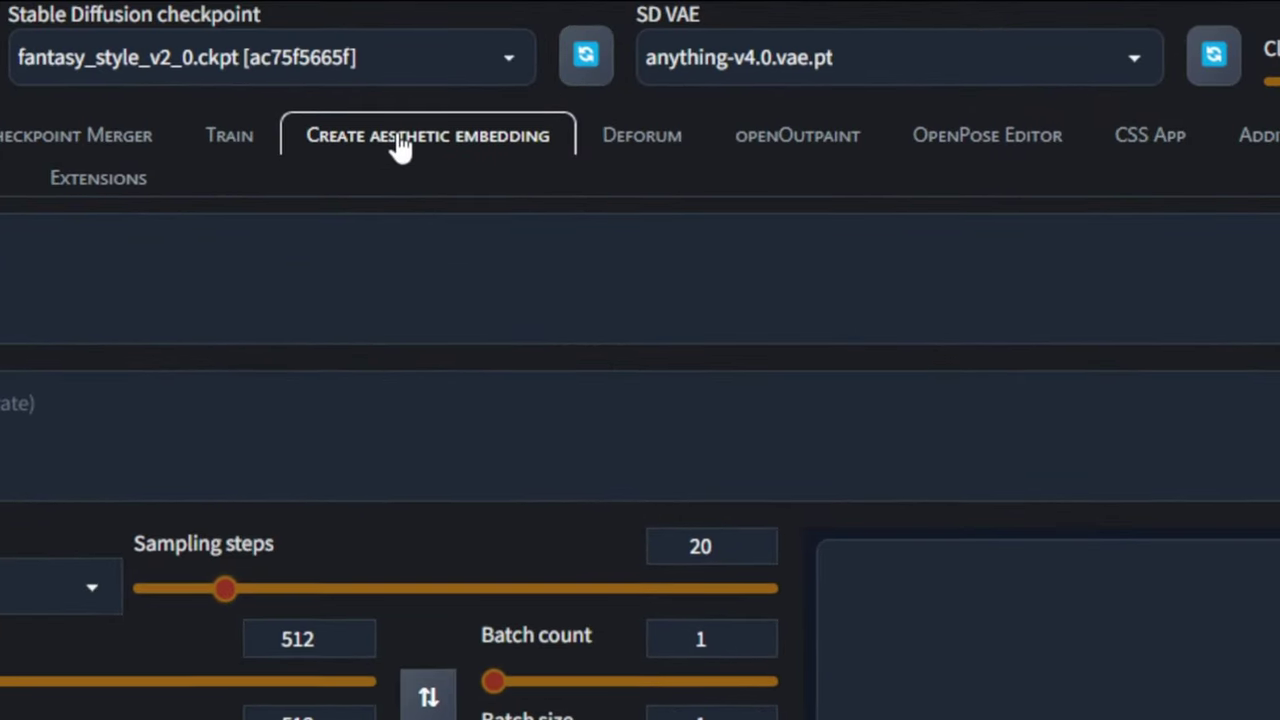
Step: Switch to the Stable Diffusion web UI and set the SD VAE to v1-5-pruned.vae.pt
{"action": "left_click", "coordinate": [905, 56]}
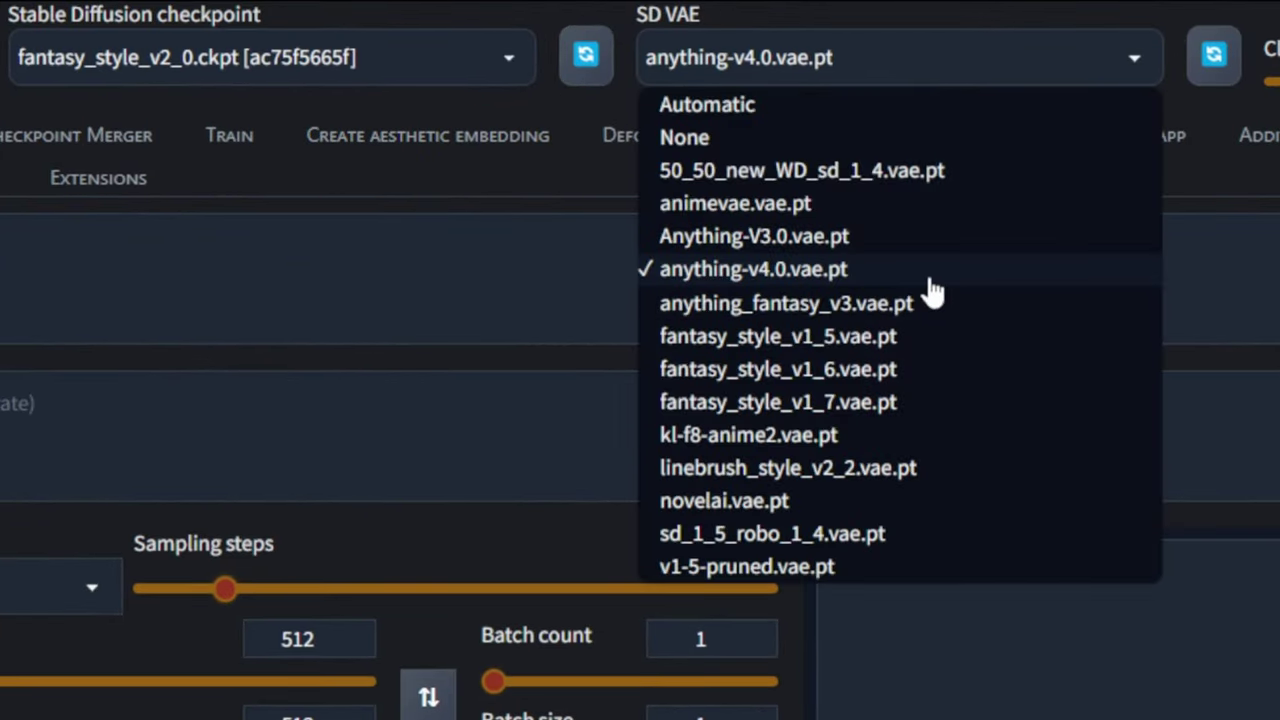
{"action": "left_click", "coordinate": [777, 567]}
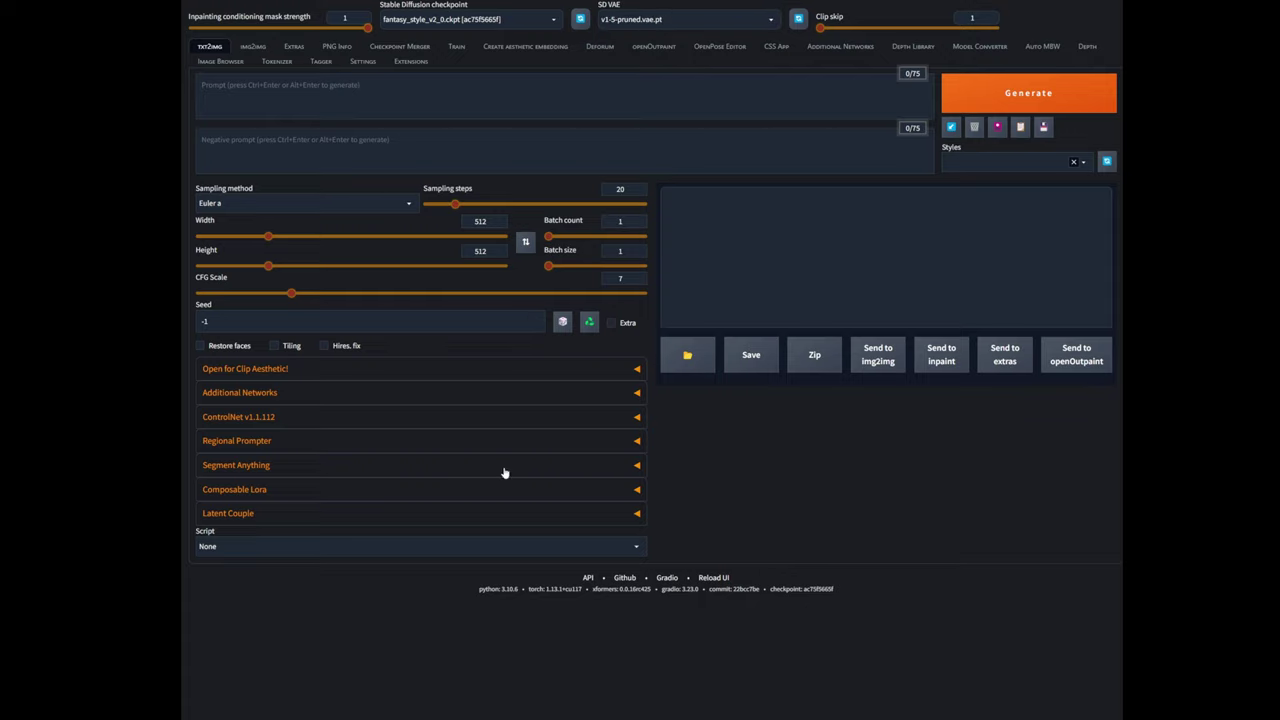
Step: Load the standing blue-haired character image into ControlNet Unit 0 and enable the unit
{"action": "left_click", "coordinate": [255, 425]}
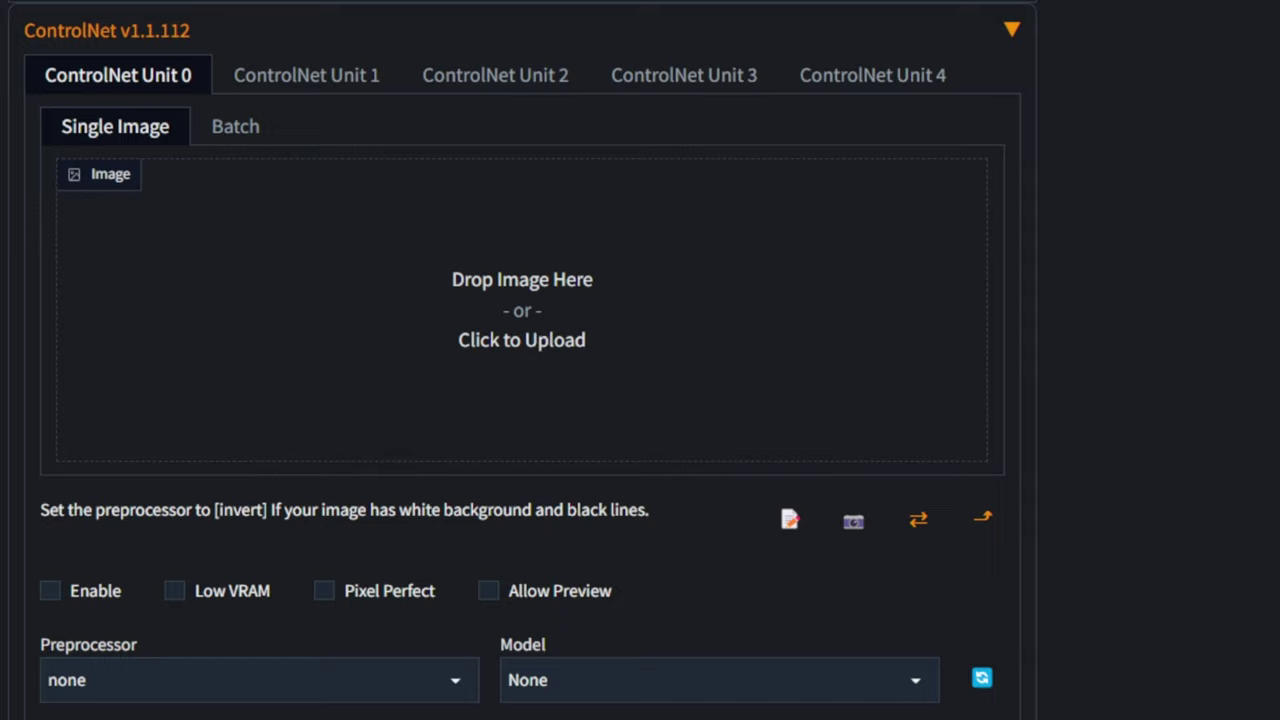
{"action": "left_click_drag", "start_coordinate": [300, 370], "coordinate": [580, 354]}
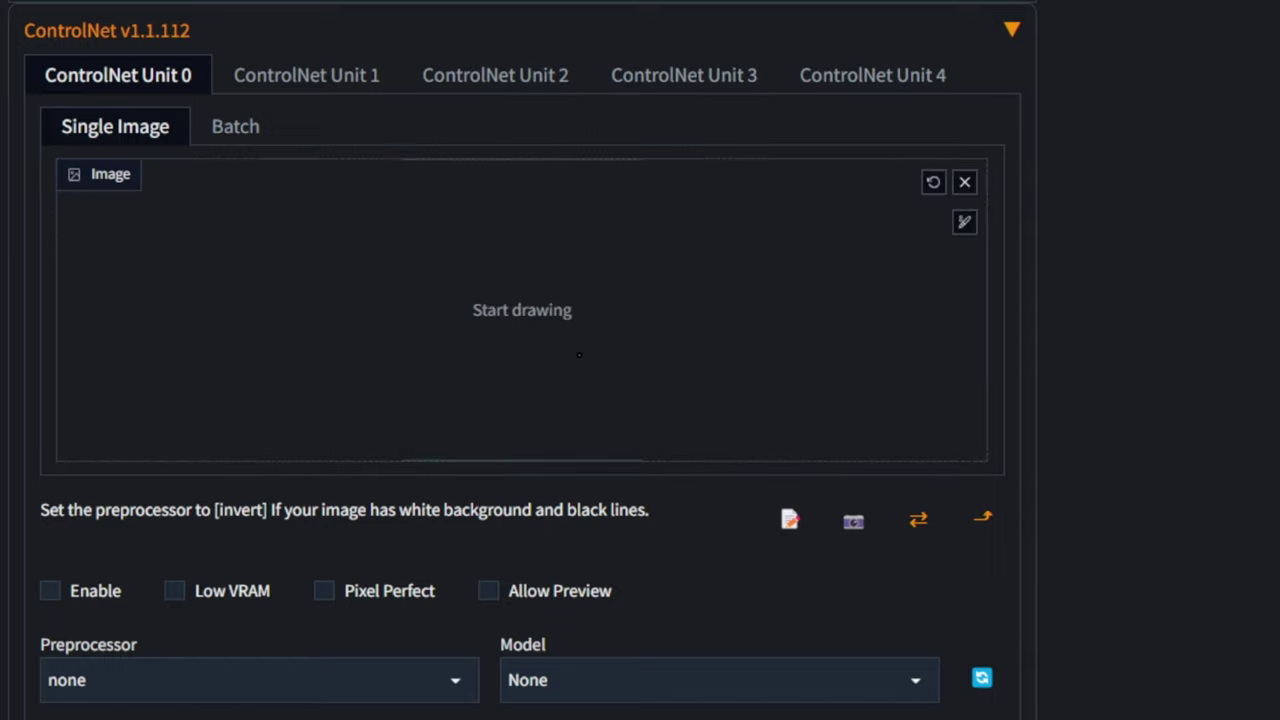
{"action": "left_click", "coordinate": [77, 597]}
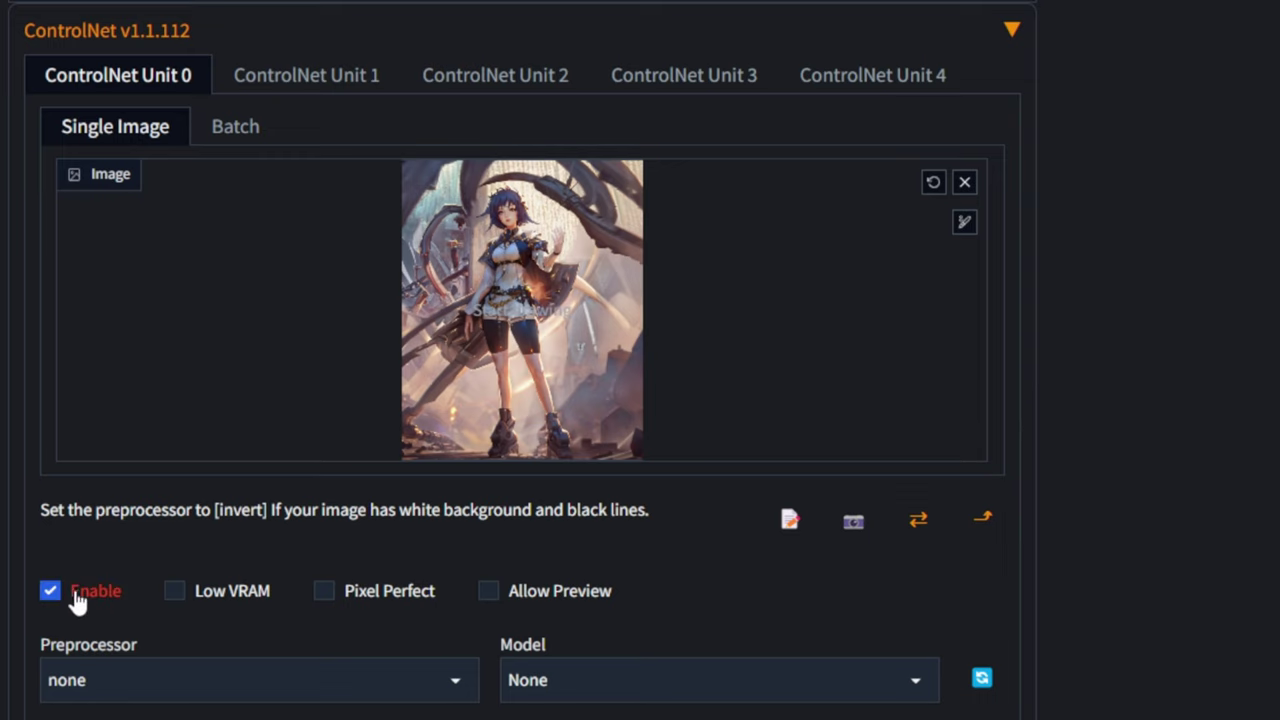
Step: Set ControlNet Unit 0 to the tile_resample preprocessor with the control_v11f1e_sd15_tile model
{"action": "left_click", "coordinate": [150, 678]}
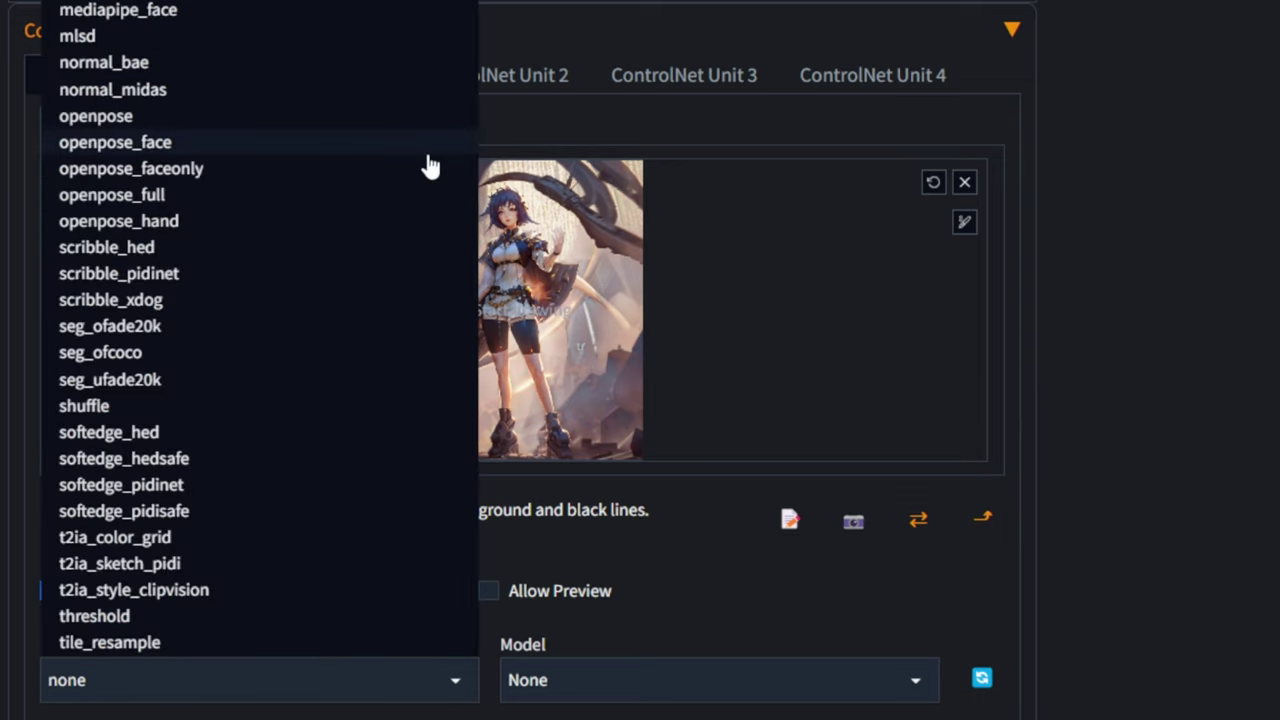
{"action": "left_click", "coordinate": [190, 642]}
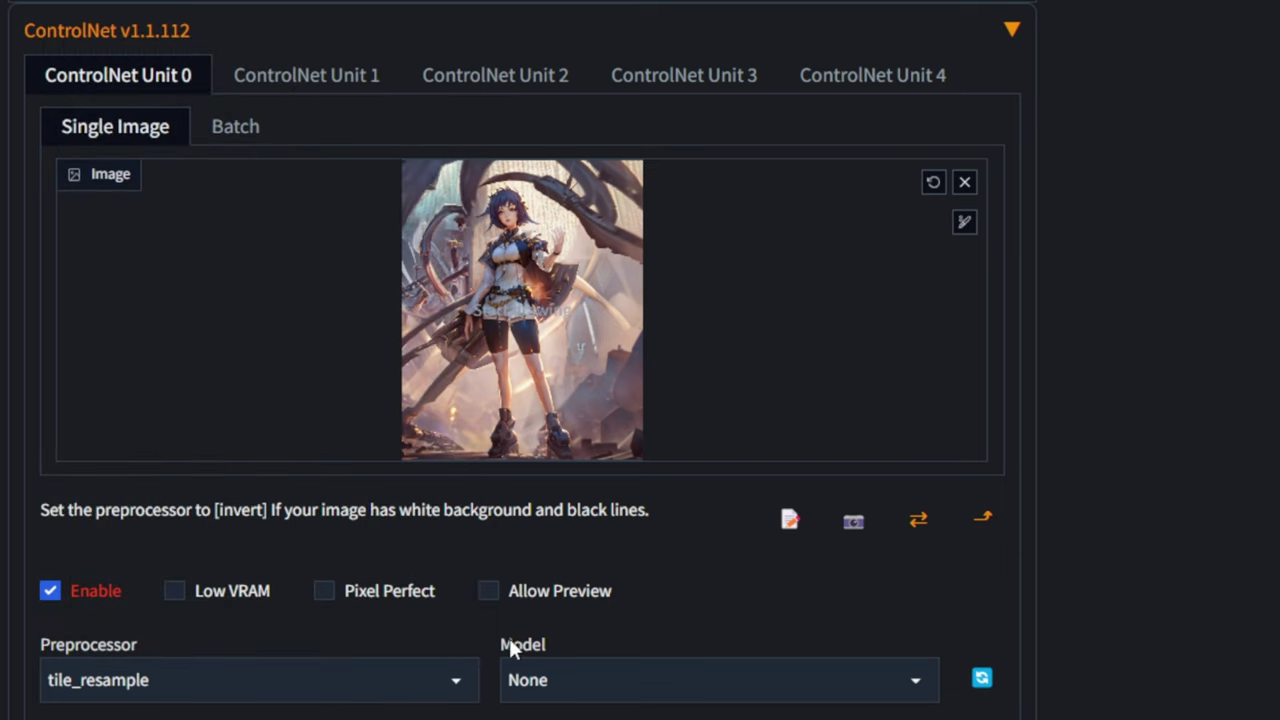
{"action": "left_click", "coordinate": [623, 679]}
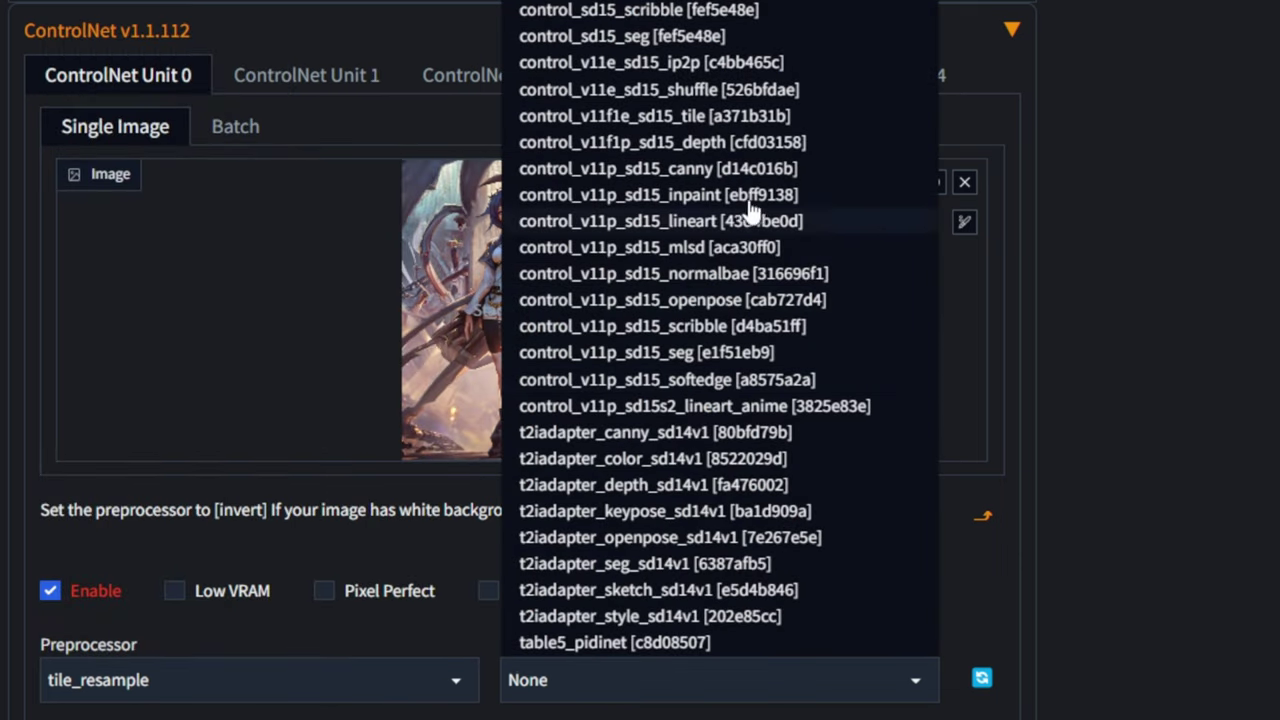
{"action": "left_click", "coordinate": [693, 120]}
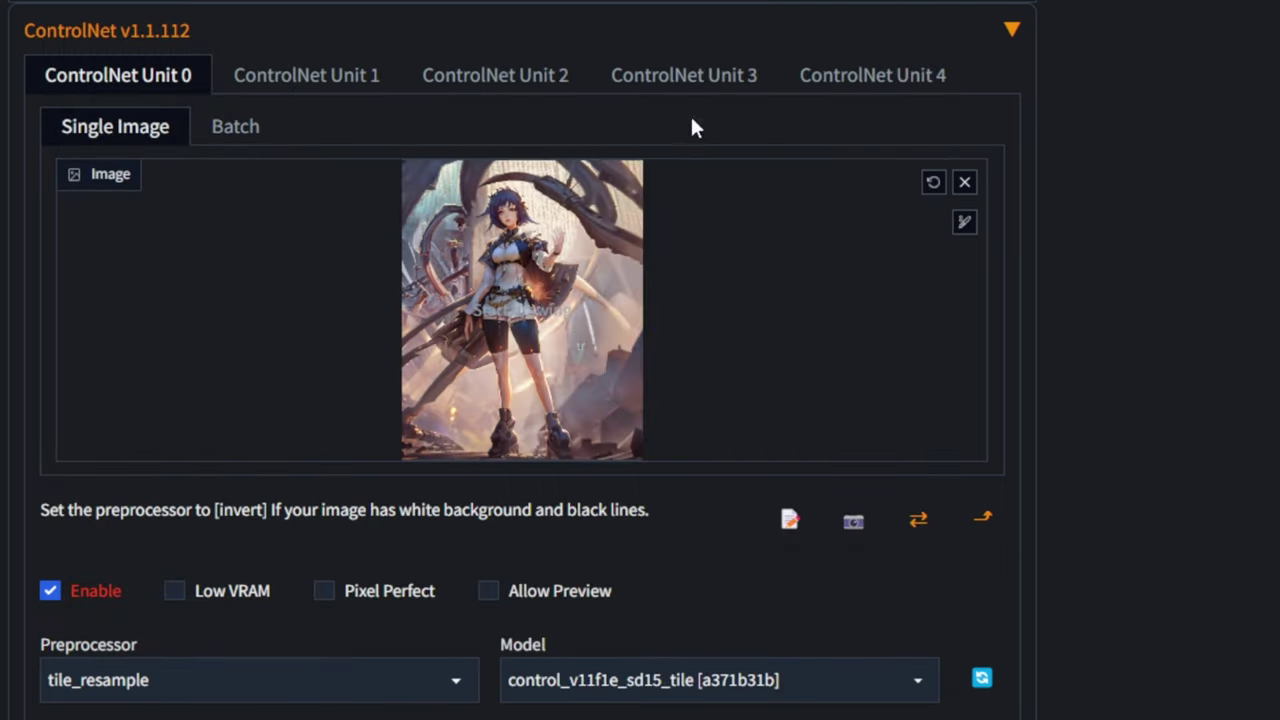
{"action": "scroll", "coordinate": [520, 360], "scroll_direction": "down", "scroll_amount": 2}
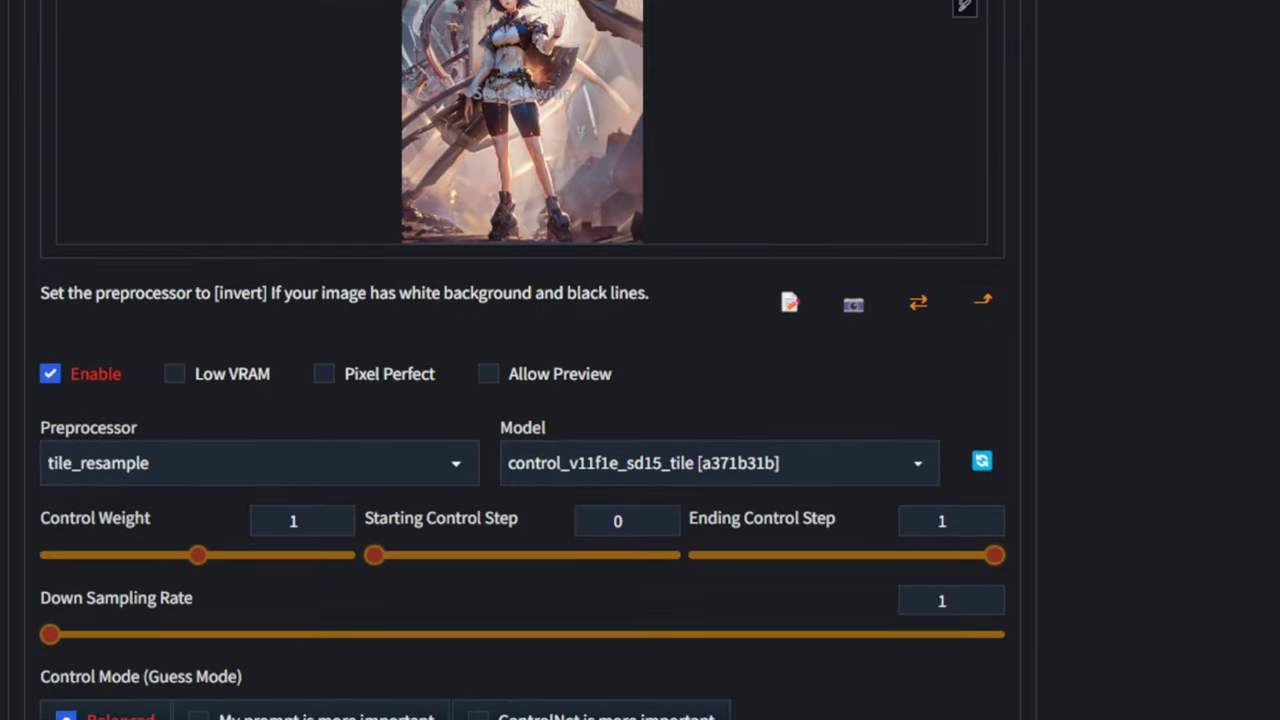
{"action": "scroll", "coordinate": [520, 360], "scroll_direction": "up", "scroll_amount": 1}
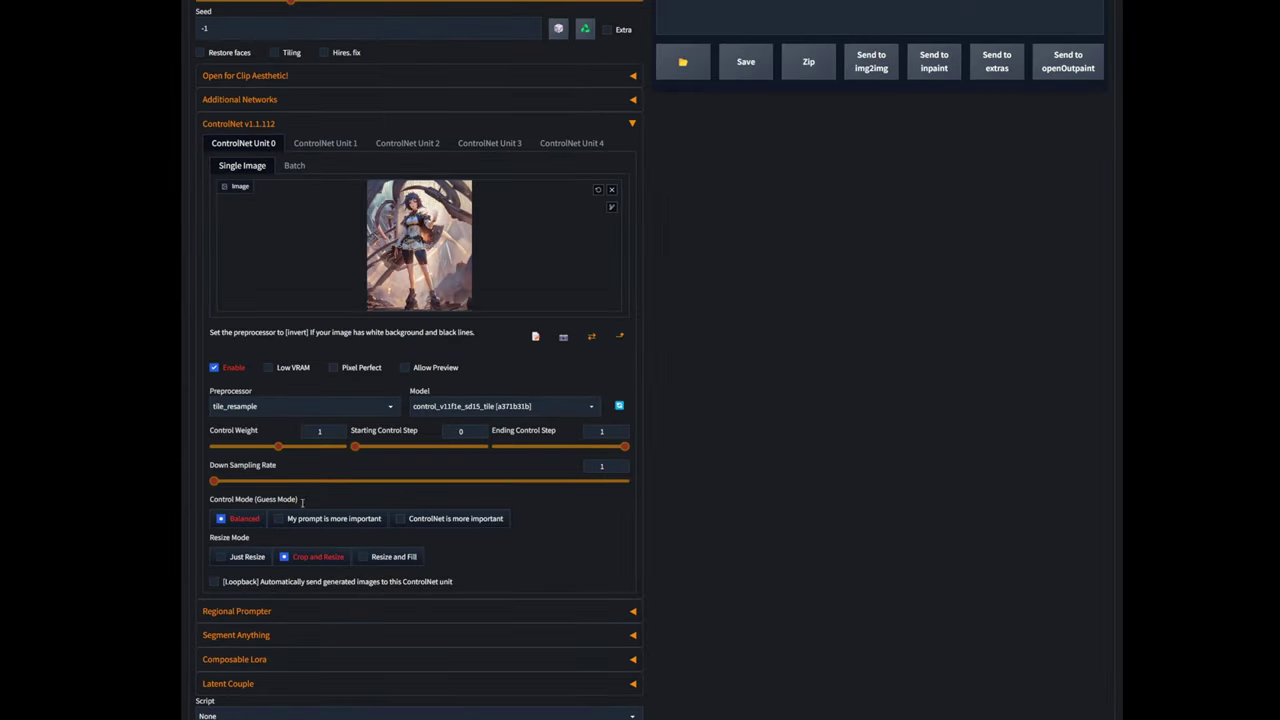
Step: Enter the prompt "DBfantasyart, blue and silver armored knight, masterpiece, dragons" and paste the copied negative prompt that starts with EasyNegative and ends with bad anatomy
{"action": "scroll", "coordinate": [610, 510], "scroll_direction": "up", "scroll_amount": 3}
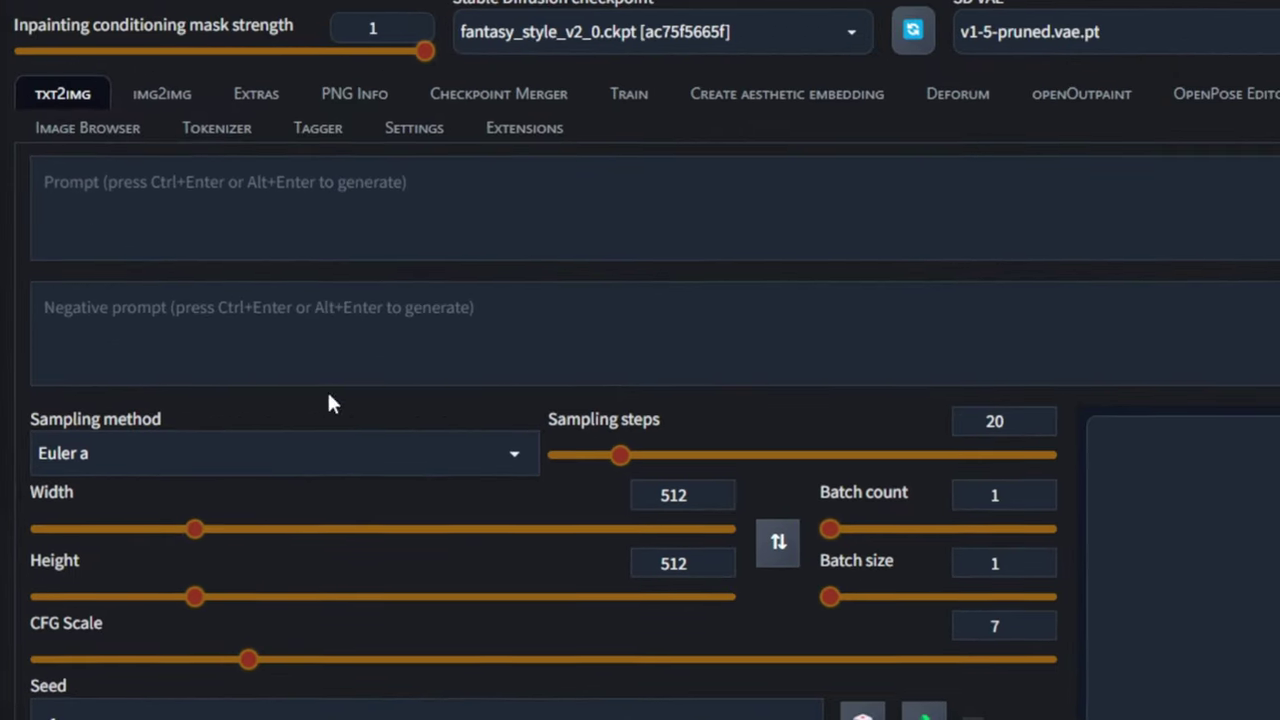
{"action": "left_click", "coordinate": [360, 95]}
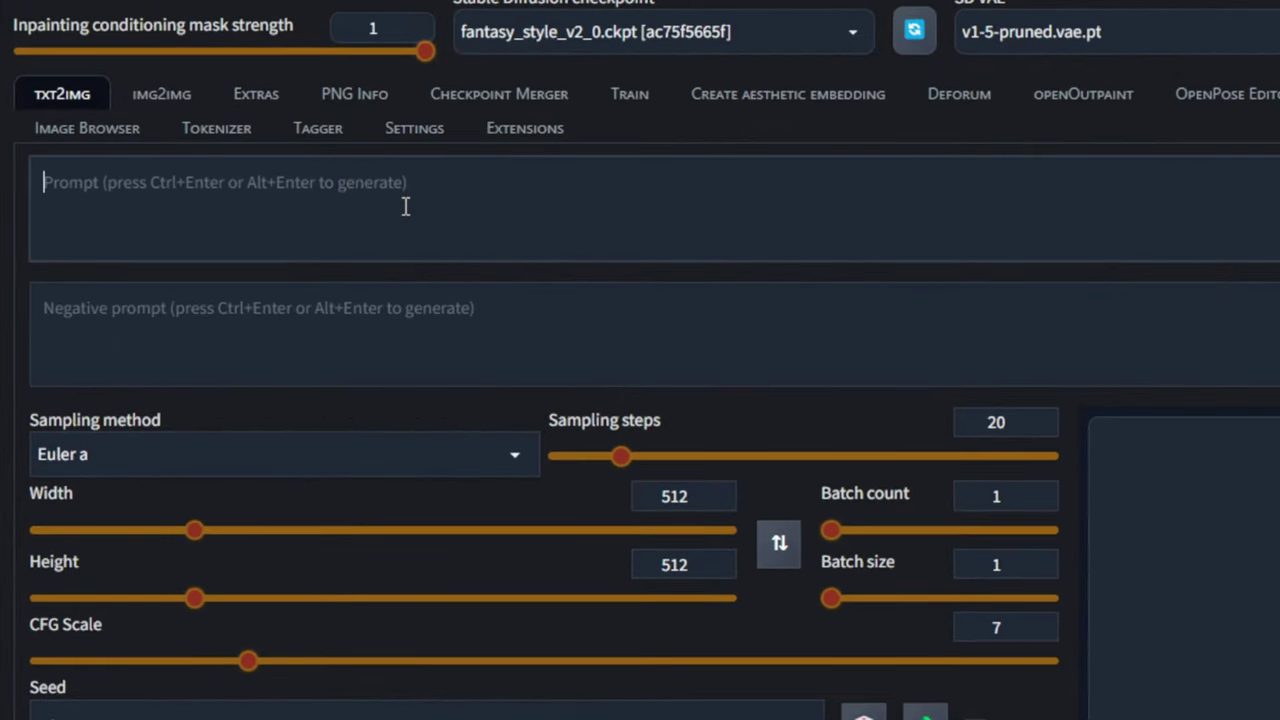
{"action": "type", "text": "DBfantasyart, blue and silver armored knight, masterpiece, dragons"}
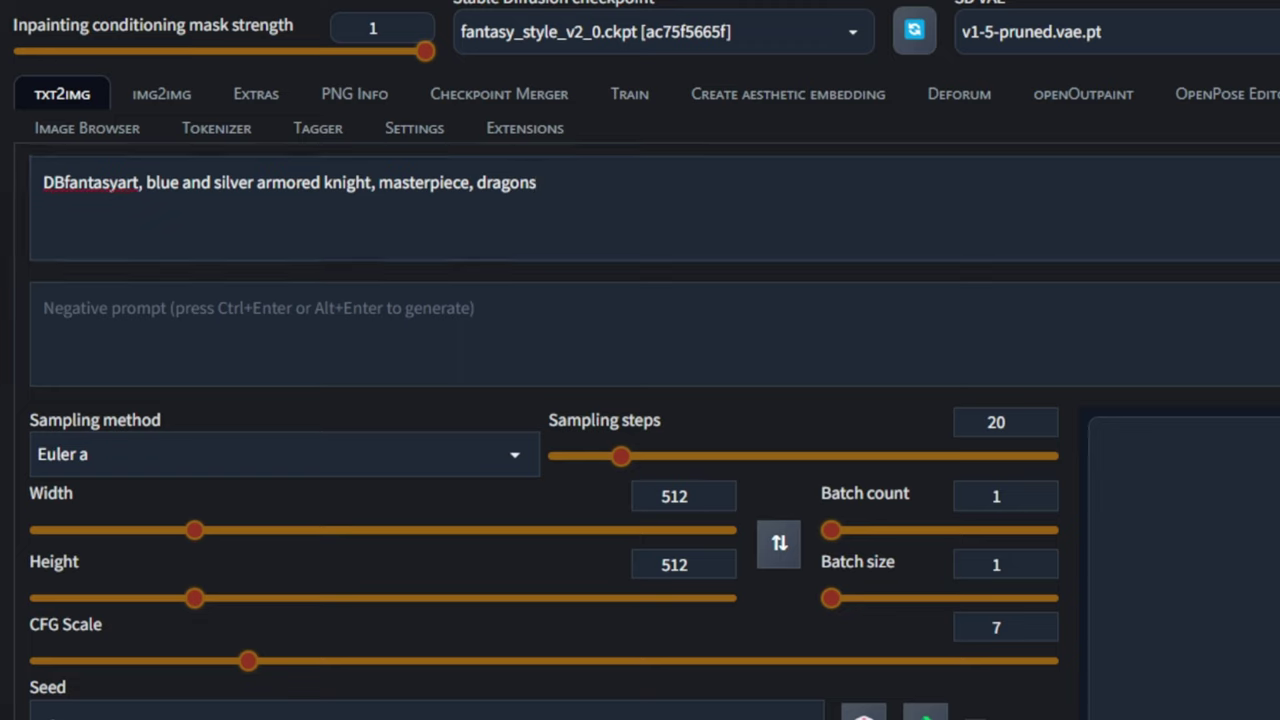
{"action": "left_click", "coordinate": [197, 317]}
{"action": "key", "text": "ctrl+v"}
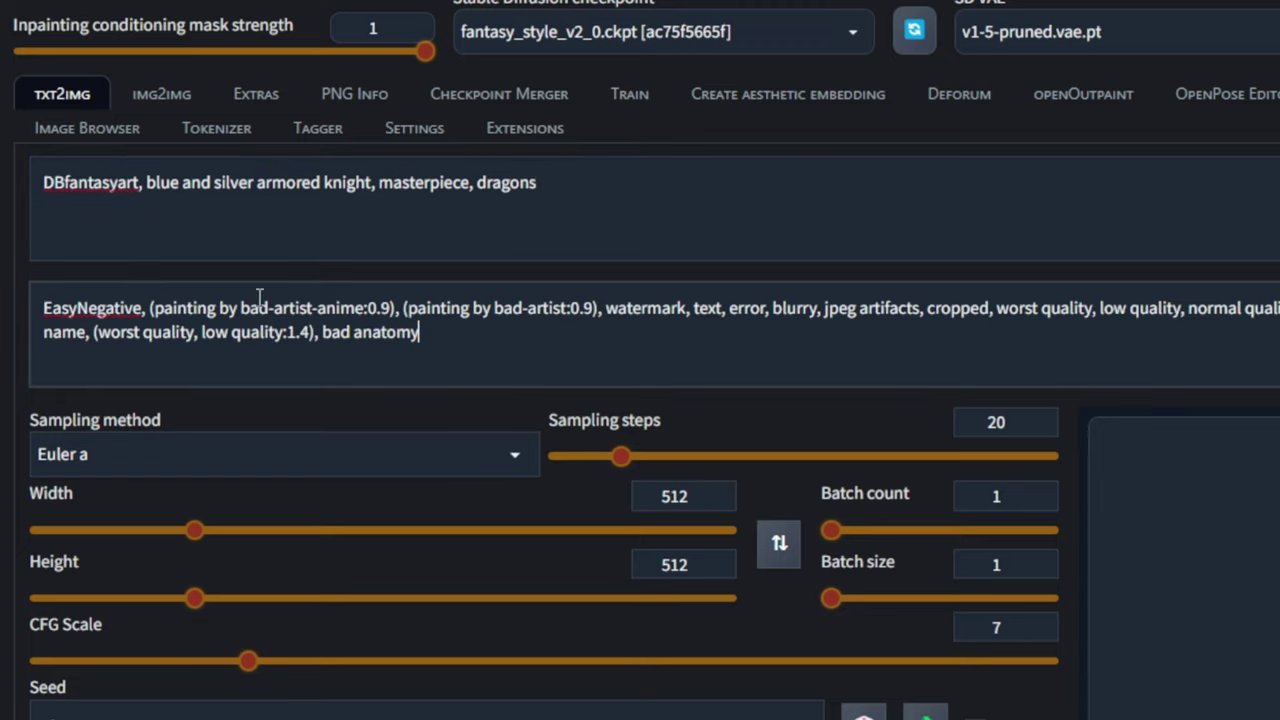
Step: Set the sampling method to DPM++ 2M with 35 sampling steps
{"action": "left_click", "coordinate": [304, 455]}
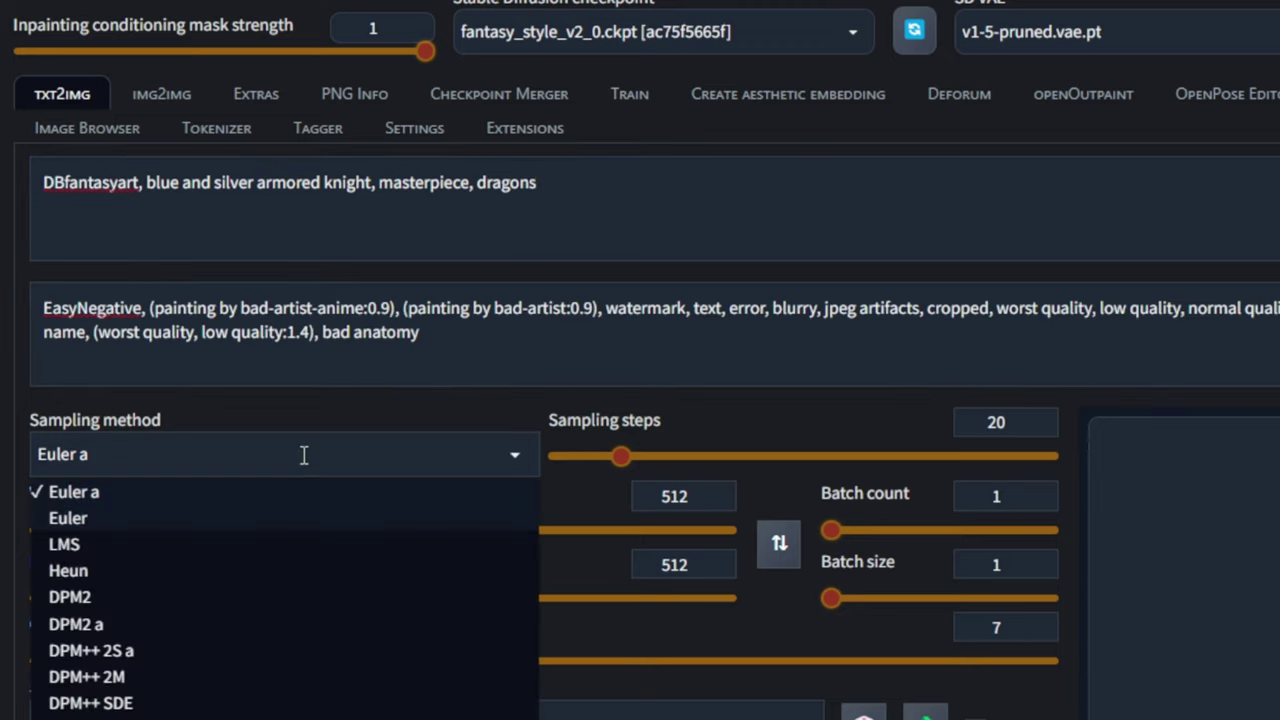
{"action": "left_click", "coordinate": [235, 677]}
{"action": "double_click", "coordinate": [996, 422]}
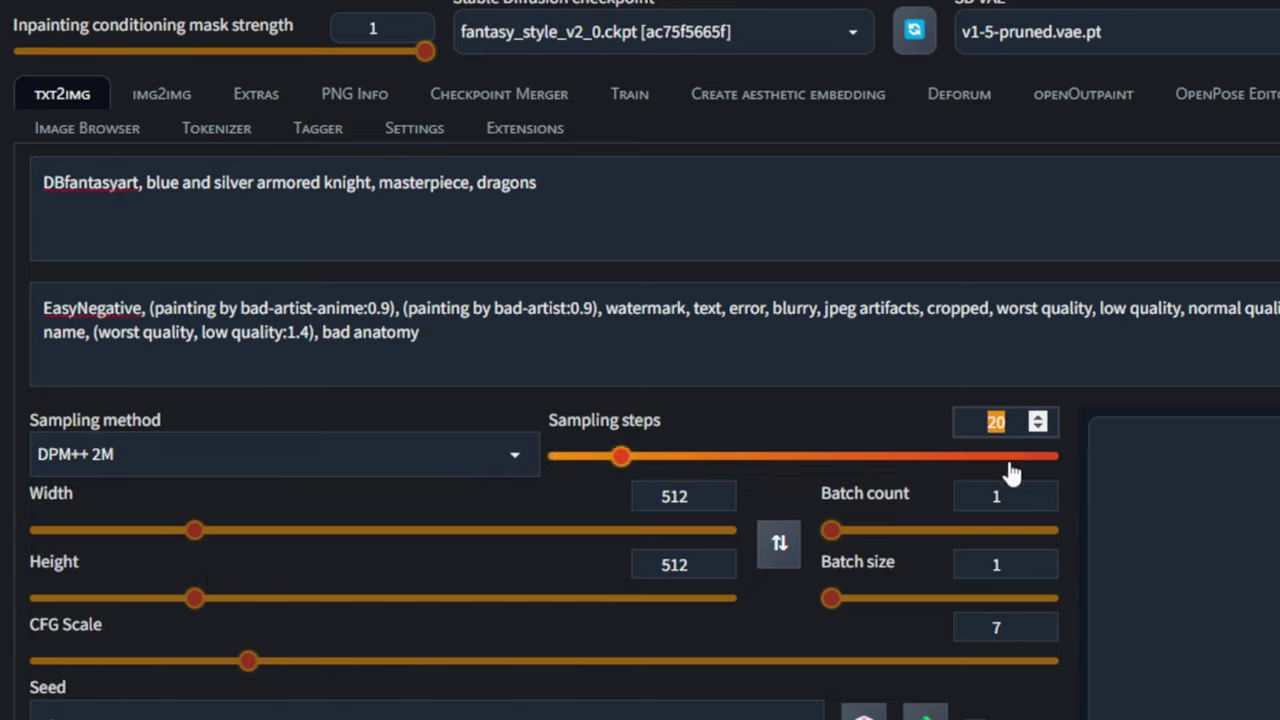
{"action": "type", "text": "35"}
Step: Set the output image size to a width of 768 and a height of 960
{"action": "double_click", "coordinate": [683, 492]}
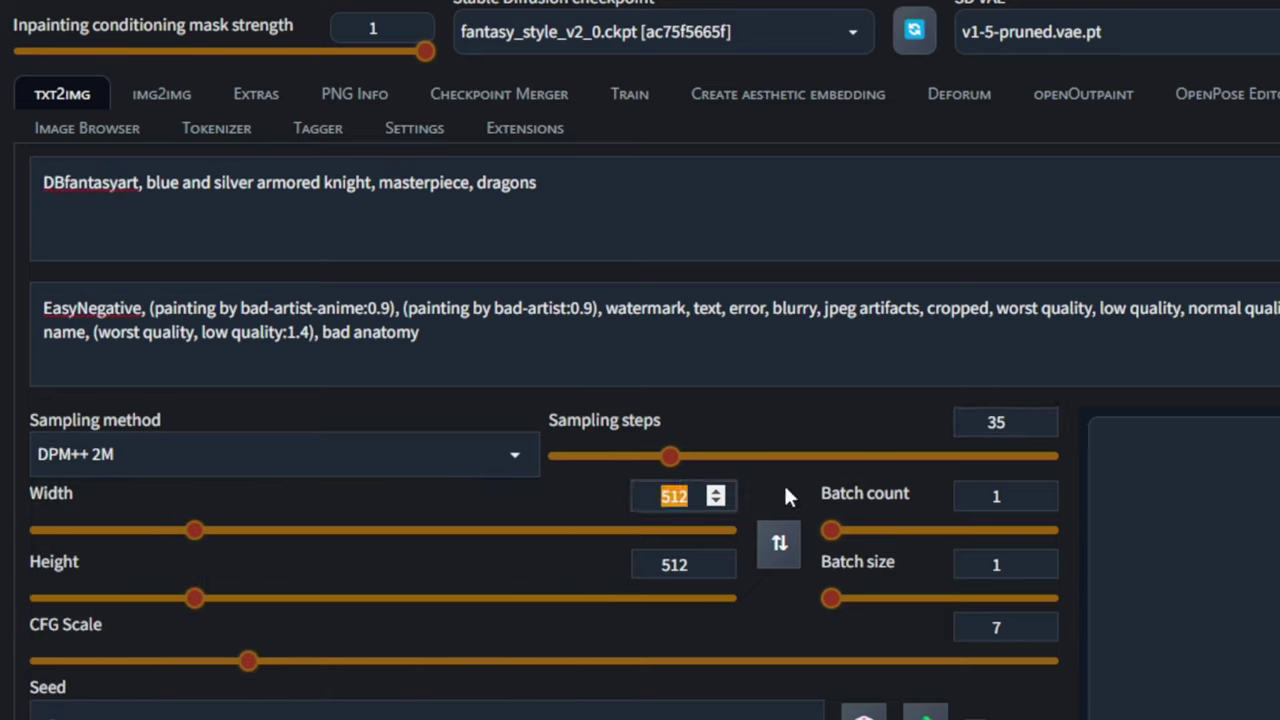
{"action": "type", "text": "768"}
{"action": "double_click", "coordinate": [674, 496]}
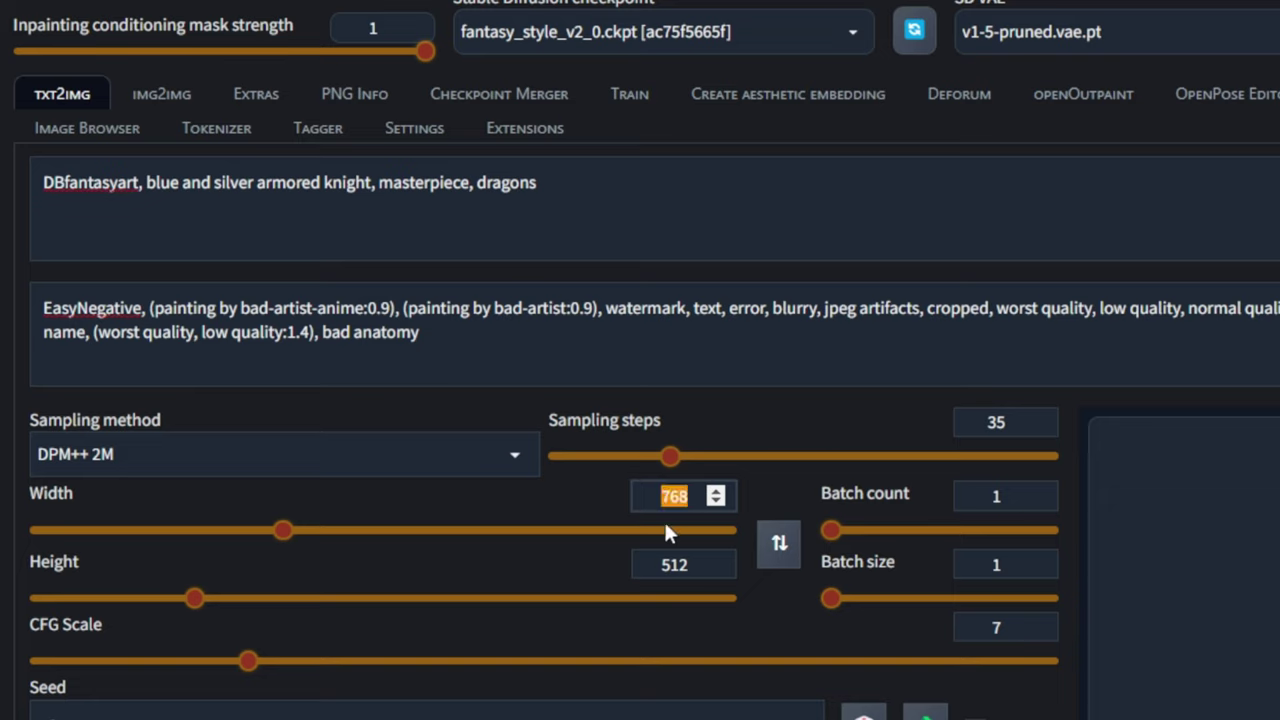
{"action": "left_click", "coordinate": [684, 564]}
{"action": "key", "text": "ctrl+a"}
{"action": "type", "text": "8"}
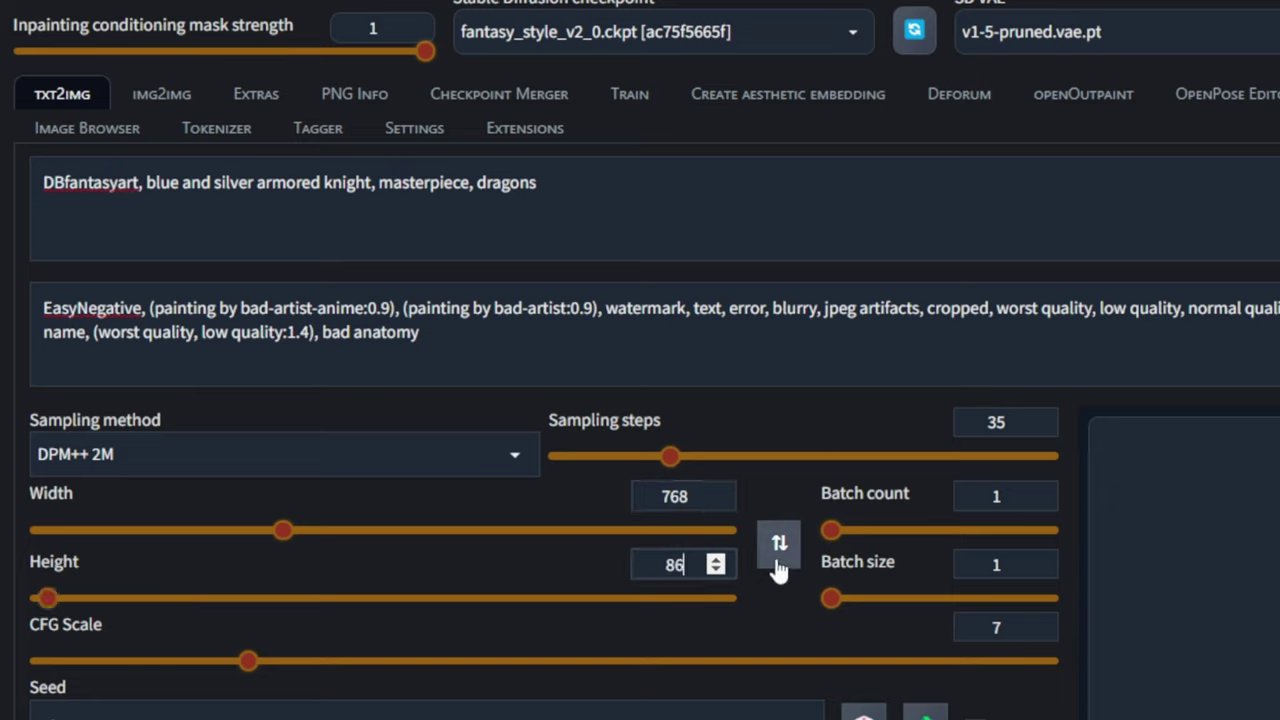
{"action": "key", "text": "BackSpace"}
{"action": "type", "text": "960"}
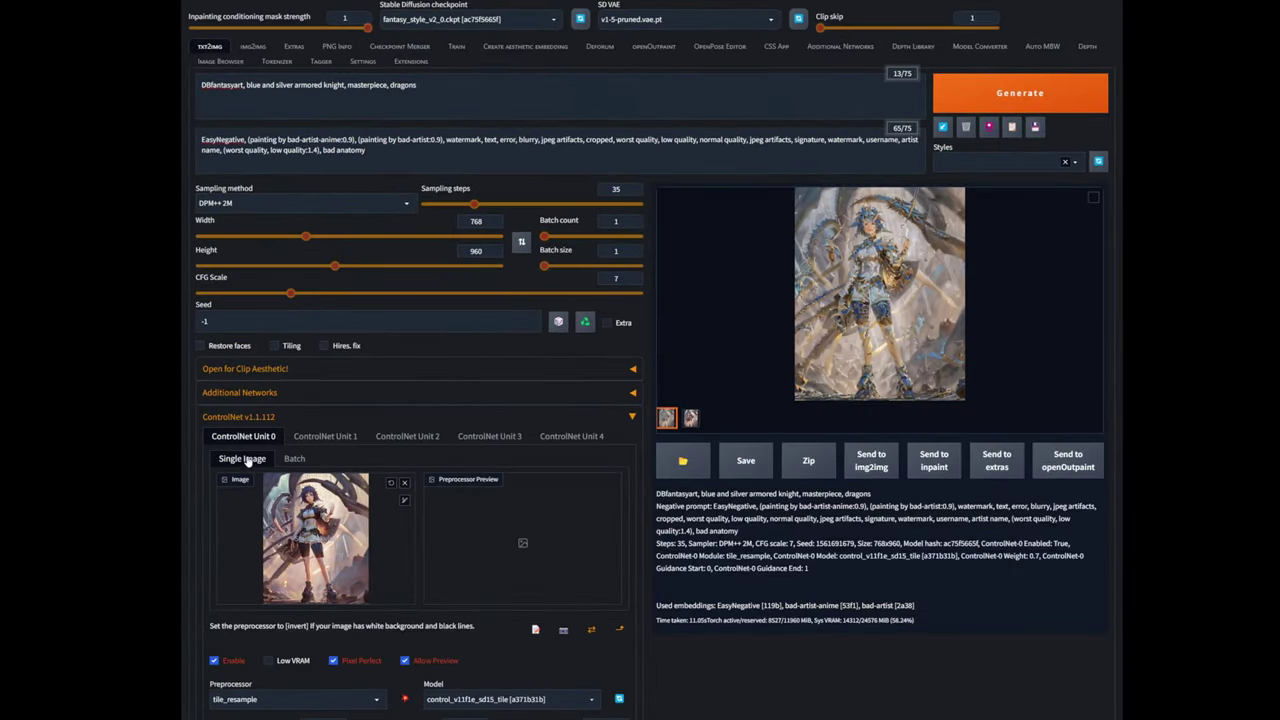
Step: Open the generated armored knight image in the enlarged view to inspect it
{"action": "left_click", "coordinate": [840, 332]}
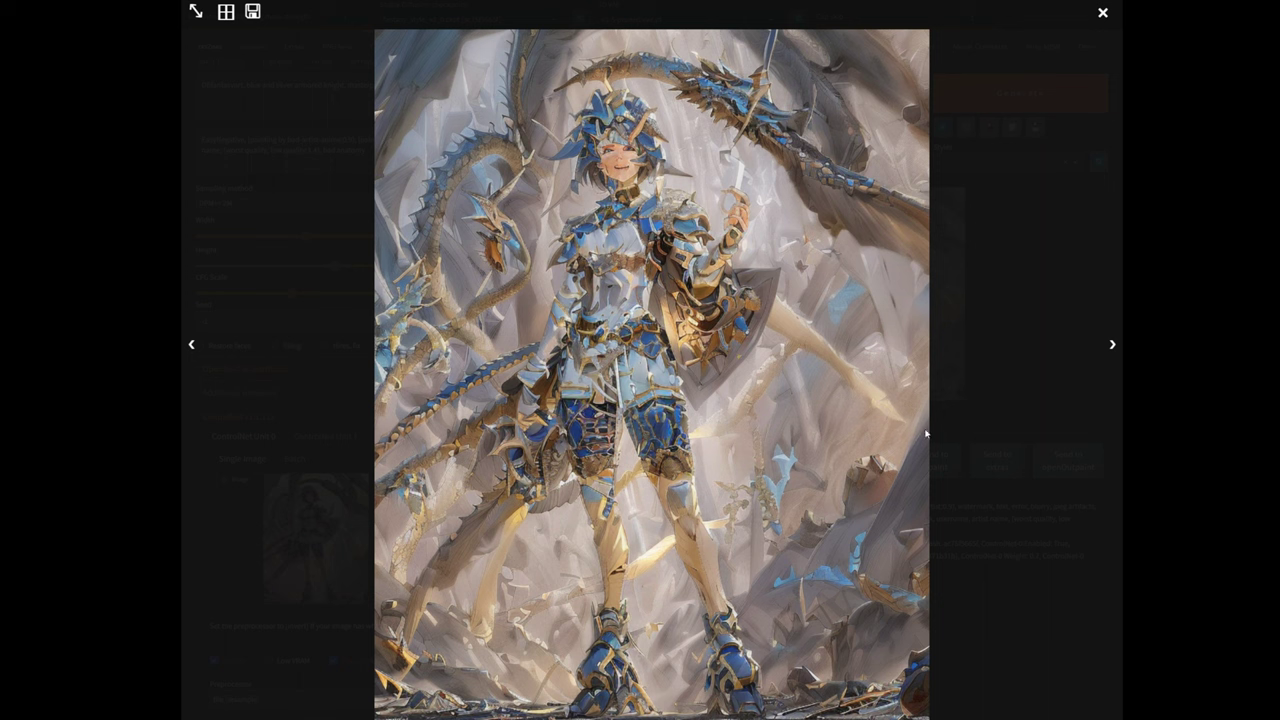
Step: Set the sampling steps to 50 and the tile unit's control mode to My prompt is more important
{"action": "left_click", "coordinate": [1012, 229]}
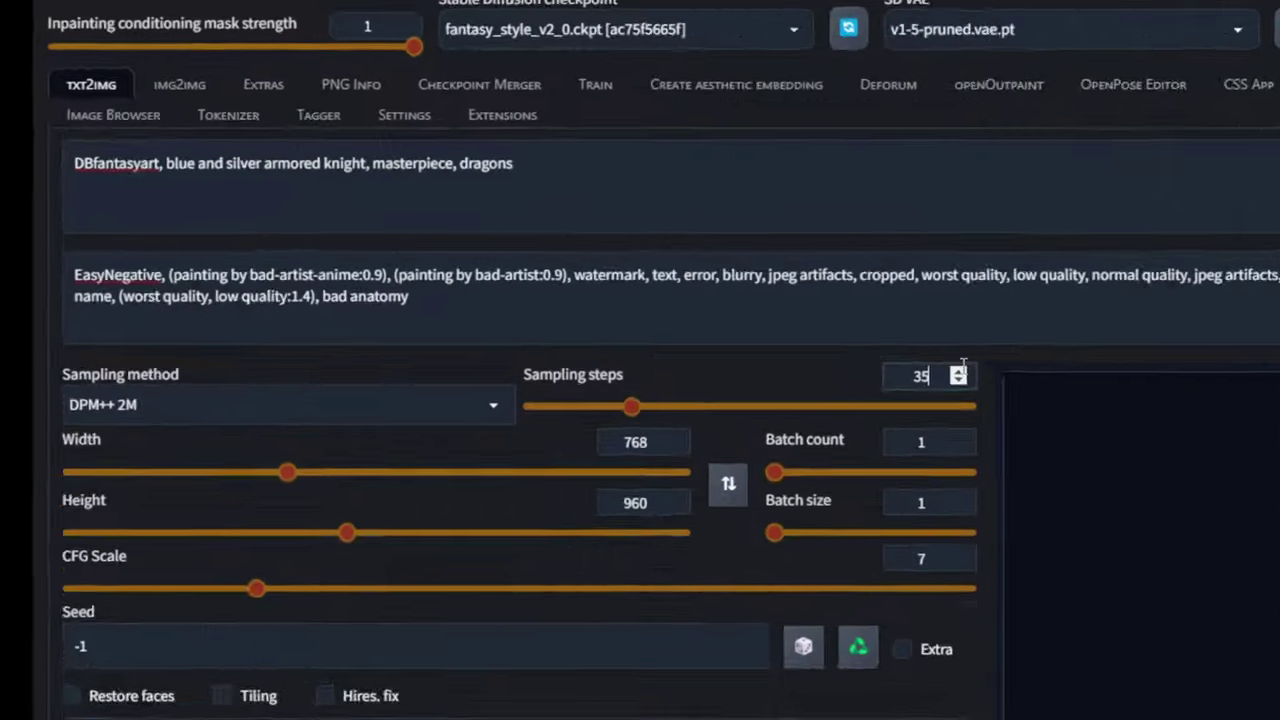
{"action": "double_click", "coordinate": [616, 188]}
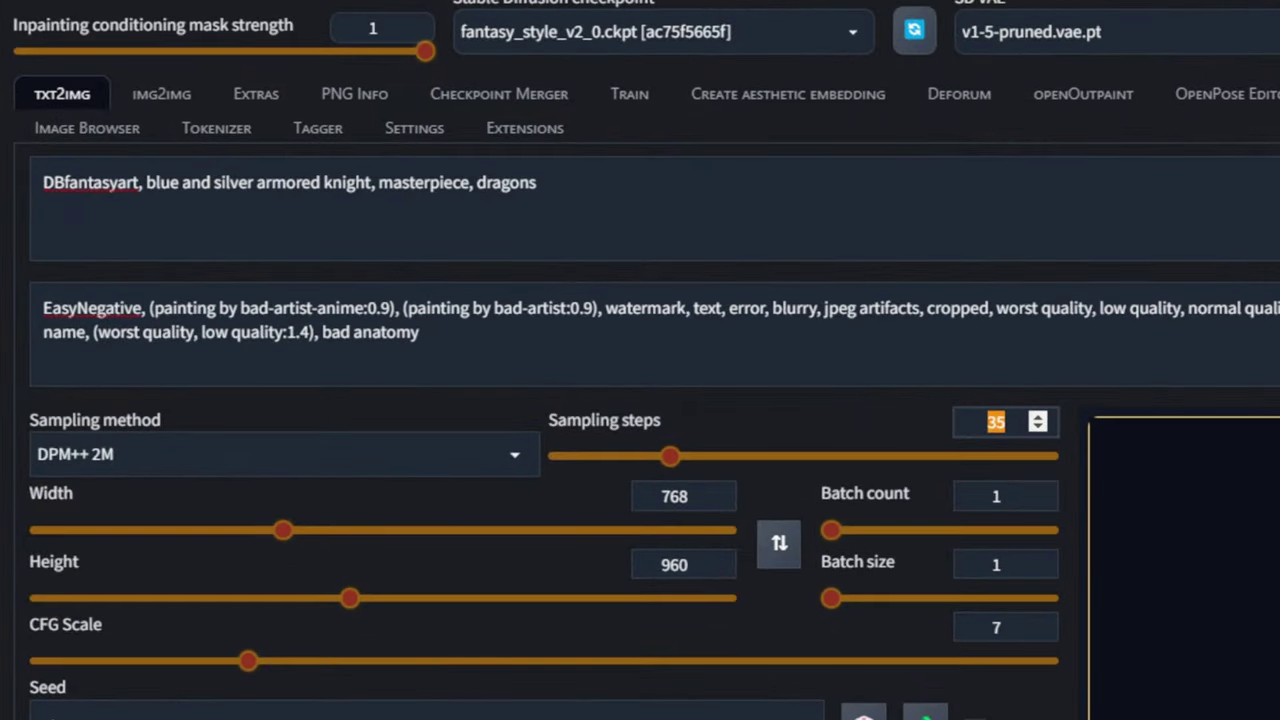
{"action": "type", "text": "50"}
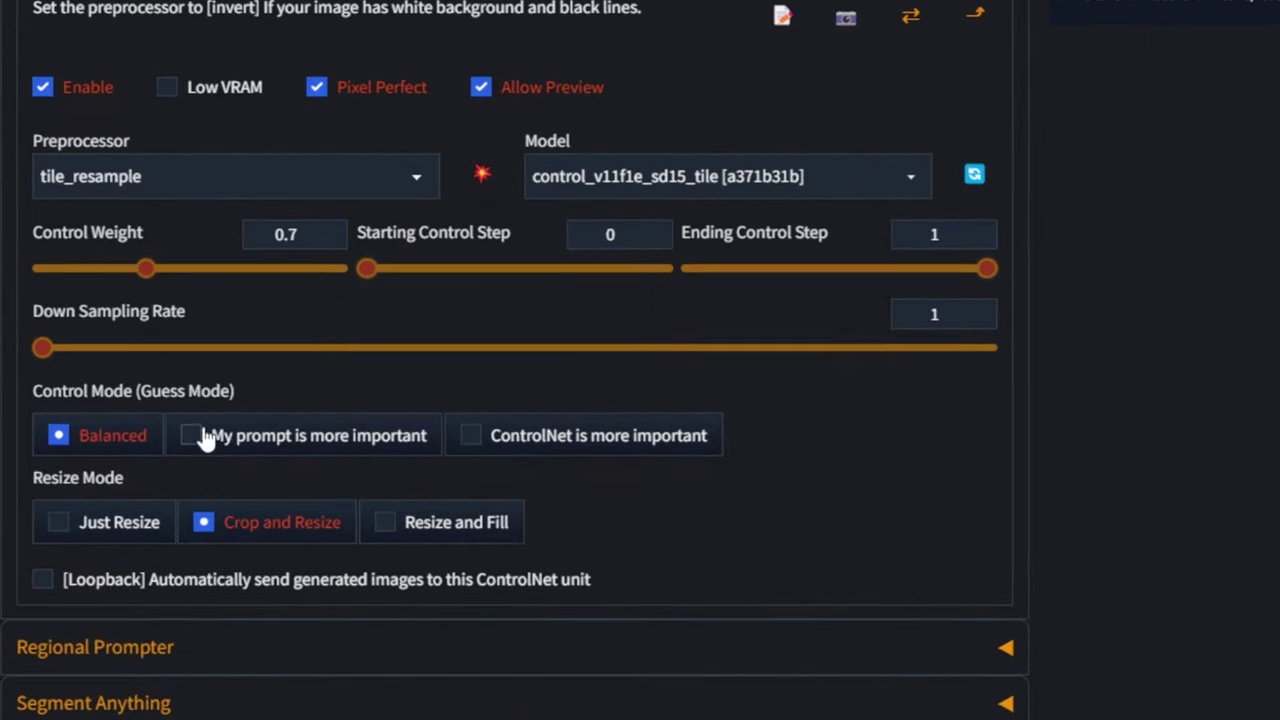
{"action": "left_click", "coordinate": [265, 440]}
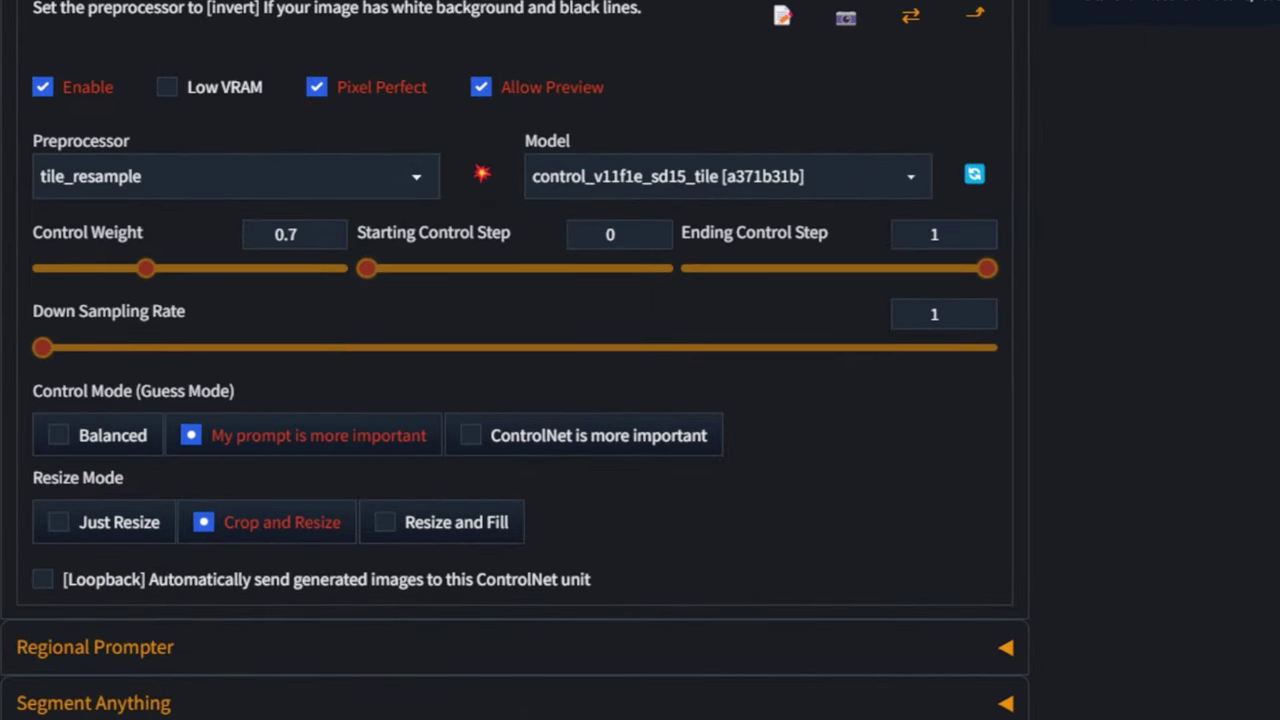
Step: Generate the armored knight image again and inspect the result in the enlarged view
{"action": "scroll", "coordinate": [1270, 462], "scroll_direction": "up", "scroll_amount": 6}
{"action": "scroll", "coordinate": [640, 360], "scroll_direction": "up", "scroll_amount": 2}
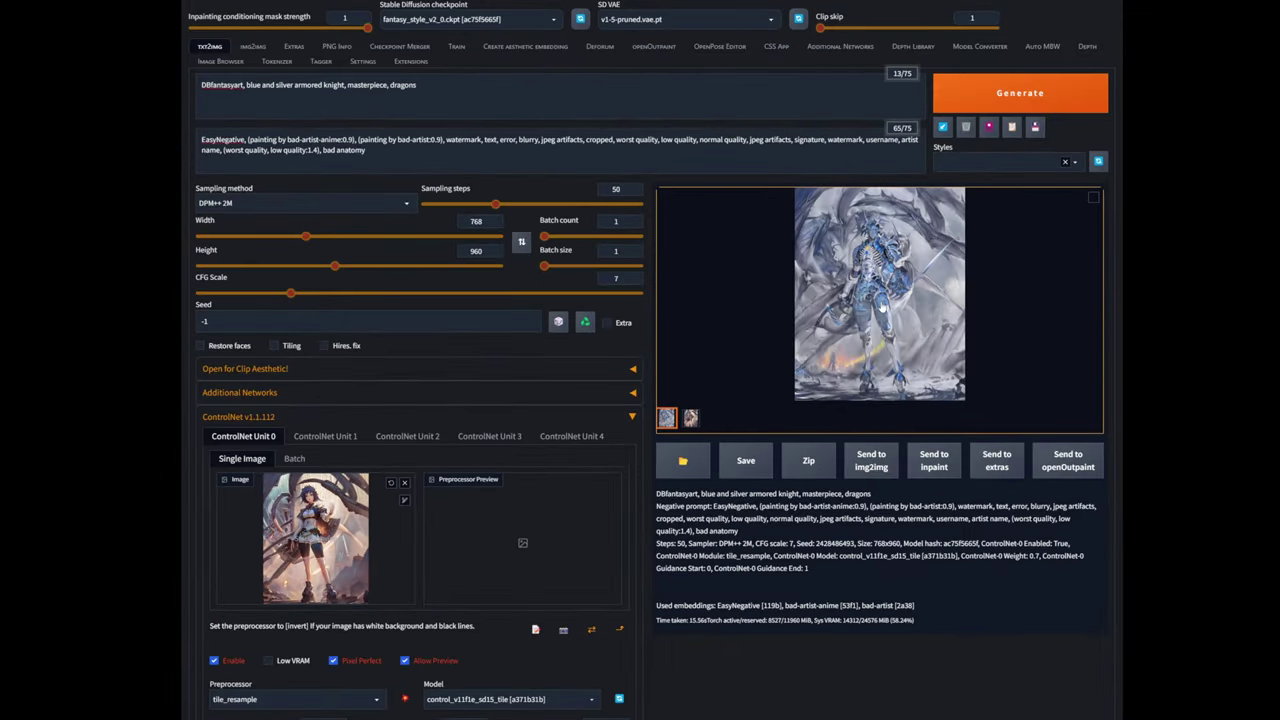
{"action": "left_click", "coordinate": [880, 330]}
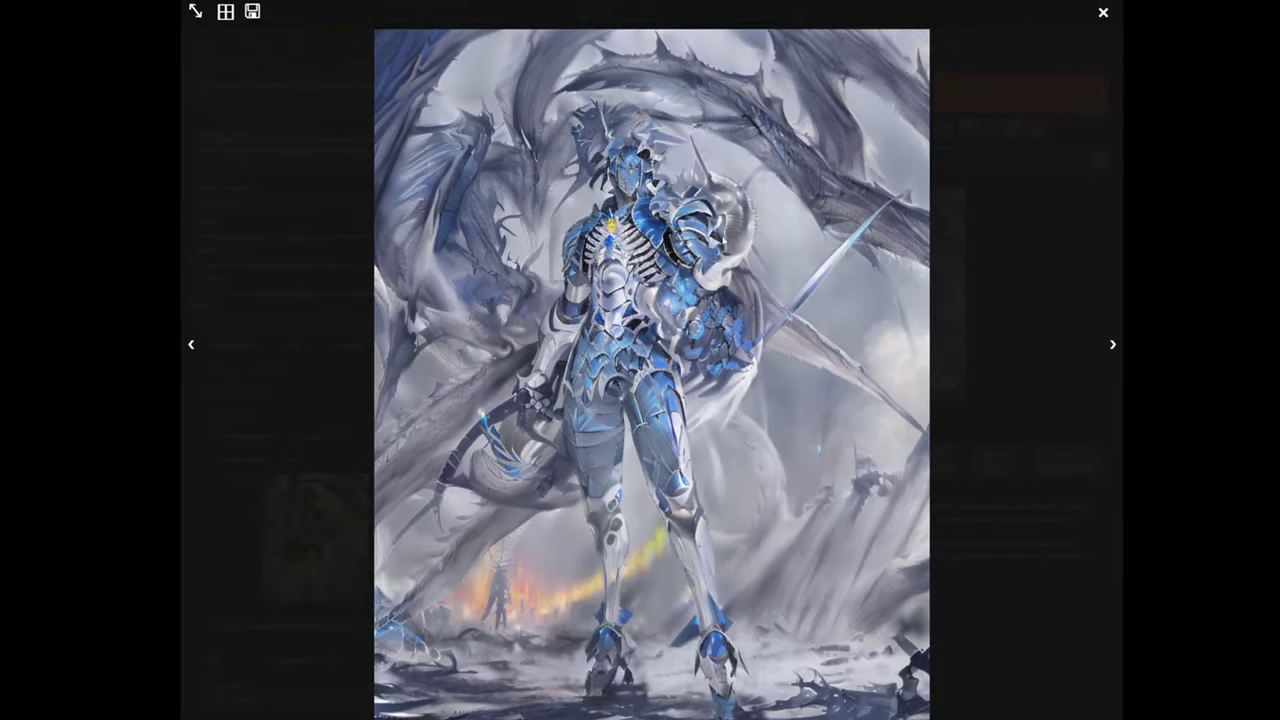
{"action": "left_click", "coordinate": [833, 480]}
{"action": "left_click", "coordinate": [830, 320]}
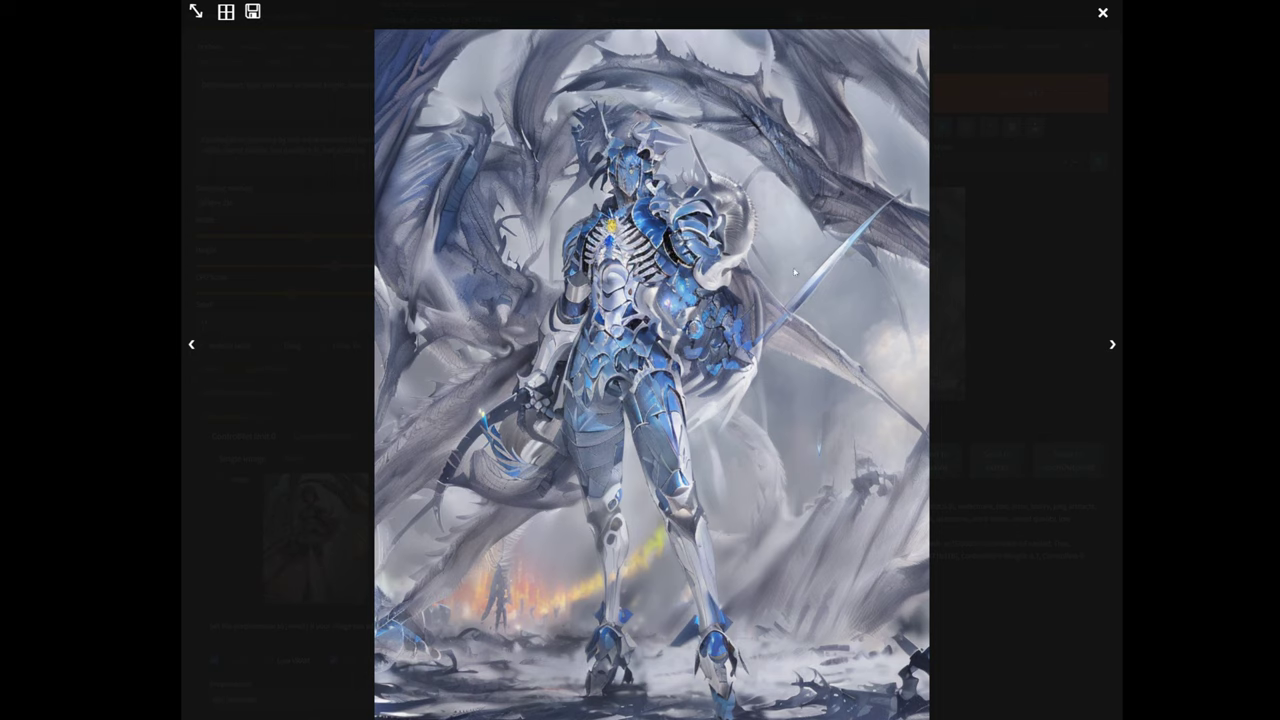
{"action": "left_click", "coordinate": [1010, 343]}
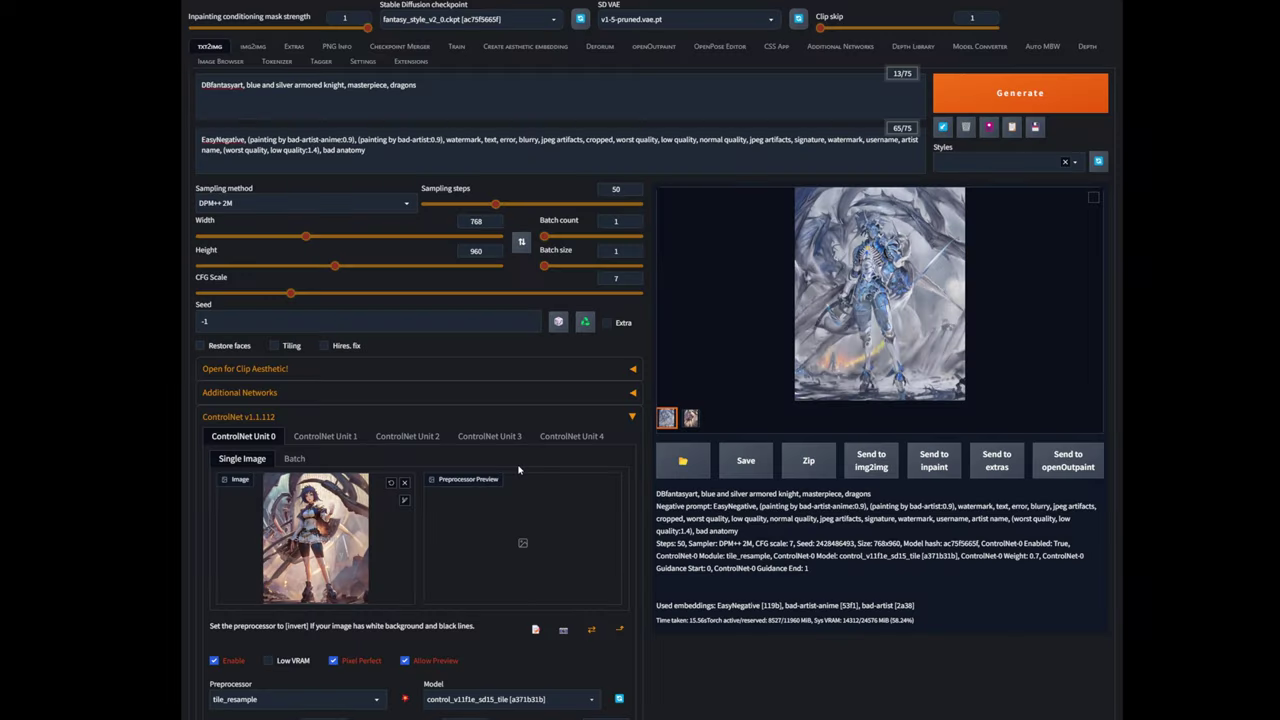
Step: Load the original character image into ControlNet Unit 1 and enable that unit
{"action": "scroll", "coordinate": [380, 375], "scroll_direction": "down", "scroll_amount": 1}
{"action": "left_click", "coordinate": [330, 338]}
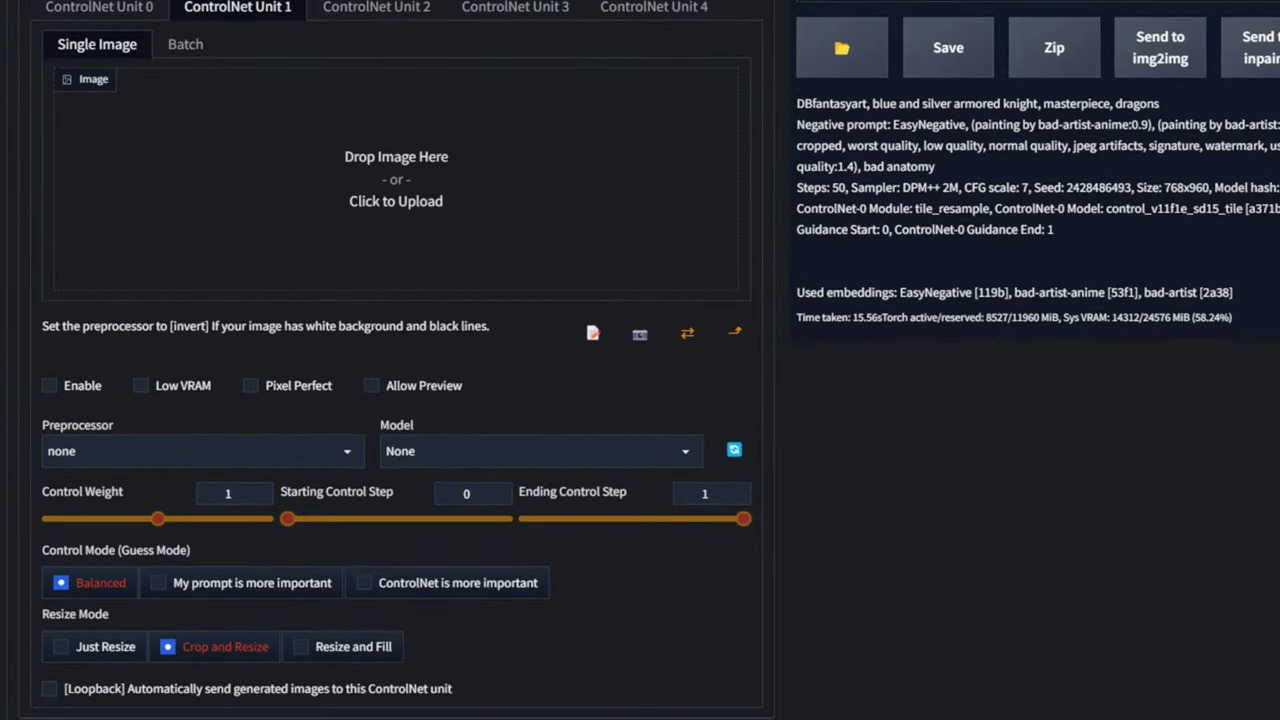
{"action": "left_click_drag", "start_coordinate": [300, 100], "coordinate": [340, 150]}
{"action": "left_click", "coordinate": [50, 386]}
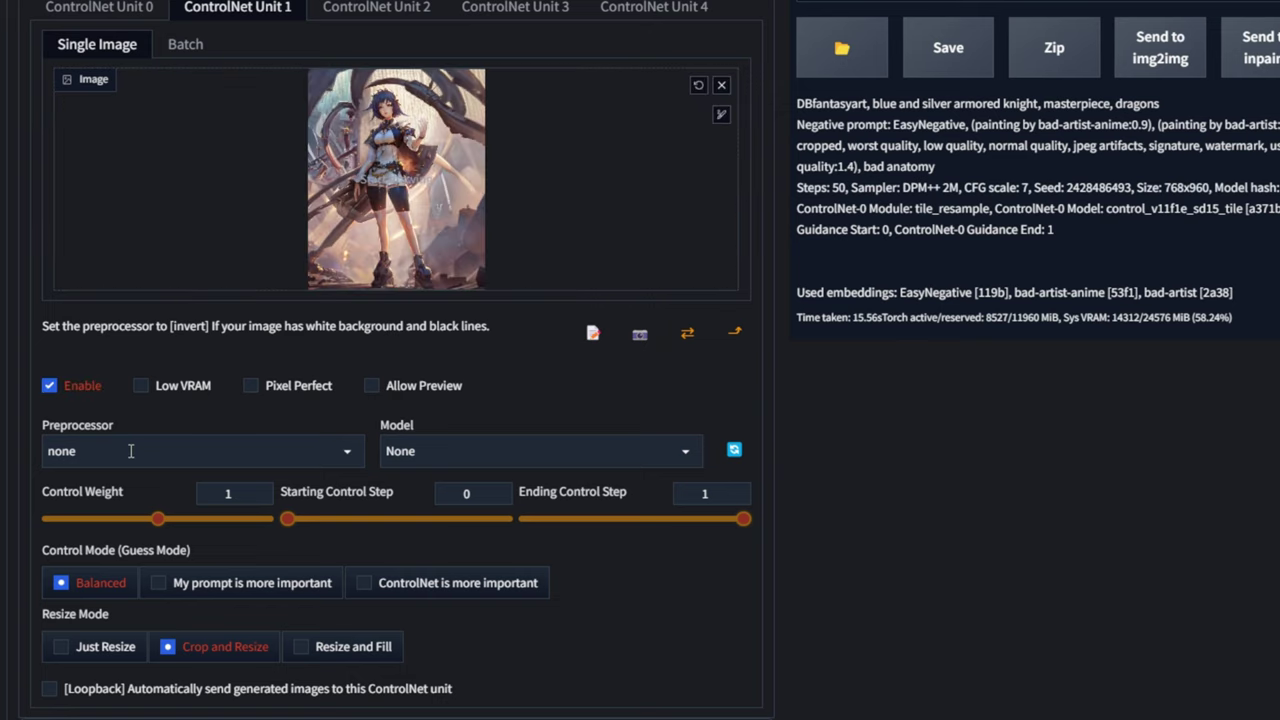
Step: Select the openpose_full preprocessor for ControlNet Unit 1 and turn on Pixel Perfect and Allow Preview
{"action": "left_click", "coordinate": [108, 450]}
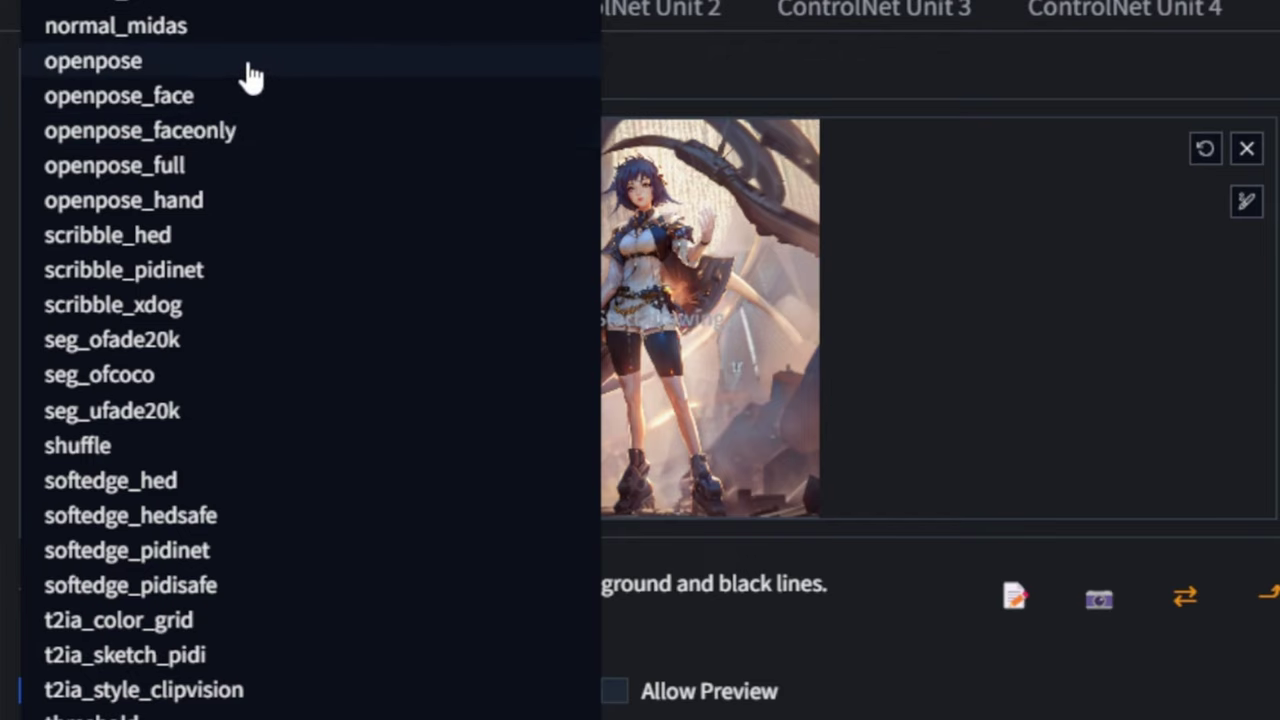
{"action": "left_click", "coordinate": [228, 172]}
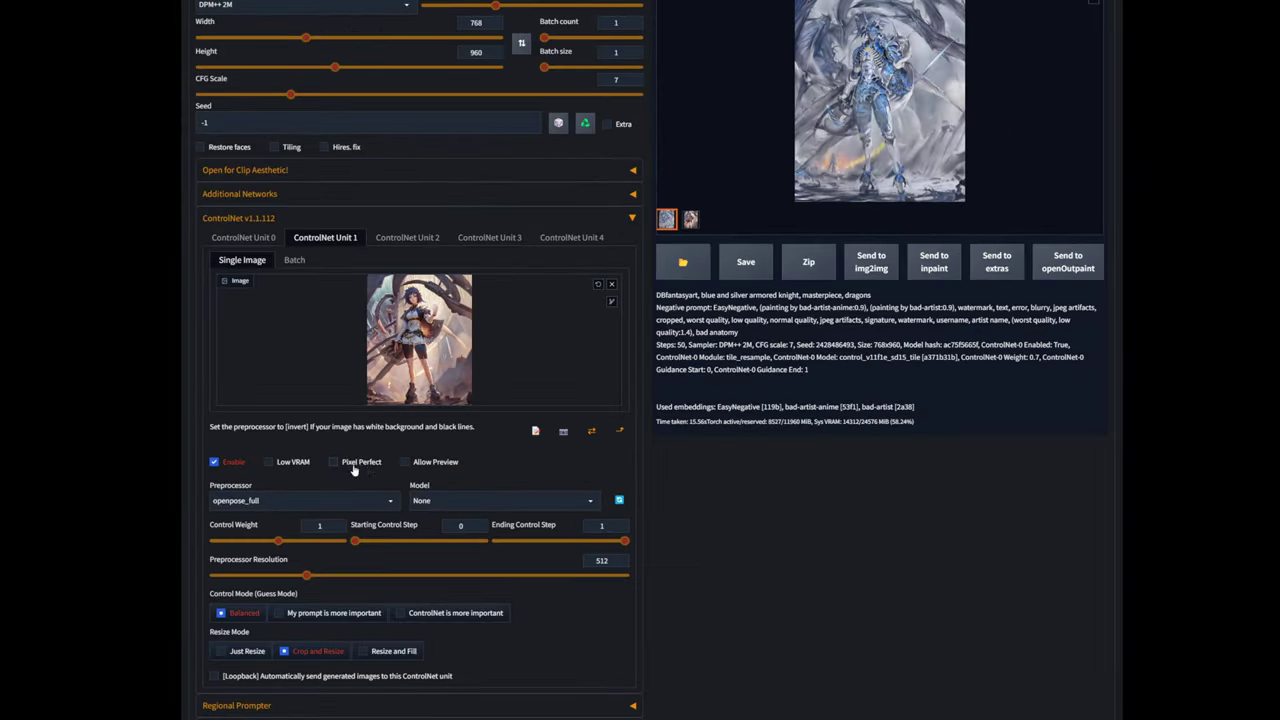
{"action": "left_click", "coordinate": [440, 705]}
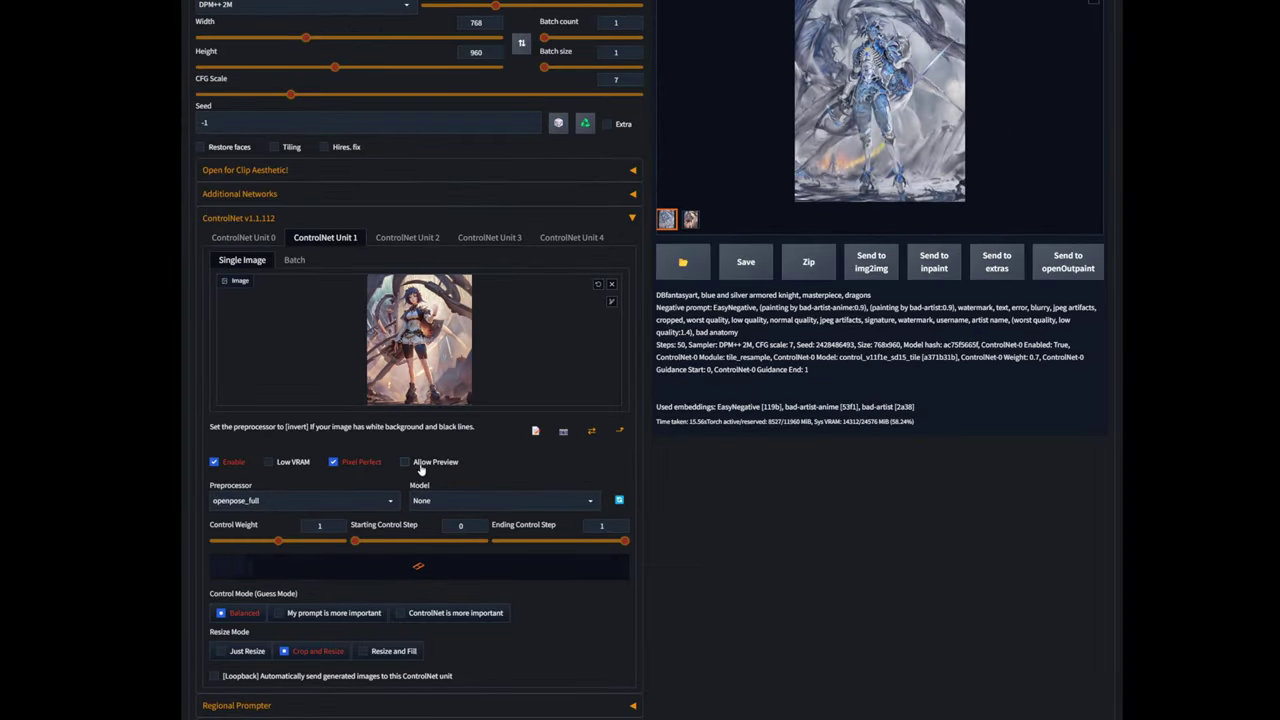
{"action": "left_click", "coordinate": [420, 465]}
Step: Choose the control_v11p_sd15_openpose model for ControlNet Unit 1 and set its control weight to 0.3
{"action": "left_click", "coordinate": [470, 501]}
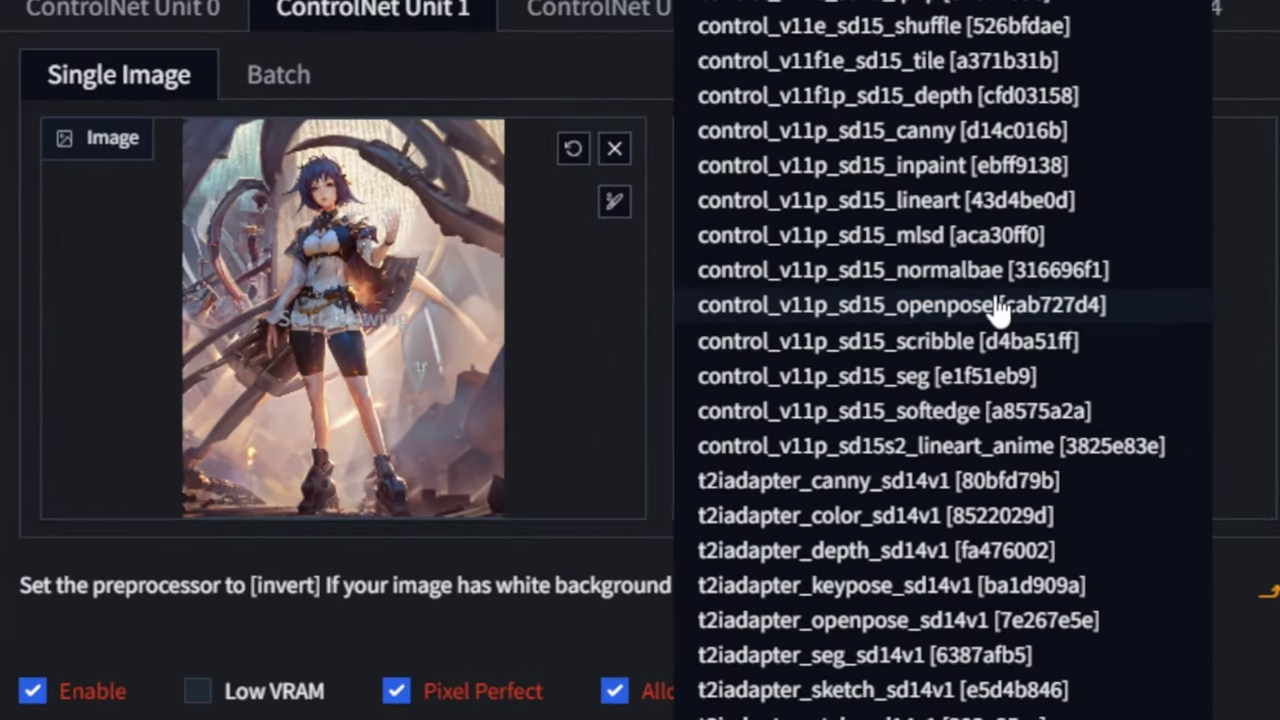
{"action": "left_click", "coordinate": [1000, 306]}
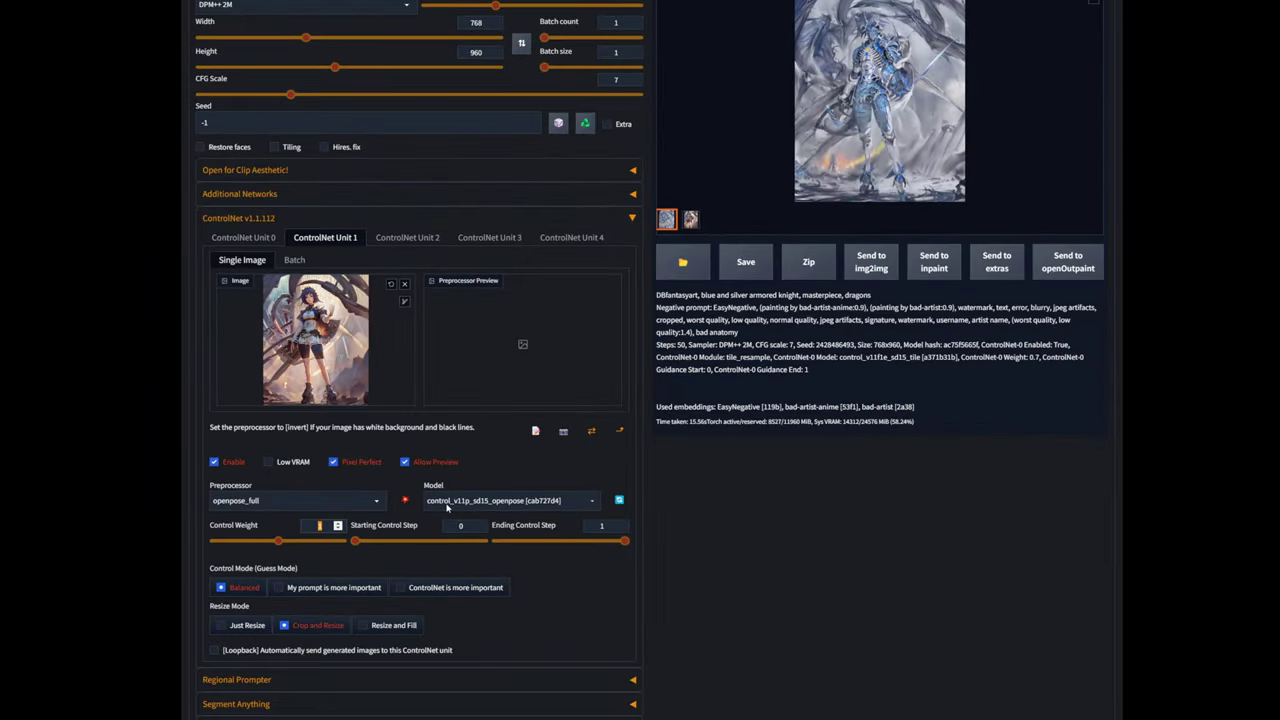
{"action": "type", "text": "0"}
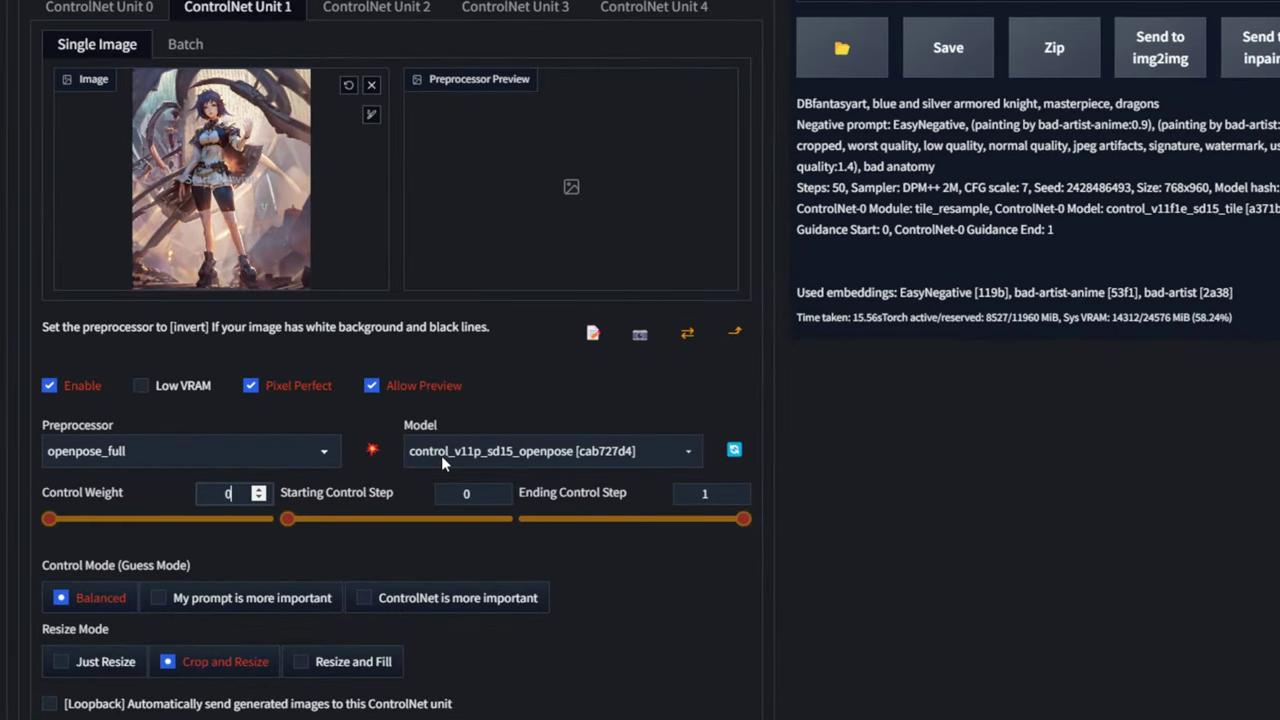
{"action": "type", "text": ".3"}
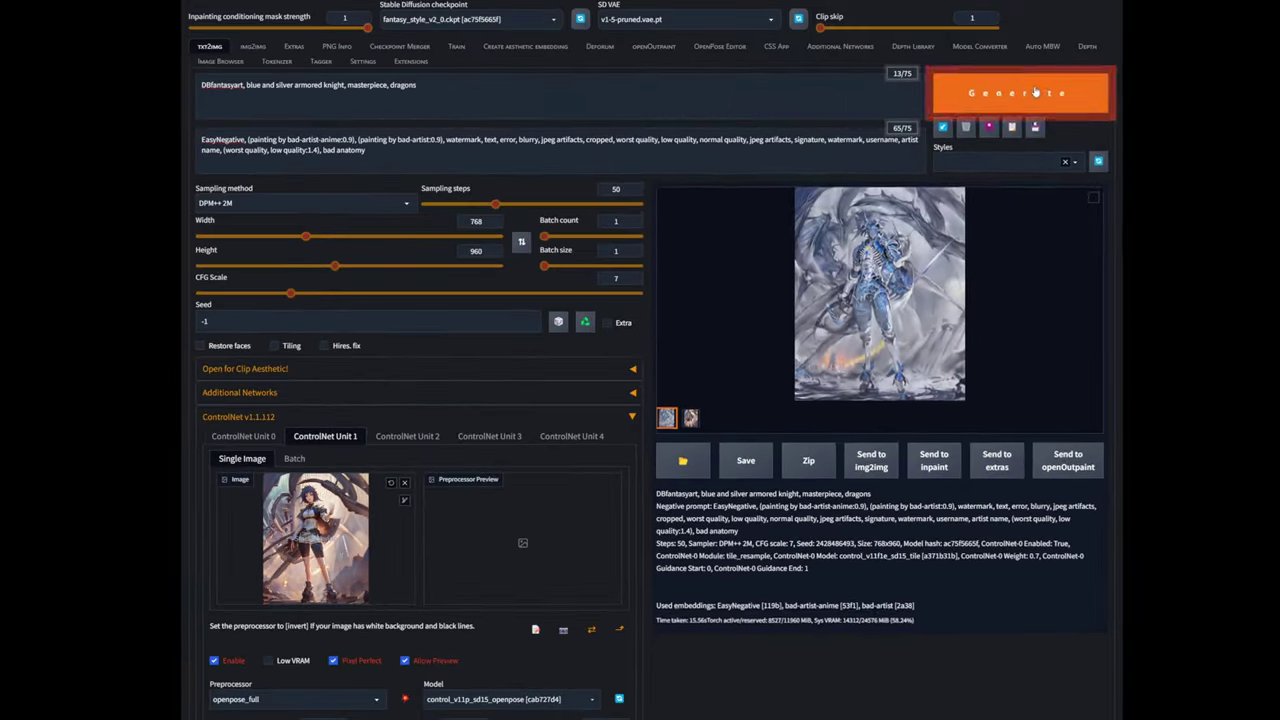
Step: Generate the knight image with both the tile and openpose units active and inspect it enlarged
{"action": "left_click", "coordinate": [1036, 92]}
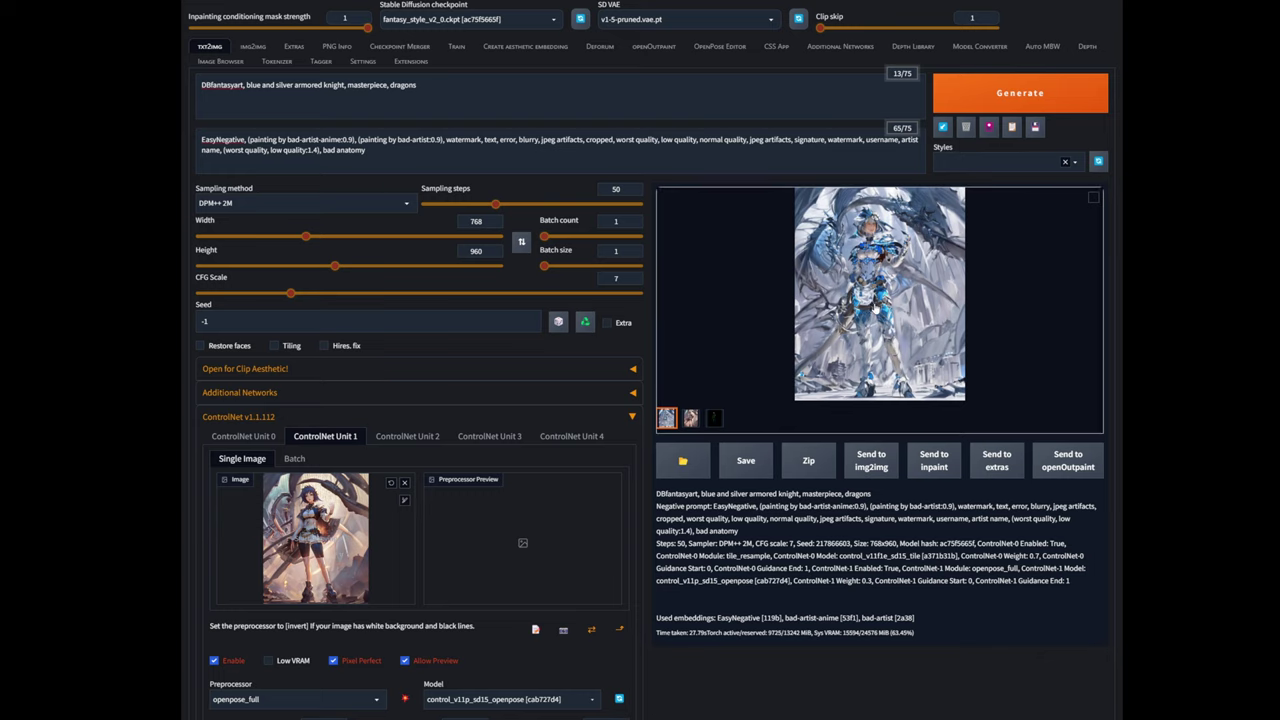
{"action": "left_click", "coordinate": [875, 310]}
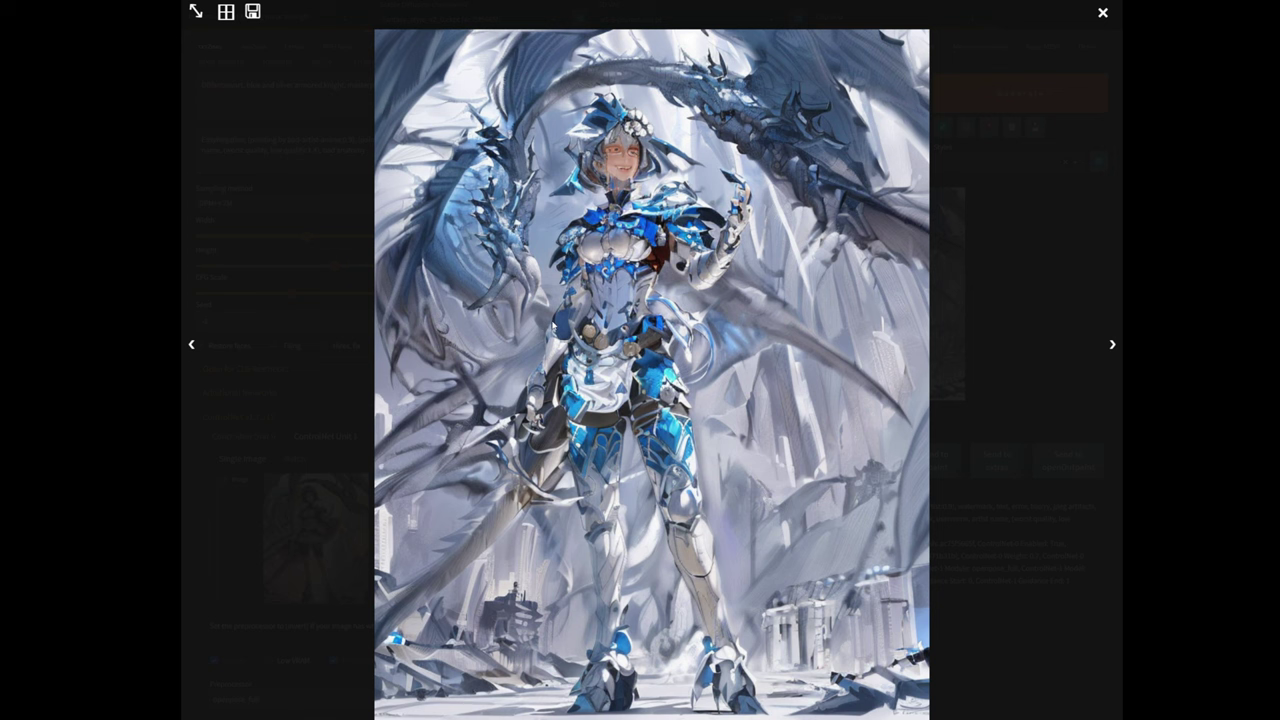
{"action": "left_click", "coordinate": [1043, 343]}
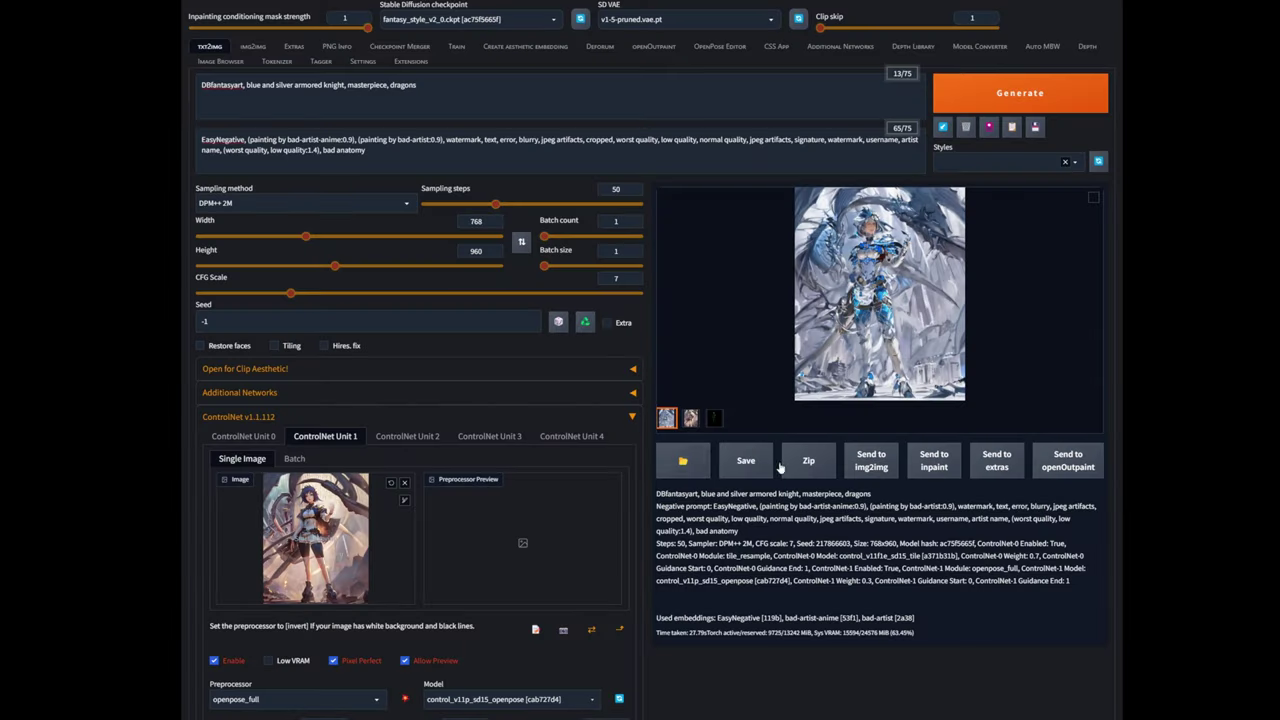
Step: Examine the openpose skeleton among the result images in the enlarged view, and return to the generated knight
{"action": "left_click", "coordinate": [697, 420]}
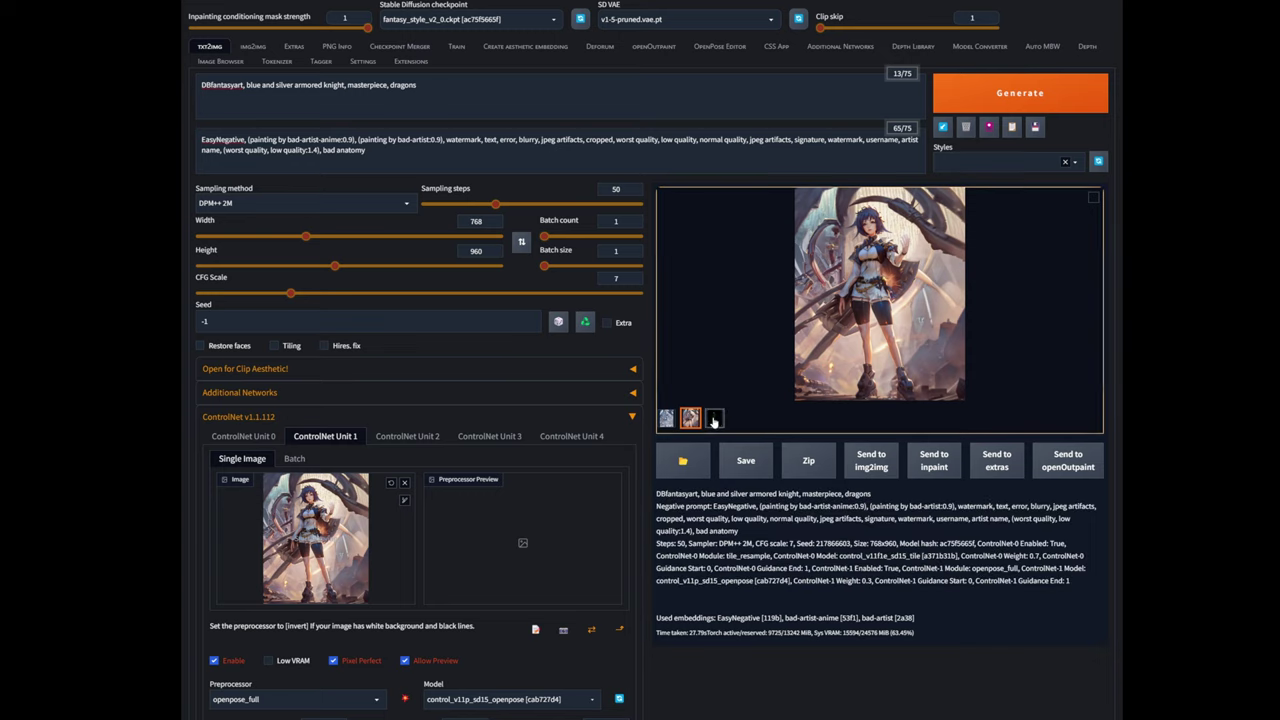
{"action": "left_click", "coordinate": [714, 418]}
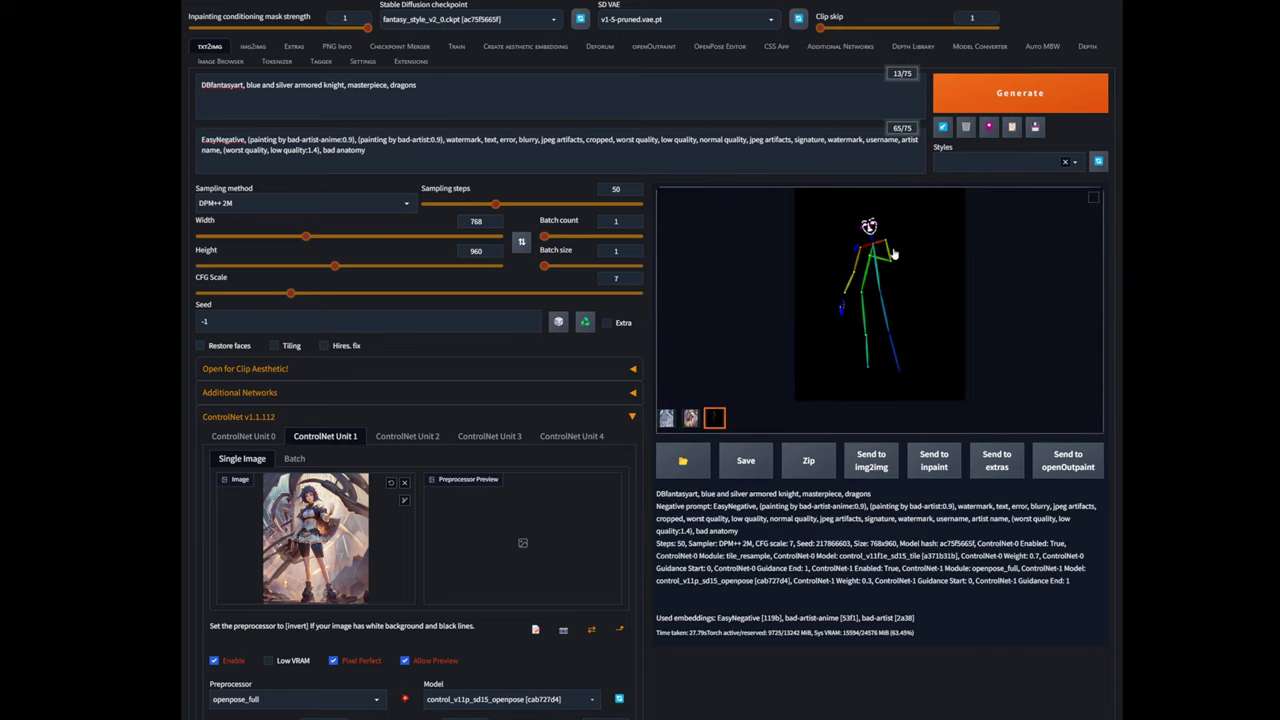
{"action": "left_click", "coordinate": [895, 254]}
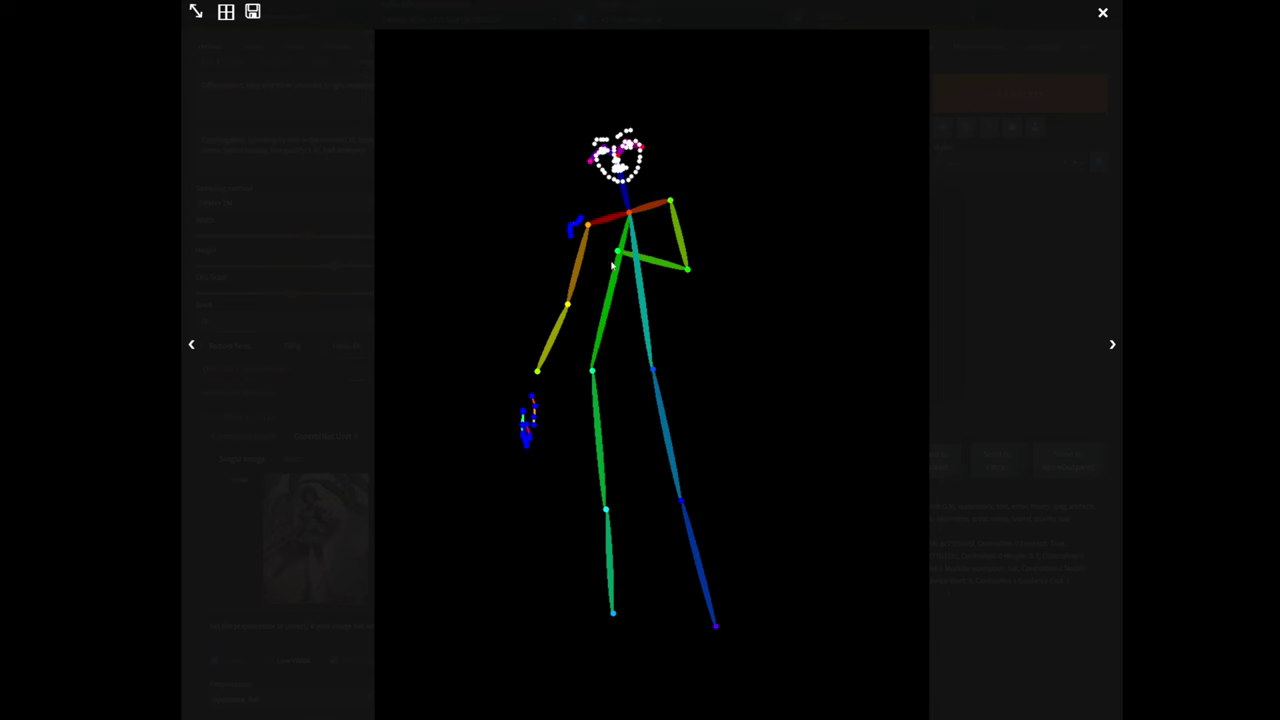
{"action": "left_click", "coordinate": [989, 266]}
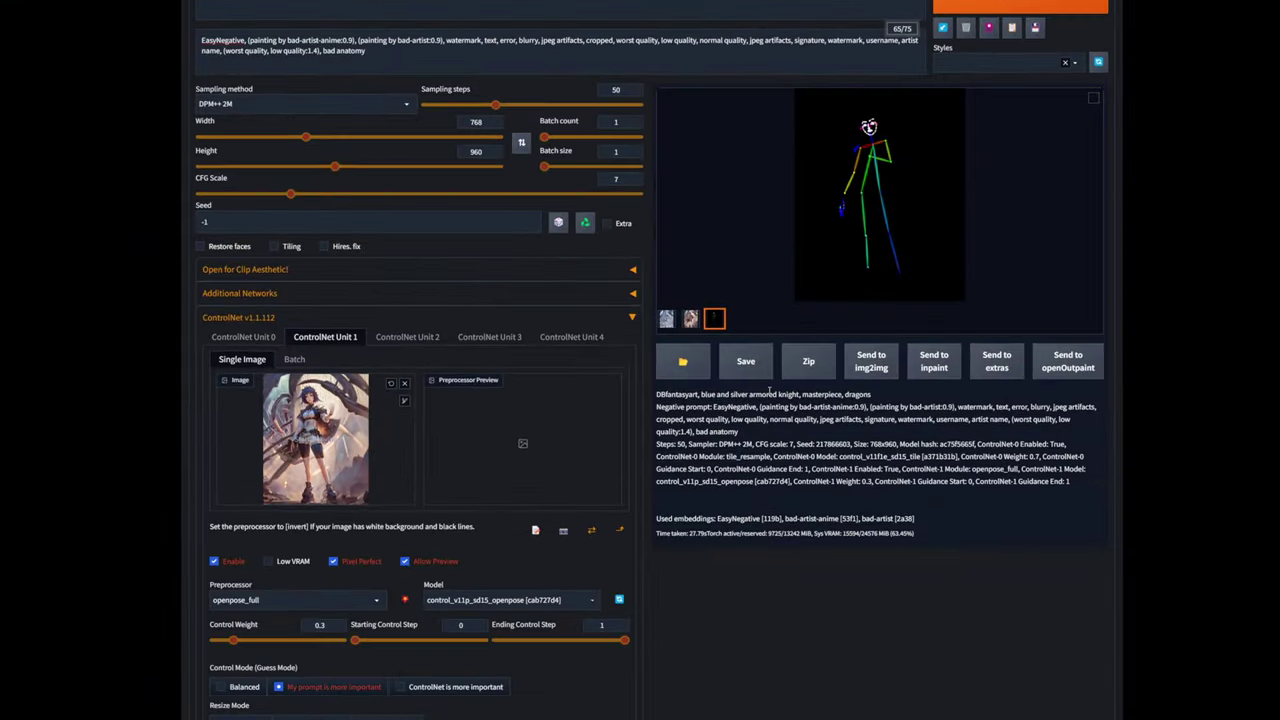
{"action": "left_click", "coordinate": [666, 318]}
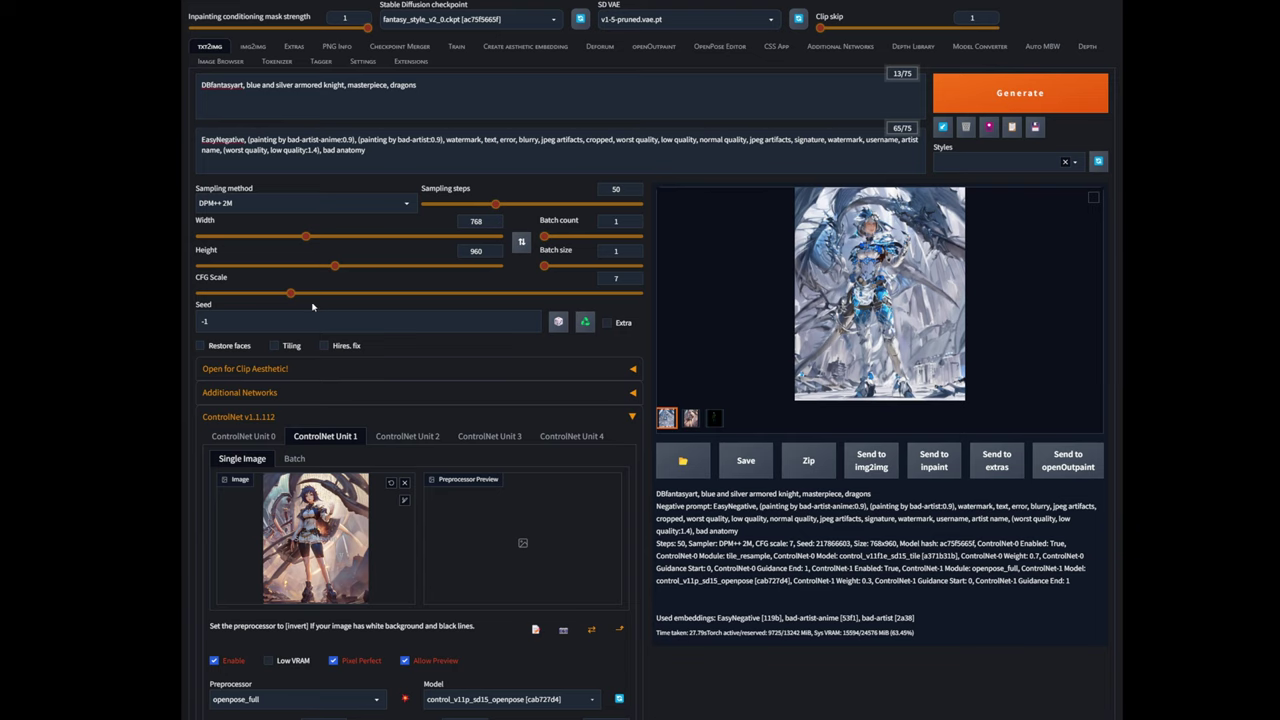
{"action": "left_click", "coordinate": [312, 320]}
{"action": "key", "text": "ctrl+a"}
{"action": "key", "text": "ctrl+v"}
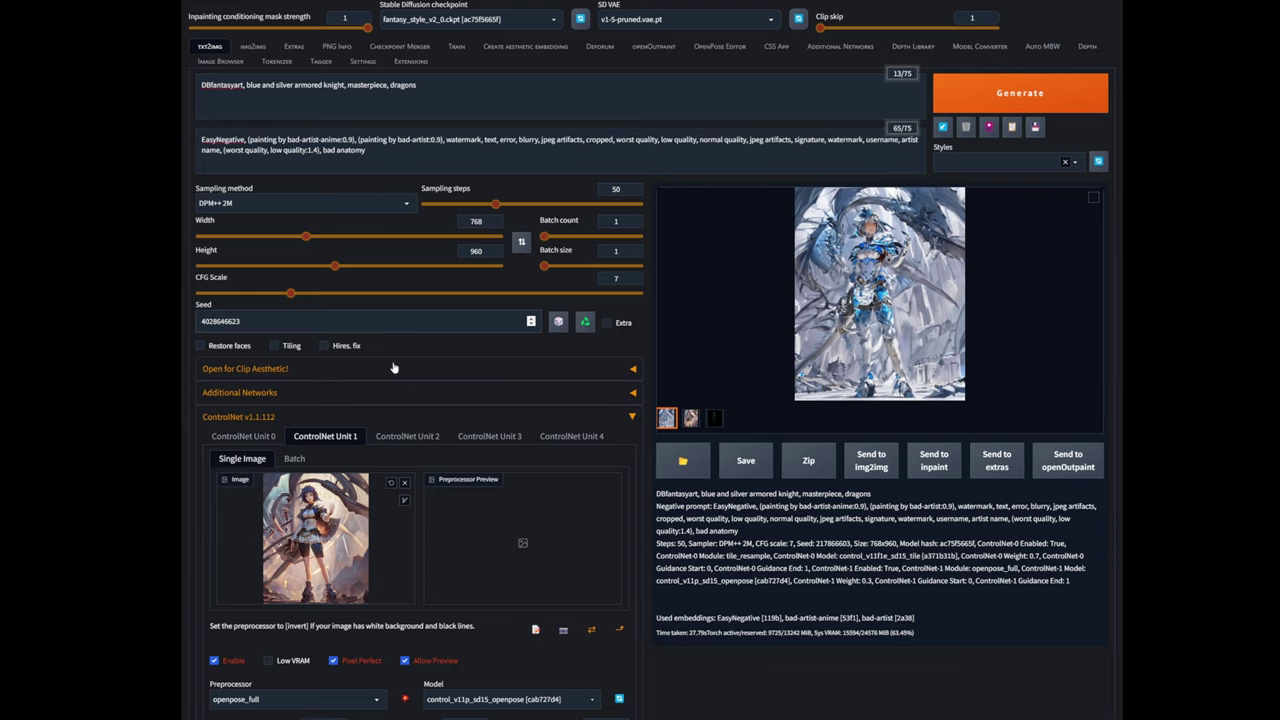
{"action": "left_click", "coordinate": [1015, 93]}
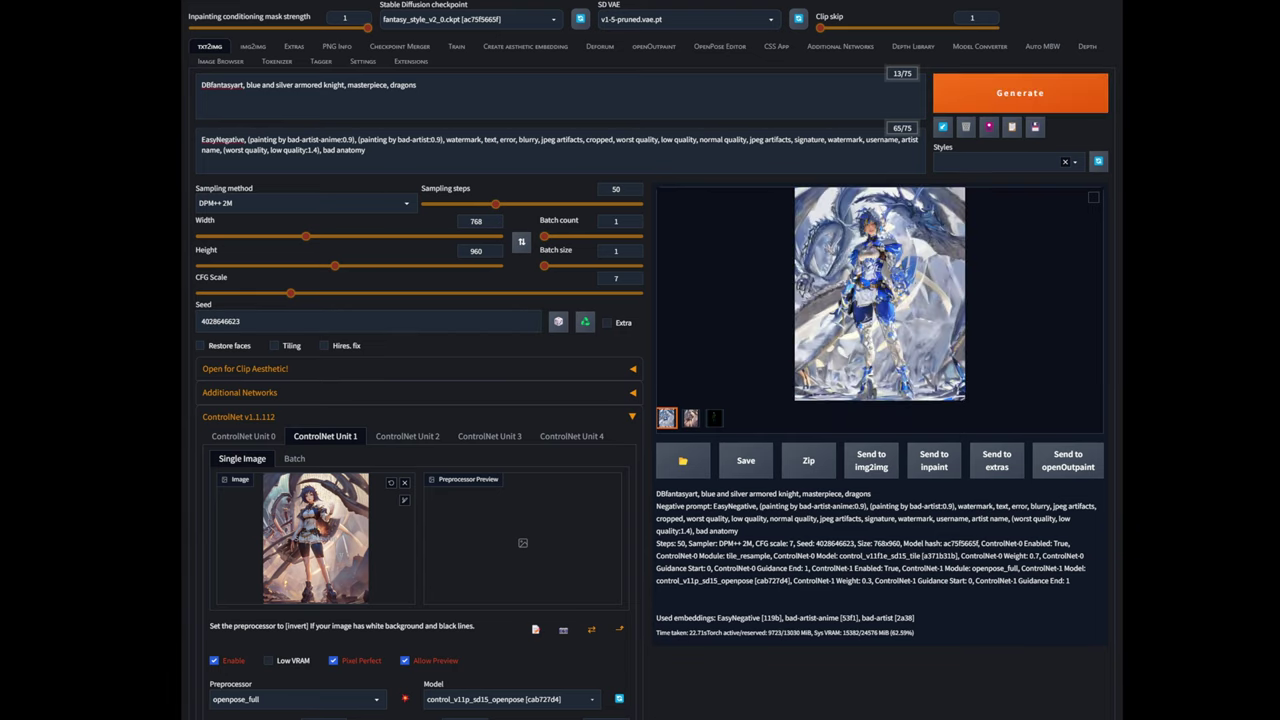
{"action": "left_click", "coordinate": [913, 290]}
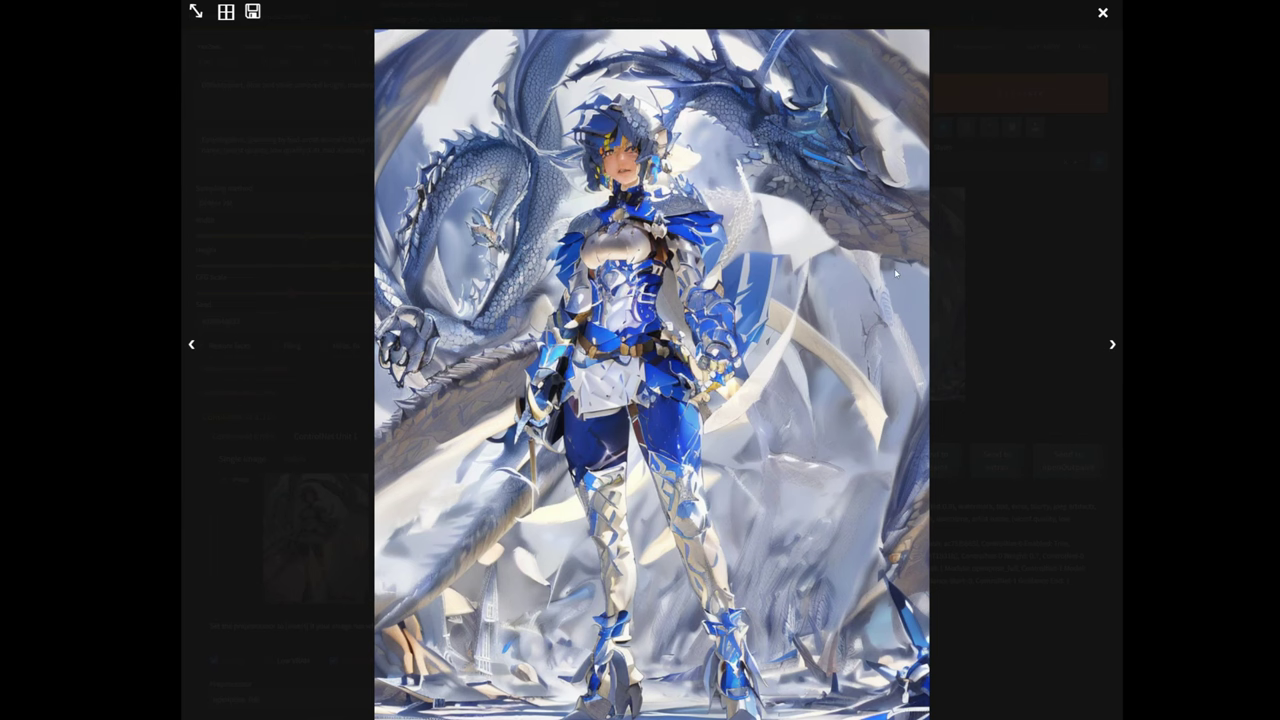
{"action": "left_click", "coordinate": [971, 232]}
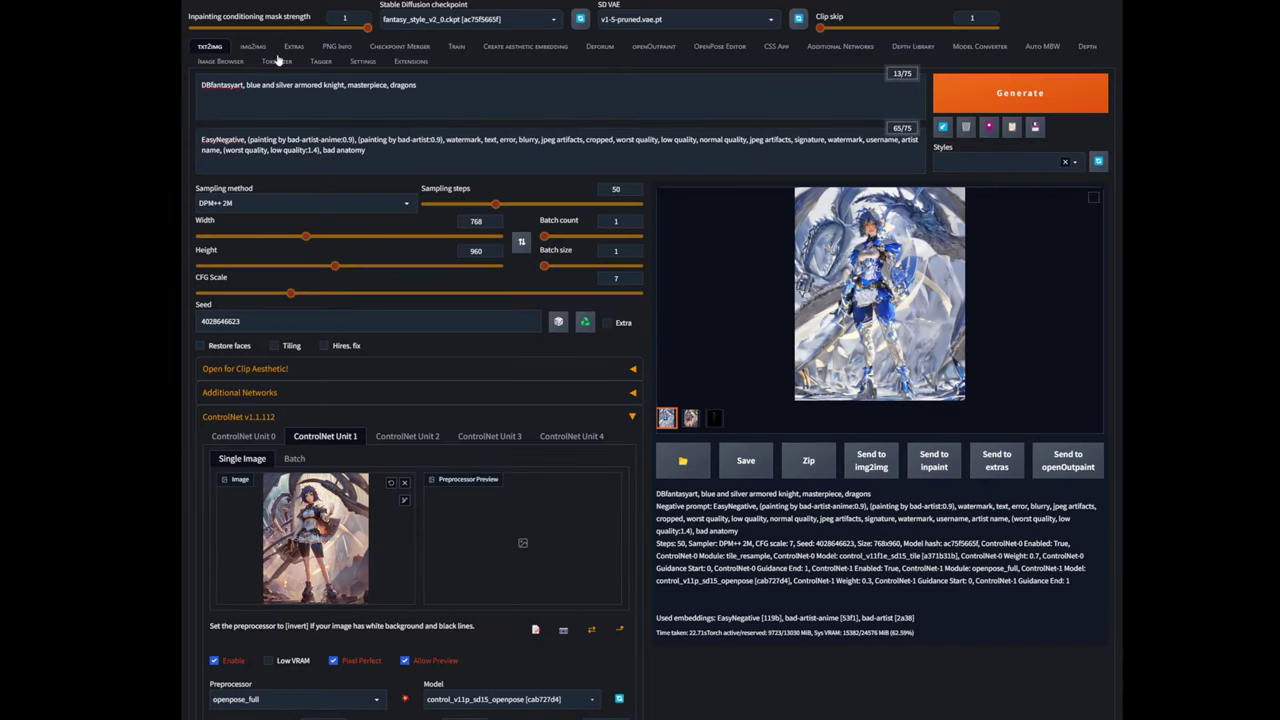
Step: Review an earlier blue and silver knight in the Image Browser, and return to txt2img to enlarge the latest result
{"action": "left_click", "coordinate": [220, 61]}
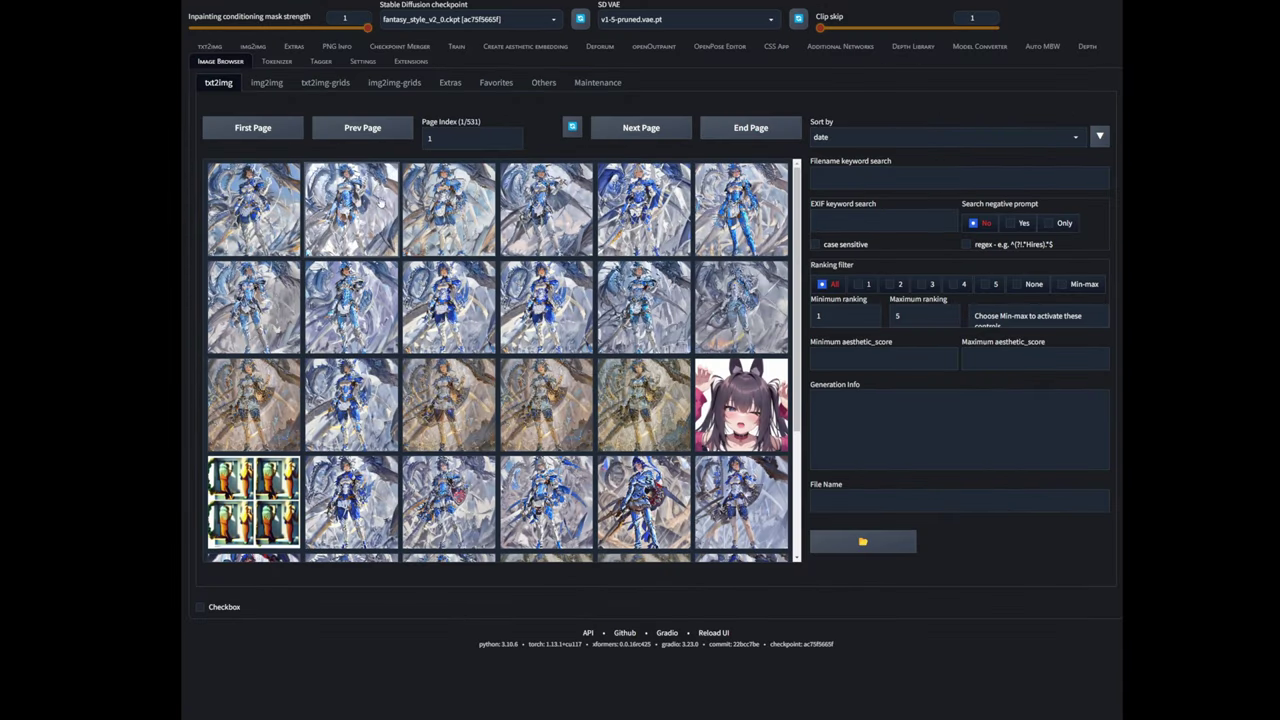
{"action": "left_click", "coordinate": [354, 503]}
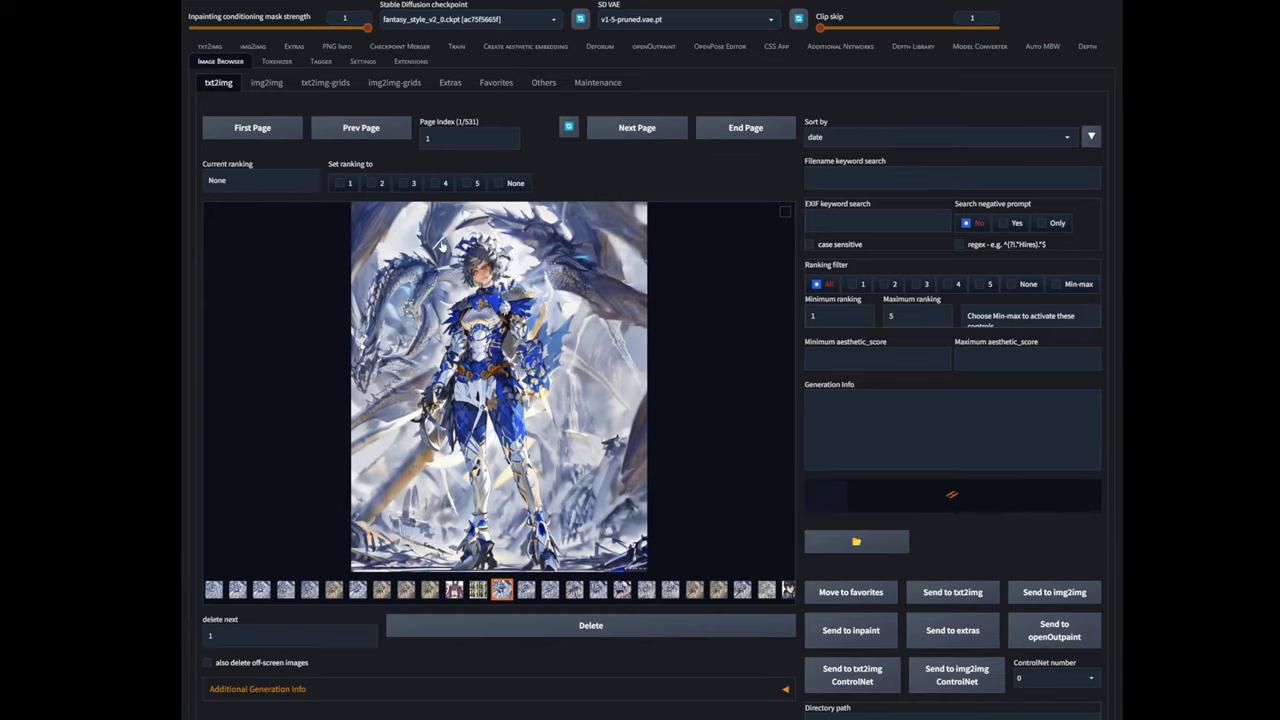
{"action": "left_click", "coordinate": [474, 286]}
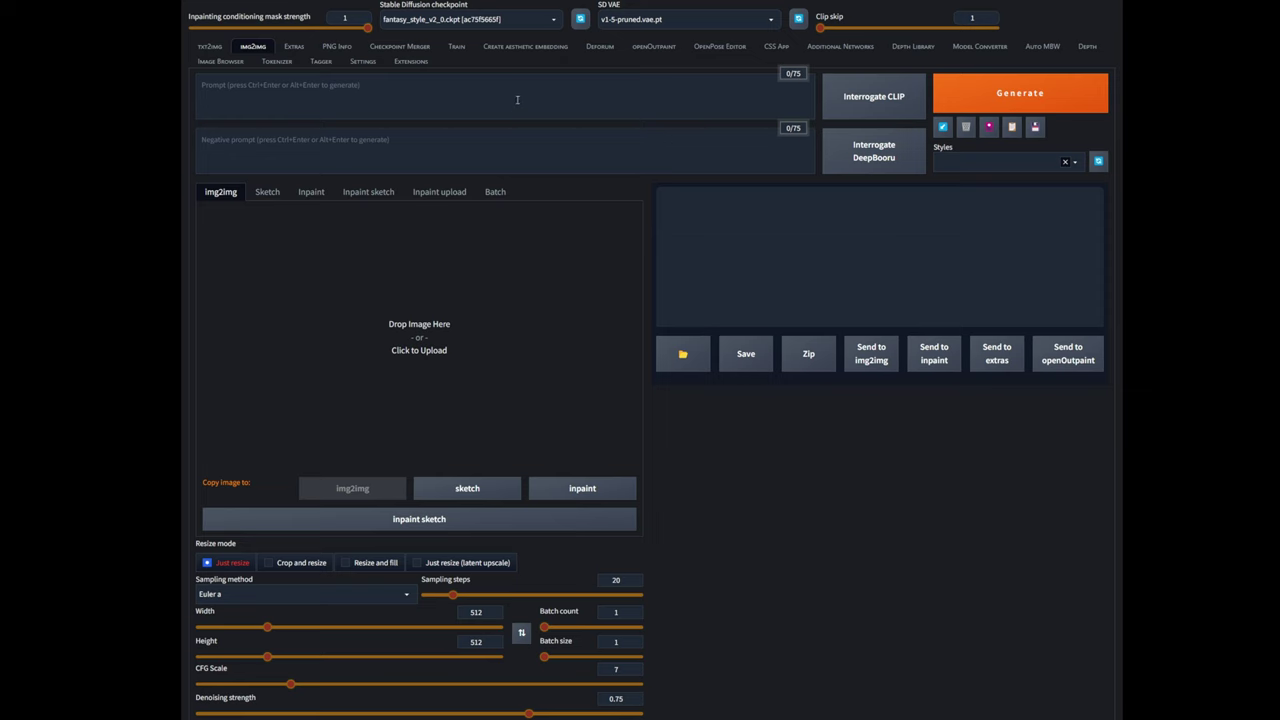
{"action": "left_click", "coordinate": [210, 47]}
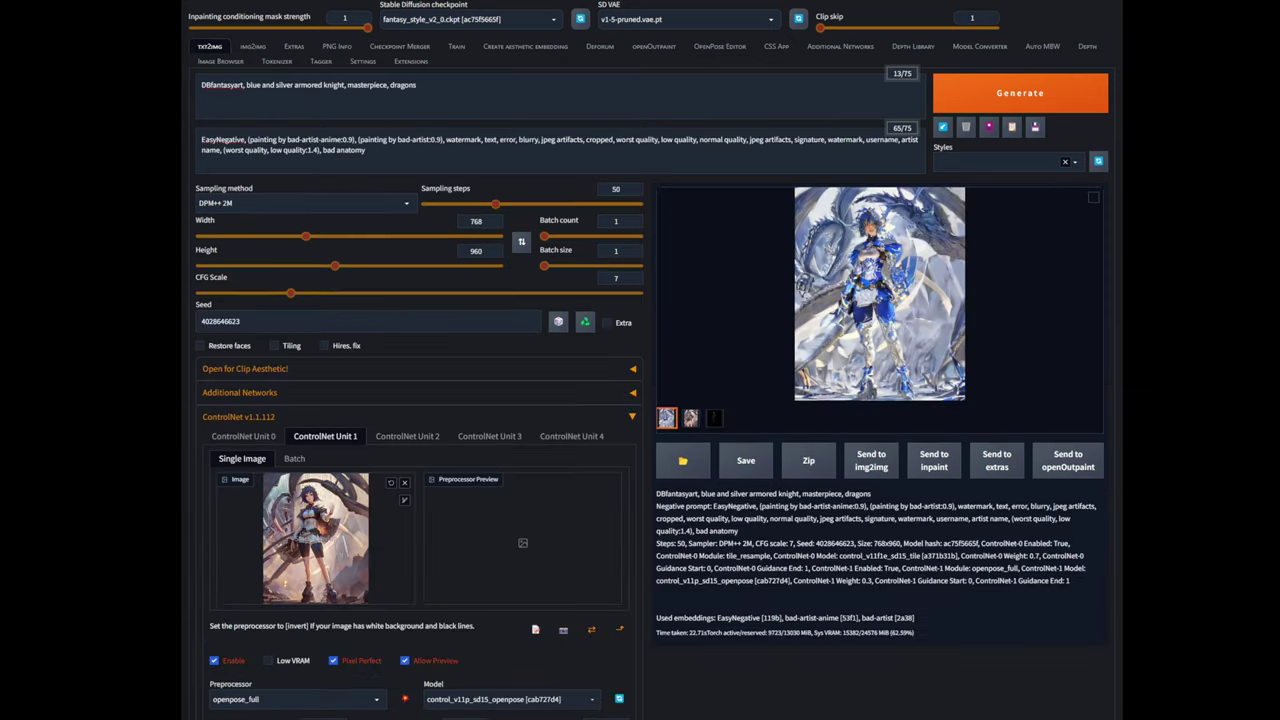
{"action": "left_click", "coordinate": [926, 298]}
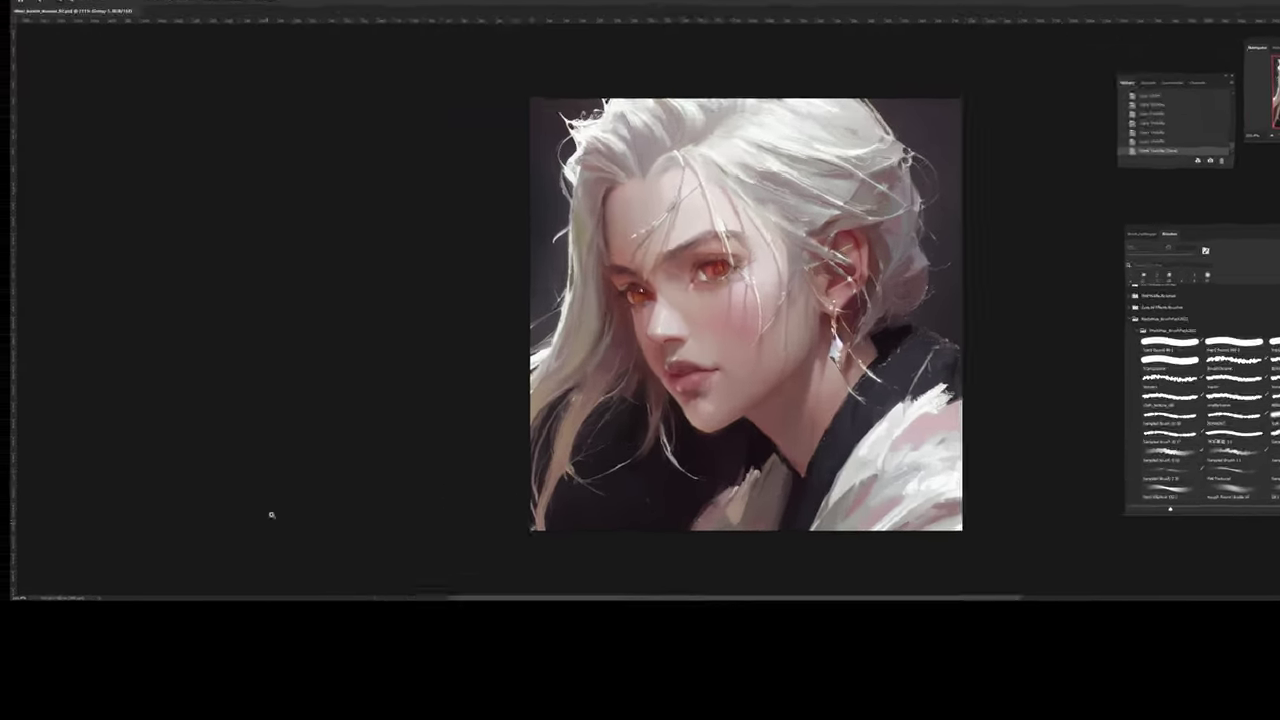
Step: Switch to Photoshop and check the pixel dimensions of the white-haired portrait
{"action": "scroll", "coordinate": [92, 600], "scroll_direction": "up", "scroll_amount": 2}
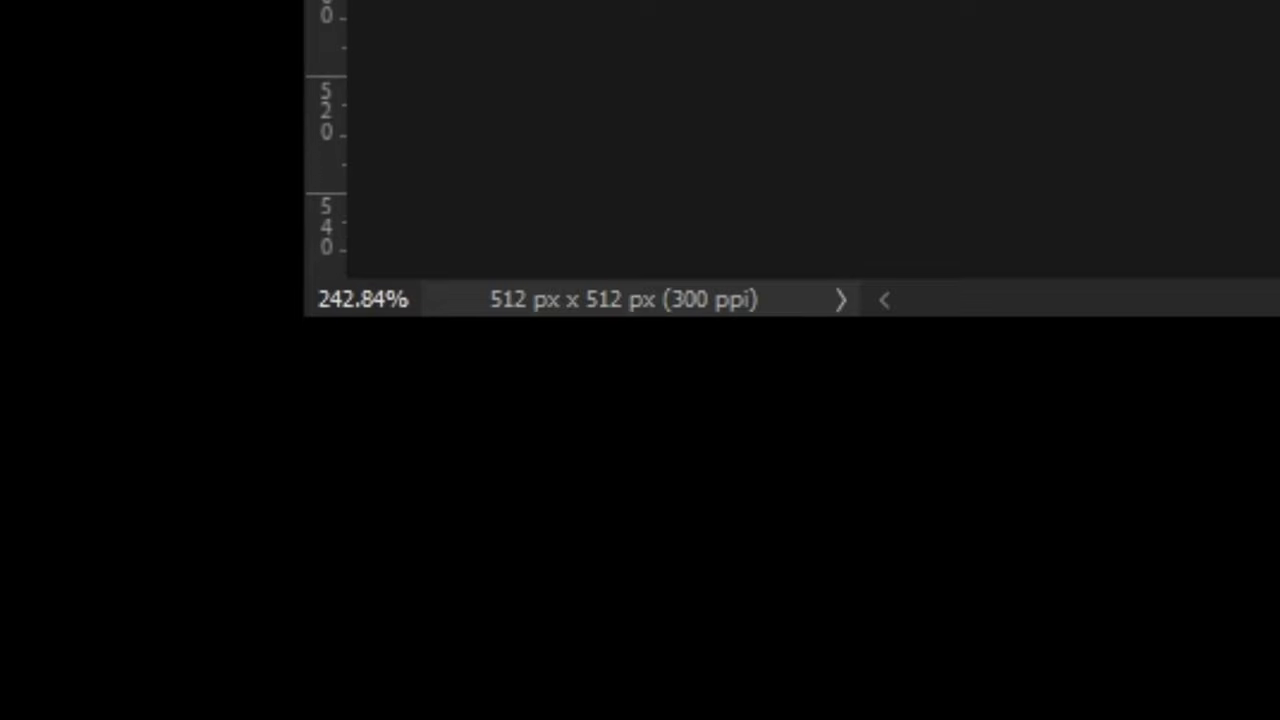
Step: Compare the white-haired portrait with and without its retouching layers by toggling their visibility
{"action": "scroll", "coordinate": [800, 140], "scroll_direction": "down", "scroll_amount": 2}
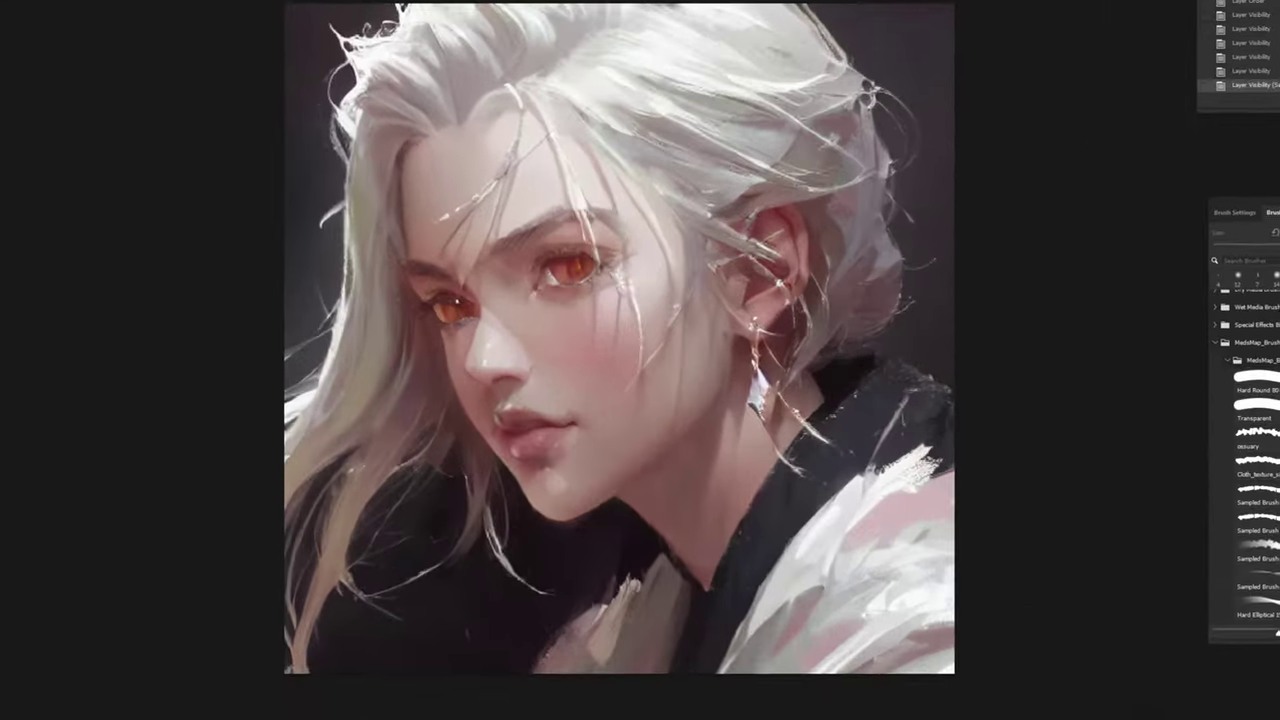
{"action": "key", "text": "ctrl+comma"}
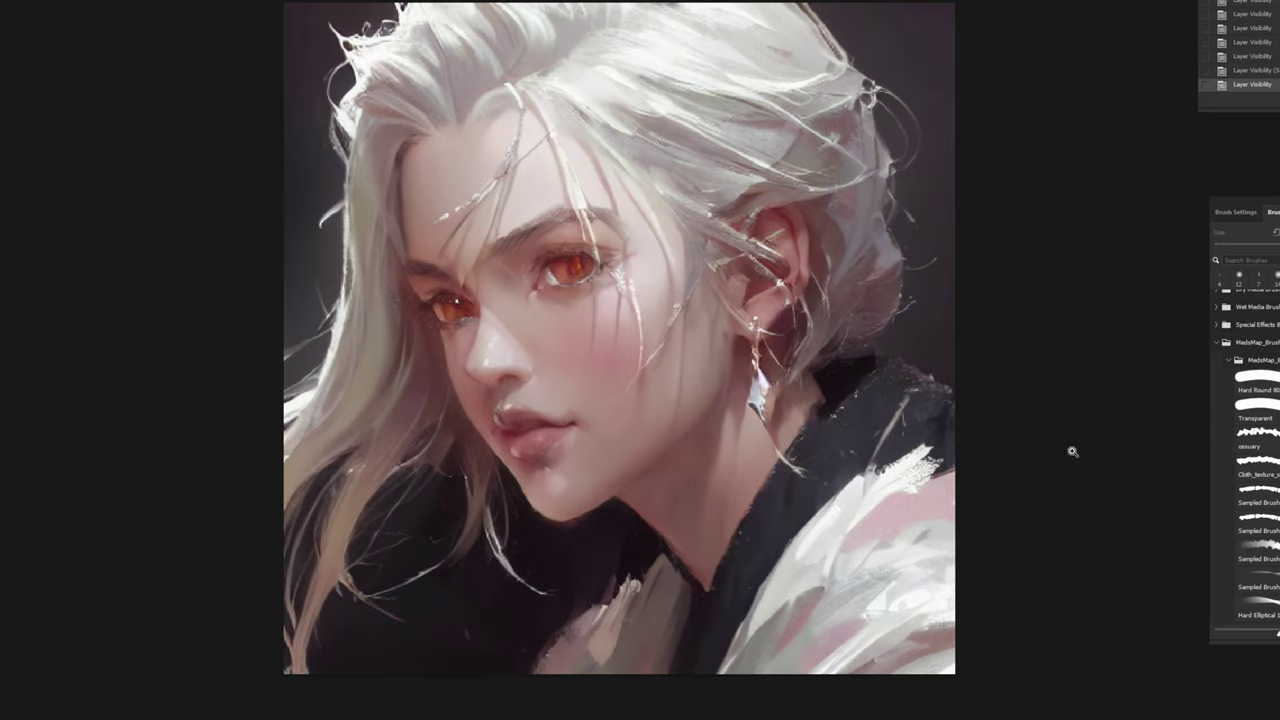
{"action": "key", "text": "ctrl+comma"}
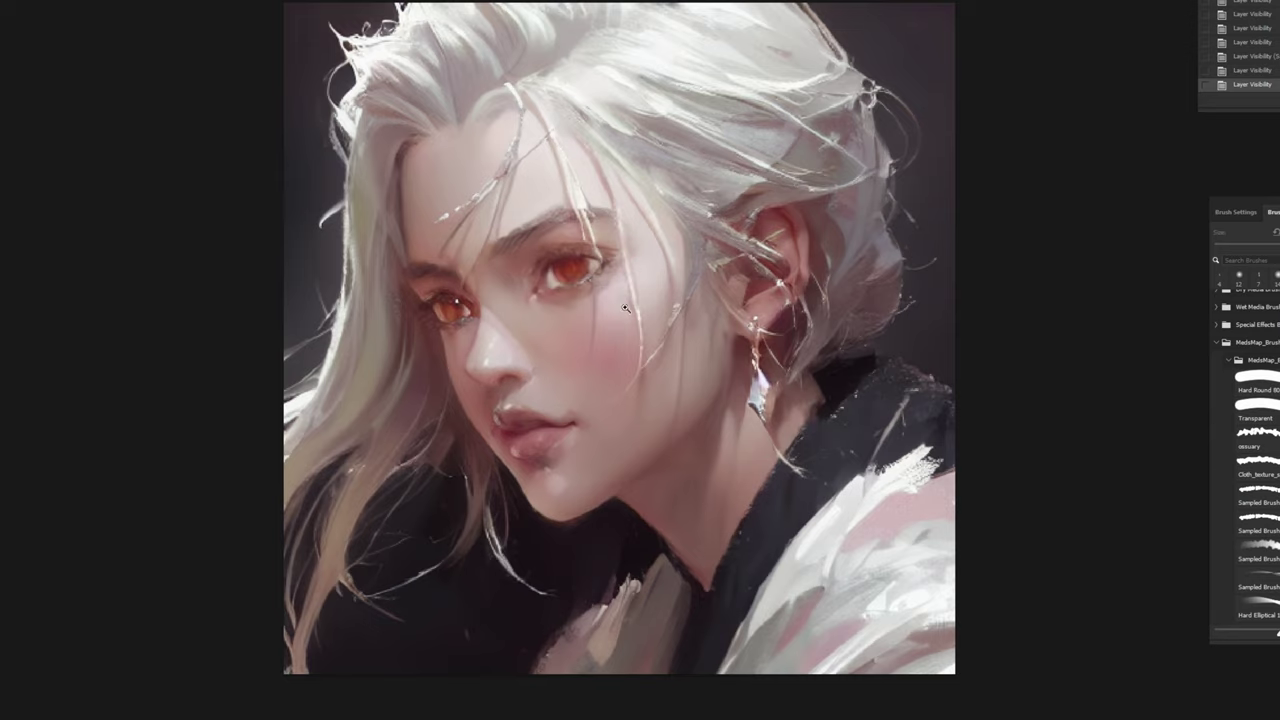
{"action": "scroll", "coordinate": [581, 305], "scroll_direction": "down", "scroll_amount": 2}
{"action": "scroll", "coordinate": [571, 320], "scroll_direction": "up", "scroll_amount": 1}
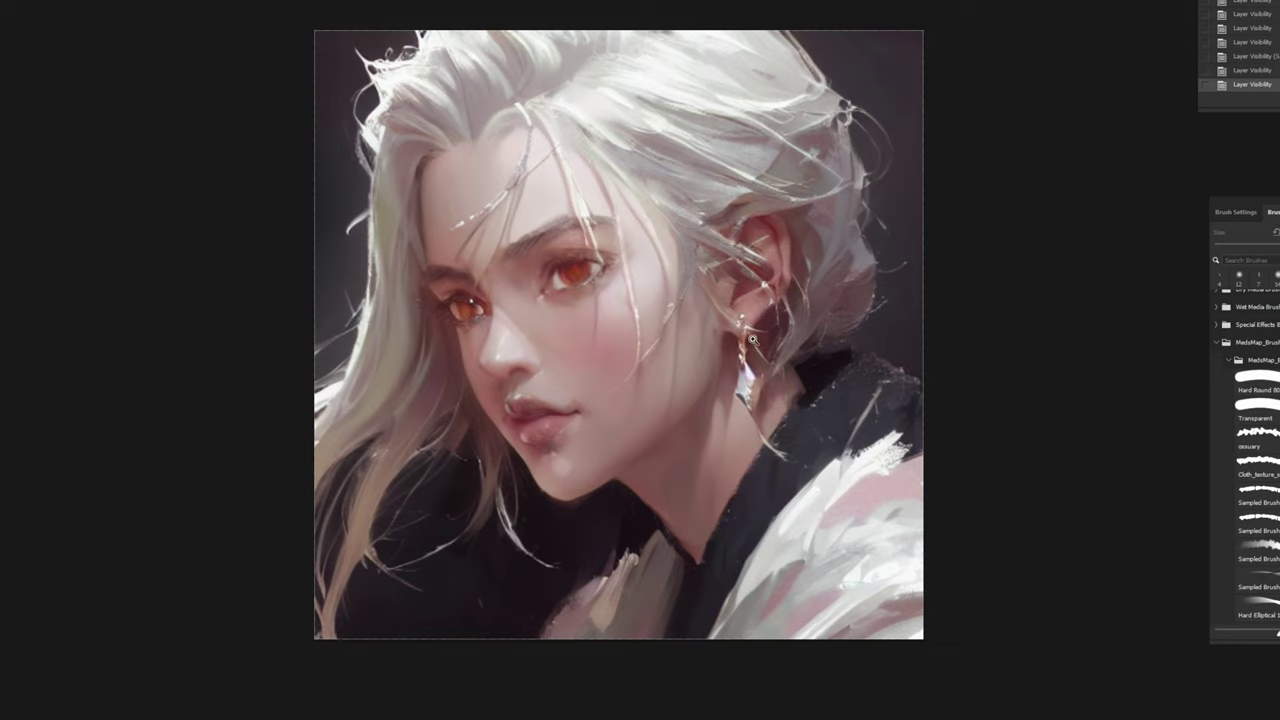
{"action": "key", "text": "ctrl+comma"}
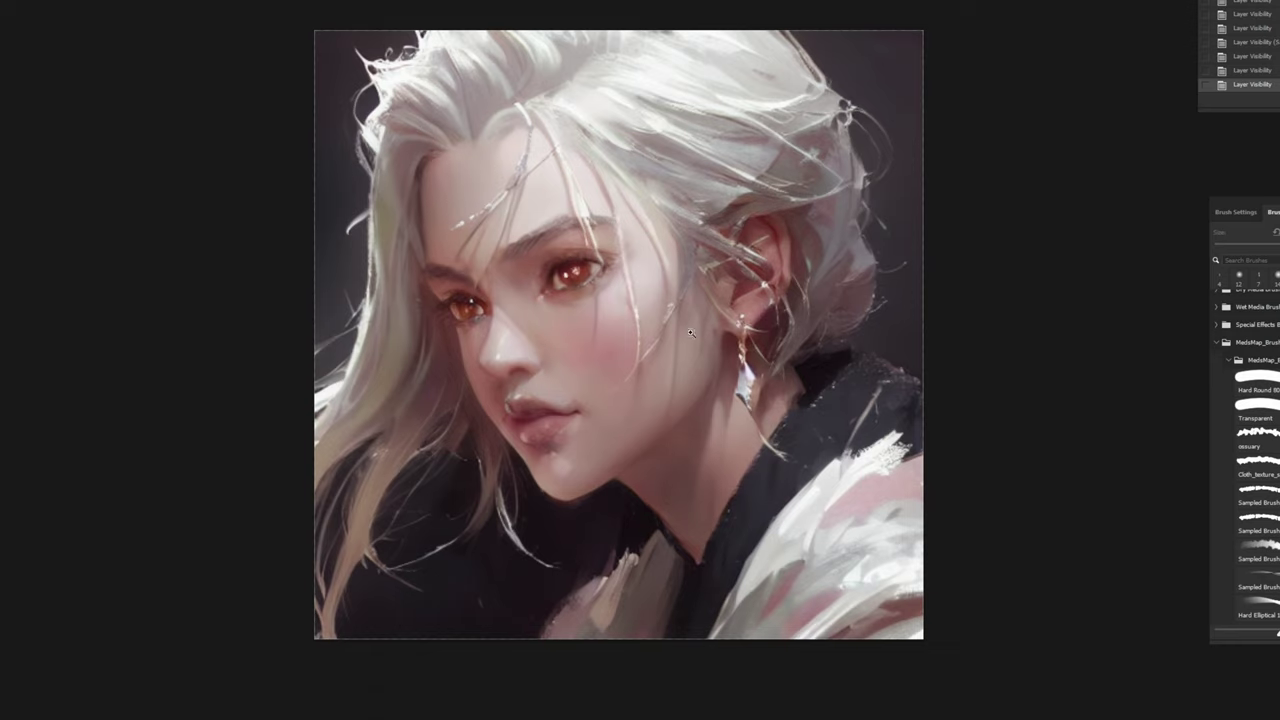
{"action": "scroll", "coordinate": [509, 334], "scroll_direction": "up", "scroll_amount": 1}
{"action": "scroll", "coordinate": [519, 313], "scroll_direction": "down", "scroll_amount": 2}
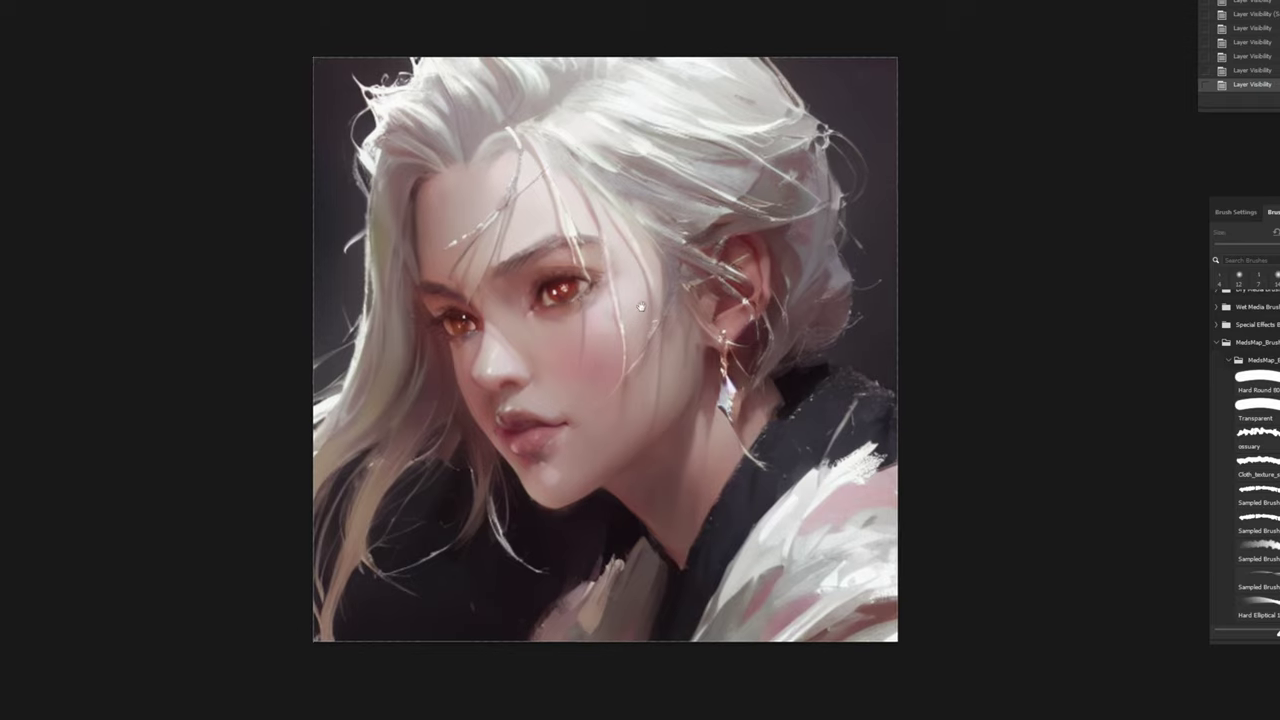
Step: Inspect the portrait in a mirrored view, restore its orientation, and toggle the retouching layers' visibility again
{"action": "key", "text": "h"}
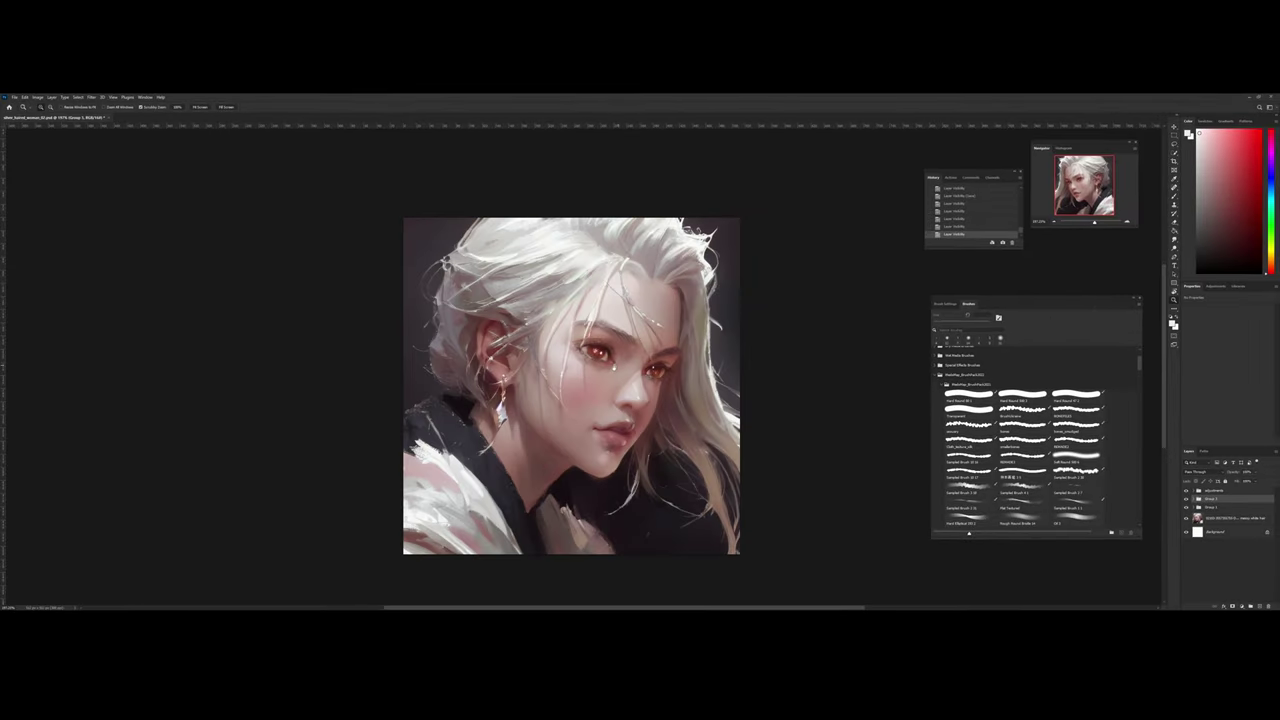
{"action": "key", "text": "ctrl+plus"}
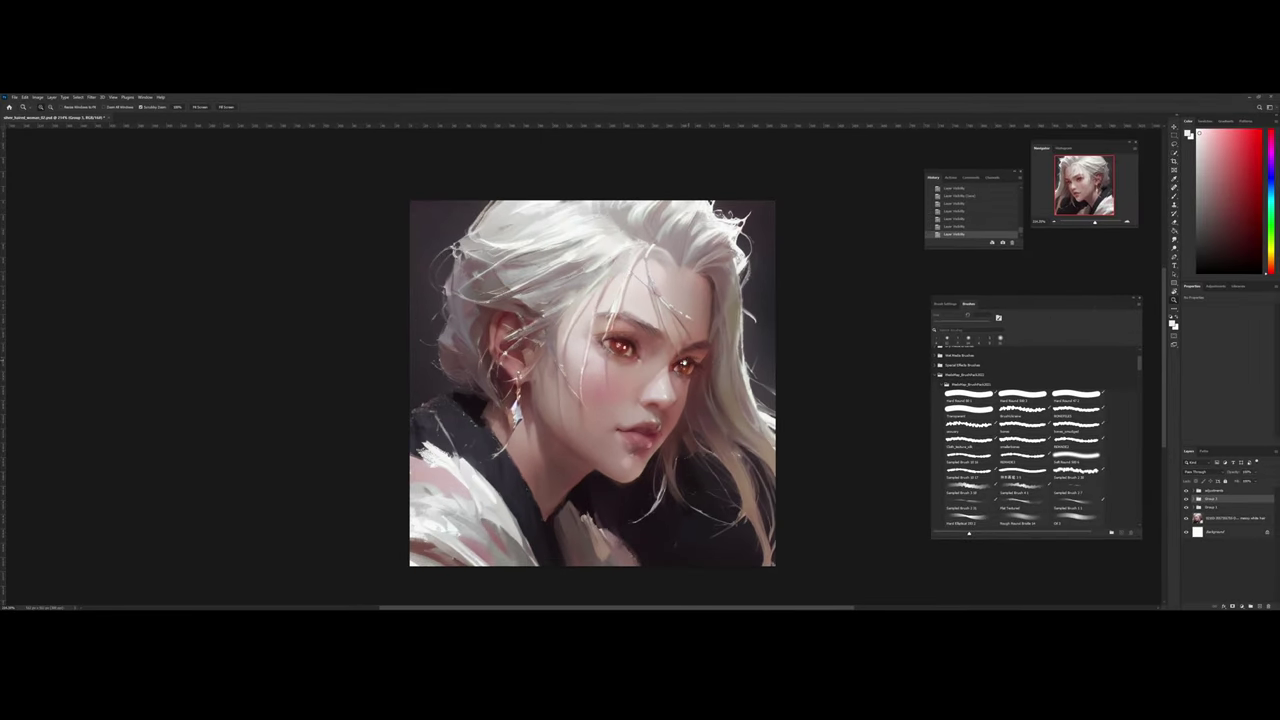
{"action": "key", "text": "h"}
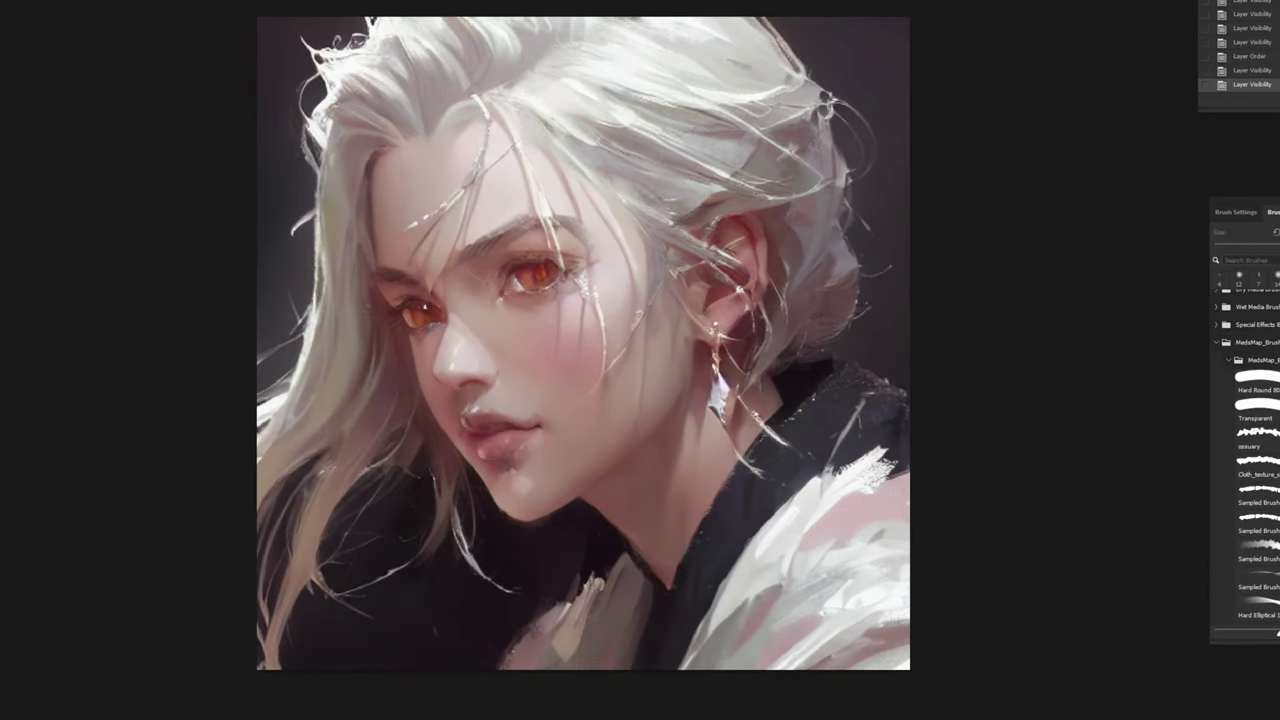
{"action": "key", "text": "ctrl+comma"}
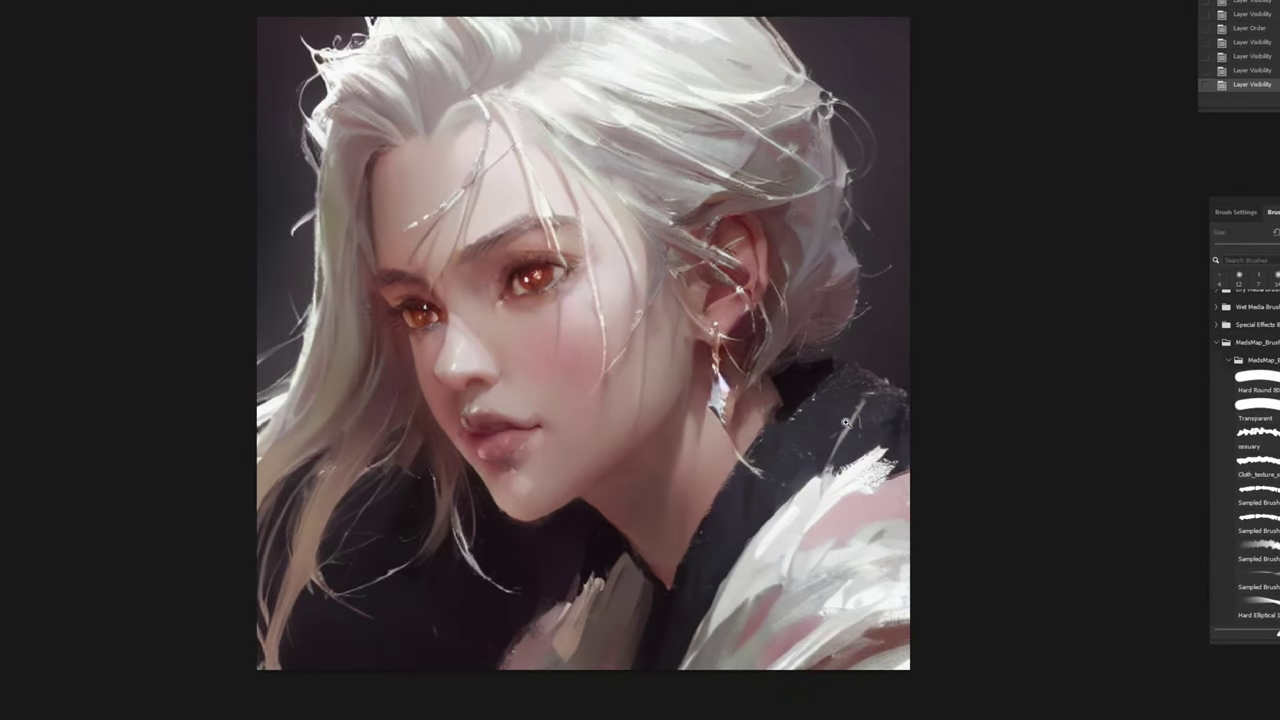
{"action": "scroll", "coordinate": [845, 422], "scroll_direction": "down", "scroll_amount": 3}
{"action": "scroll", "coordinate": [845, 422], "scroll_direction": "up", "scroll_amount": 2}
Step: Group the selected retouching layers and toggle the group's visibility to compare the portrait before and after
{"action": "key", "text": "ctrl+g"}
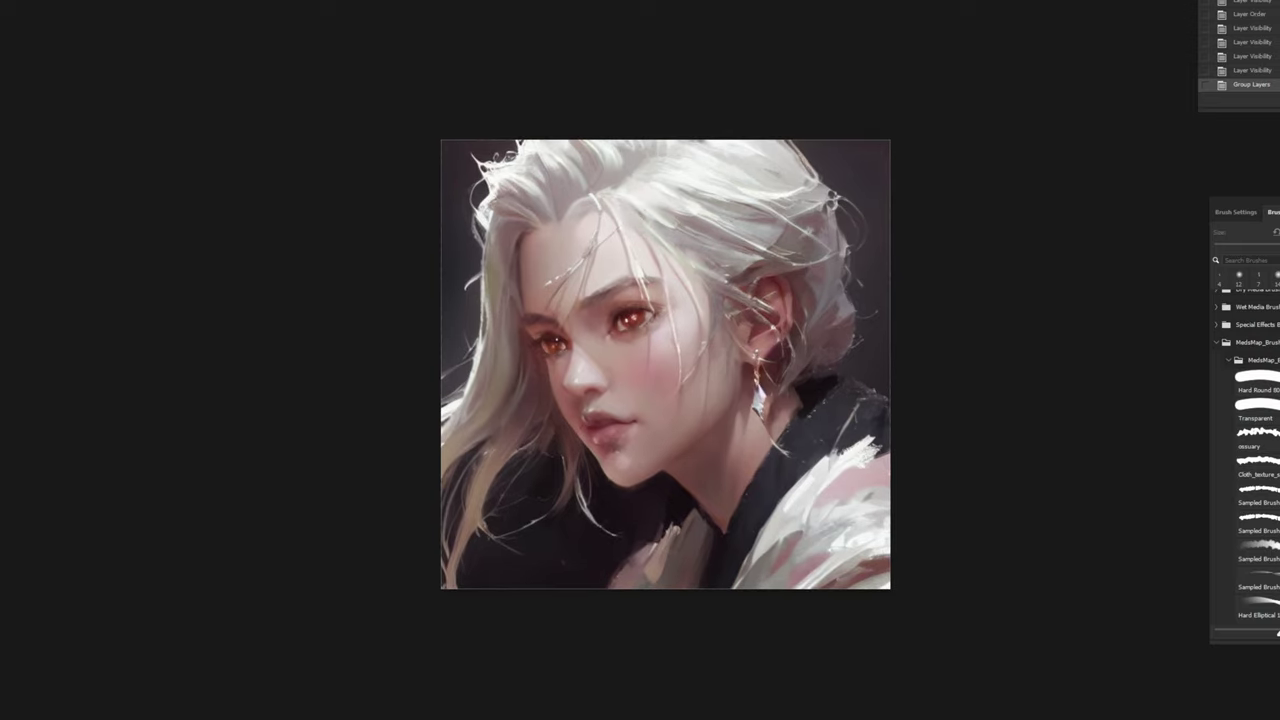
{"action": "key", "text": "ctrl+comma"}
{"action": "key", "text": "ctrl+comma"}
{"action": "scroll", "coordinate": [737, 358], "scroll_direction": "down", "scroll_amount": 1}
{"action": "key", "text": "h"}
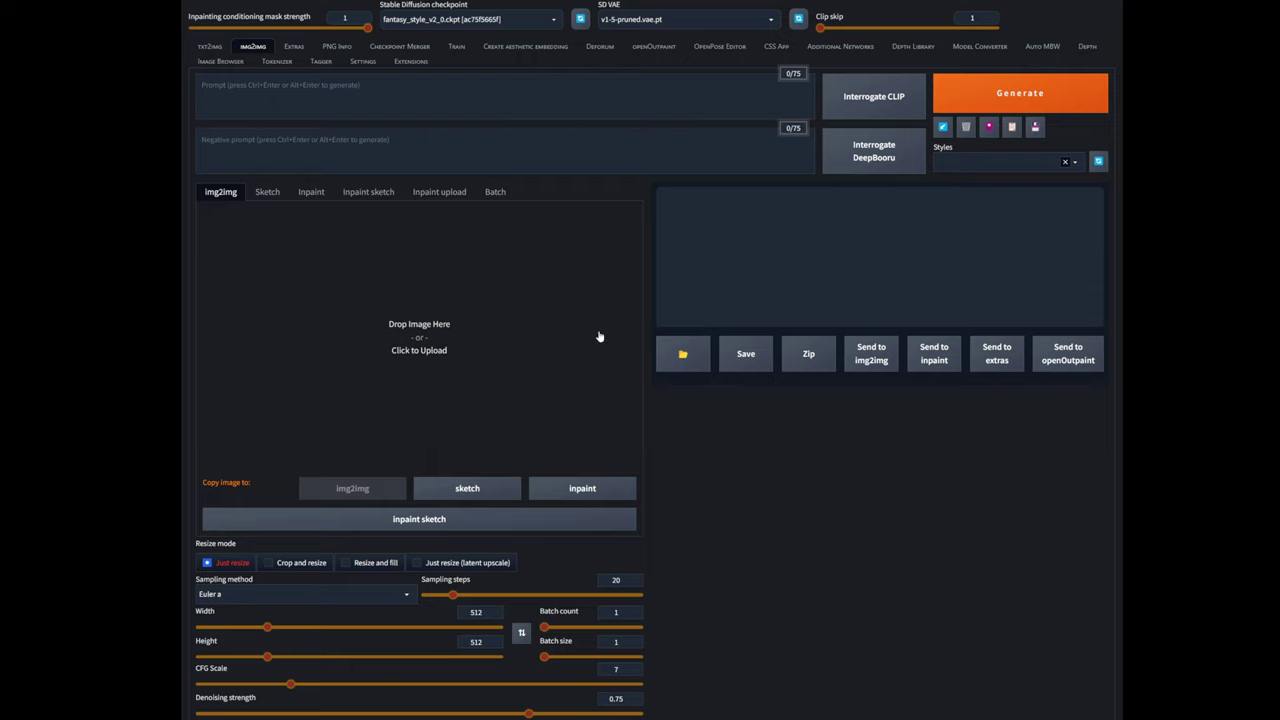
Step: Look over the img2img settings, and switch to the GitHub discussion to read the comments on upscaling with the tile model
{"action": "scroll", "coordinate": [666, 400], "scroll_direction": "down", "scroll_amount": 3}
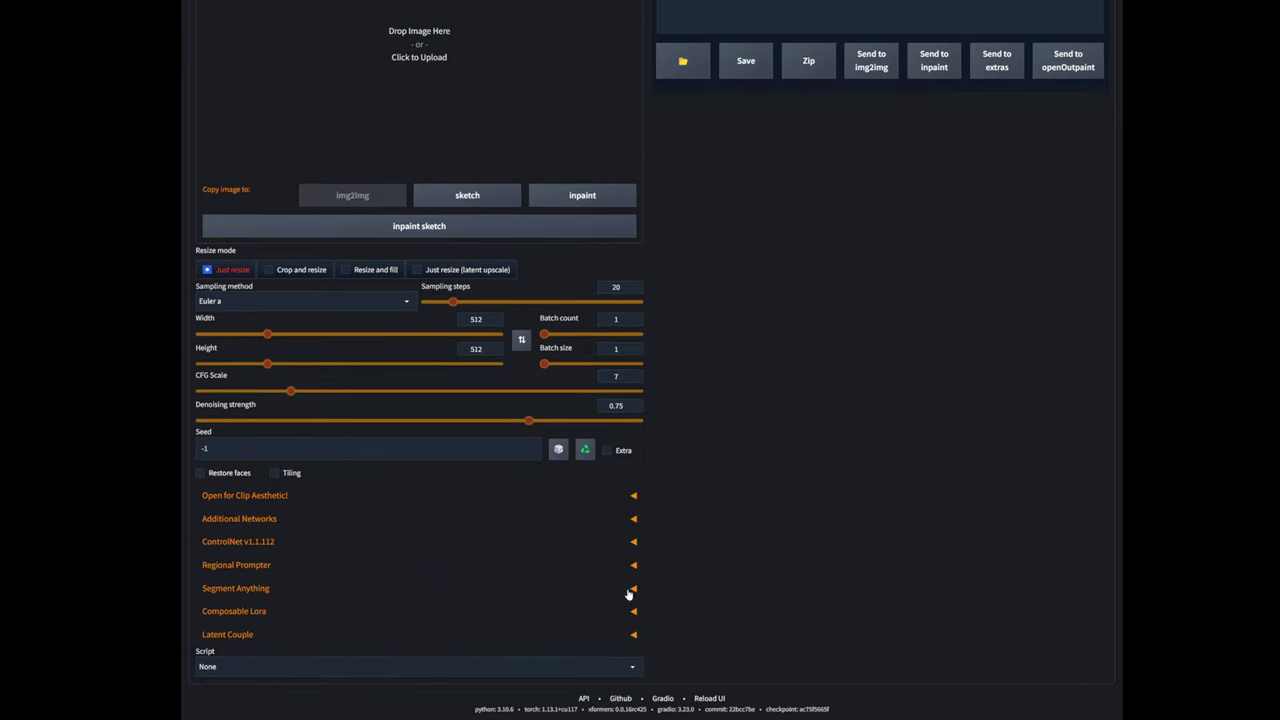
{"action": "scroll", "coordinate": [800, 550], "scroll_direction": "up", "scroll_amount": 3}
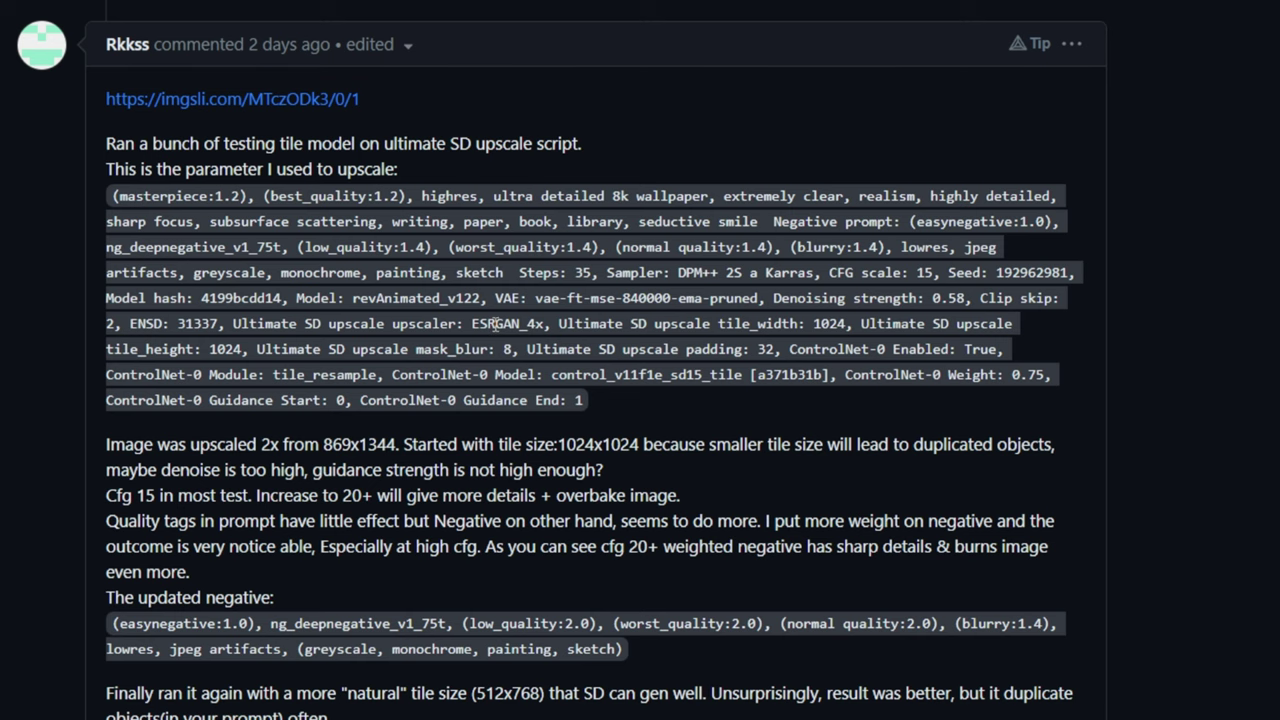
{"action": "scroll", "coordinate": [425, 297], "scroll_direction": "up", "scroll_amount": 1}
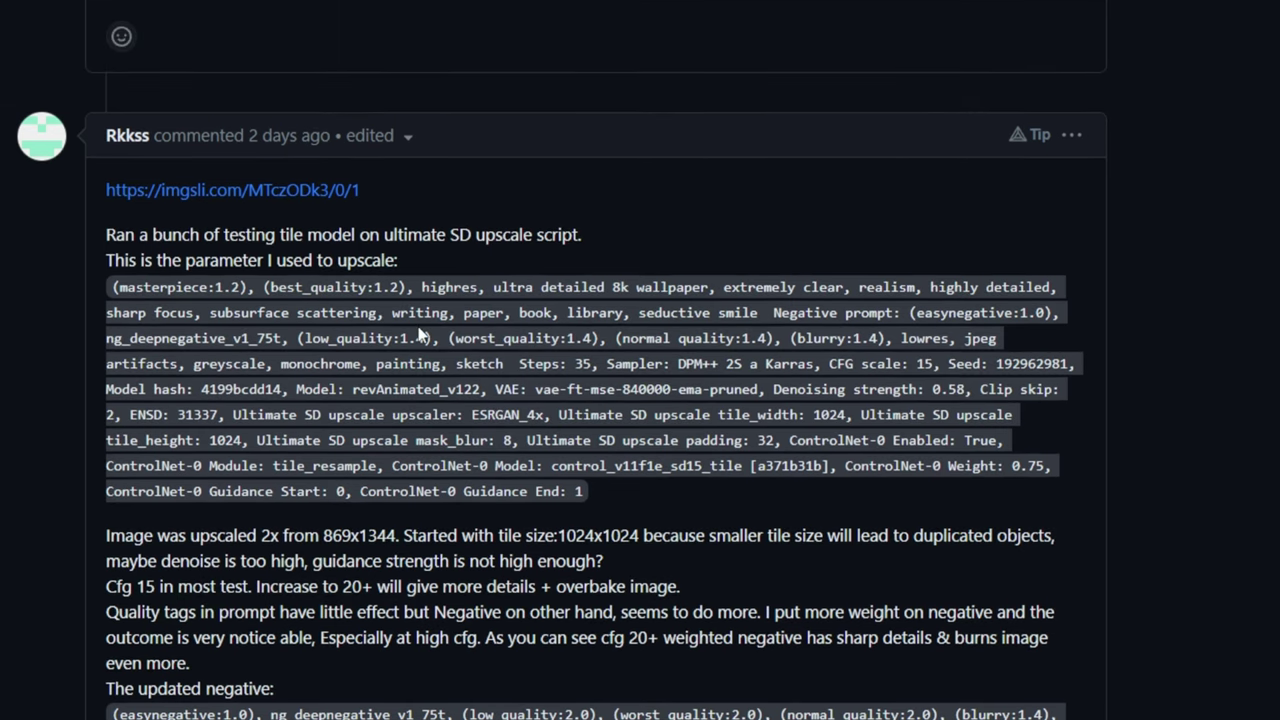
{"action": "scroll", "coordinate": [420, 335], "scroll_direction": "up", "scroll_amount": 2}
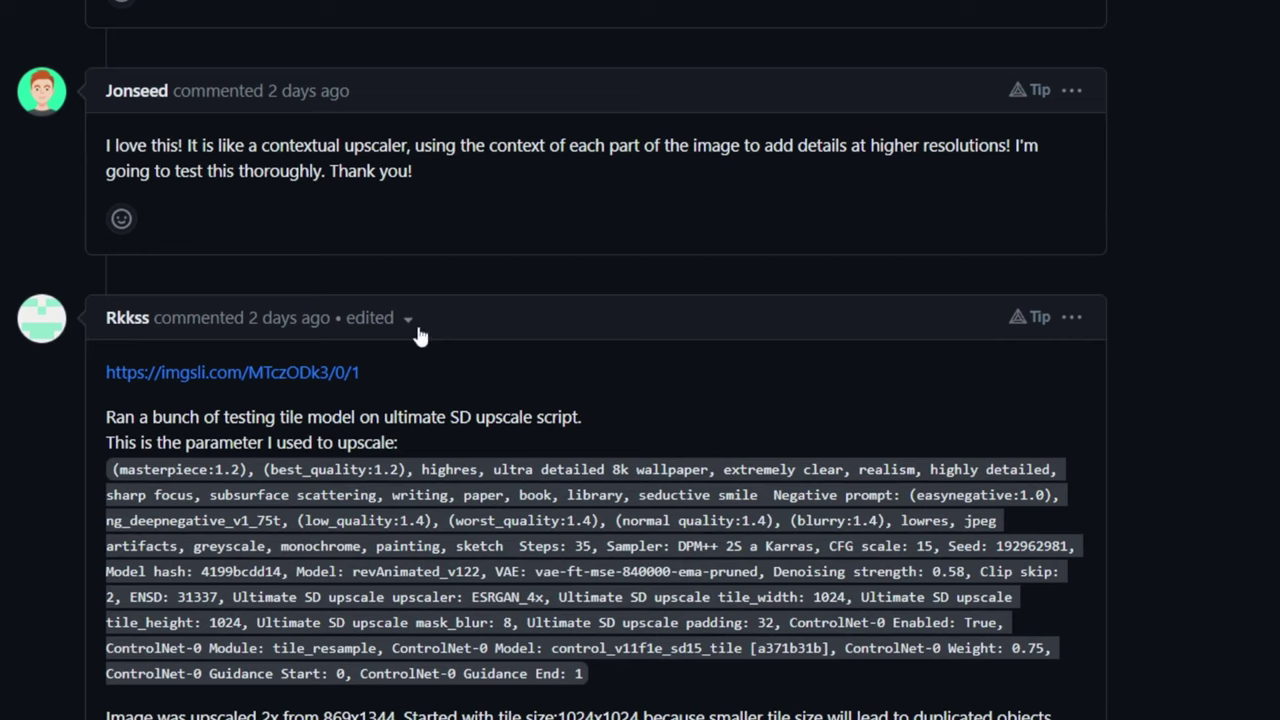
{"action": "left_click_drag", "start_coordinate": [261, 146], "coordinate": [410, 168]}
{"action": "left_click", "coordinate": [412, 170]}
{"action": "scroll", "coordinate": [517, 210], "scroll_direction": "down", "scroll_amount": 5}
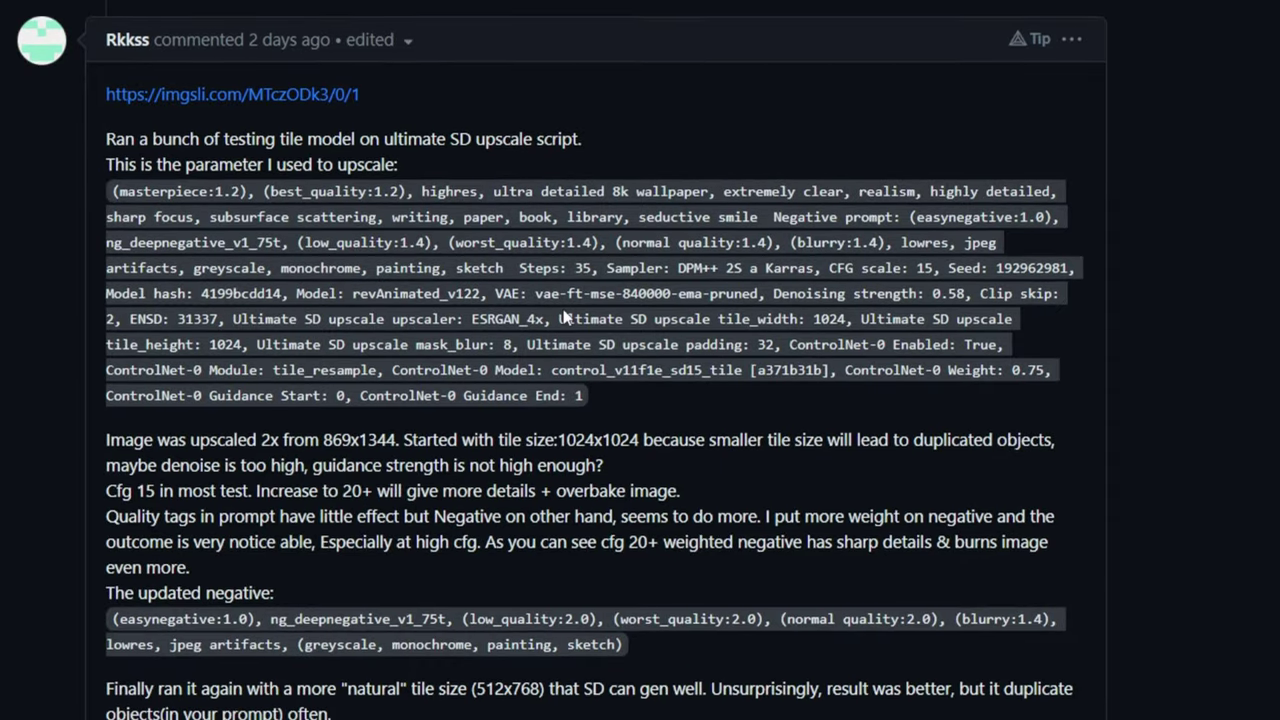
Step: Read the GitHub comment's notes on the Ultimate SD upscale parameters, highlighting the passage about quality tags and negative prompts
{"action": "scroll", "coordinate": [565, 317], "scroll_direction": "down", "scroll_amount": 5}
{"action": "scroll", "coordinate": [360, 358], "scroll_direction": "up", "scroll_amount": 4}
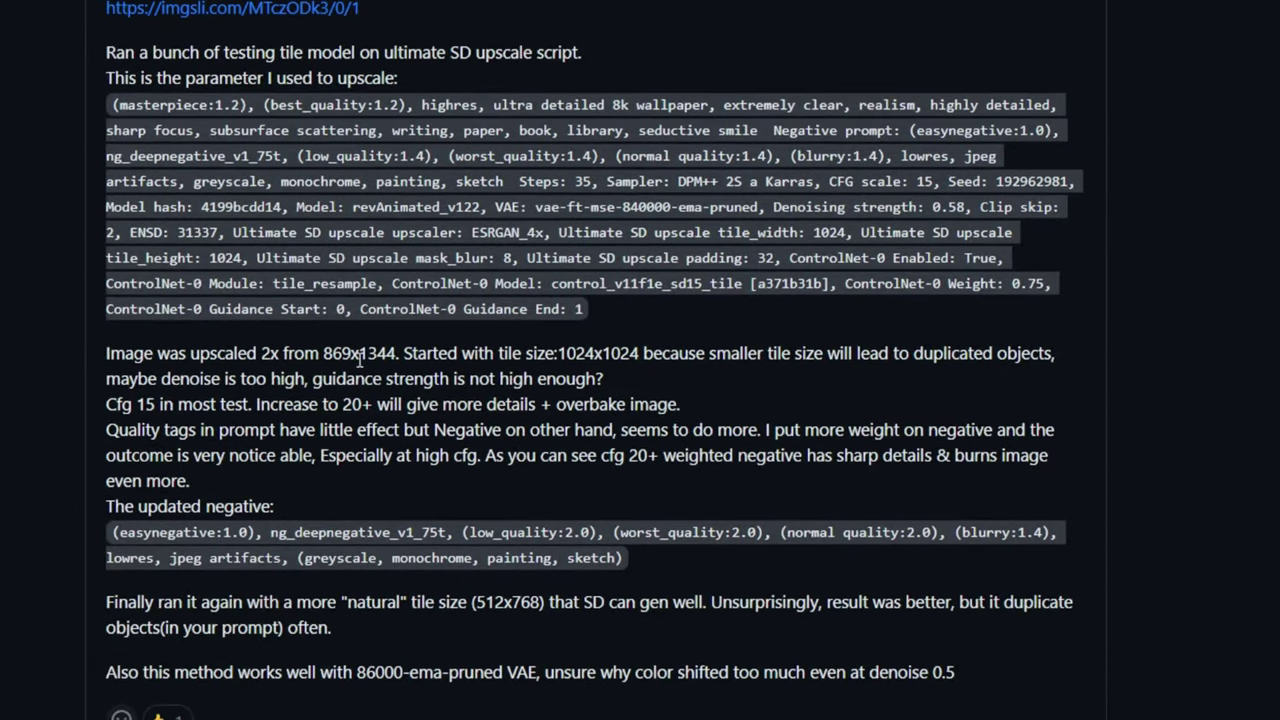
{"action": "scroll", "coordinate": [790, 497], "scroll_direction": "up", "scroll_amount": 1}
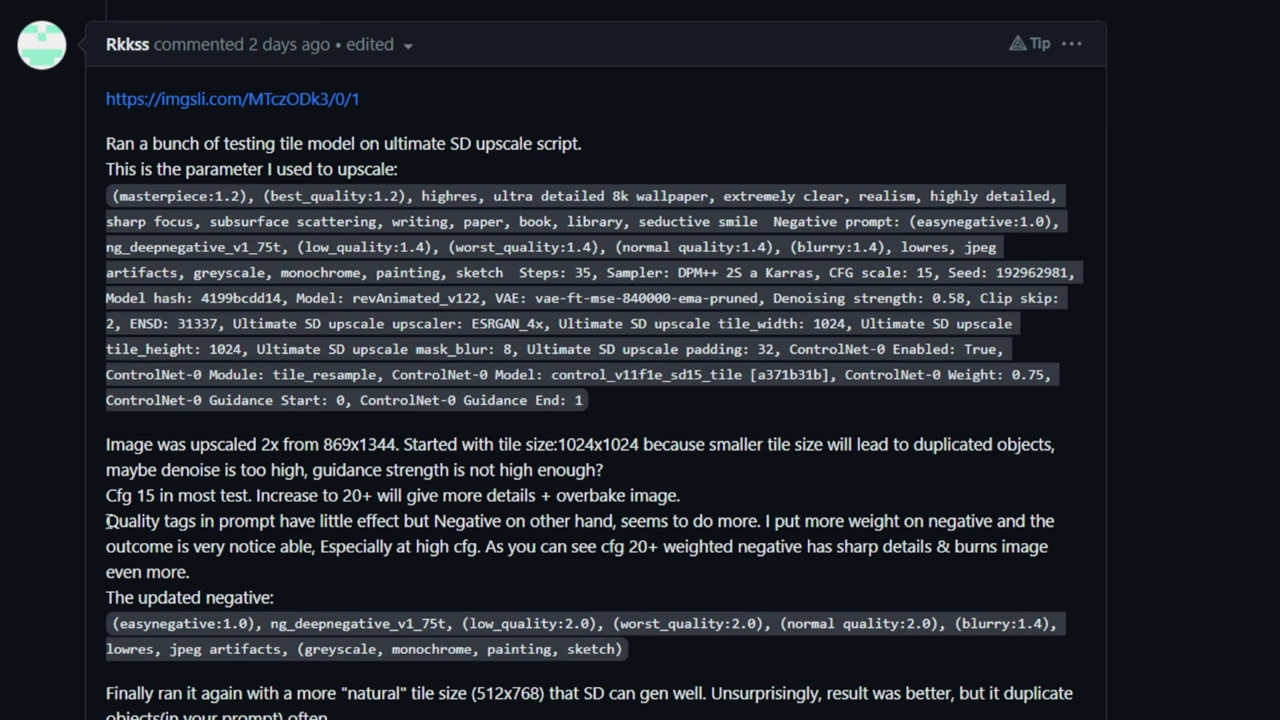
{"action": "left_click_drag", "start_coordinate": [106, 521], "coordinate": [507, 532]}
{"action": "left_click", "coordinate": [540, 526]}
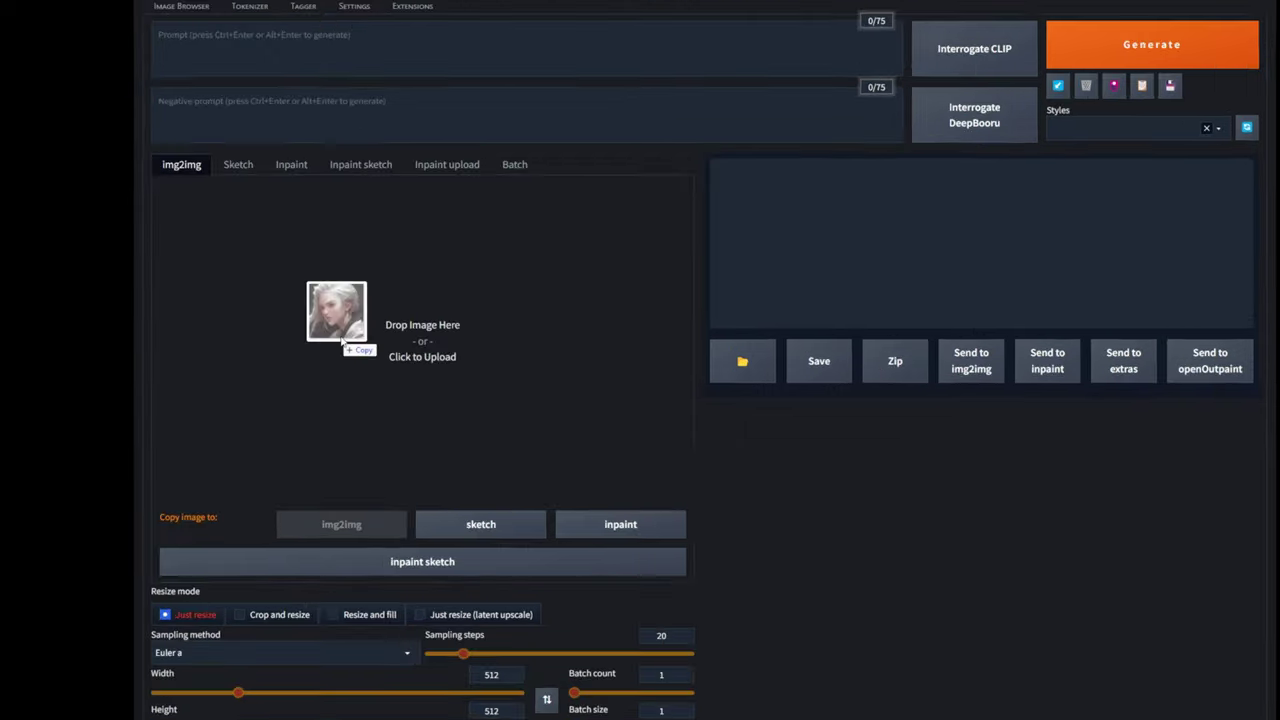
Step: Load the white-haired portrait into img2img and enter the prompt "ultrasharp, 8K resolution, cinematic portrait of beautiful female face"
{"action": "left_click_drag", "start_coordinate": [343, 309], "coordinate": [480, 345]}
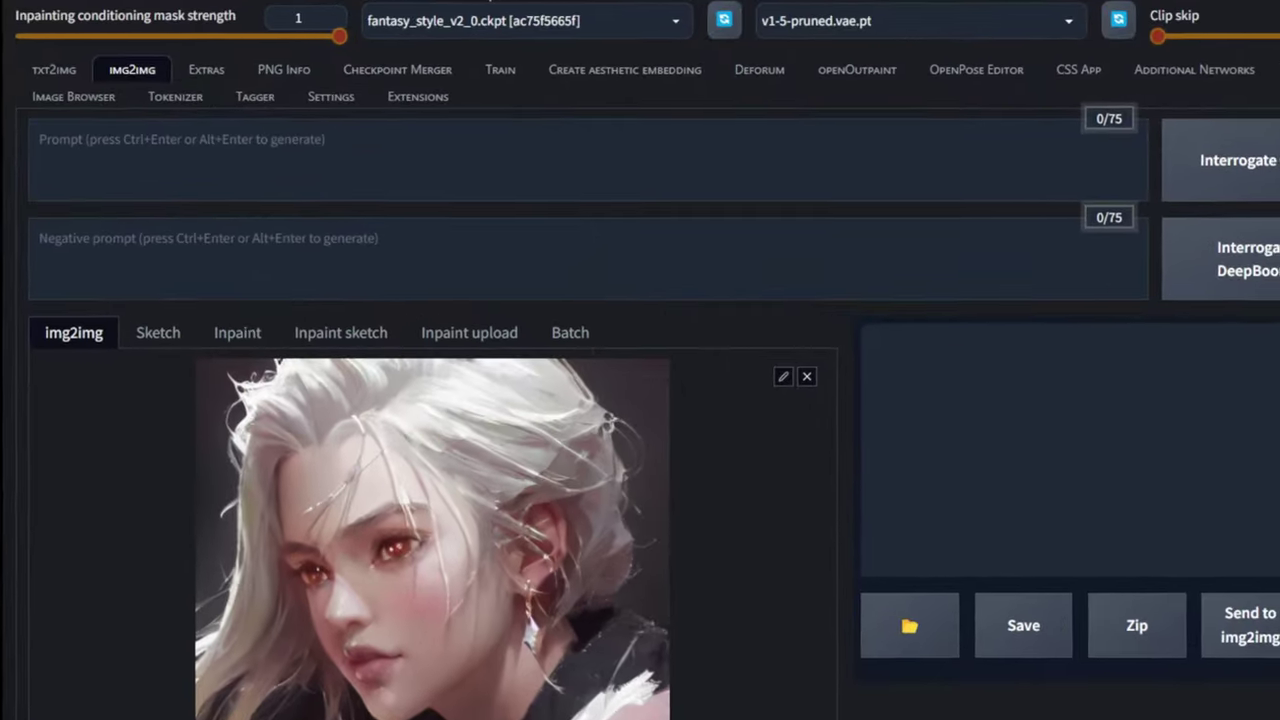
{"action": "left_click", "coordinate": [300, 157]}
{"action": "type", "text": "ultrasharp, 8K resolution, cinematic portrait of beautiful female face"}
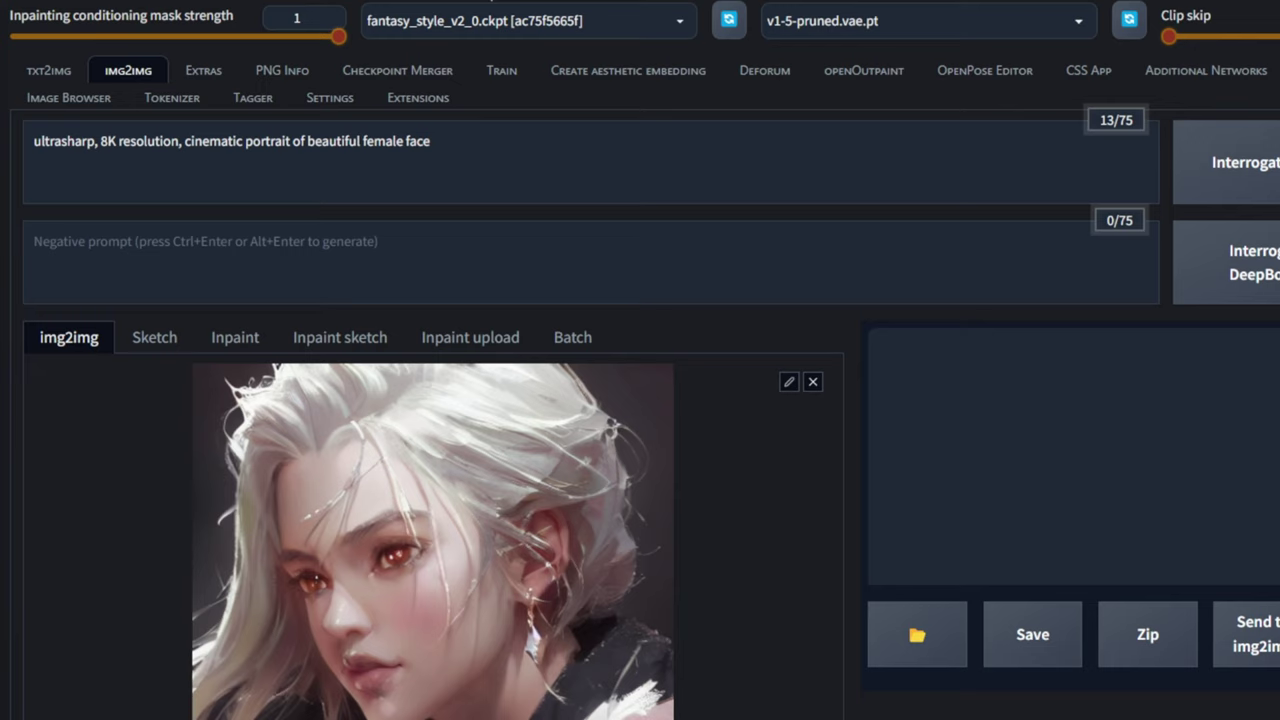
Step: Paste the negative prompt that begins with "(blurry:1.4), EasyNegative" and ends with "bad anatomy", and check its blurry weighting
{"action": "left_click", "coordinate": [318, 243]}
{"action": "key", "text": "ctrl+v"}
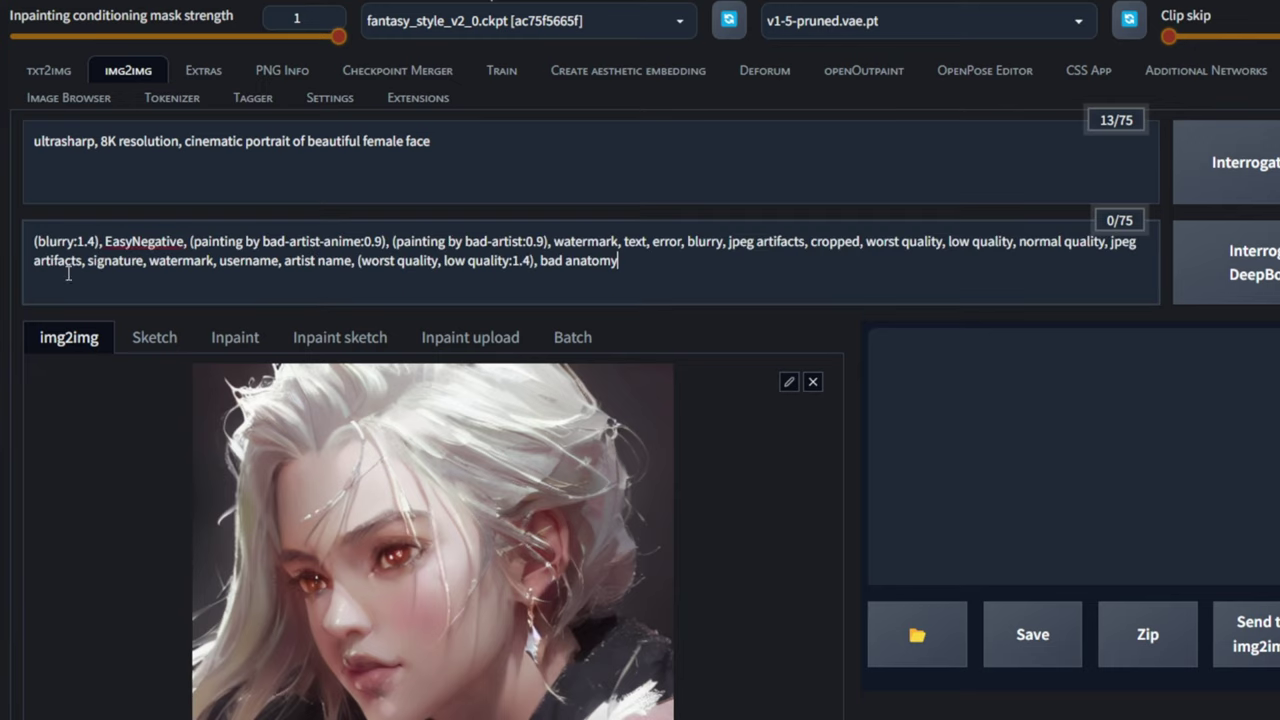
{"action": "left_click_drag", "start_coordinate": [101, 240], "coordinate": [30, 241]}
{"action": "left_click", "coordinate": [127, 243]}
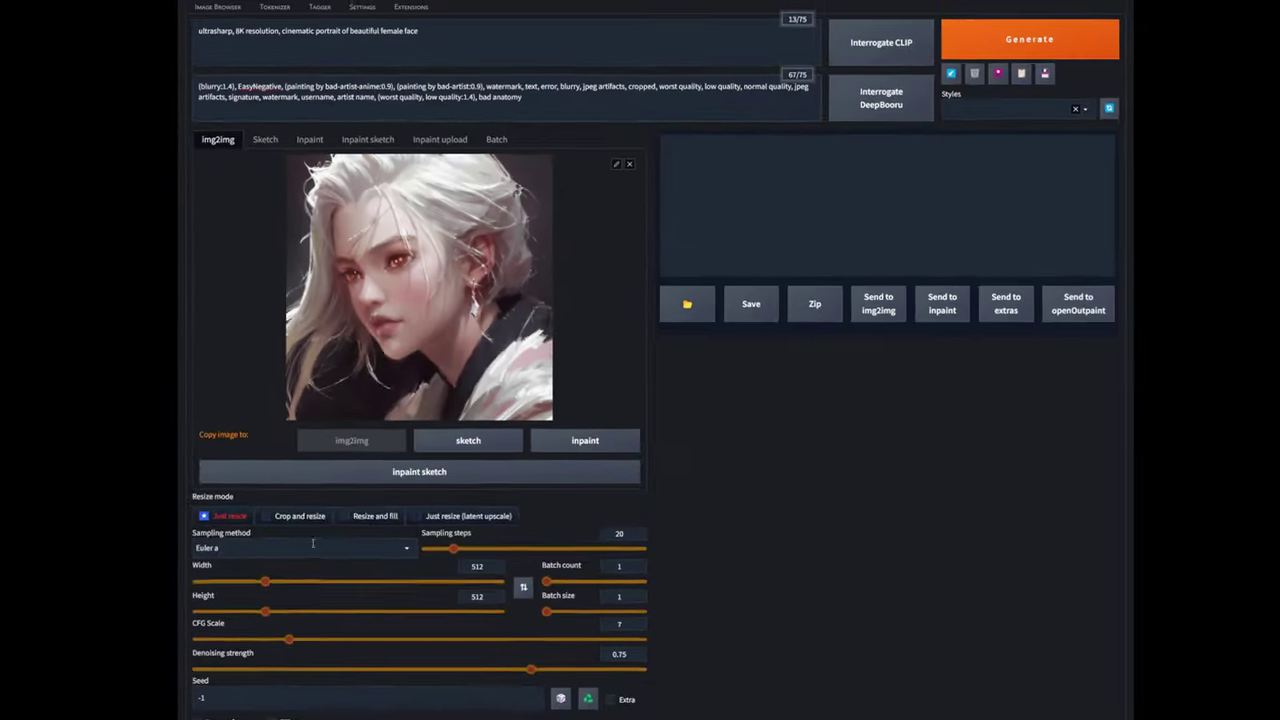
Step: Set the img2img sampling method to DPM++ 2M and the sampling steps to 50
{"action": "left_click", "coordinate": [196, 704]}
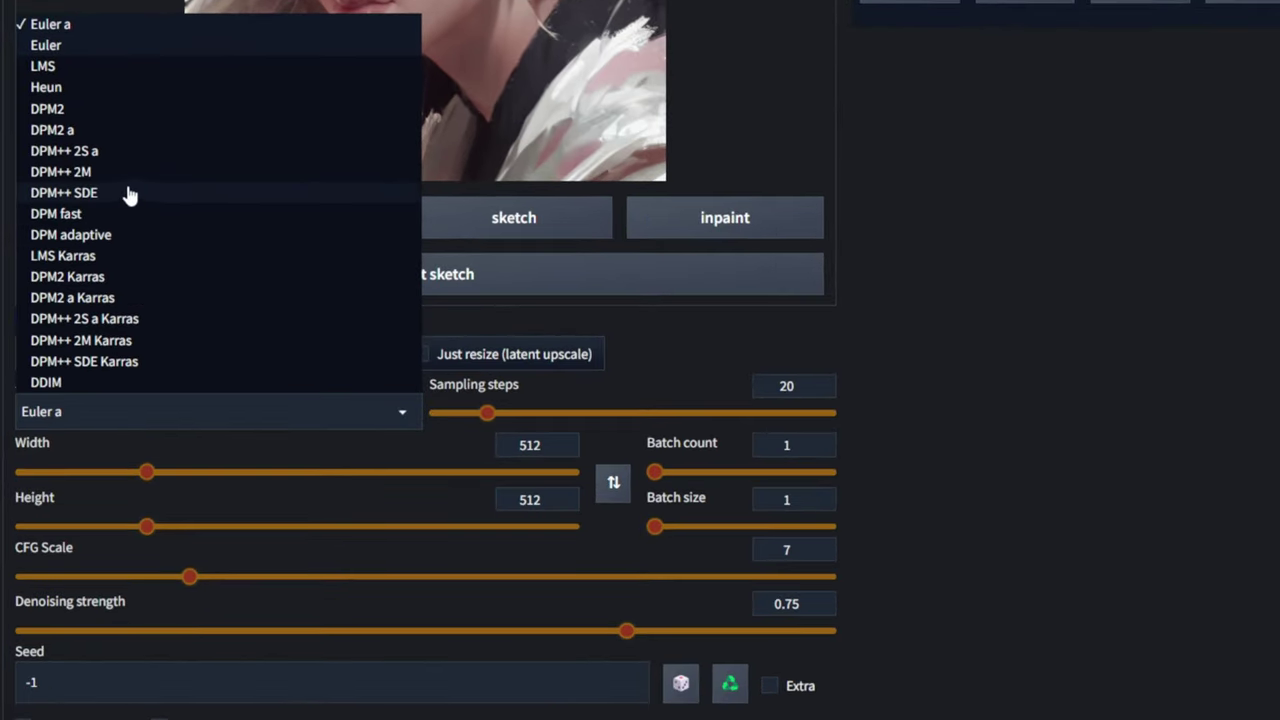
{"action": "left_click", "coordinate": [60, 172]}
{"action": "double_click", "coordinate": [786, 386]}
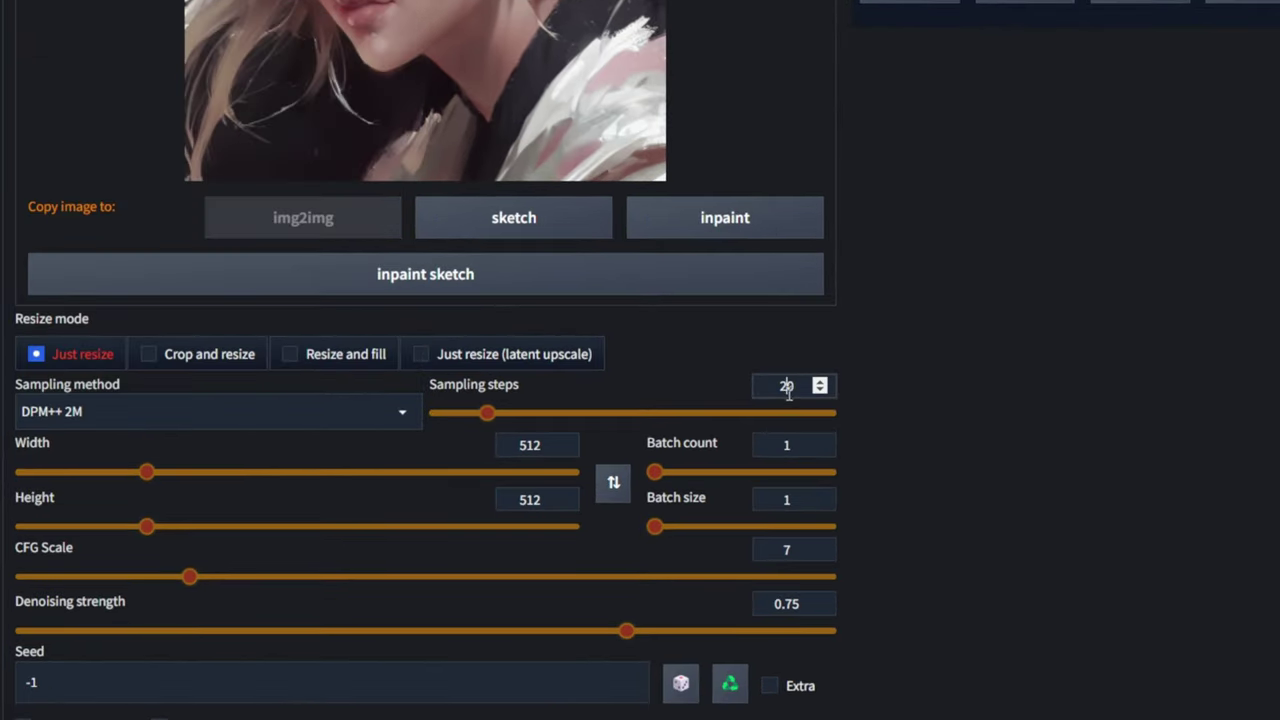
{"action": "type", "text": "50"}
{"action": "left_click", "coordinate": [1008, 352]}
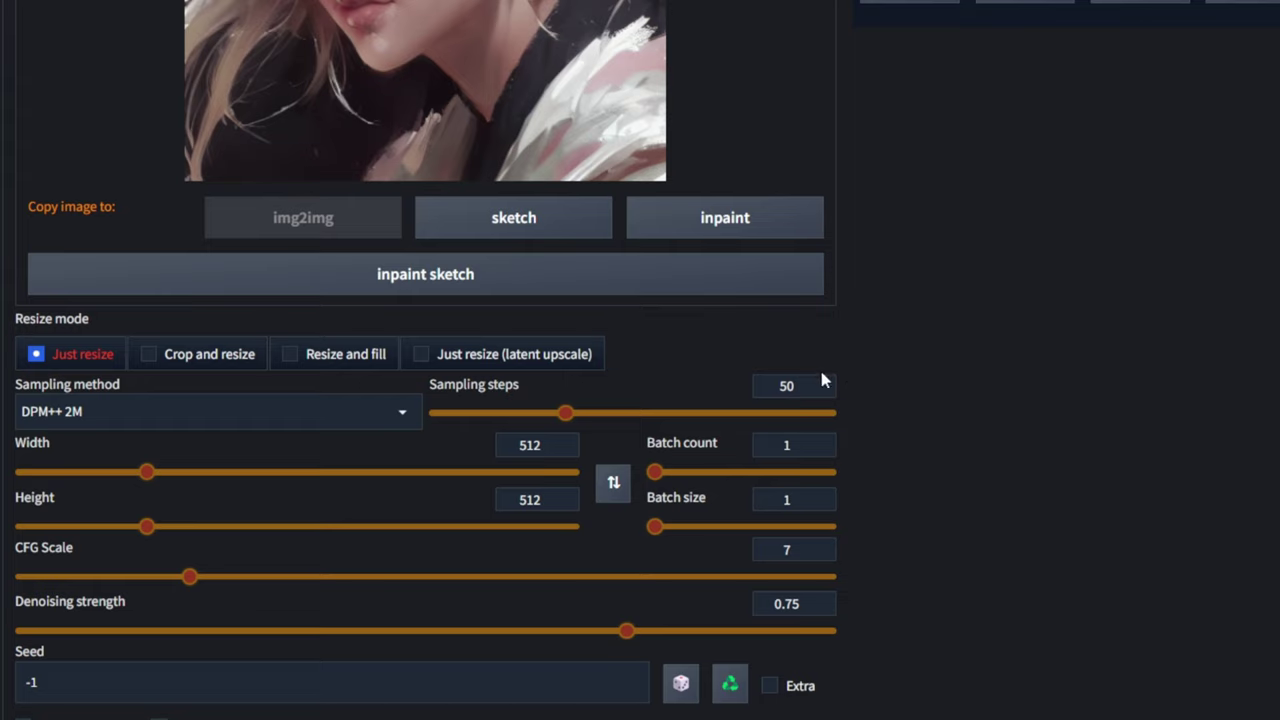
Step: Set the img2img denoising strength to 0.13
{"action": "scroll", "coordinate": [1005, 314], "scroll_direction": "down", "scroll_amount": 3}
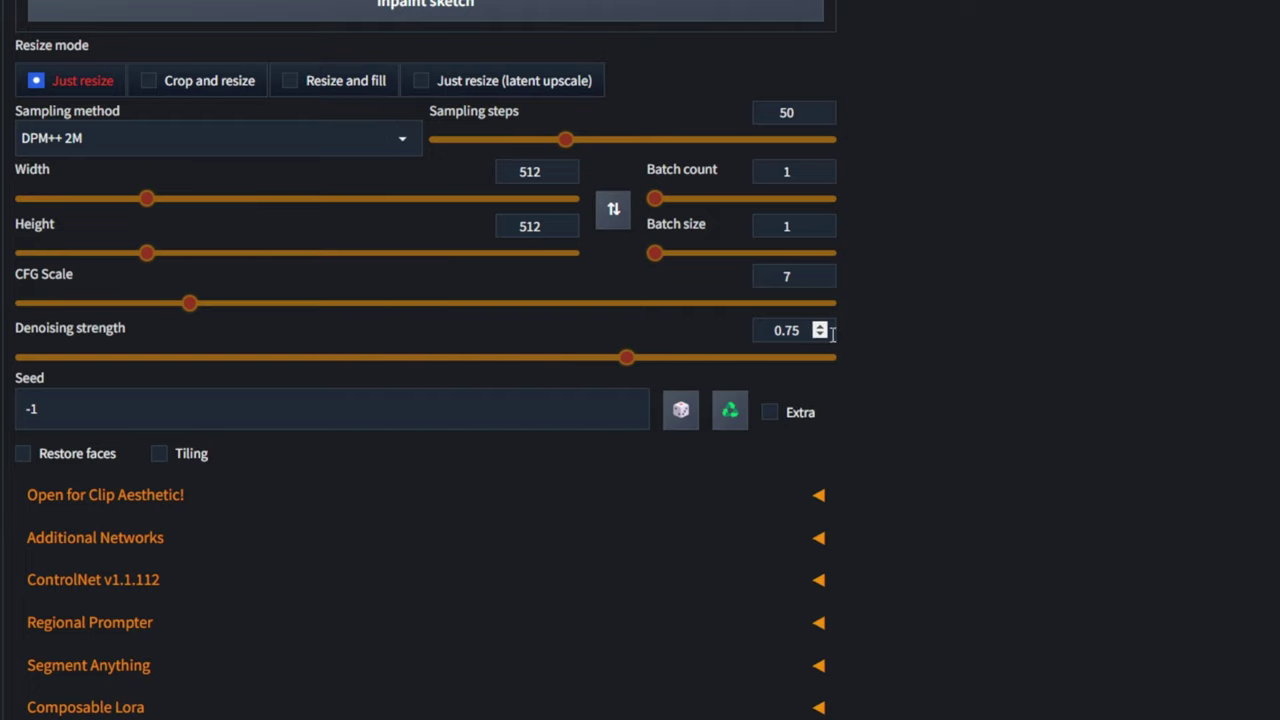
{"action": "left_click", "coordinate": [802, 334]}
{"action": "key", "text": "ctrl+a"}
{"action": "type", "text": "0.13"}
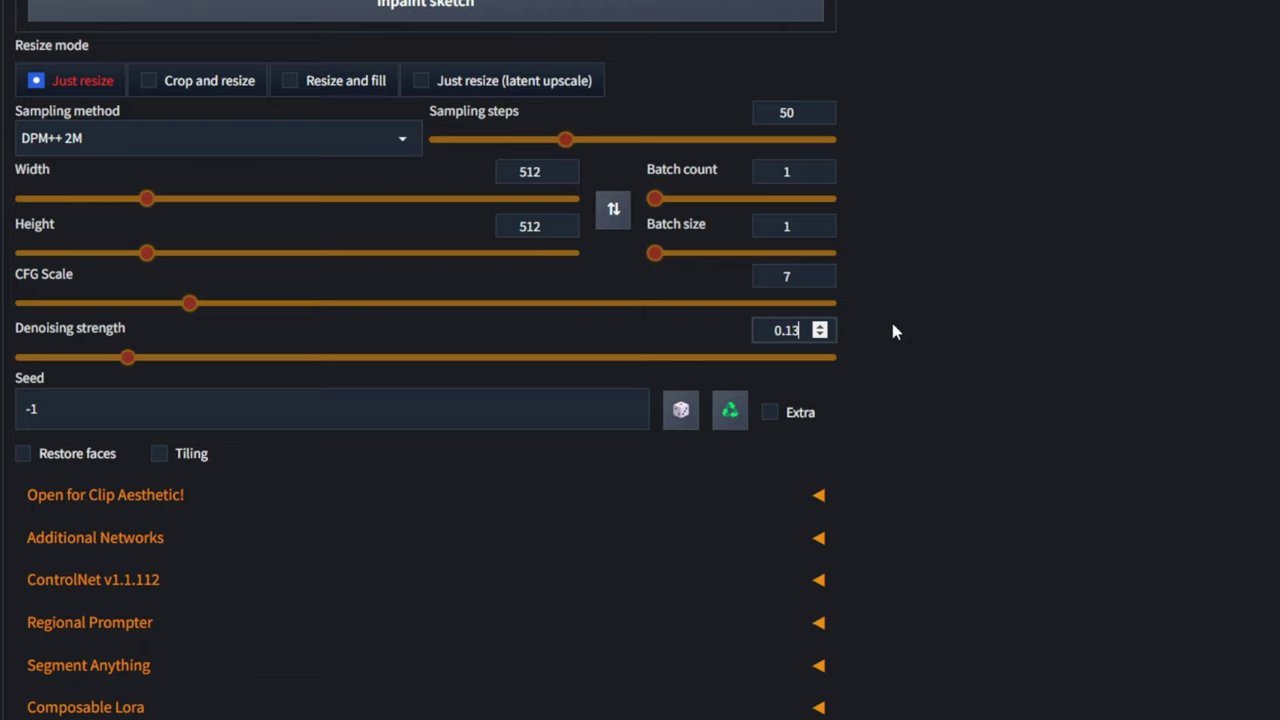
Step: Enable ControlNet v1.1.112 with the tile_resample preprocessor and the control_v11f1e_sd15_tile [a371b31b] model
{"action": "scroll", "coordinate": [950, 327], "scroll_direction": "down", "scroll_amount": 3}
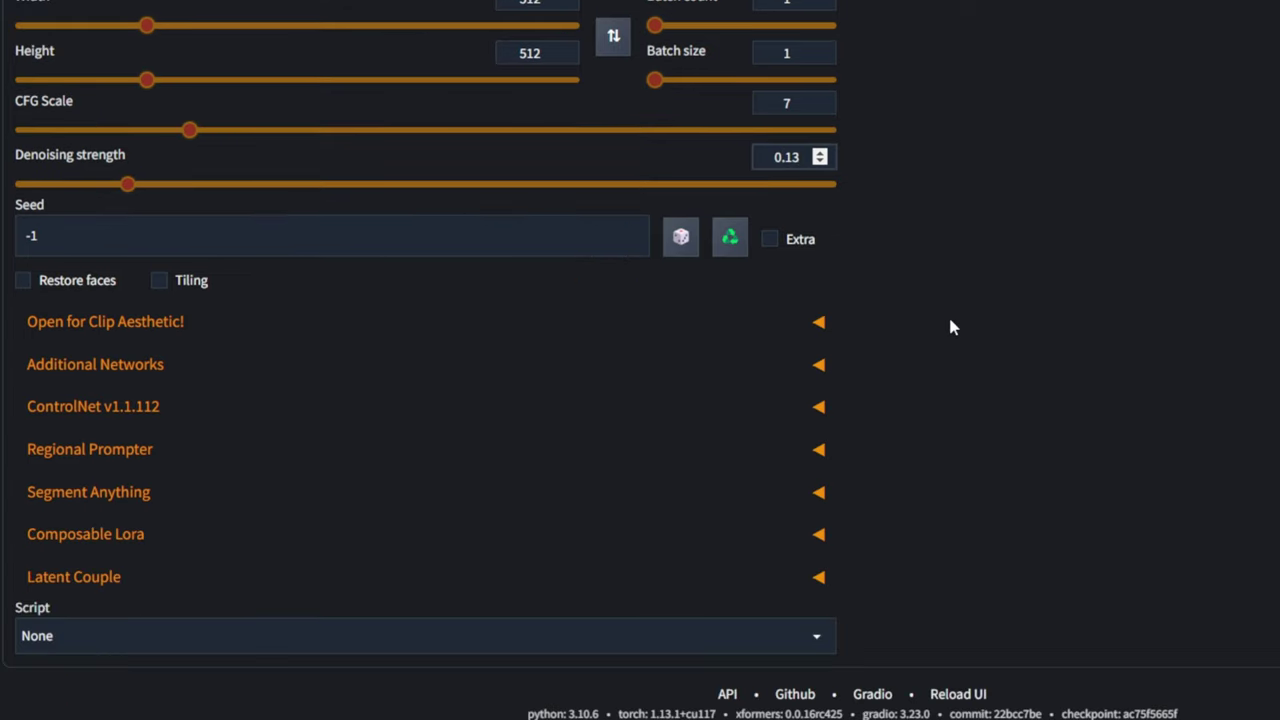
{"action": "left_click", "coordinate": [90, 410]}
{"action": "scroll", "coordinate": [126, 117], "scroll_direction": "down", "scroll_amount": 4}
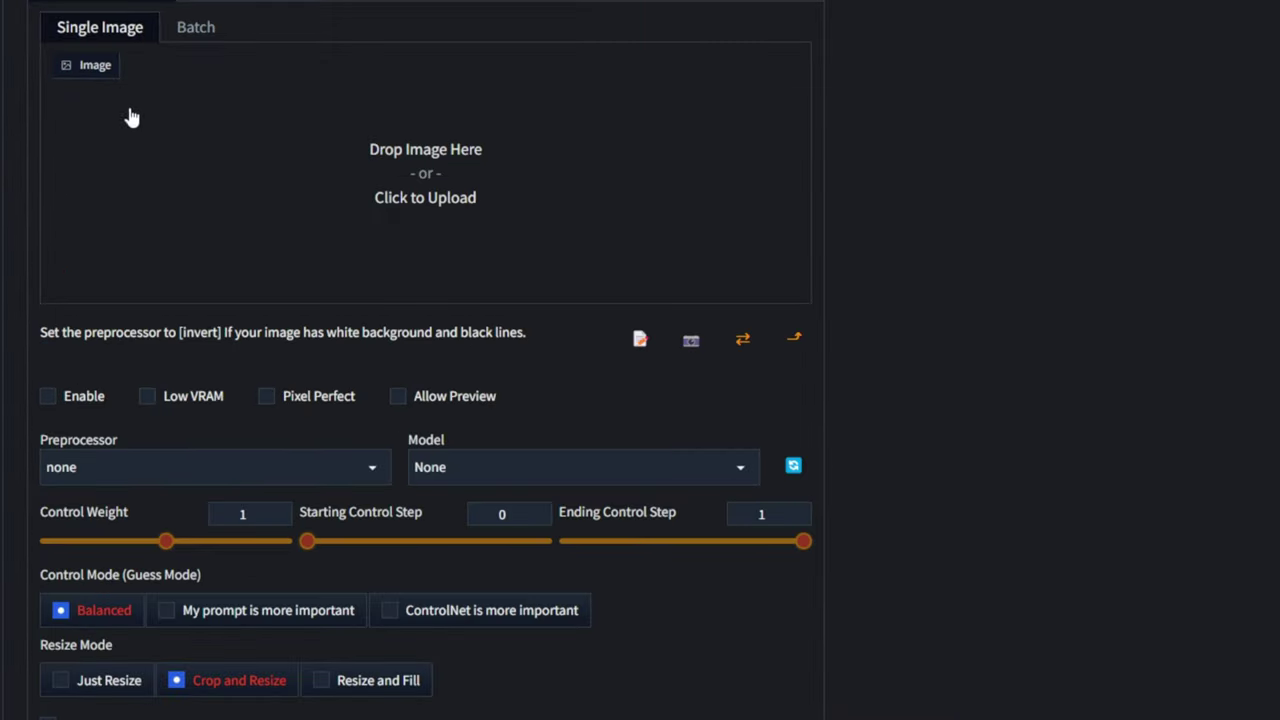
{"action": "left_click", "coordinate": [62, 400]}
{"action": "left_click", "coordinate": [200, 477]}
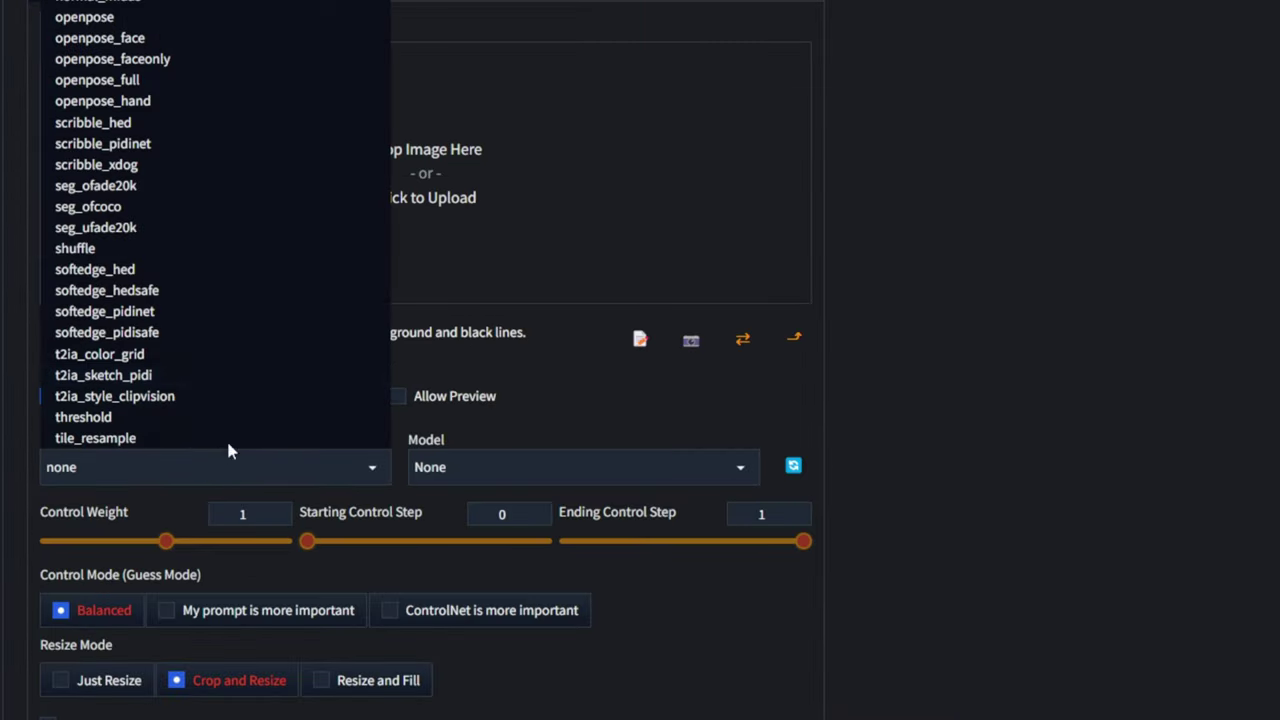
{"action": "left_click", "coordinate": [210, 440]}
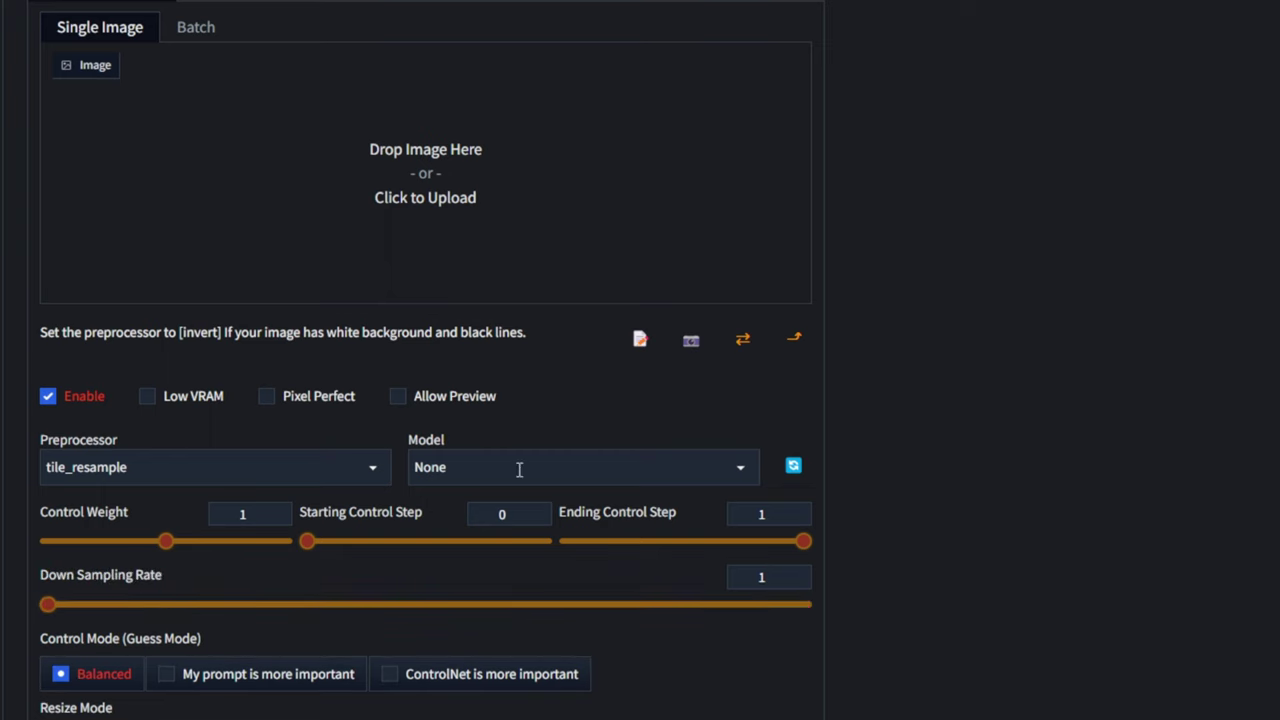
{"action": "left_click", "coordinate": [518, 467]}
{"action": "left_click", "coordinate": [651, 19]}
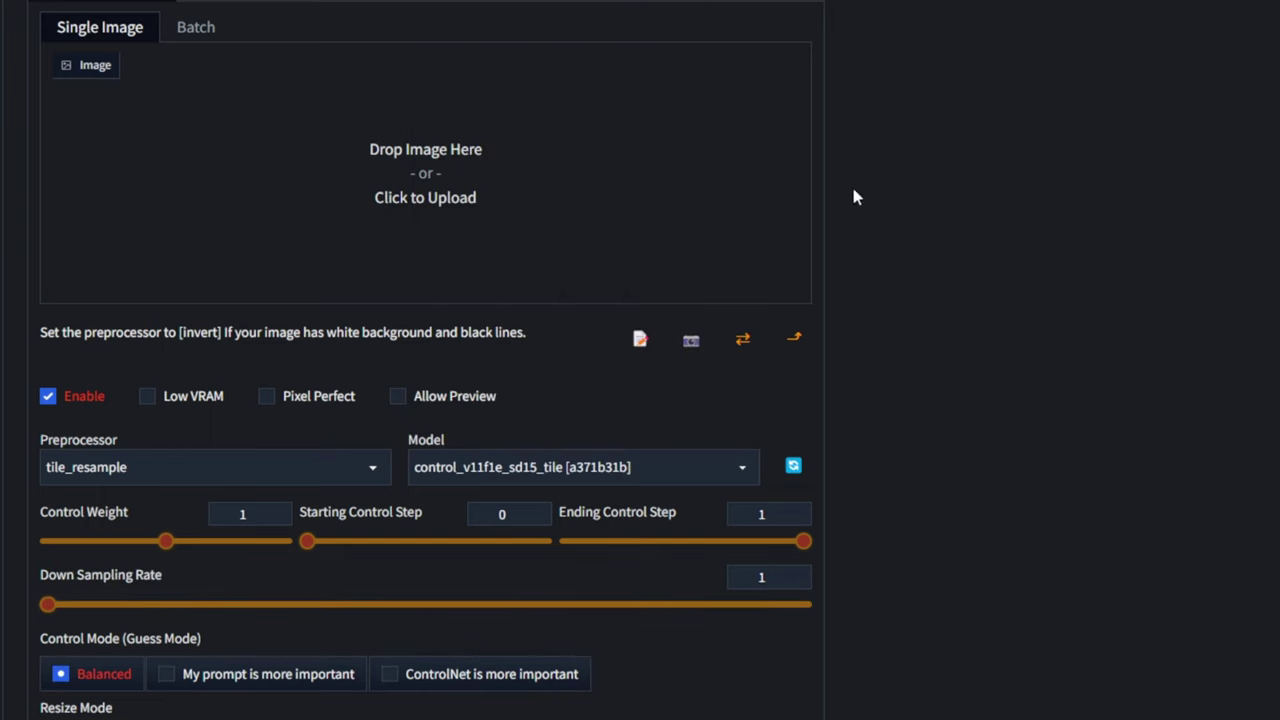
{"action": "scroll", "coordinate": [1113, 256], "scroll_direction": "down", "scroll_amount": 1}
{"action": "scroll", "coordinate": [1113, 256], "scroll_direction": "down", "scroll_amount": 2}
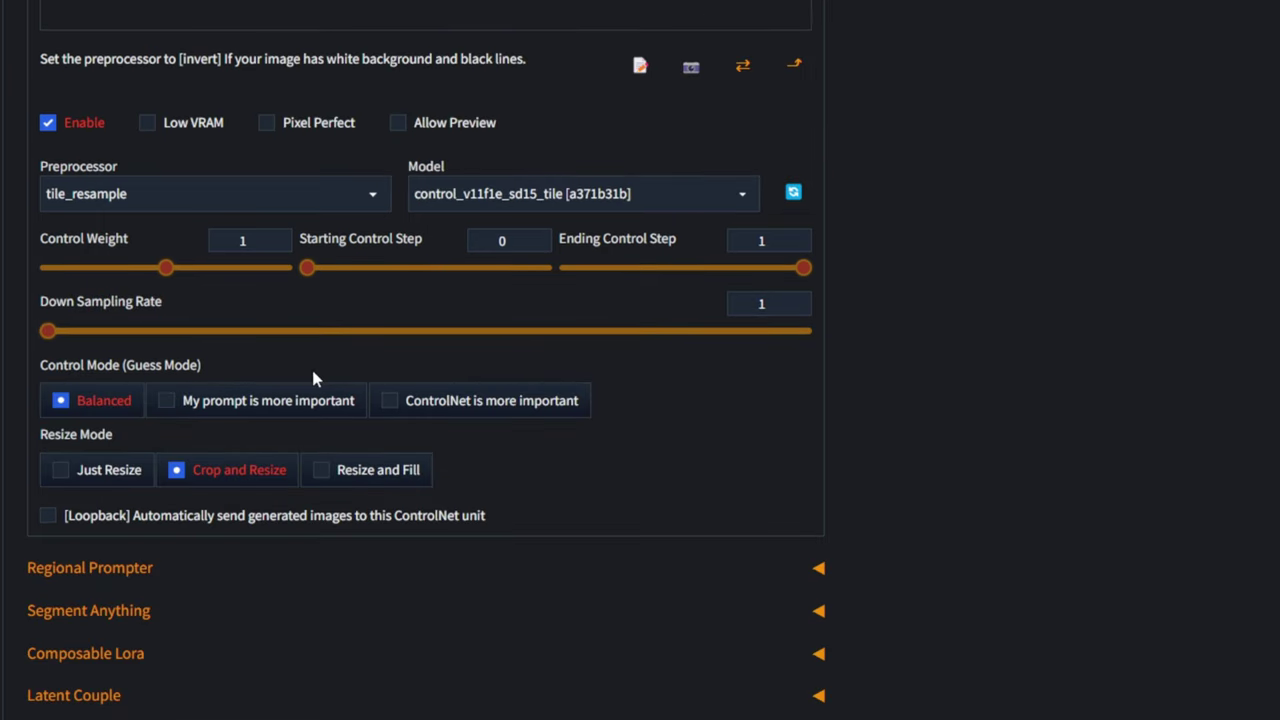
Step: Set the ControlNet control mode to "My prompt is more important" and enable Pixel Perfect
{"action": "left_click", "coordinate": [272, 399]}
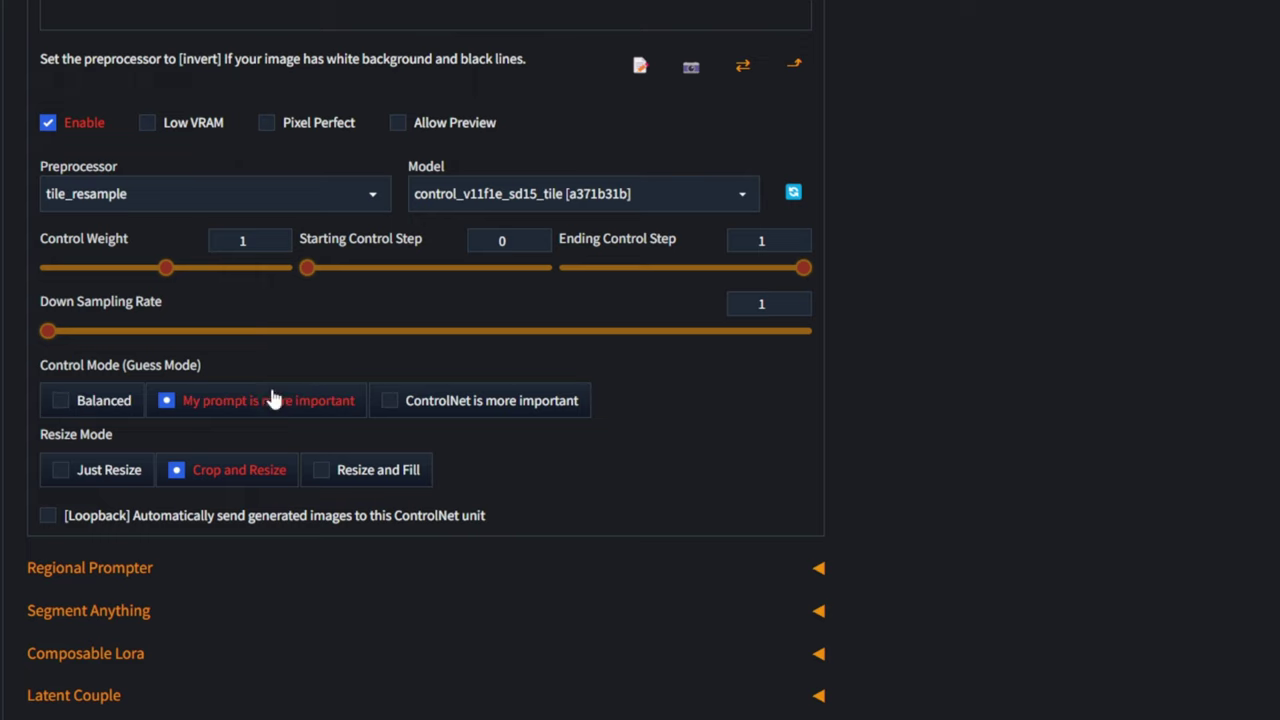
{"action": "scroll", "coordinate": [868, 277], "scroll_direction": "up", "scroll_amount": 1}
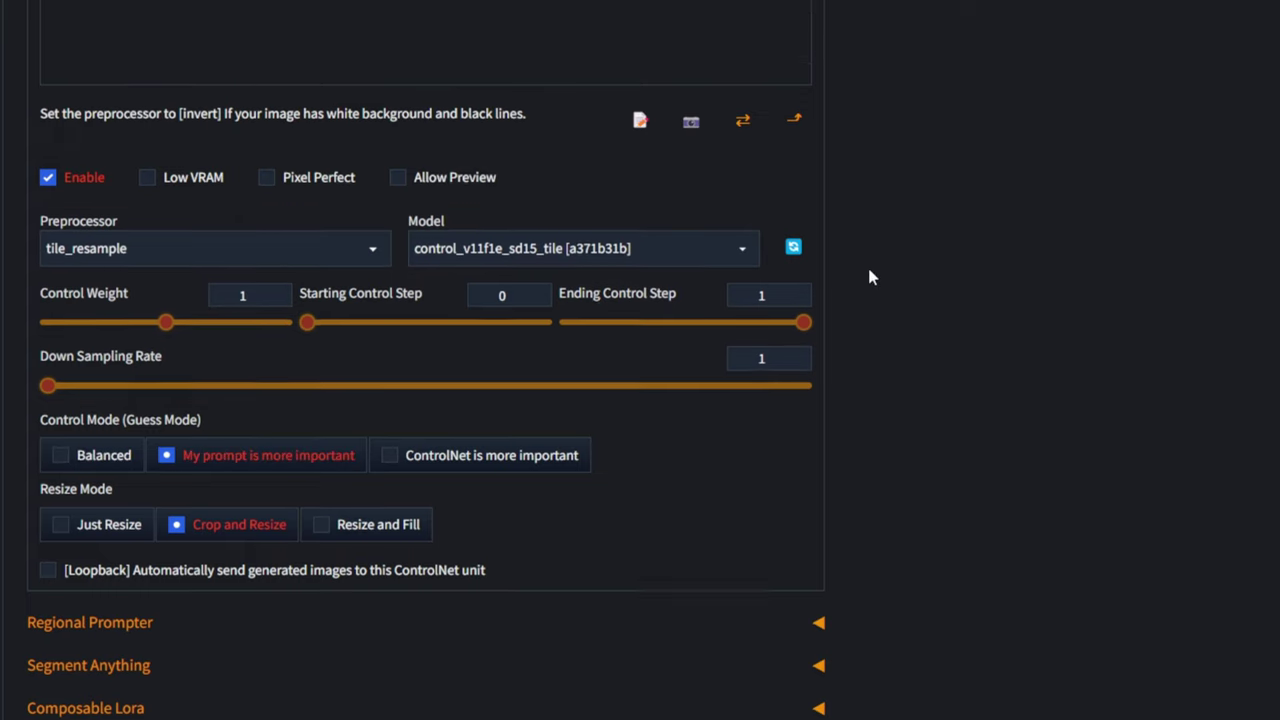
{"action": "scroll", "coordinate": [870, 277], "scroll_direction": "up", "scroll_amount": 9}
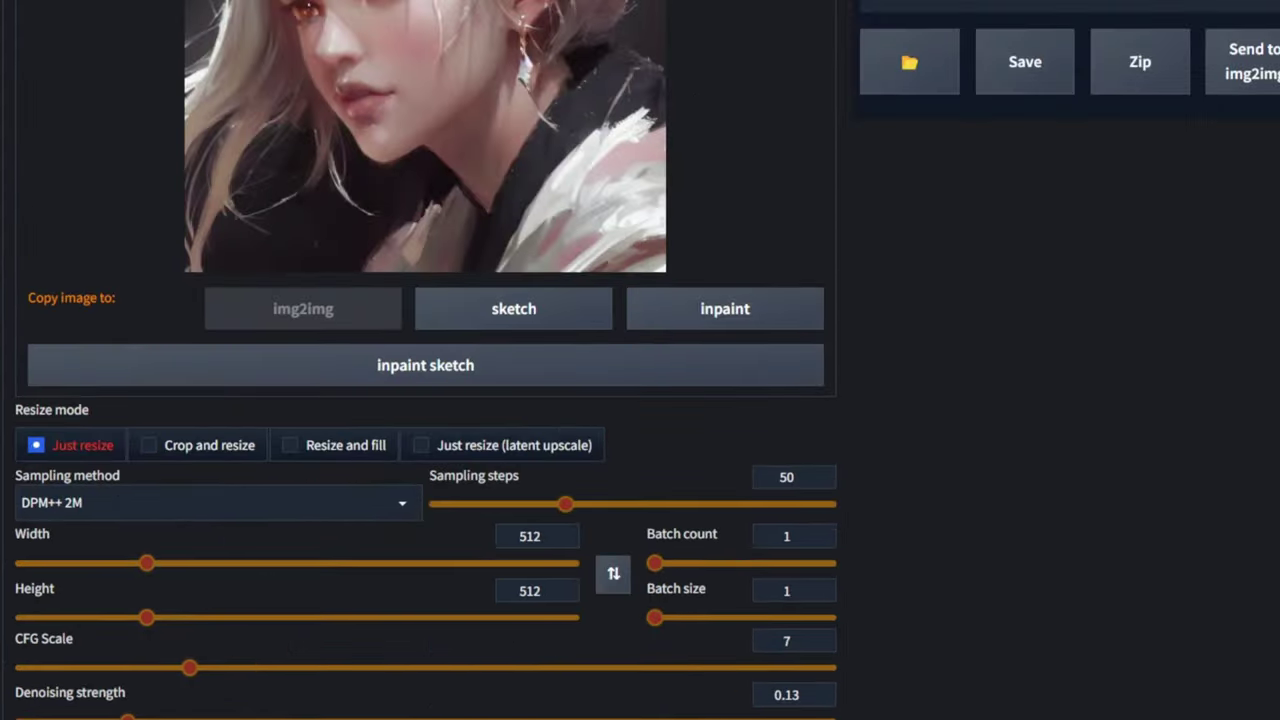
{"action": "scroll", "coordinate": [843, 314], "scroll_direction": "down", "scroll_amount": 11}
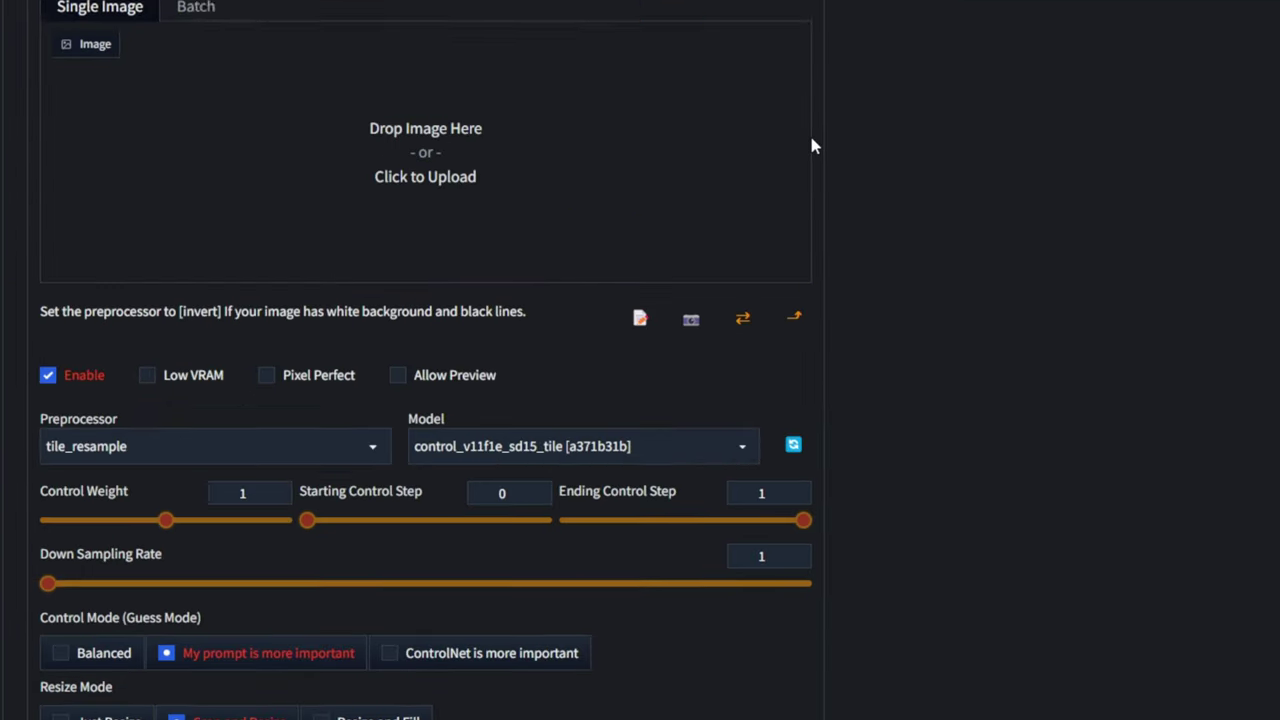
{"action": "left_click", "coordinate": [266, 296]}
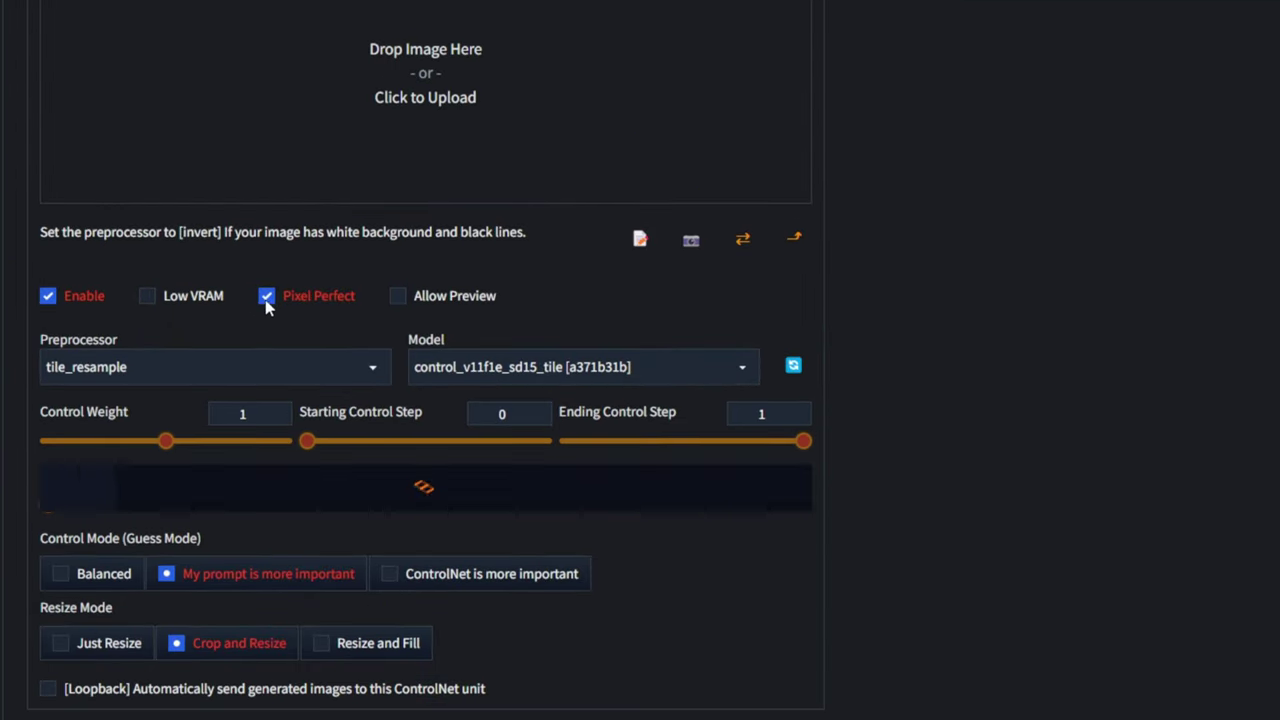
Step: Select the Ultimate SD upscale script with 4x-UltraSharp as its upscaler
{"action": "scroll", "coordinate": [1023, 195], "scroll_direction": "down", "scroll_amount": 3}
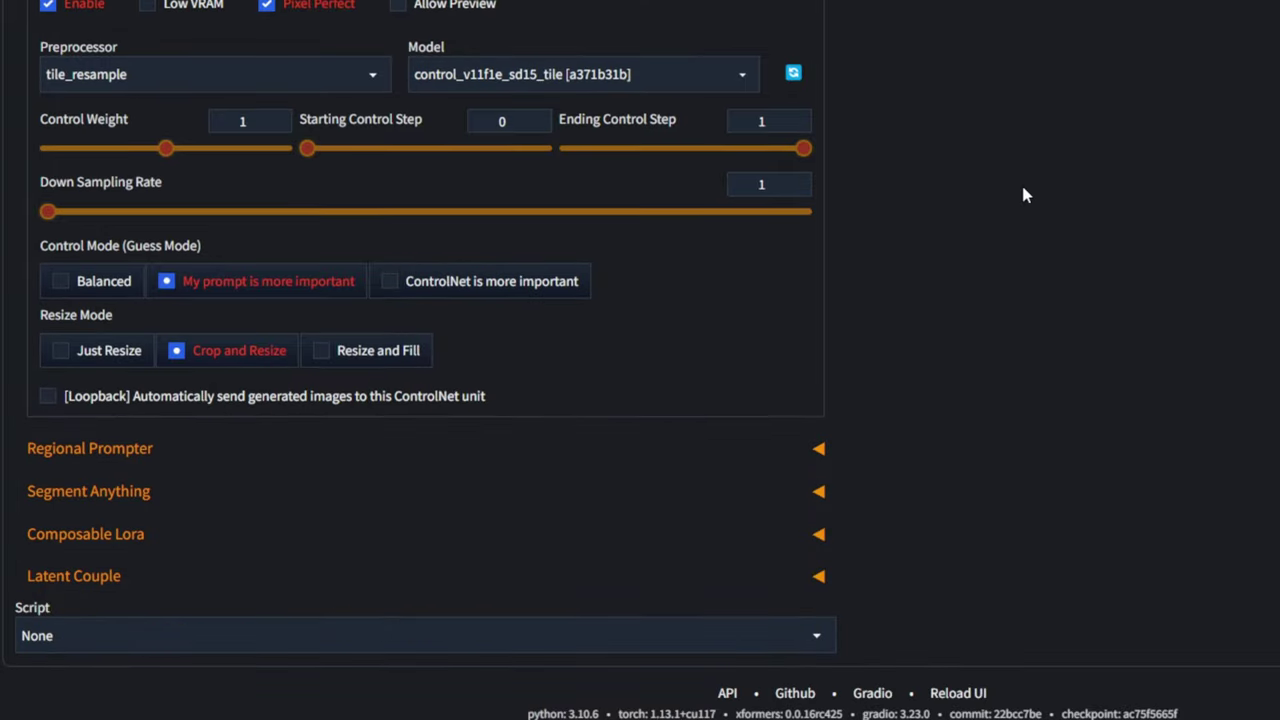
{"action": "left_click", "coordinate": [202, 638]}
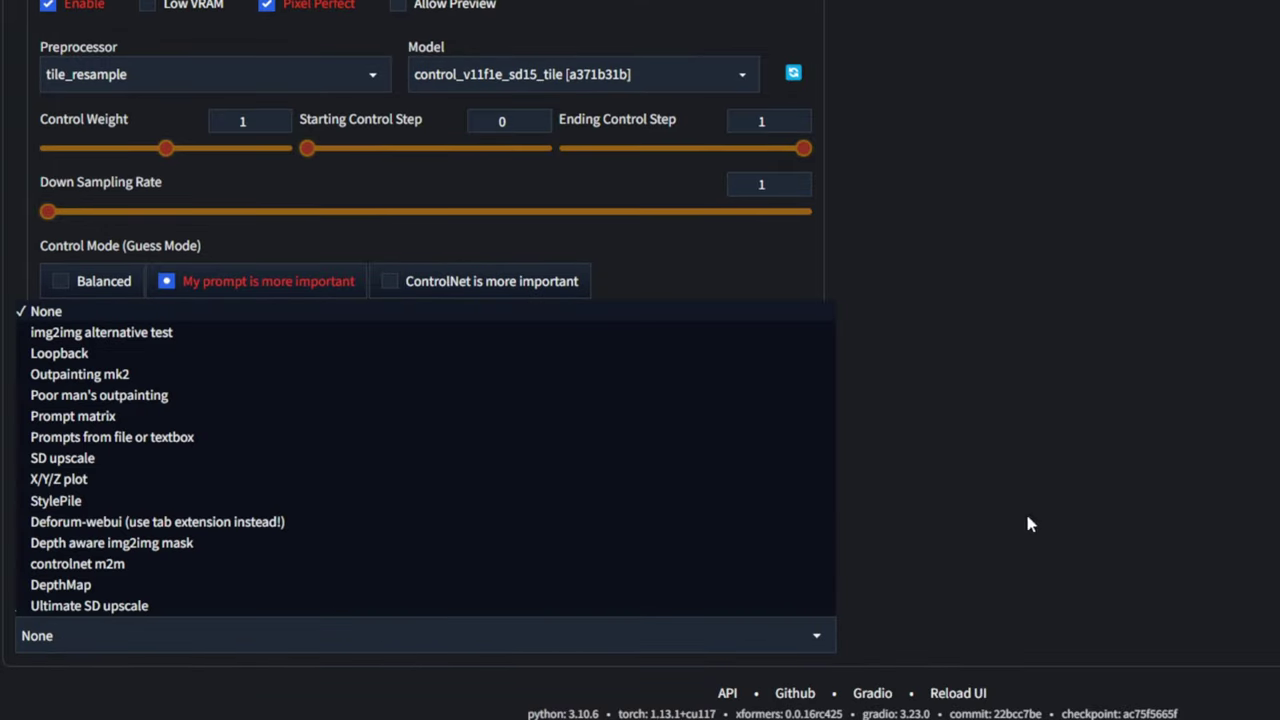
{"action": "left_click", "coordinate": [409, 605]}
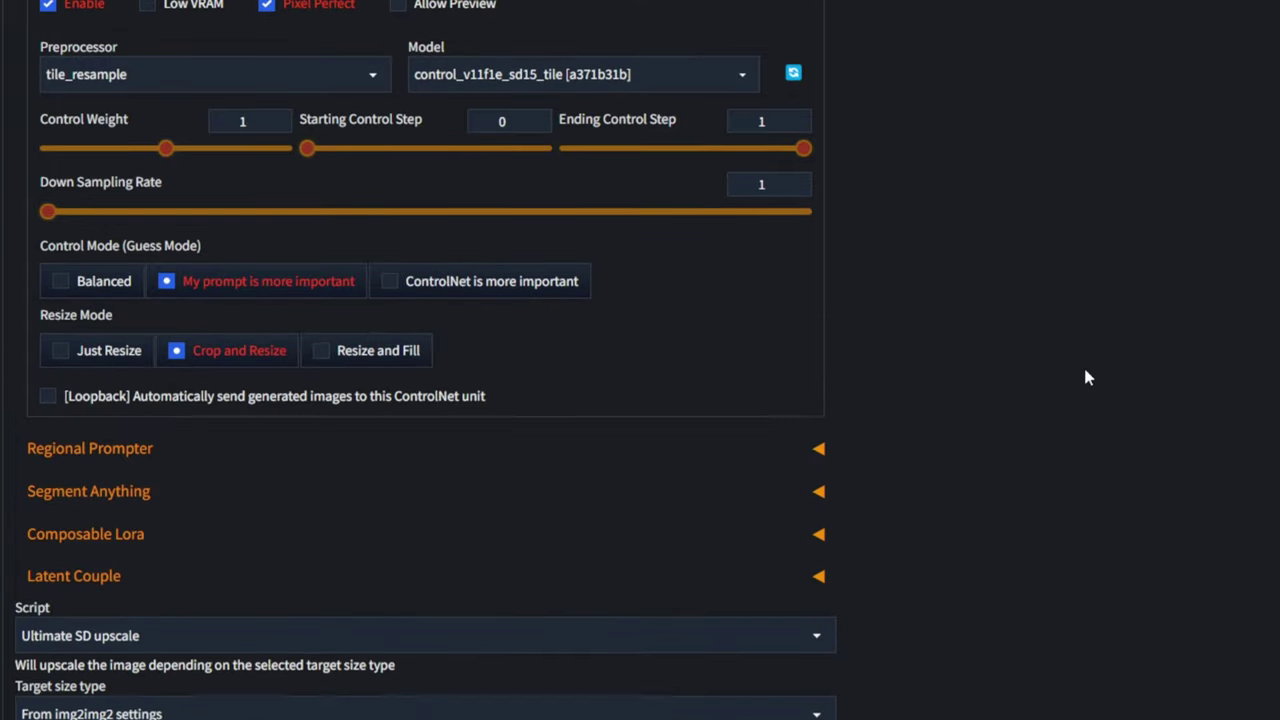
{"action": "scroll", "coordinate": [1086, 374], "scroll_direction": "down", "scroll_amount": 5}
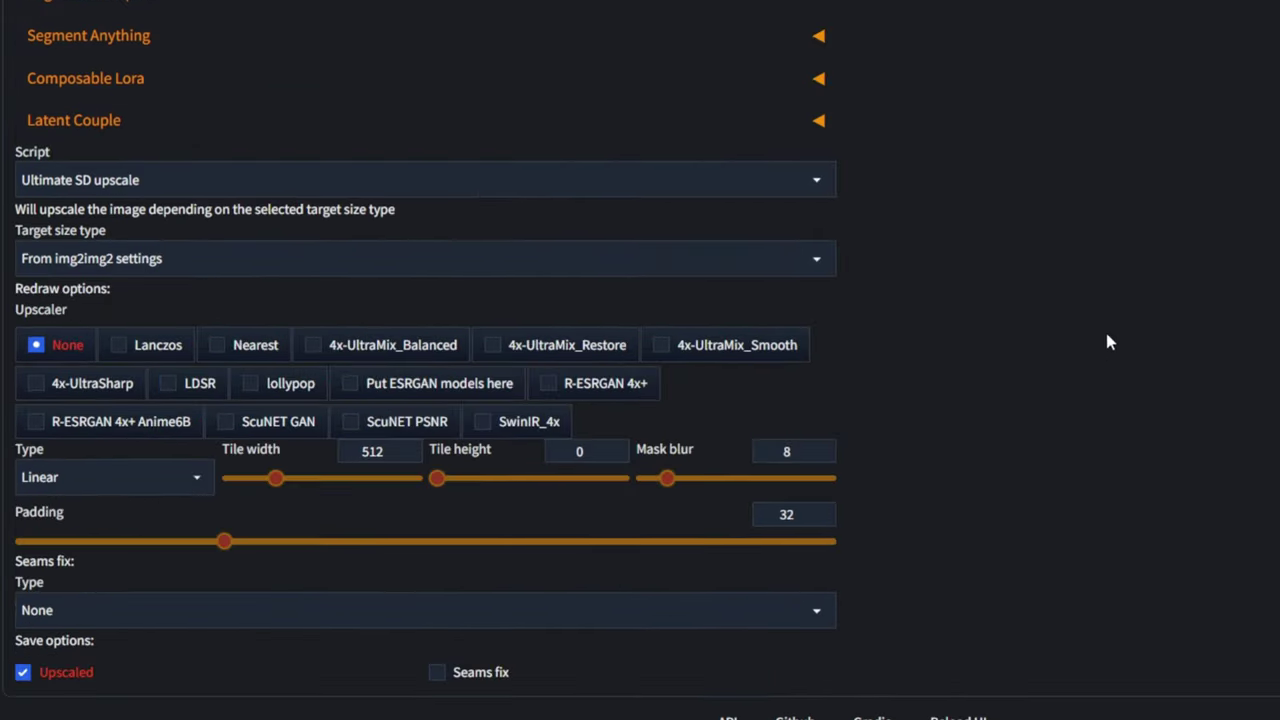
{"action": "left_click", "coordinate": [95, 390]}
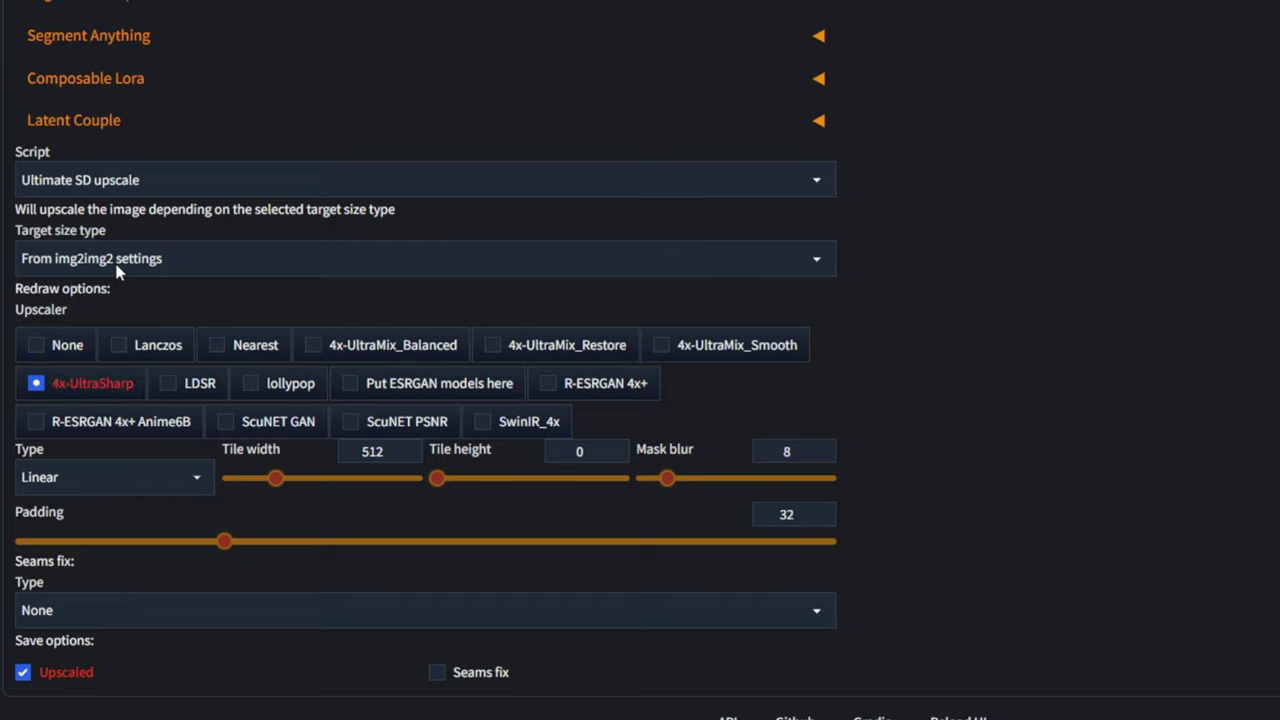
Step: Set the upscale target size type to "Scale from image size" with a scale of 4
{"action": "left_click", "coordinate": [117, 262]}
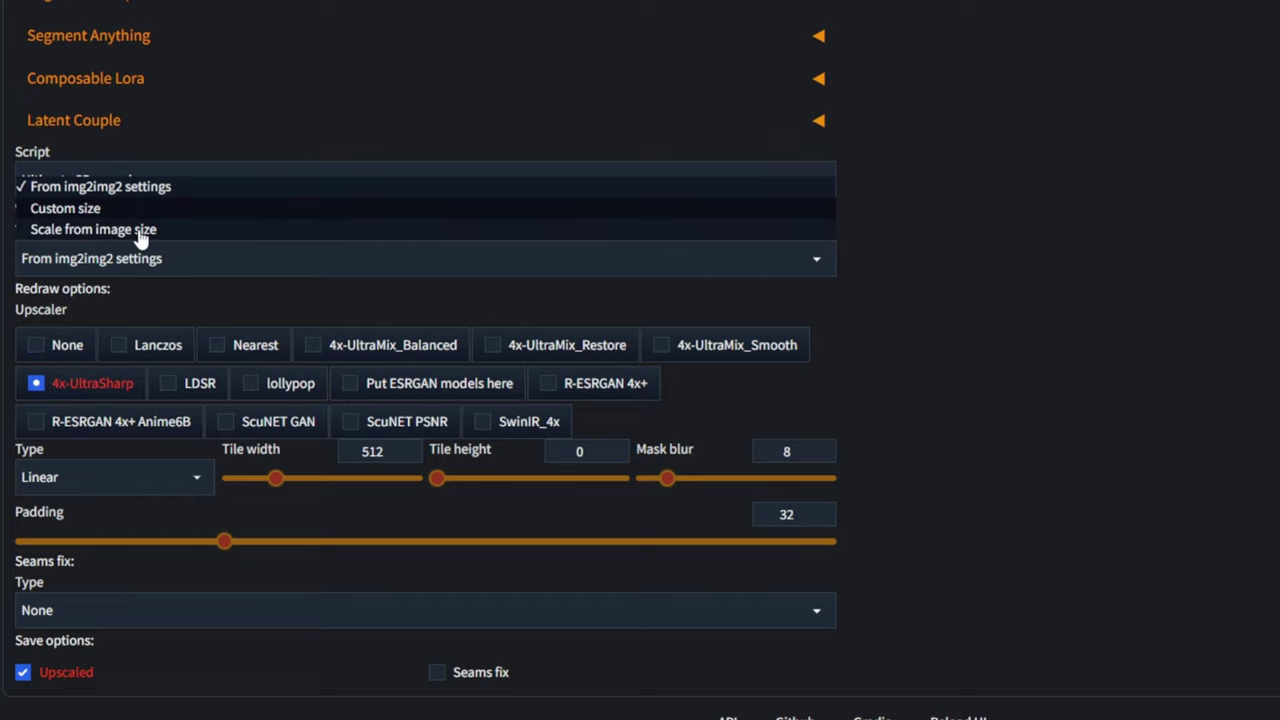
{"action": "left_click", "coordinate": [141, 230]}
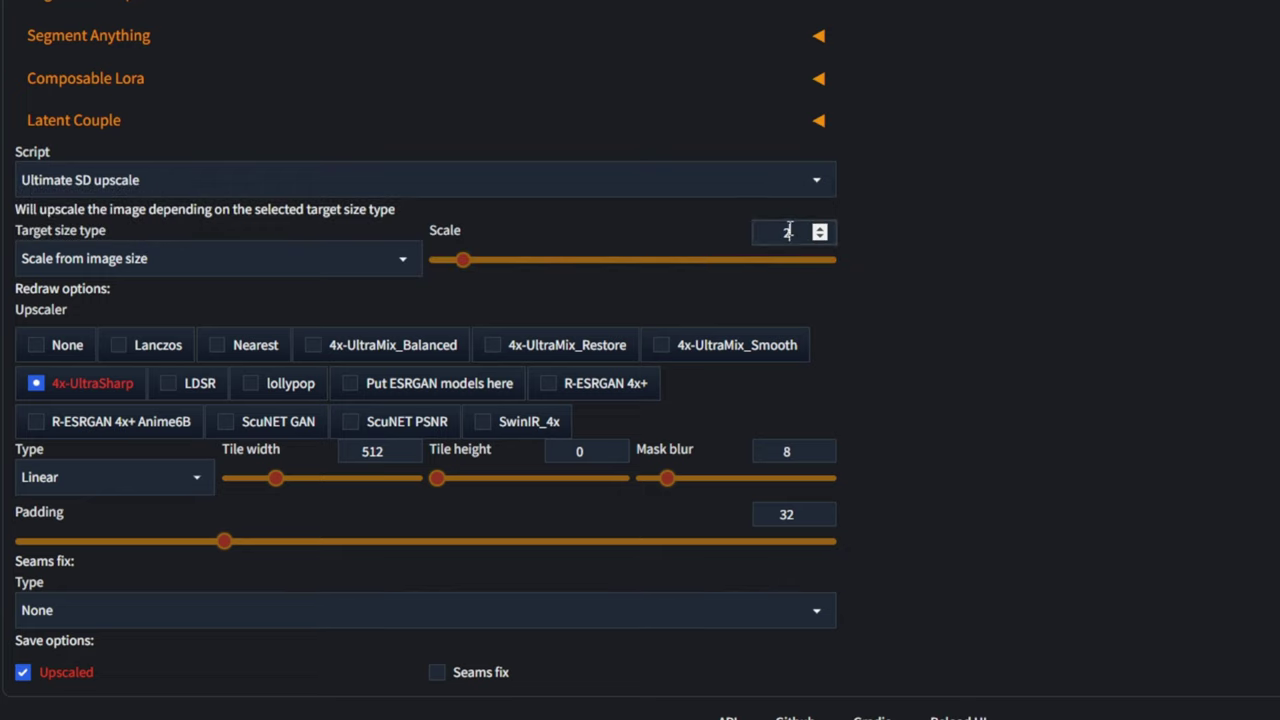
{"action": "double_click", "coordinate": [788, 231]}
{"action": "type", "text": "4"}
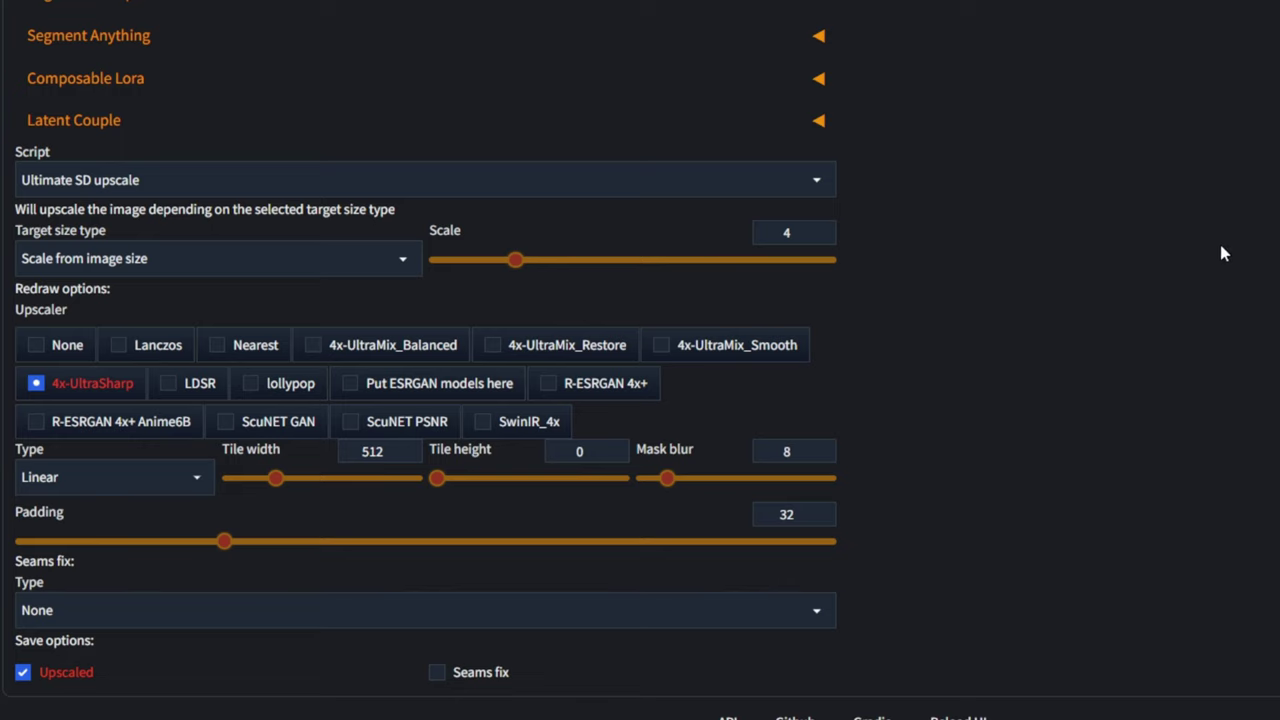
Step: Set the upscale script's tile height to 512 to match the tile width
{"action": "scroll", "coordinate": [1182, 254], "scroll_direction": "down", "scroll_amount": 2}
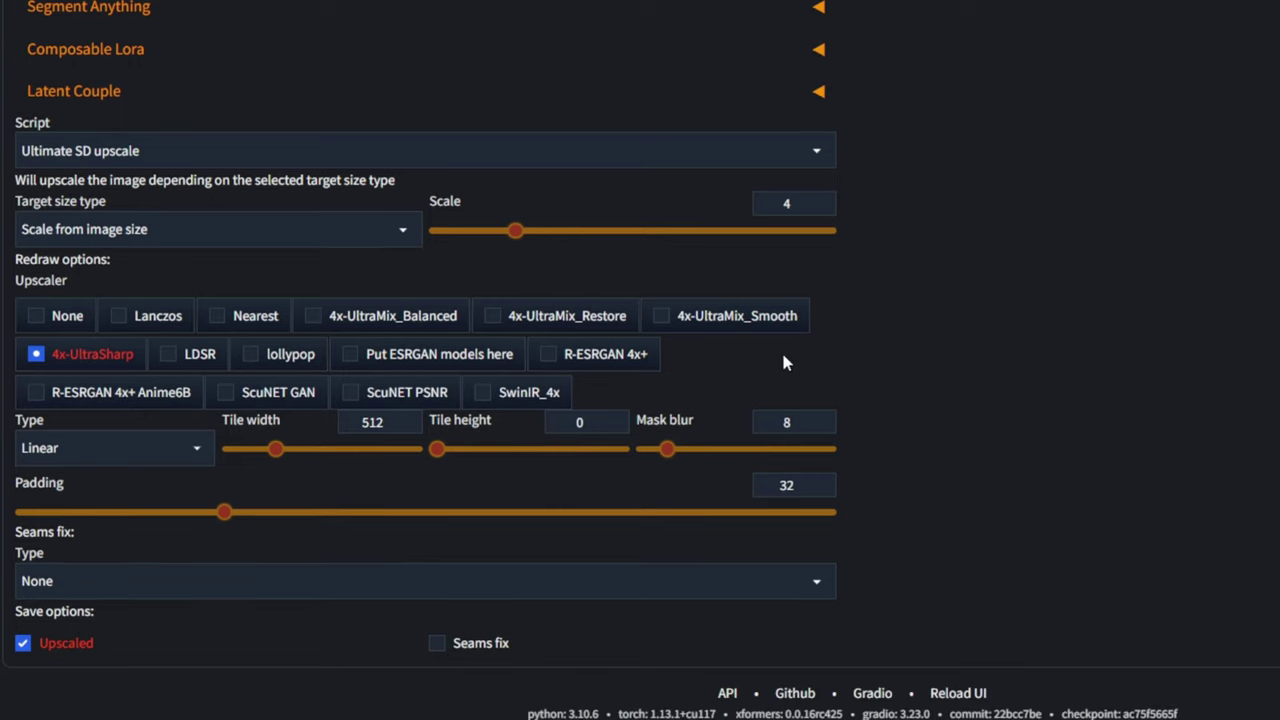
{"action": "double_click", "coordinate": [372, 422]}
{"action": "double_click", "coordinate": [580, 422]}
{"action": "type", "text": "512"}
Step: Set the redraw mask blur to 20 and the redraw padding to 55
{"action": "double_click", "coordinate": [786, 422]}
{"action": "type", "text": "50"}
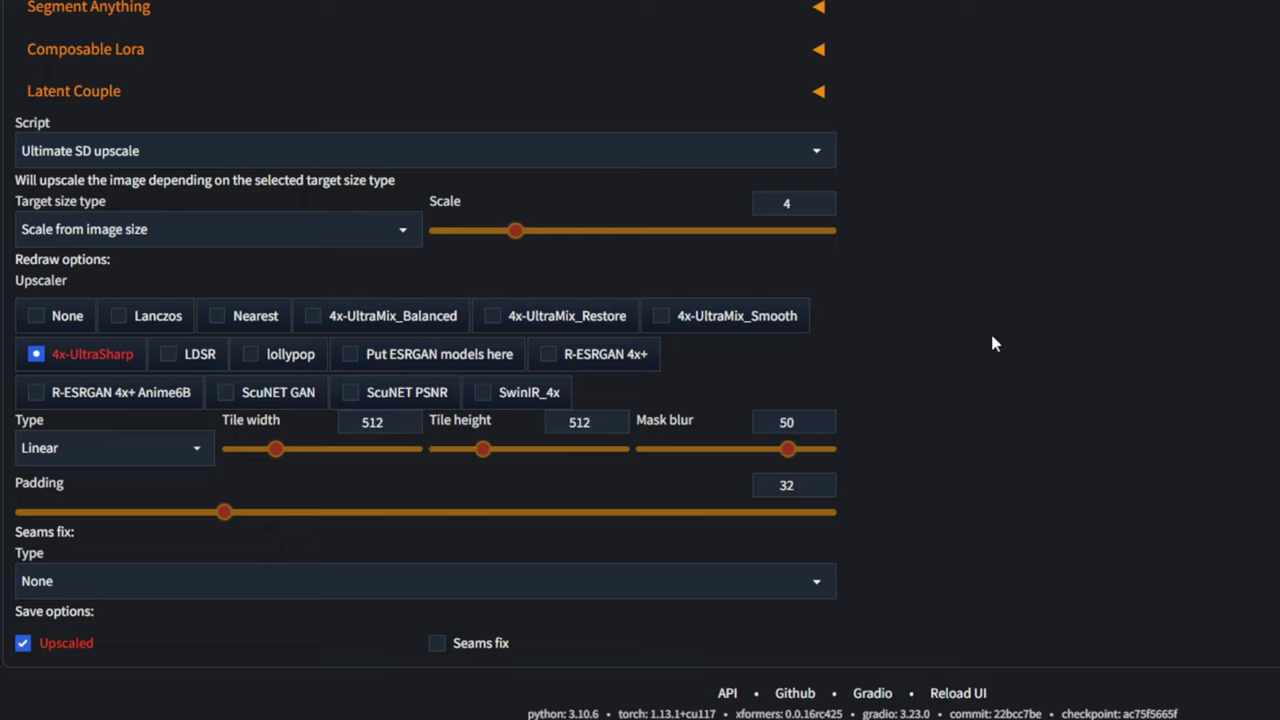
{"action": "double_click", "coordinate": [786, 422]}
{"action": "type", "text": "20"}
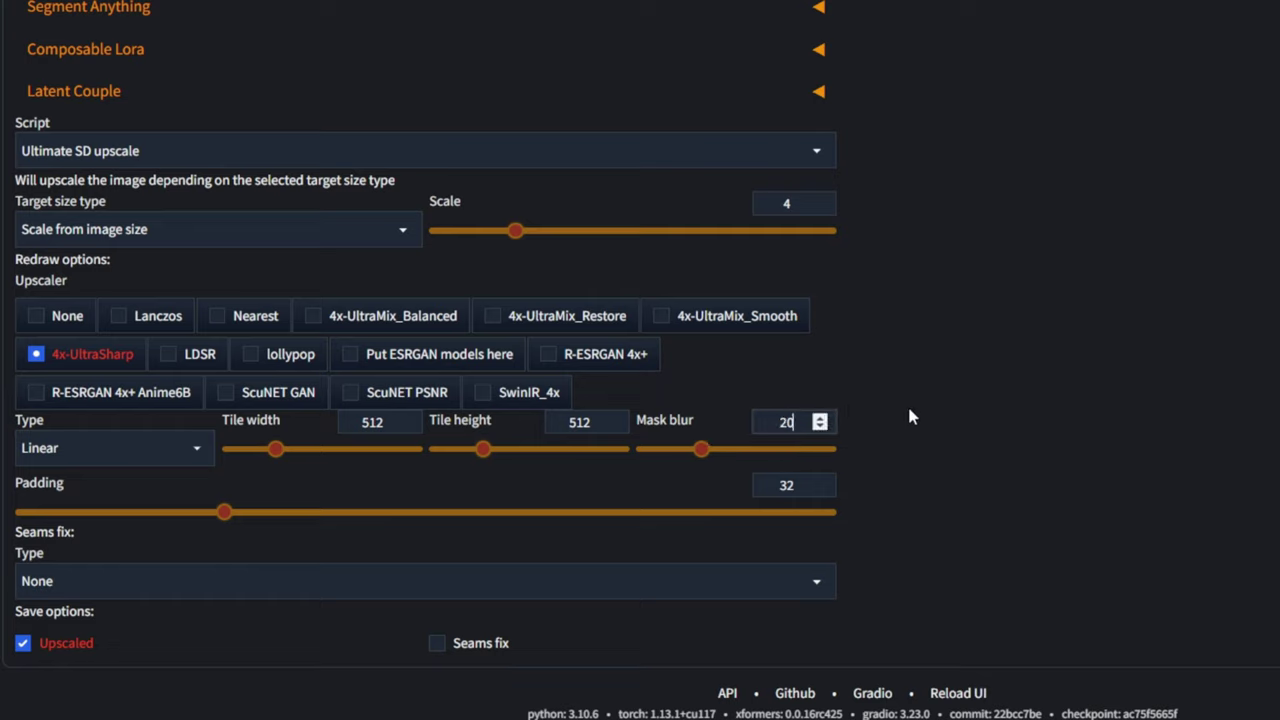
{"action": "double_click", "coordinate": [788, 485]}
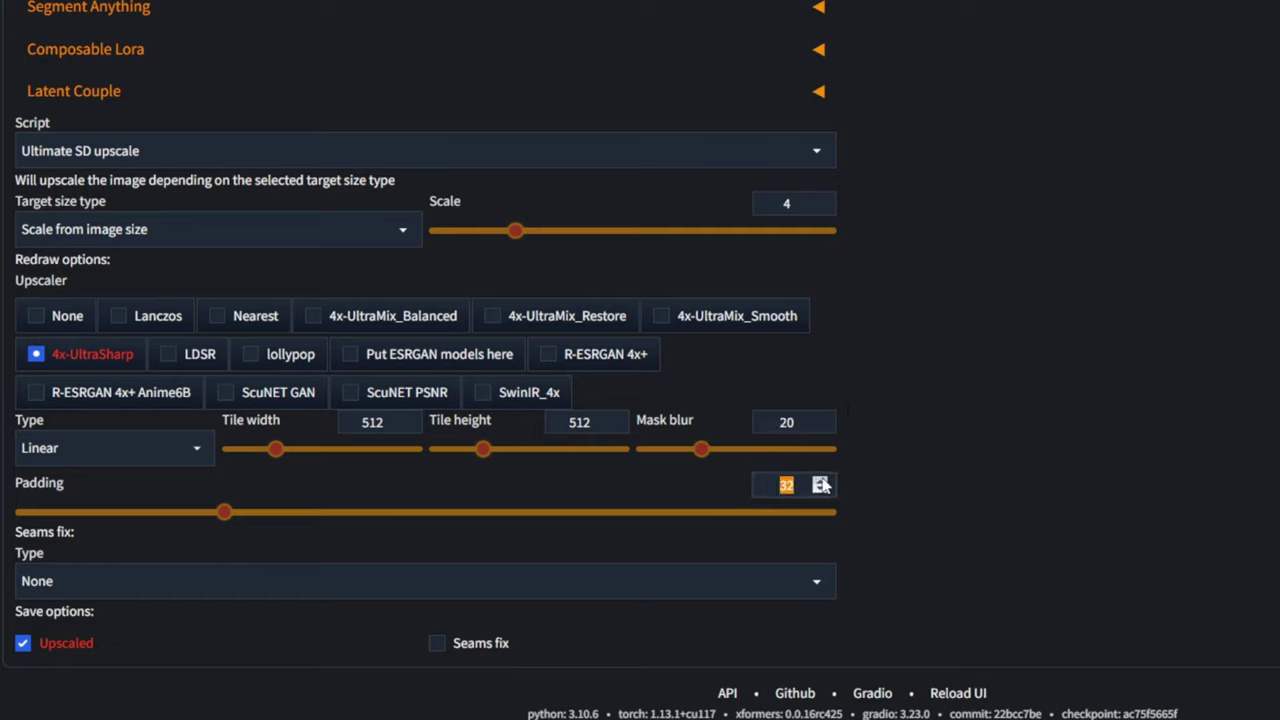
{"action": "type", "text": "55"}
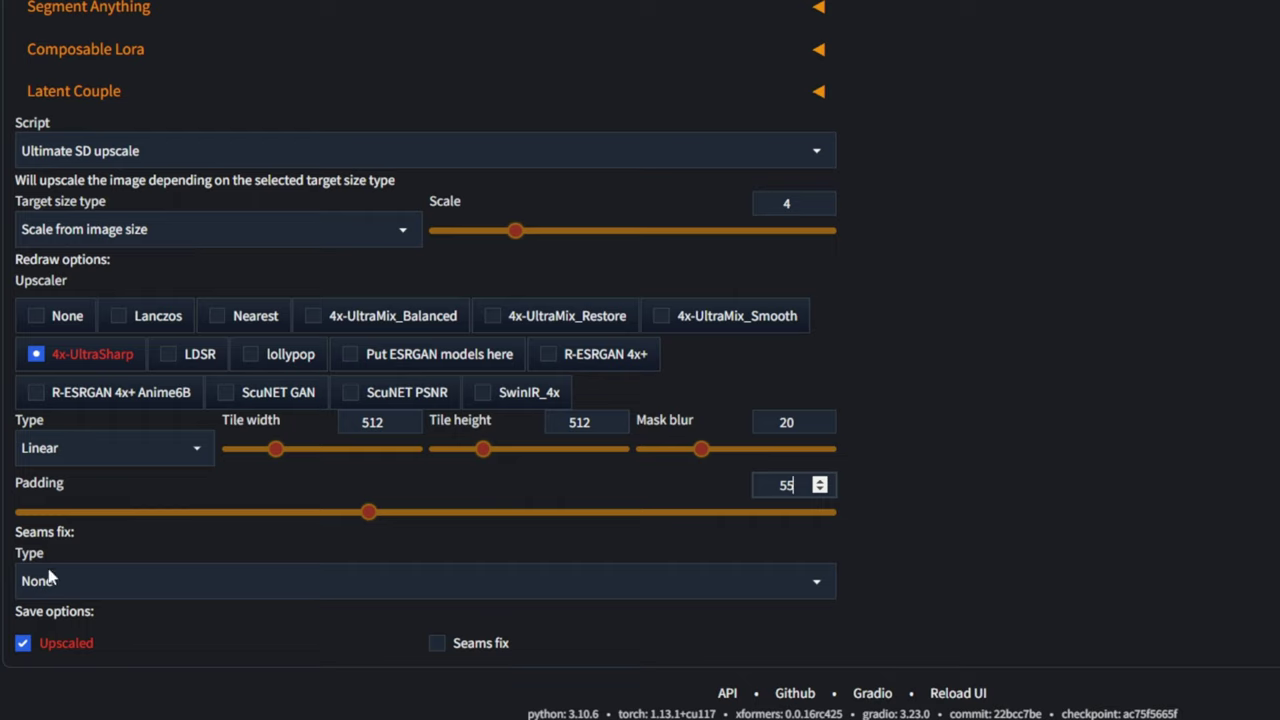
Step: Set the seams fix type to "Half tile offset pass" with a mask blur of 16
{"action": "left_click", "coordinate": [127, 594]}
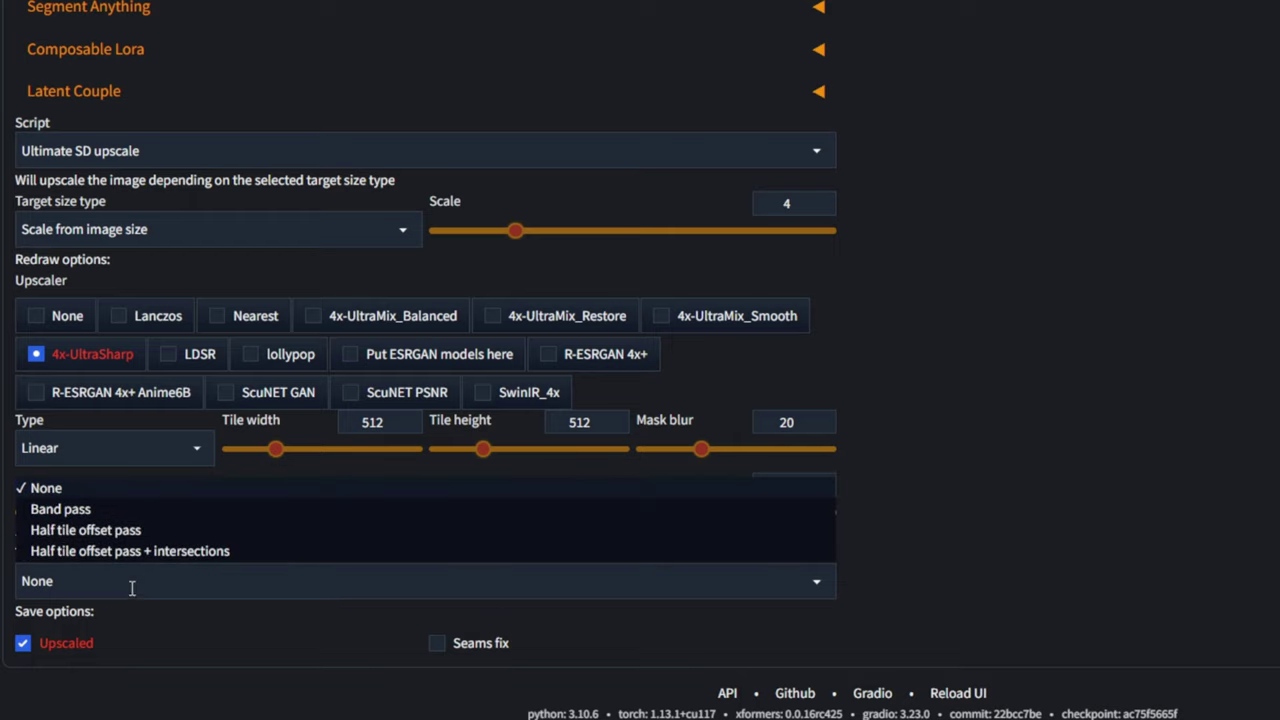
{"action": "left_click", "coordinate": [118, 532]}
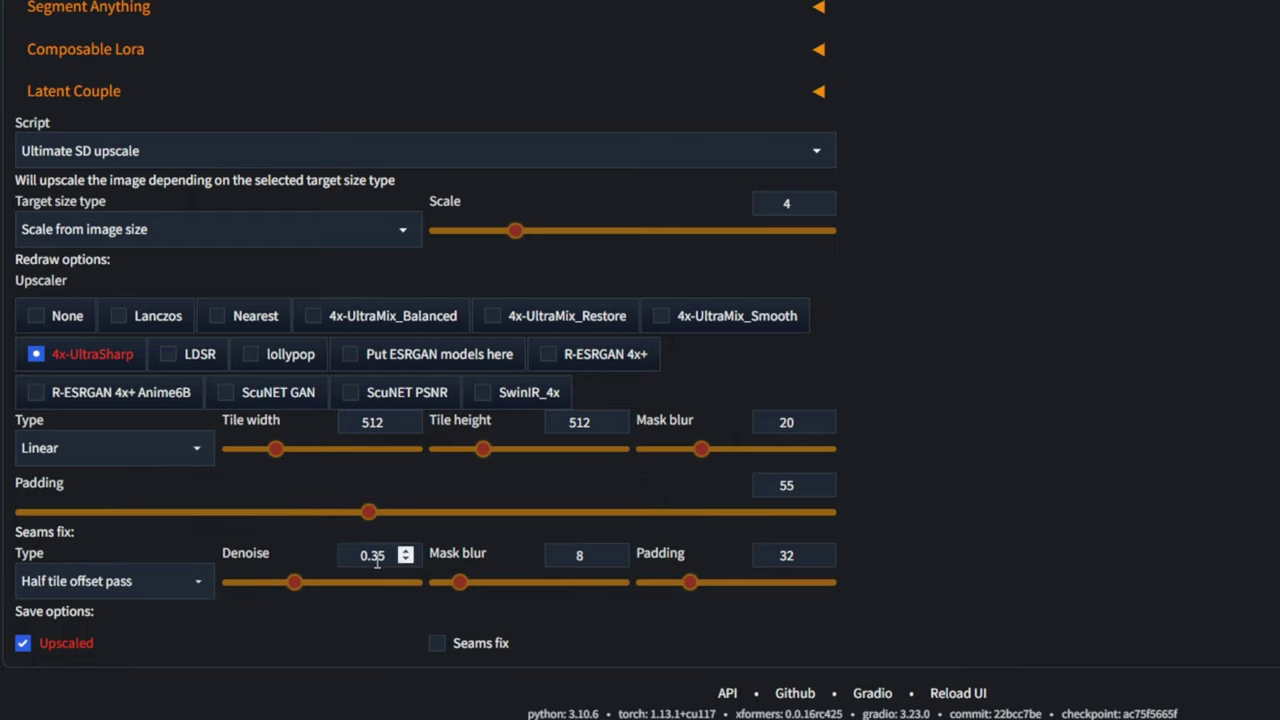
{"action": "left_click", "coordinate": [555, 553]}
{"action": "key", "text": "BackSpace"}
{"action": "type", "text": "16"}
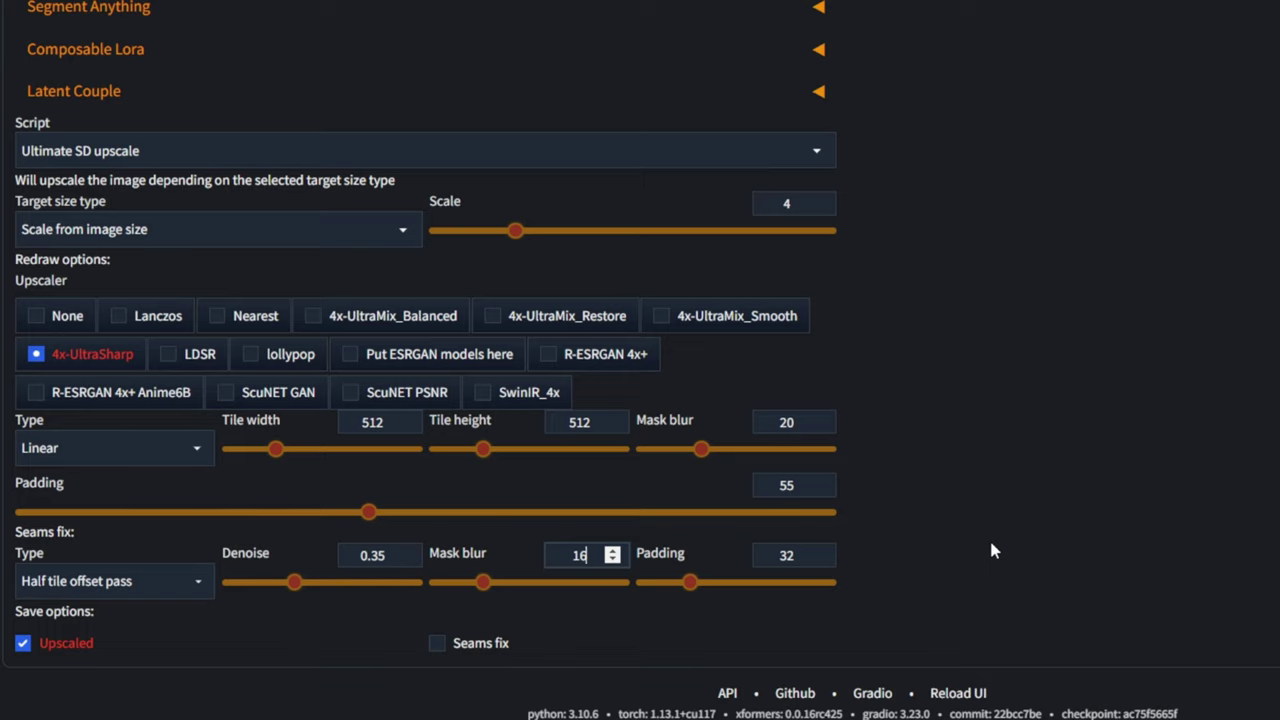
Step: Generate the upscaled portrait with ControlNet tile and inspect the result at full view
{"action": "scroll", "coordinate": [993, 551], "scroll_direction": "up", "scroll_amount": 15}
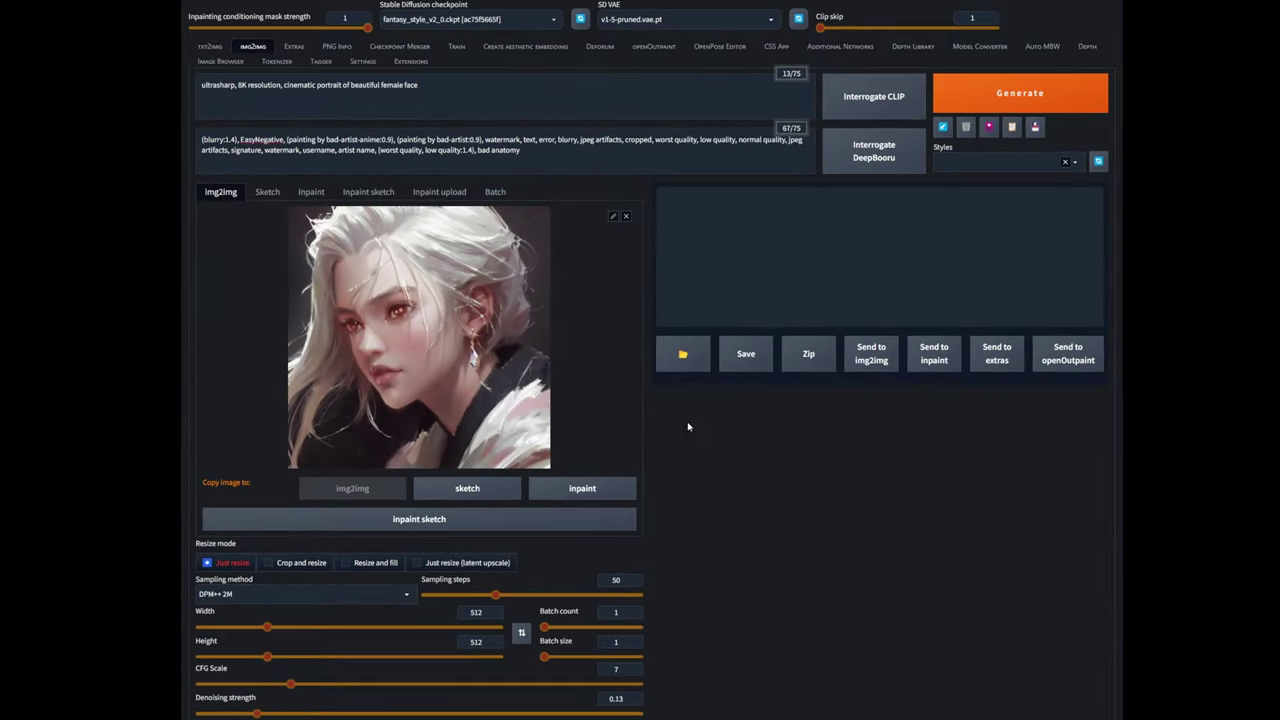
{"action": "left_click", "coordinate": [1020, 94]}
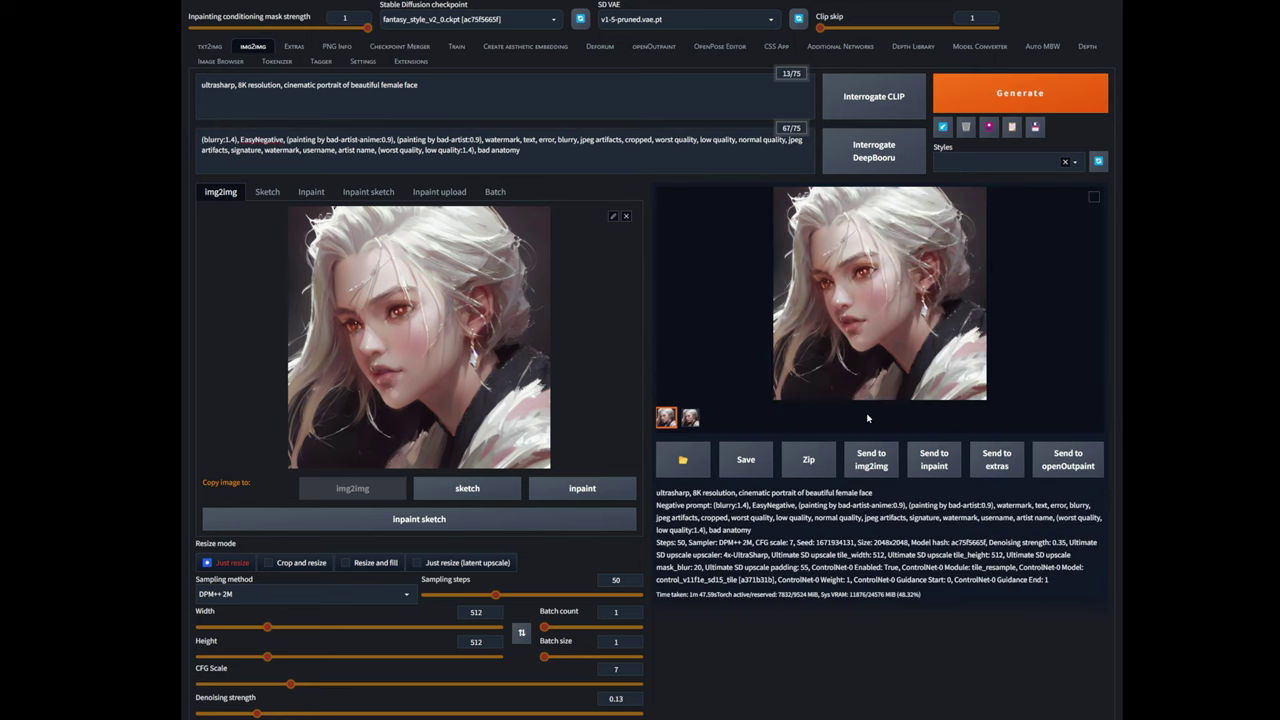
{"action": "left_click", "coordinate": [876, 350]}
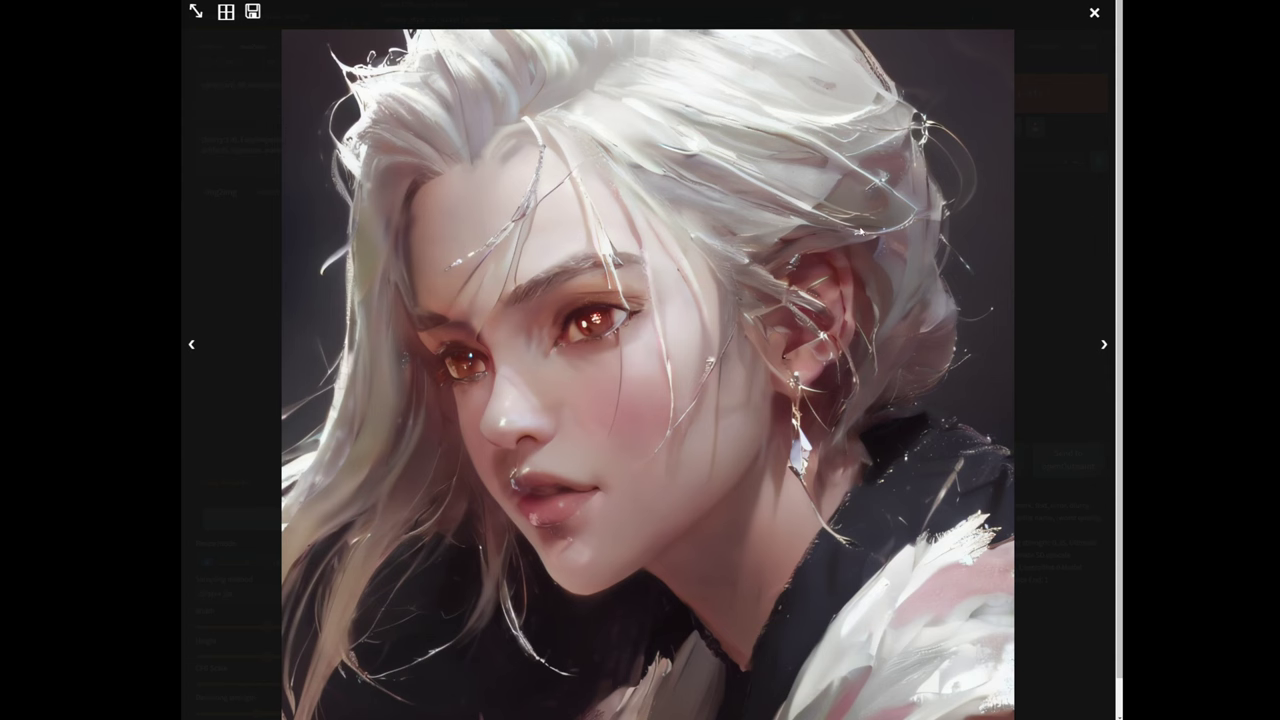
{"action": "left_click", "coordinate": [1068, 195]}
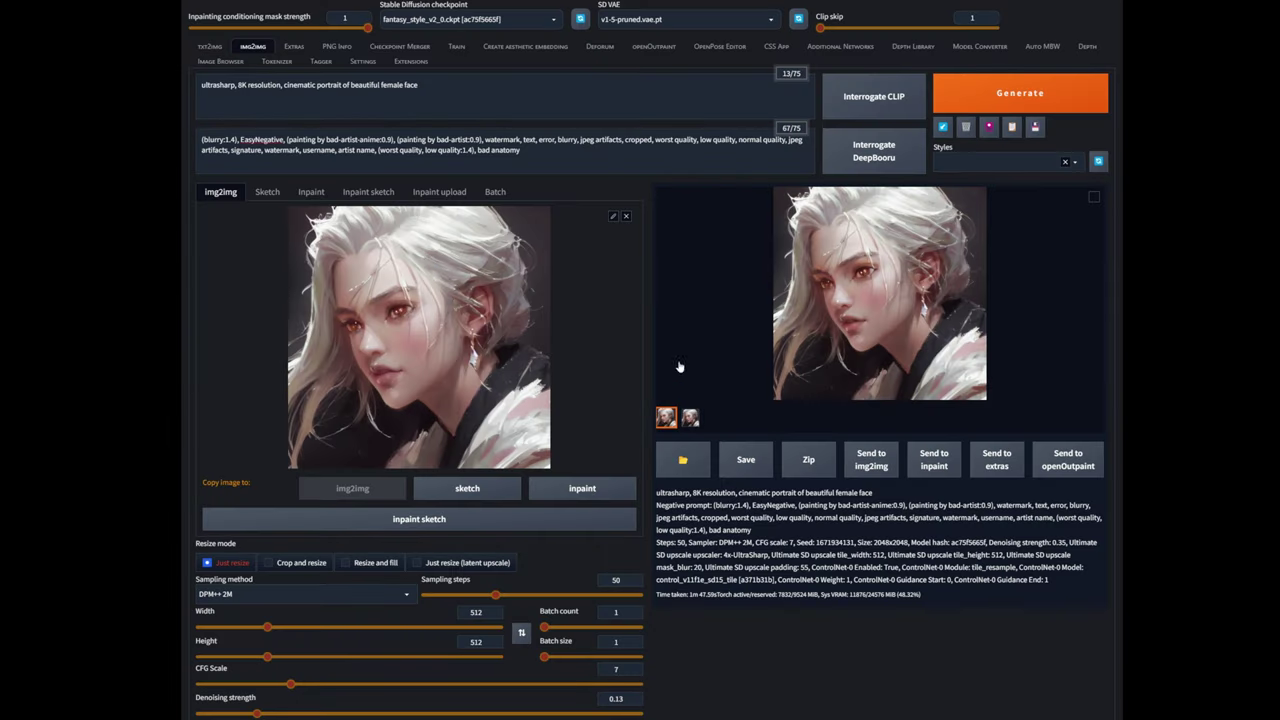
{"action": "left_click", "coordinate": [887, 325]}
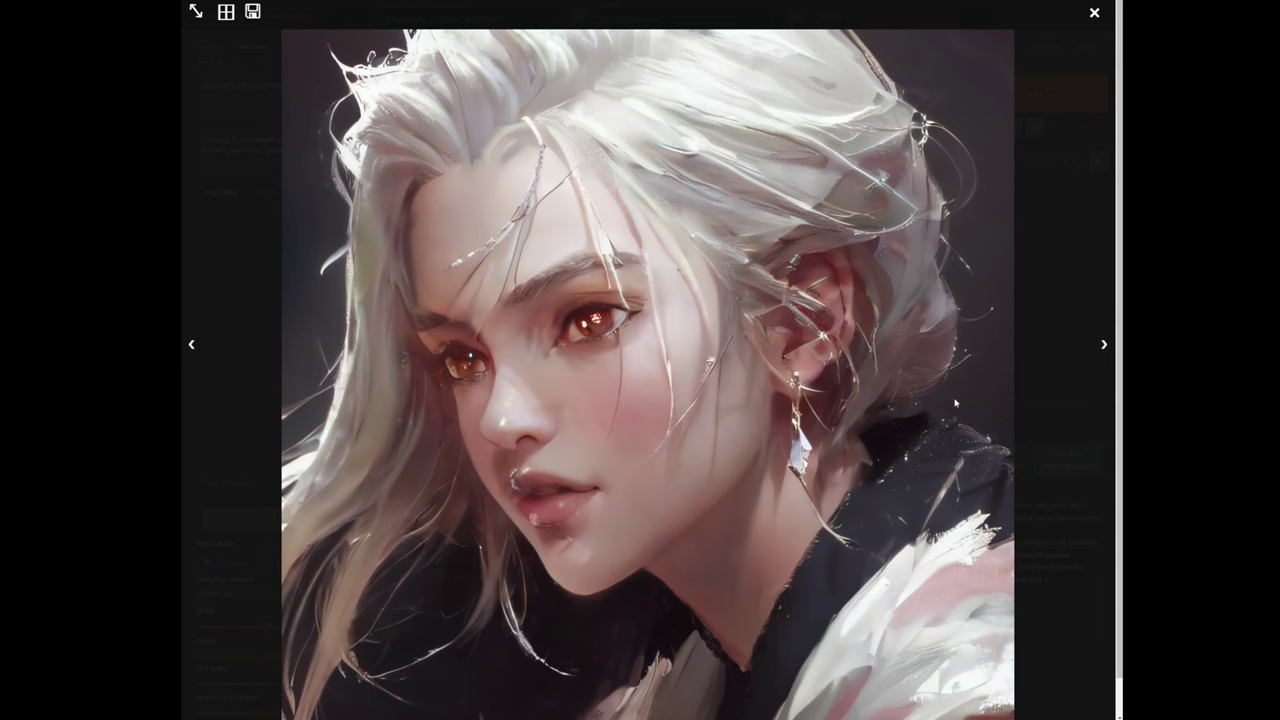
{"action": "left_click", "coordinate": [314, 622]}
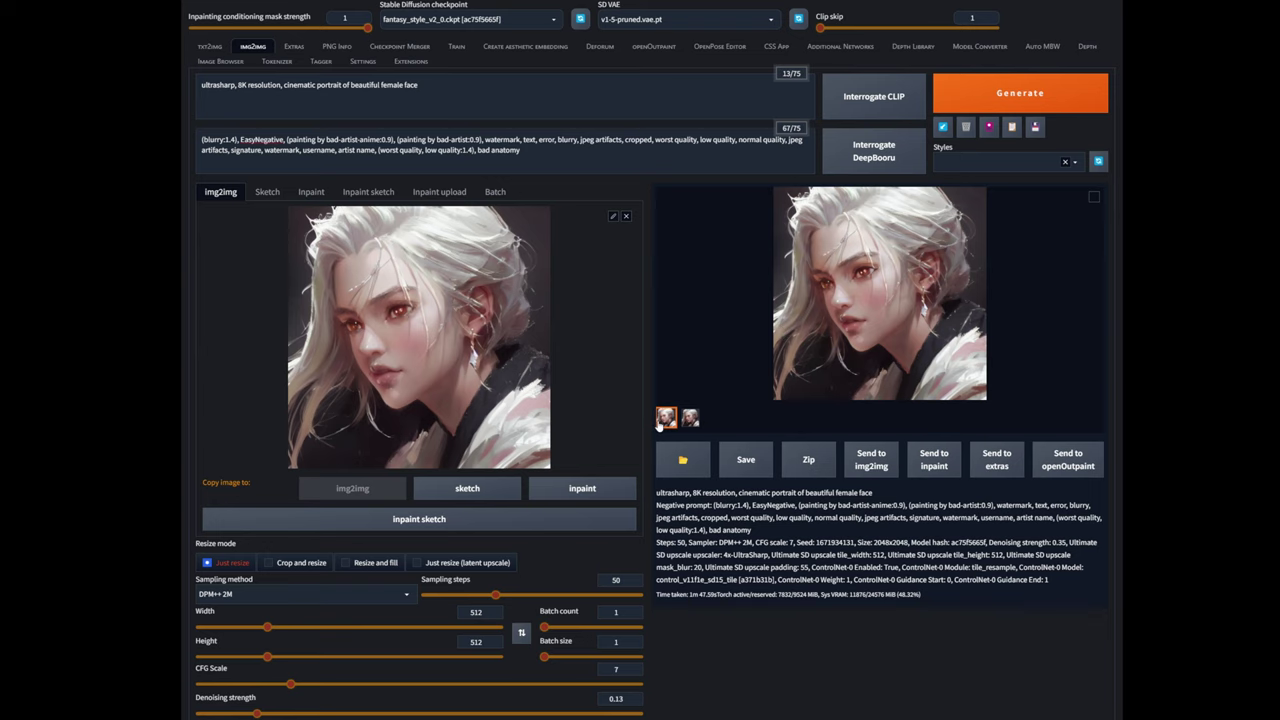
Step: Disable ControlNet, generate the upscale again with the same script settings, and view the result enlarged
{"action": "scroll", "coordinate": [678, 449], "scroll_direction": "down", "scroll_amount": 6}
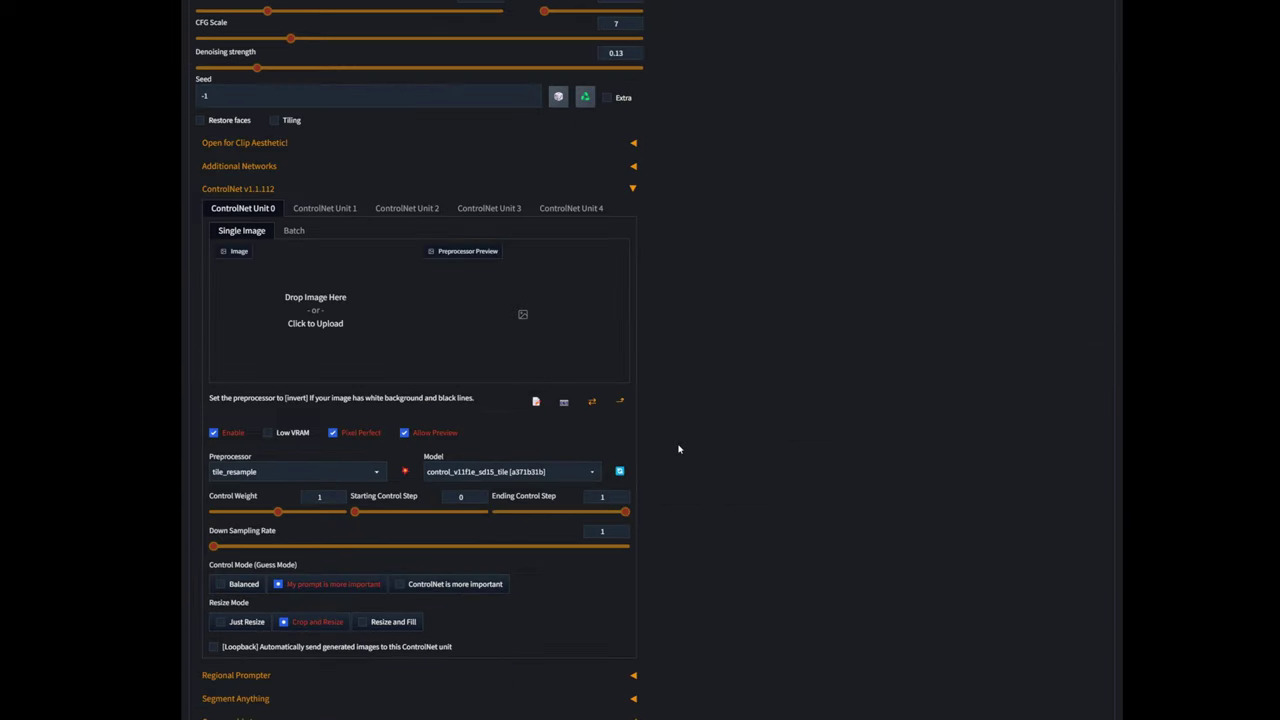
{"action": "left_click", "coordinate": [226, 433]}
{"action": "scroll", "coordinate": [683, 471], "scroll_direction": "down", "scroll_amount": 4}
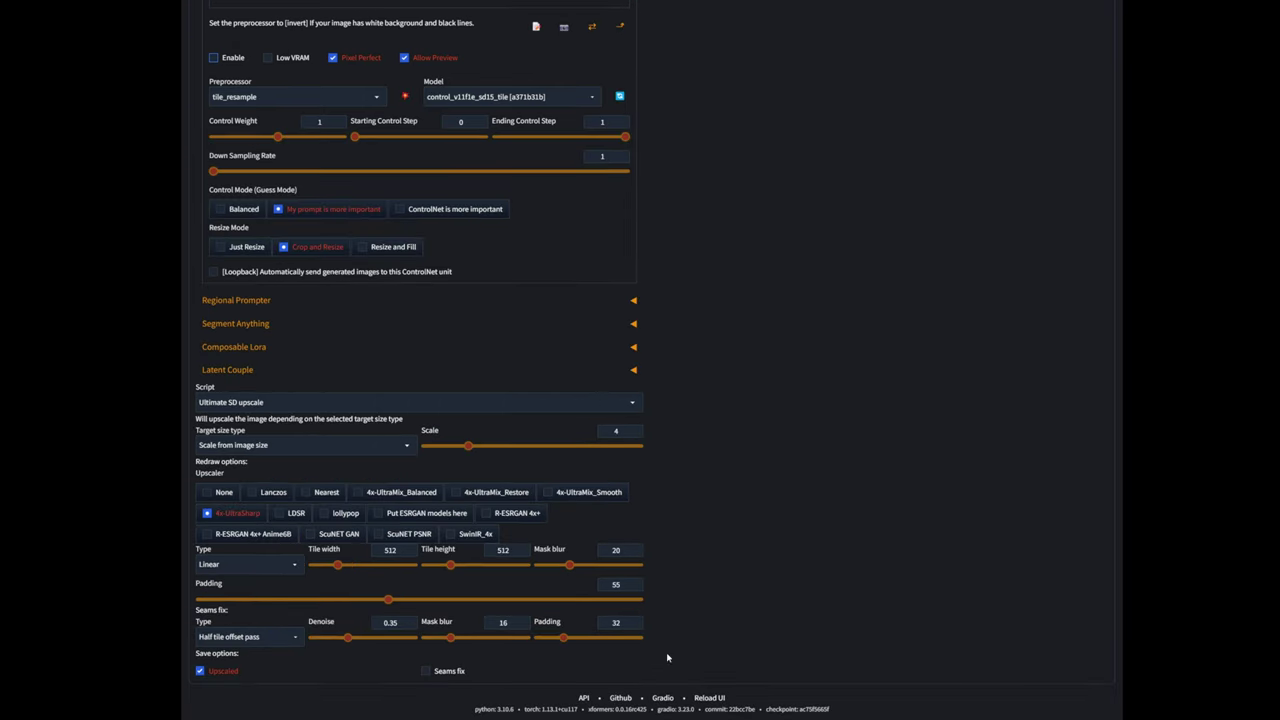
{"action": "scroll", "coordinate": [812, 463], "scroll_direction": "up", "scroll_amount": 2}
{"action": "scroll", "coordinate": [812, 463], "scroll_direction": "up", "scroll_amount": 10}
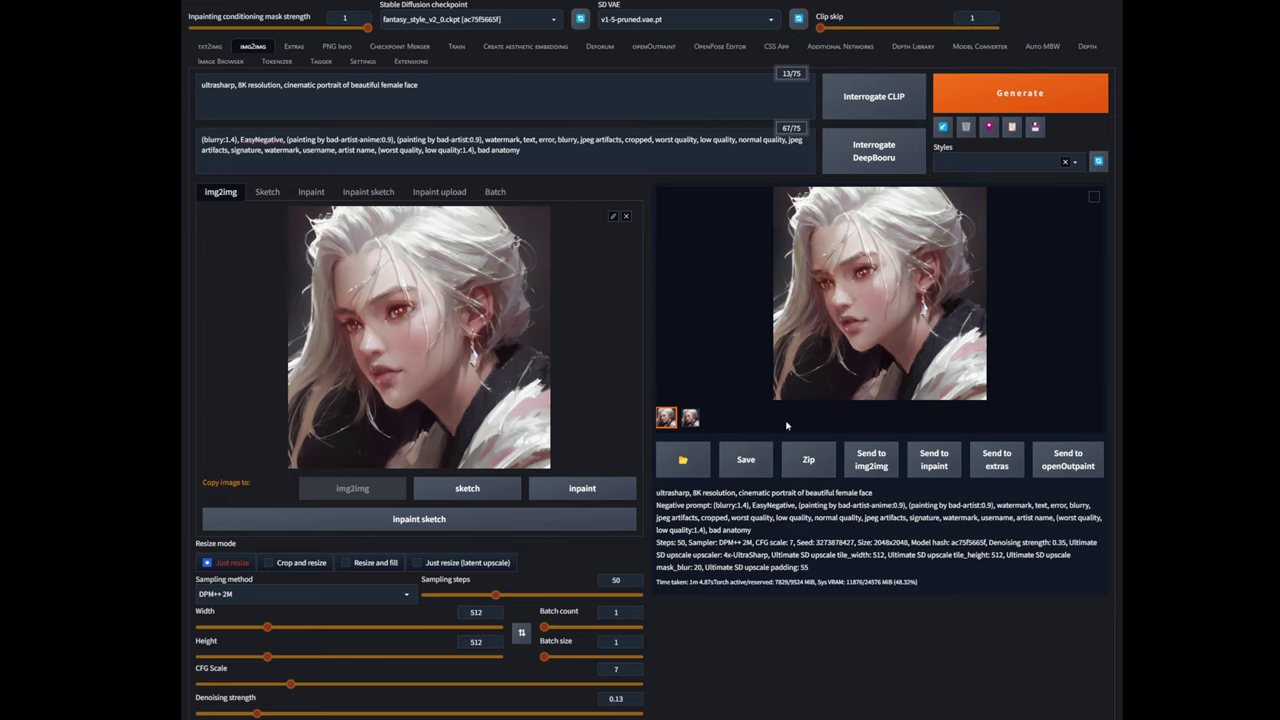
{"action": "left_click", "coordinate": [914, 345]}
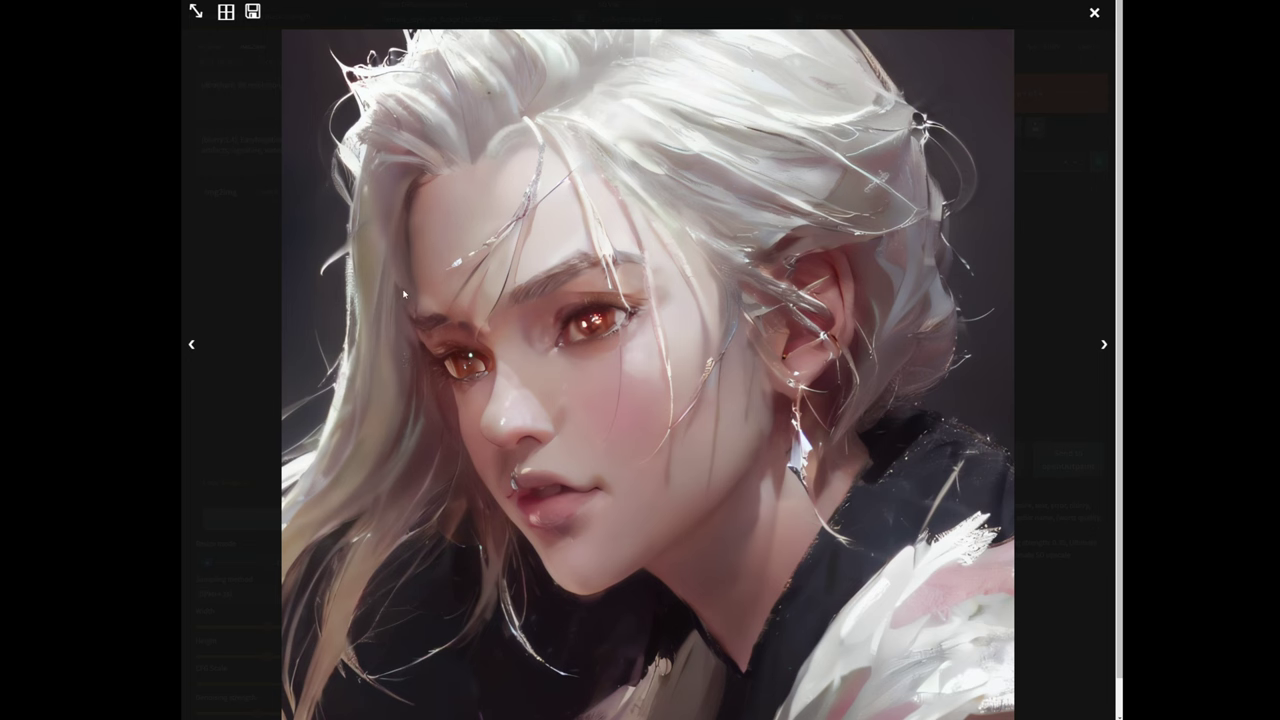
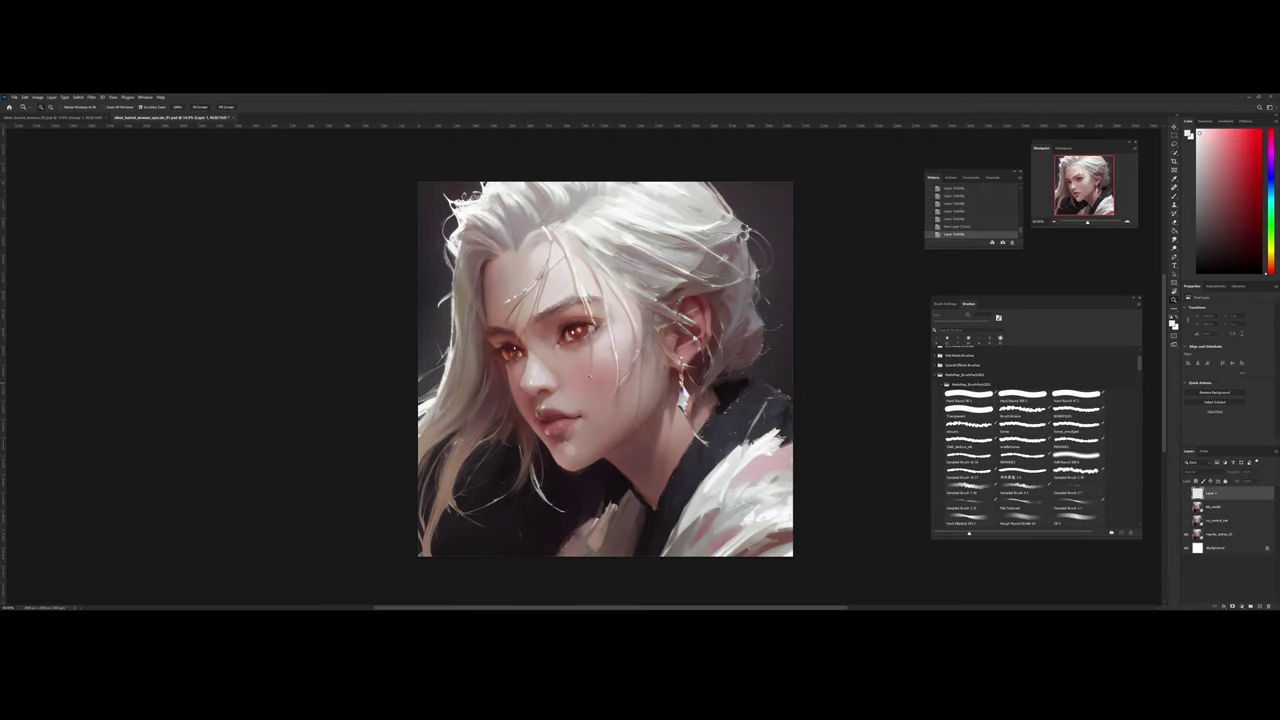
Step: Switch to Photoshop and toggle layer visibility to compare the face detail of the upscaled portrait versions
{"action": "scroll", "coordinate": [630, 354], "scroll_direction": "up", "scroll_amount": 1}
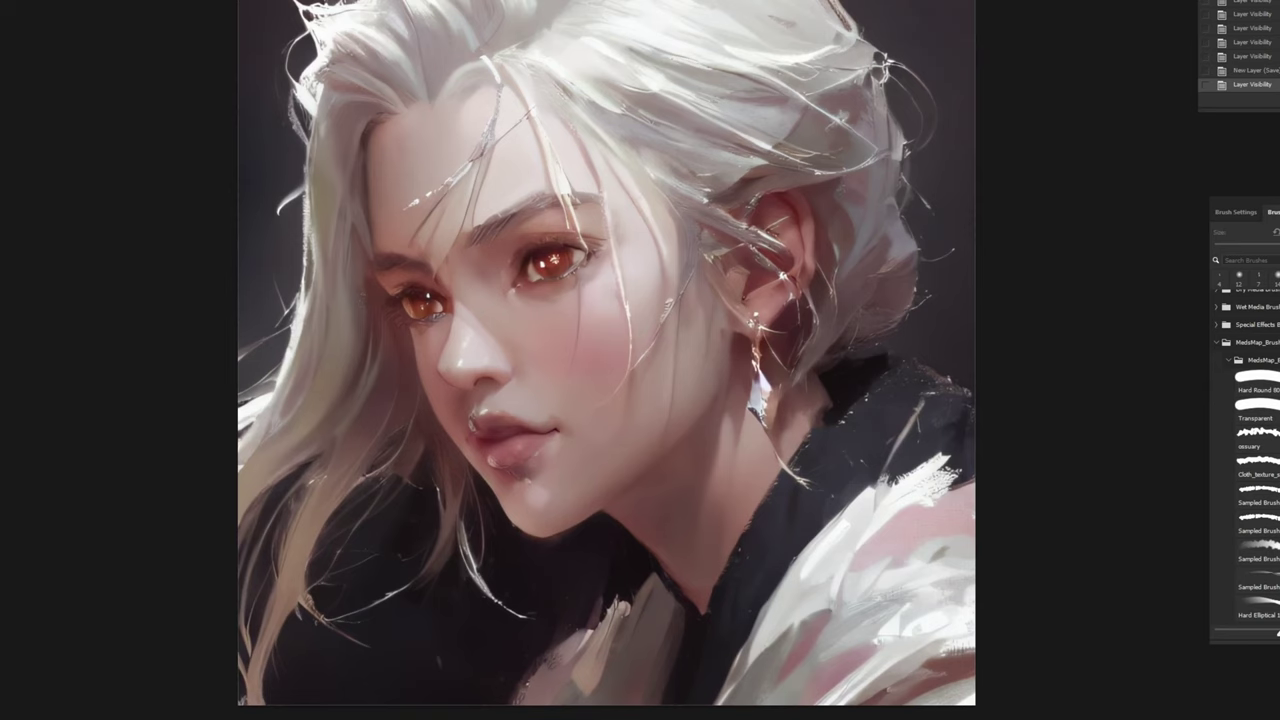
{"action": "key", "text": "ctrl+comma"}
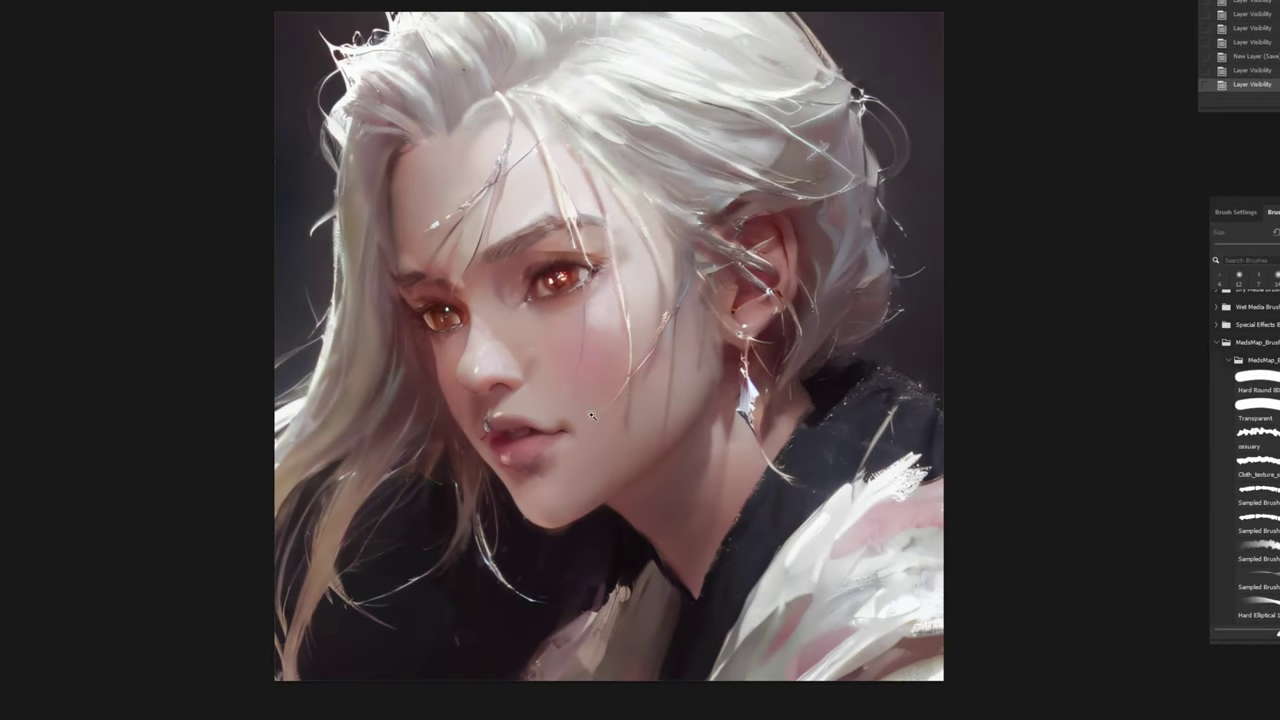
{"action": "key", "text": "ctrl+comma"}
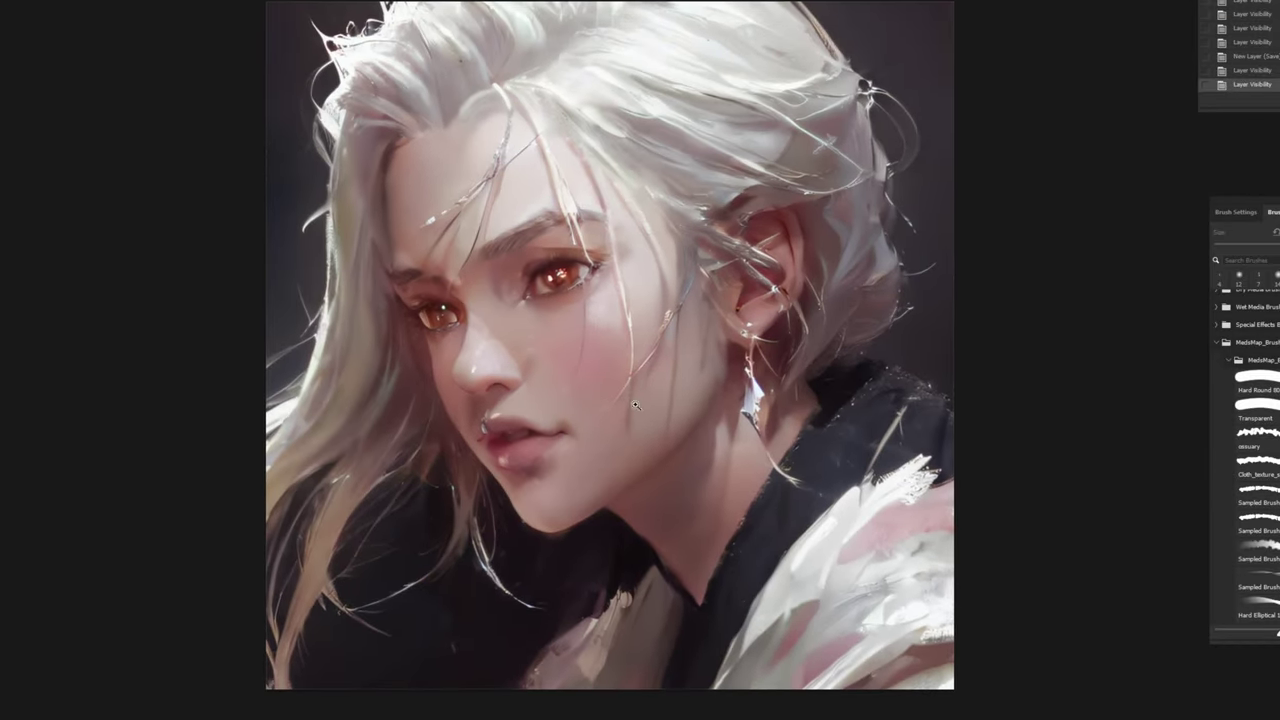
Step: Toggle the top layer's visibility and circle the corner of the portrait's mouth in red
{"action": "key", "text": "ctrl+comma"}
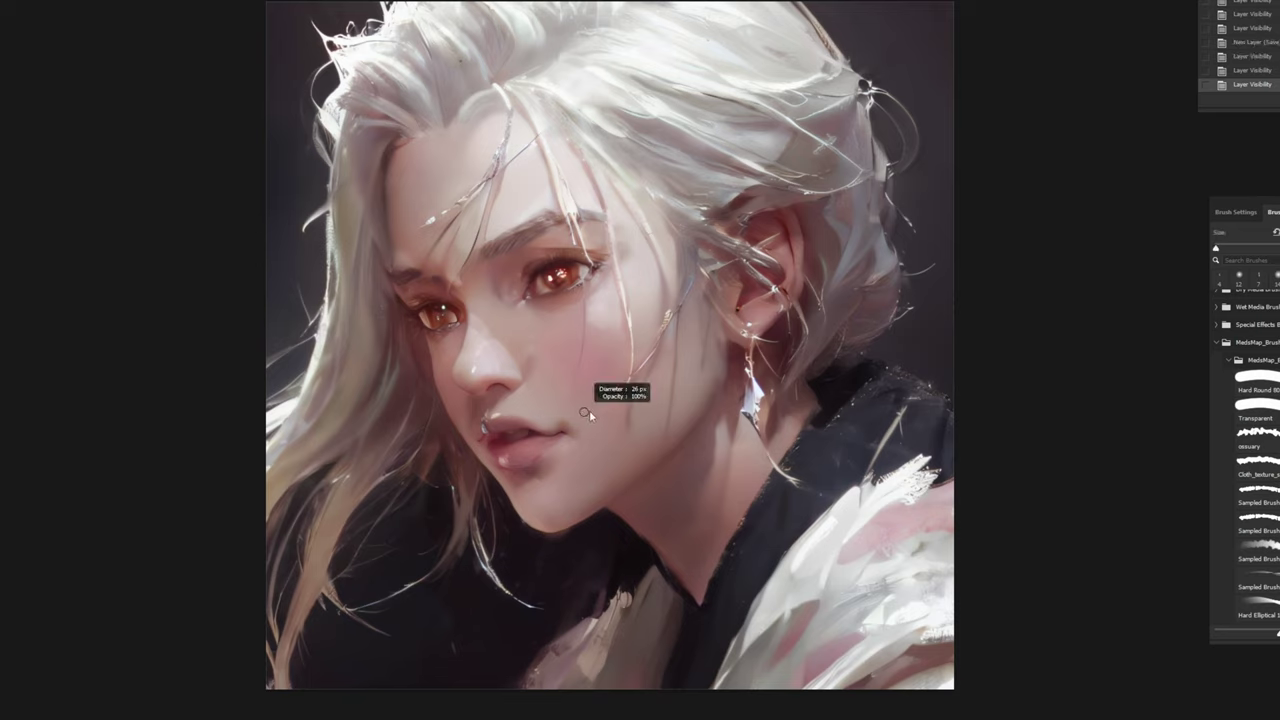
{"action": "left_click_drag", "start_coordinate": [572, 408], "coordinate": [560, 403]}
{"action": "scroll", "coordinate": [566, 430], "scroll_direction": "up", "scroll_amount": 3}
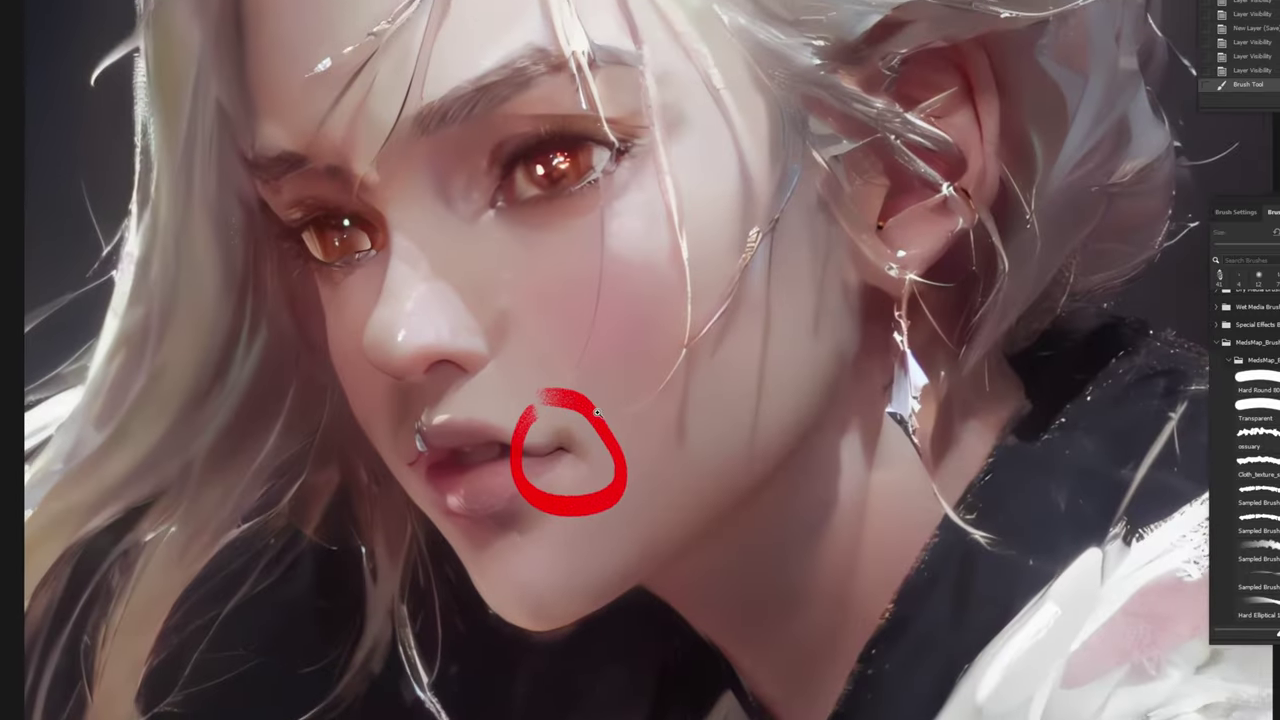
{"action": "key", "text": "ctrl+0"}
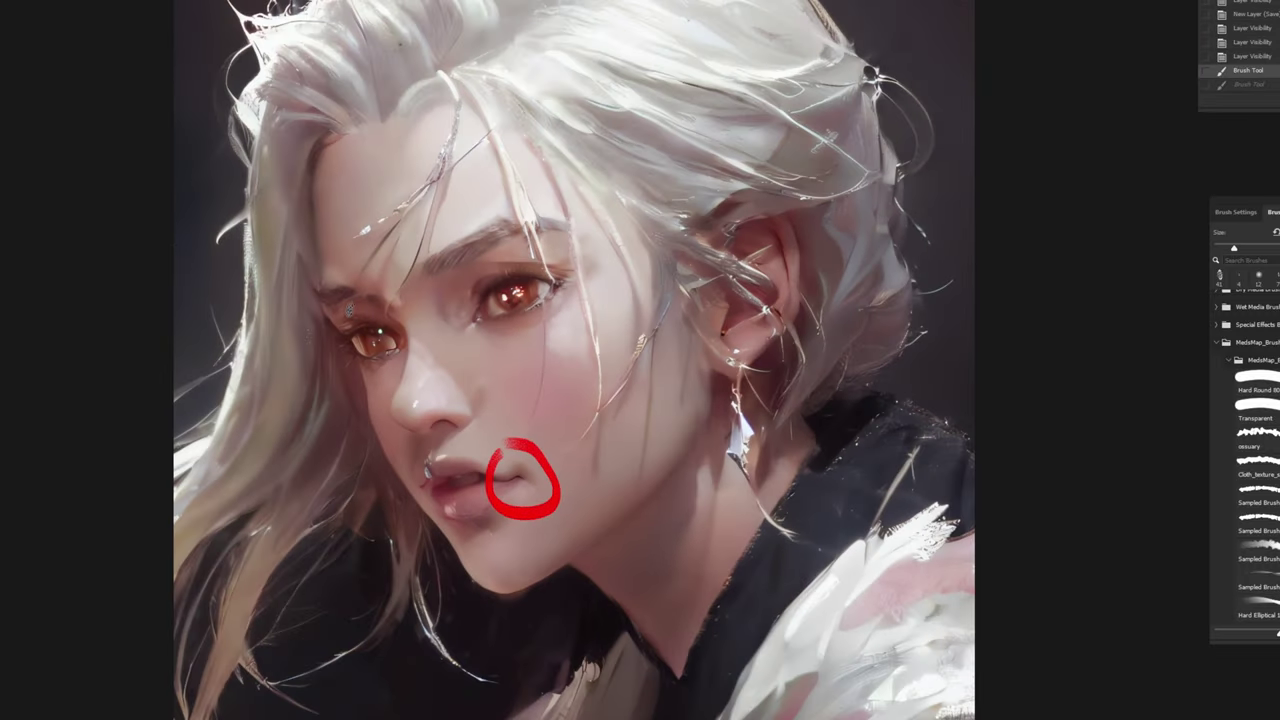
Step: Circle the portrait's far eyebrow in red and undo the extra scribble inside the circle
{"action": "mouse_move", "coordinate": [346, 304]}
{"action": "left_mouse_down"}
{"action": "mouse_move", "coordinate": [388, 294]}
{"action": "mouse_move", "coordinate": [365, 270]}
{"action": "mouse_move", "coordinate": [339, 273]}
{"action": "mouse_move", "coordinate": [366, 302]}
{"action": "left_mouse_up"}
{"action": "scroll", "coordinate": [364, 296], "scroll_direction": "up", "scroll_amount": 2}
{"action": "scroll", "coordinate": [360, 292], "scroll_direction": "down", "scroll_amount": 1}
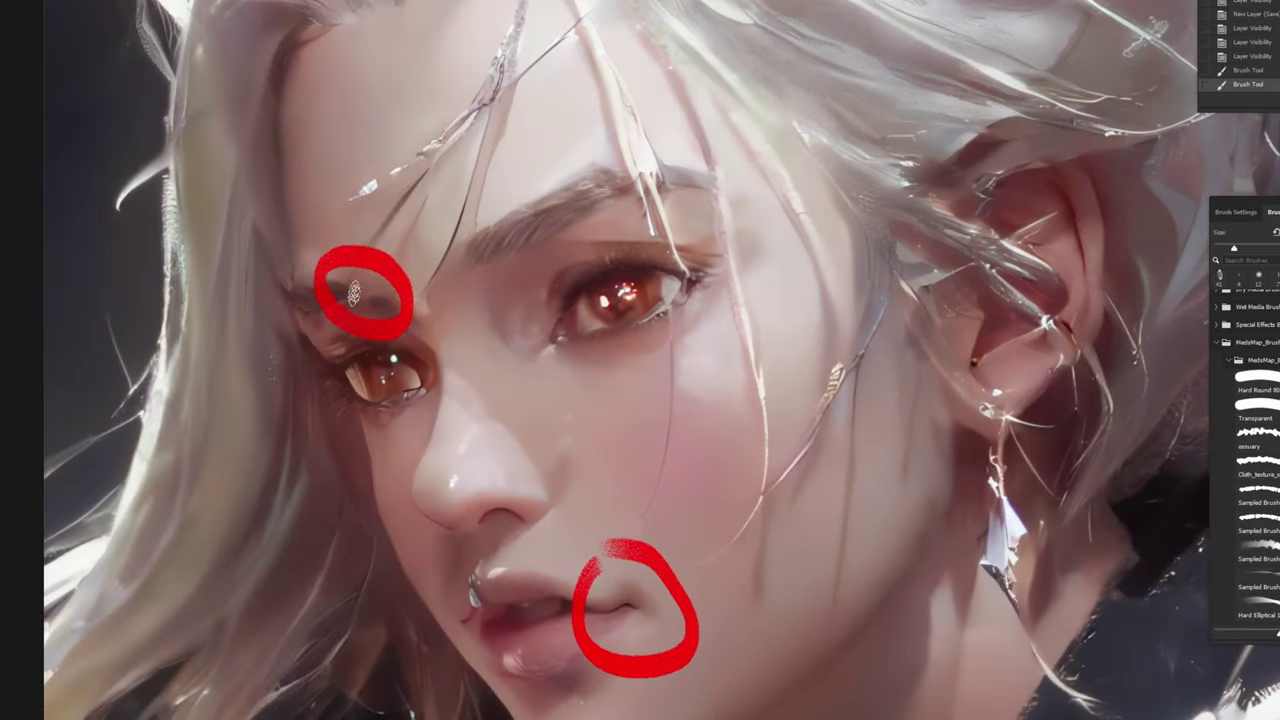
{"action": "scroll", "coordinate": [486, 310], "scroll_direction": "down", "scroll_amount": 2}
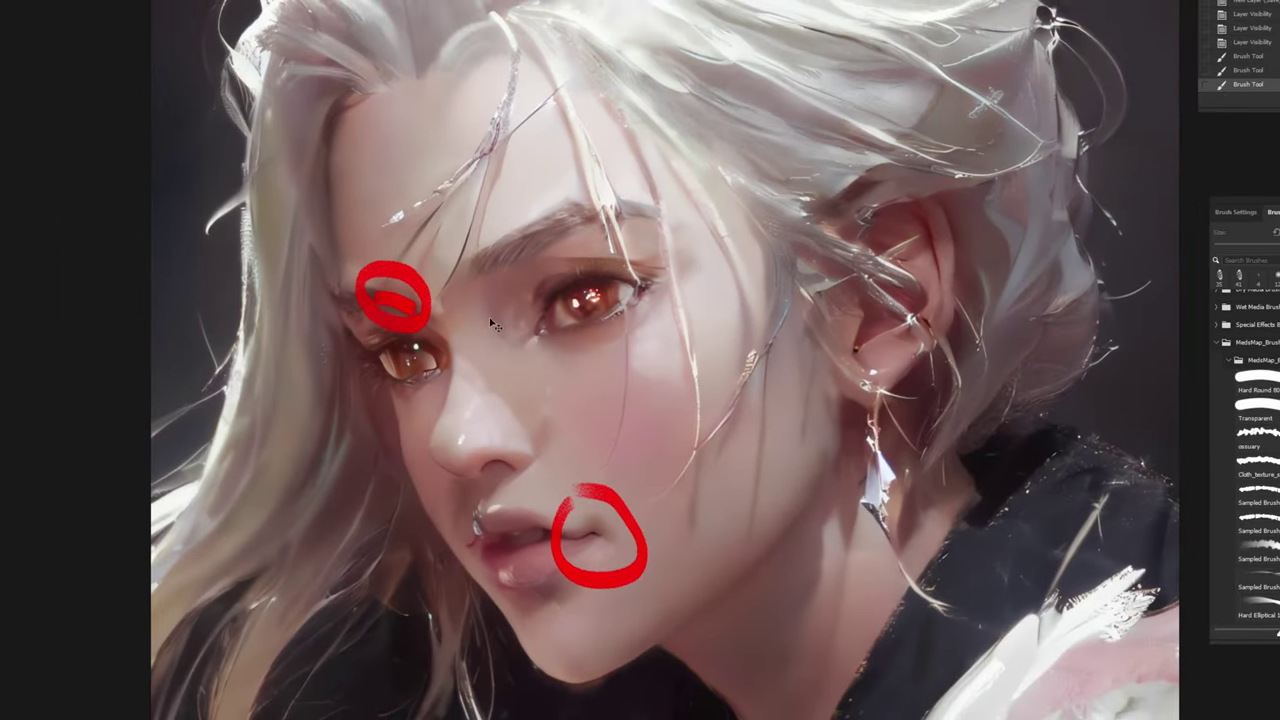
{"action": "scroll", "coordinate": [527, 338], "scroll_direction": "down", "scroll_amount": 3}
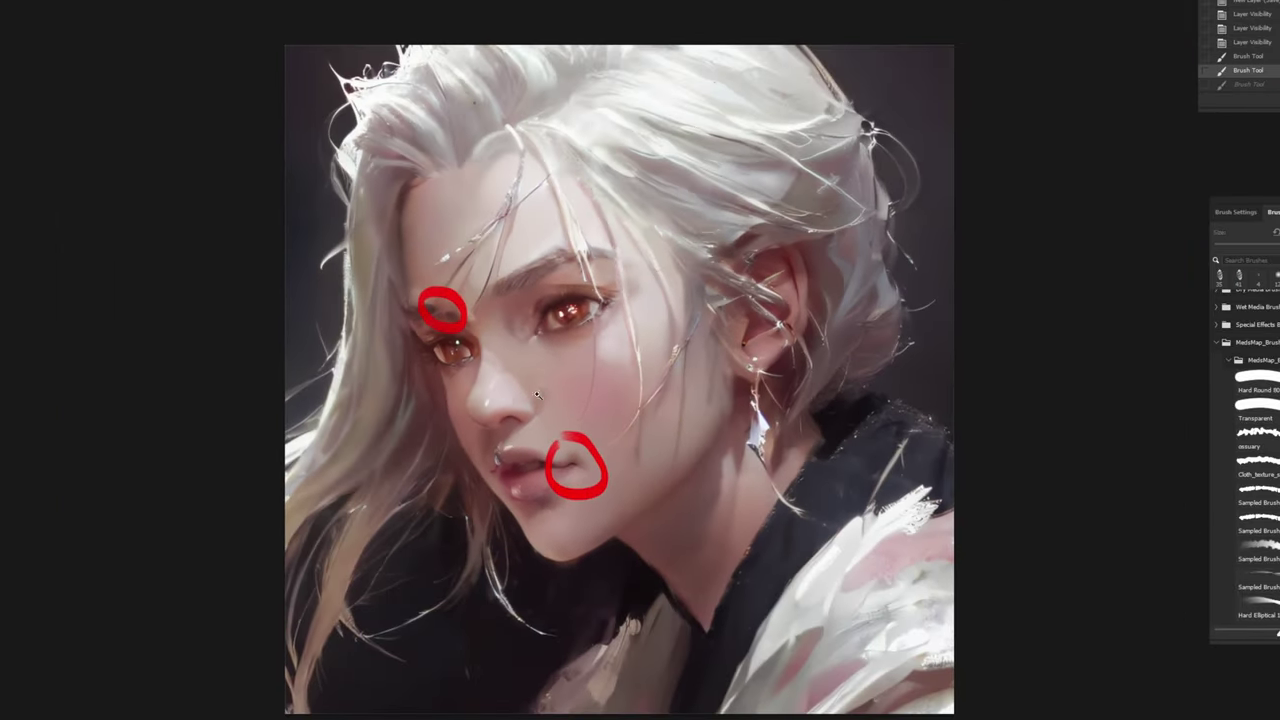
Step: Circle the area beside the nostril in red, replacing the first attempt and undoing the extra marks inside the circle
{"action": "scroll", "coordinate": [540, 382], "scroll_direction": "up", "scroll_amount": 3}
{"action": "scroll", "coordinate": [560, 381], "scroll_direction": "up", "scroll_amount": 2}
{"action": "scroll", "coordinate": [550, 395], "scroll_direction": "down", "scroll_amount": 2}
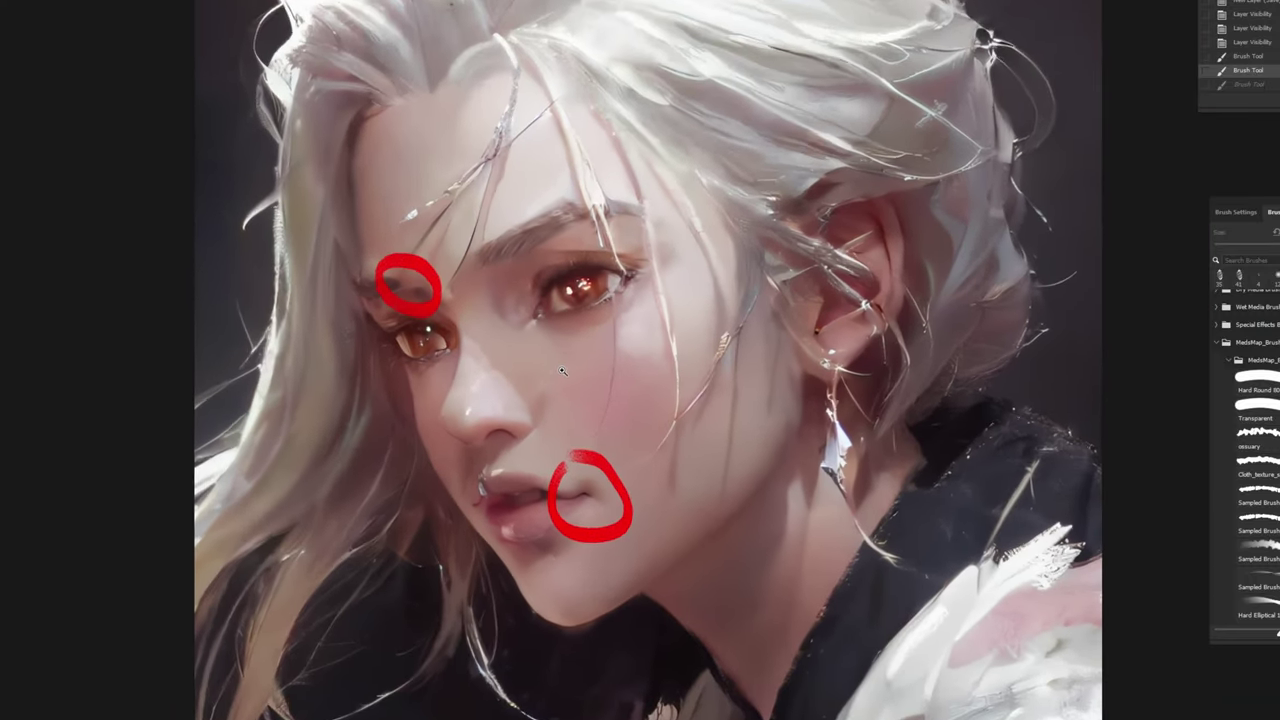
{"action": "scroll", "coordinate": [535, 412], "scroll_direction": "up", "scroll_amount": 1}
{"action": "mouse_move", "coordinate": [535, 408]}
{"action": "left_mouse_down"}
{"action": "mouse_move", "coordinate": [556, 435]}
{"action": "mouse_move", "coordinate": [532, 398]}
{"action": "left_mouse_up"}
{"action": "key", "text": "ctrl+z"}
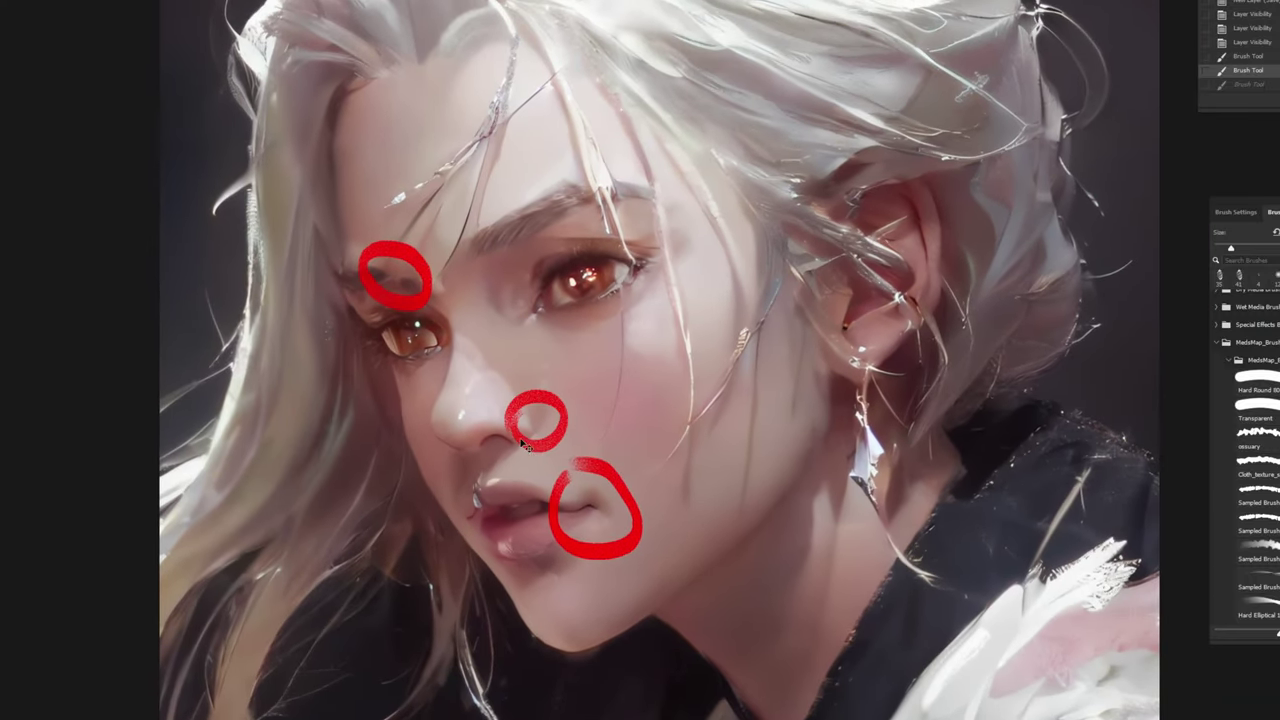
{"action": "mouse_move", "coordinate": [527, 455]}
{"action": "left_mouse_down"}
{"action": "mouse_move", "coordinate": [545, 458]}
{"action": "mouse_move", "coordinate": [505, 408]}
{"action": "mouse_move", "coordinate": [545, 440]}
{"action": "left_mouse_up"}
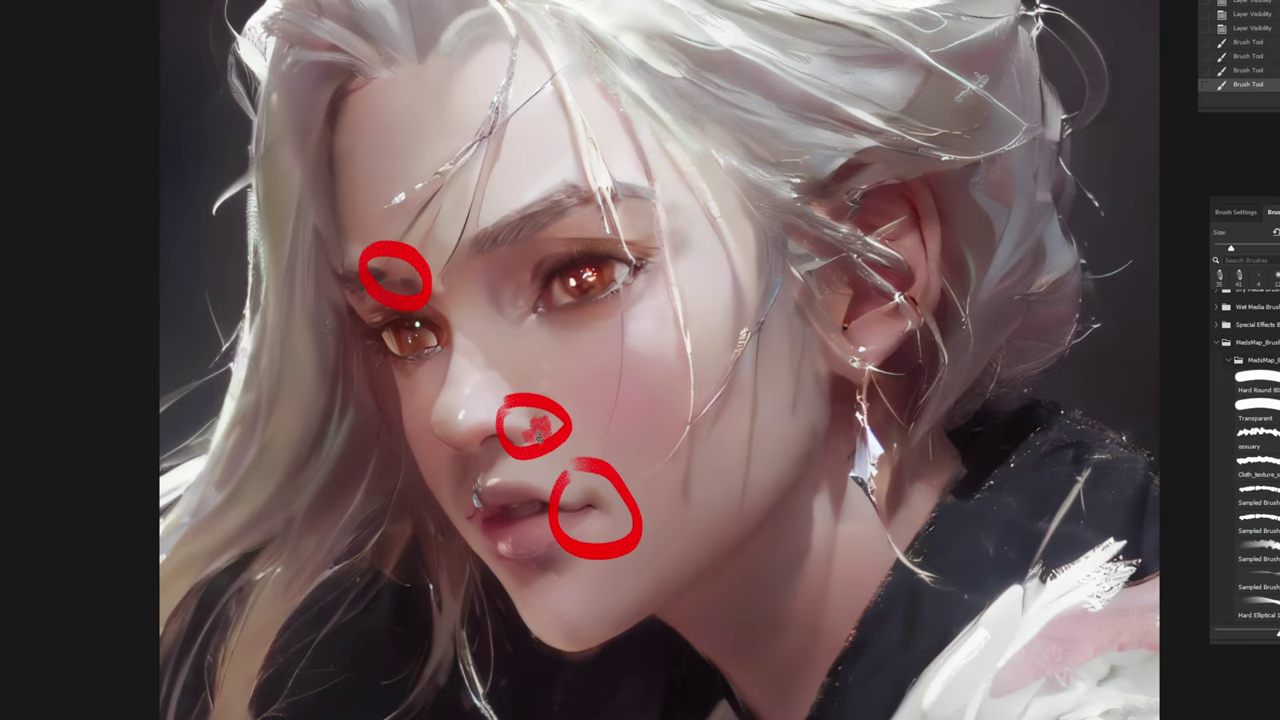
{"action": "key", "text": "ctrl+z"}
{"action": "key", "text": "ctrl+z"}
{"action": "scroll", "coordinate": [620, 416], "scroll_direction": "down", "scroll_amount": 3}
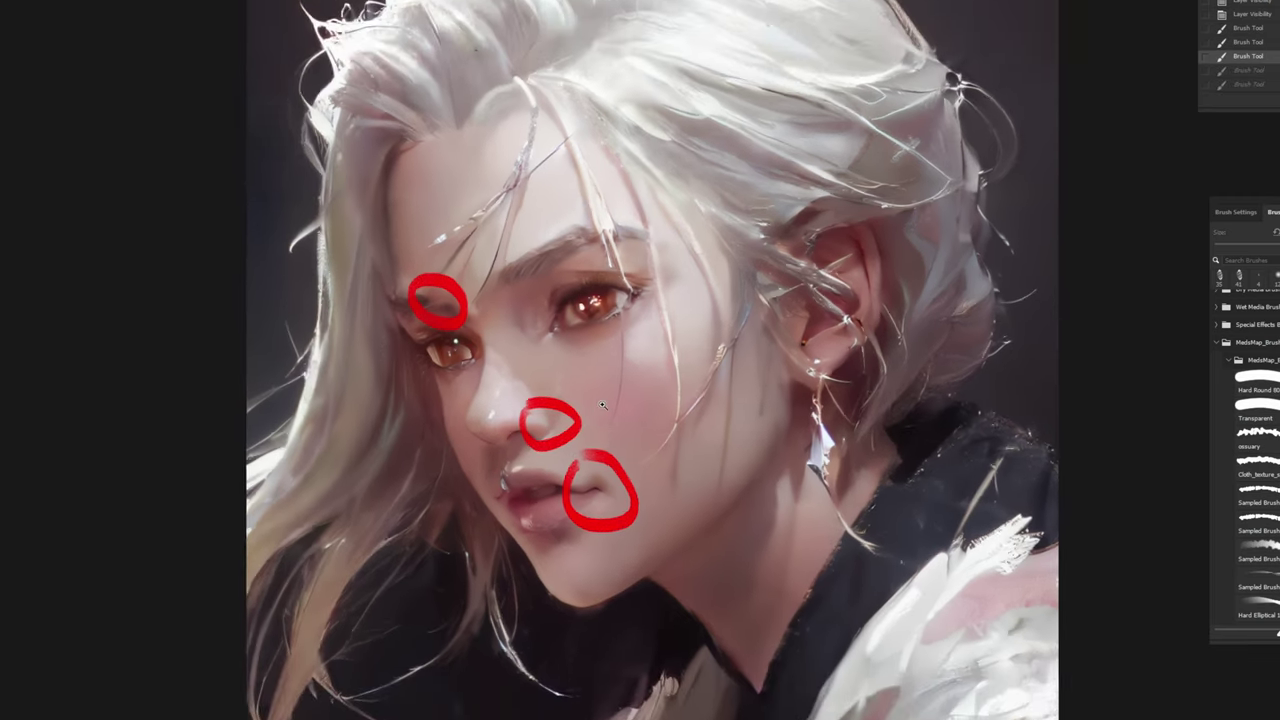
Step: Toggle layer visibility to compare the circled eyebrow, nostril and mouth areas between the upscaled portrait versions
{"action": "key", "text": "ctrl+comma"}
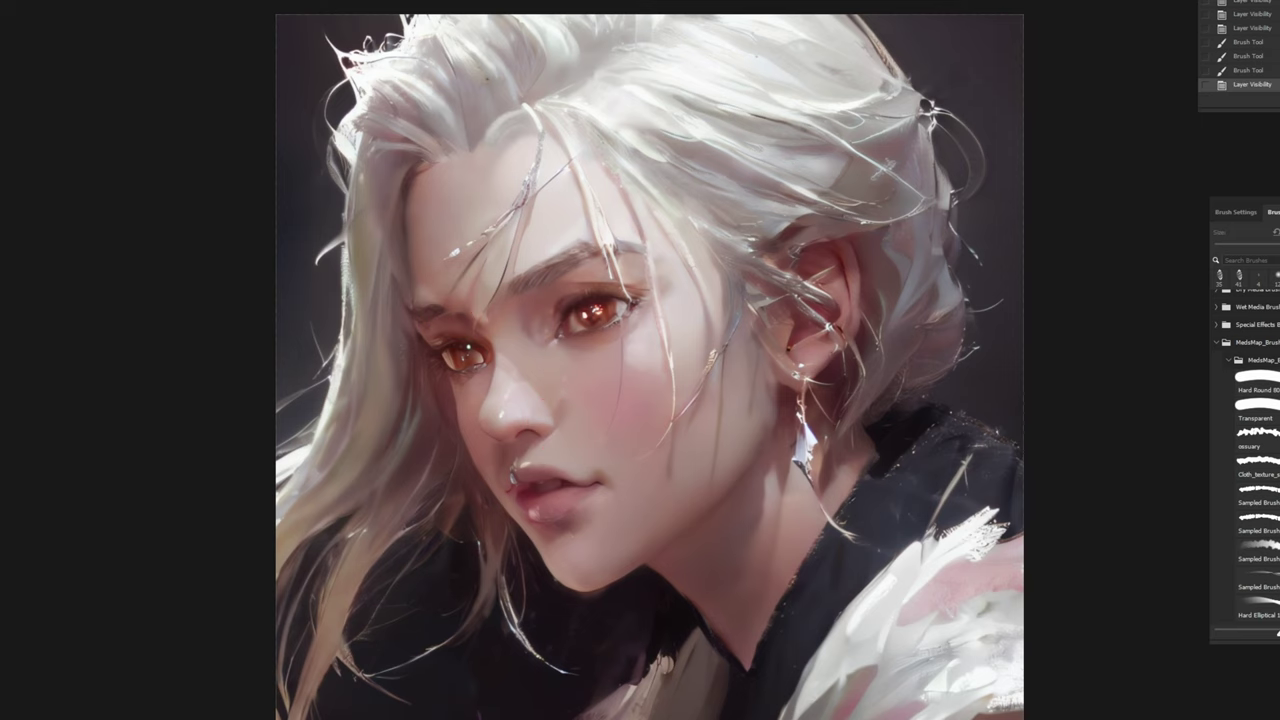
{"action": "key", "text": "ctrl+comma"}
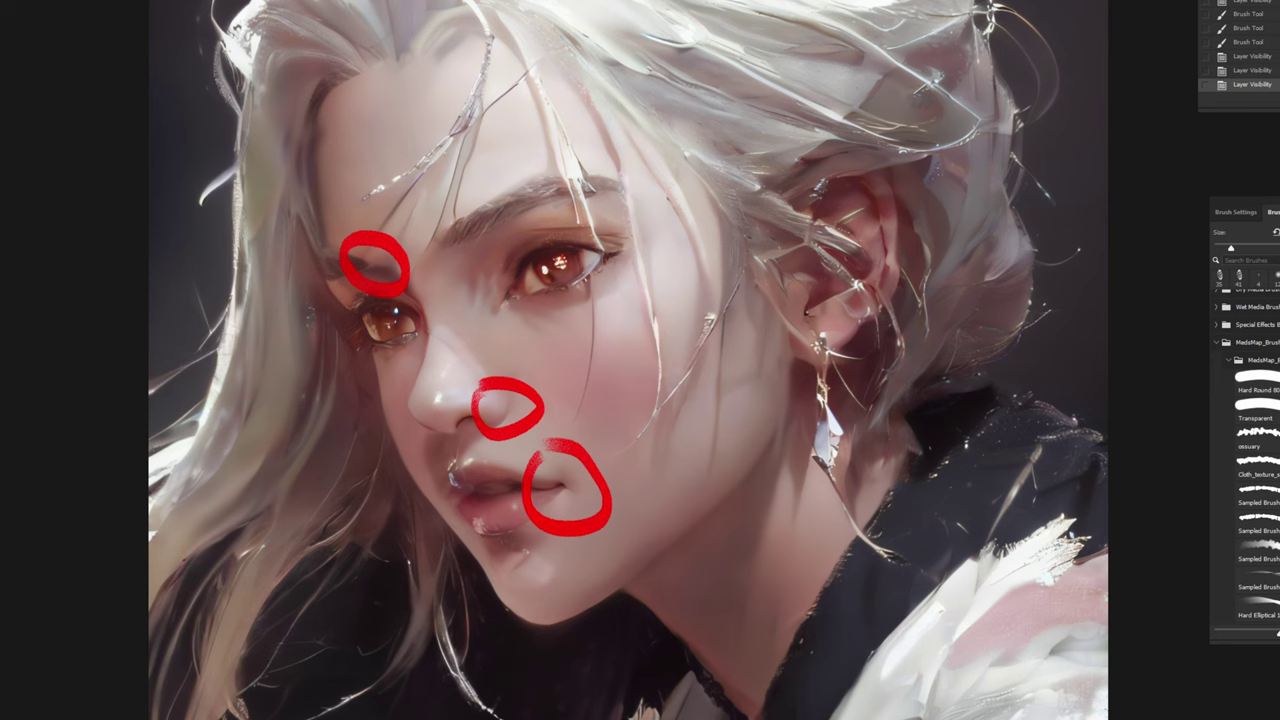
{"action": "key", "text": "ctrl+comma"}
{"action": "key", "text": "ctrl+comma"}
{"action": "left_click_drag", "start_coordinate": [617, 432], "coordinate": [627, 452]}
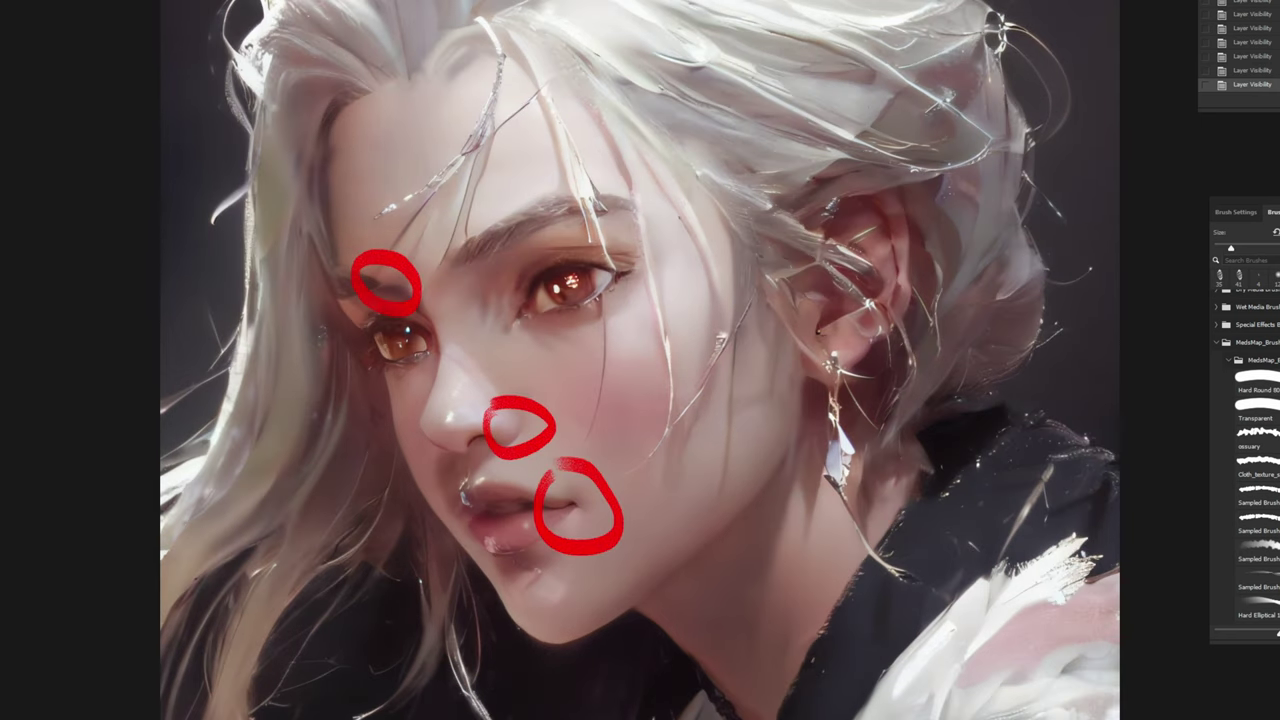
{"action": "left_click_drag", "start_coordinate": [640, 360], "coordinate": [666, 370]}
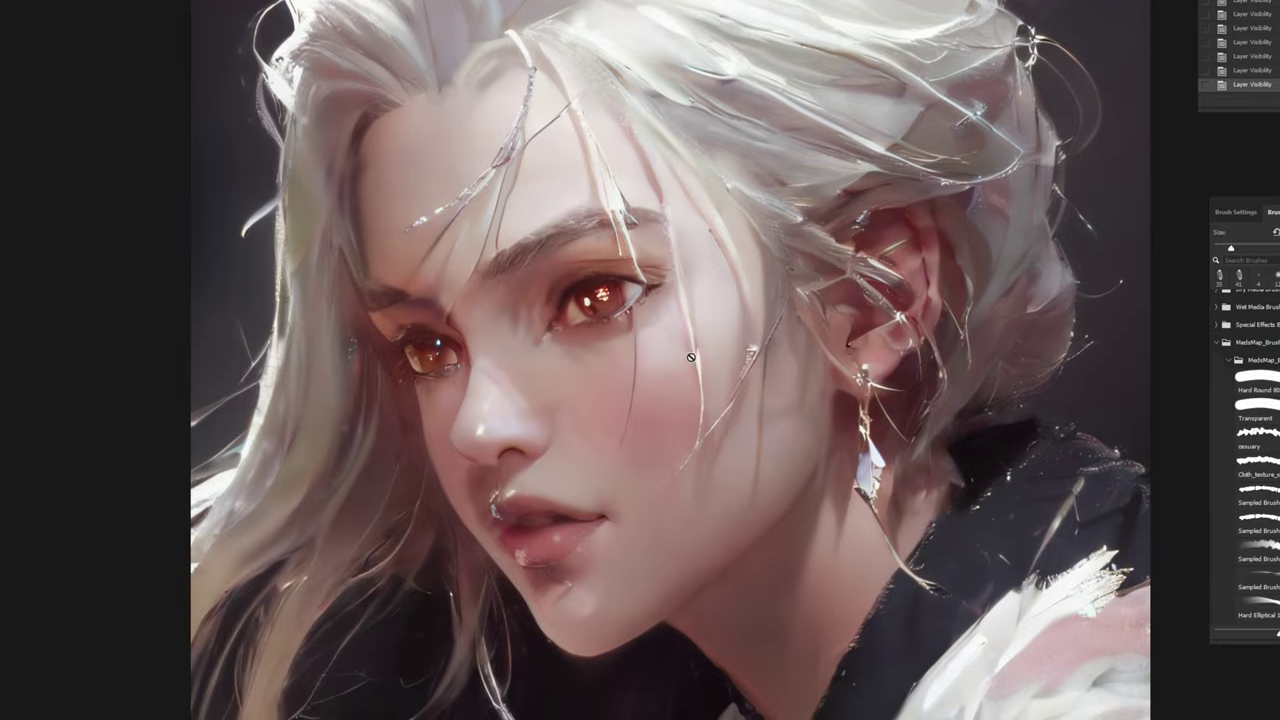
Step: Add a new layer with the default settings for annotations and toggle layer visibility to compare the two upscaled portraits
{"action": "scroll", "coordinate": [672, 310], "scroll_direction": "down", "scroll_amount": 3}
{"action": "scroll", "coordinate": [629, 397], "scroll_direction": "up", "scroll_amount": 2}
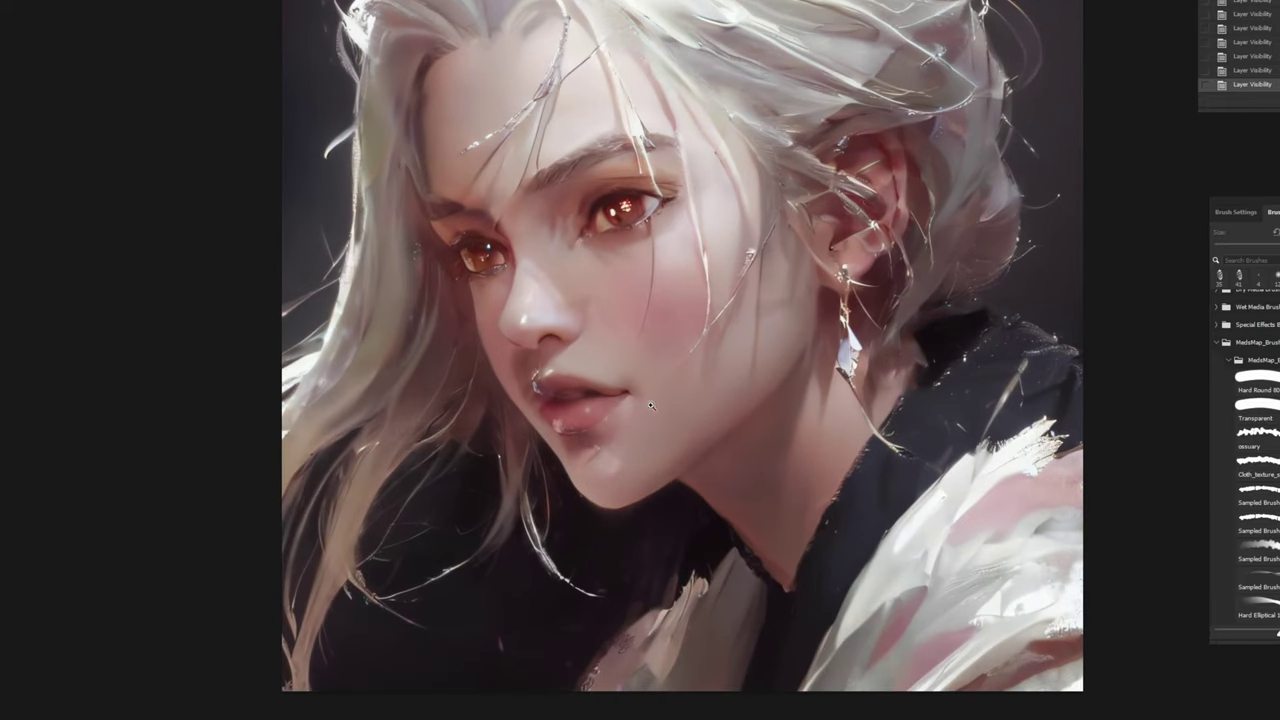
{"action": "scroll", "coordinate": [609, 417], "scroll_direction": "up", "scroll_amount": 3}
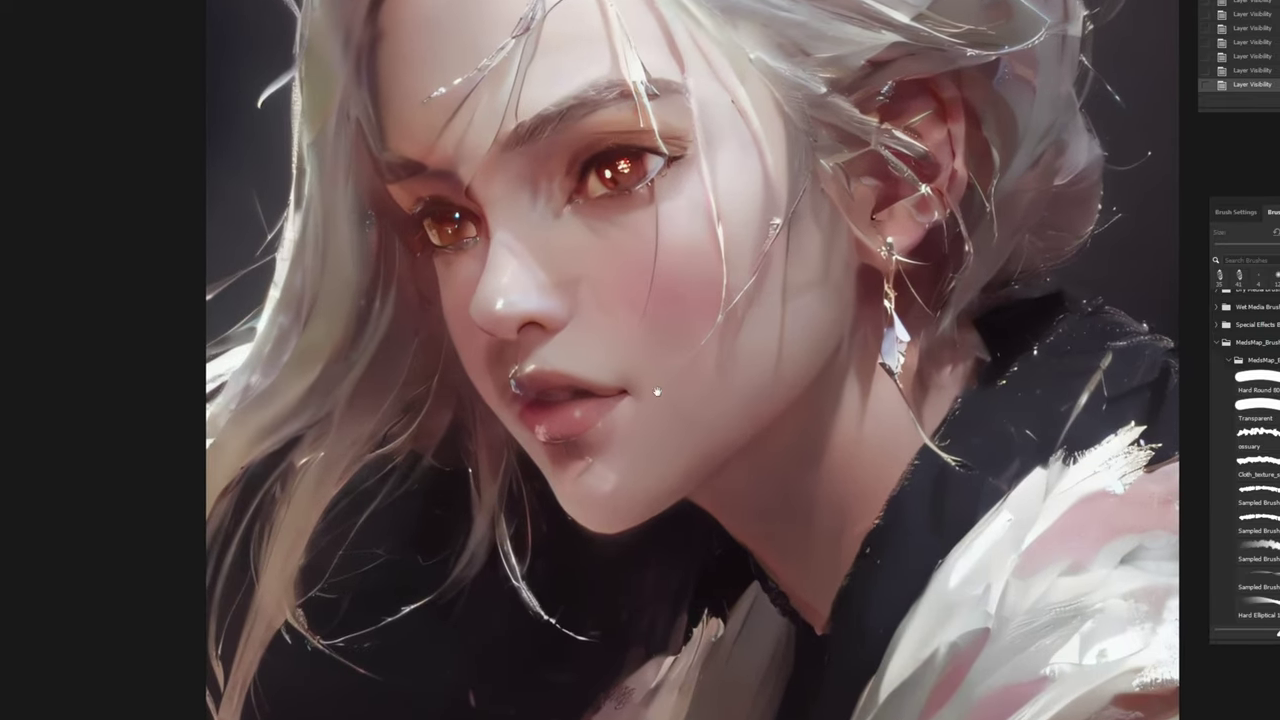
{"action": "key", "text": "ctrl+shift+n"}
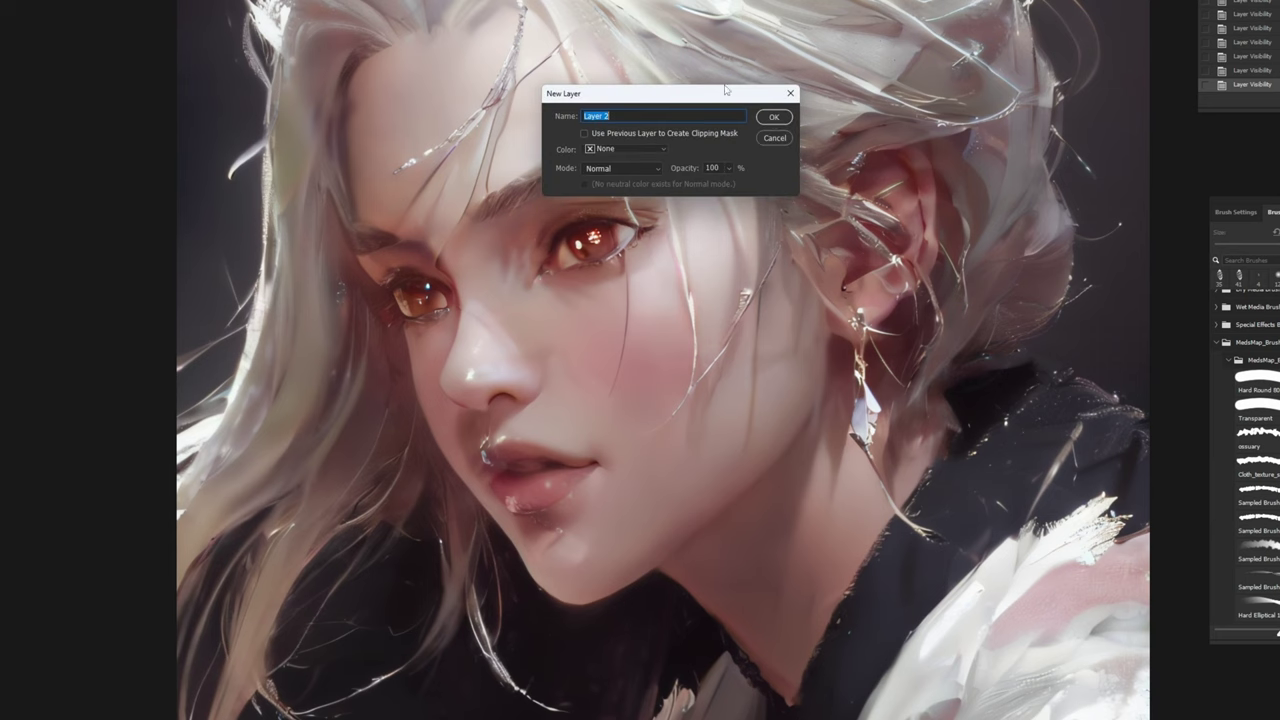
{"action": "key", "text": "Return"}
{"action": "key", "text": "ctrl+comma"}
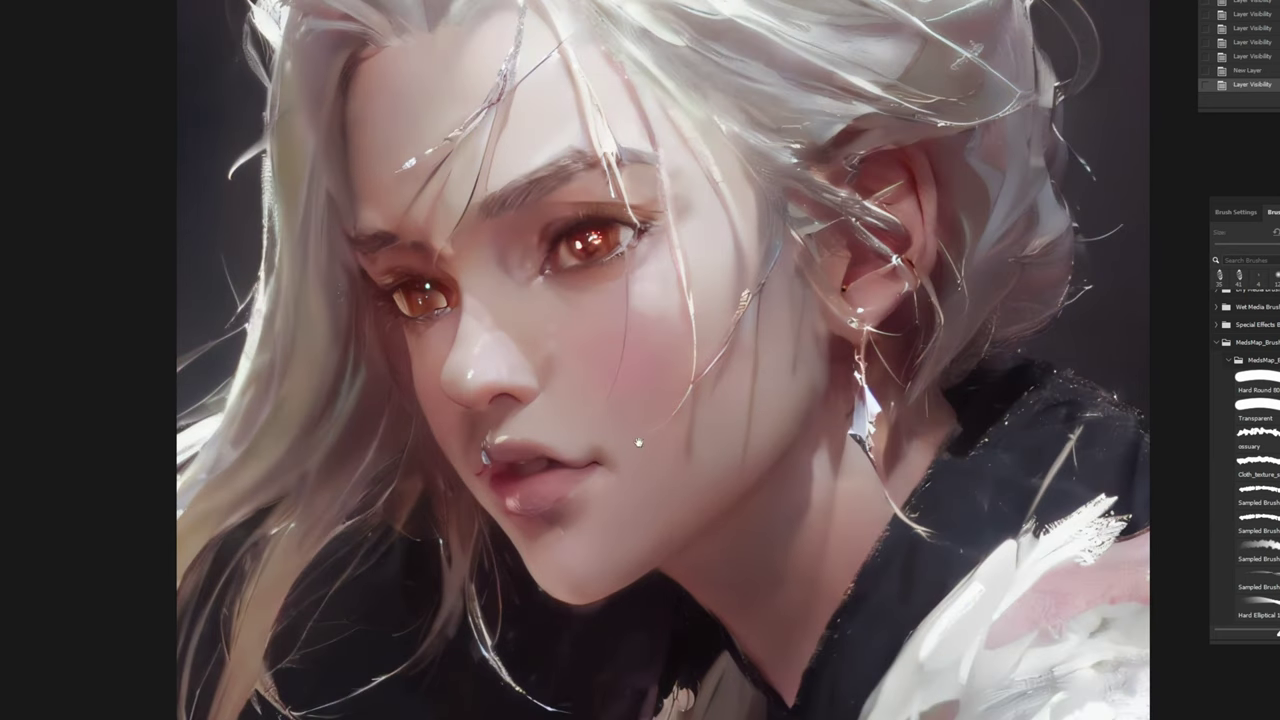
{"action": "scroll", "coordinate": [634, 447], "scroll_direction": "down", "scroll_amount": 2}
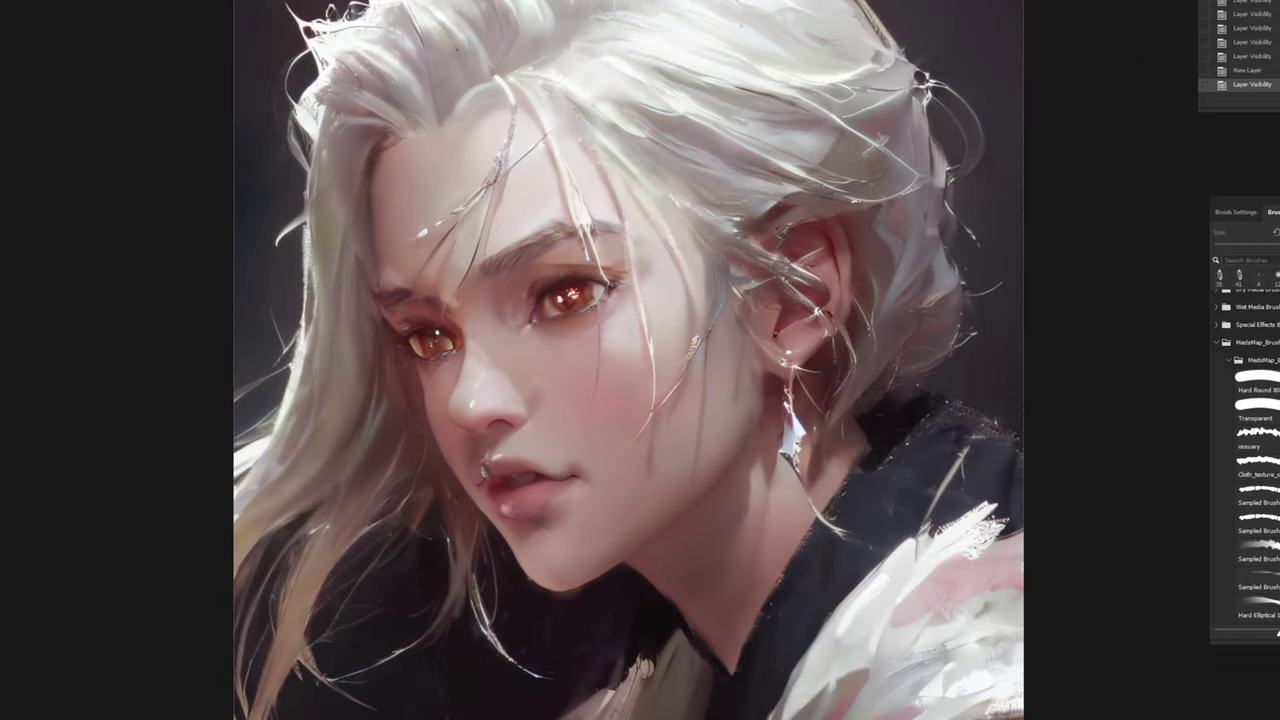
{"action": "key", "text": "ctrl+comma"}
{"action": "scroll", "coordinate": [828, 270], "scroll_direction": "up", "scroll_amount": 1}
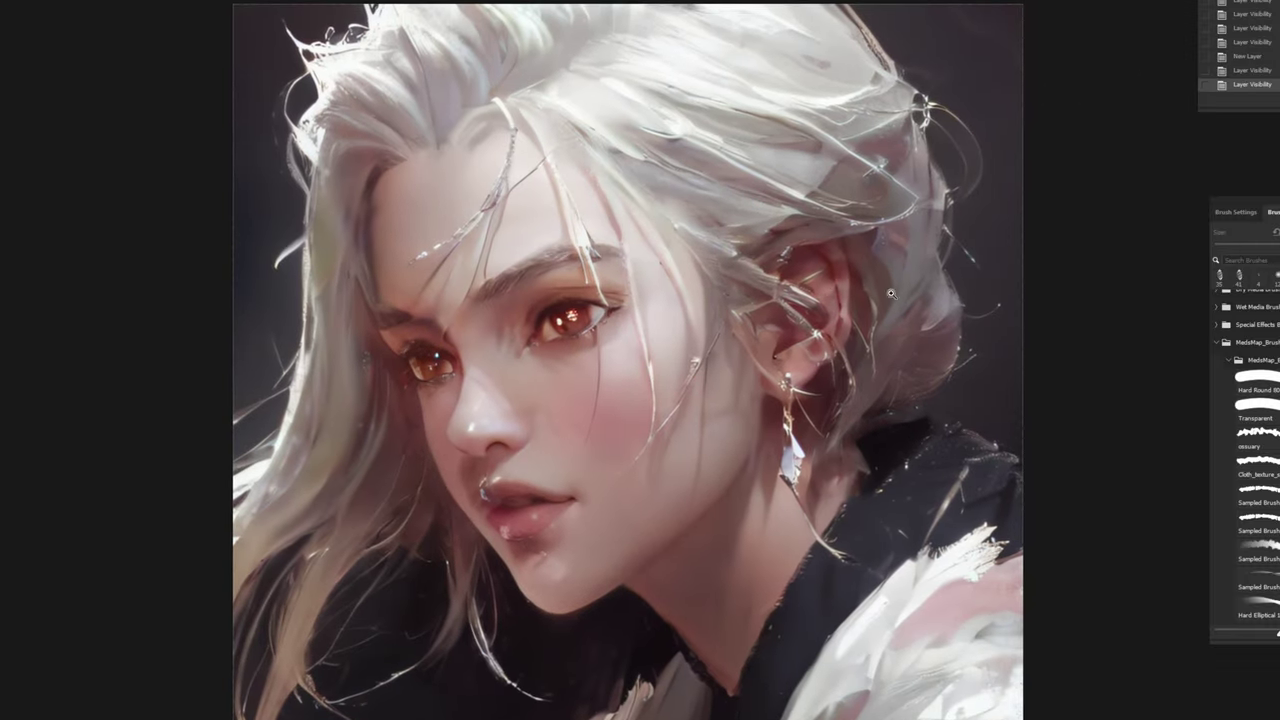
Step: Circle the portrait's ear and the mark on the chin in red on the new layer
{"action": "left_click_drag", "start_coordinate": [780, 268], "coordinate": [720, 295]}
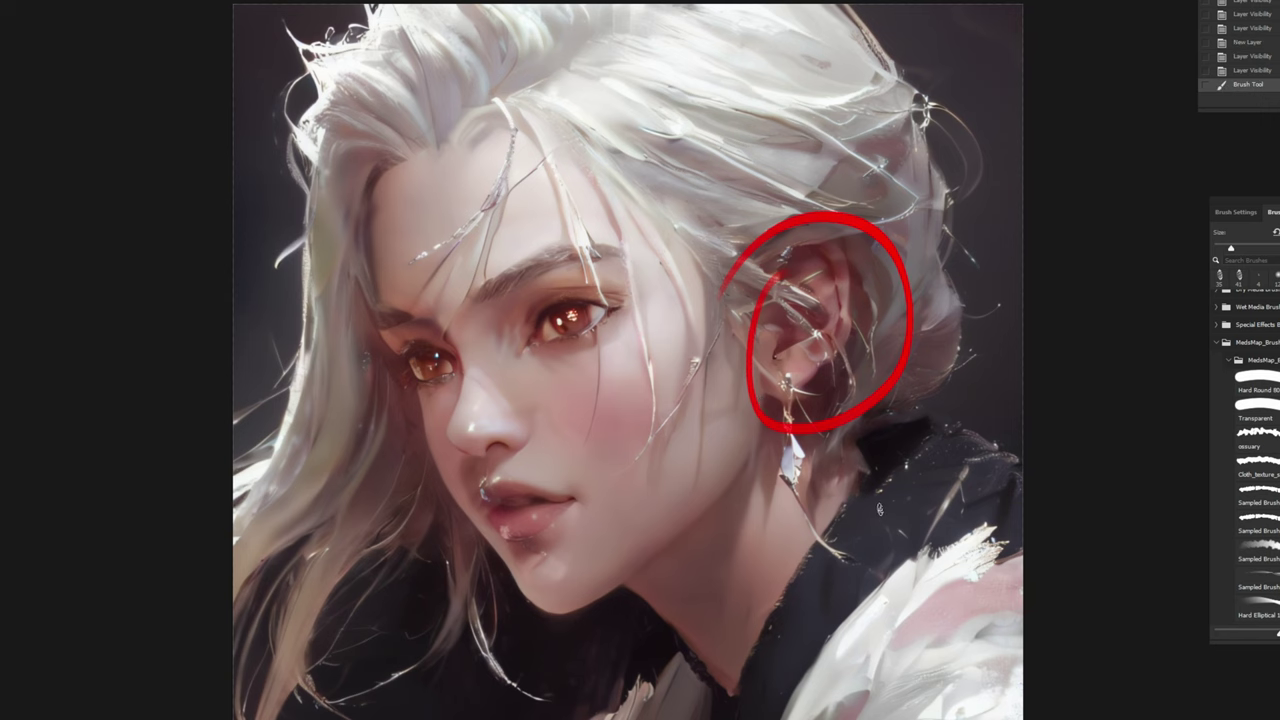
{"action": "left_click_drag", "start_coordinate": [845, 471], "coordinate": [882, 411]}
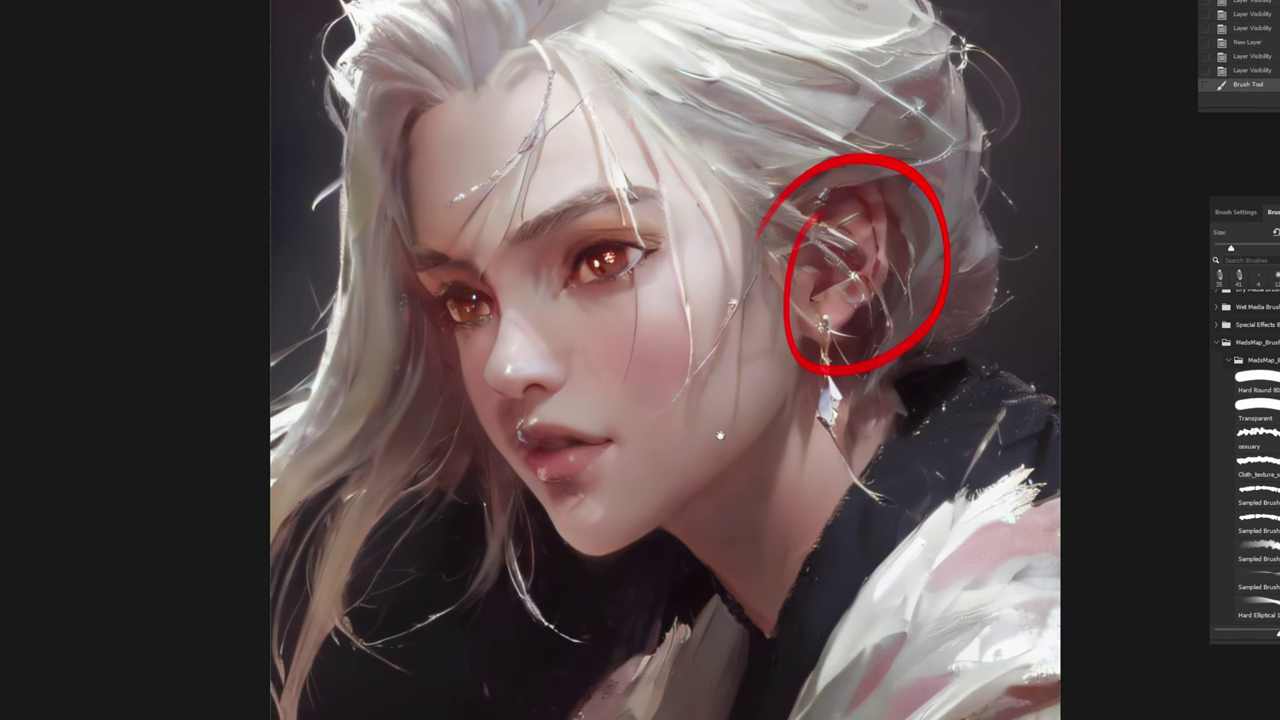
{"action": "scroll", "coordinate": [600, 465], "scroll_direction": "up", "scroll_amount": 1}
{"action": "mouse_move", "coordinate": [560, 485]}
{"action": "left_mouse_down"}
{"action": "mouse_move", "coordinate": [605, 523]}
{"action": "mouse_move", "coordinate": [556, 500]}
{"action": "left_mouse_up"}
{"action": "scroll", "coordinate": [609, 488], "scroll_direction": "up", "scroll_amount": 3}
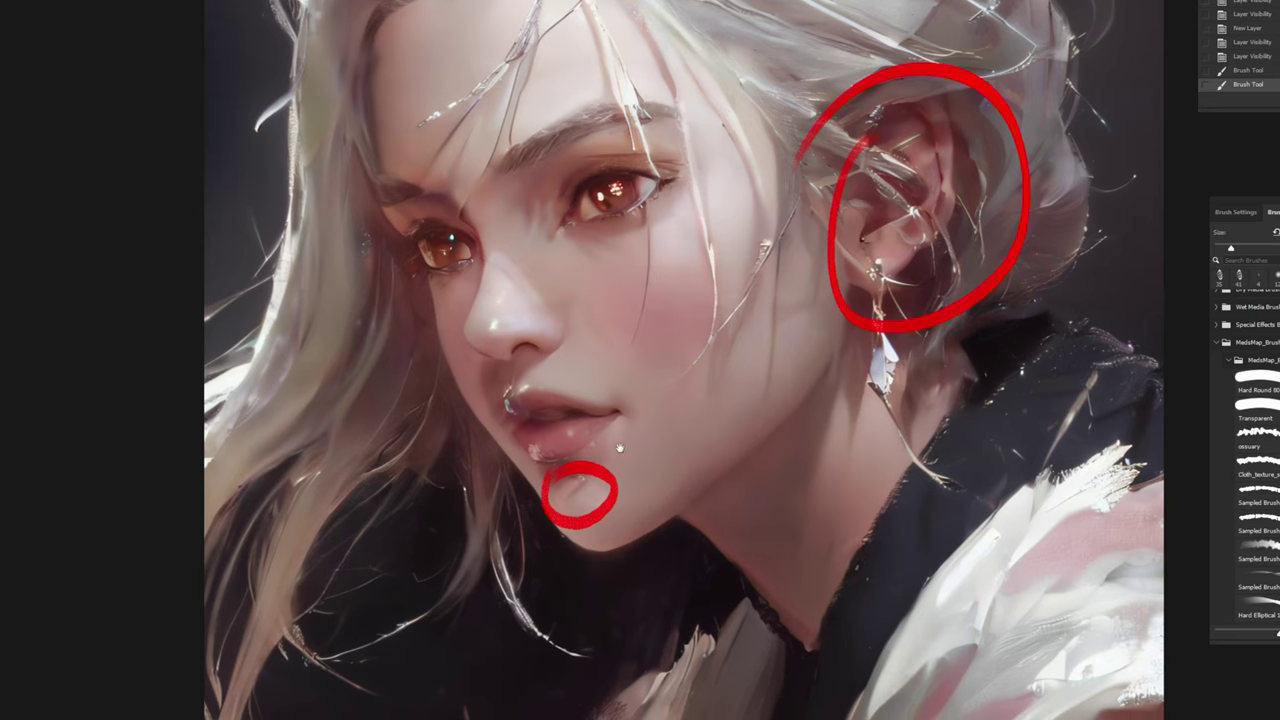
{"action": "scroll", "coordinate": [609, 488], "scroll_direction": "down", "scroll_amount": 2}
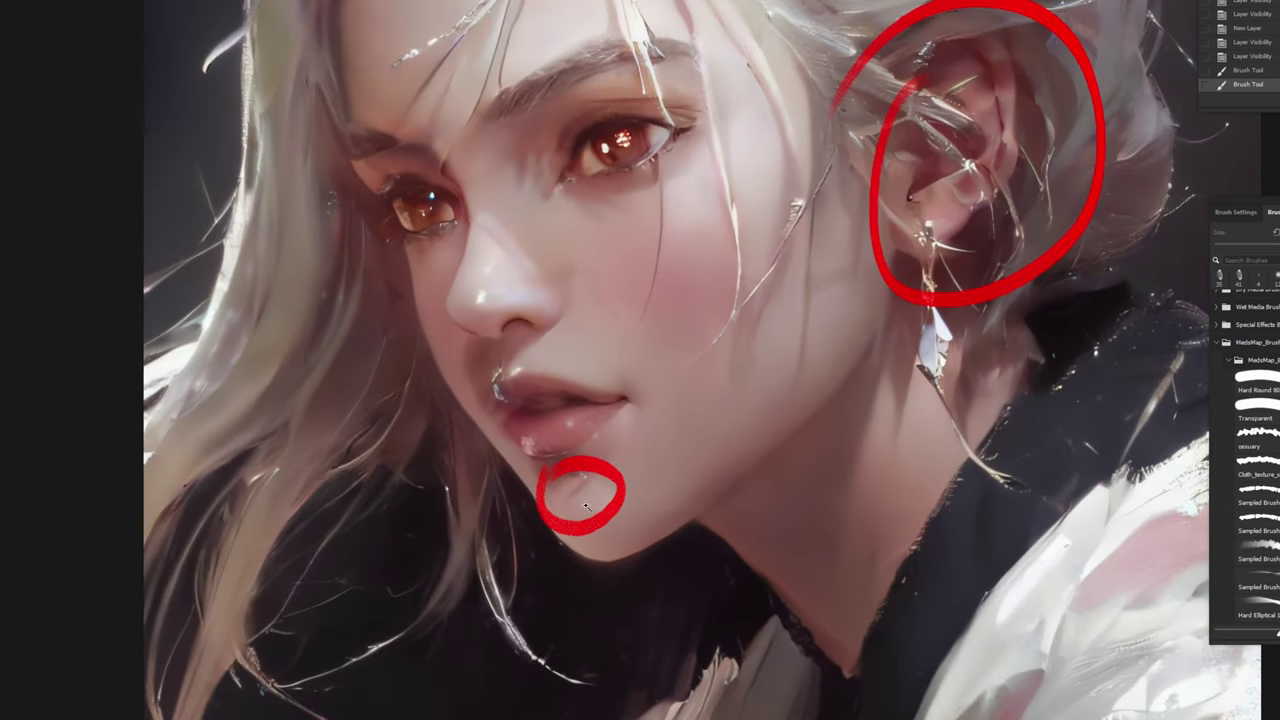
{"action": "left_click_drag", "start_coordinate": [646, 473], "coordinate": [624, 475]}
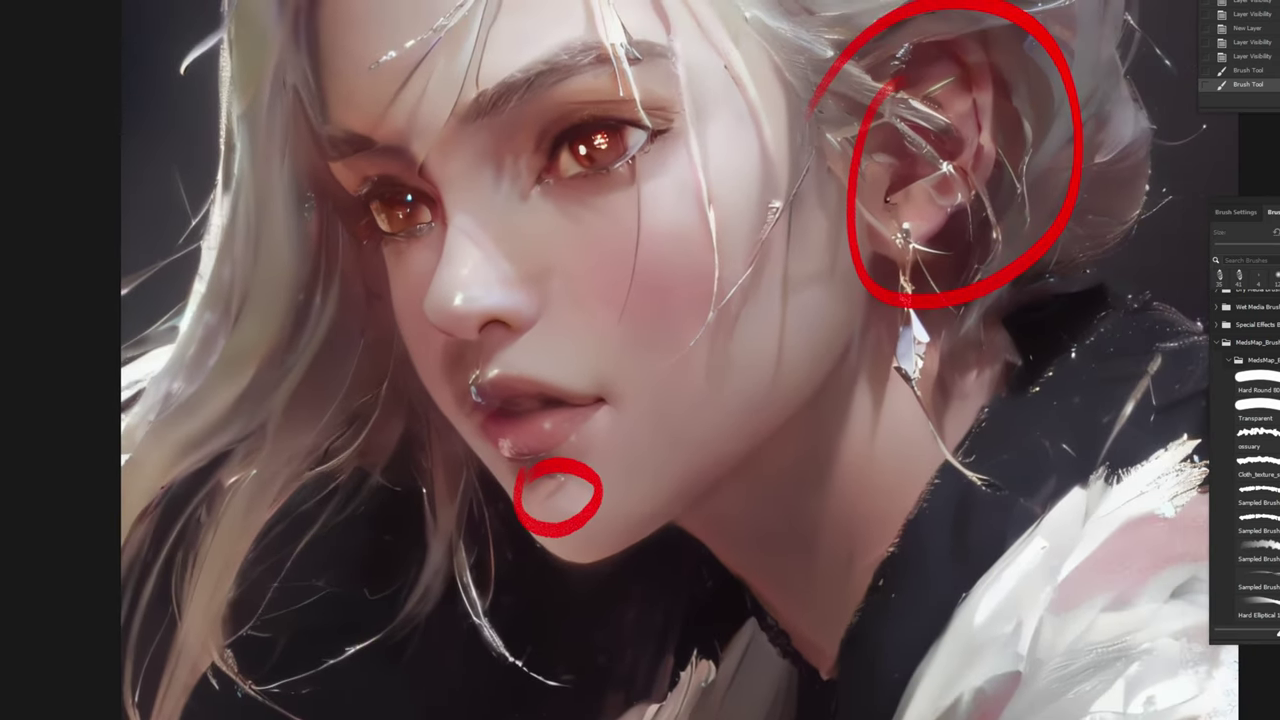
Step: Hide the red annotations and inspect the clean upscaled portrait at full and enlarged view
{"action": "key", "text": "ctrl+comma"}
{"action": "scroll", "coordinate": [665, 328], "scroll_direction": "down", "scroll_amount": 4}
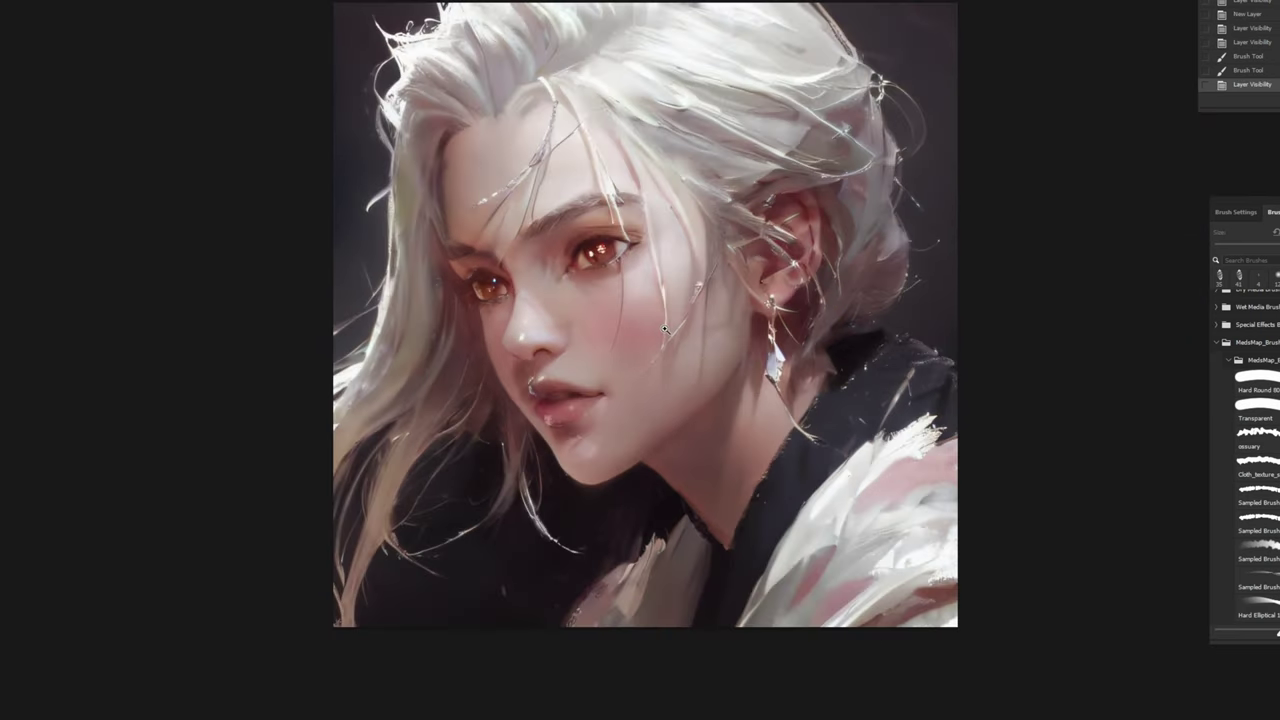
{"action": "left_click_drag", "start_coordinate": [665, 328], "coordinate": [657, 370]}
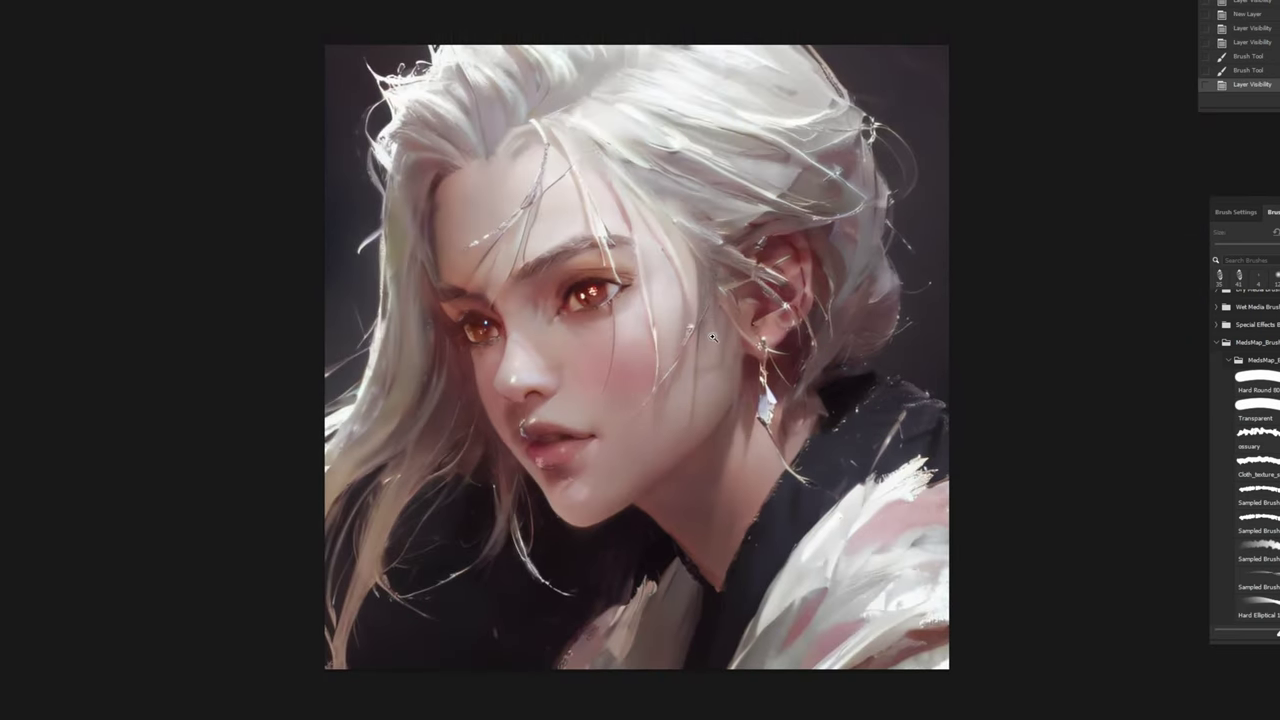
{"action": "scroll", "coordinate": [660, 365], "scroll_direction": "up", "scroll_amount": 1}
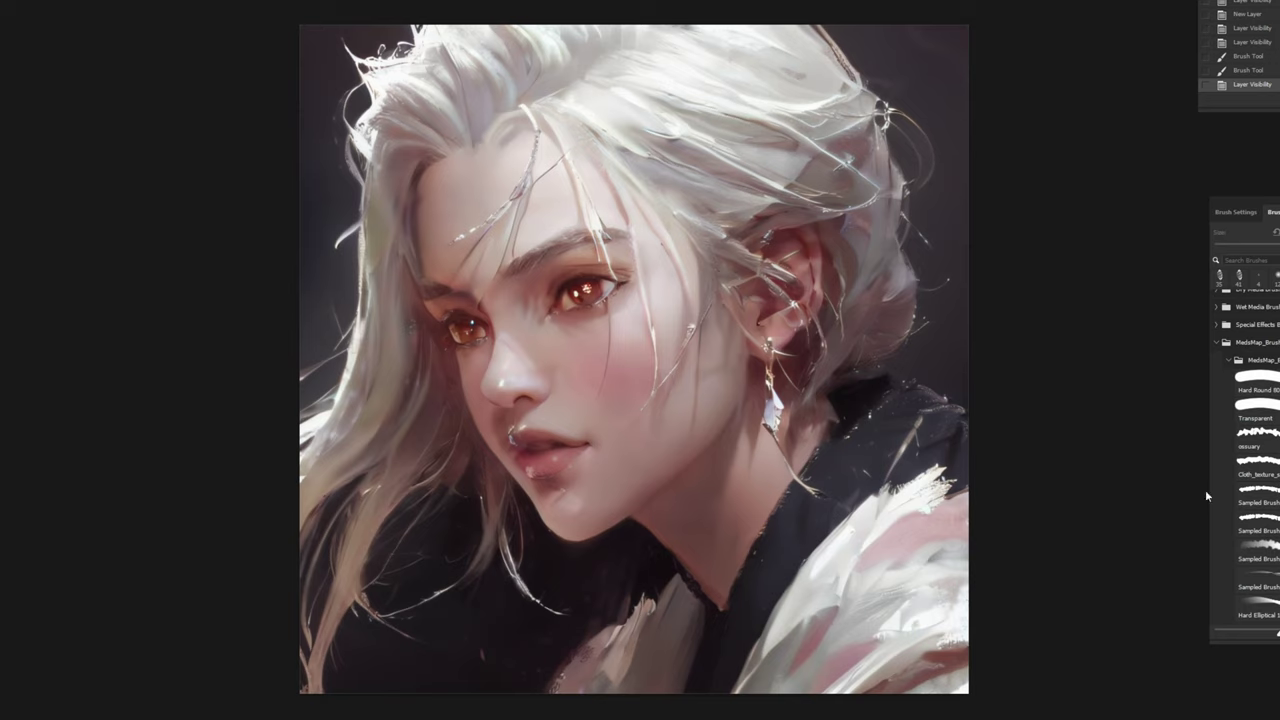
{"action": "left_click_drag", "start_coordinate": [661, 357], "coordinate": [681, 341]}
{"action": "scroll", "coordinate": [641, 334], "scroll_direction": "up", "scroll_amount": 2}
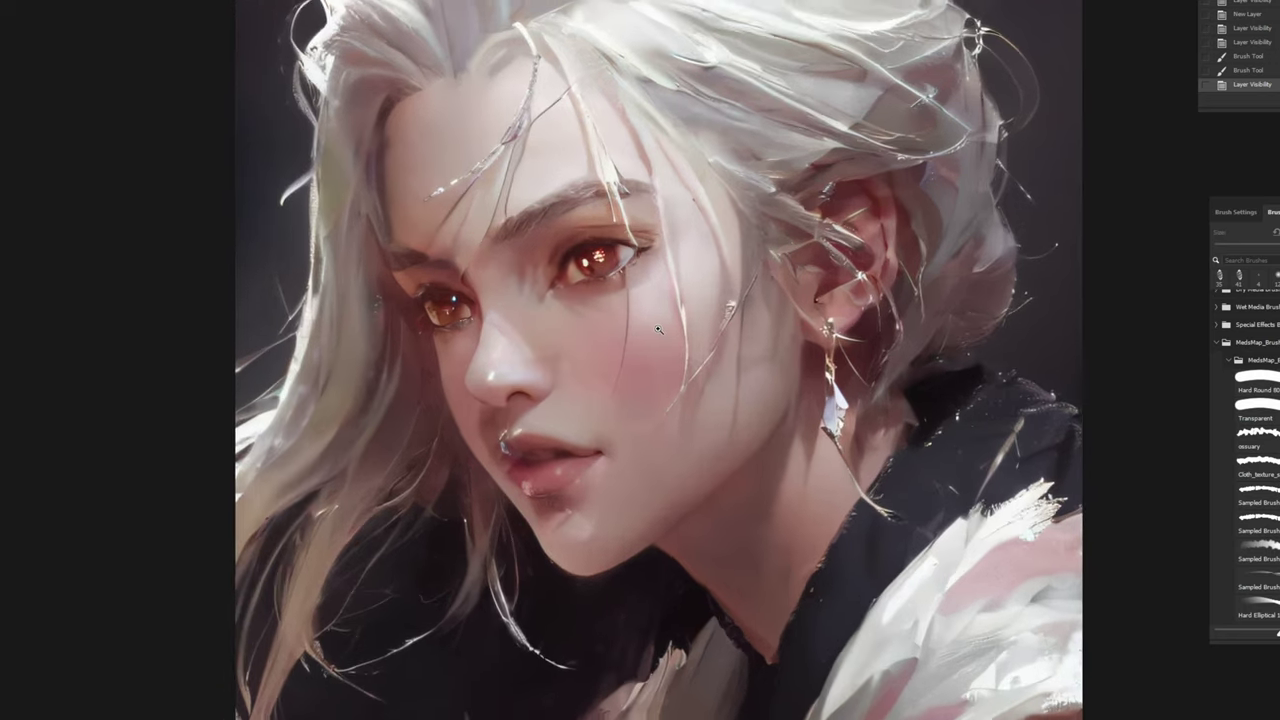
{"action": "scroll", "coordinate": [655, 333], "scroll_direction": "down", "scroll_amount": 1}
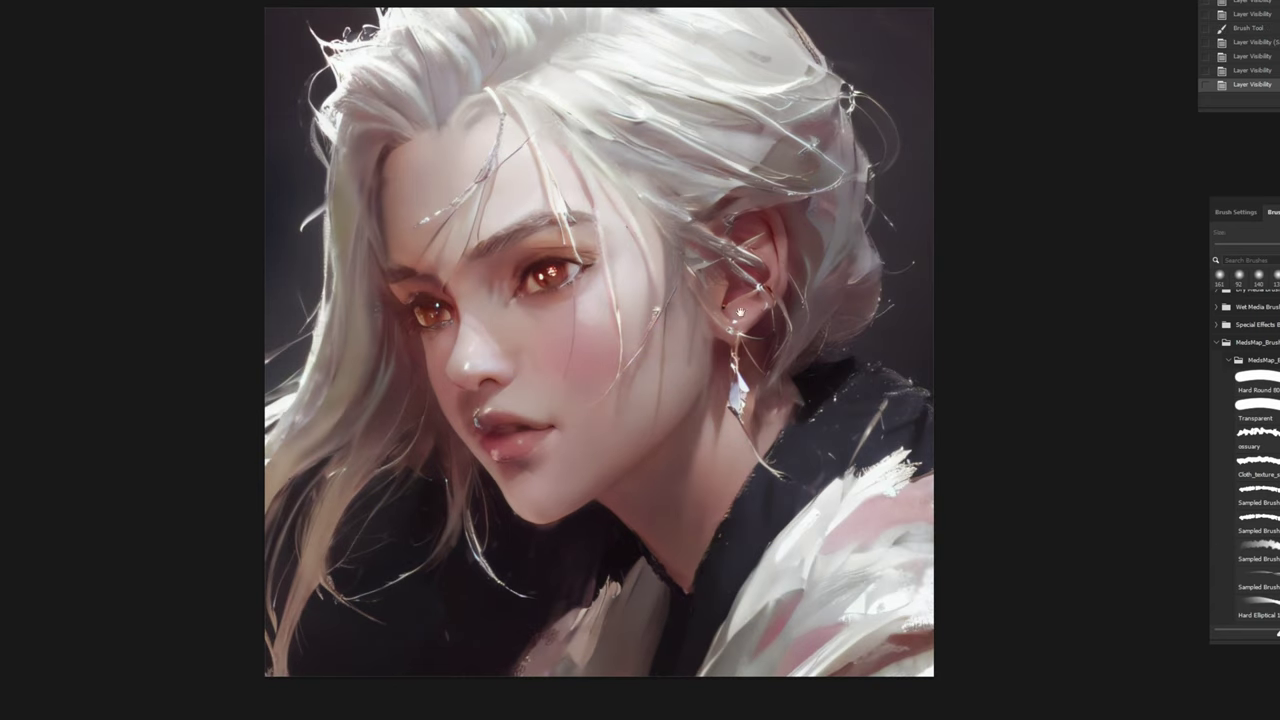
Step: Toggle layer visibility to compare the mask-blended portrait with the other version at full and close view
{"action": "key", "text": "ctrl+minus"}
{"action": "scroll", "coordinate": [757, 330], "scroll_direction": "up", "scroll_amount": 1}
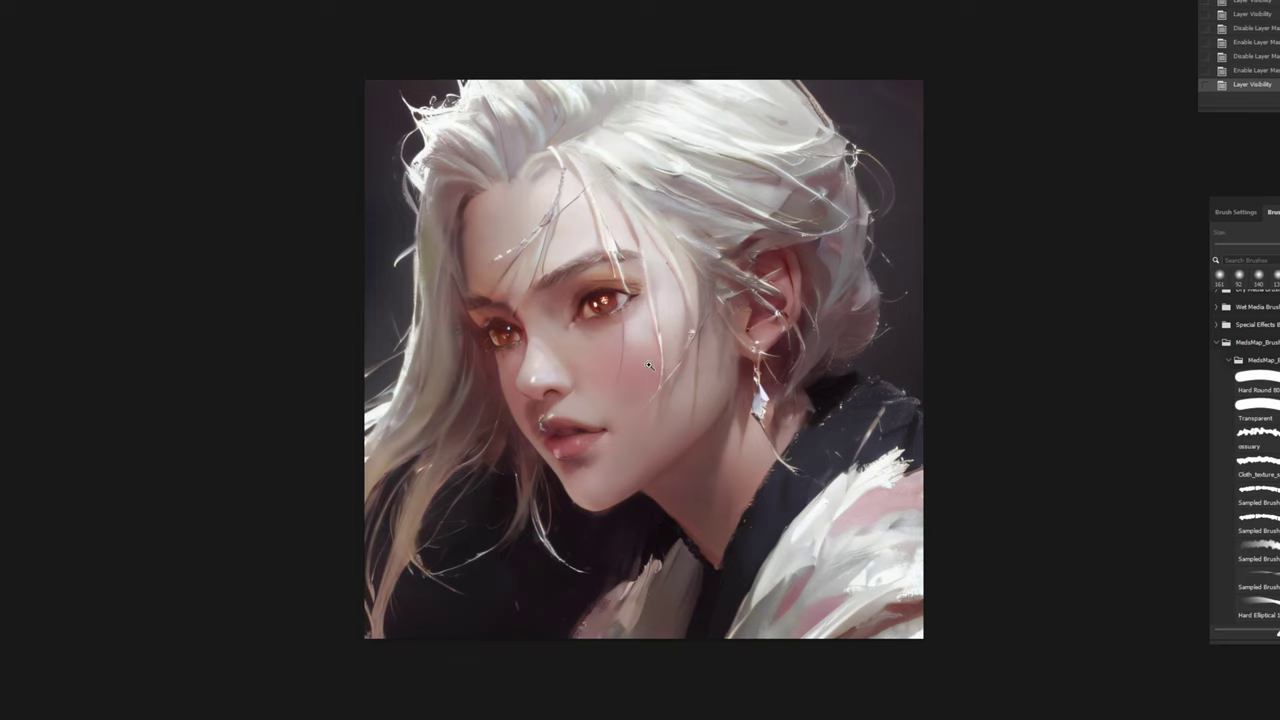
{"action": "key", "text": "ctrl+comma"}
{"action": "key", "text": "ctrl+comma"}
{"action": "key", "text": "ctrl+comma"}
{"action": "key", "text": "ctrl+comma"}
{"action": "scroll", "coordinate": [612, 327], "scroll_direction": "up", "scroll_amount": 3}
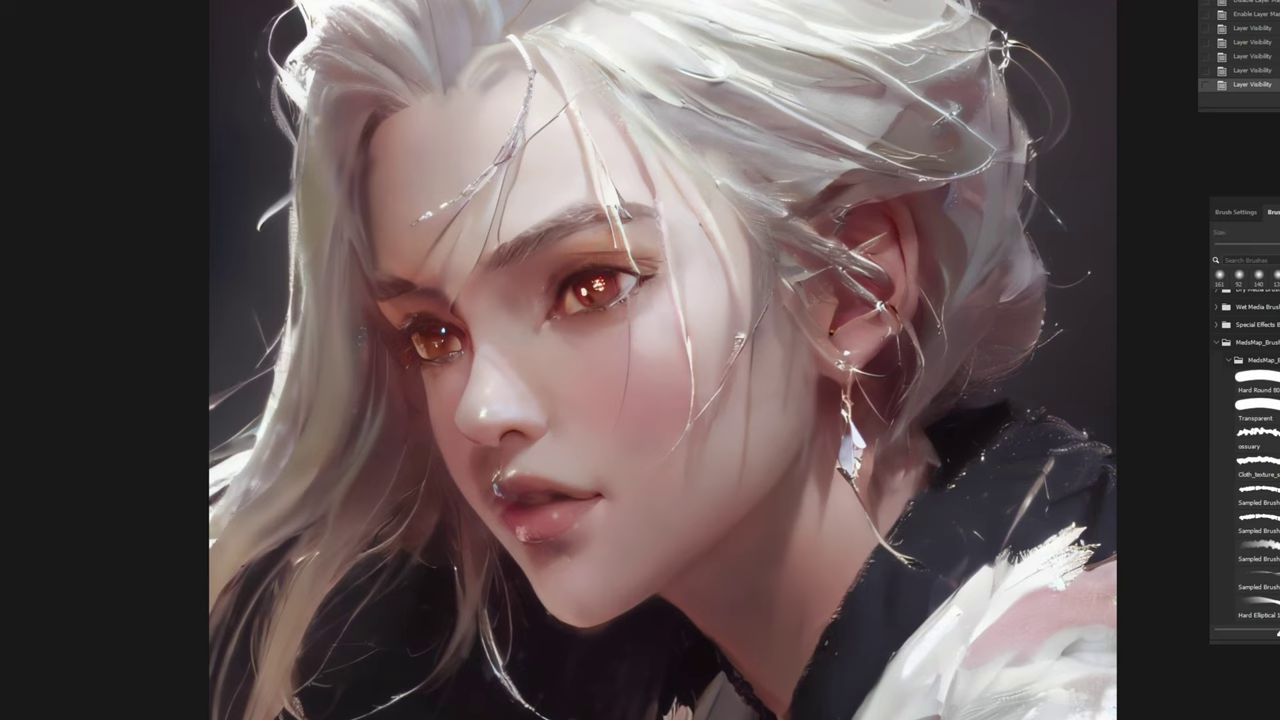
{"action": "key", "text": "ctrl+comma"}
{"action": "scroll", "coordinate": [553, 432], "scroll_direction": "down", "scroll_amount": 3}
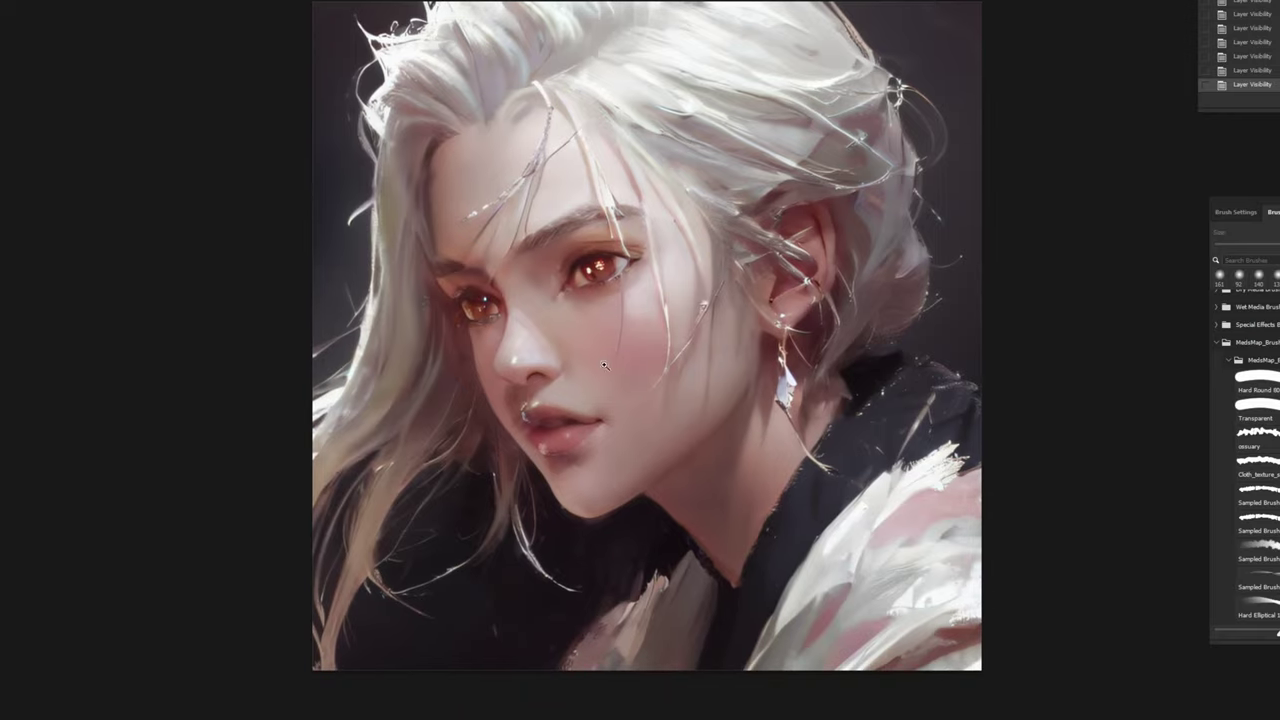
Step: Toggle layer visibility to compare the two versions of the chibi anime portrait at close view
{"action": "scroll", "coordinate": [585, 425], "scroll_direction": "up", "scroll_amount": 3}
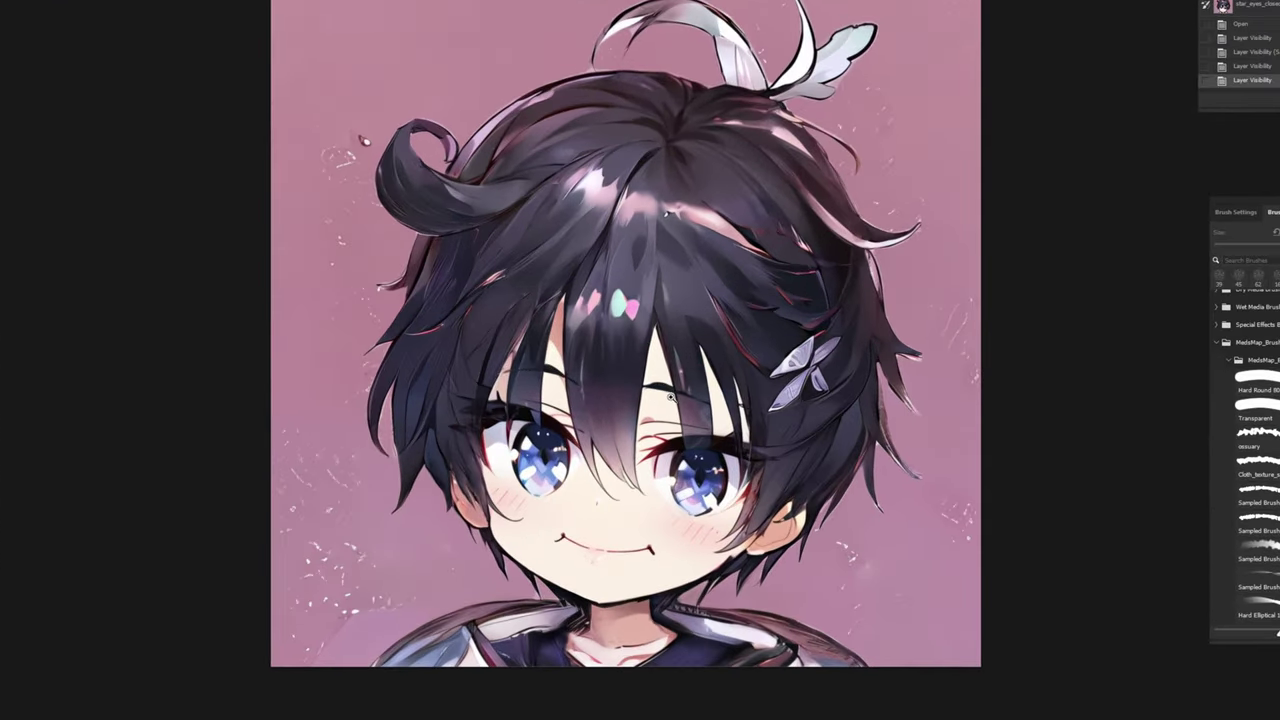
{"action": "scroll", "coordinate": [674, 397], "scroll_direction": "up", "scroll_amount": 2}
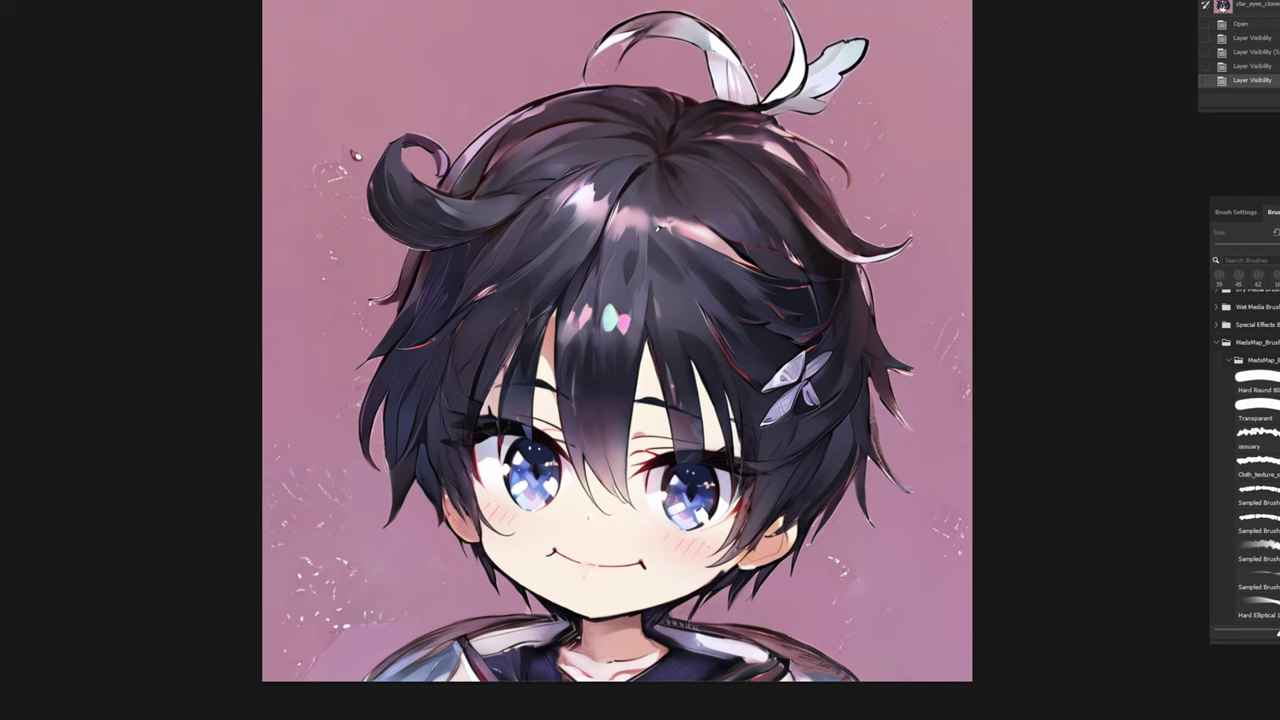
{"action": "key", "text": "ctrl+comma"}
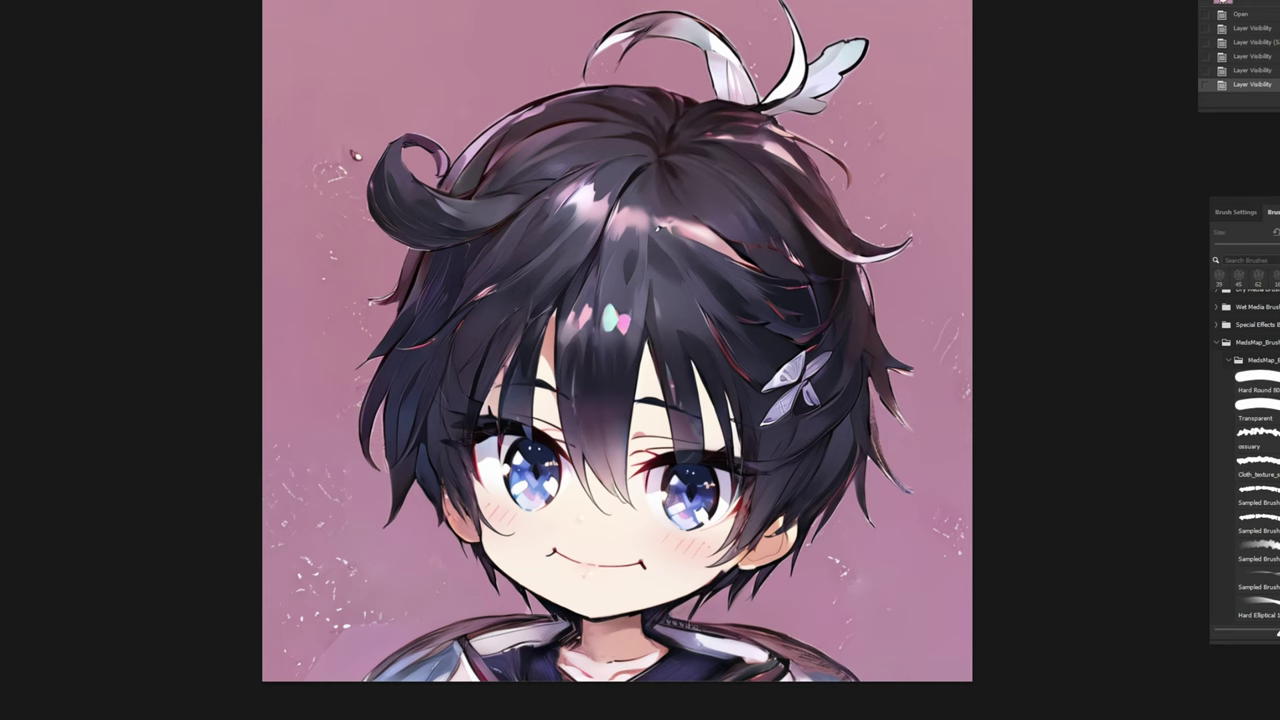
{"action": "scroll", "coordinate": [727, 494], "scroll_direction": "up", "scroll_amount": 1}
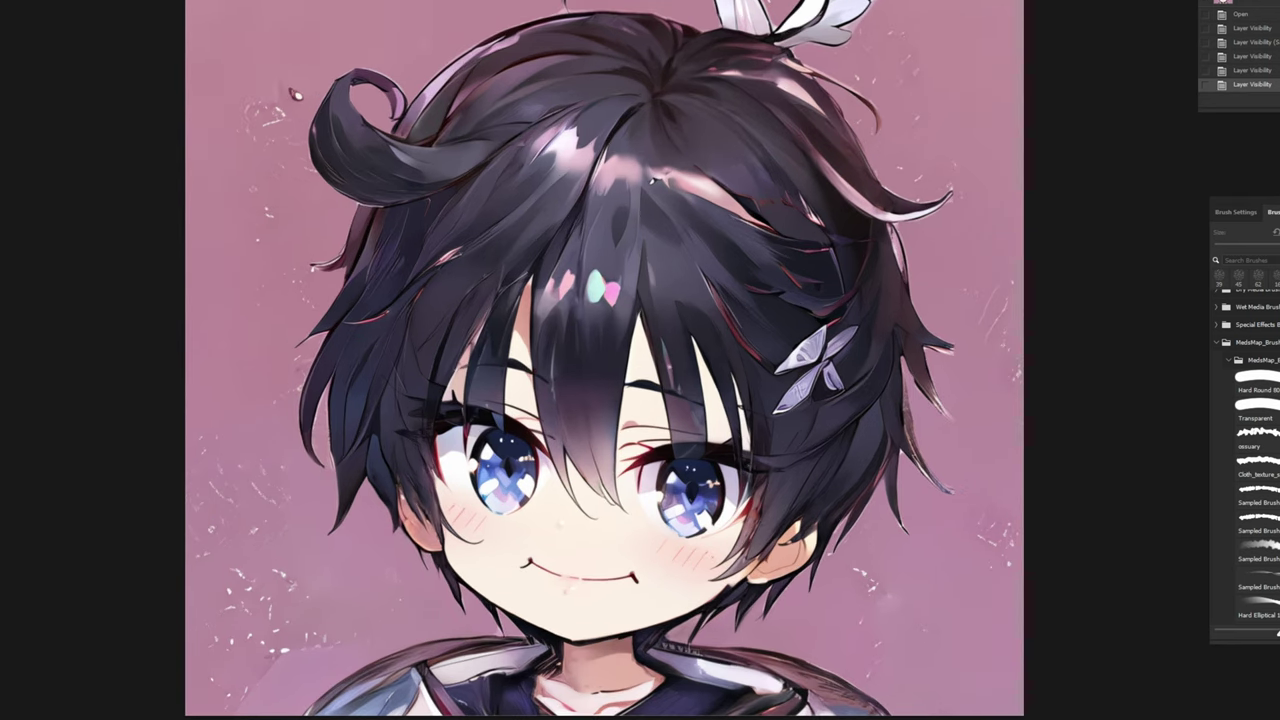
{"action": "key", "text": "ctrl+comma"}
{"action": "key", "text": "ctrl+backslash"}
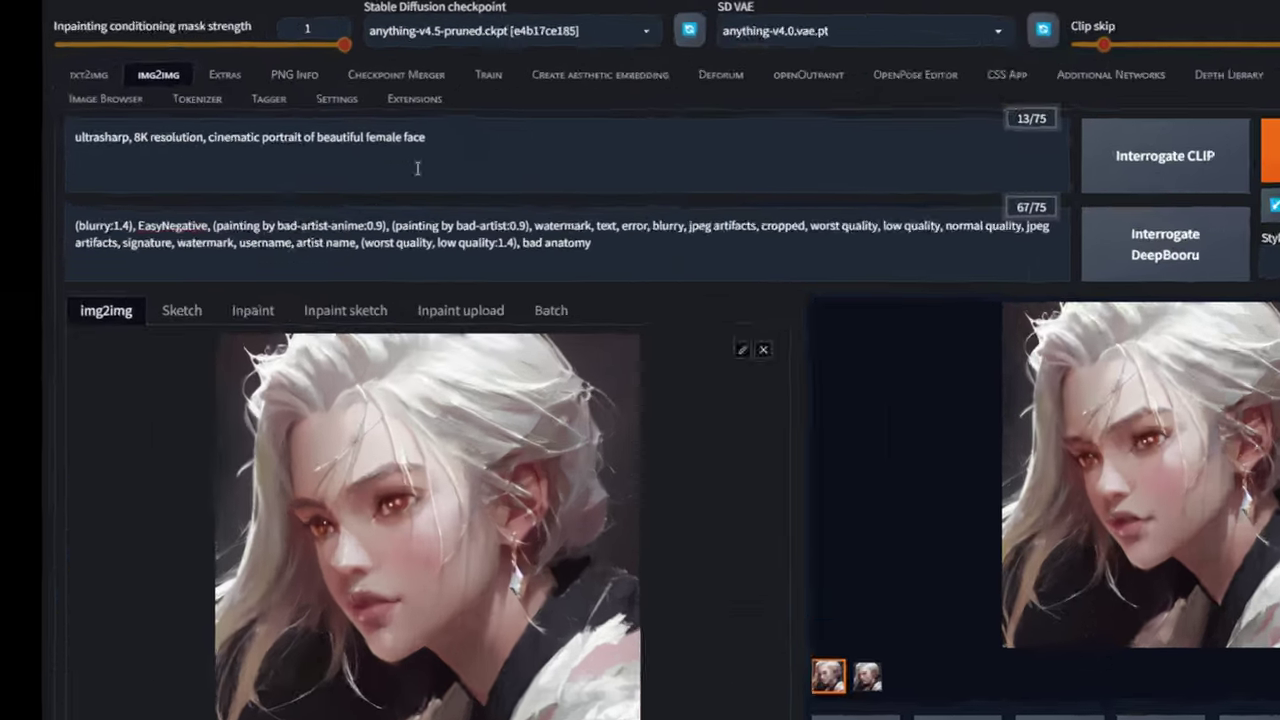
Step: In the Stable Diffusion web UI, set the prompt to "(closed mouth:1.4), smile, chibi, <lora:komowataHarukaChibiArt_v20:1>" and remove "(blurry:1.4)," from the negative prompt
{"action": "triple_click", "coordinate": [430, 86]}
{"action": "type", "text": "(closed mouth:1.4), smile, chibi, <lora:komowataHarukaChibiArt_v20:1>"}
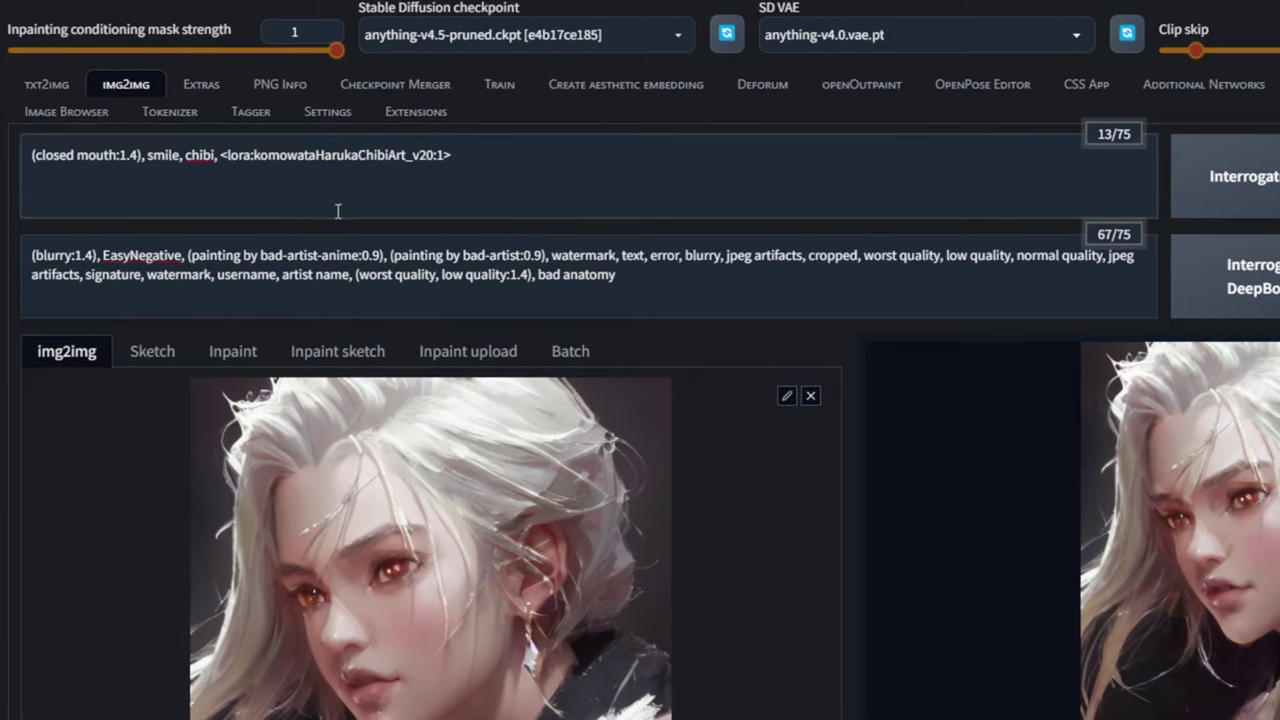
{"action": "left_click_drag", "start_coordinate": [101, 256], "coordinate": [6, 262]}
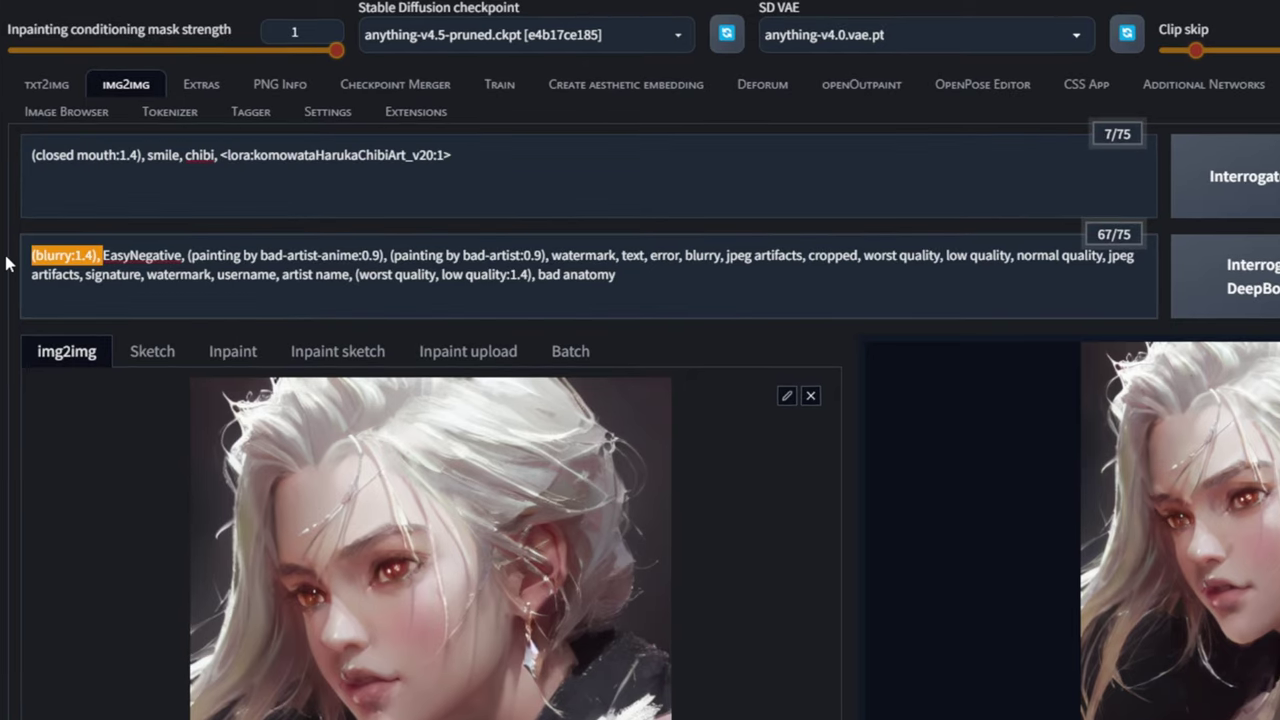
{"action": "key", "text": "BackSpace"}
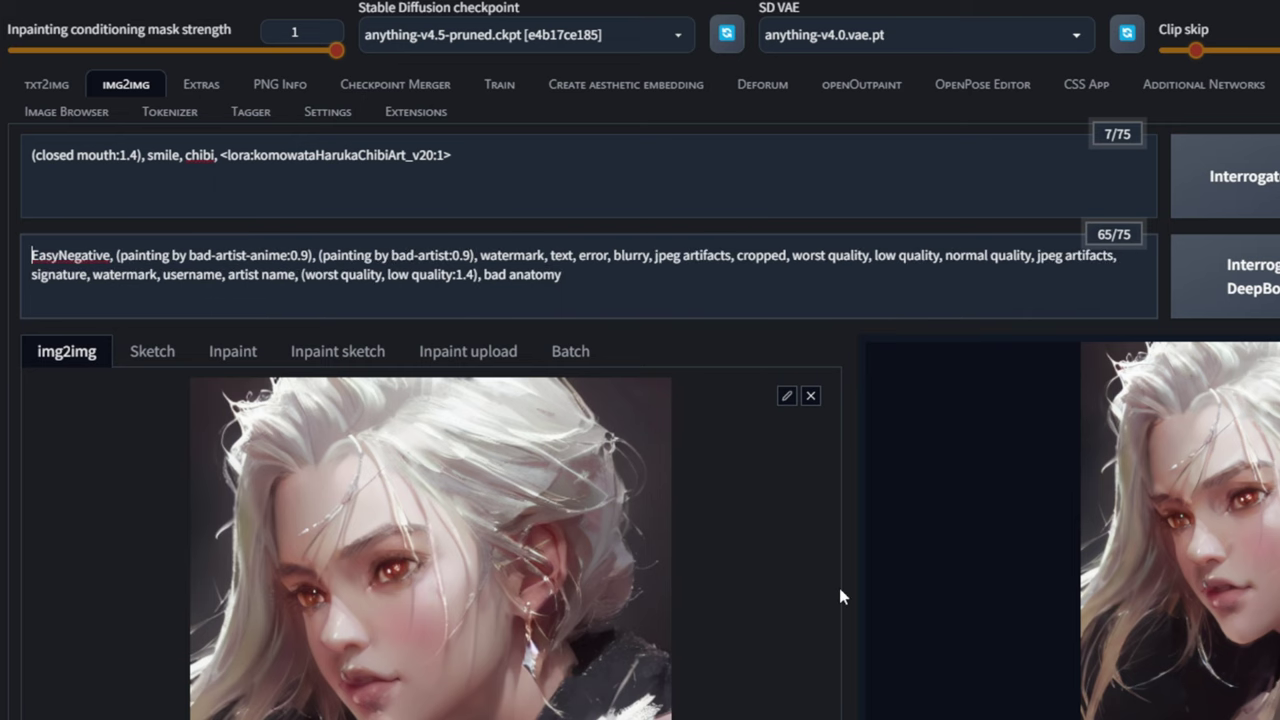
Step: Set the Ultimate SD upscale script's scale to 2
{"action": "scroll", "coordinate": [838, 589], "scroll_direction": "down", "scroll_amount": 15}
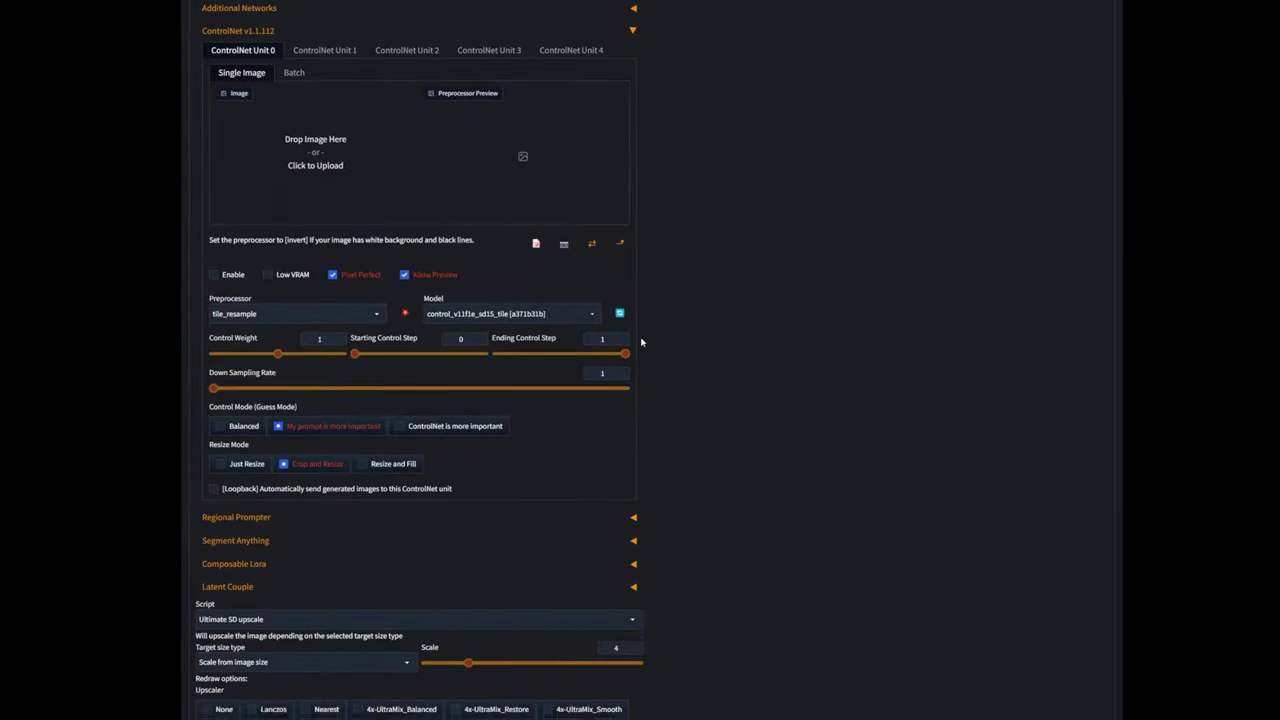
{"action": "scroll", "coordinate": [511, 432], "scroll_direction": "down", "scroll_amount": 3}
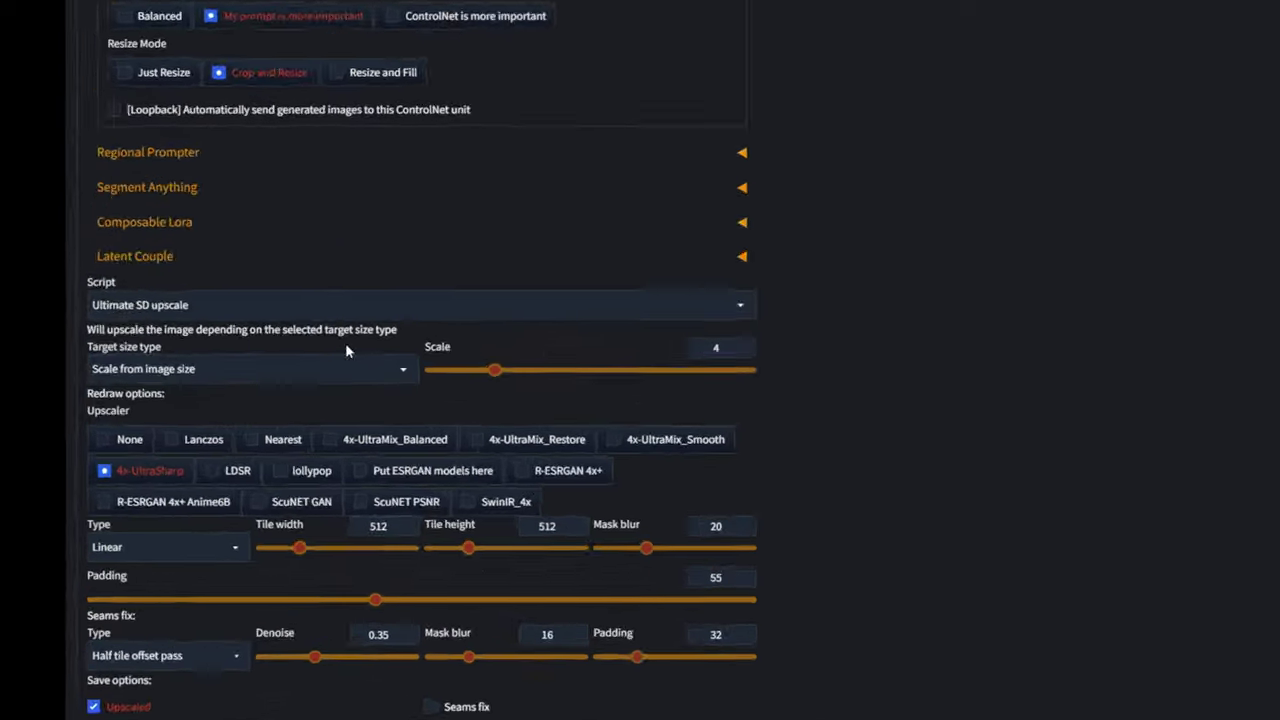
{"action": "double_click", "coordinate": [616, 430]}
{"action": "type", "text": "2"}
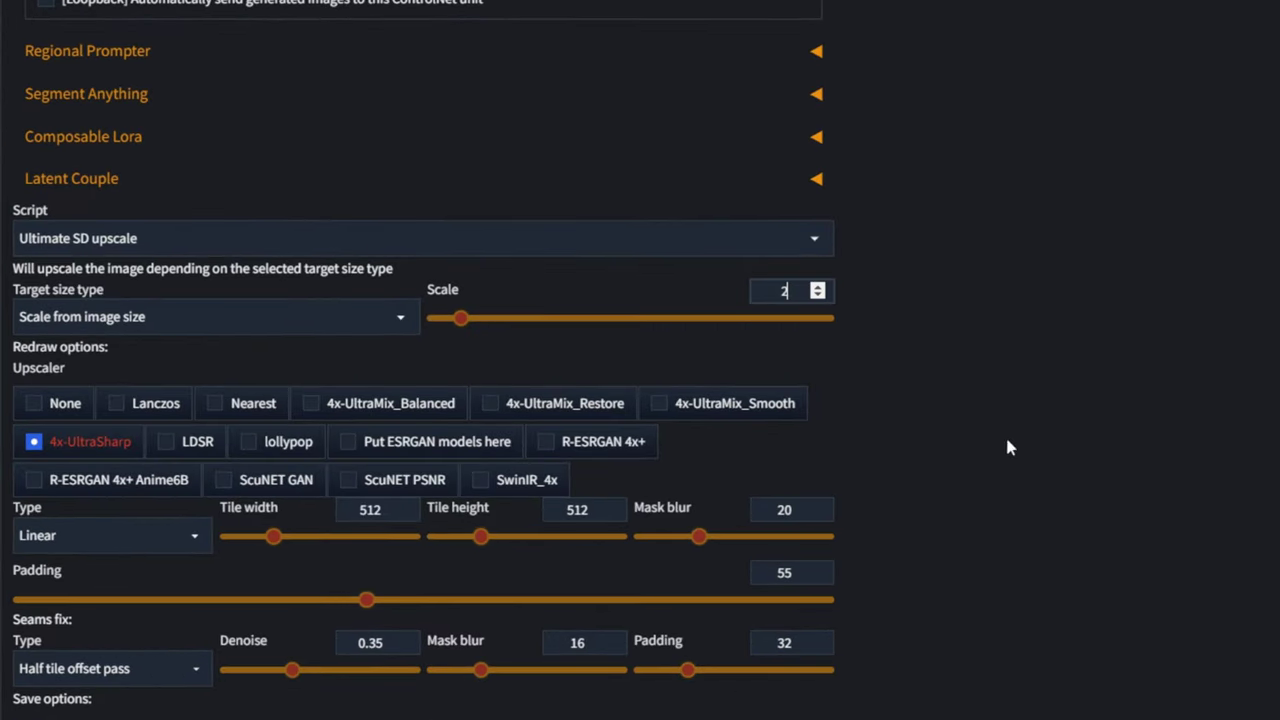
Step: Generate the upscaled closed-mouth chibi image and inspect the result in the enlarged preview
{"action": "scroll", "coordinate": [1060, 438], "scroll_direction": "up", "scroll_amount": 10}
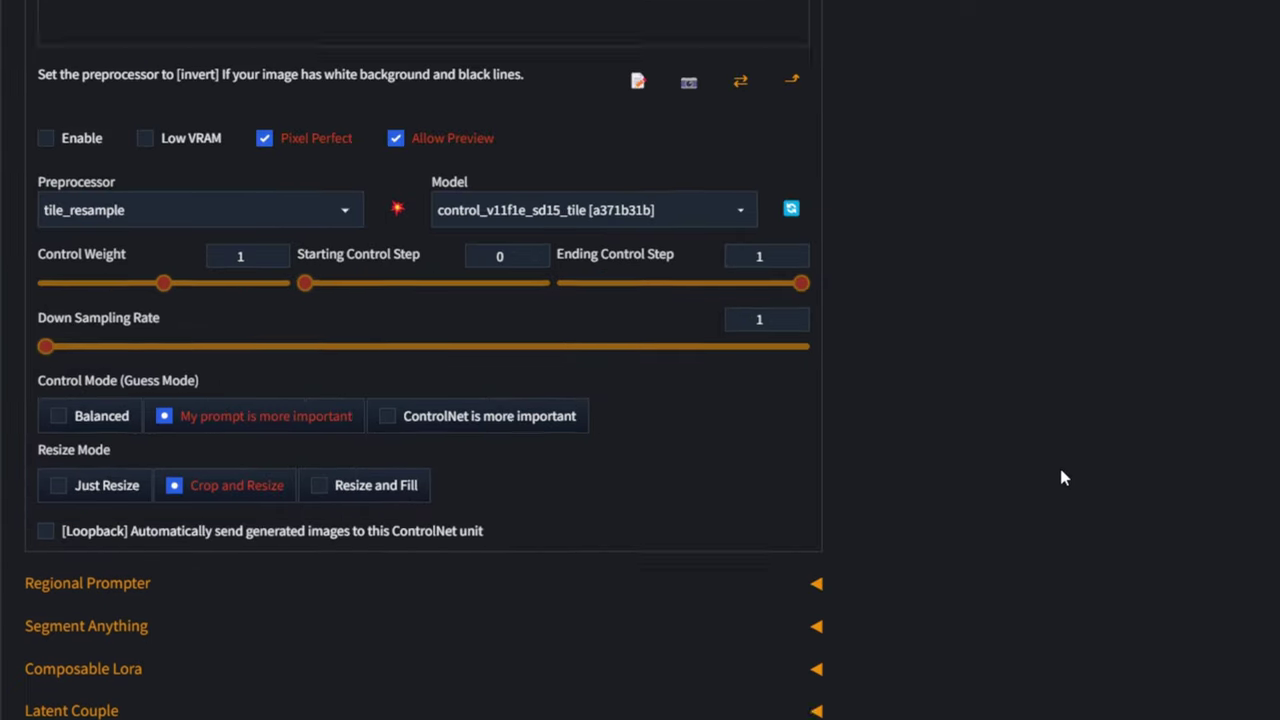
{"action": "scroll", "coordinate": [1075, 484], "scroll_direction": "up", "scroll_amount": 7}
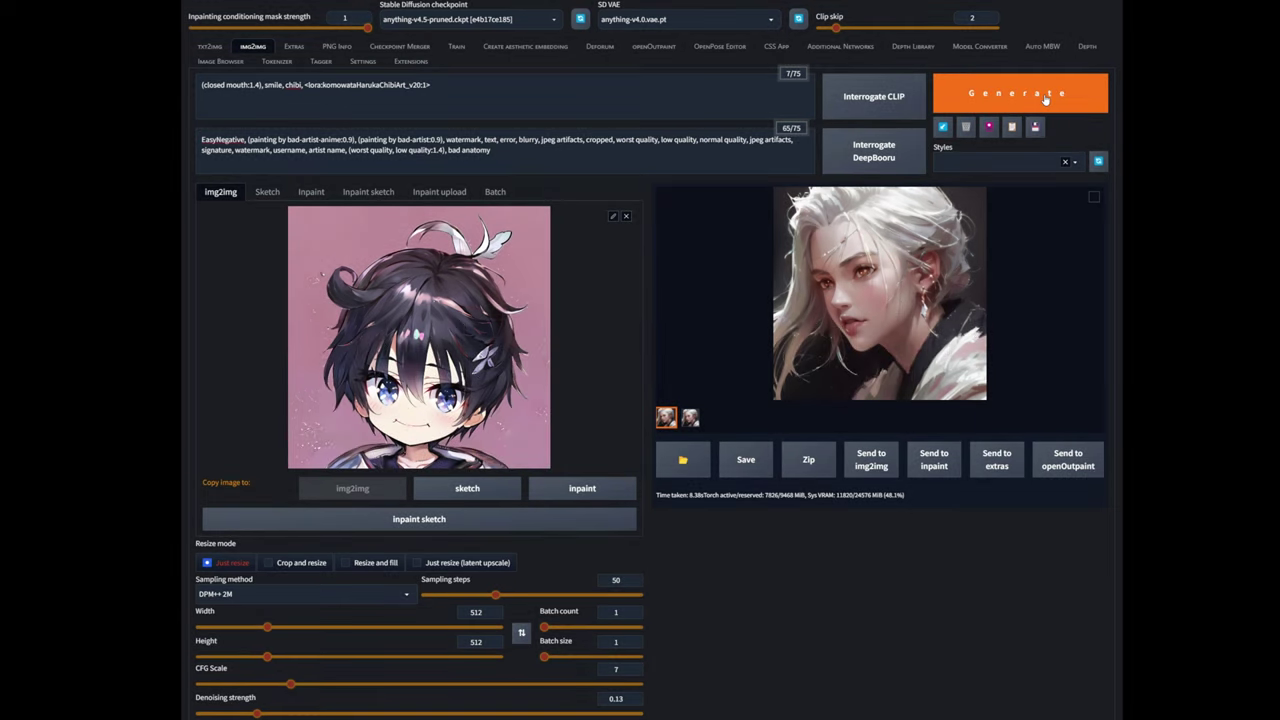
{"action": "left_click", "coordinate": [1045, 96]}
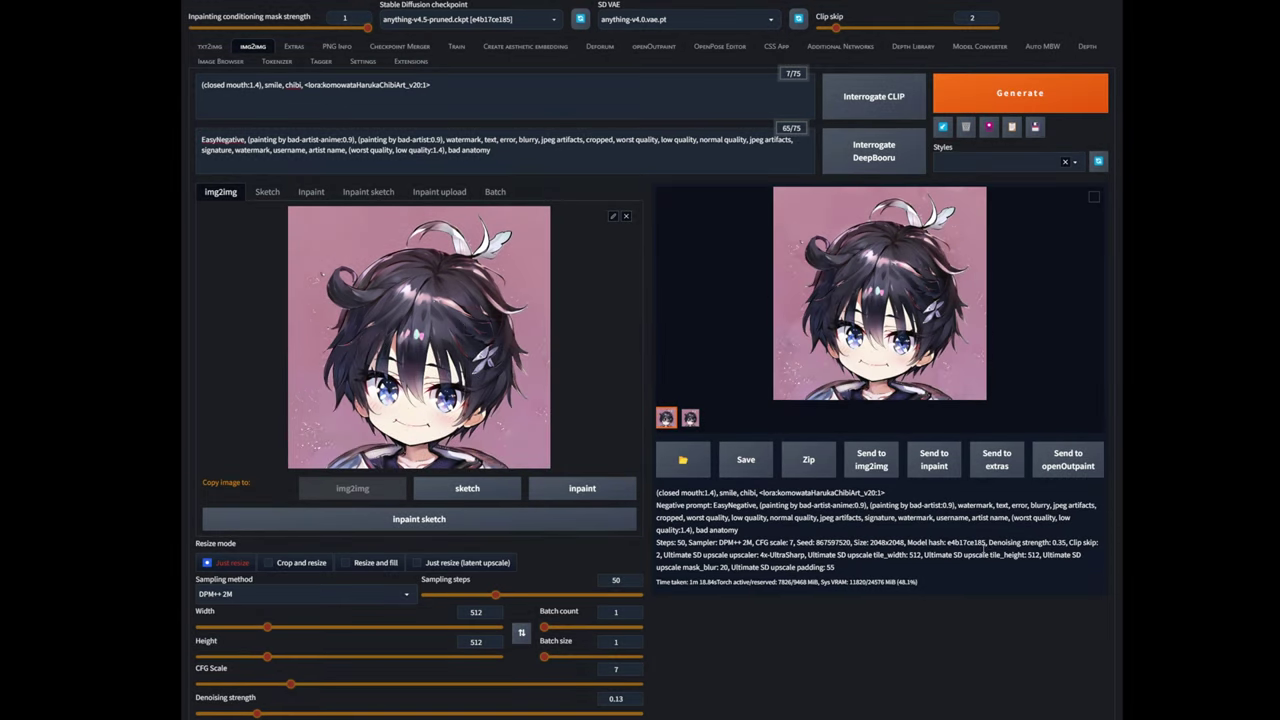
{"action": "left_click", "coordinate": [926, 356]}
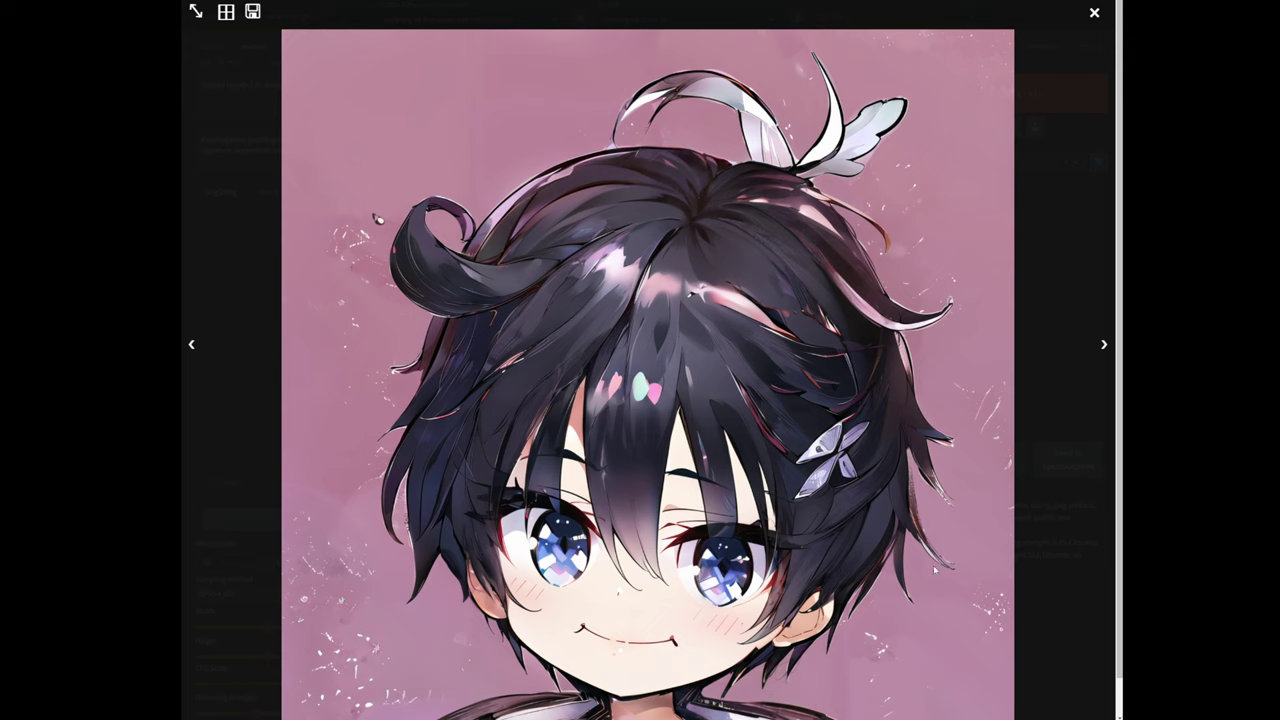
{"action": "left_click", "coordinate": [1067, 496]}
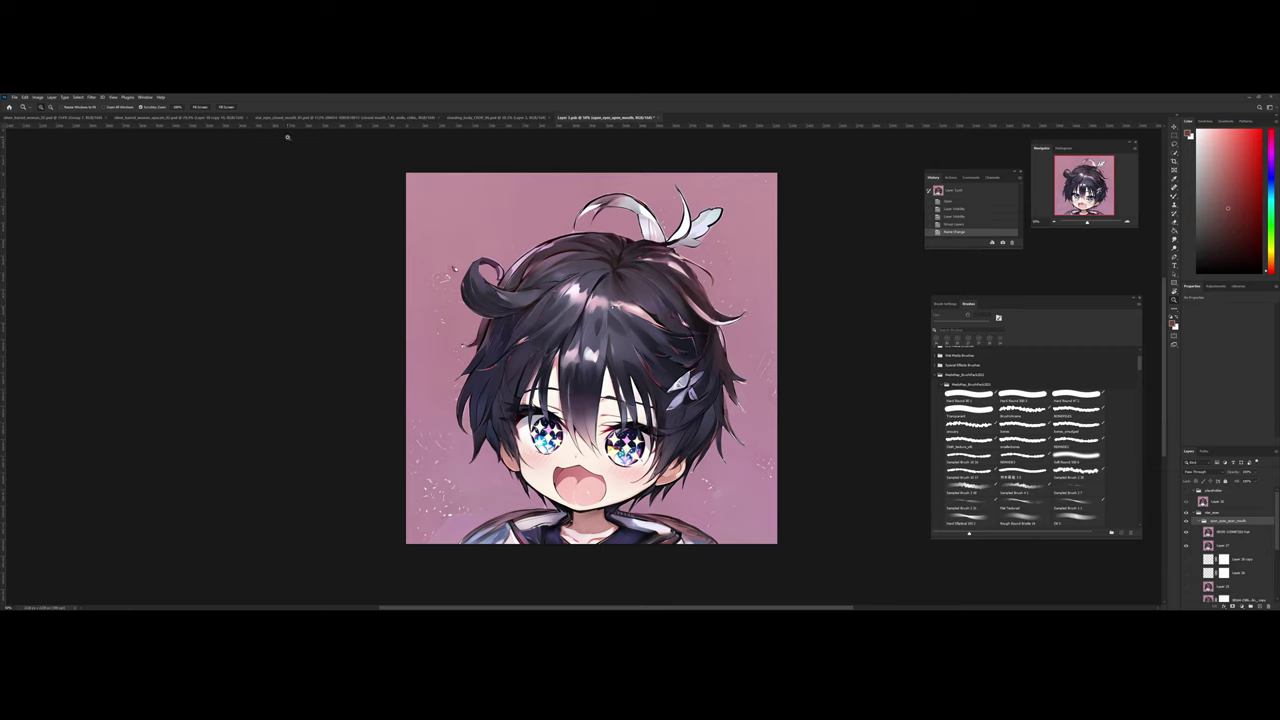
Step: In Photoshop, place the generated closed-mouth image over the open-mouth chibi, matched to the canvas, and toggle its visibility to compare them
{"action": "left_click_drag", "start_coordinate": [420, 358], "coordinate": [586, 357]}
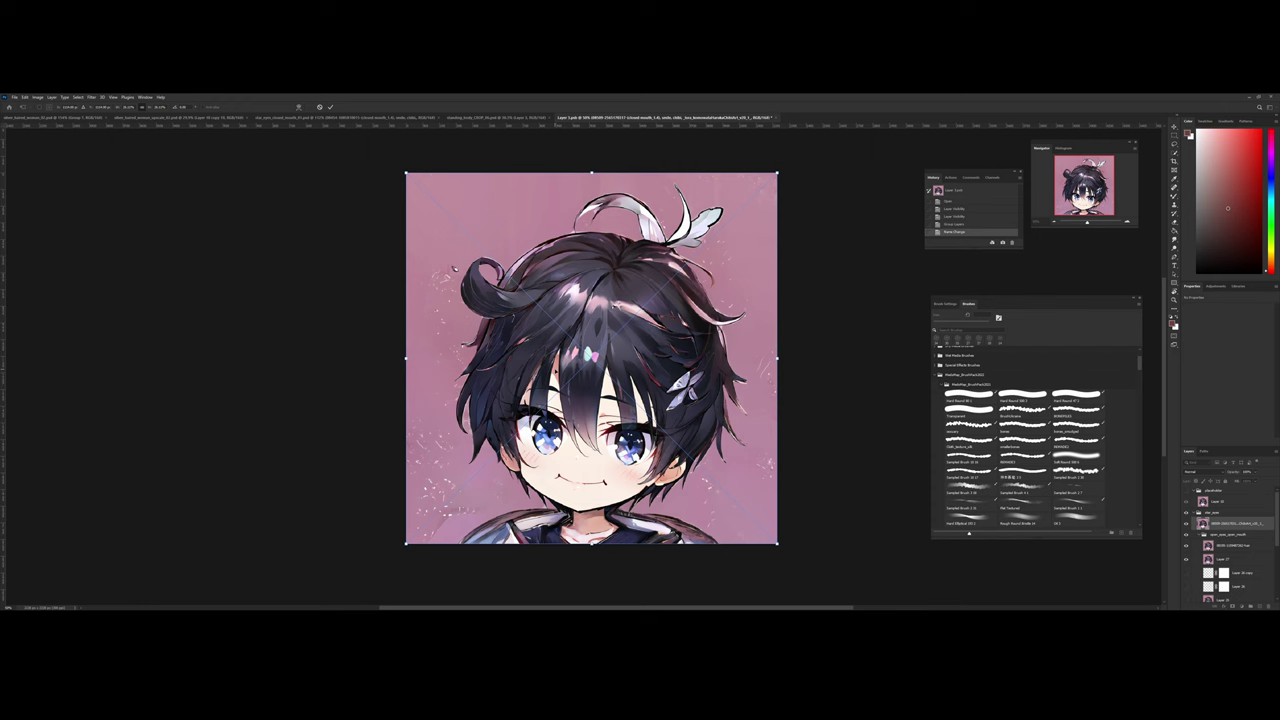
{"action": "key", "text": "Return"}
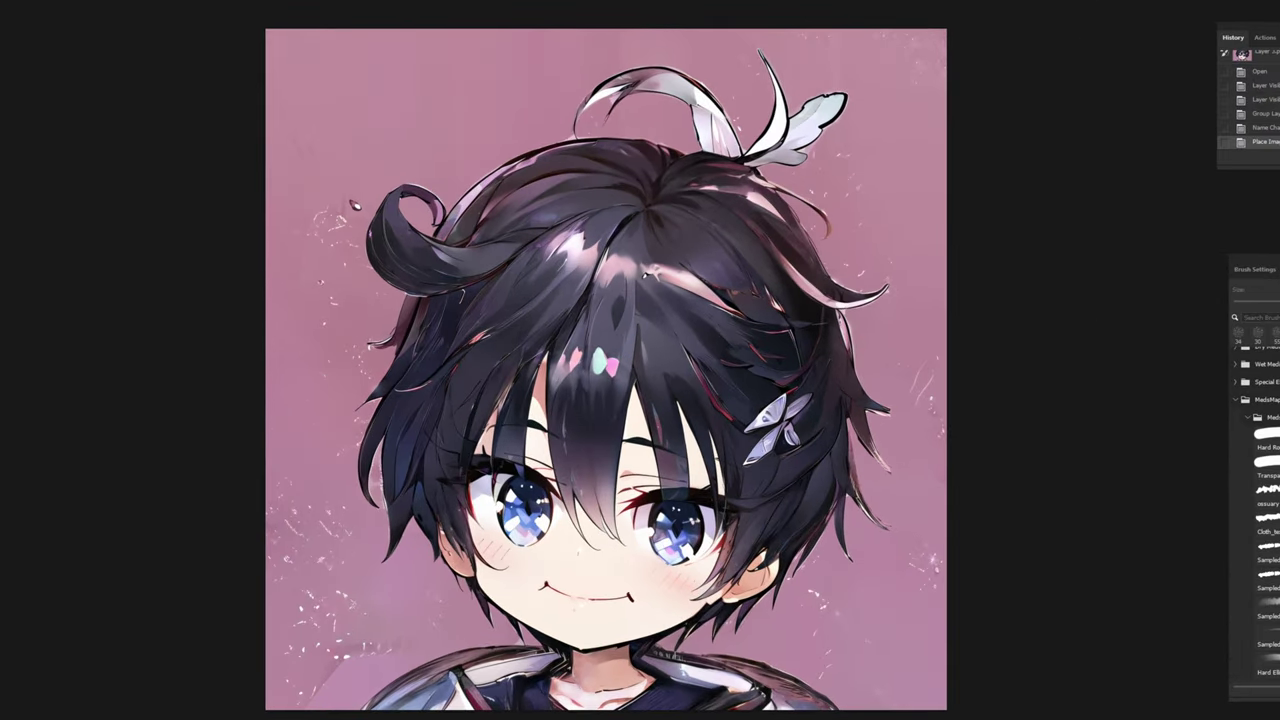
{"action": "key", "text": "ctrl+comma"}
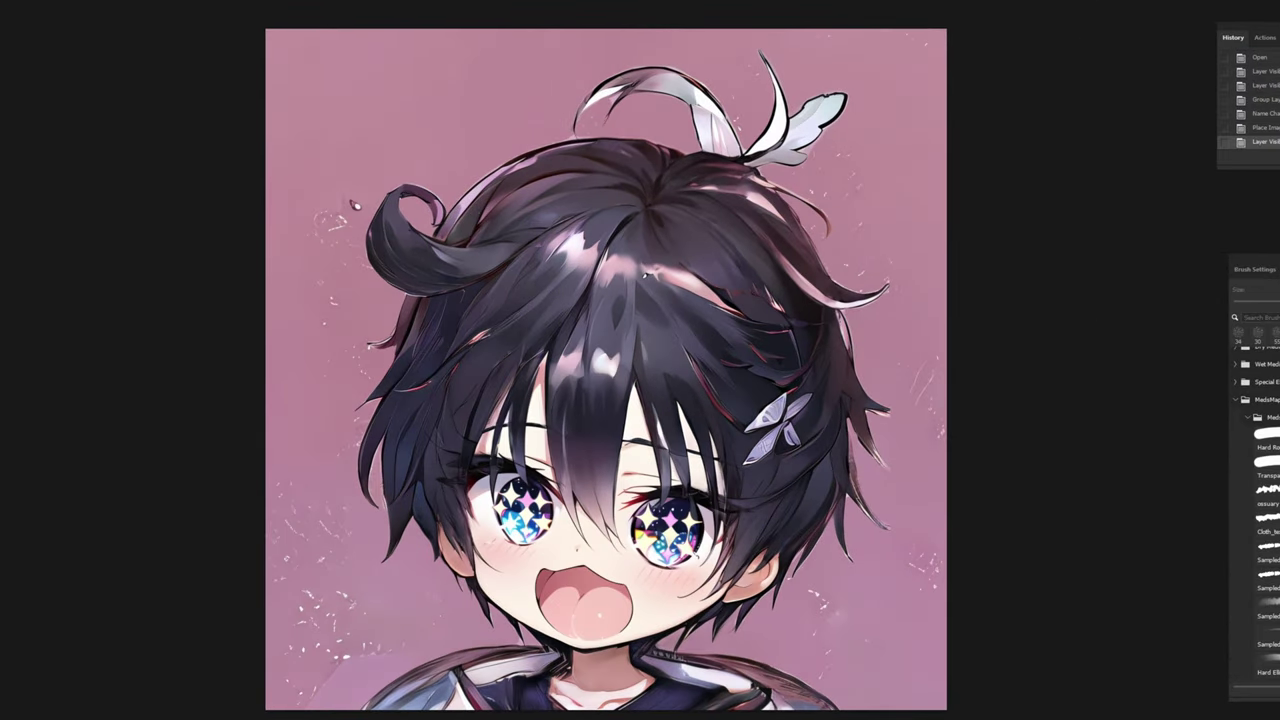
{"action": "key", "text": "ctrl+comma"}
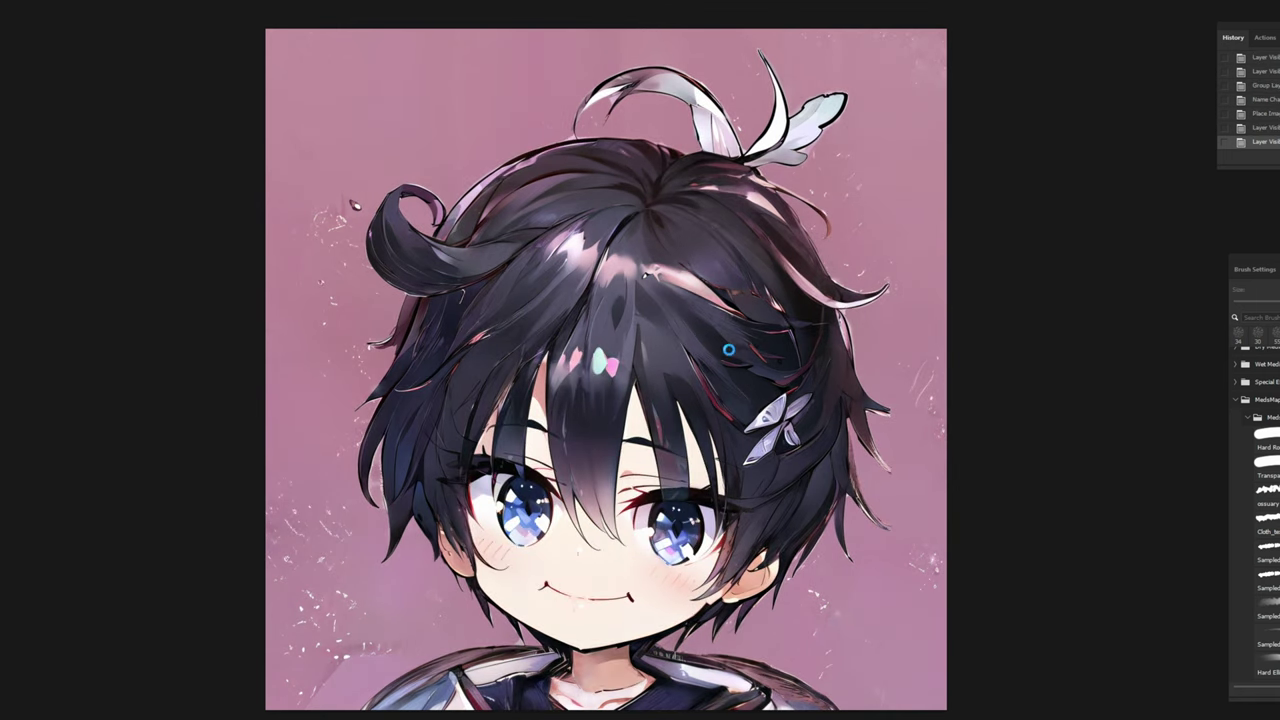
{"action": "left_click_drag", "start_coordinate": [714, 542], "coordinate": [782, 540]}
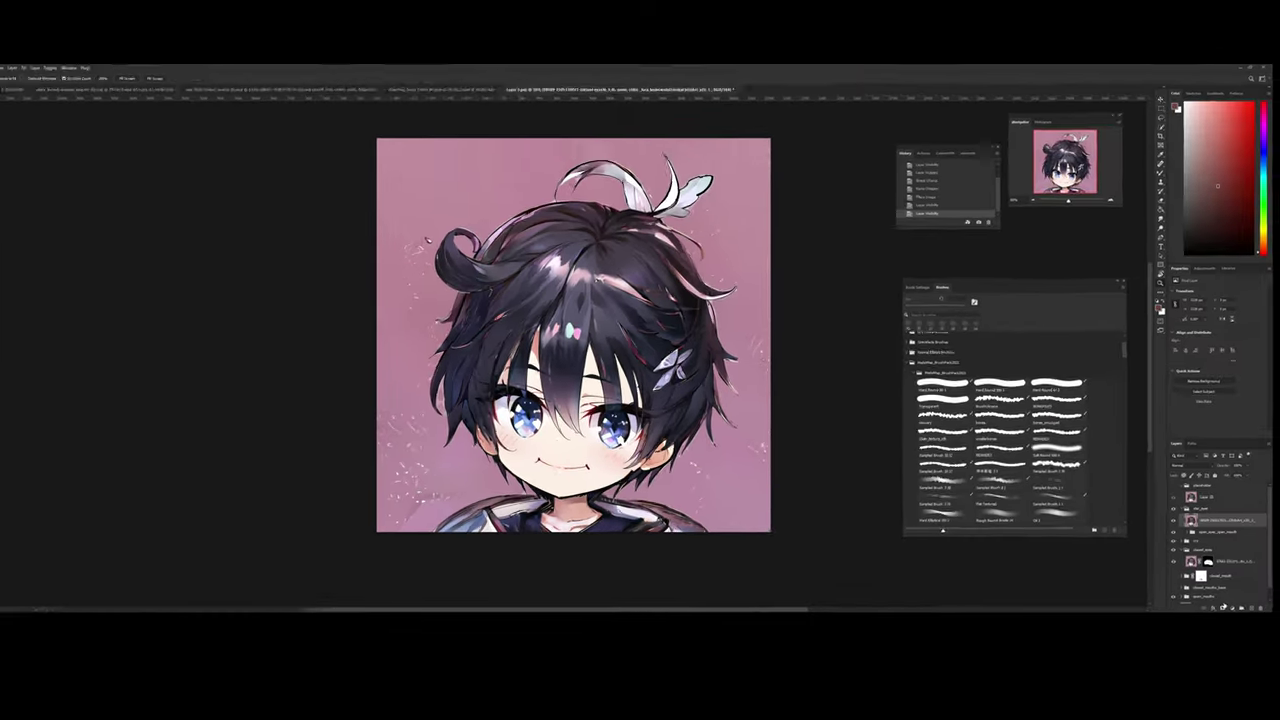
Step: Add a black layer mask to the closed-mouth layer and paint the closed mouth into view over the open one
{"action": "left_click", "coordinate": [1222, 607], "text": "alt"}
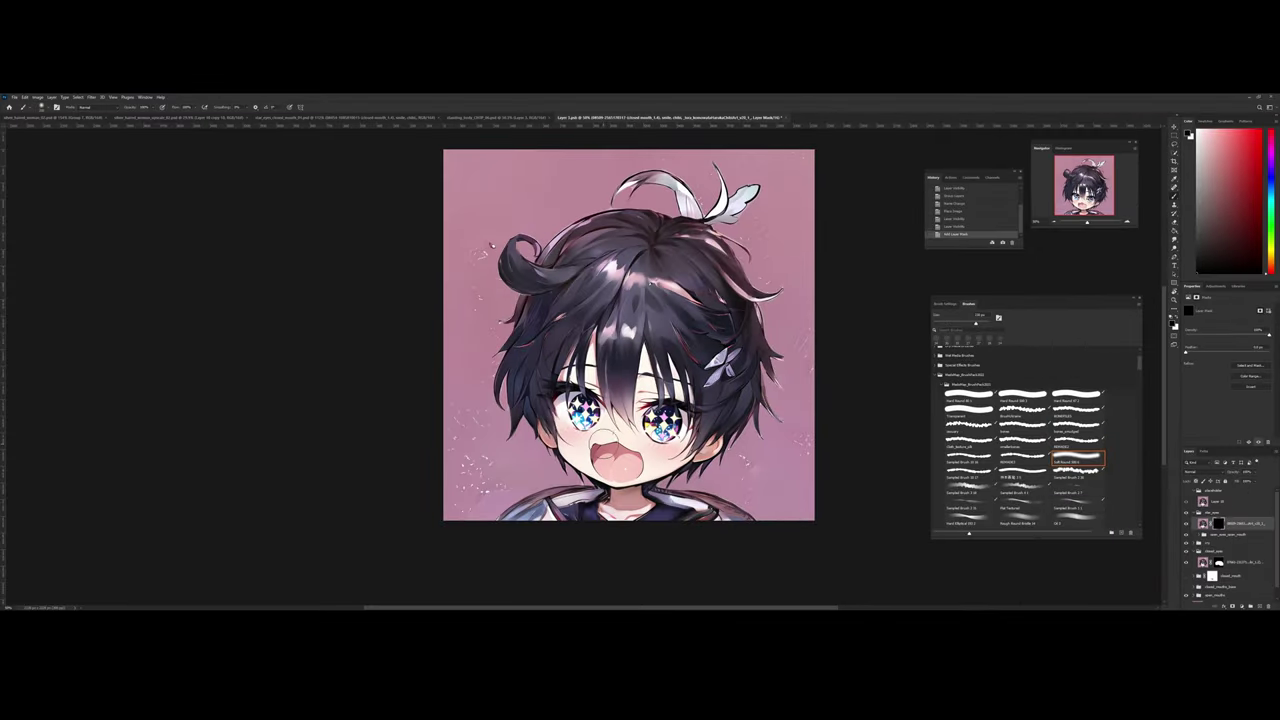
{"action": "left_click_drag", "start_coordinate": [610, 462], "coordinate": [626, 461]}
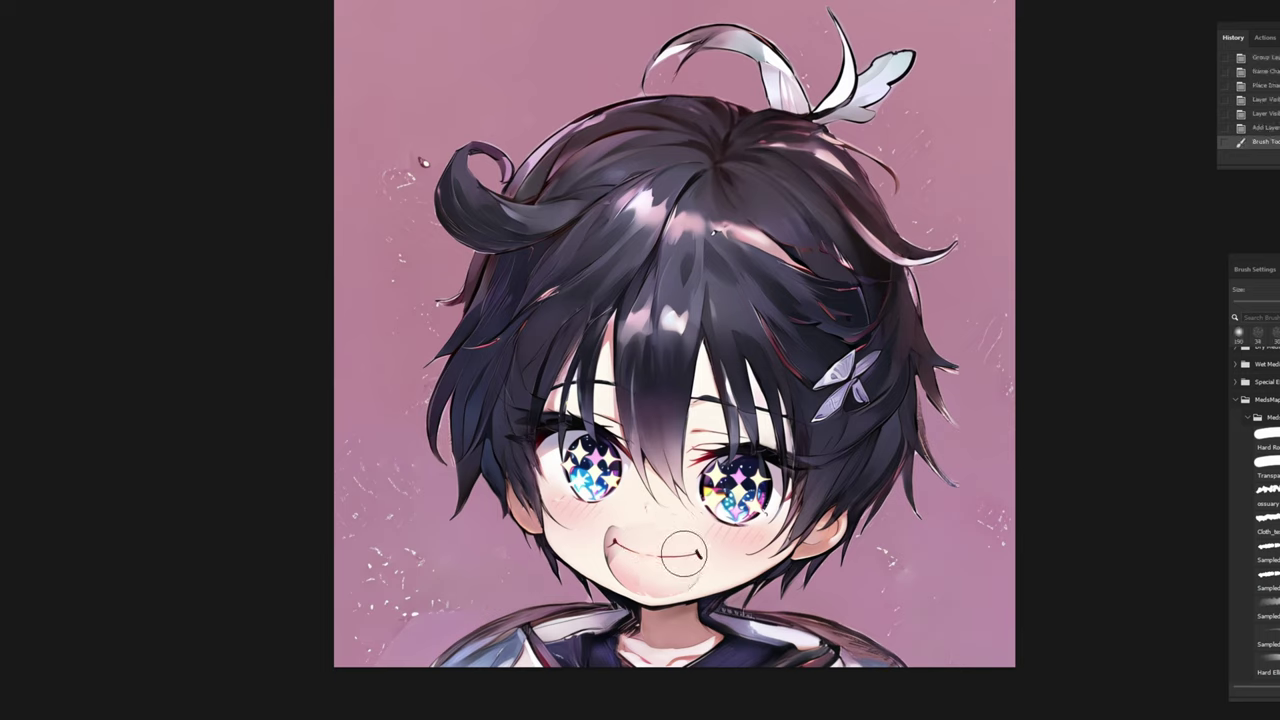
{"action": "mouse_move", "coordinate": [665, 550]}
{"action": "left_mouse_down"}
{"action": "mouse_move", "coordinate": [645, 570]}
{"action": "mouse_move", "coordinate": [634, 540]}
{"action": "mouse_move", "coordinate": [653, 566]}
{"action": "mouse_move", "coordinate": [672, 545]}
{"action": "left_mouse_up"}
{"action": "left_click", "coordinate": [675, 546], "text": "ctrl"}
{"action": "right_click", "coordinate": [681, 548], "text": "alt"}
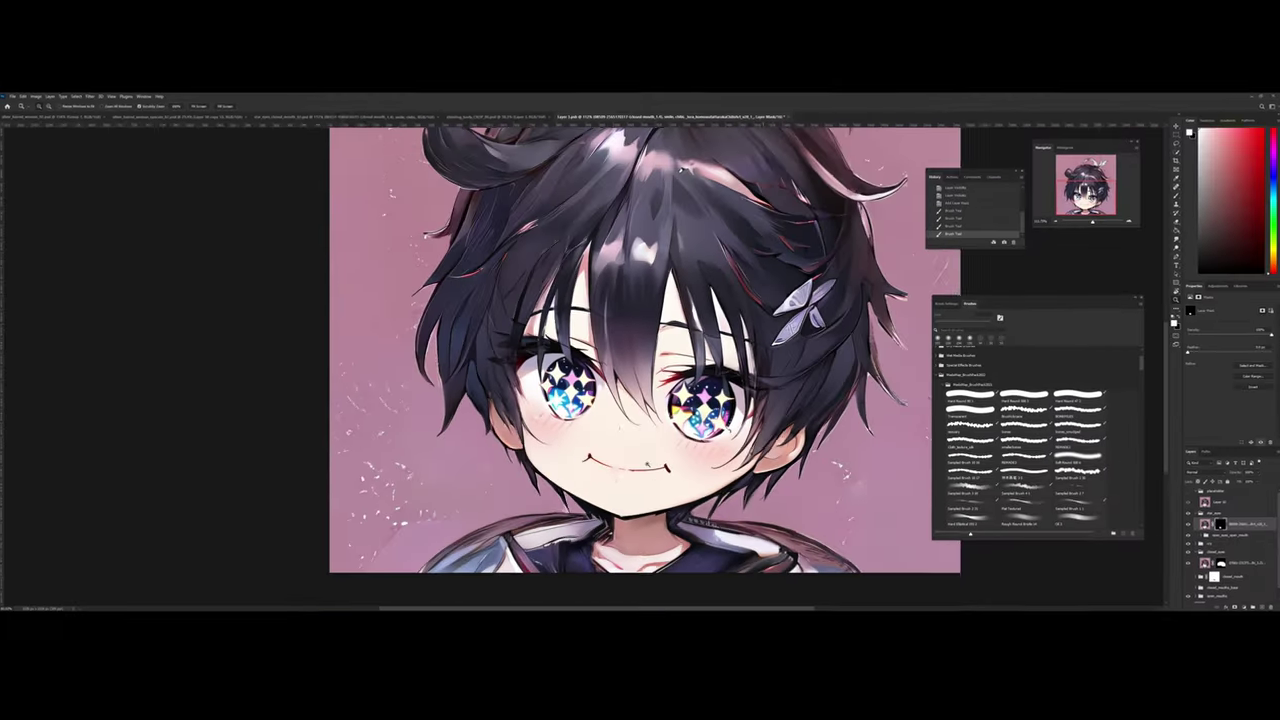
Step: Touch up the mask around the corner of the closed mouth with a smaller soft brush
{"action": "right_click", "coordinate": [620, 530], "text": "alt"}
{"action": "right_click", "coordinate": [677, 443], "text": "alt"}
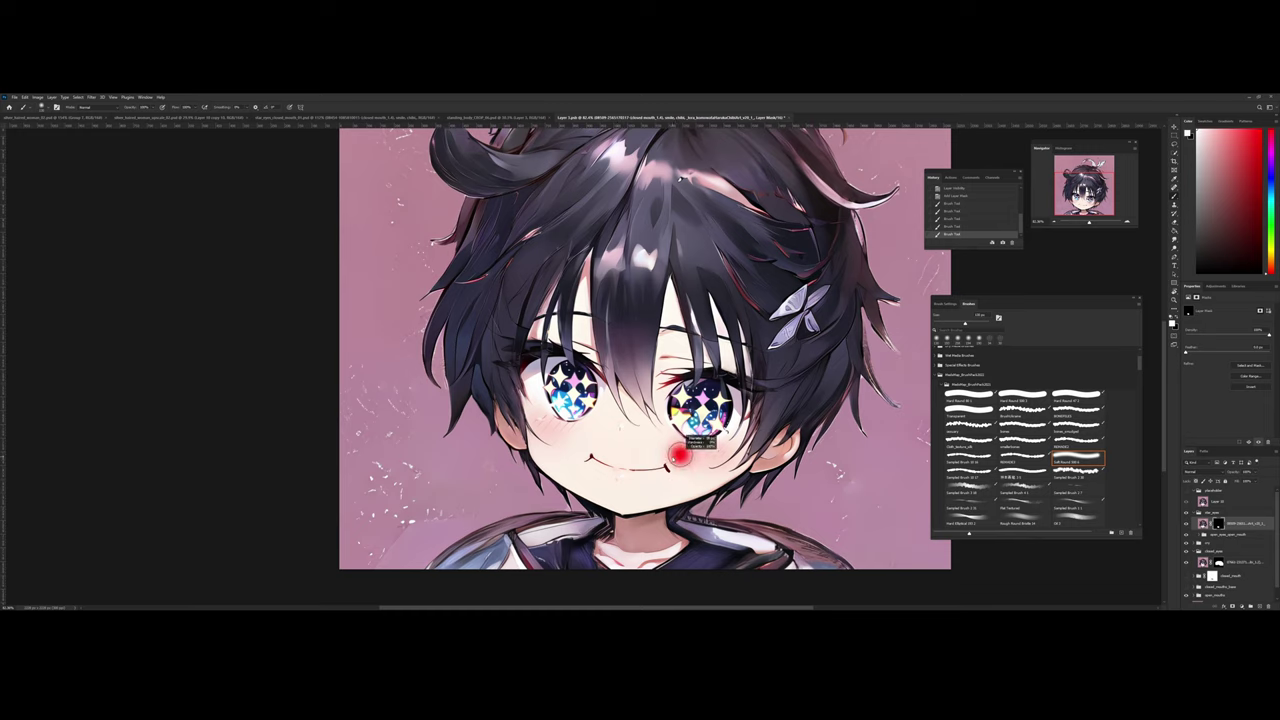
{"action": "left_click_drag", "start_coordinate": [664, 463], "coordinate": [672, 458]}
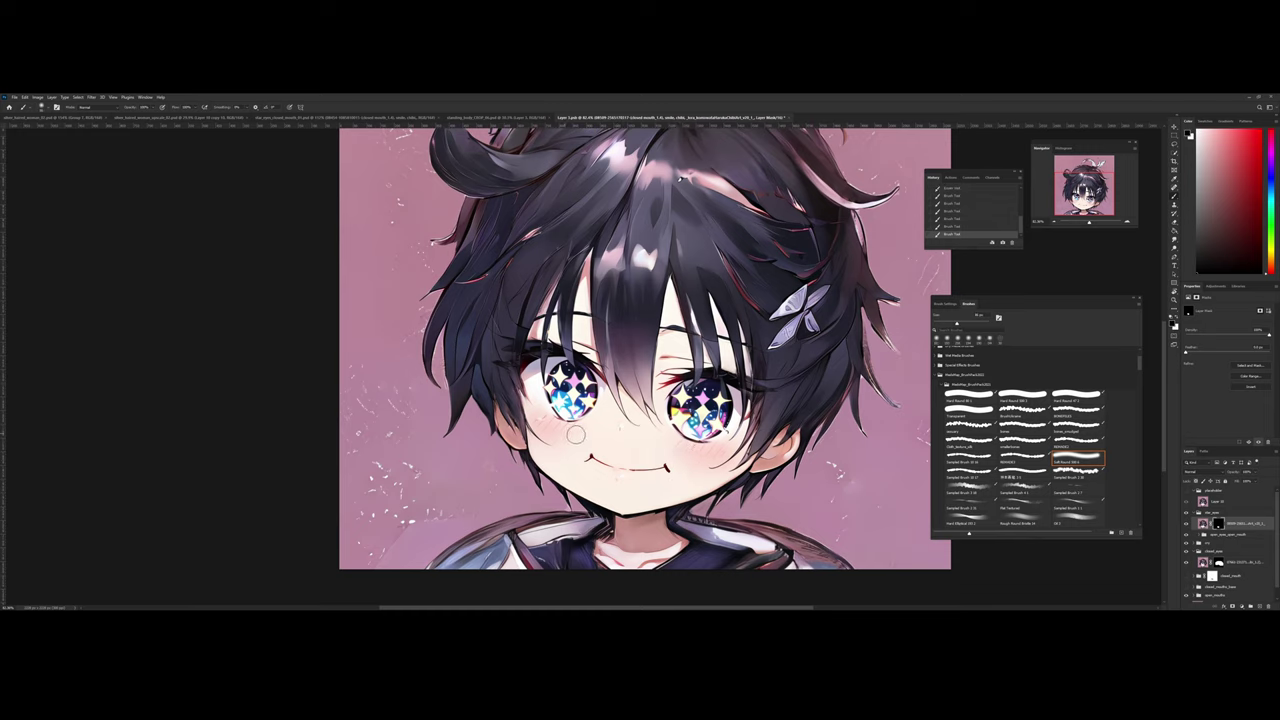
{"action": "key", "text": "x"}
Step: Flip the canvas view horizontally to check the blended mouth at full and close view, and flip it back
{"action": "key", "text": "z"}
{"action": "left_click_drag", "start_coordinate": [659, 449], "coordinate": [620, 442]}
{"action": "key", "text": "ctrl+shift+h"}
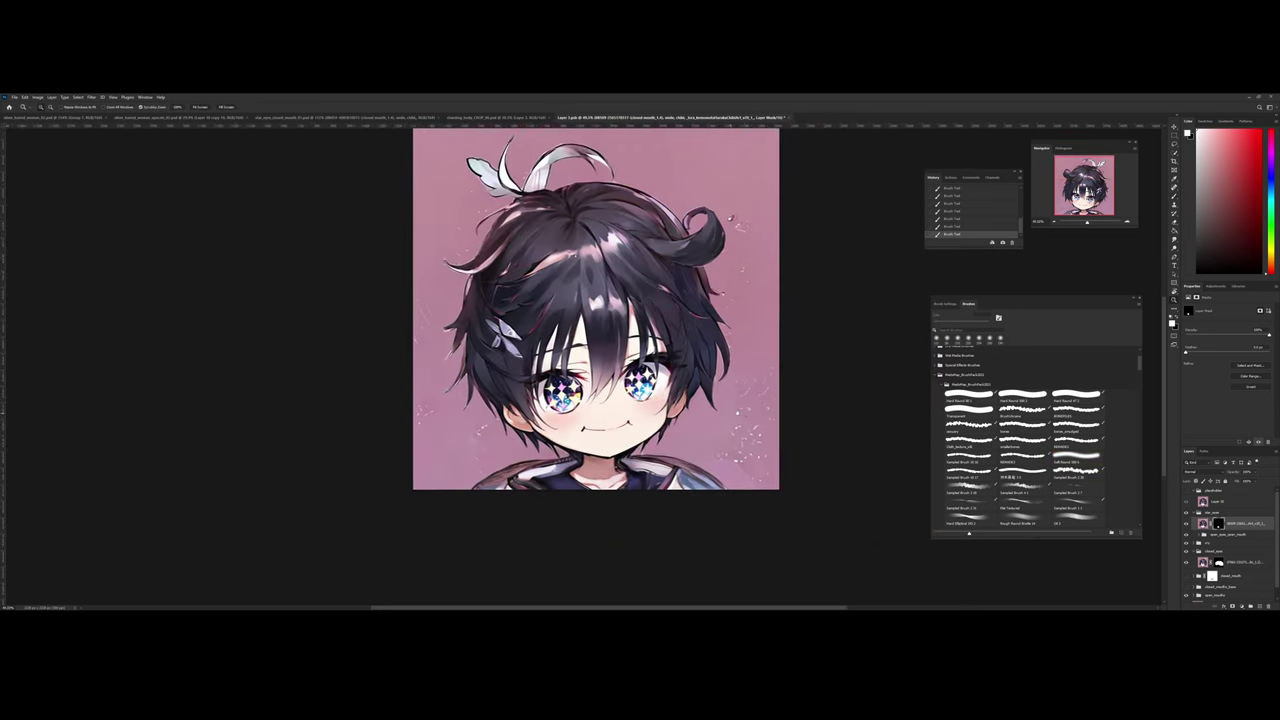
{"action": "left_click_drag", "start_coordinate": [526, 389], "coordinate": [650, 389]}
{"action": "key", "text": "ctrl+0"}
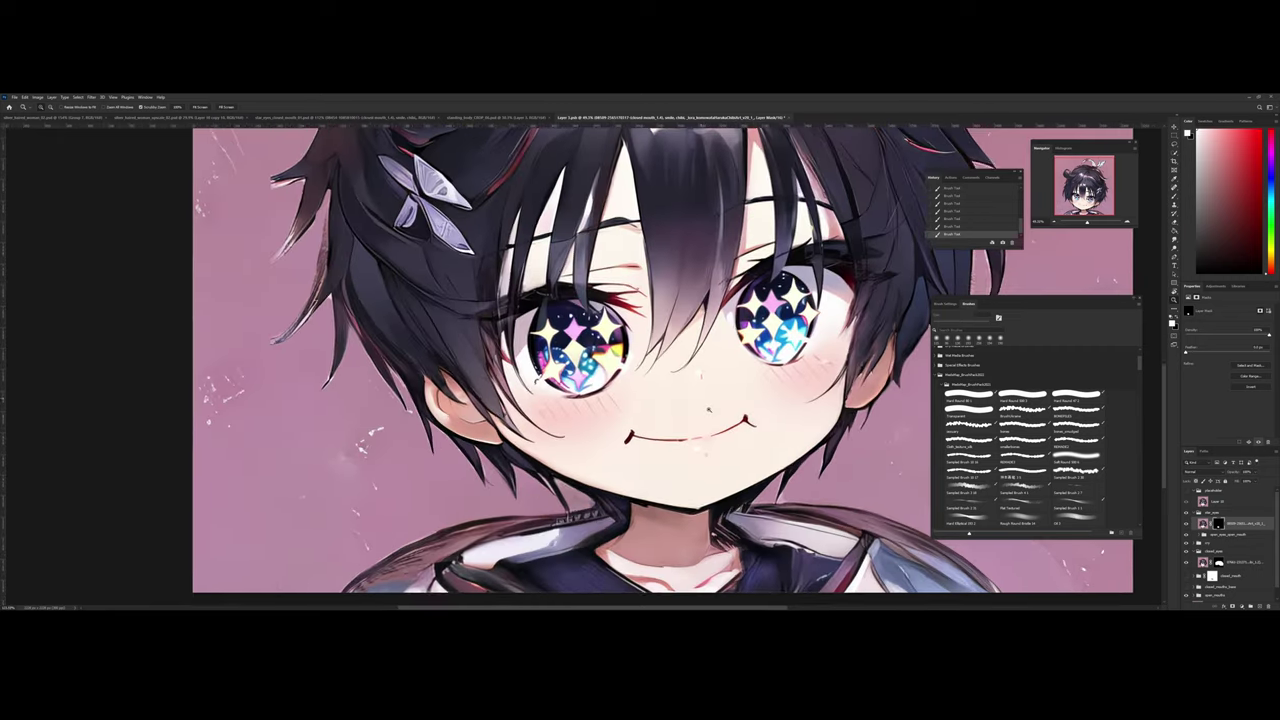
{"action": "key", "text": "ctrl+shift+h"}
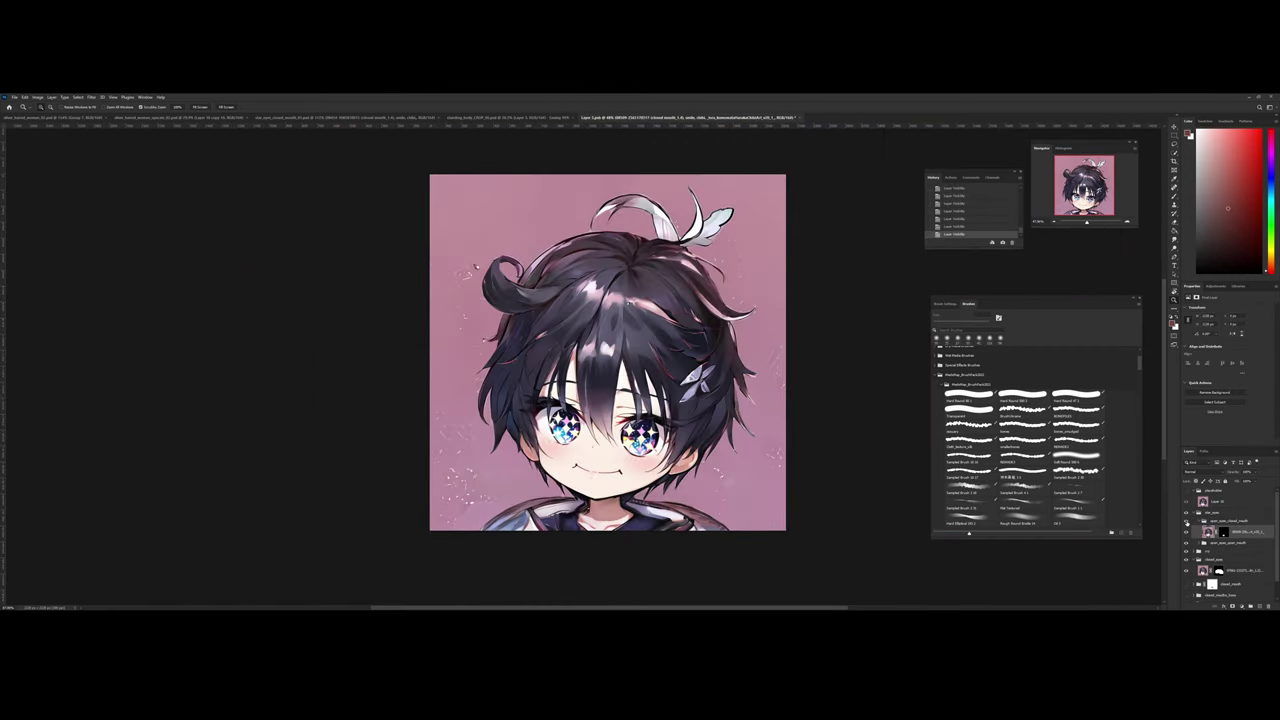
Step: Toggle the closed-mouth group's visibility to compare the open and closed mouth versions of the starry-eyed chibi
{"action": "left_click", "coordinate": [1188, 522]}
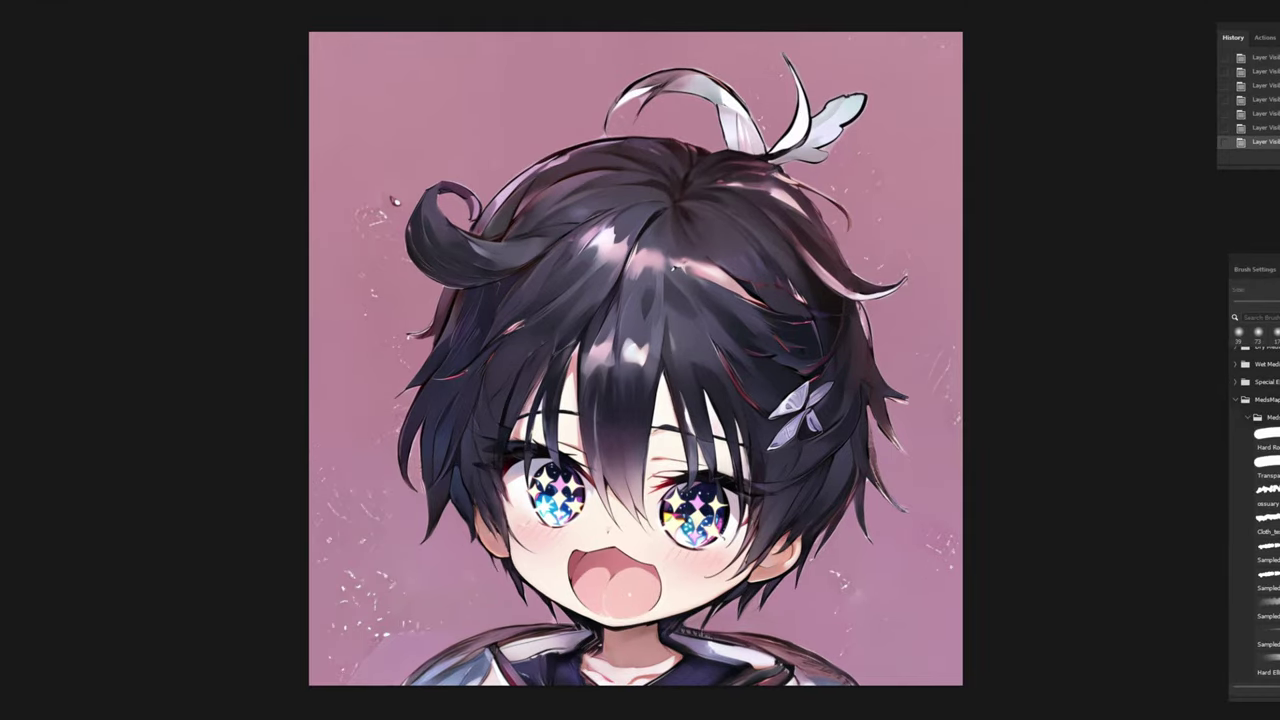
{"action": "left_click", "coordinate": [1188, 522]}
{"action": "key", "text": "ctrl+comma"}
{"action": "key", "text": "ctrl+comma"}
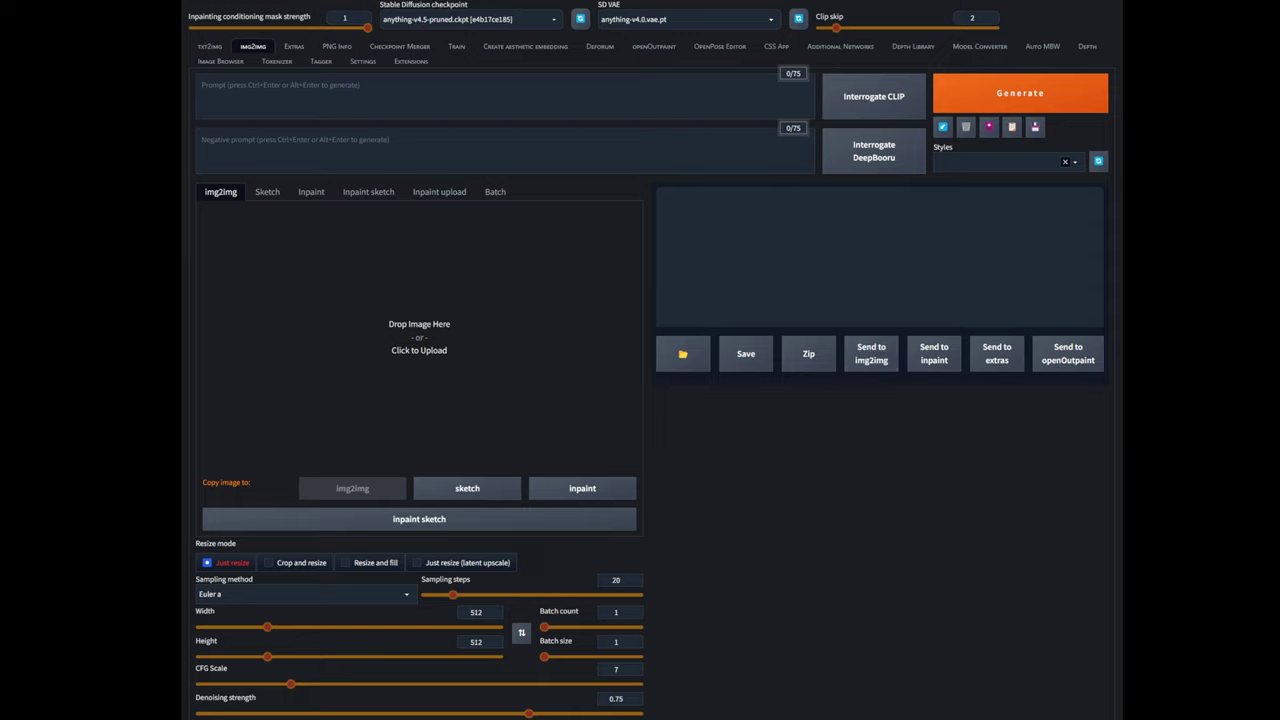
Step: In the Stable Diffusion web UI, enter the EasyNegative negative prompt and the prompt "(closed mouth:1.4), smile, chibi, <lora:komowataHarukaChibiArt_v20:1>"
{"action": "left_click", "coordinate": [347, 124]}
{"action": "type", "text": "EasyNegative, (painting by bad-artist-anime:0.9), (painting by bad-artist:0.9), watermark, text, error, blurry, jpeg artifacts, cropped, worst quality, low quality, normal quality, jpeg artifacts, signature, watermark, username, artist name, (worst quality, low quality:1.4), bad anatomy"}
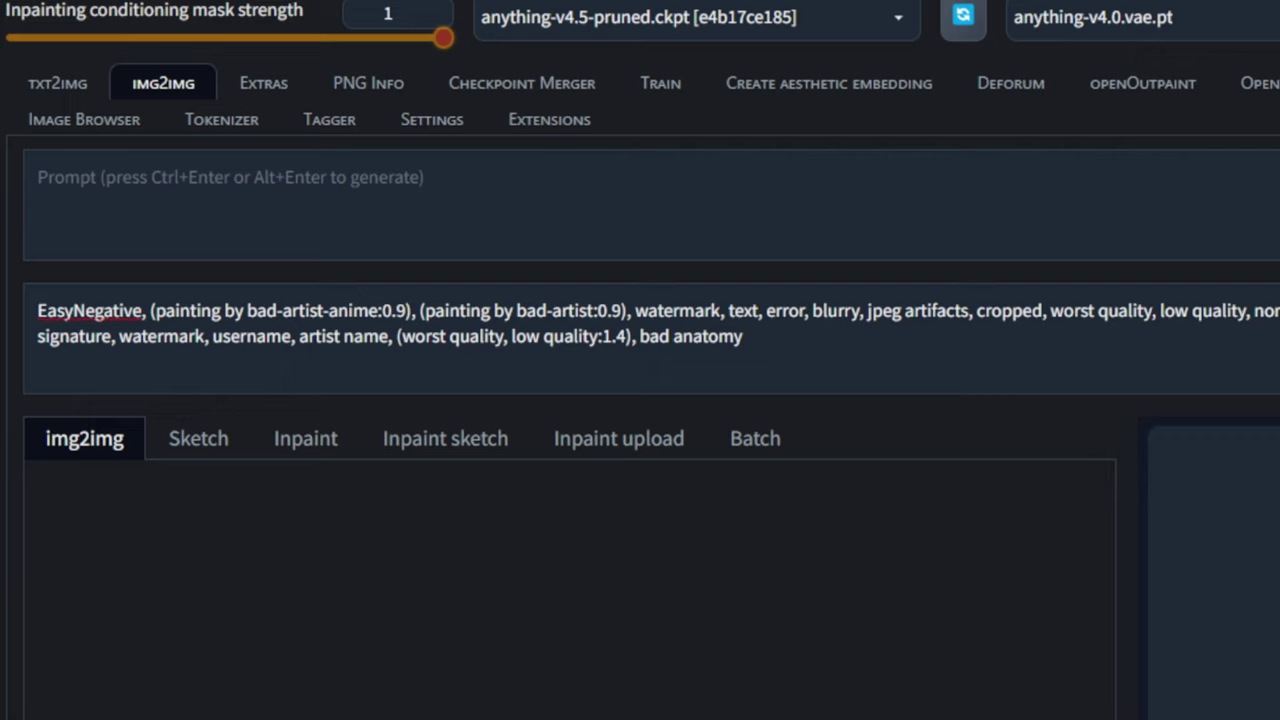
{"action": "left_click", "coordinate": [189, 183]}
{"action": "type", "text": "(closed mouth:1.4), smile, chibi, <lora:komowataHarukaChibiArt_v20:1>"}
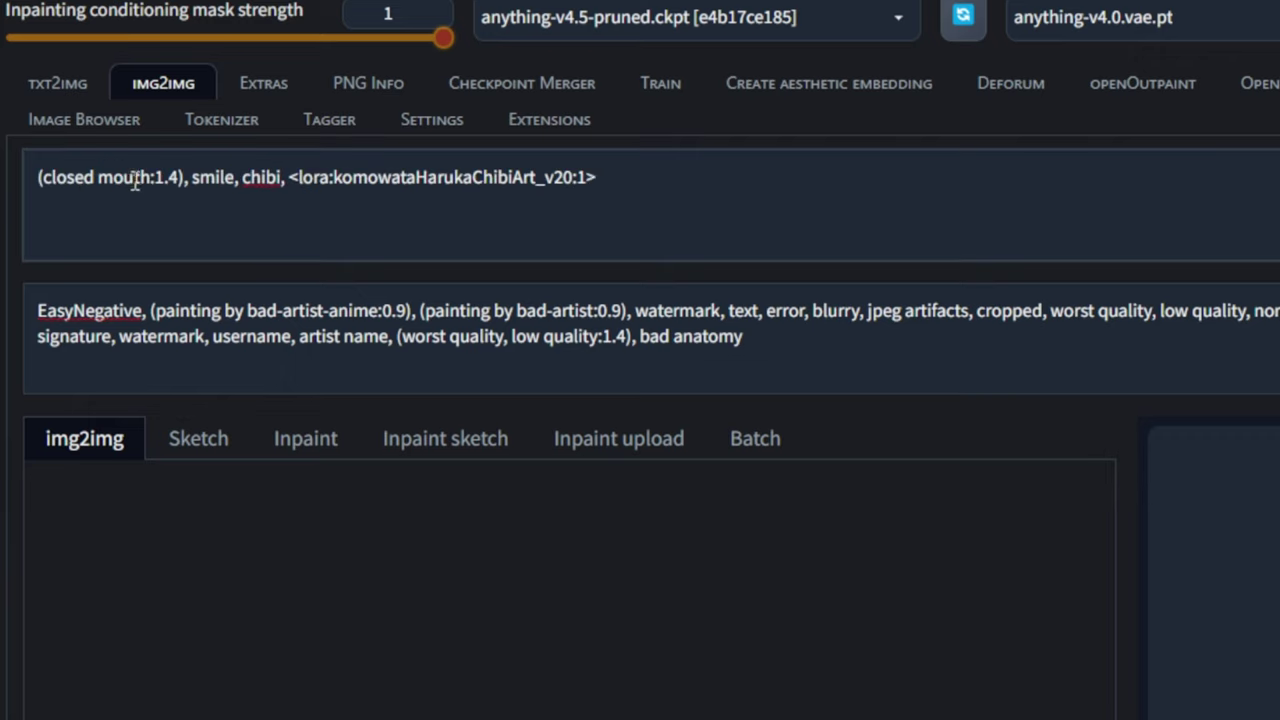
Step: Replace "mouth" with "eyes" in the prompt so its first term reads "(closed eyes:1.4)"
{"action": "double_click", "coordinate": [126, 180]}
{"action": "type", "text": "eye"}
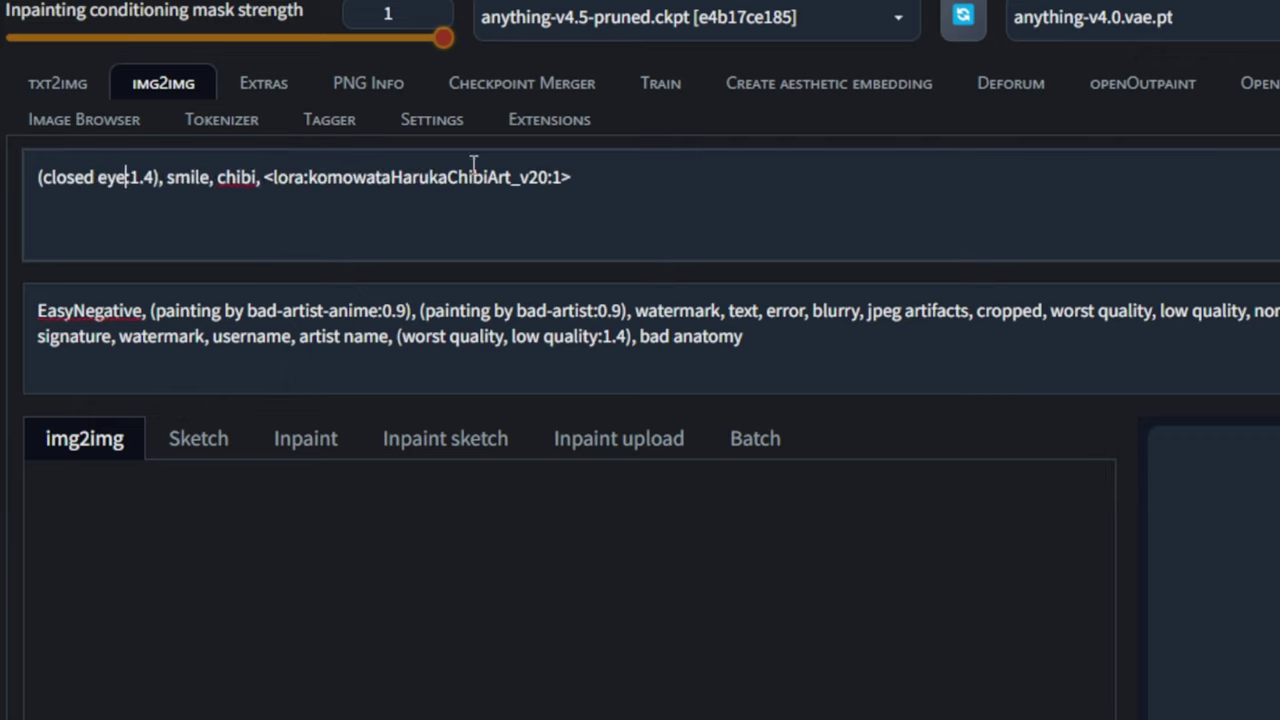
{"action": "type", "text": "s:"}
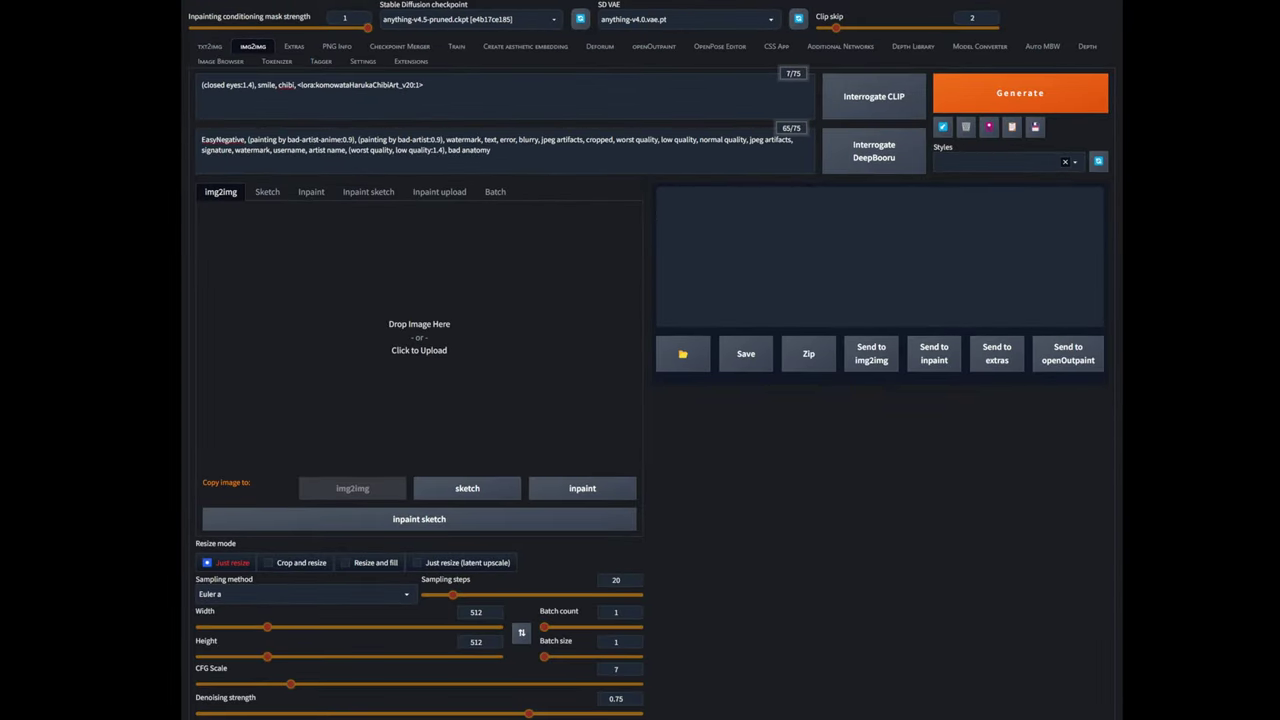
Step: Load the smiling starry-eyed chibi image into img2img and set sampling to DPM++ 2M with 35 steps
{"action": "left_click_drag", "start_coordinate": [190, 340], "coordinate": [410, 322]}
{"action": "scroll", "coordinate": [353, 490], "scroll_direction": "down", "scroll_amount": 1}
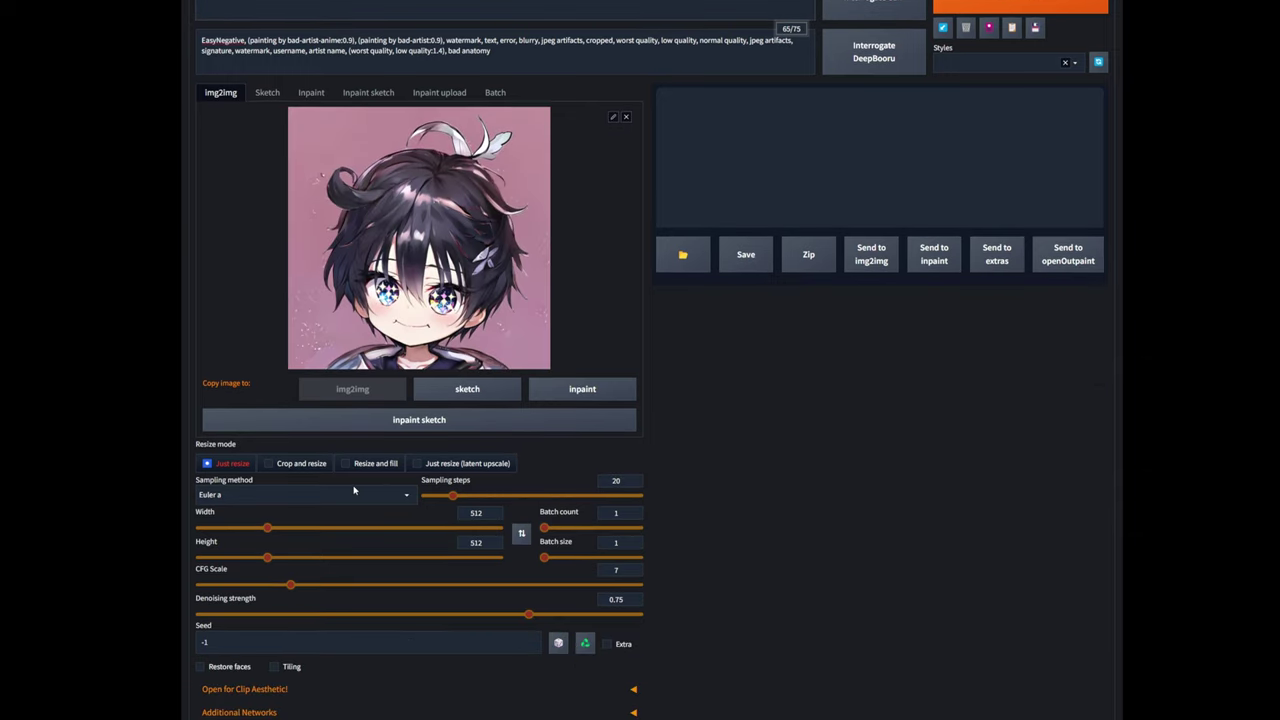
{"action": "left_click", "coordinate": [353, 494]}
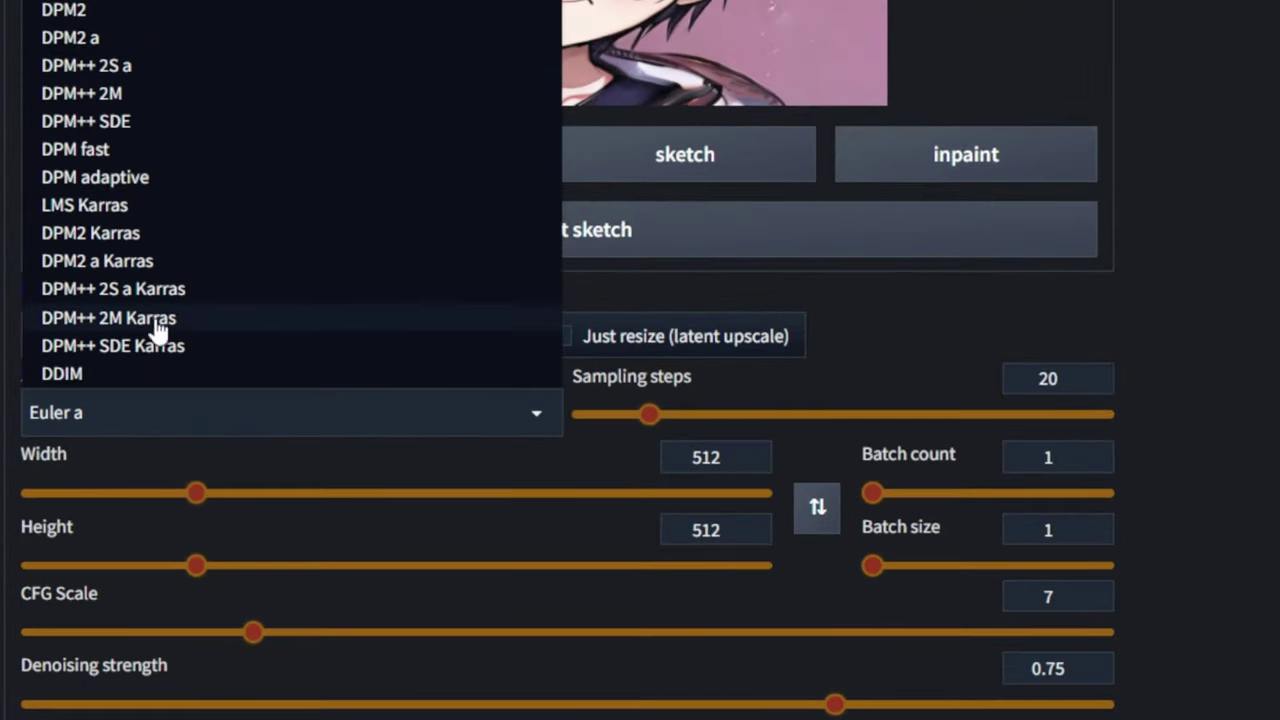
{"action": "left_click", "coordinate": [148, 94]}
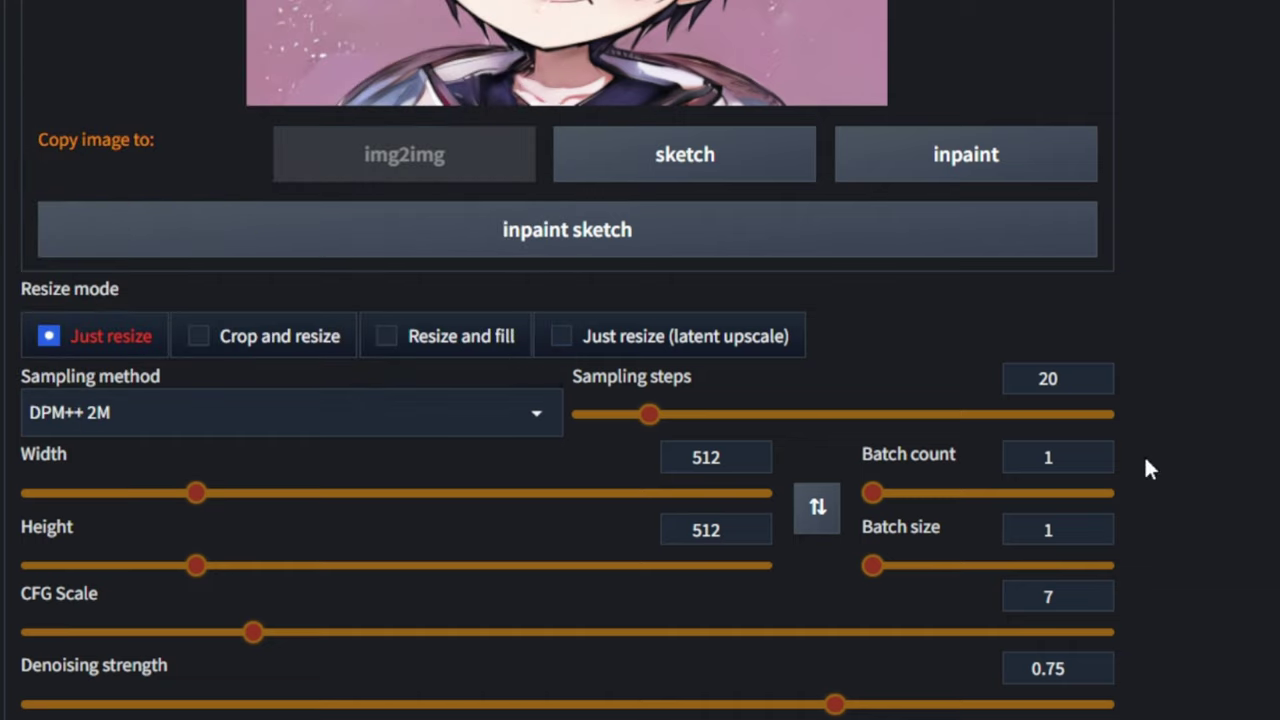
{"action": "double_click", "coordinate": [1085, 378]}
{"action": "type", "text": "35"}
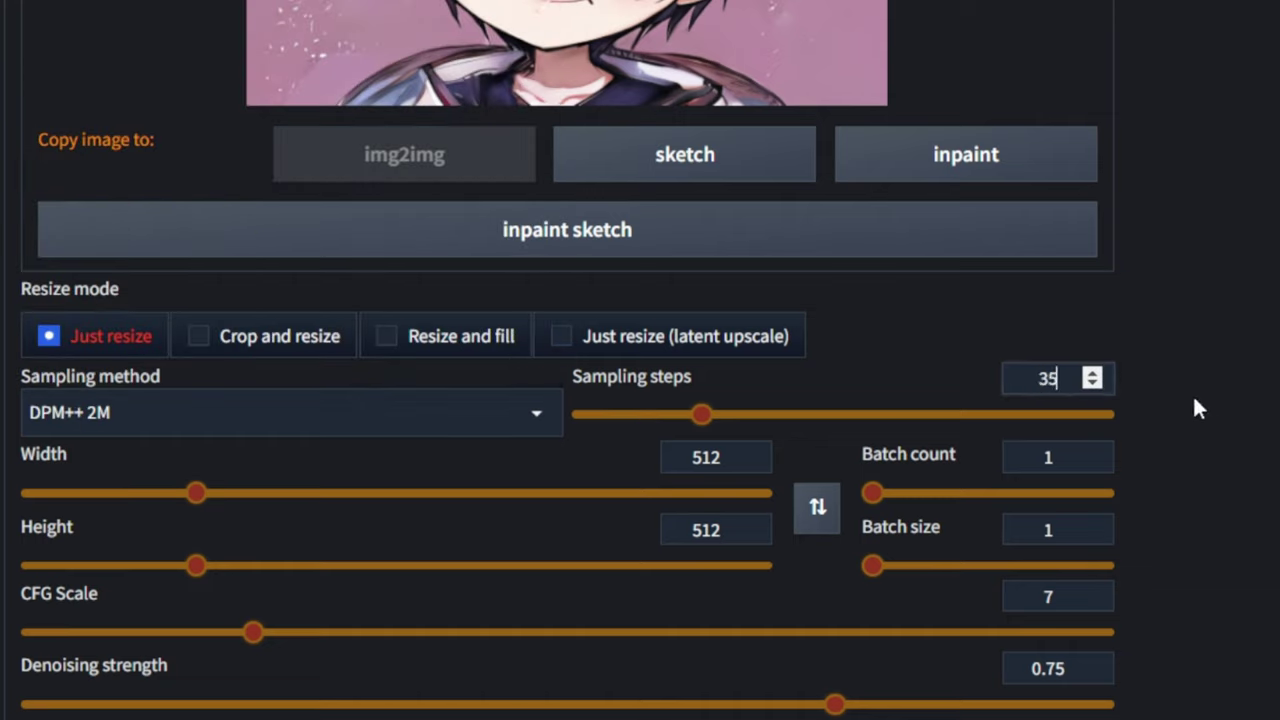
Step: Set the output width and height to 768 and the denoising strength to 0.7
{"action": "left_click", "coordinate": [714, 456]}
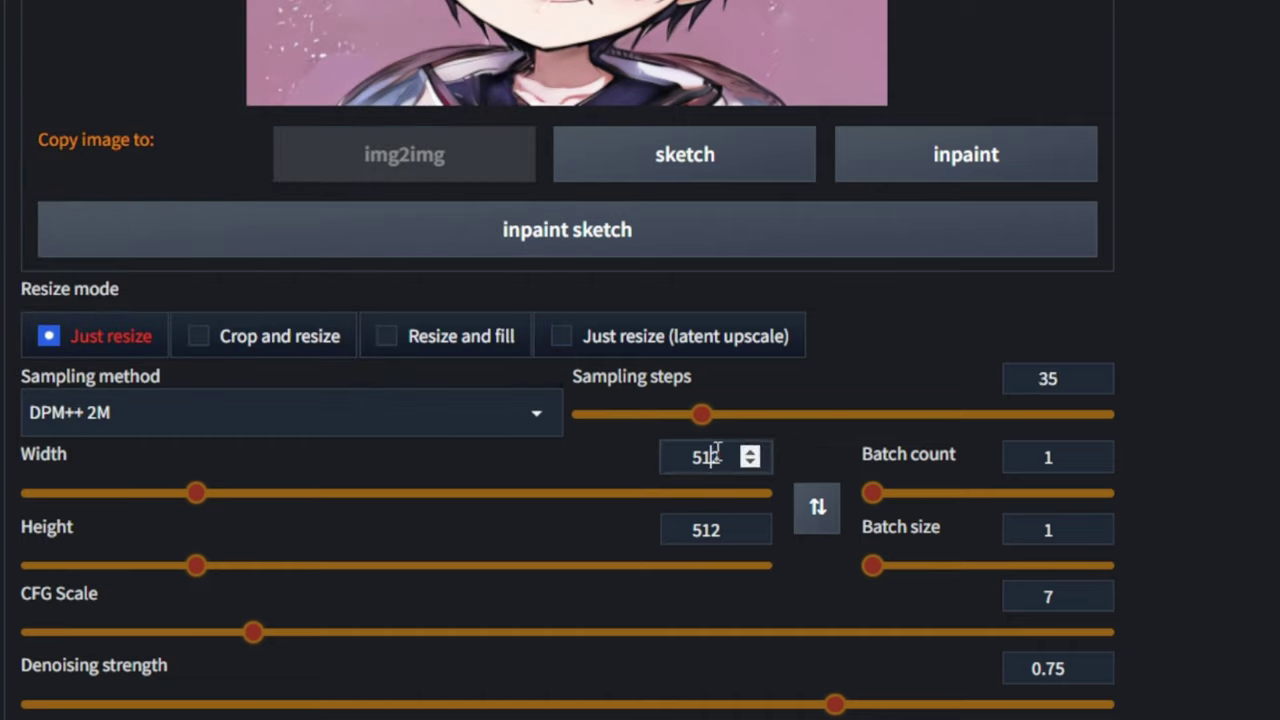
{"action": "double_click", "coordinate": [716, 456]}
{"action": "type", "text": "768"}
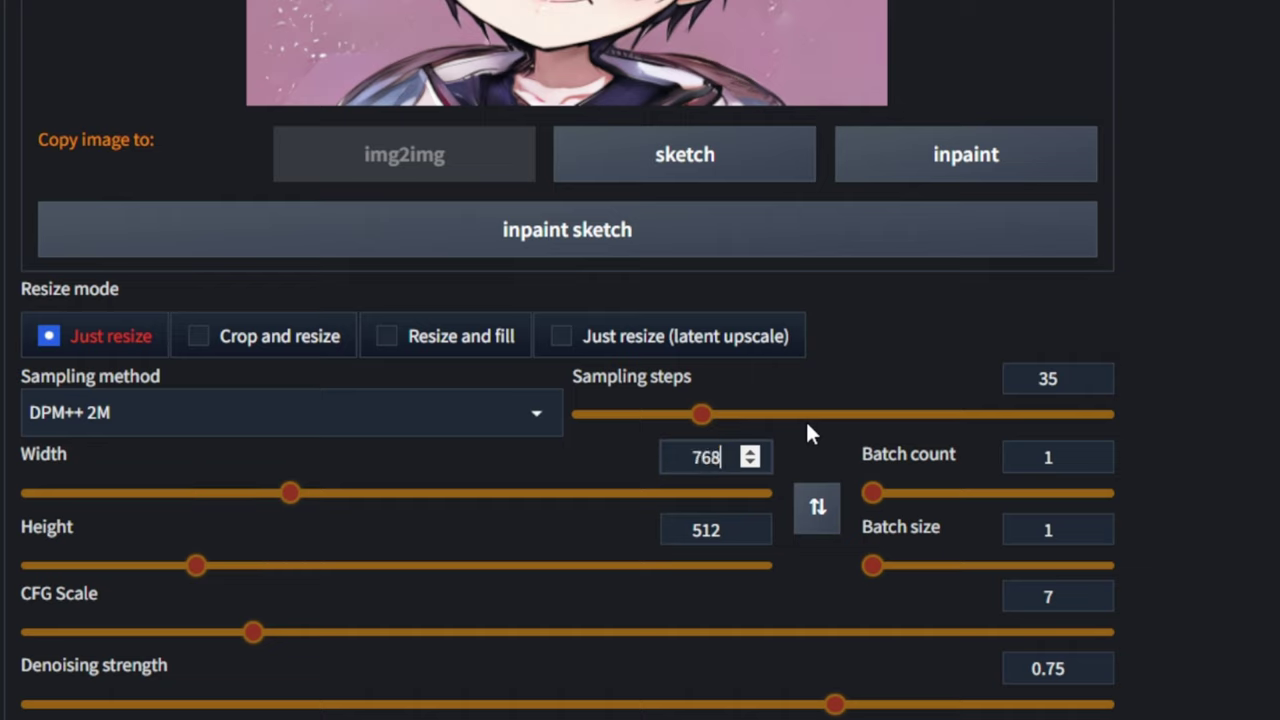
{"action": "key", "text": "ctrl+a"}
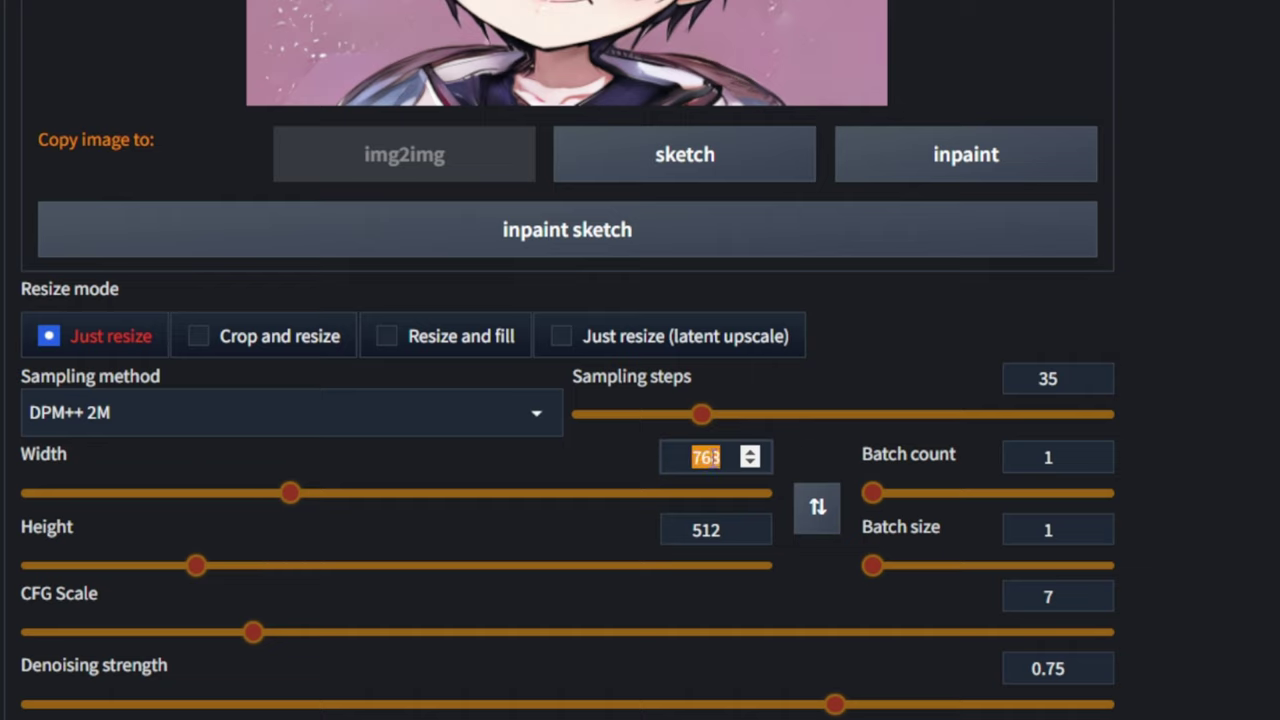
{"action": "left_click", "coordinate": [716, 530]}
{"action": "left_click", "coordinate": [715, 452]}
{"action": "double_click", "coordinate": [715, 457]}
{"action": "key", "text": "ctrl+c"}
{"action": "left_click", "coordinate": [716, 530]}
{"action": "key", "text": "ctrl+a"}
{"action": "key", "text": "ctrl+v"}
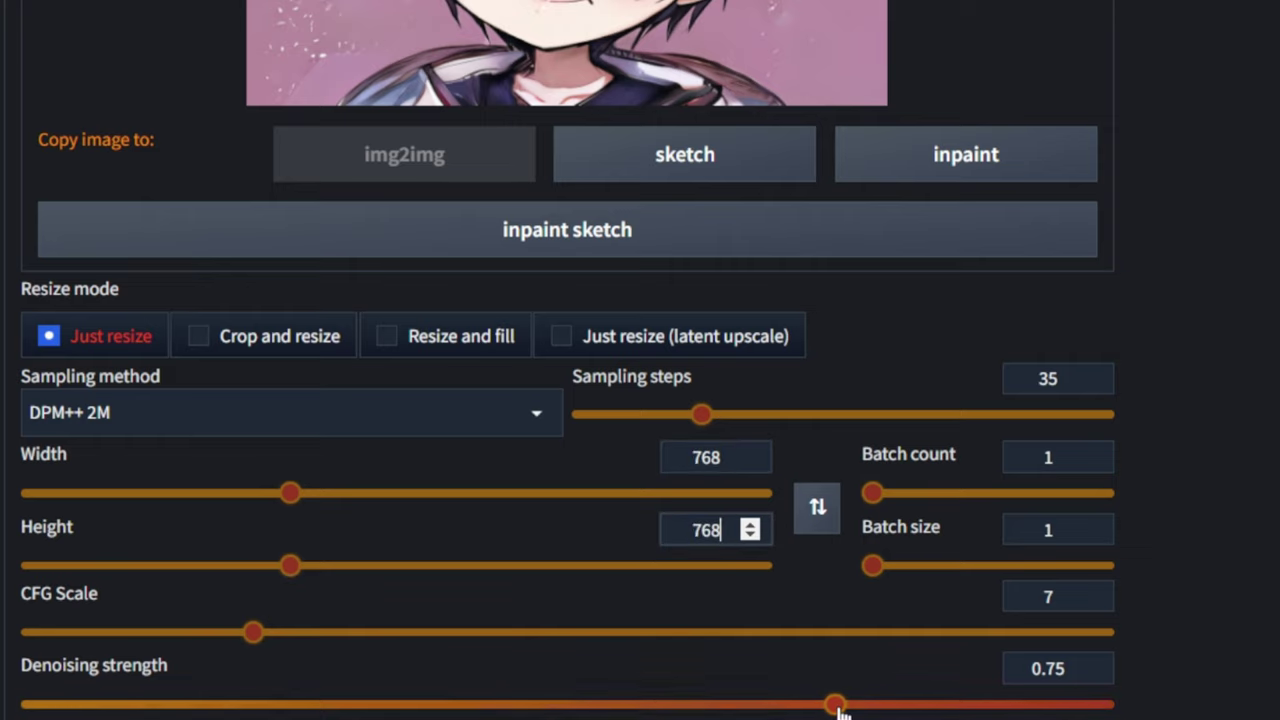
{"action": "left_click_drag", "start_coordinate": [836, 706], "coordinate": [781, 706]}
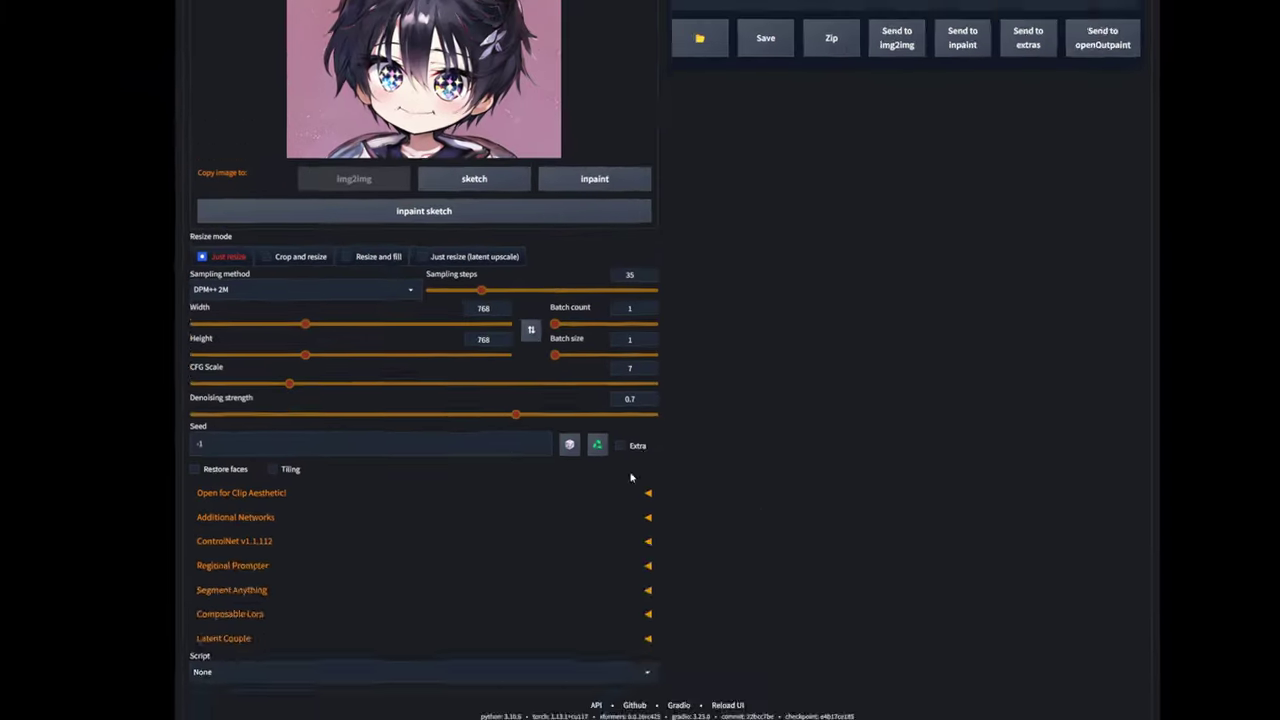
Step: Enable ControlNet Unit 0 with Pixel Perfect, the control_v11e_sd15_ip2p model and the control mode "My prompt is more important"
{"action": "left_click", "coordinate": [238, 534]}
{"action": "scroll", "coordinate": [474, 405], "scroll_direction": "down", "scroll_amount": 3}
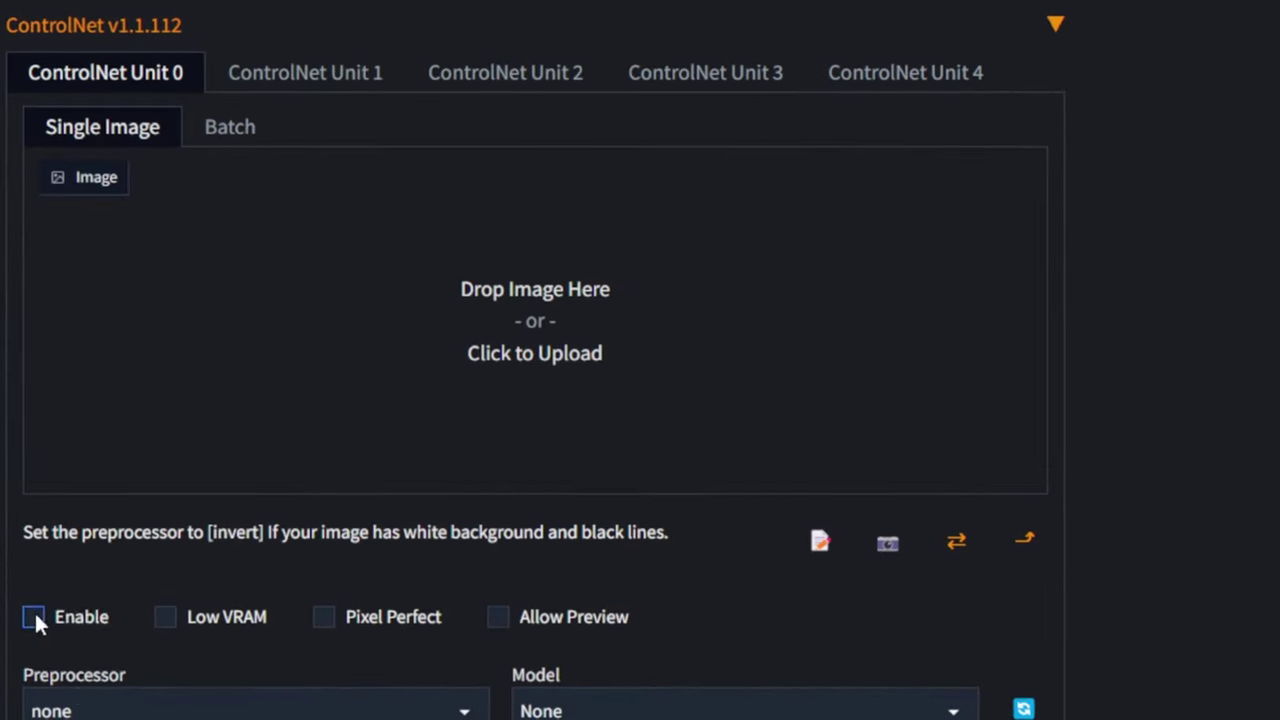
{"action": "left_click", "coordinate": [213, 536]}
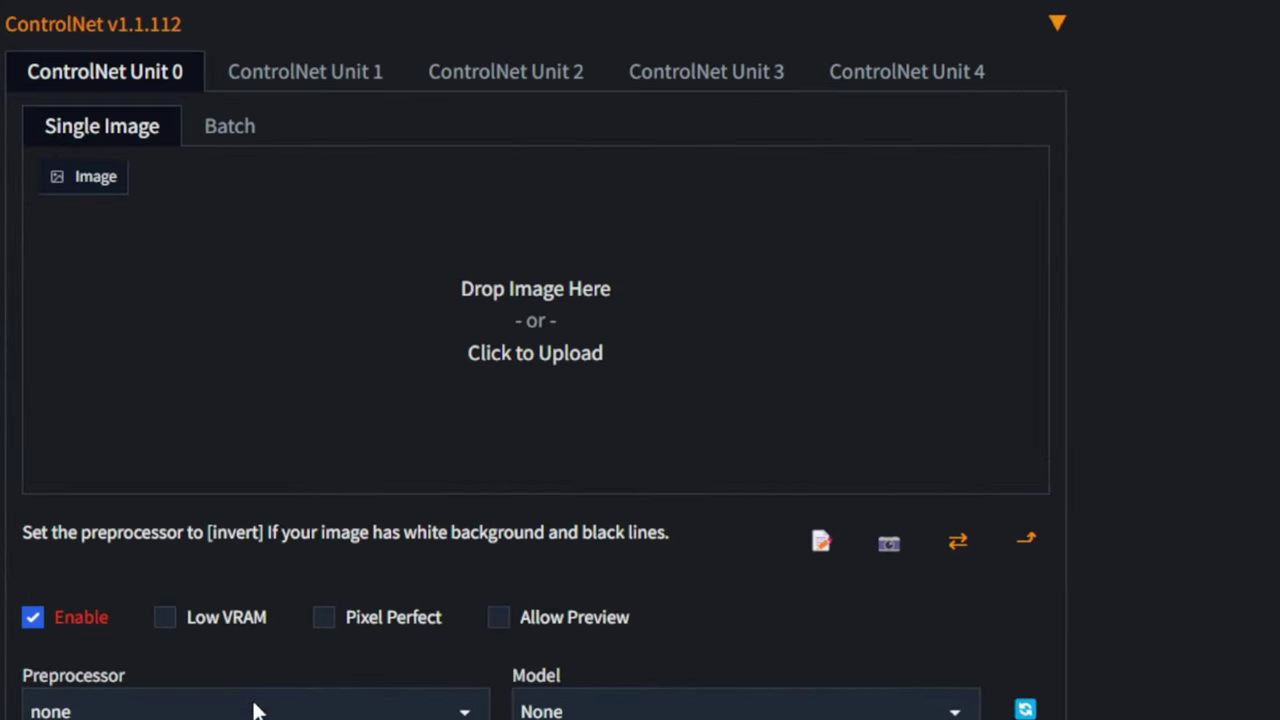
{"action": "left_click", "coordinate": [711, 710]}
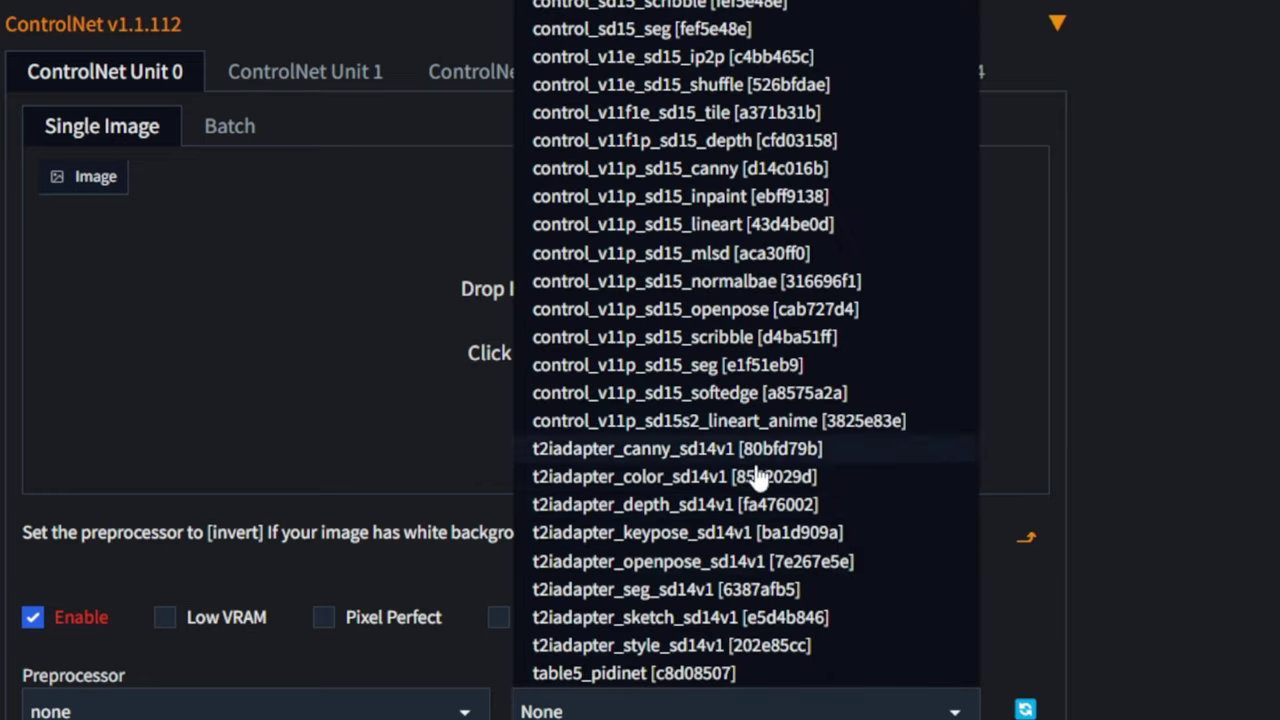
{"action": "left_click", "coordinate": [772, 56]}
{"action": "left_click", "coordinate": [391, 622]}
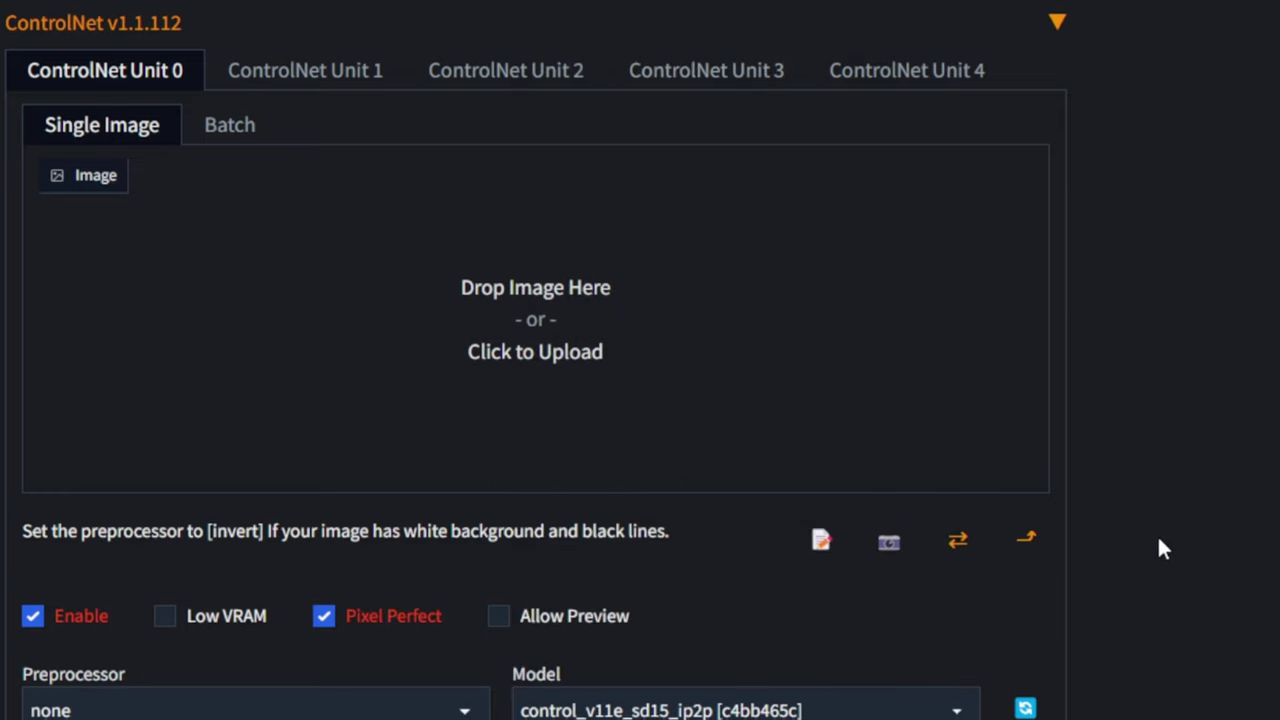
{"action": "scroll", "coordinate": [1157, 540], "scroll_direction": "down", "scroll_amount": 4}
{"action": "left_click", "coordinate": [355, 470]}
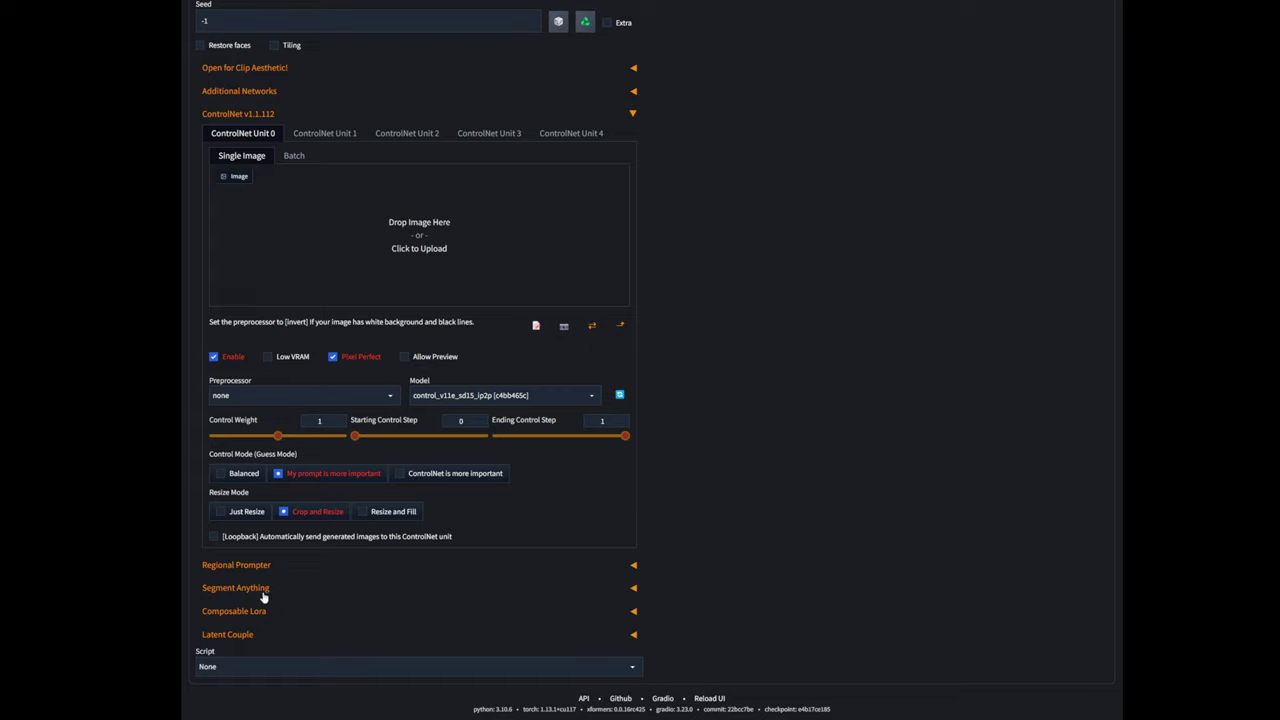
Step: Load the chibi image into Segment Anything and enable GroundingDINO with the detection prompt "face"
{"action": "left_click", "coordinate": [314, 583]}
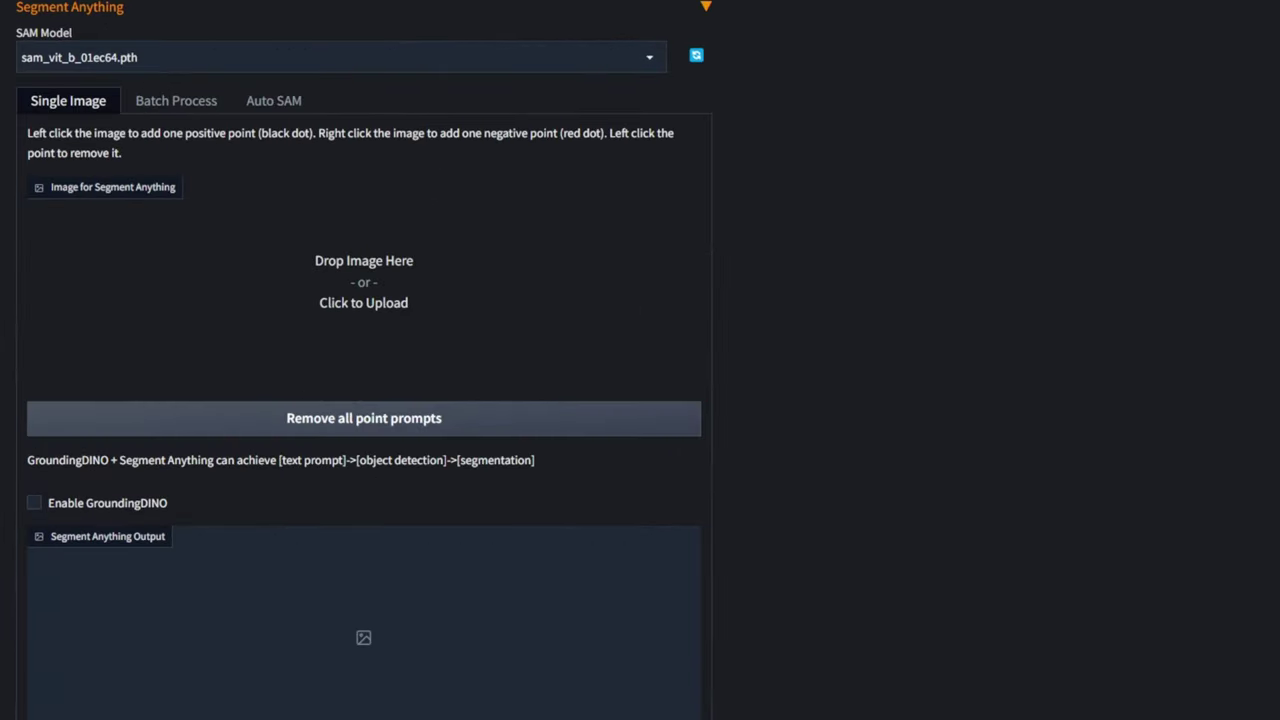
{"action": "left_click_drag", "start_coordinate": [306, 334], "coordinate": [306, 334]}
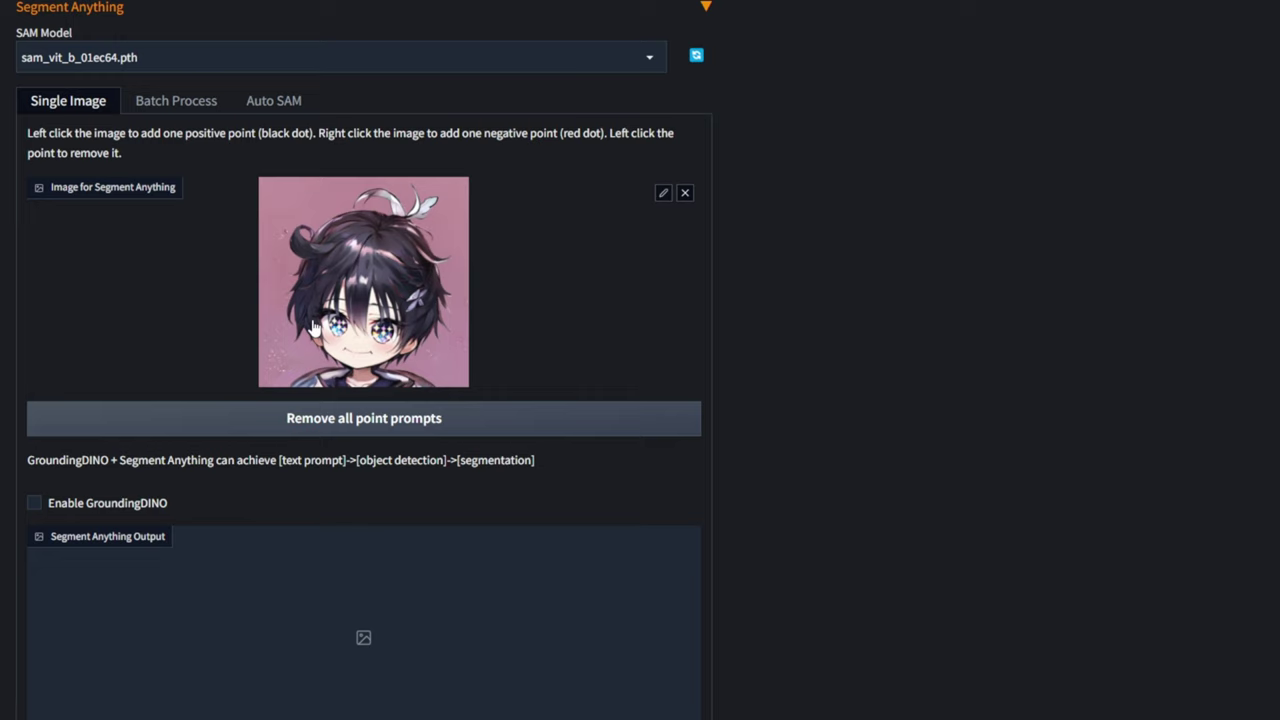
{"action": "left_click", "coordinate": [86, 508]}
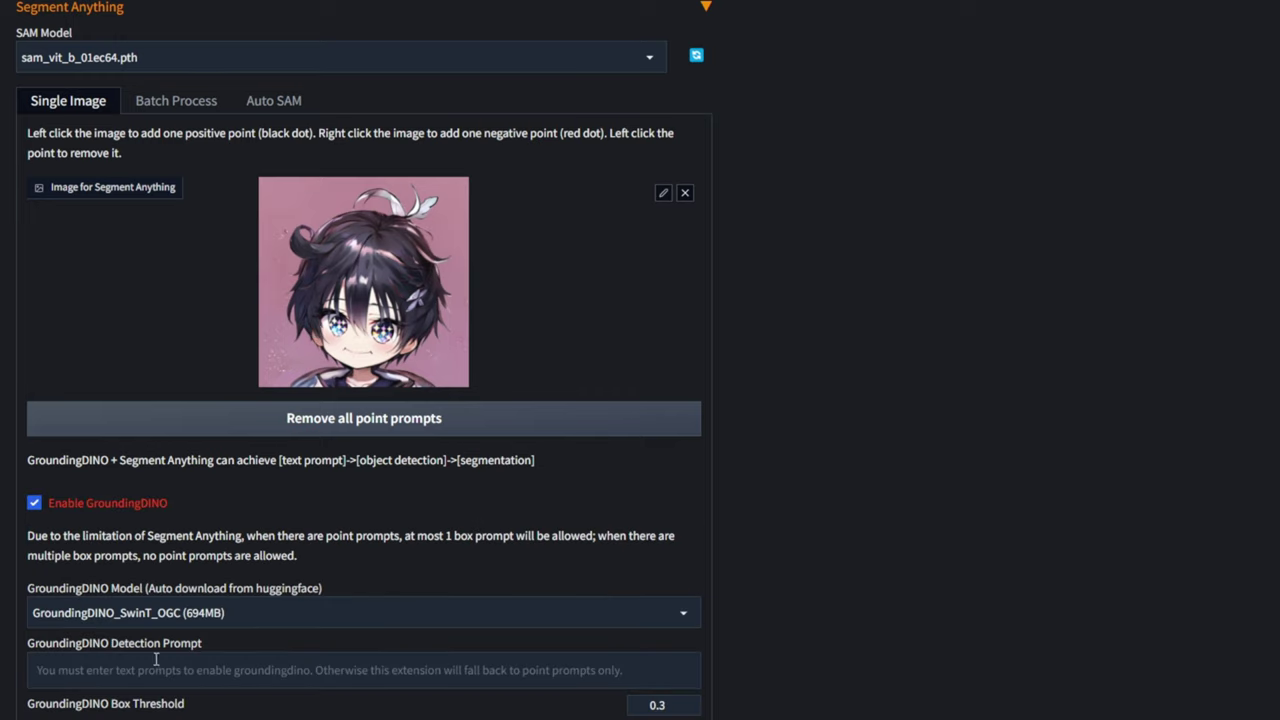
{"action": "left_click", "coordinate": [156, 660]}
{"action": "type", "text": "face"}
{"action": "scroll", "coordinate": [506, 594], "scroll_direction": "down", "scroll_amount": 1}
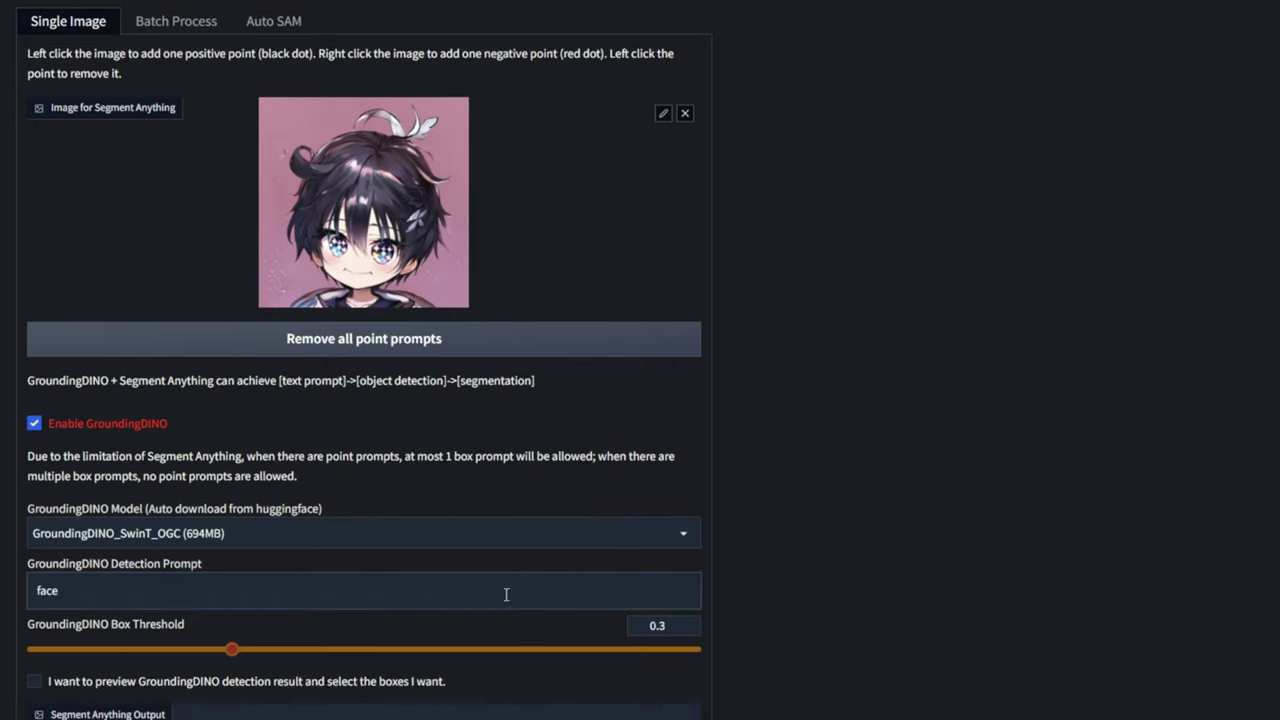
Step: Place positive point prompts on the chibi's lower face, neck and forehead, and negative points across the hair and bangs
{"action": "scroll", "coordinate": [452, 400], "scroll_direction": "down", "scroll_amount": 1}
{"action": "scroll", "coordinate": [452, 400], "scroll_direction": "up", "scroll_amount": 2}
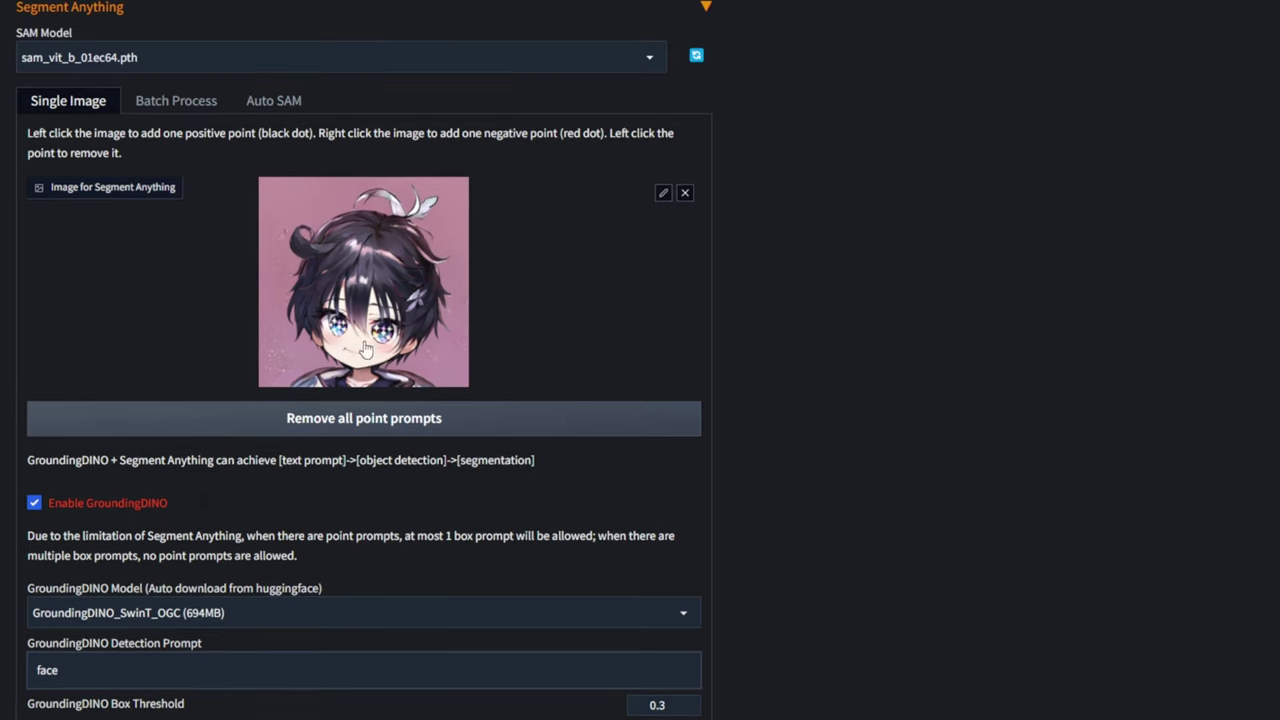
{"action": "left_click", "coordinate": [364, 348]}
{"action": "left_click", "coordinate": [387, 350]}
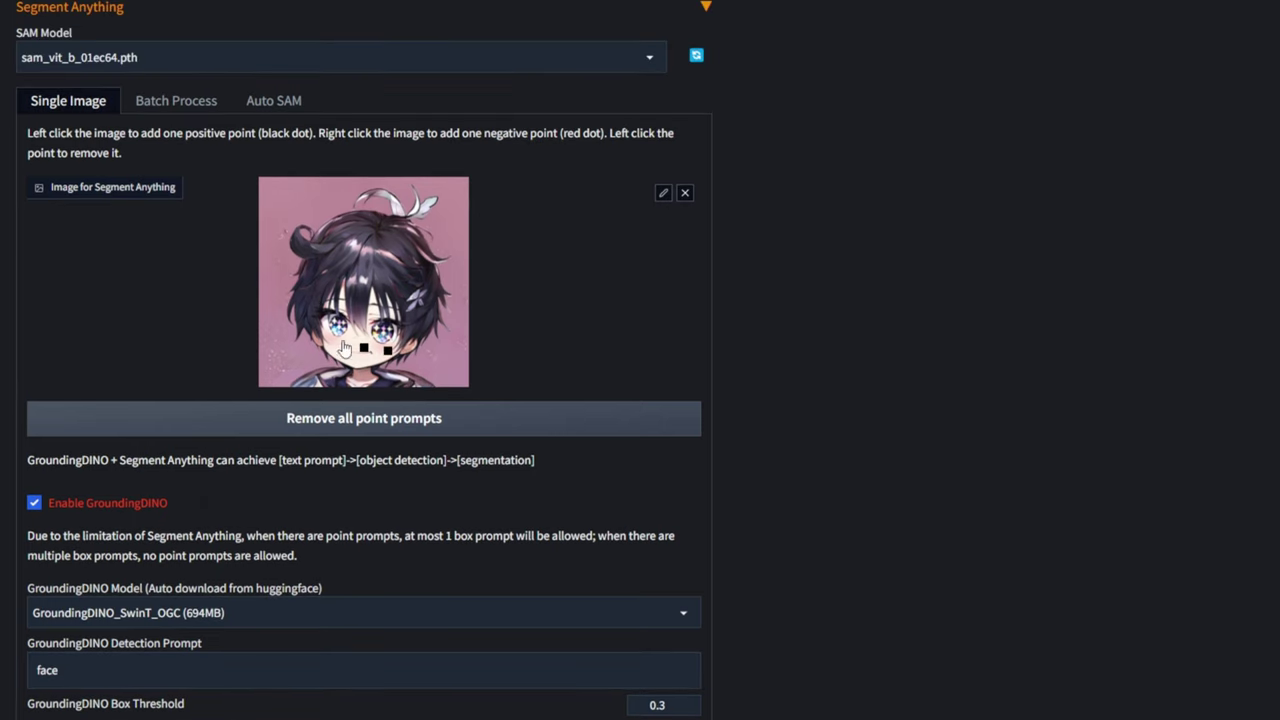
{"action": "left_click", "coordinate": [342, 346]}
{"action": "right_click", "coordinate": [379, 243]}
{"action": "right_click", "coordinate": [343, 259]}
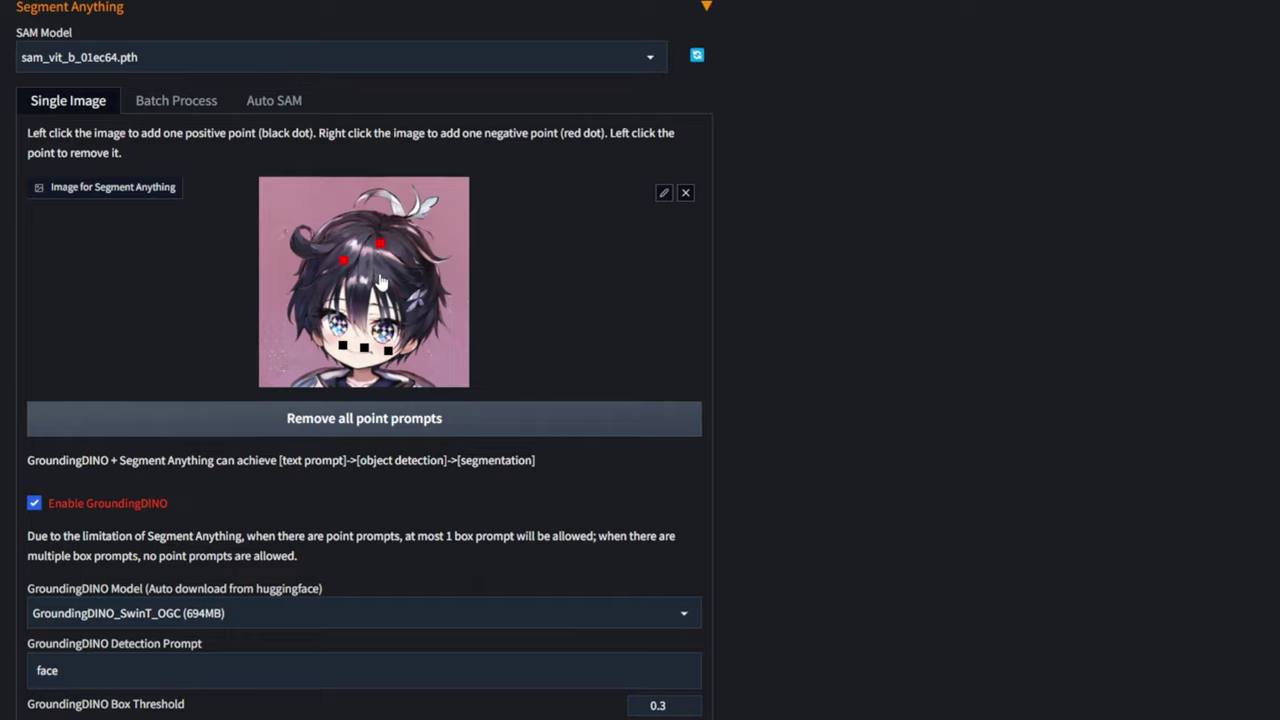
{"action": "right_click", "coordinate": [396, 280]}
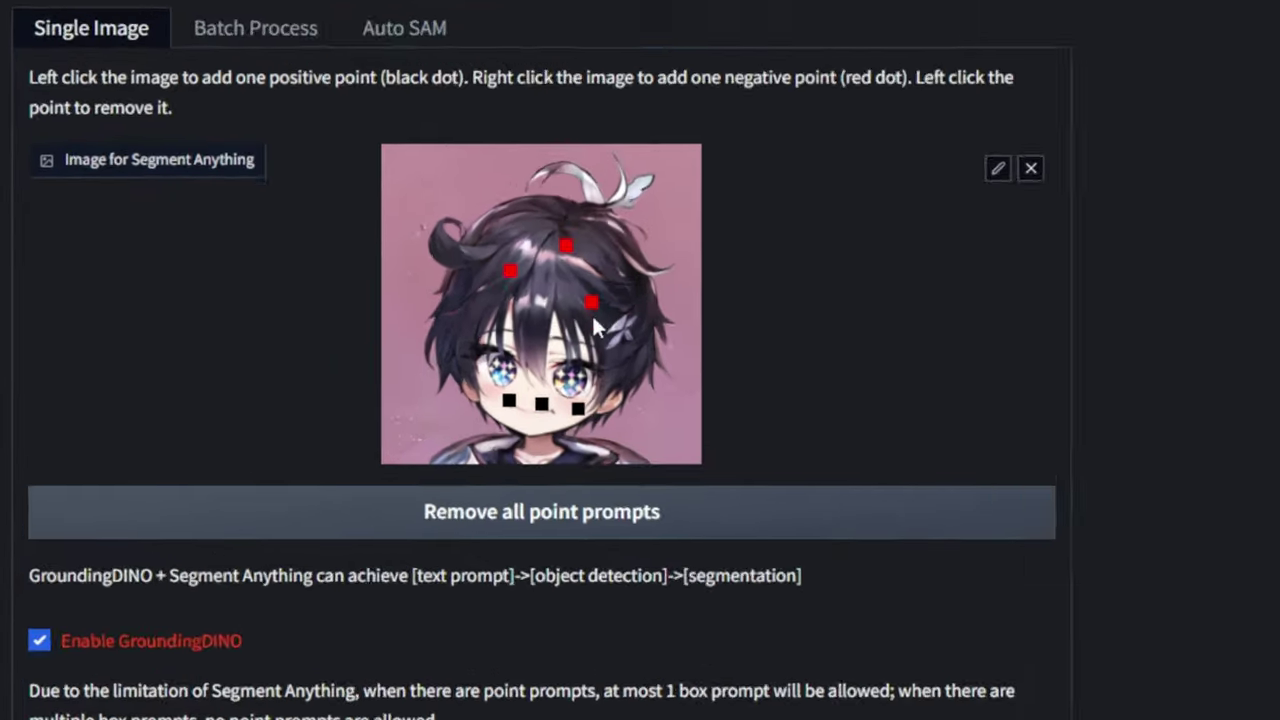
{"action": "left_click", "coordinate": [545, 451]}
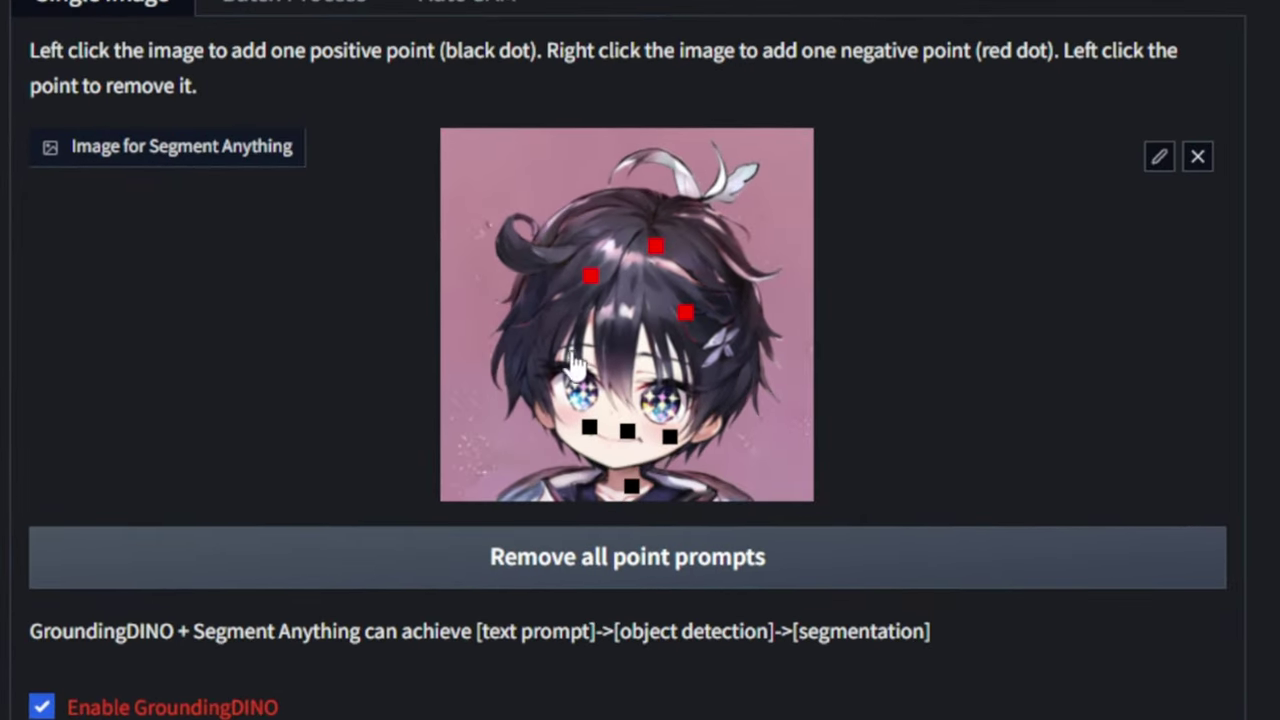
{"action": "left_click", "coordinate": [651, 372]}
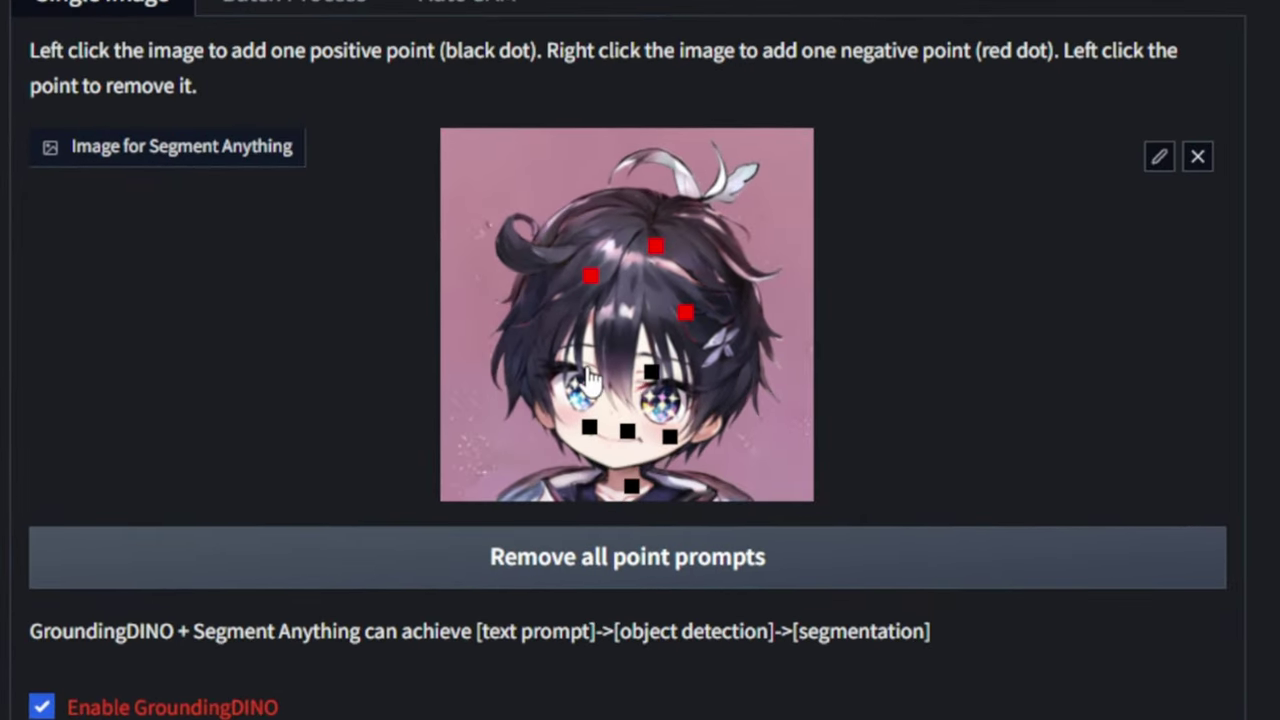
{"action": "right_click", "coordinate": [631, 327]}
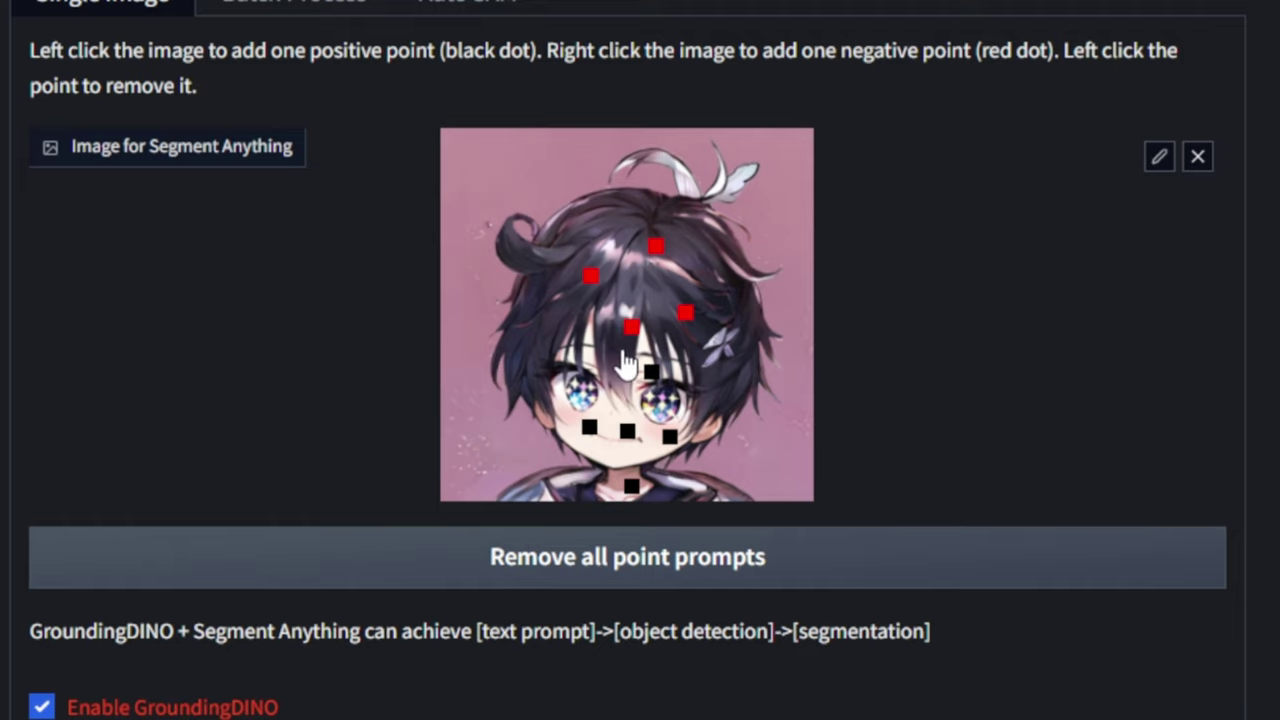
{"action": "right_click", "coordinate": [626, 308]}
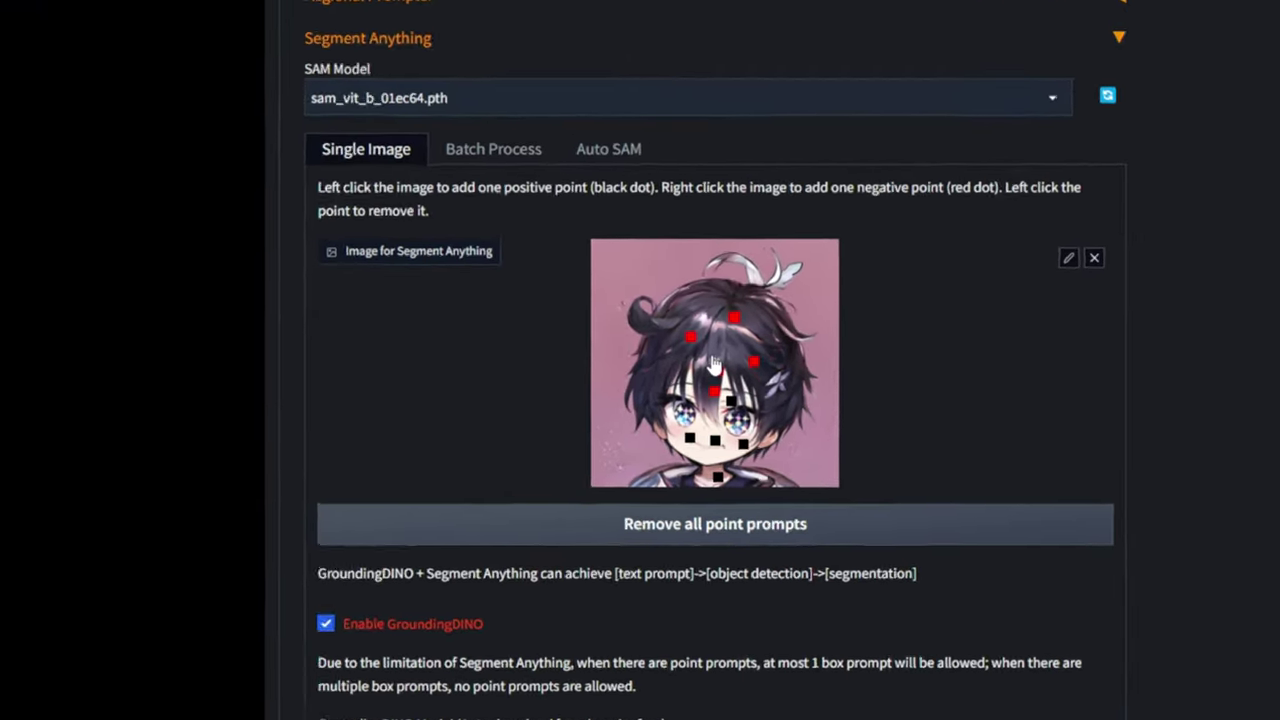
Step: Turn on the GroundingDINO detection preview and generate the bounding box for the face
{"action": "scroll", "coordinate": [757, 563], "scroll_direction": "down", "scroll_amount": 2}
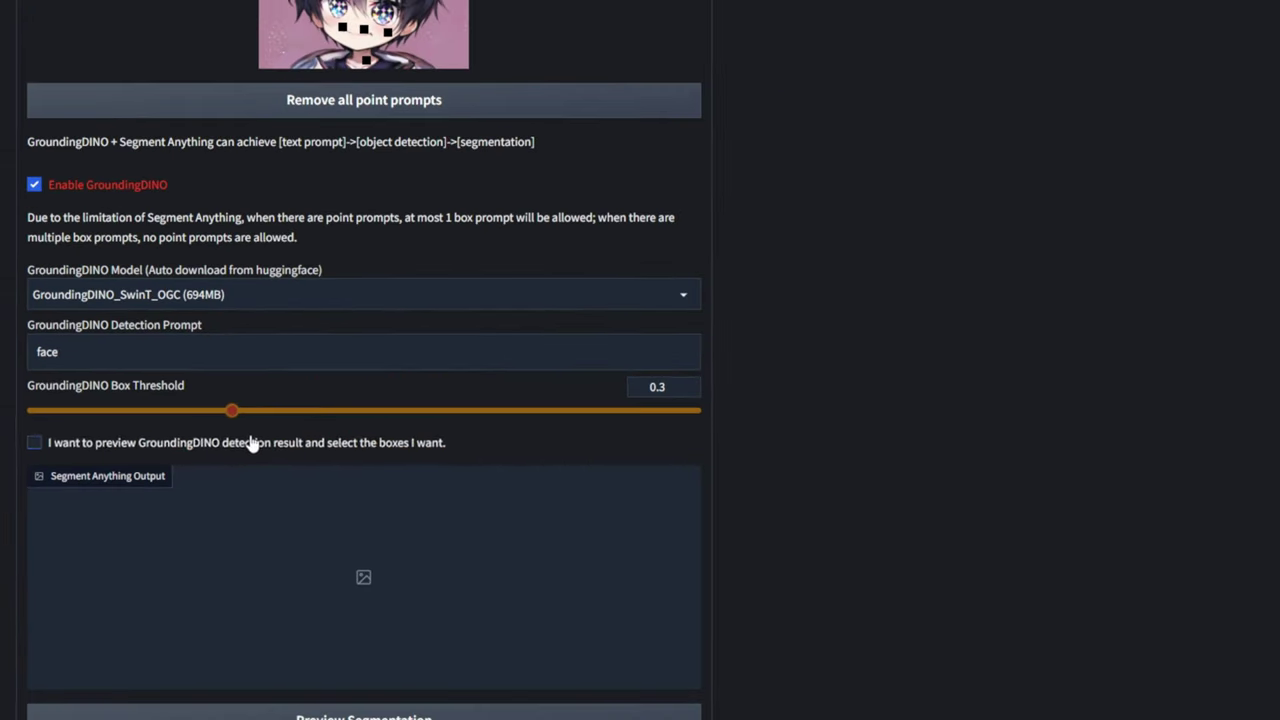
{"action": "left_click", "coordinate": [411, 450]}
{"action": "left_click", "coordinate": [363, 711]}
{"action": "scroll", "coordinate": [857, 537], "scroll_direction": "down", "scroll_amount": 5}
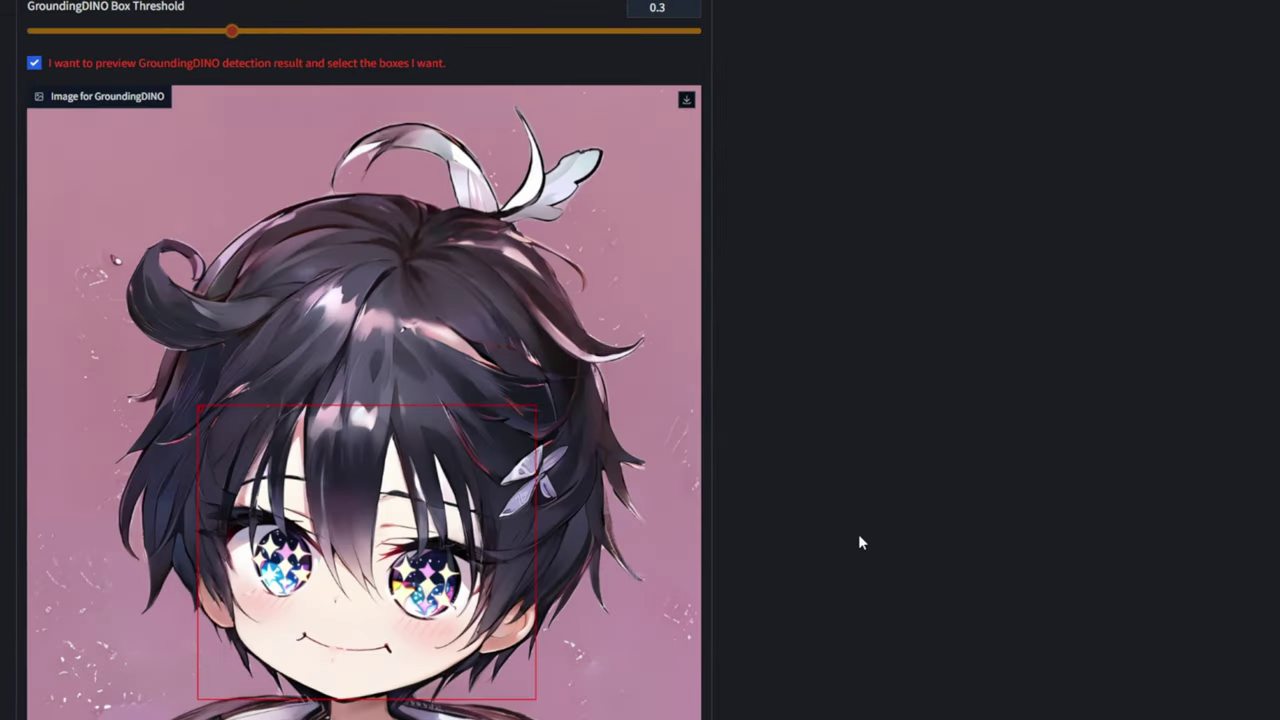
{"action": "scroll", "coordinate": [472, 519], "scroll_direction": "down", "scroll_amount": 5}
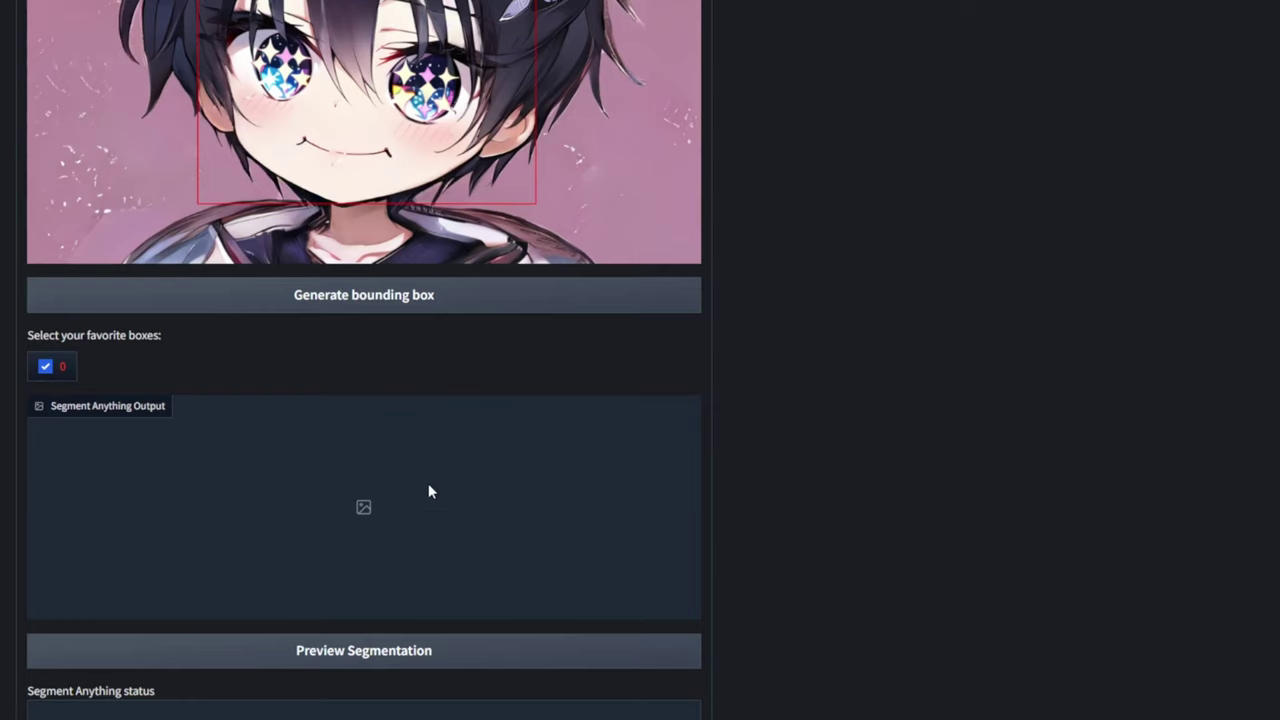
Step: Preview the segmentation and enlarge the middle black-and-white mask
{"action": "left_click", "coordinate": [371, 660]}
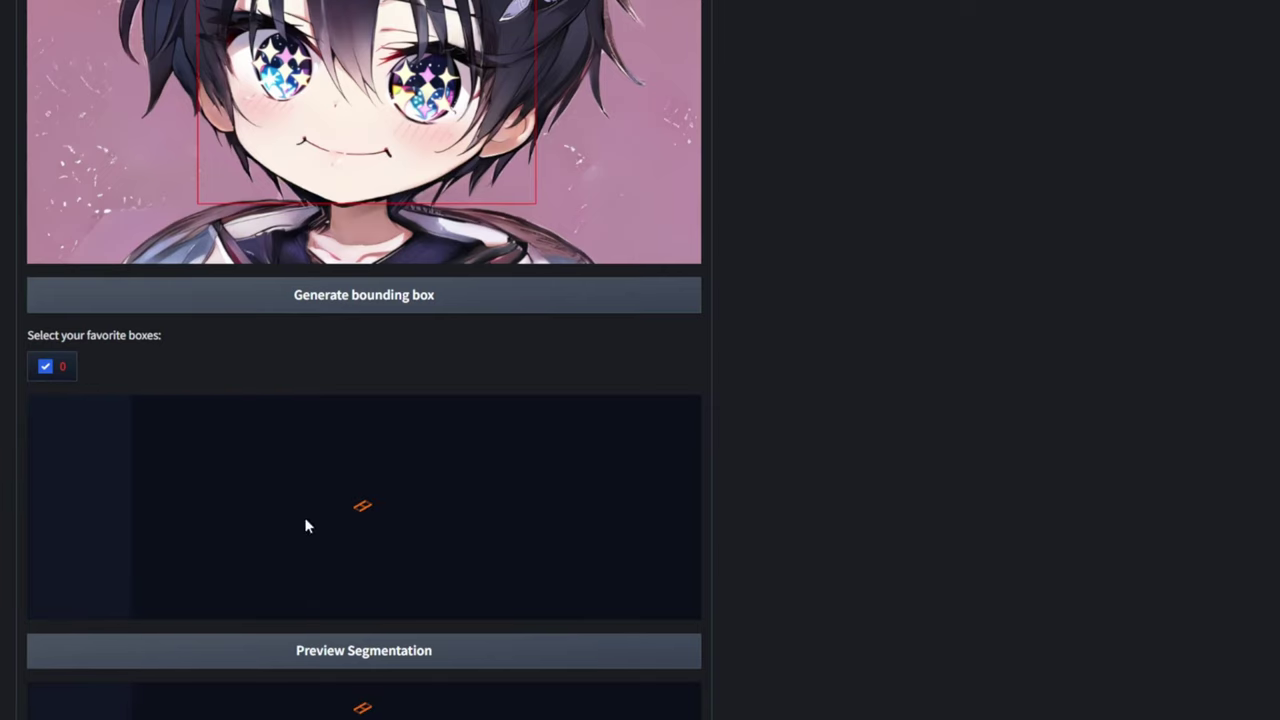
{"action": "scroll", "coordinate": [721, 565], "scroll_direction": "down", "scroll_amount": 2}
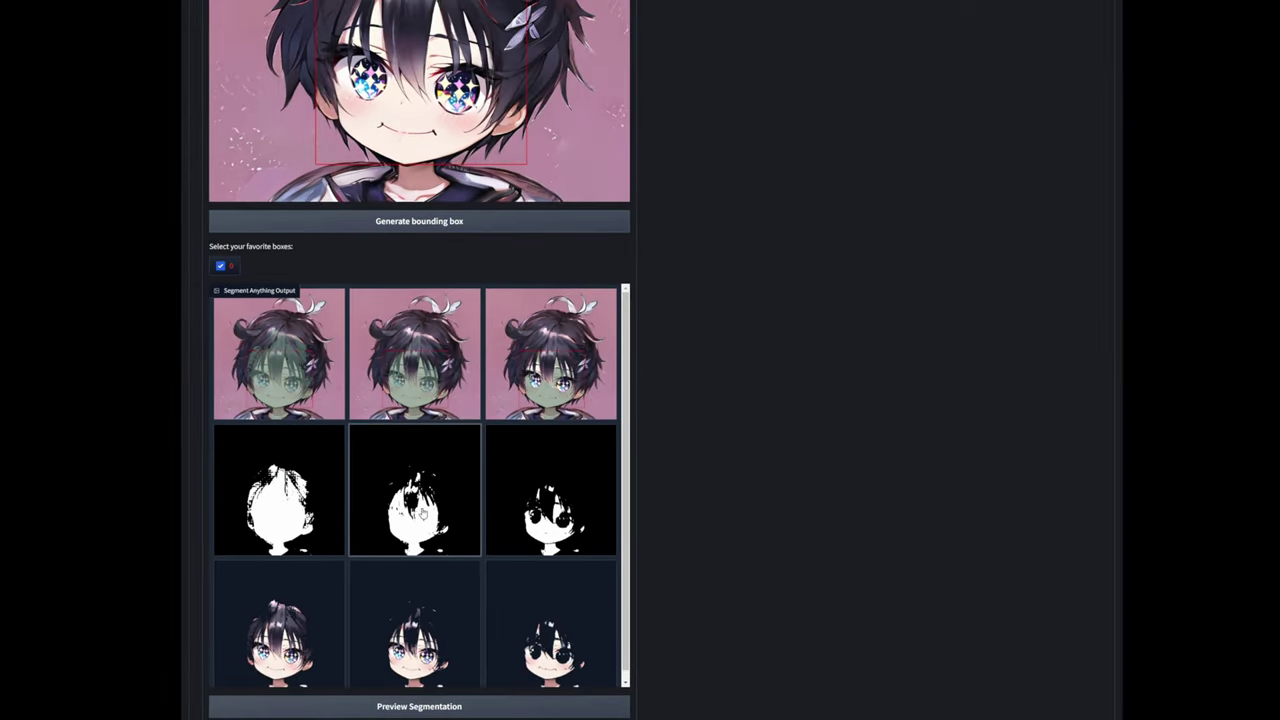
{"action": "left_click", "coordinate": [413, 520]}
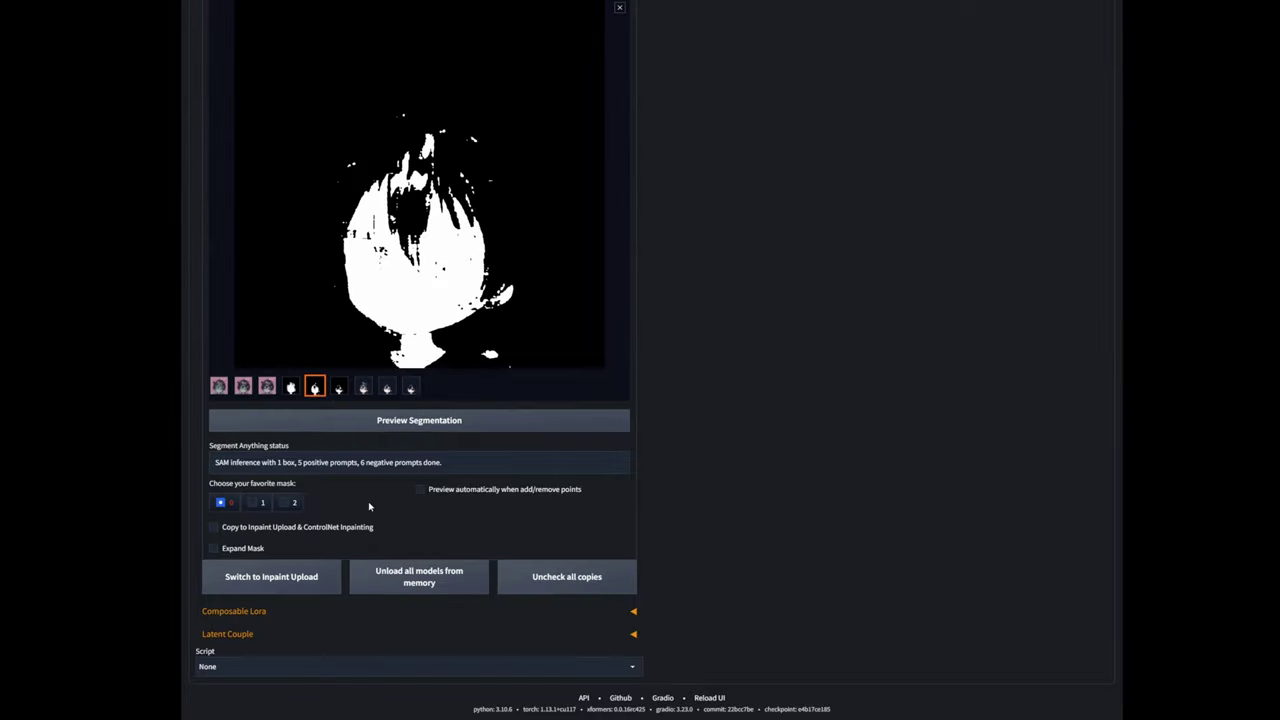
Step: Enable automatic preview when points are added or removed, and replace the neck's positive point with a negative one
{"action": "left_click", "coordinate": [449, 495]}
{"action": "scroll", "coordinate": [660, 500], "scroll_direction": "up", "scroll_amount": 7}
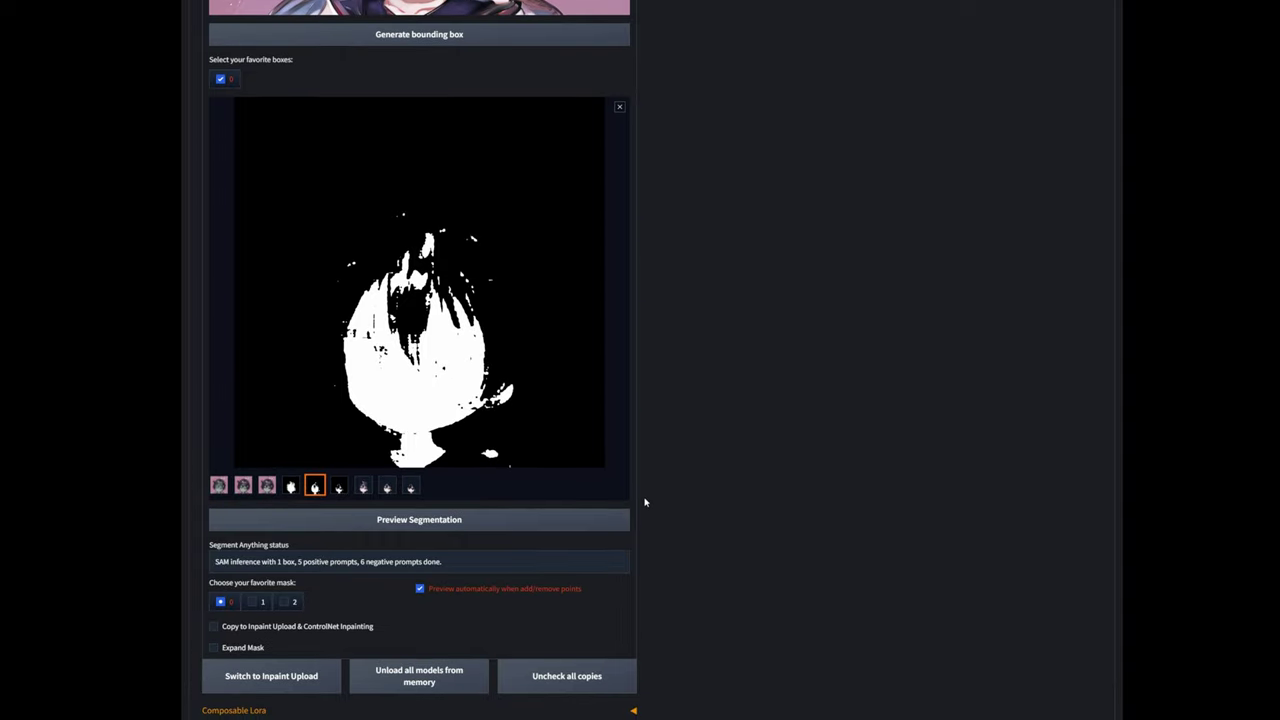
{"action": "scroll", "coordinate": [658, 455], "scroll_direction": "up", "scroll_amount": 5}
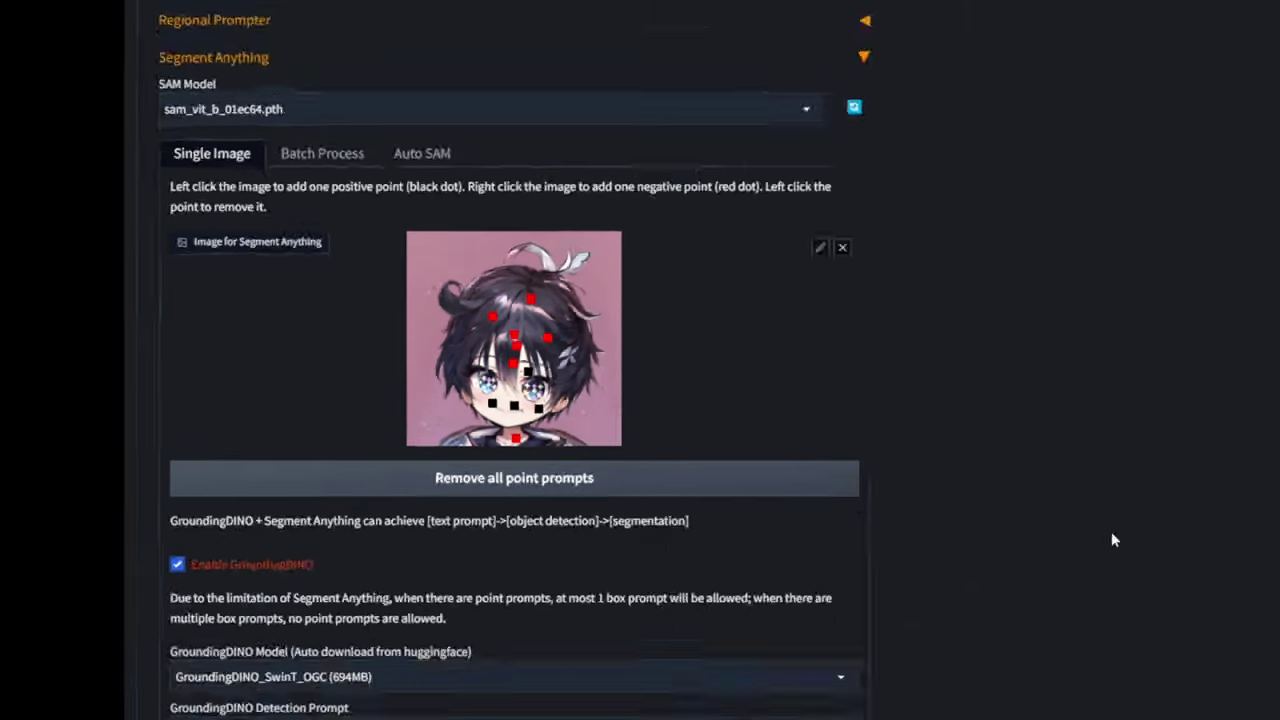
{"action": "scroll", "coordinate": [706, 447], "scroll_direction": "down", "scroll_amount": 5}
{"action": "scroll", "coordinate": [706, 447], "scroll_direction": "up", "scroll_amount": 1}
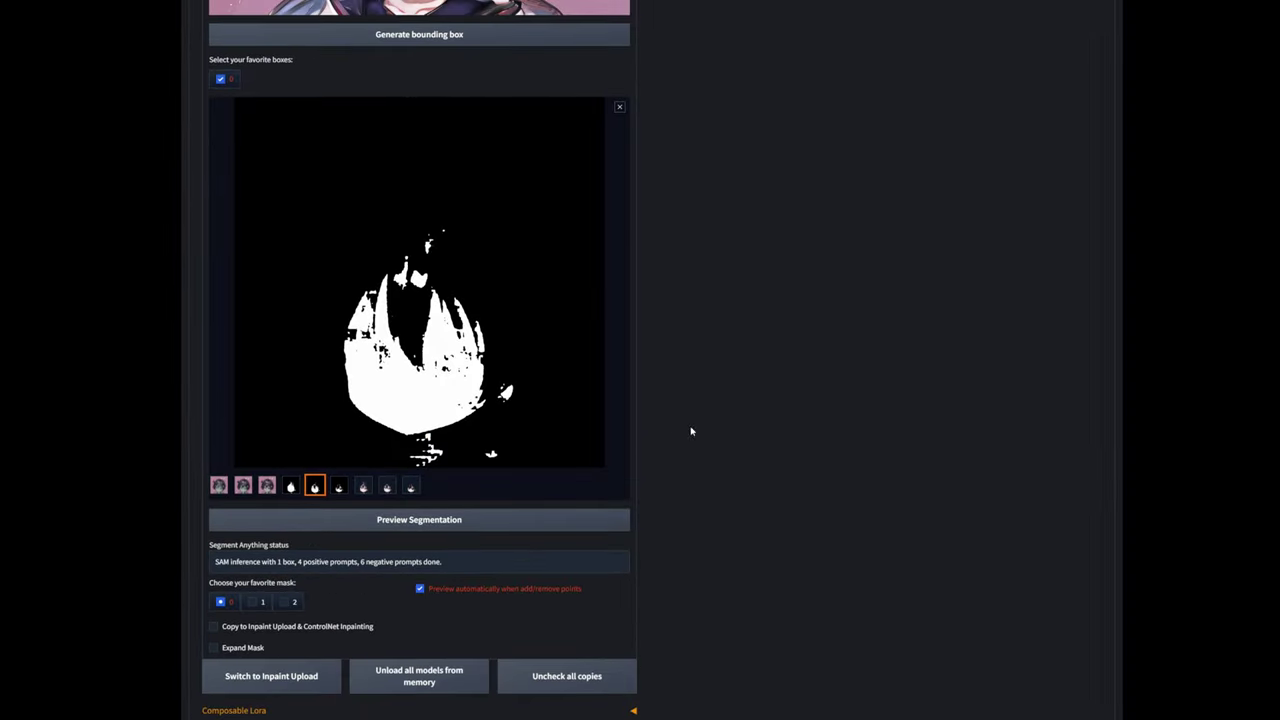
Step: Enable expansion of the face mask and turn on copying it to Inpaint Upload & ControlNet Inpainting
{"action": "scroll", "coordinate": [642, 500], "scroll_direction": "down", "scroll_amount": 2}
{"action": "left_click", "coordinate": [224, 552]}
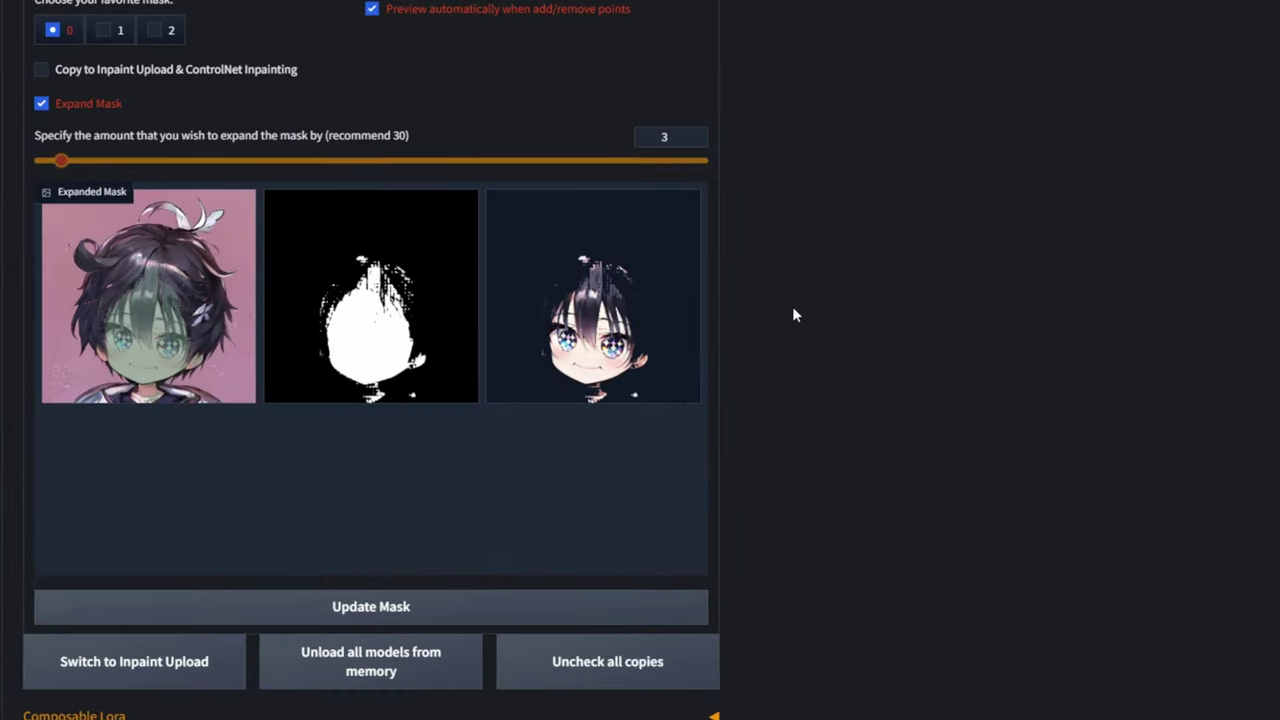
{"action": "left_click", "coordinate": [66, 72]}
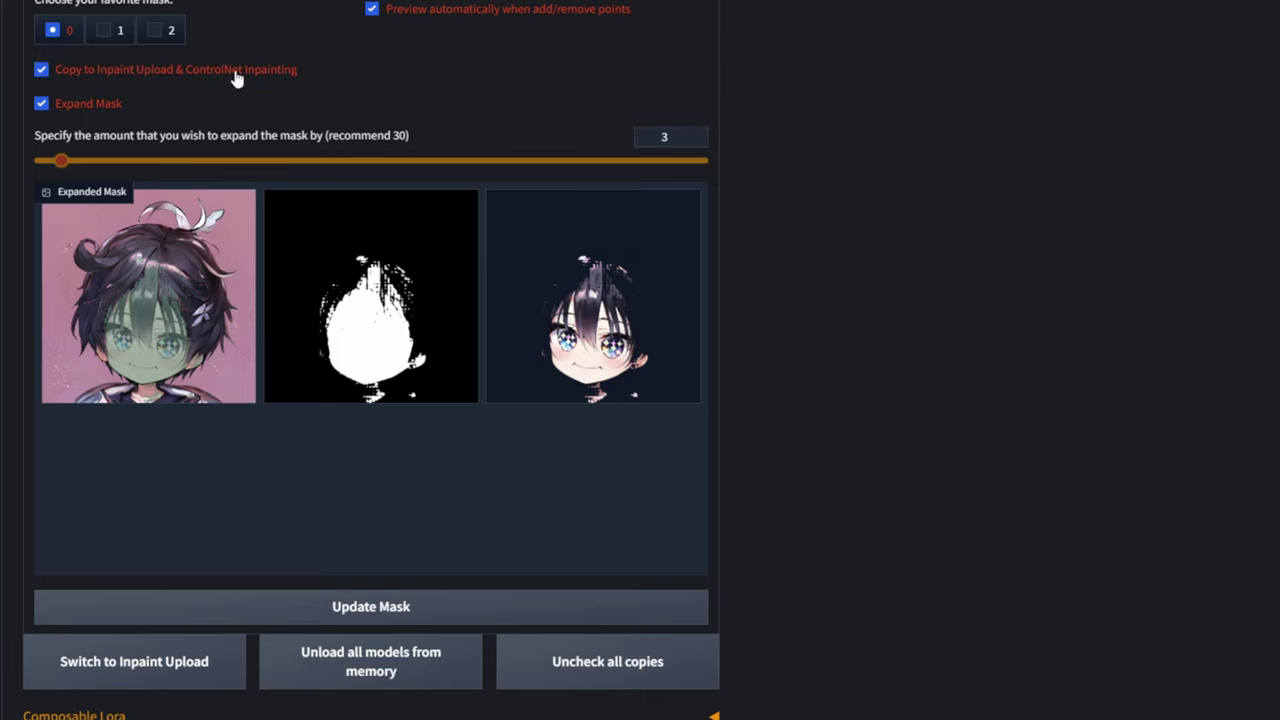
Step: Generate the closed-eyes chibi in img2img with denoising strength 0.7 and the Just resize mode
{"action": "scroll", "coordinate": [980, 523], "scroll_direction": "up", "scroll_amount": 10}
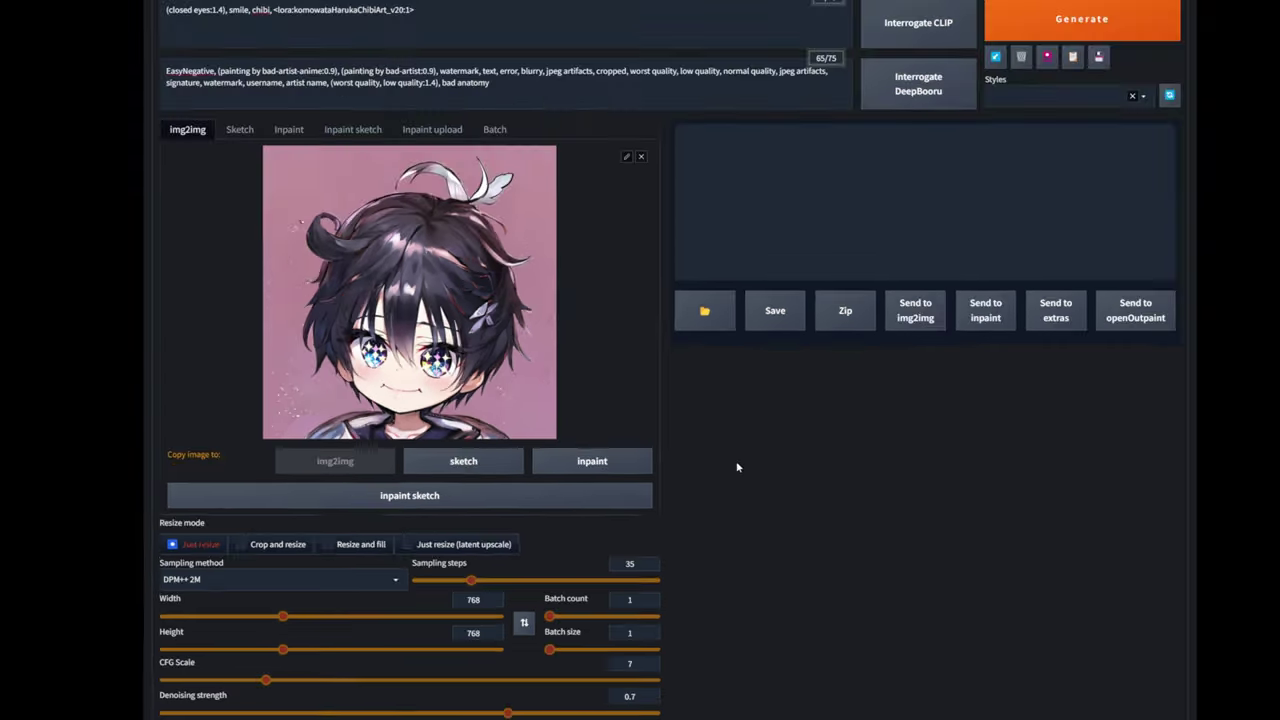
{"action": "scroll", "coordinate": [600, 500], "scroll_direction": "down", "scroll_amount": 1}
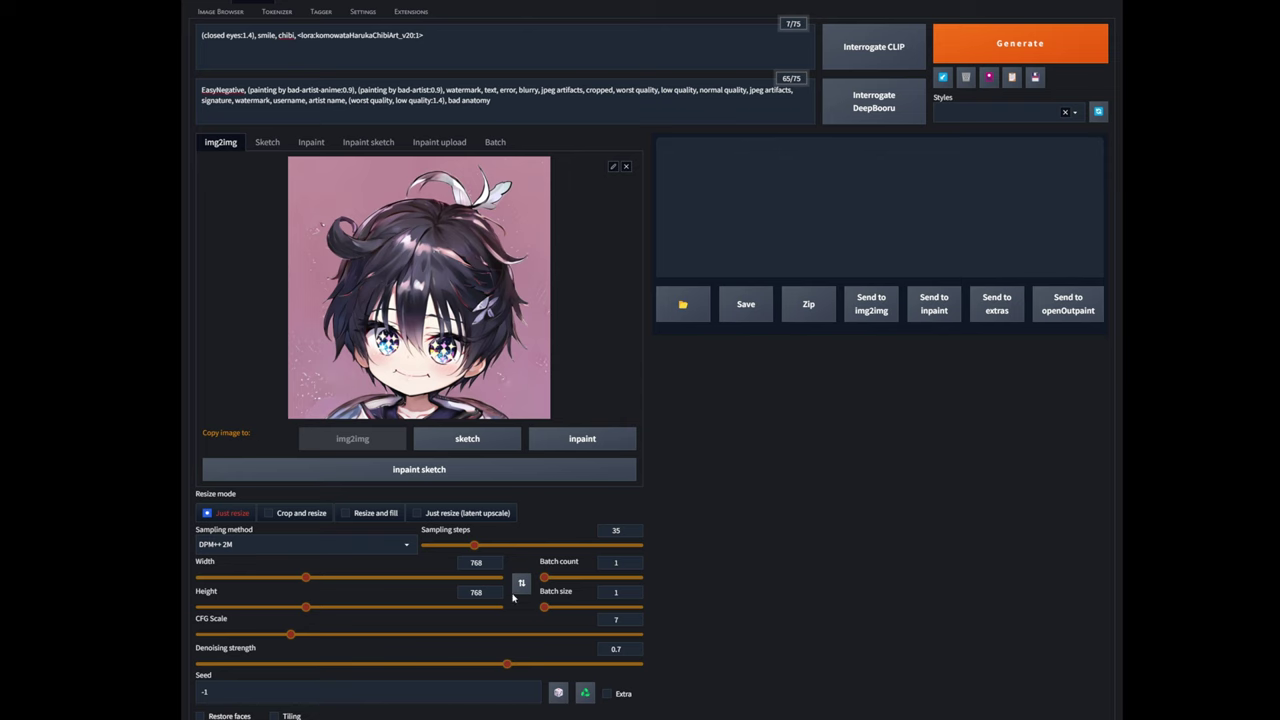
{"action": "scroll", "coordinate": [771, 597], "scroll_direction": "up", "scroll_amount": 1}
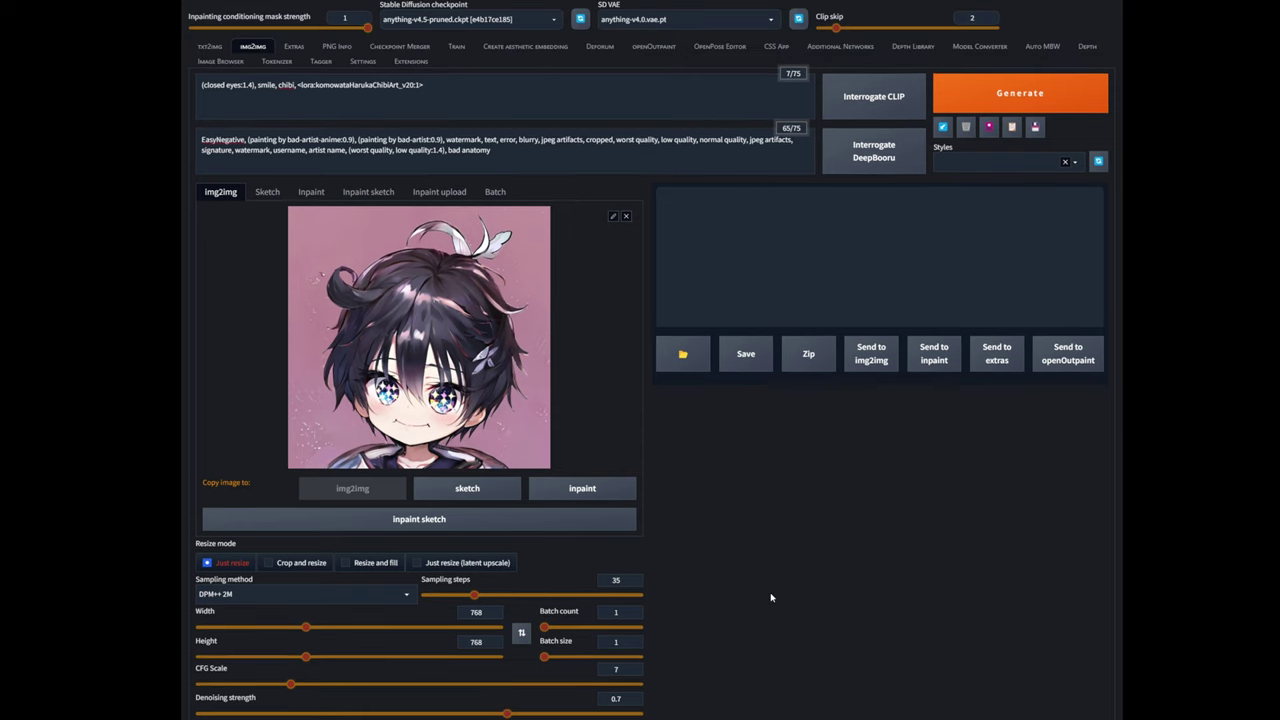
{"action": "left_click", "coordinate": [1012, 93]}
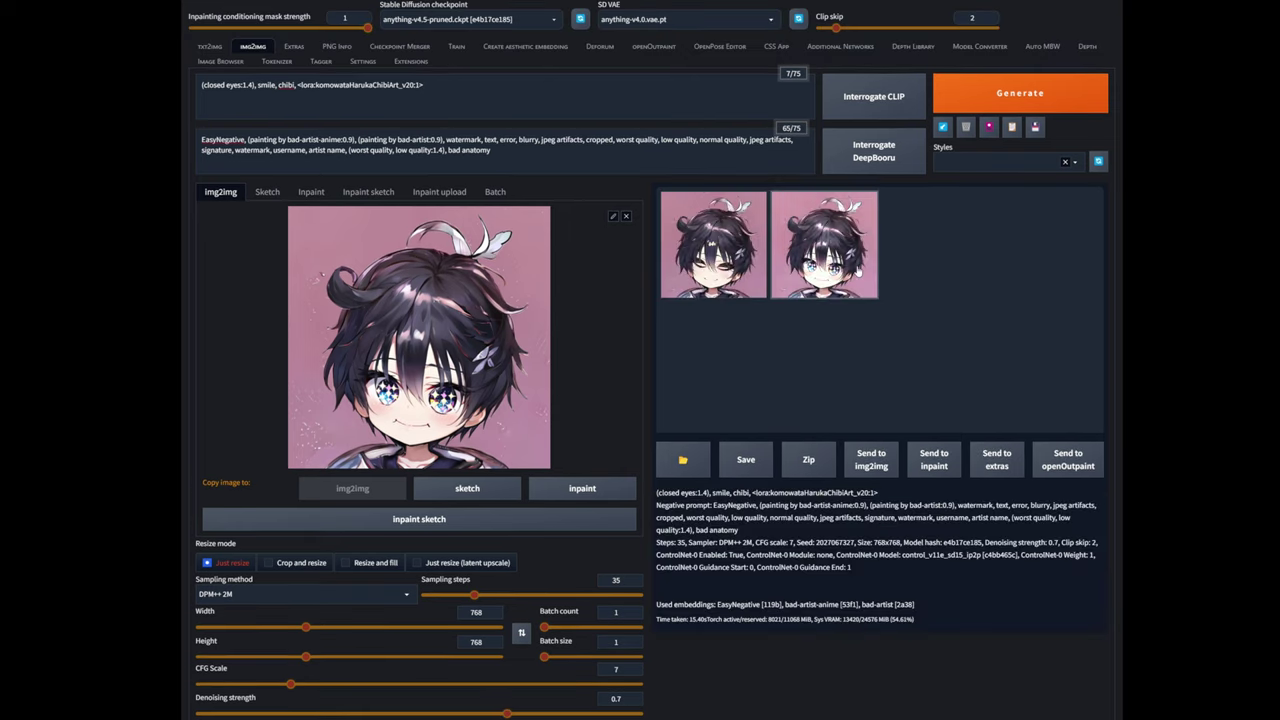
Step: Enlarge both output images in turn to compare the closed-eyes chibi with the open-eyed one
{"action": "left_click", "coordinate": [725, 277]}
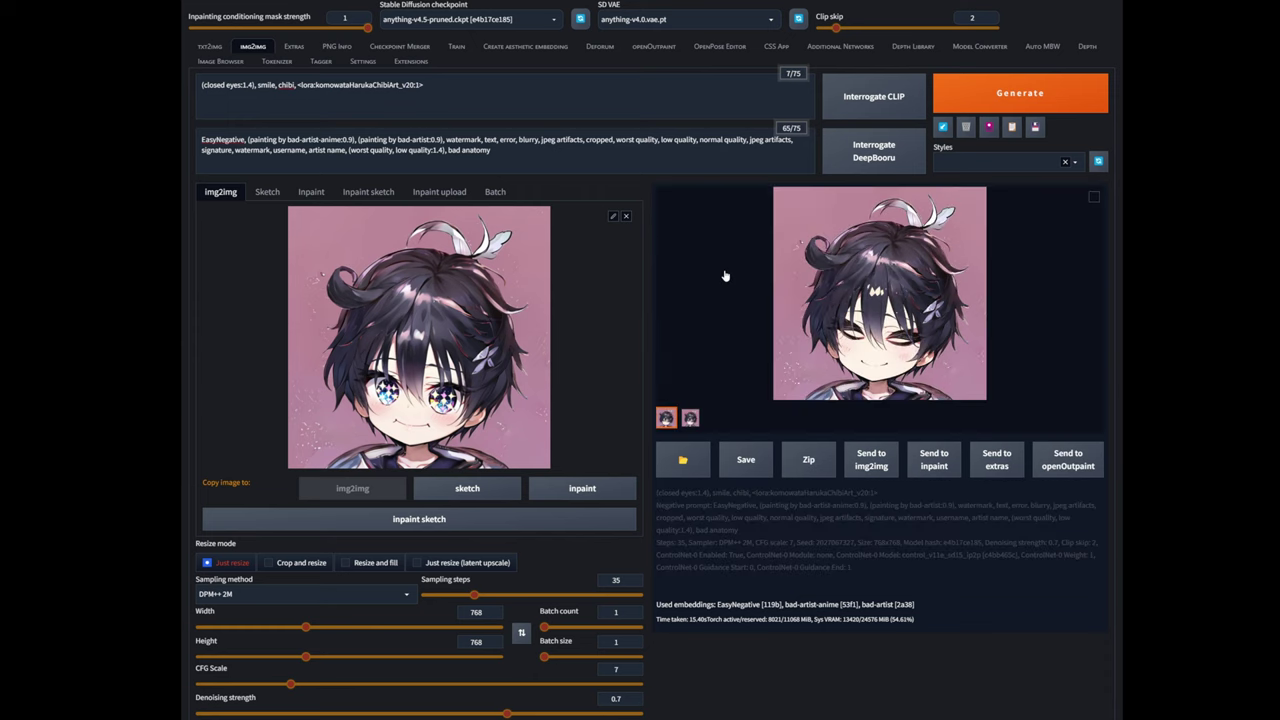
{"action": "left_click", "coordinate": [852, 327]}
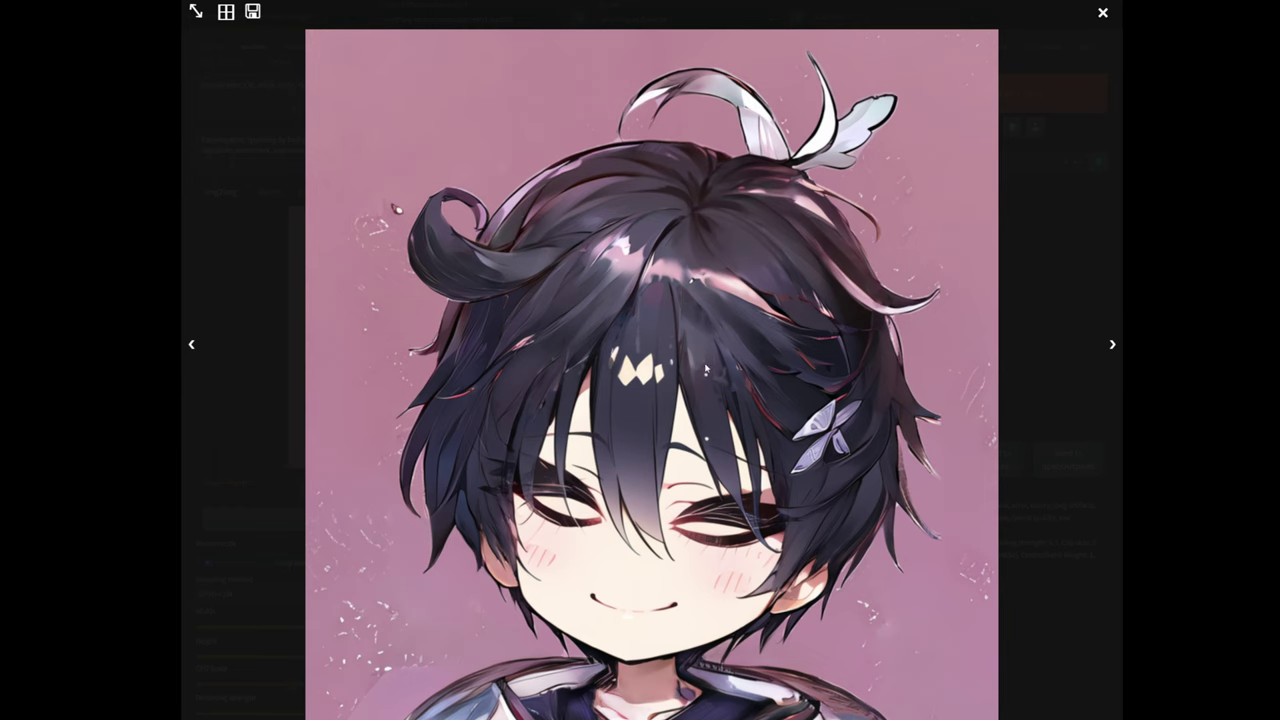
{"action": "left_click", "coordinate": [1048, 315]}
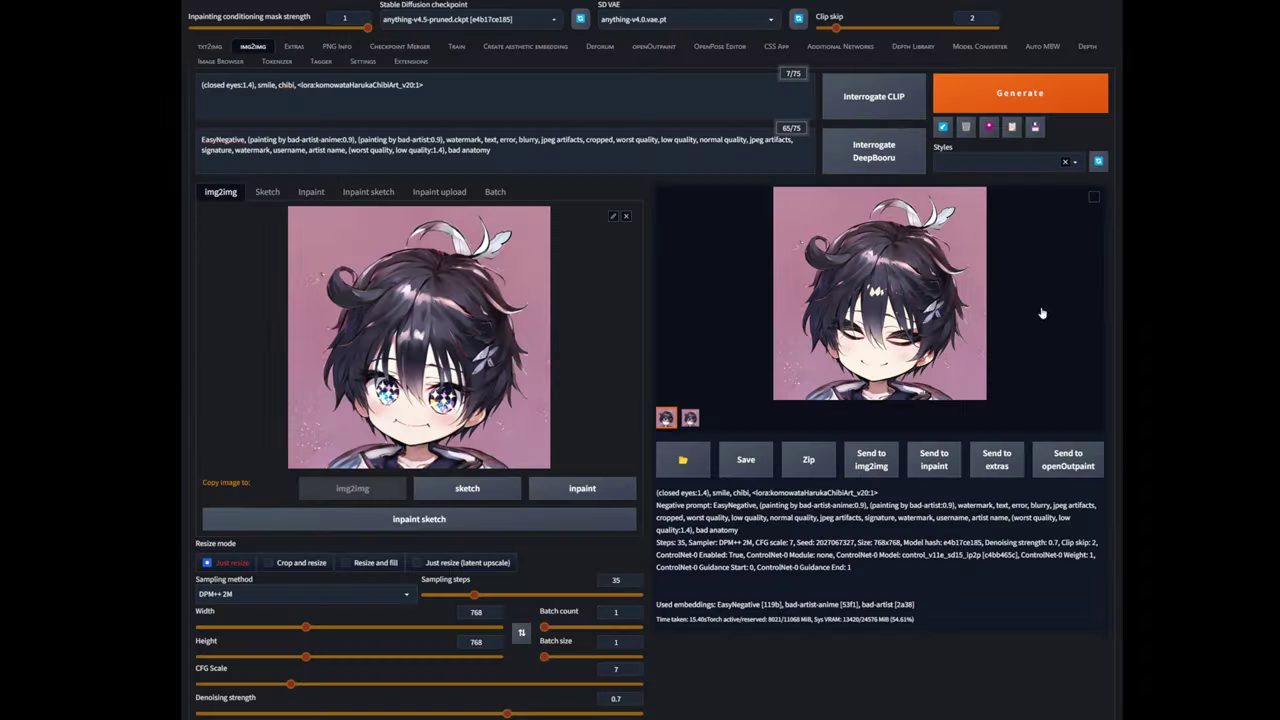
{"action": "left_click", "coordinate": [690, 418]}
{"action": "left_click", "coordinate": [895, 329]}
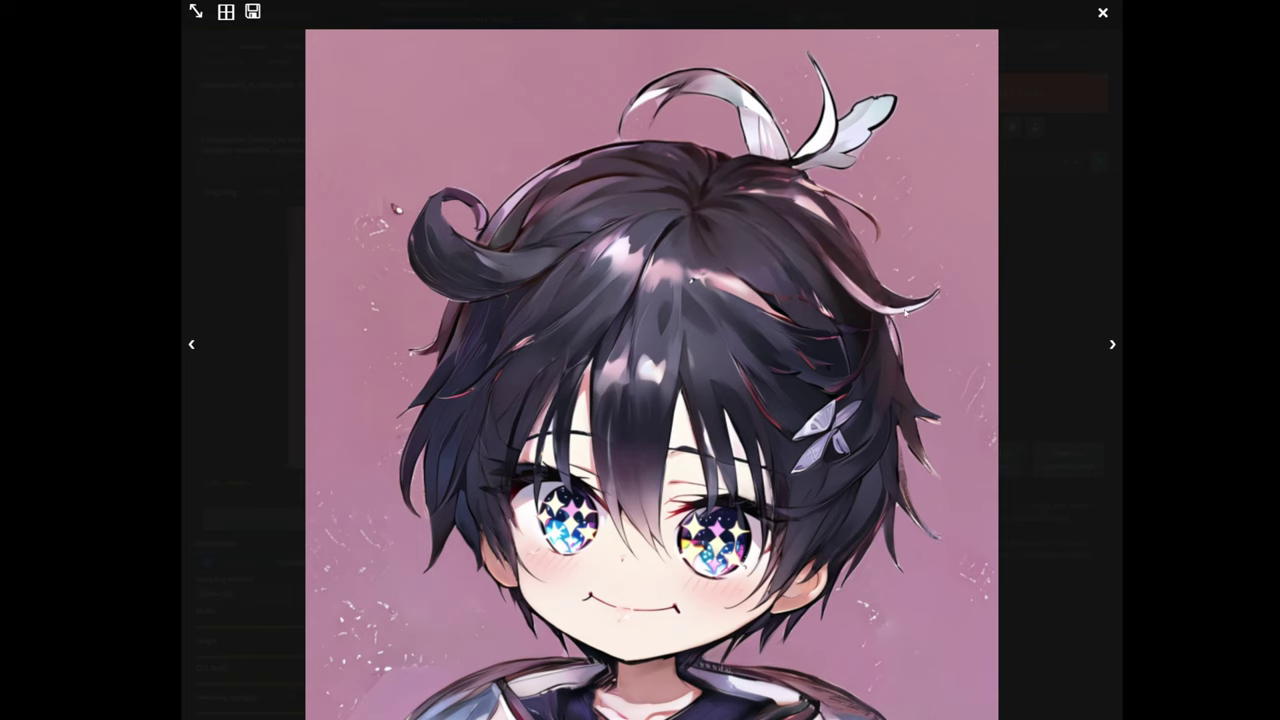
{"action": "left_click", "coordinate": [1046, 318]}
Step: Regenerate the closed-eyes image with denoising strength 1 and the Crop and resize mode
{"action": "scroll", "coordinate": [522, 550], "scroll_direction": "down", "scroll_amount": 2}
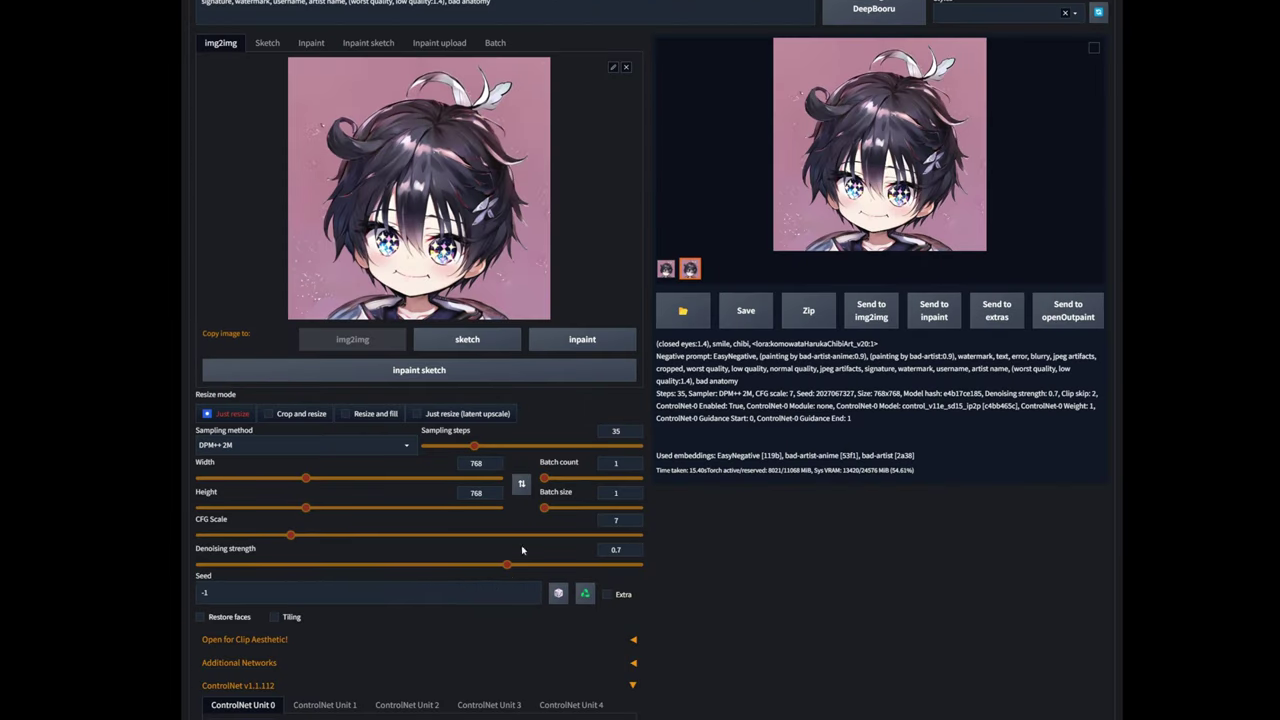
{"action": "left_click_drag", "start_coordinate": [503, 571], "coordinate": [485, 573]}
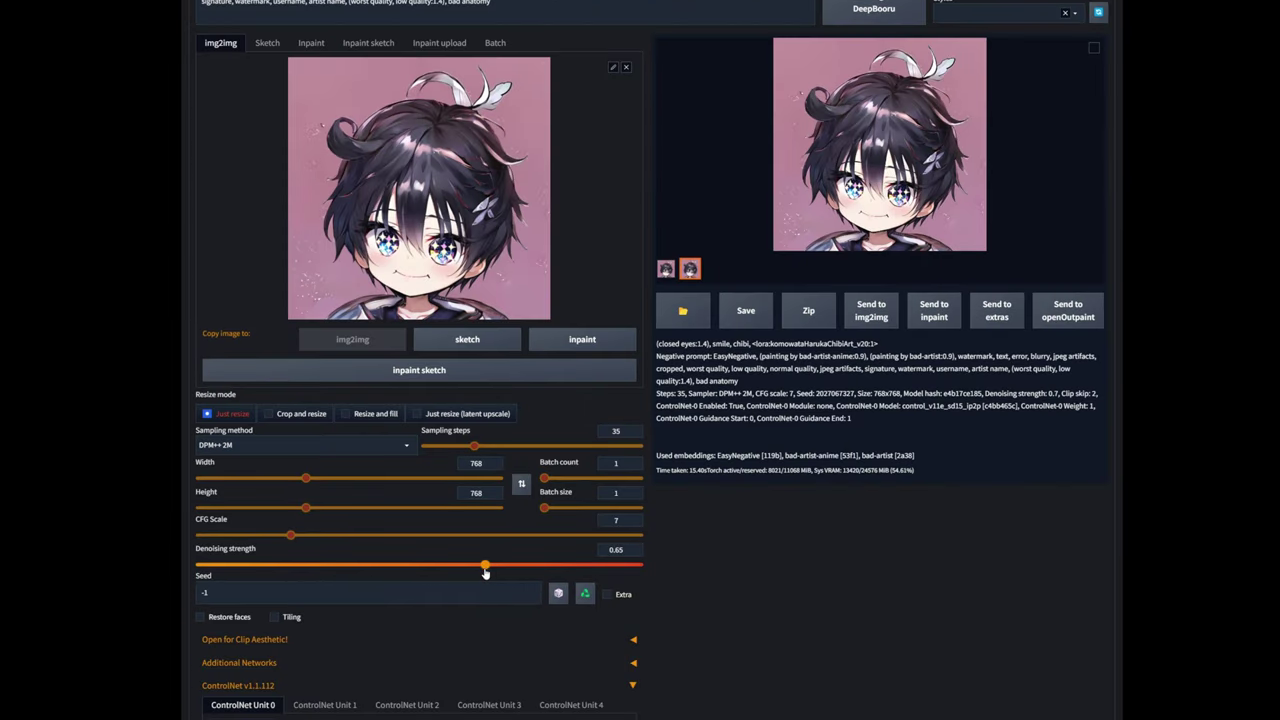
{"action": "scroll", "coordinate": [671, 574], "scroll_direction": "down", "scroll_amount": 5}
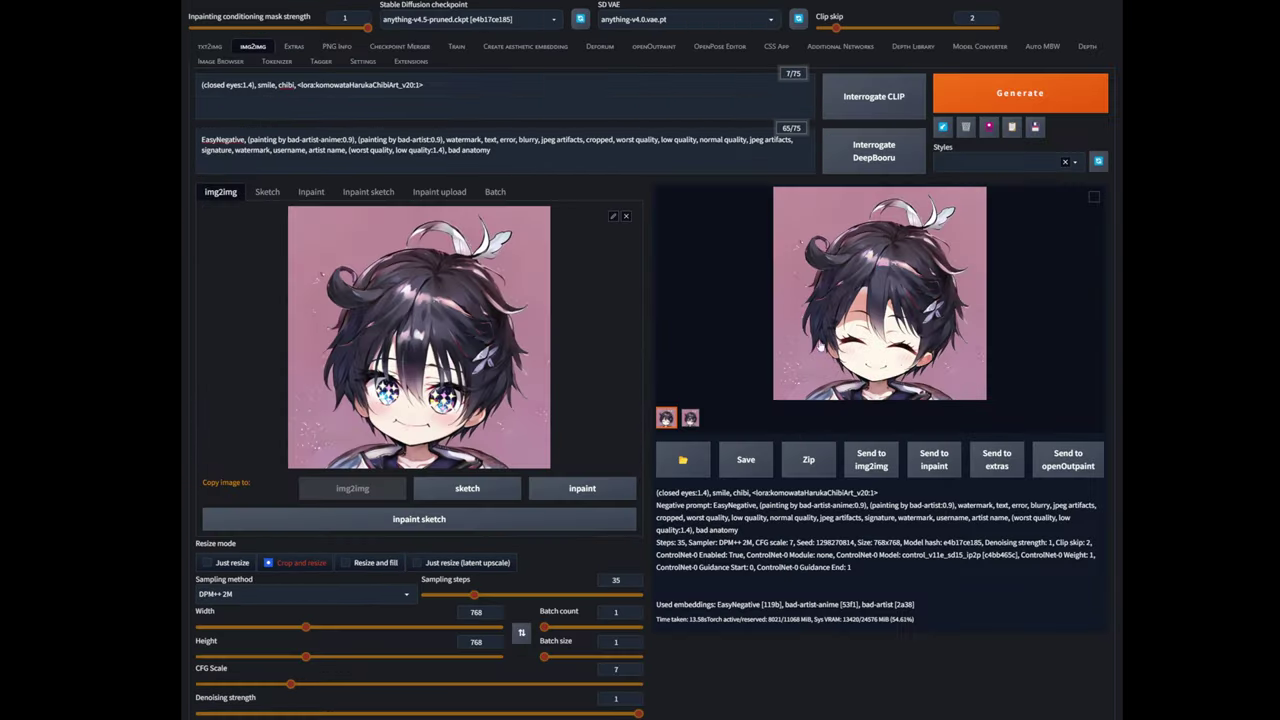
{"action": "scroll", "coordinate": [717, 371], "scroll_direction": "down", "scroll_amount": 1}
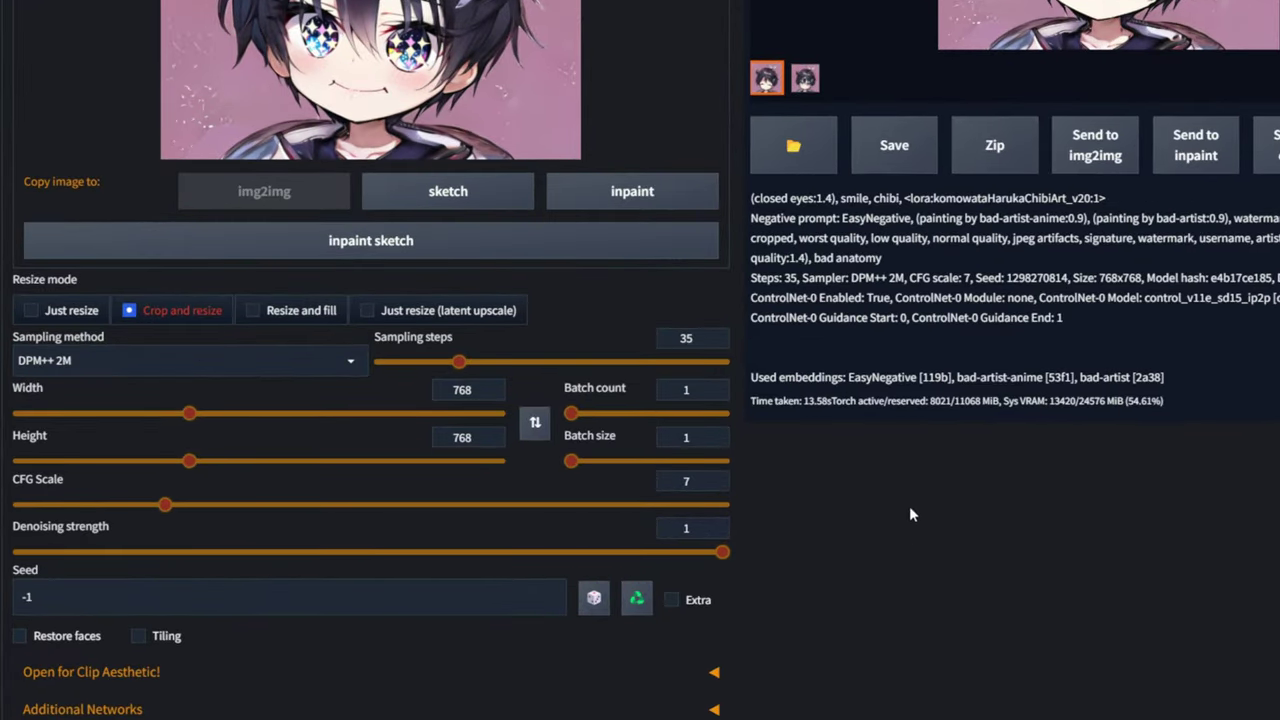
{"action": "scroll", "coordinate": [909, 514], "scroll_direction": "up", "scroll_amount": 1}
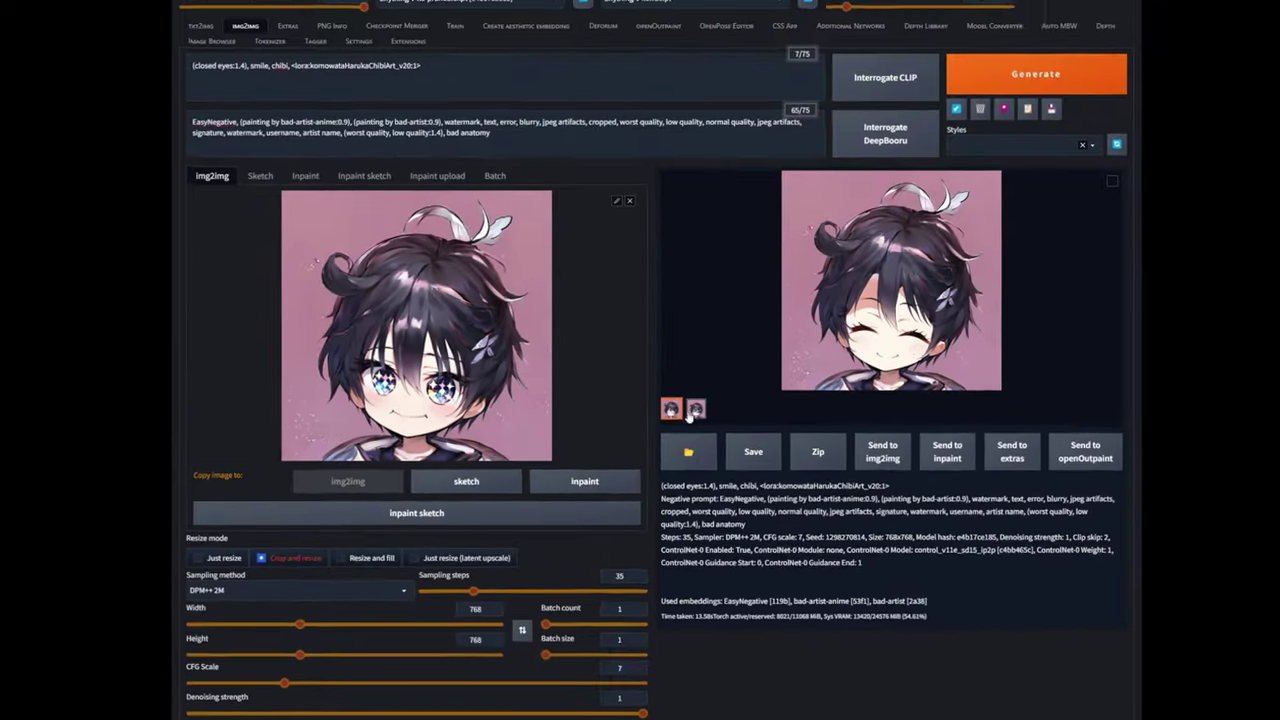
Step: Flip back and forth between the enlarged new closed-eyes result and the open-eyed image to compare them
{"action": "left_click", "coordinate": [692, 411]}
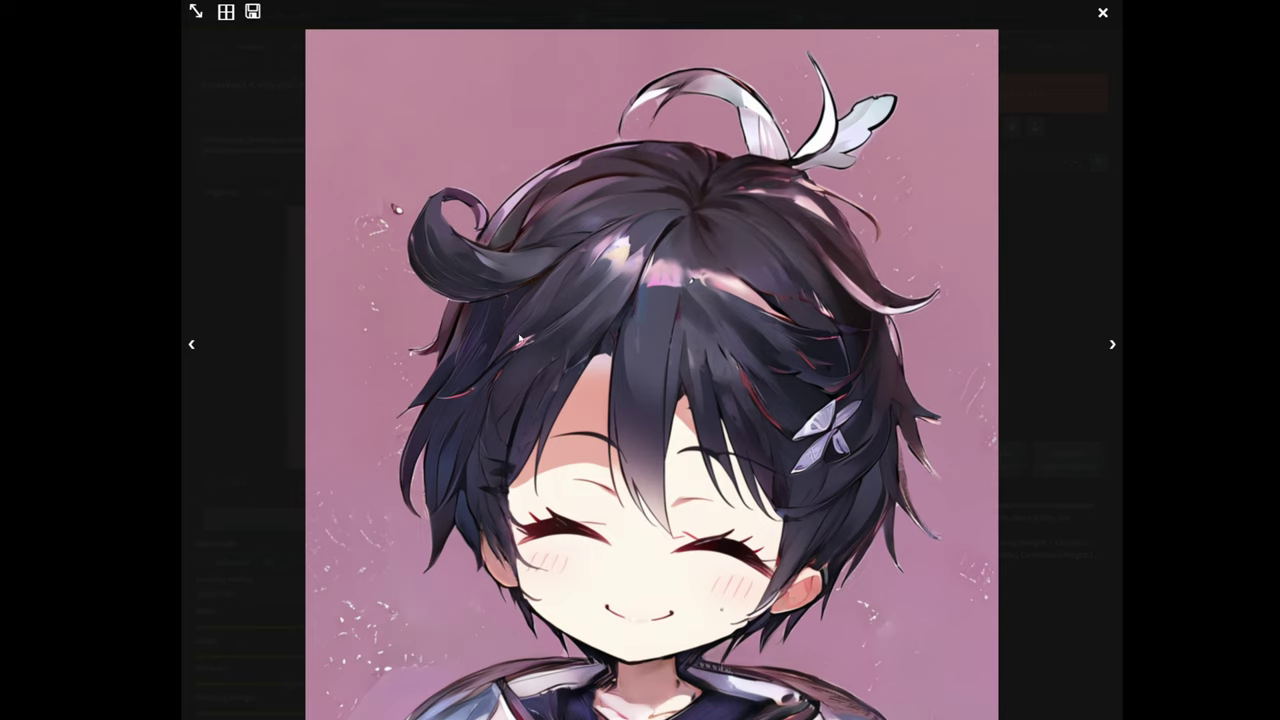
{"action": "left_click", "coordinate": [1112, 344]}
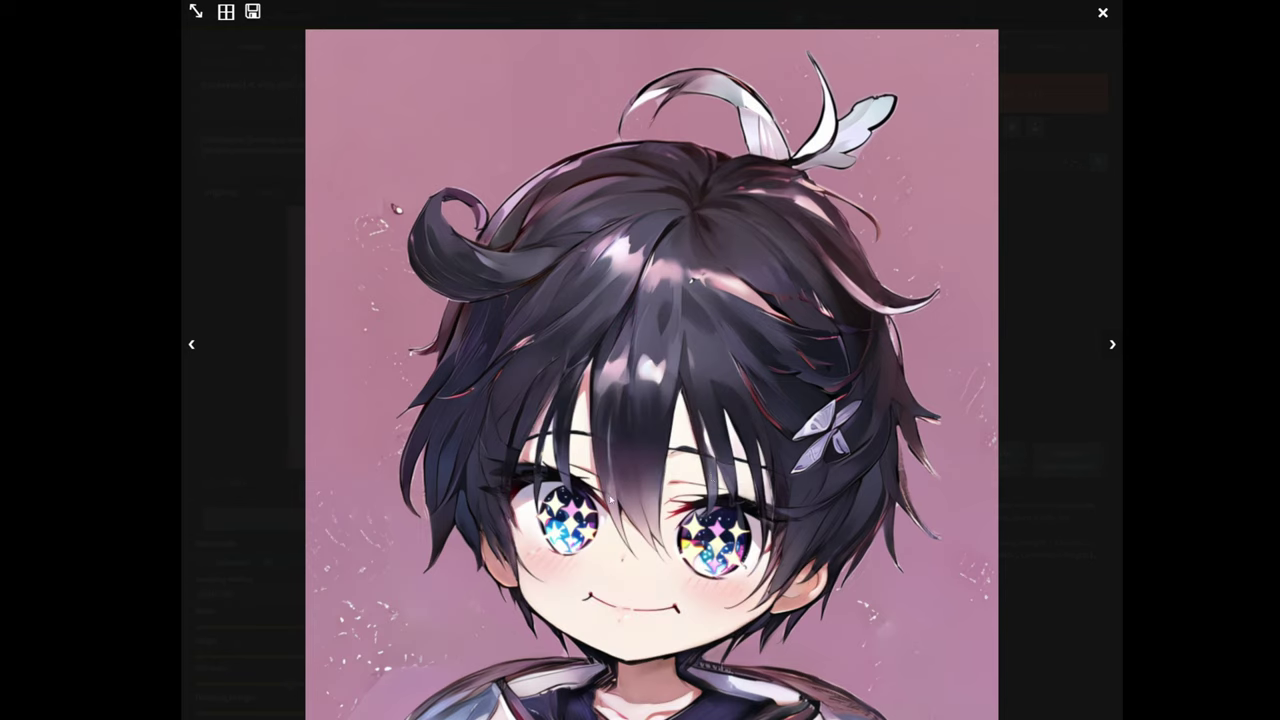
{"action": "left_click", "coordinate": [193, 346]}
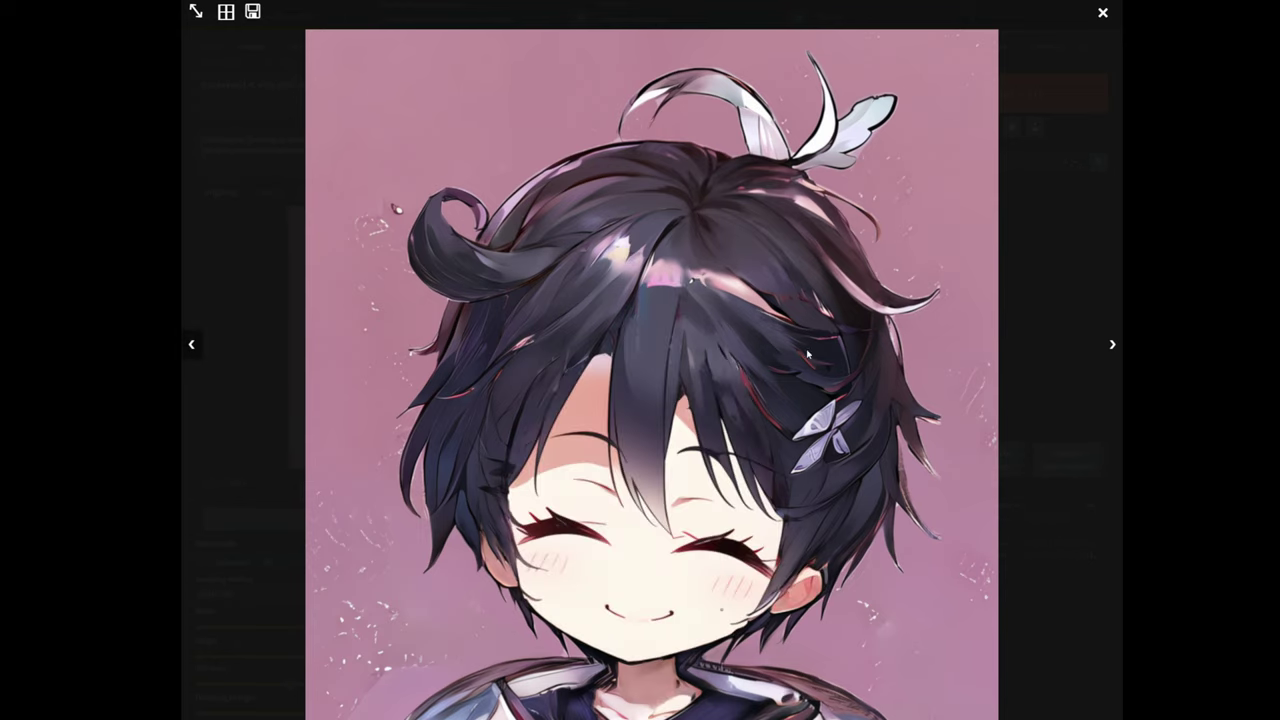
{"action": "left_click", "coordinate": [1113, 345]}
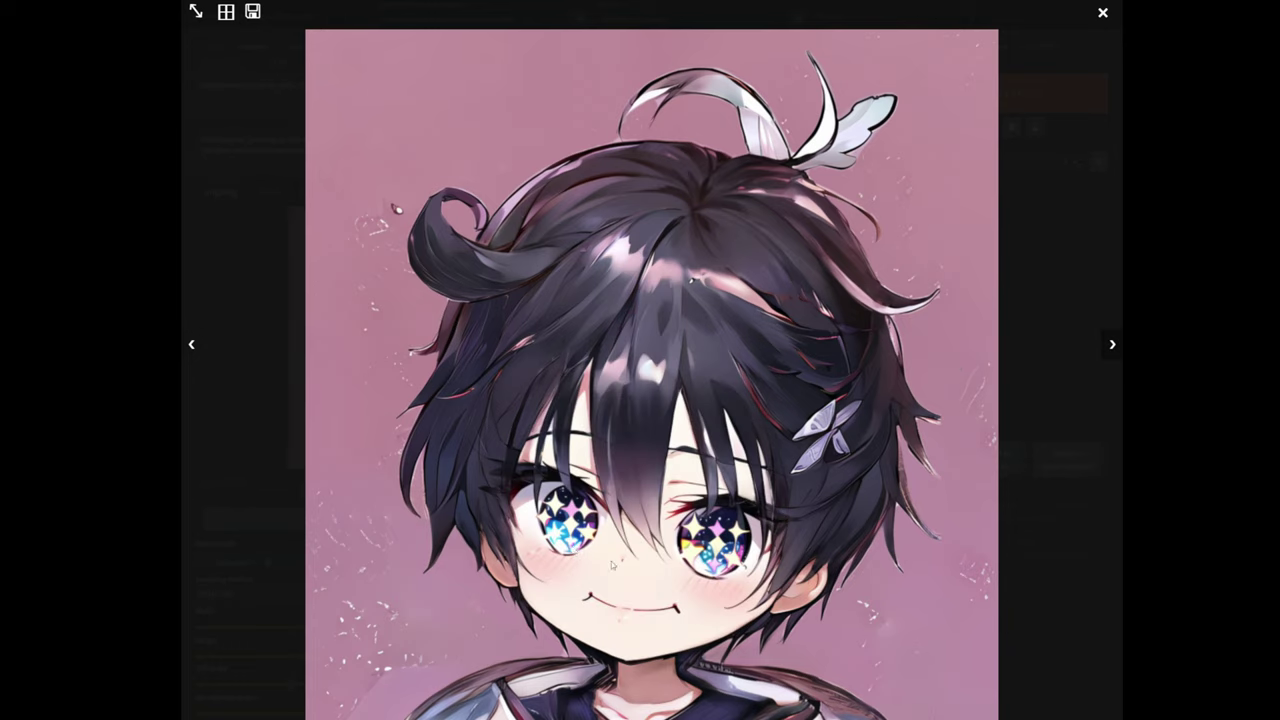
{"action": "left_click", "coordinate": [193, 346]}
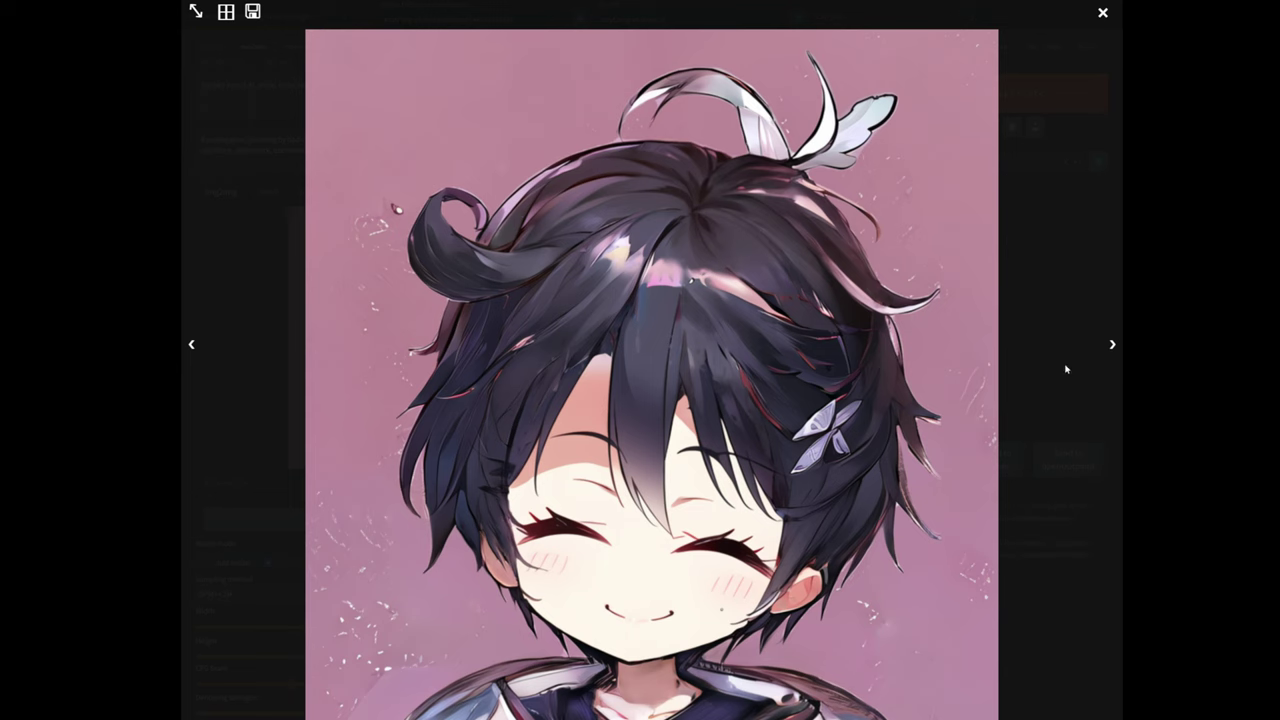
{"action": "left_click", "coordinate": [1110, 344]}
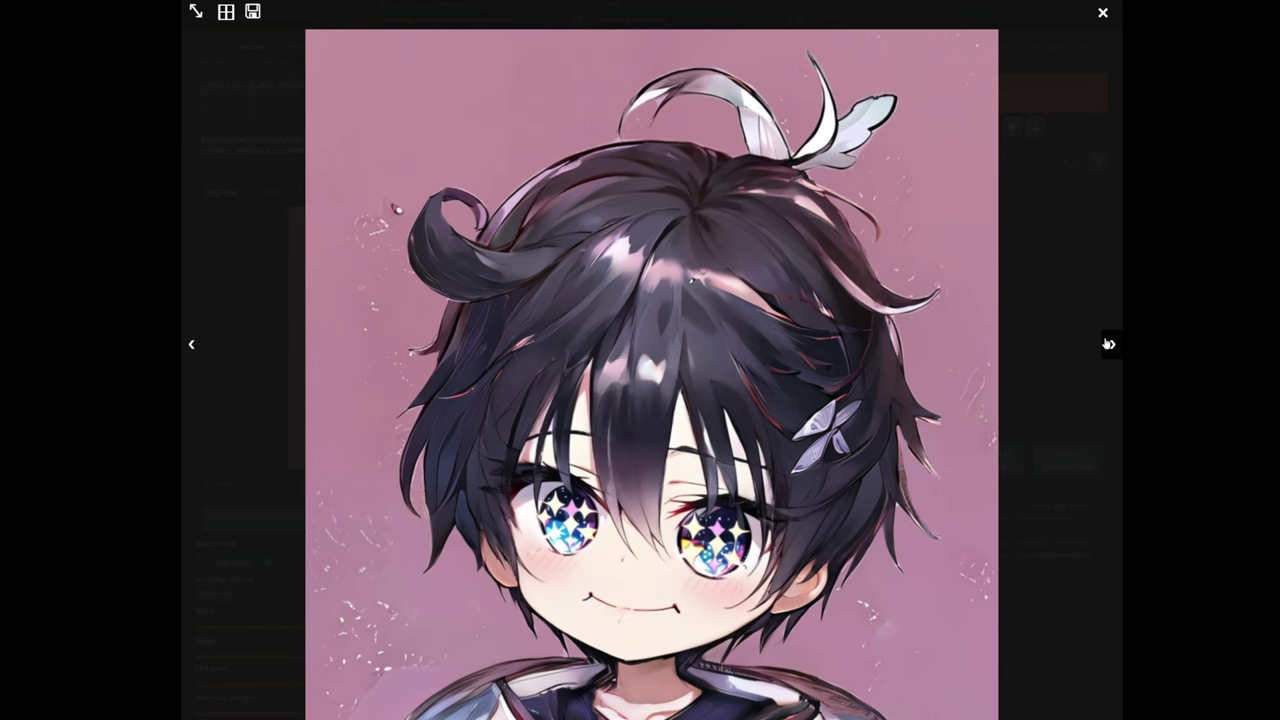
{"action": "left_click", "coordinate": [1064, 343]}
{"action": "scroll", "coordinate": [857, 491], "scroll_direction": "down", "scroll_amount": 20}
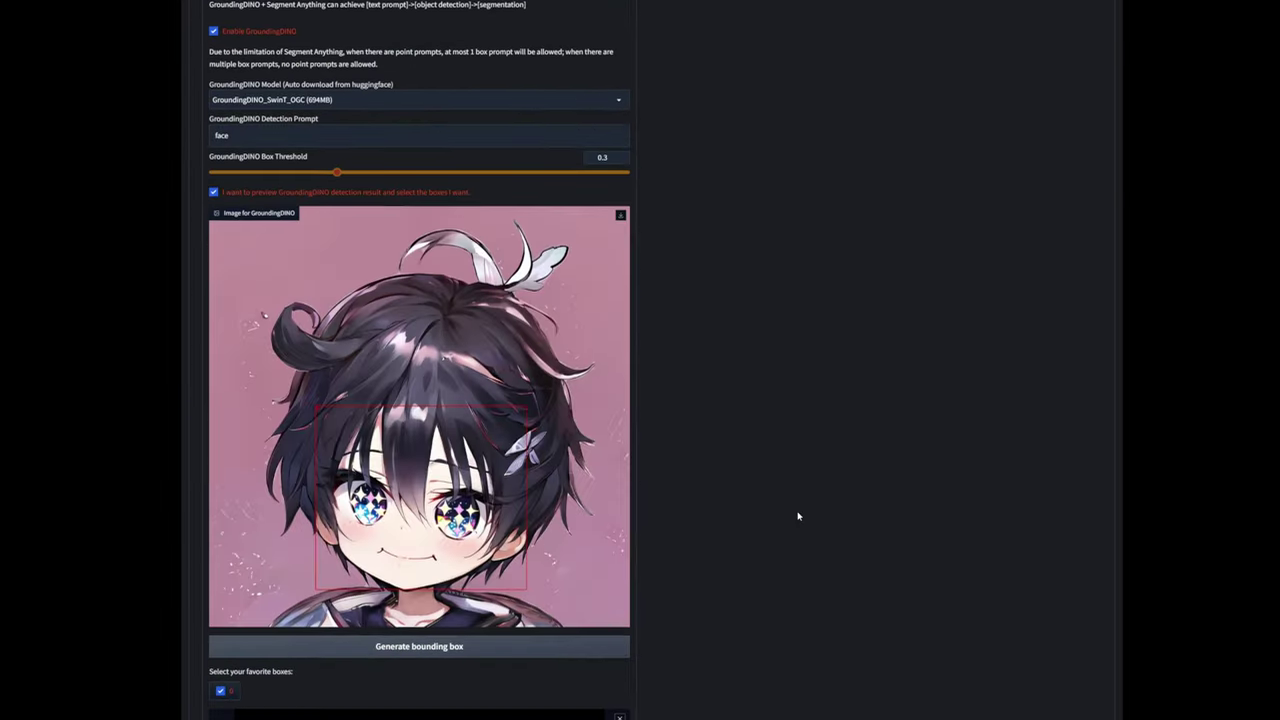
{"action": "scroll", "coordinate": [798, 516], "scroll_direction": "down", "scroll_amount": 5}
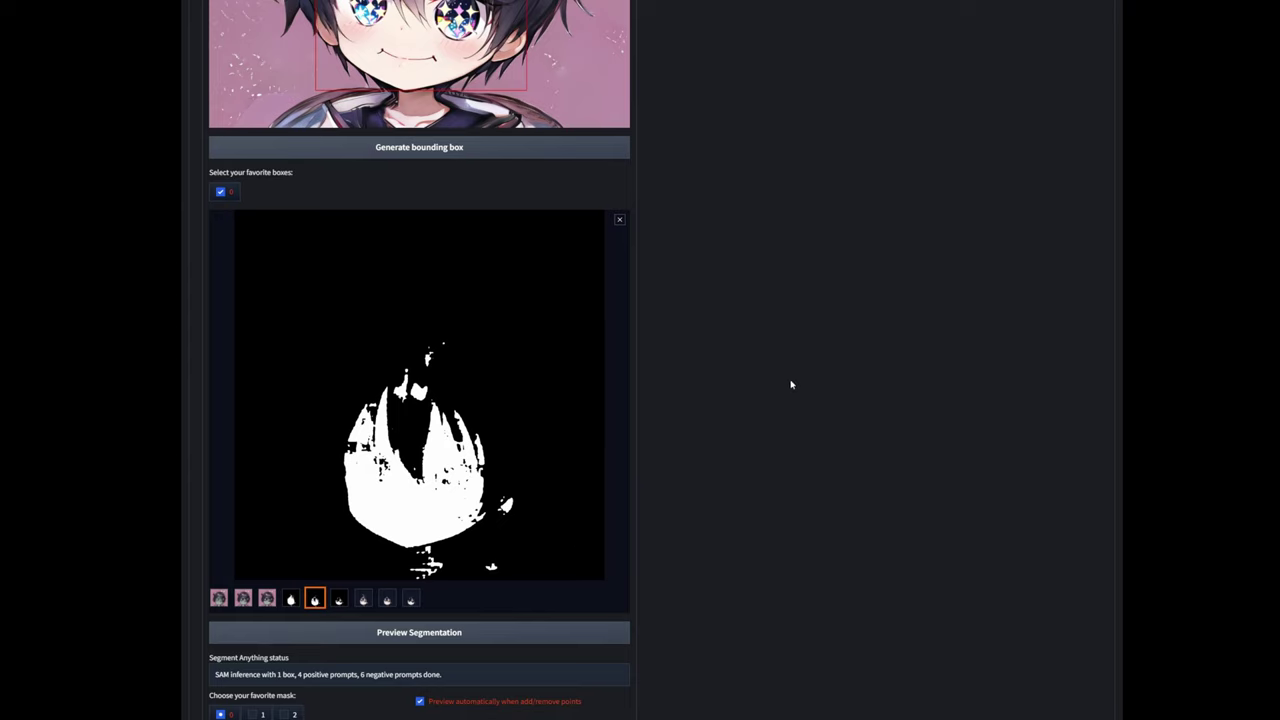
{"action": "scroll", "coordinate": [792, 380], "scroll_direction": "up", "scroll_amount": 15}
{"action": "scroll", "coordinate": [851, 511], "scroll_direction": "up", "scroll_amount": 5}
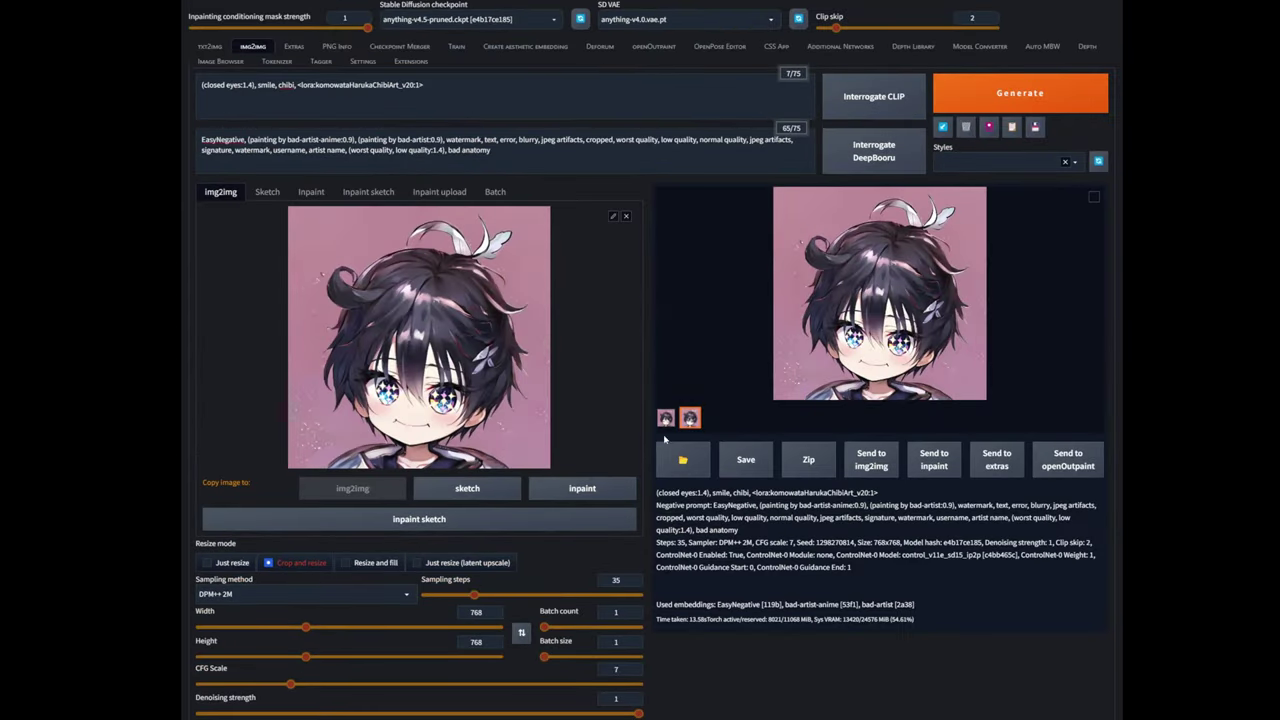
Step: Set both the output width and height to 1024
{"action": "double_click", "coordinate": [476, 611]}
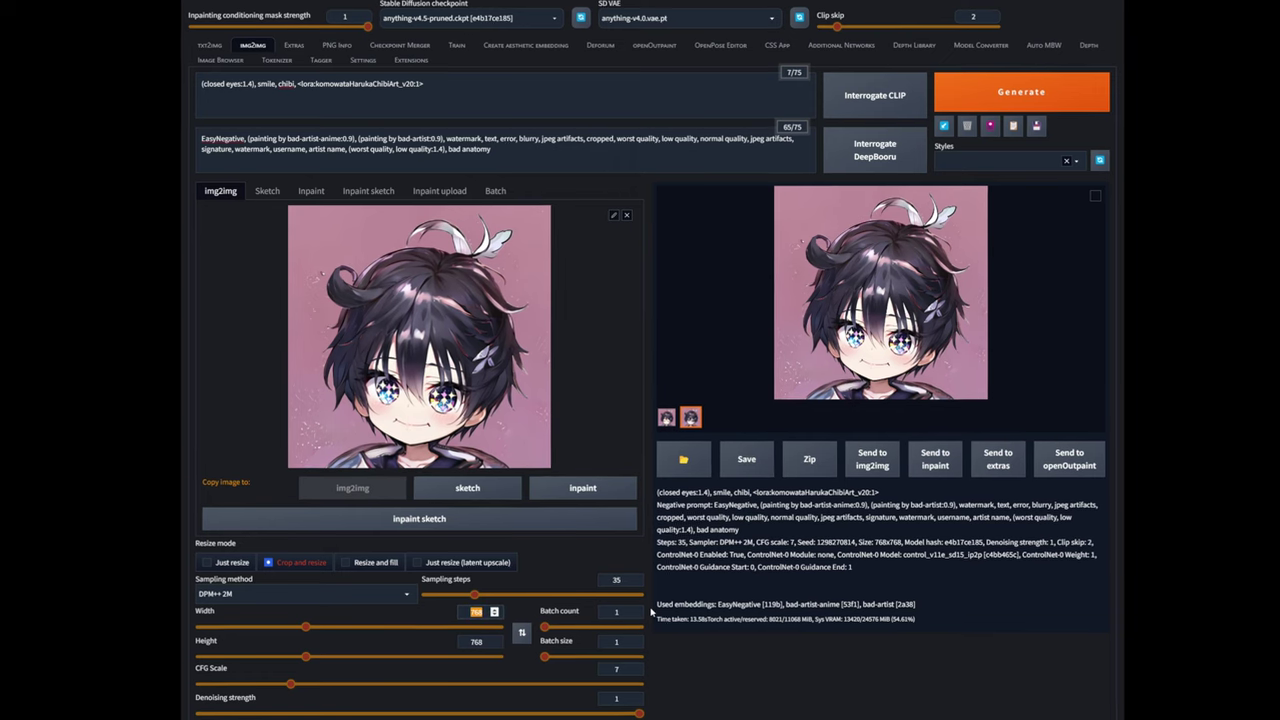
{"action": "type", "text": "1024"}
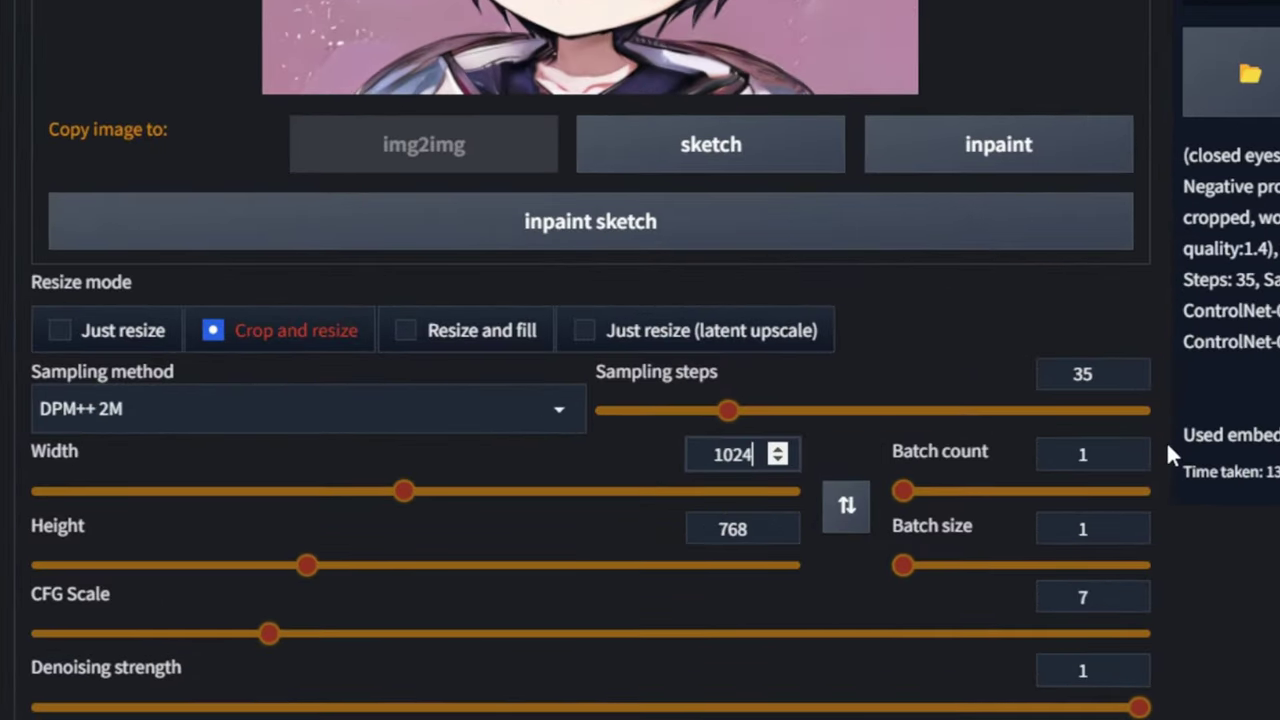
{"action": "key", "text": "ctrl+a"}
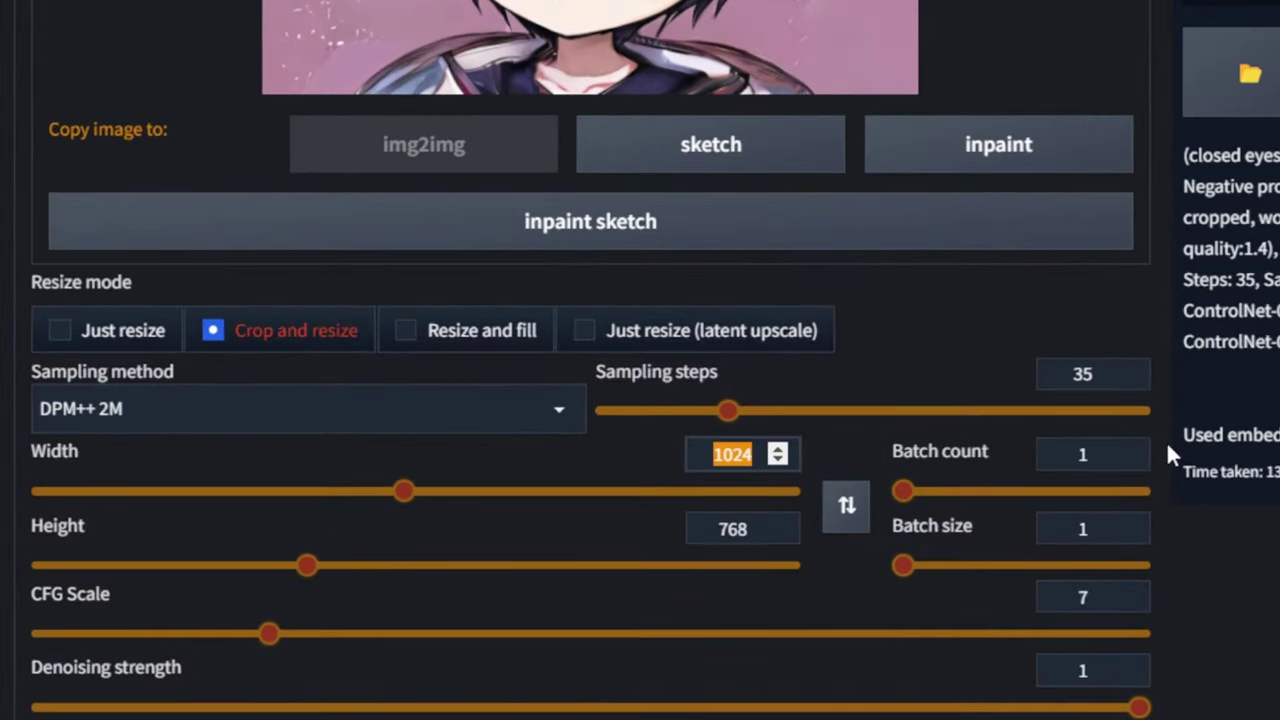
{"action": "double_click", "coordinate": [740, 528]}
{"action": "type", "text": "1024"}
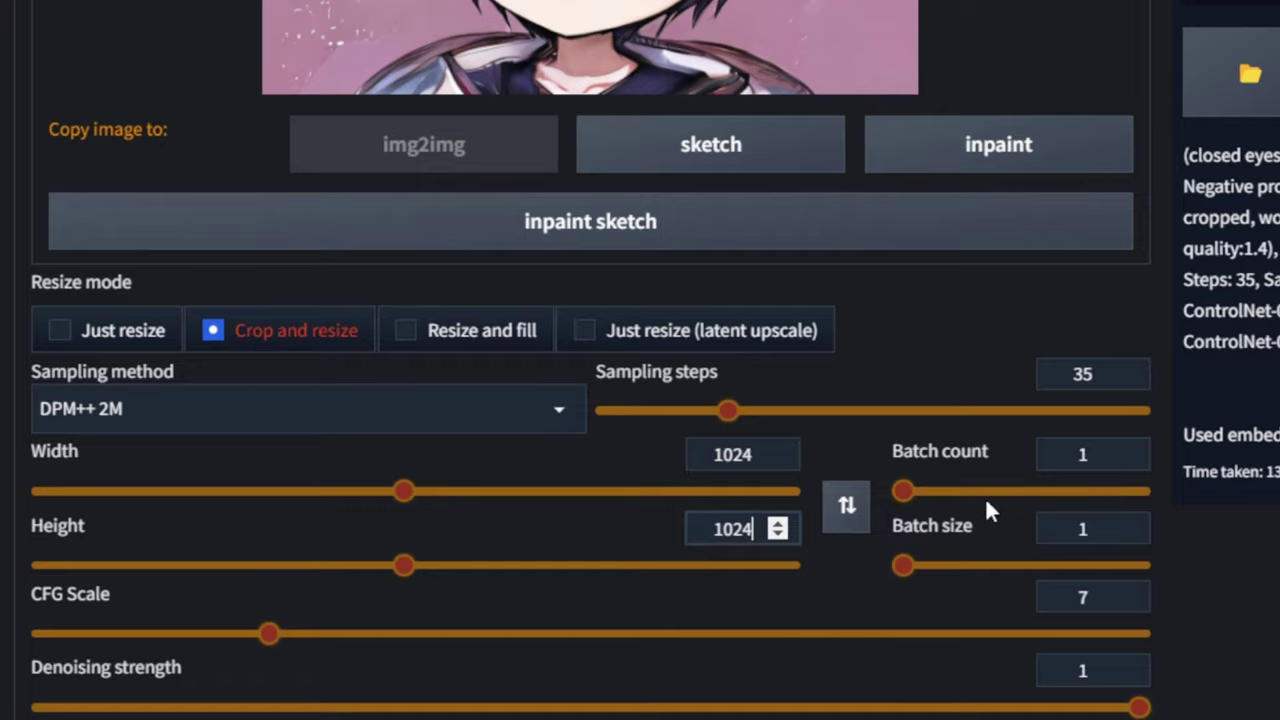
Step: Set the batch count to 4 and the batch size to 5, and generate the closed-eyes variants
{"action": "double_click", "coordinate": [1082, 454]}
{"action": "type", "text": "4"}
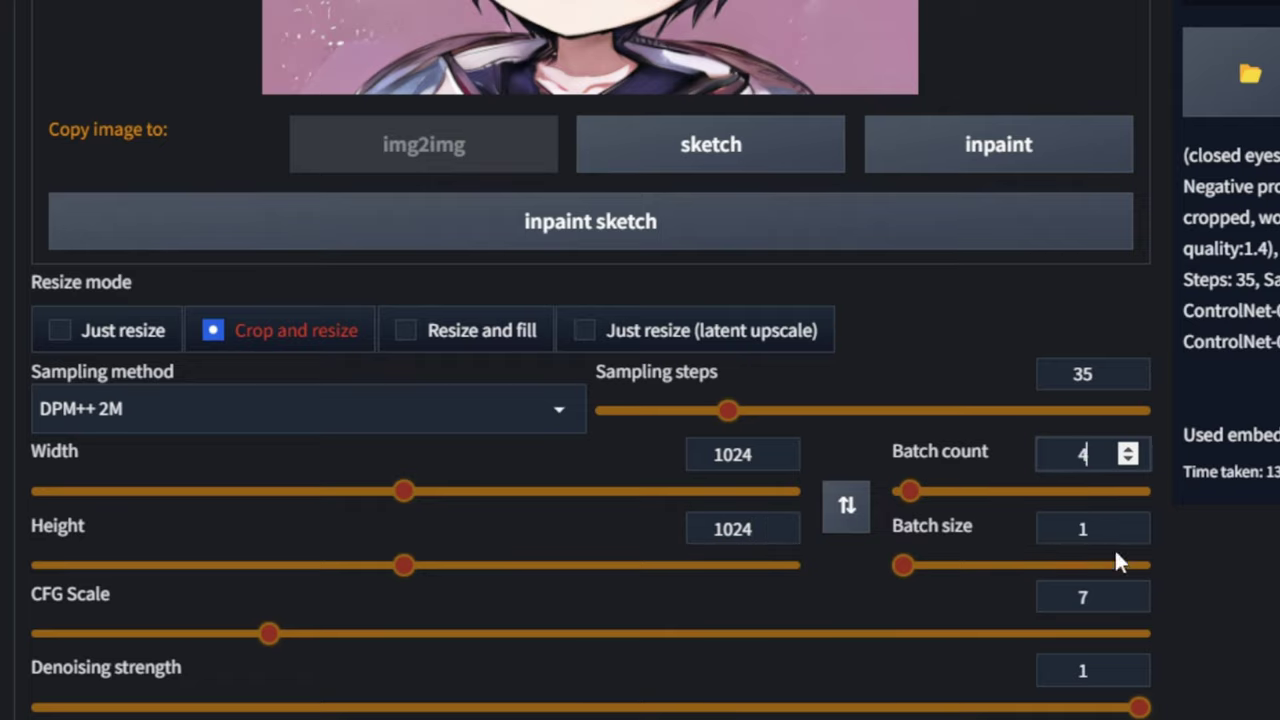
{"action": "left_click", "coordinate": [1082, 528]}
{"action": "double_click", "coordinate": [1082, 528]}
{"action": "type", "text": "5"}
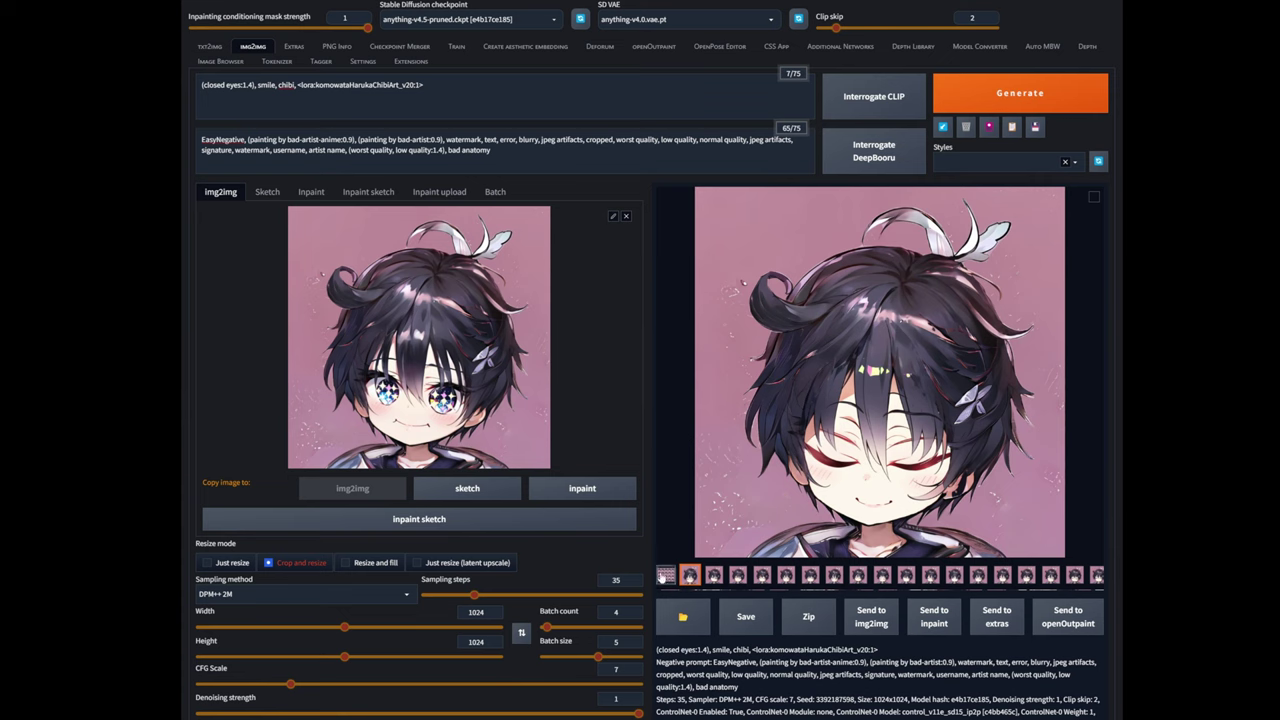
Step: Enlarge the grid of generated variants and browse through the individual closed-eyes images
{"action": "key", "text": "Left"}
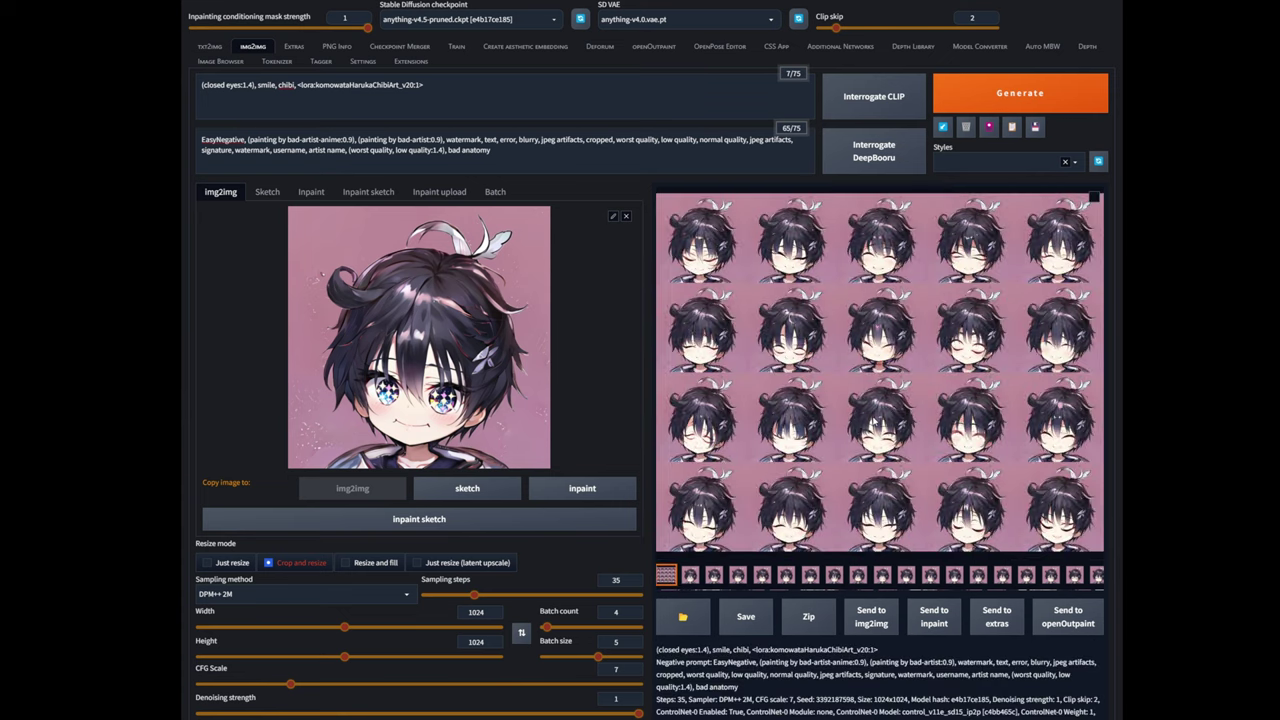
{"action": "left_click", "coordinate": [874, 420]}
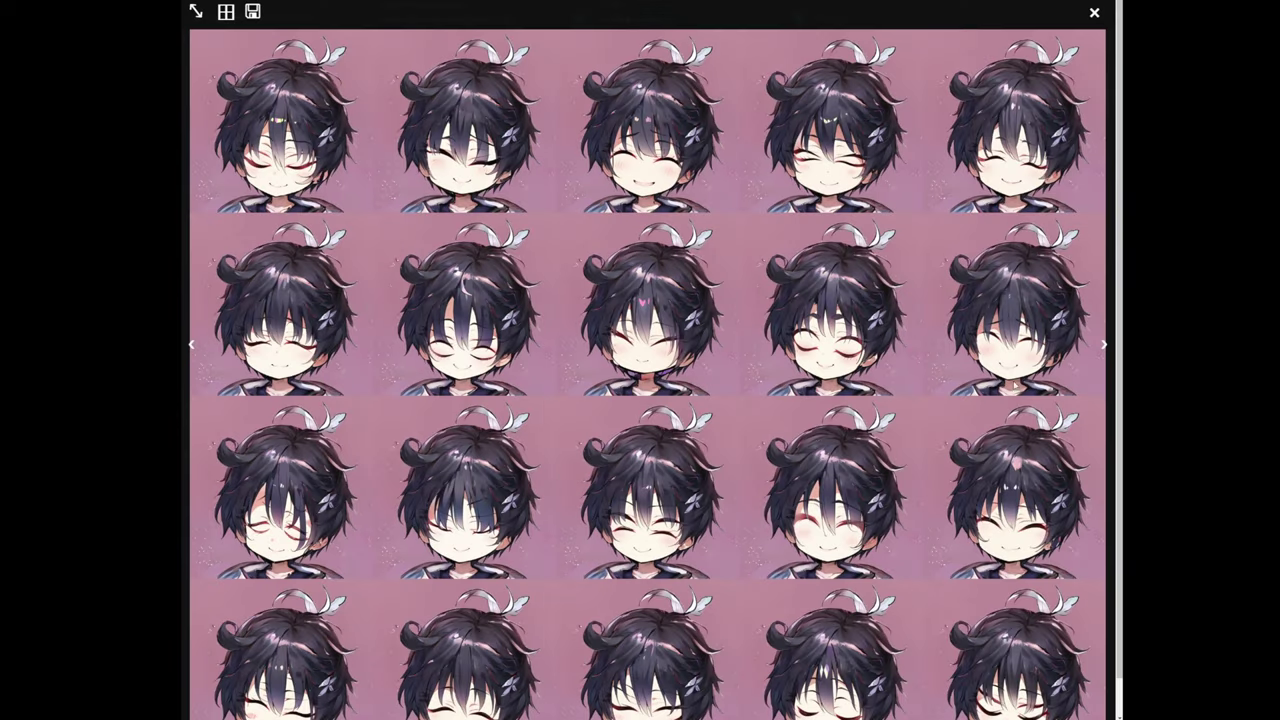
{"action": "left_click", "coordinate": [1106, 344]}
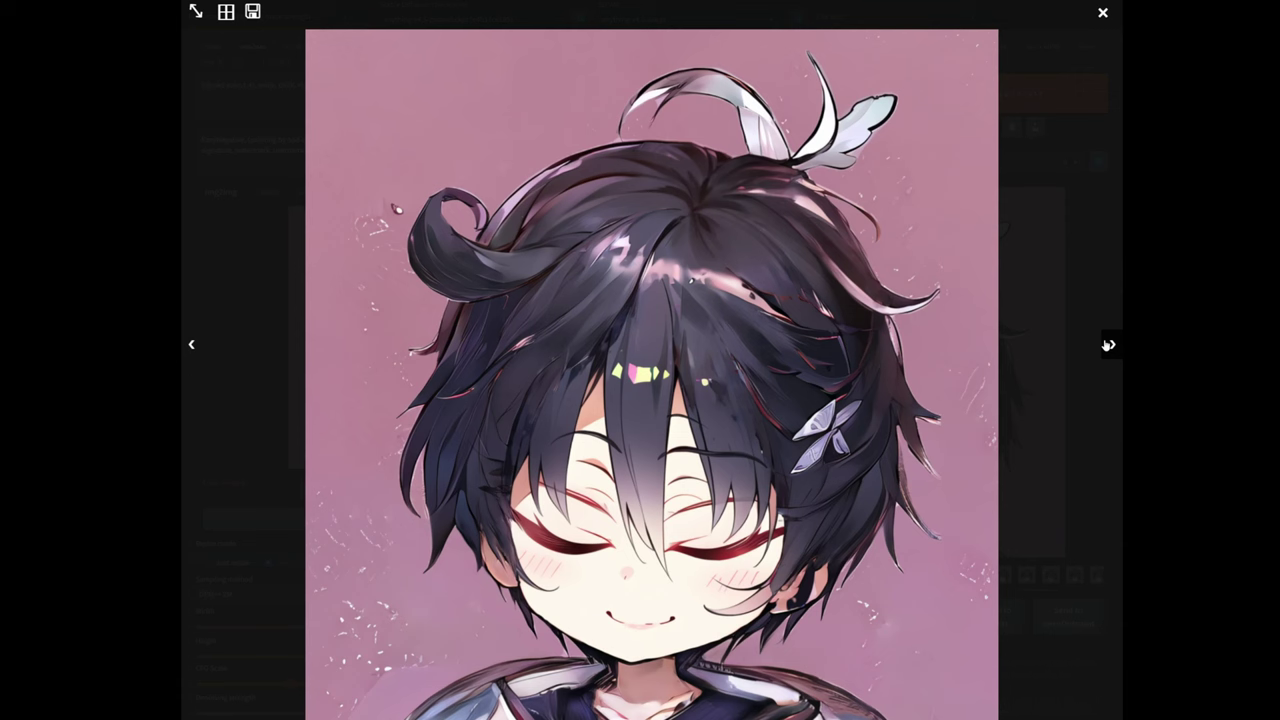
{"action": "left_click", "coordinate": [1108, 345]}
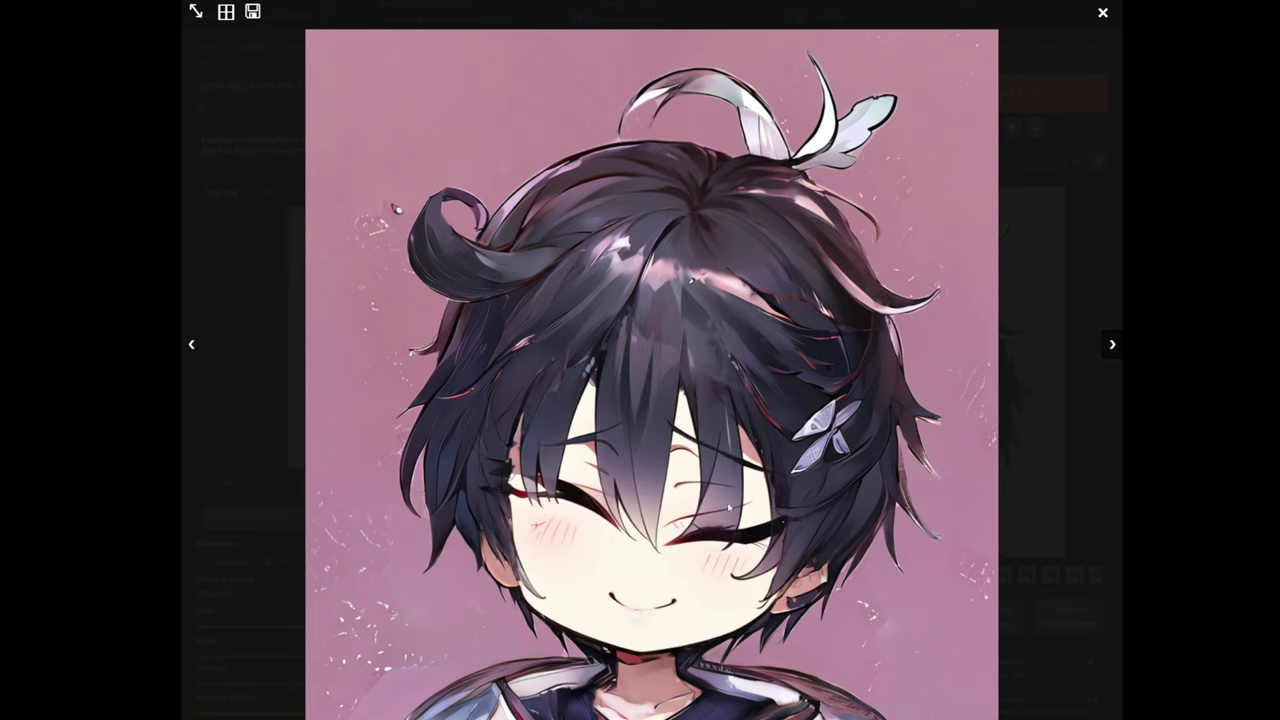
{"action": "left_click", "coordinate": [1105, 347]}
{"action": "left_click", "coordinate": [1107, 347]}
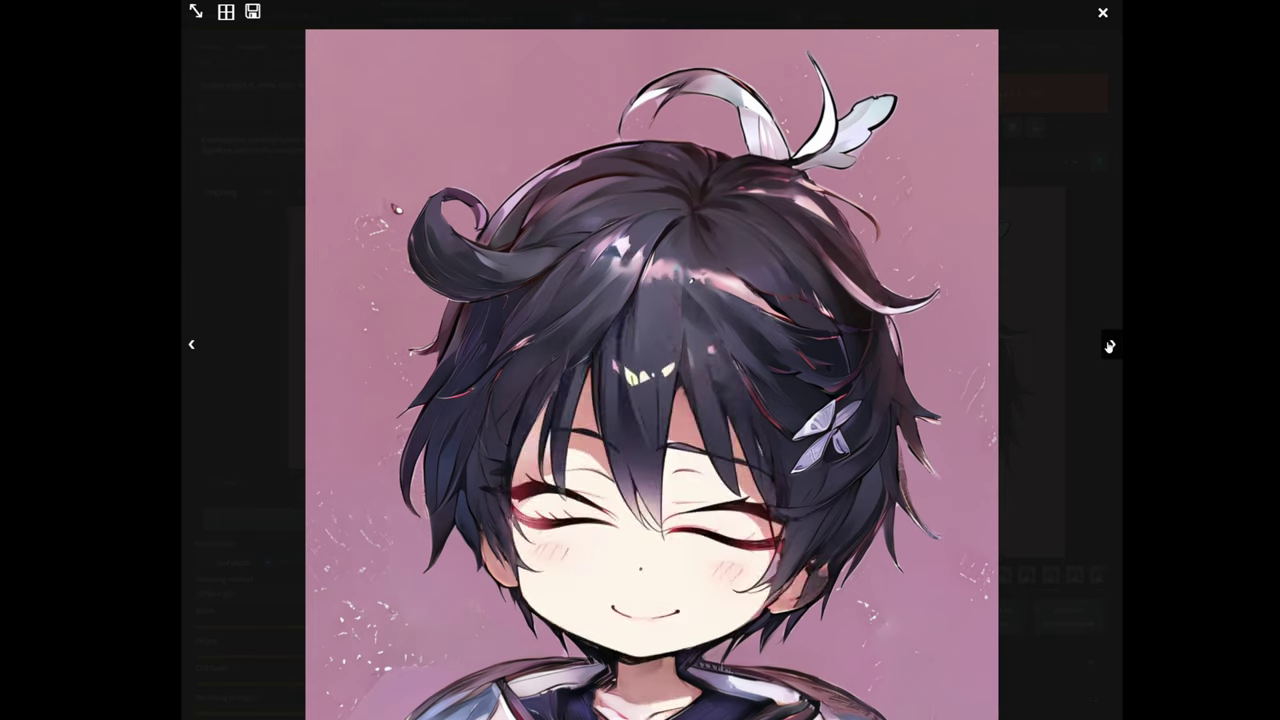
Step: Page through the remaining enlarged chibi variants one by one, comparing how the eyes, bangs and smile are drawn in each
{"action": "left_click", "coordinate": [1108, 346]}
{"action": "left_click", "coordinate": [1109, 346]}
{"action": "left_click", "coordinate": [1109, 346]}
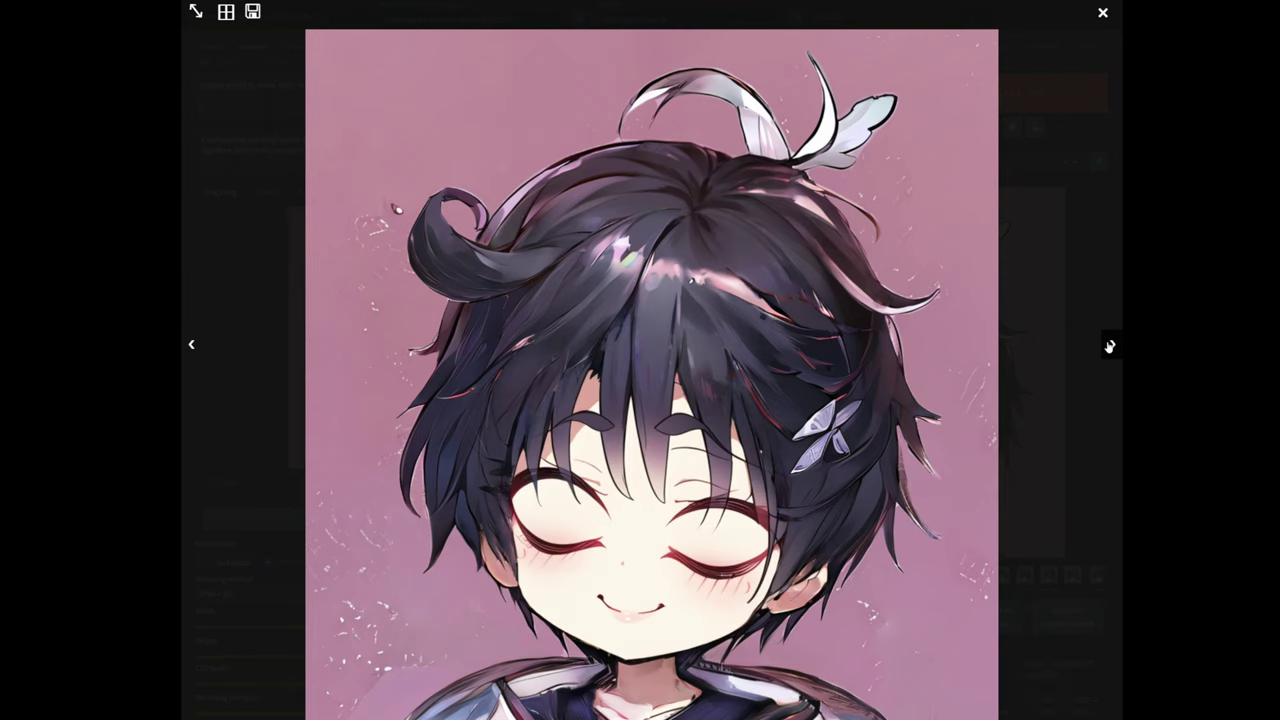
{"action": "left_click", "coordinate": [1109, 346]}
{"action": "left_click", "coordinate": [1109, 346]}
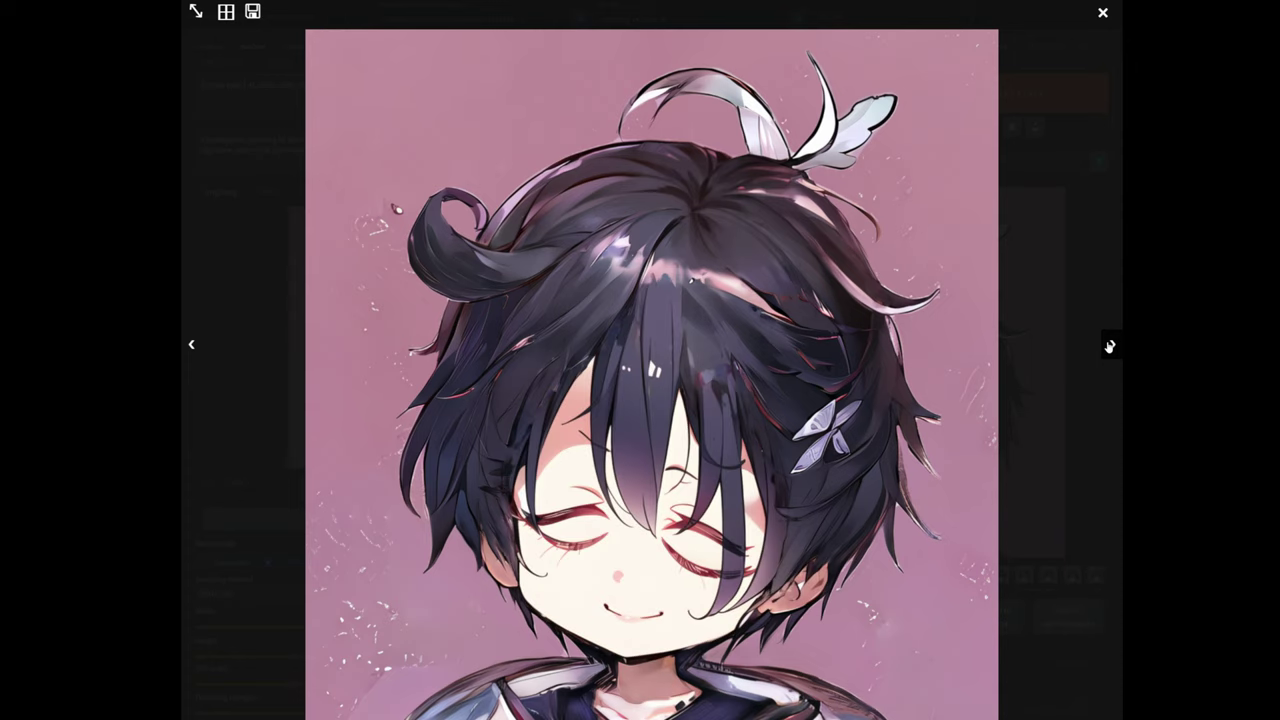
{"action": "left_click", "coordinate": [1109, 346]}
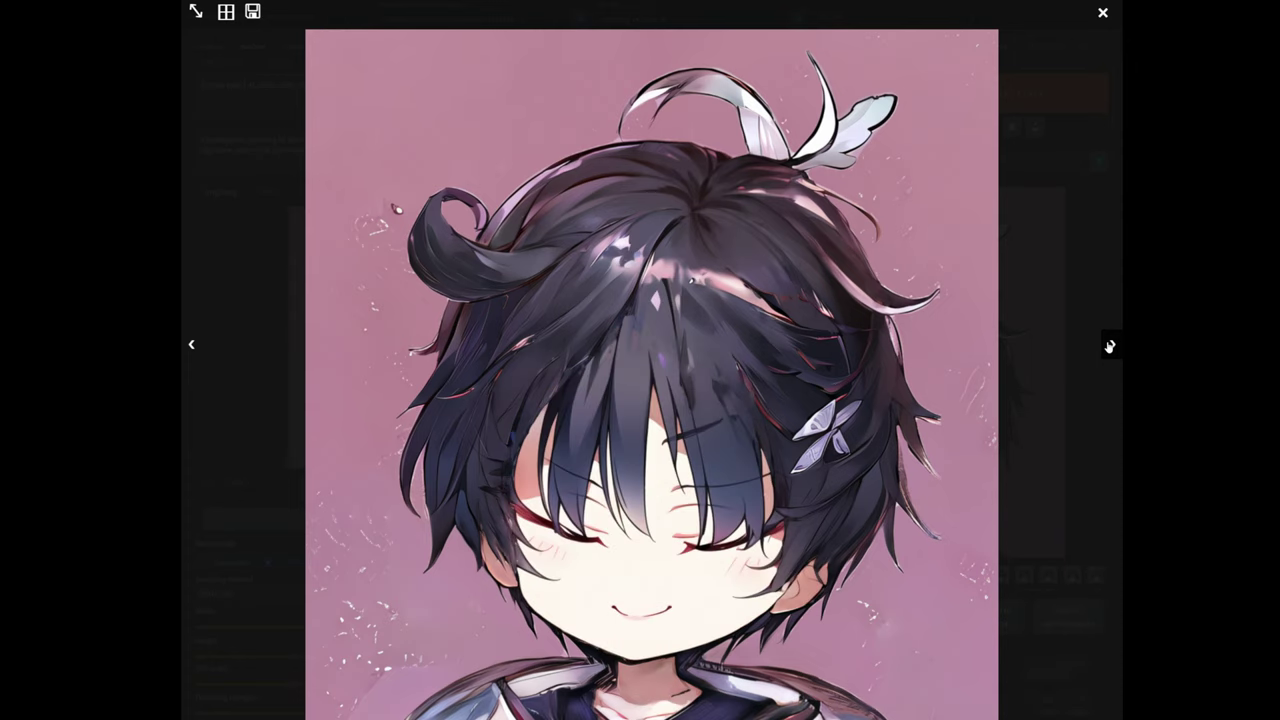
{"action": "left_click", "coordinate": [1109, 346]}
{"action": "left_click", "coordinate": [1109, 346]}
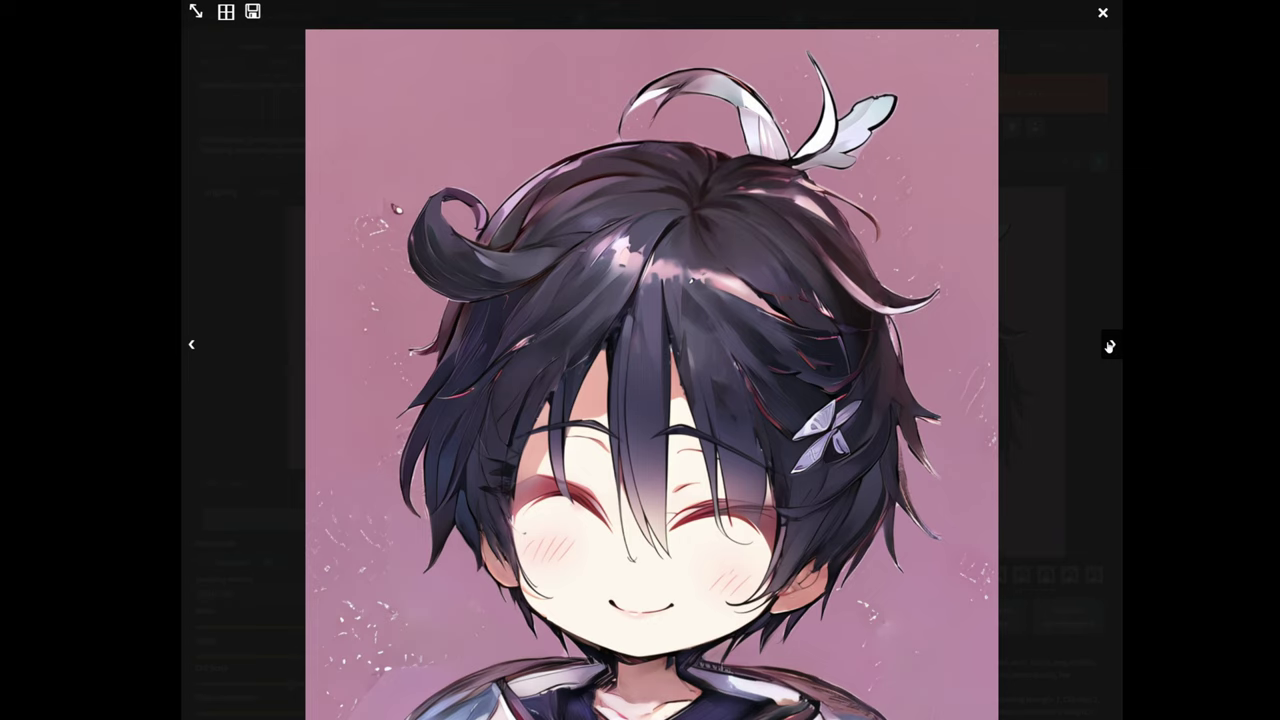
{"action": "left_click", "coordinate": [1109, 346]}
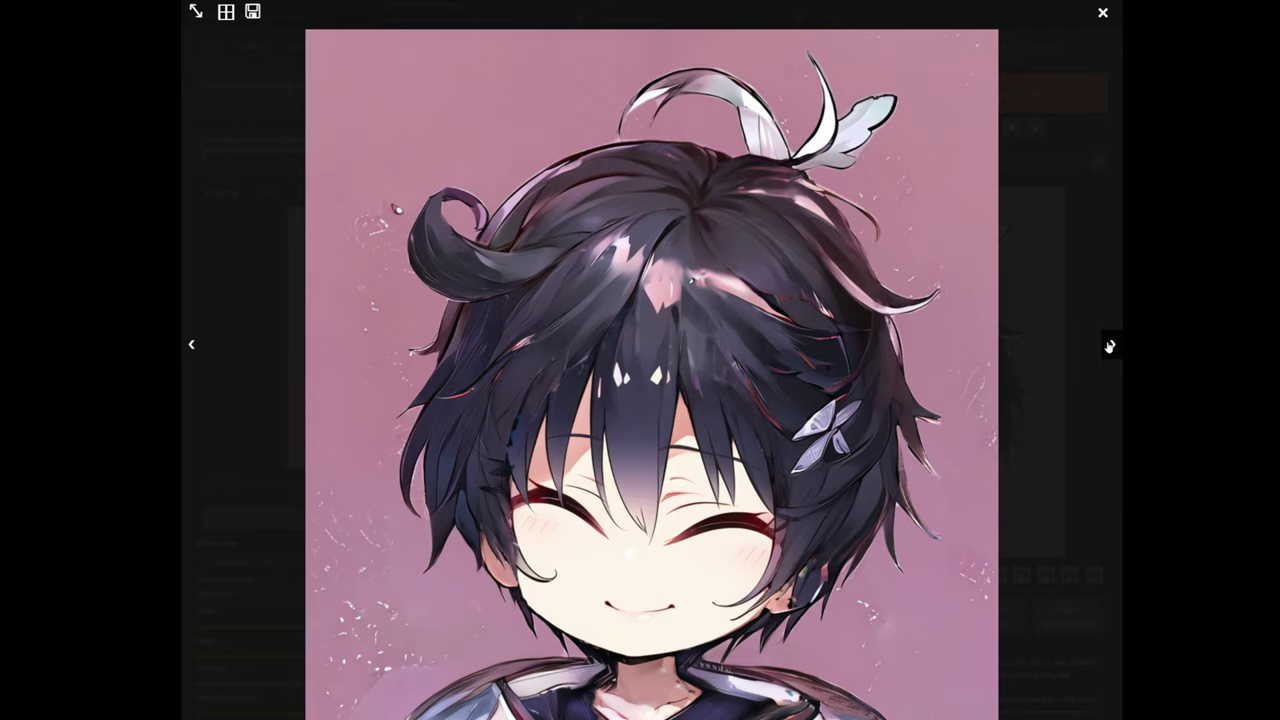
{"action": "left_click", "coordinate": [1109, 346]}
{"action": "left_click", "coordinate": [1109, 346]}
{"action": "left_click", "coordinate": [1109, 346]}
{"action": "left_click", "coordinate": [1109, 346]}
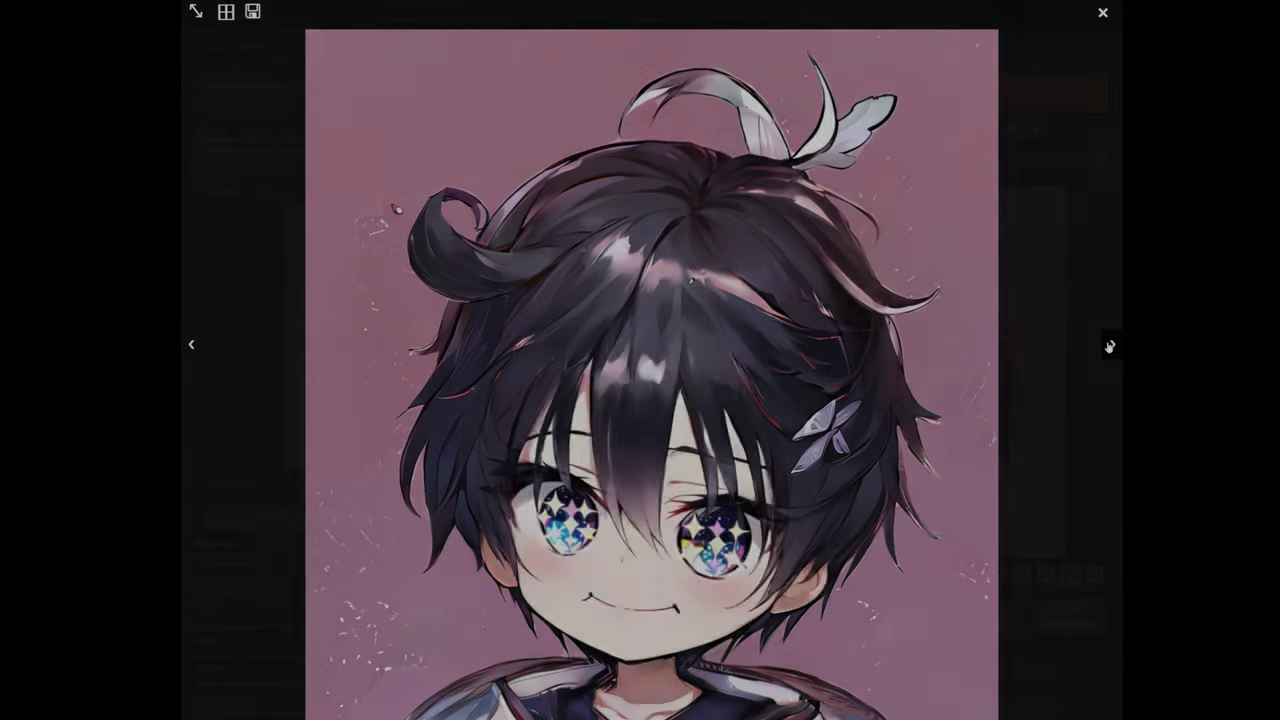